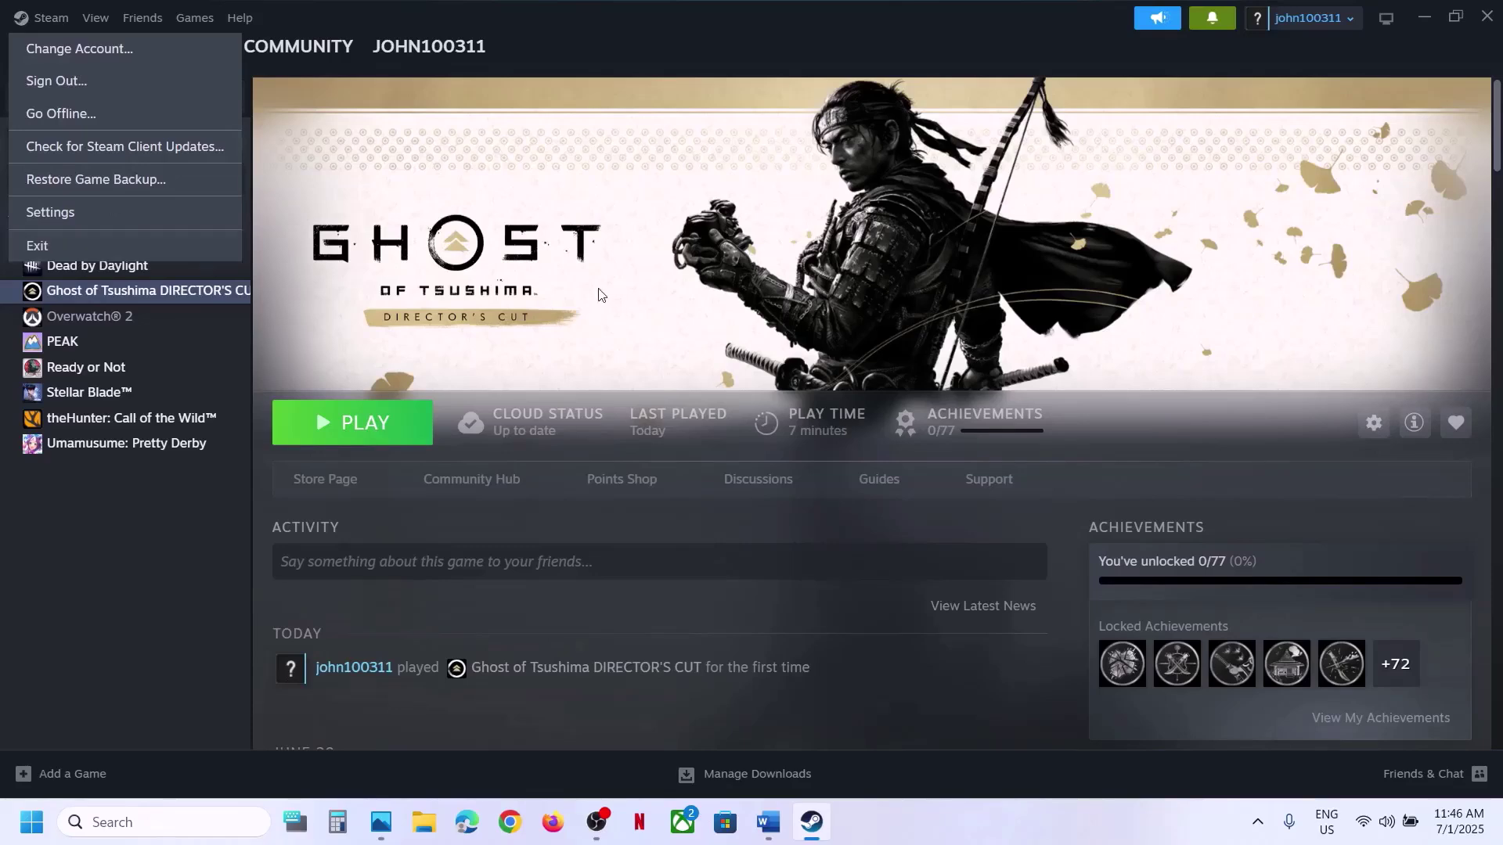
View the Windows power options that include Restart, and close them again without choosing any.
{"action": "left_click", "coordinate": [599, 295]}
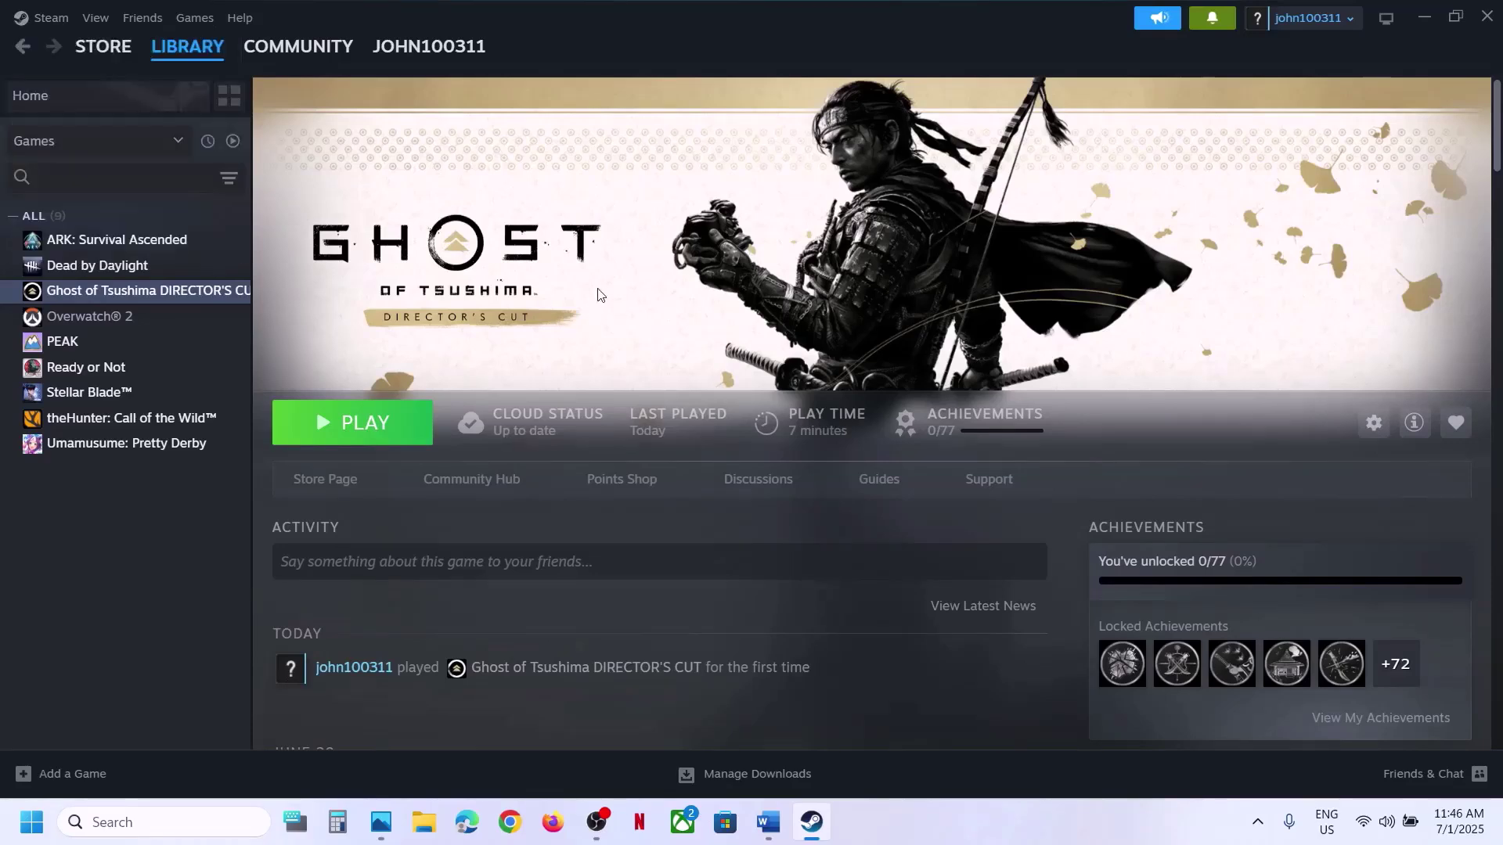
{"action": "left_click", "coordinate": [31, 823]}
{"action": "left_click", "coordinate": [565, 756]}
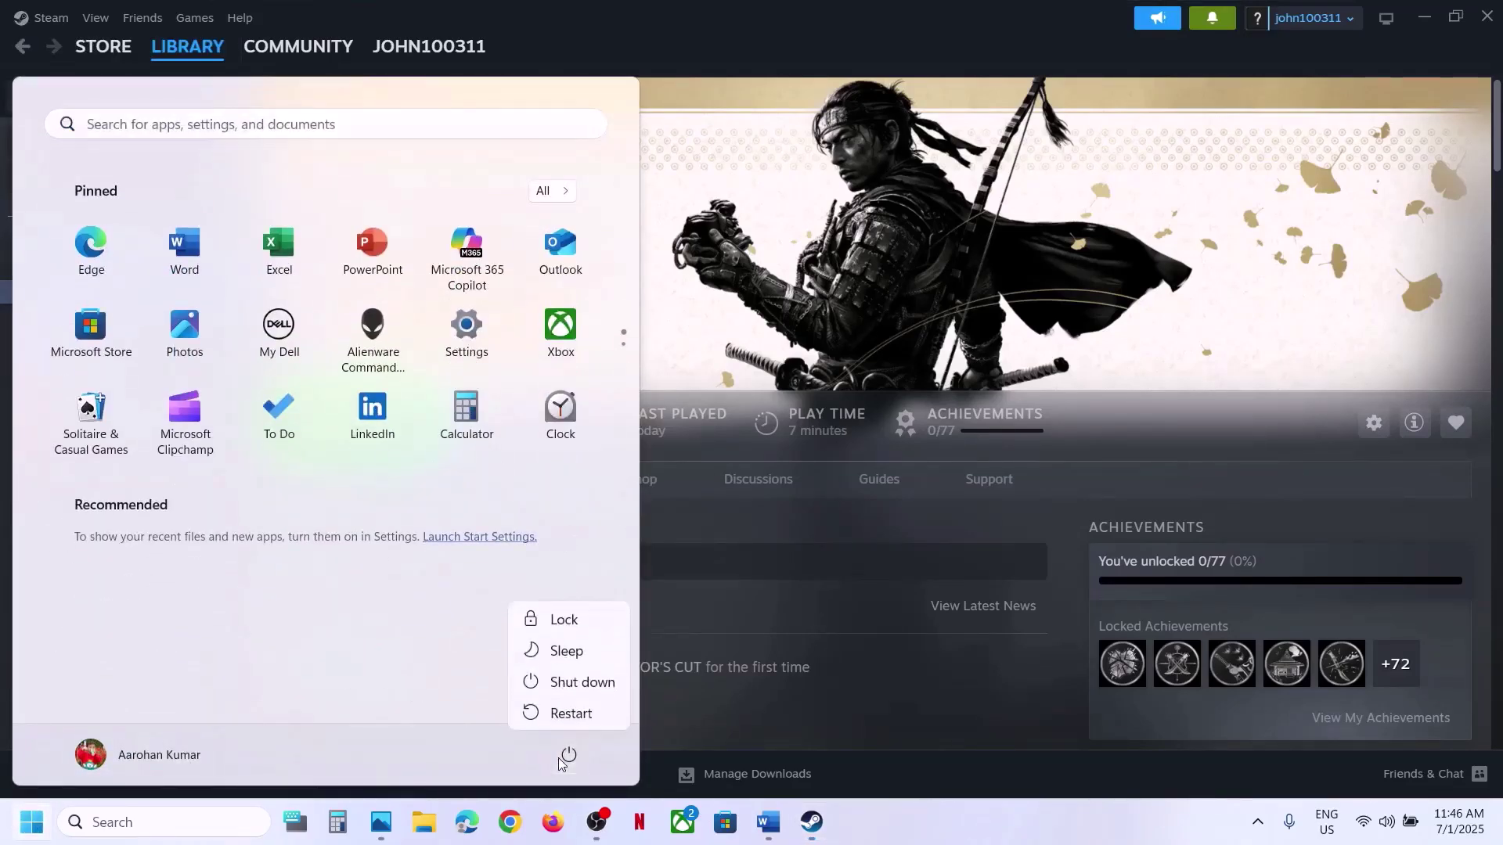
{"action": "key", "text": "Escape"}
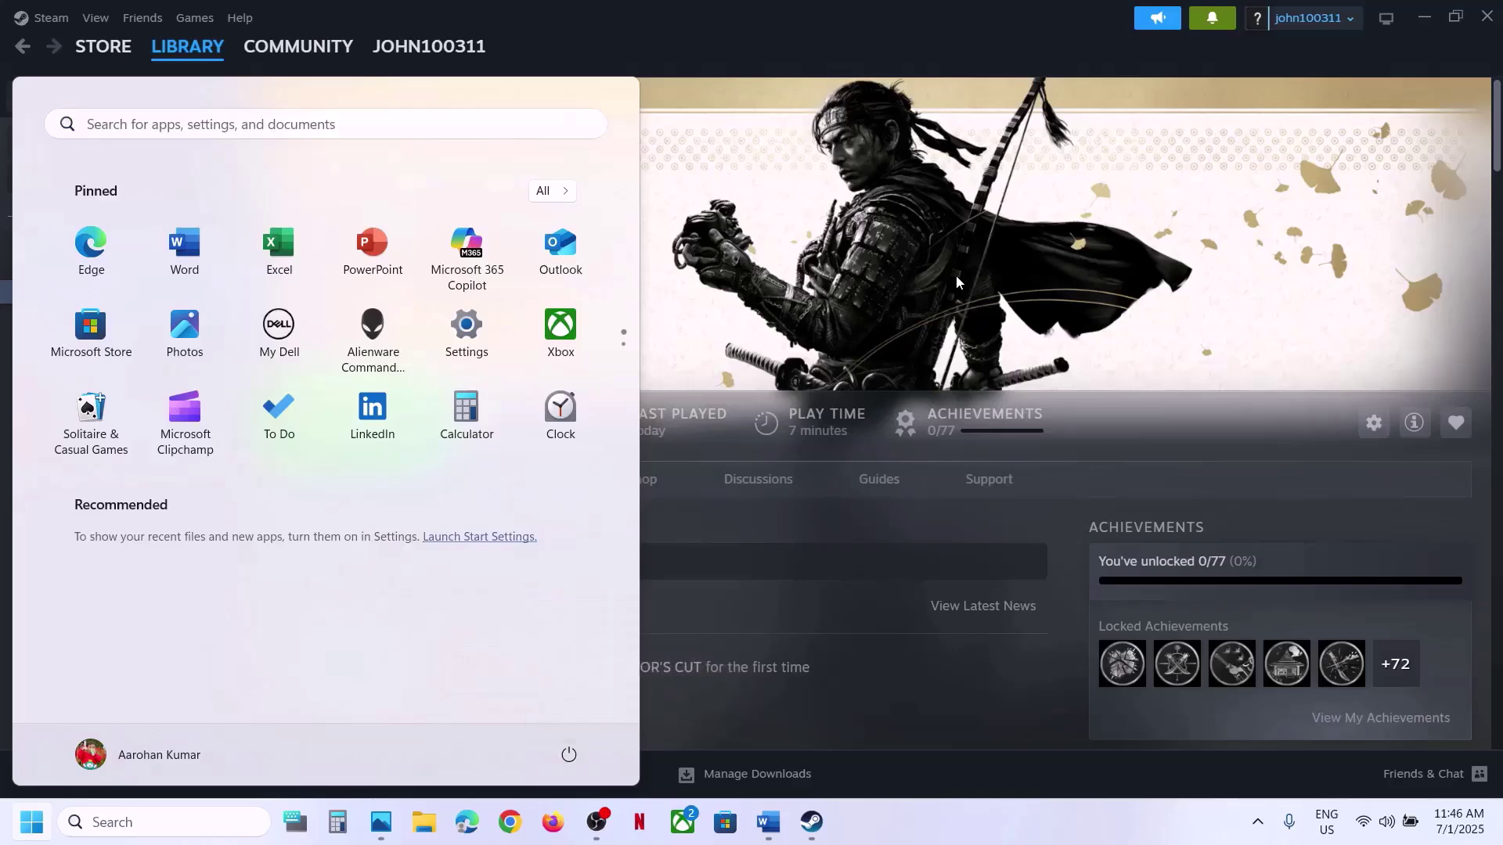
{"action": "key", "text": "Escape"}
Switch to the Word document and read the Step 2 instructions about launcher access and Frame Generation.
{"action": "left_click", "coordinate": [768, 823]}
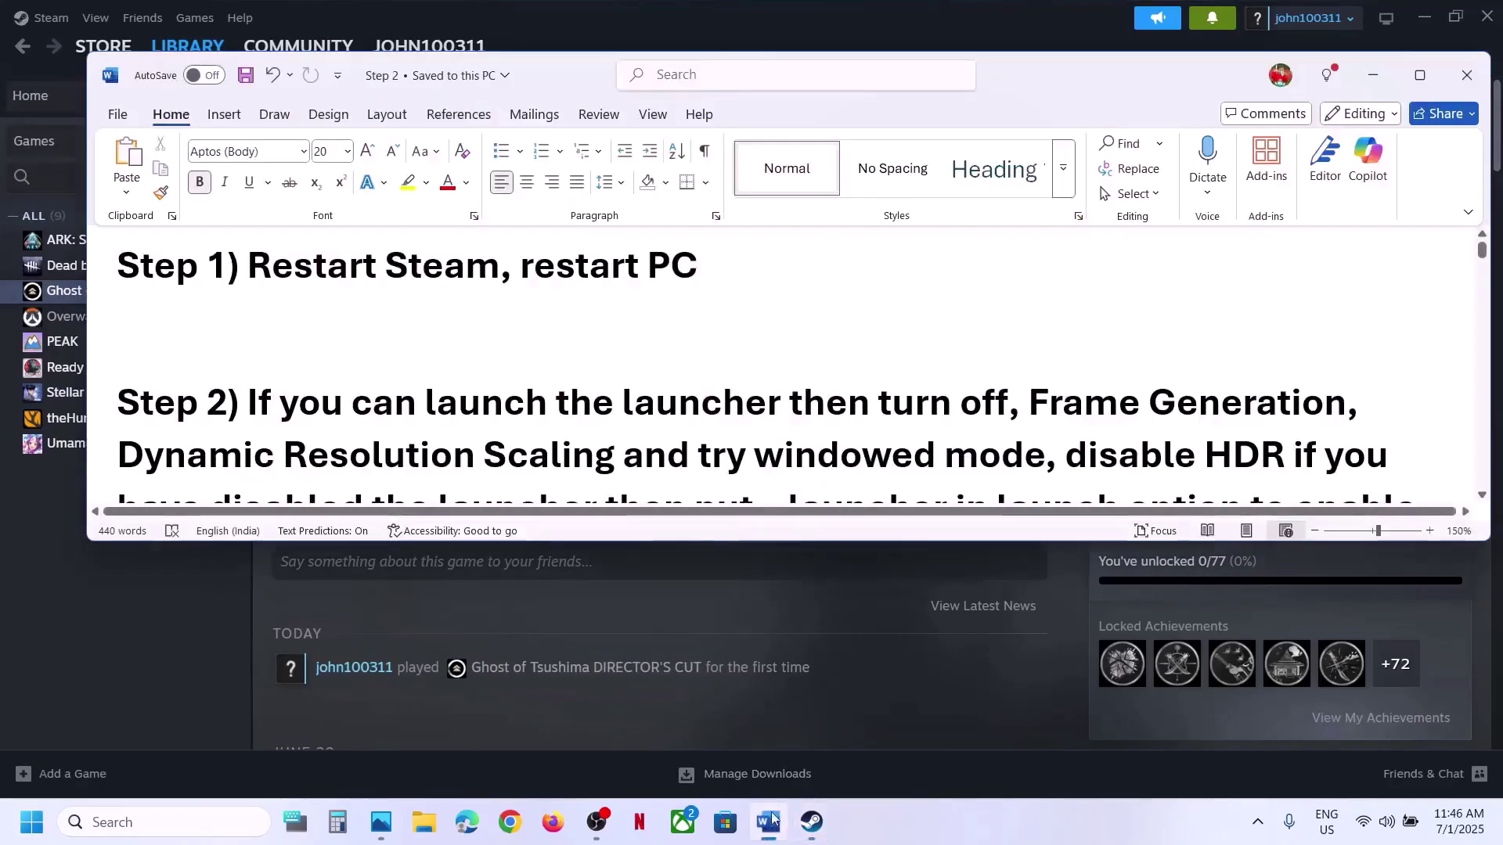
{"action": "scroll", "coordinate": [304, 340], "scroll_direction": "down", "scroll_amount": 2}
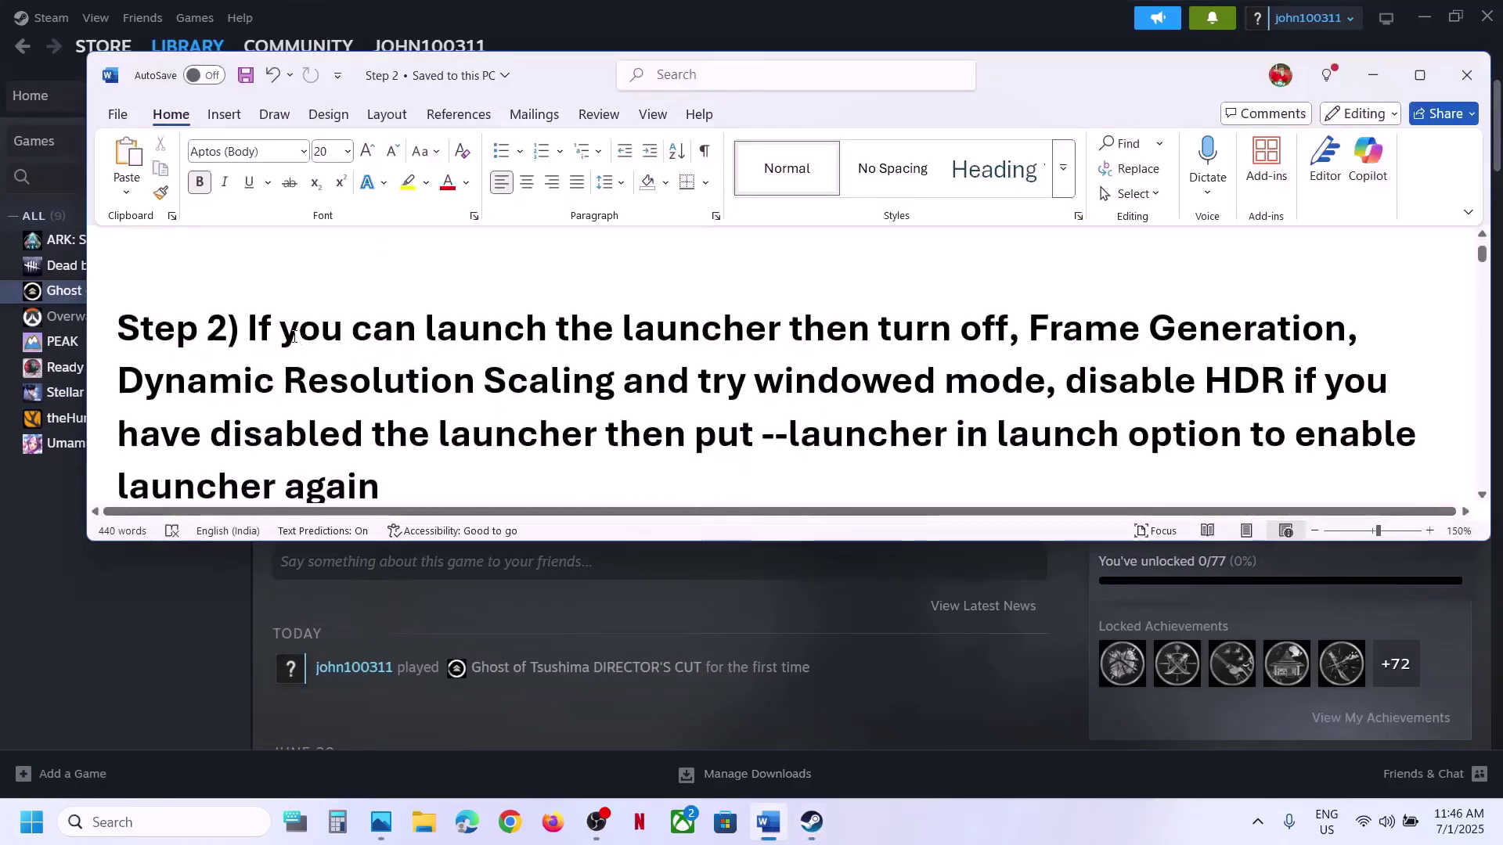
{"action": "left_click_drag", "start_coordinate": [303, 341], "coordinate": [876, 335]}
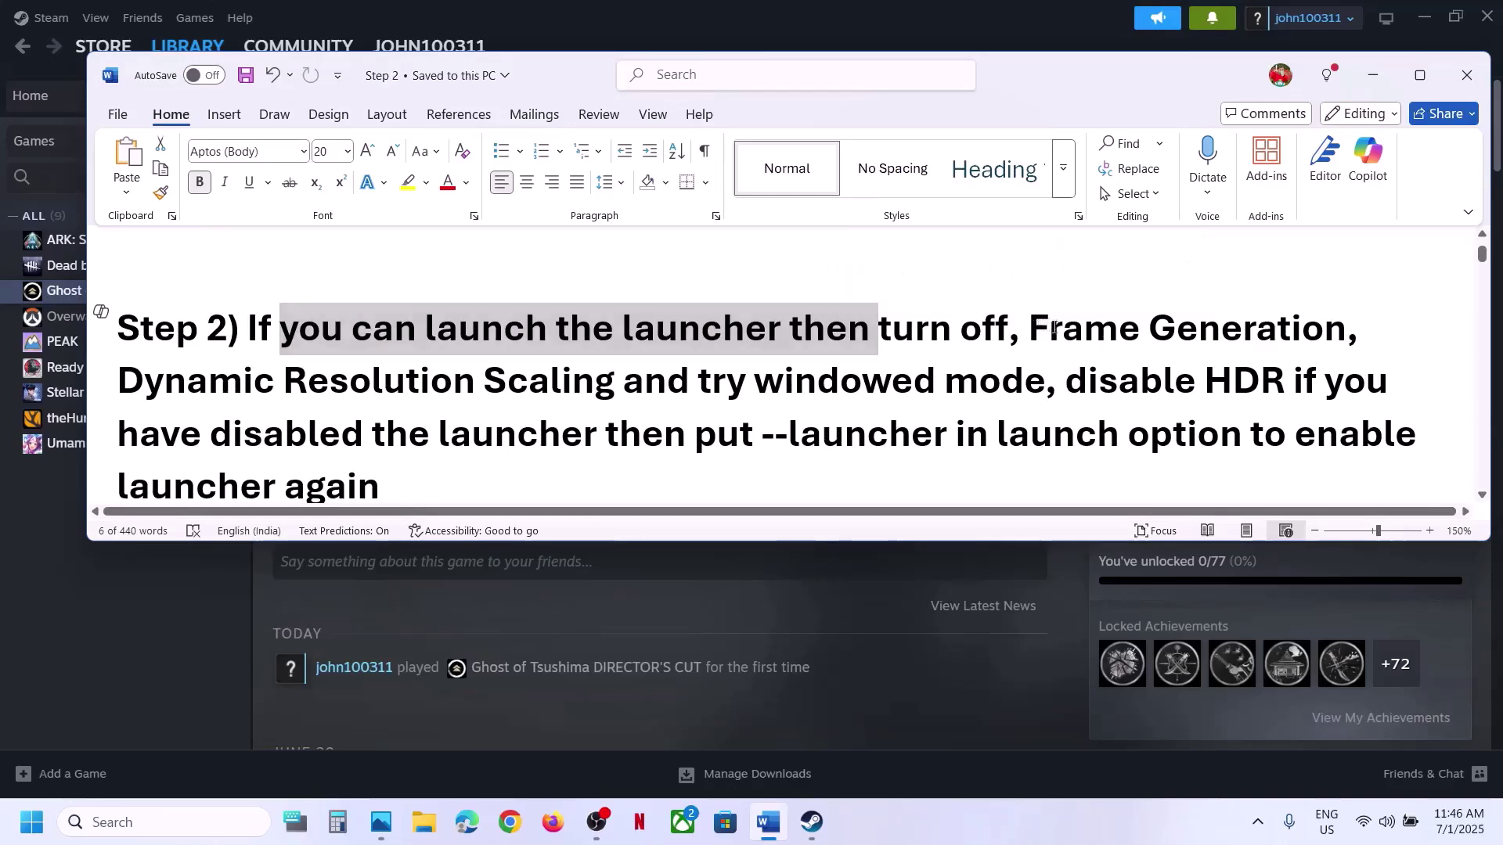
{"action": "left_click_drag", "start_coordinate": [1032, 329], "coordinate": [1352, 329]}
Return to Steam, start Ghost of Tsushima DIRECTOR'S CUT and open the options in its launcher.
{"action": "left_click", "coordinate": [925, 11]}
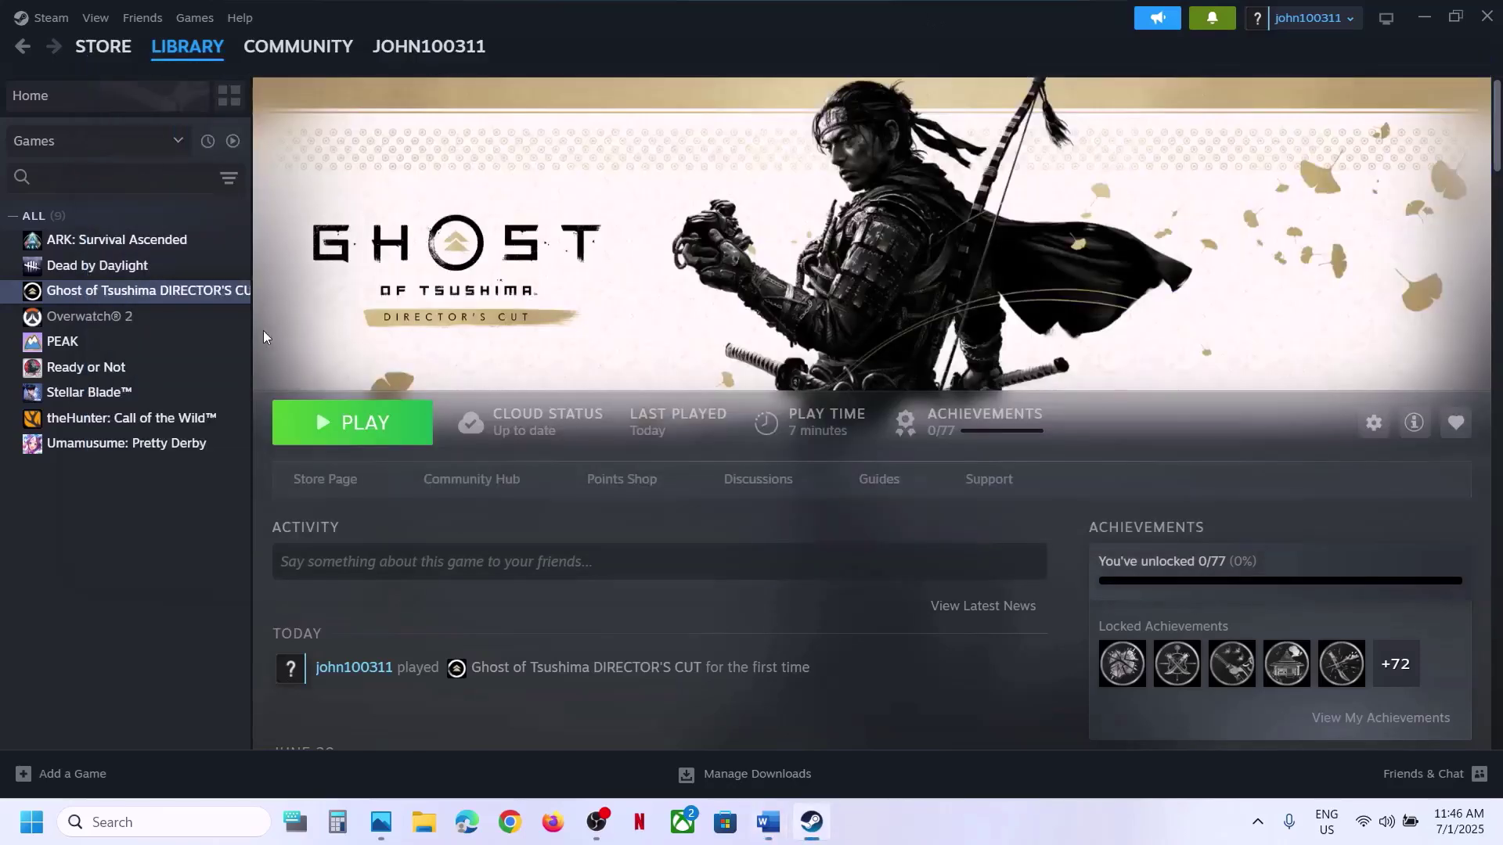
{"action": "left_click", "coordinate": [397, 425]}
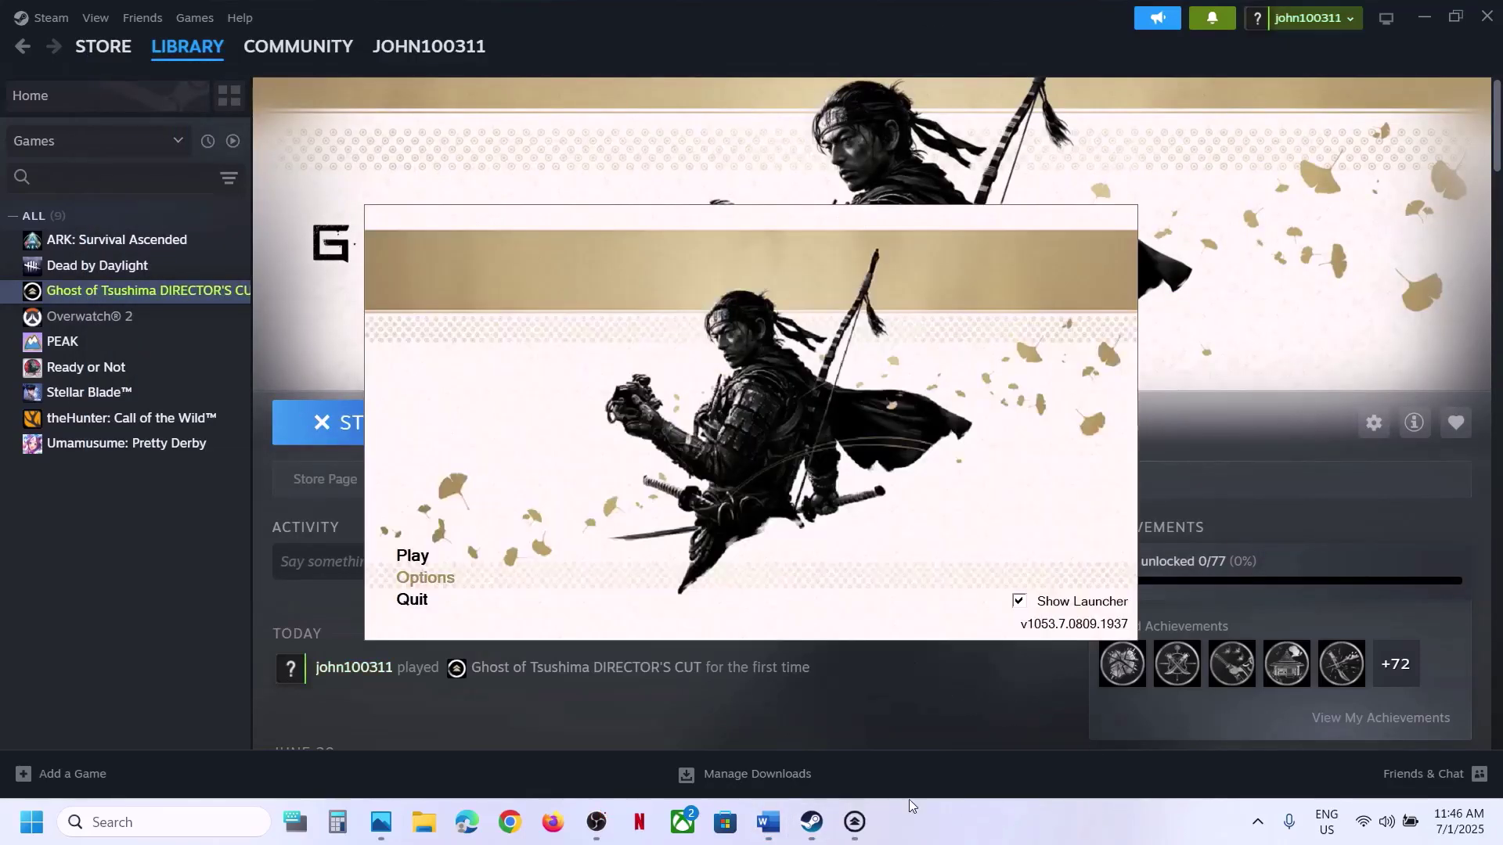
{"action": "left_click", "coordinate": [438, 588]}
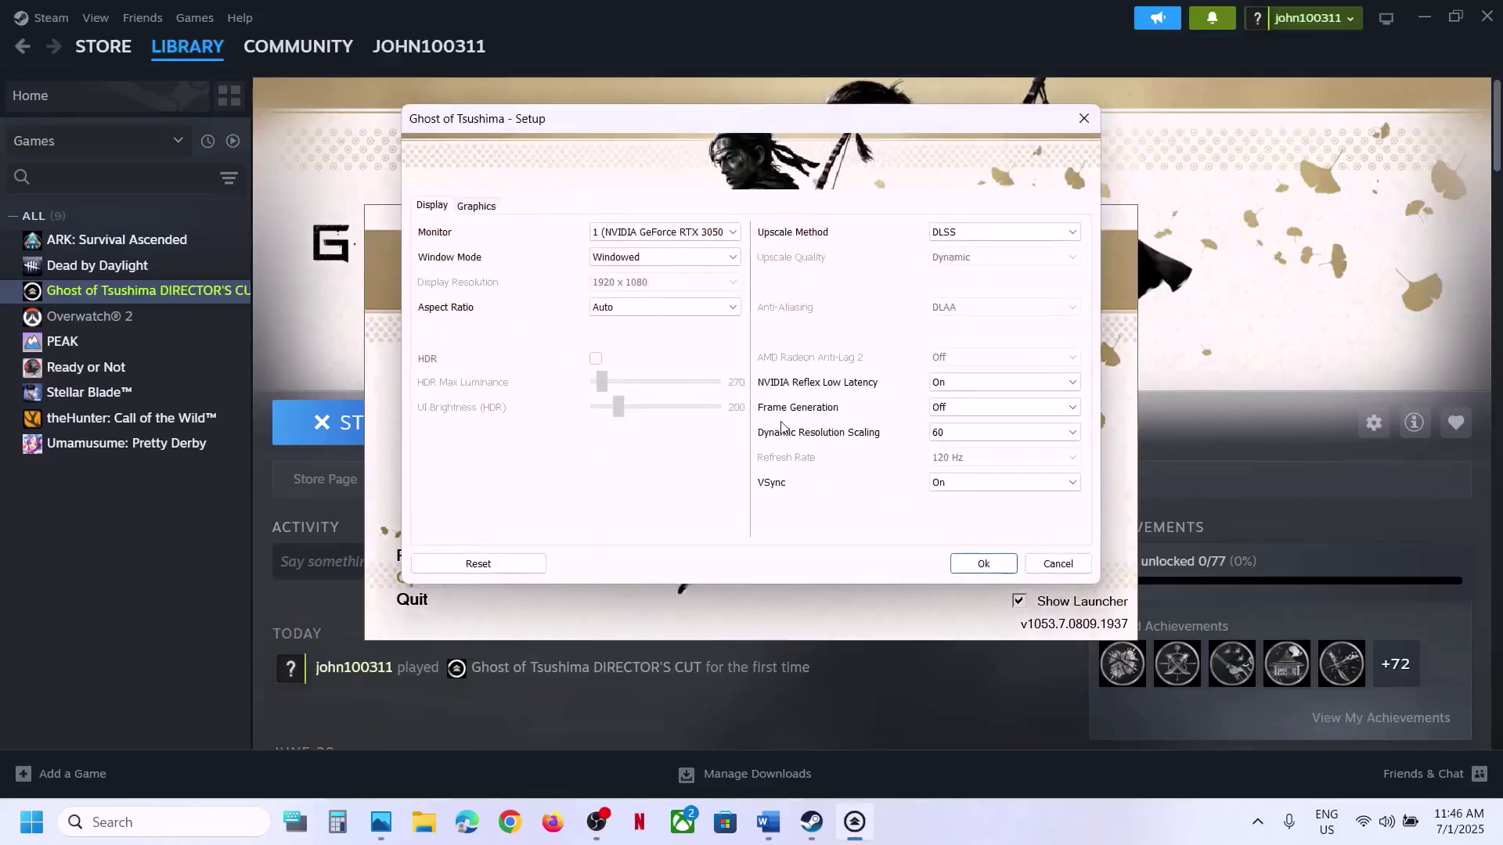
Switch Frame Generation to AMD FSR 3 Frame Generation and set it back to Off.
{"action": "left_click", "coordinate": [966, 410]}
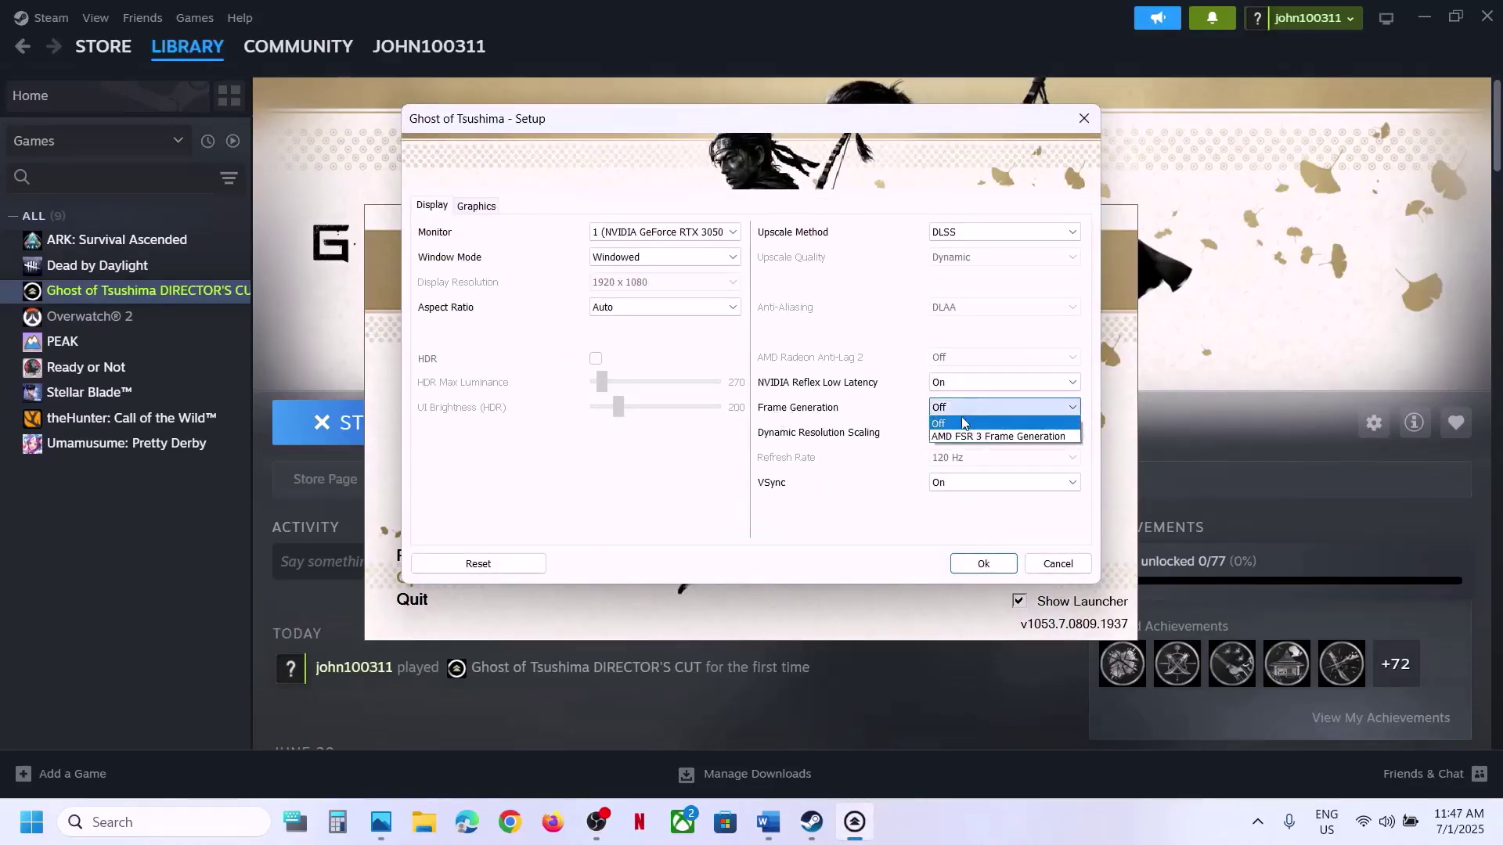
{"action": "left_click", "coordinate": [975, 436]}
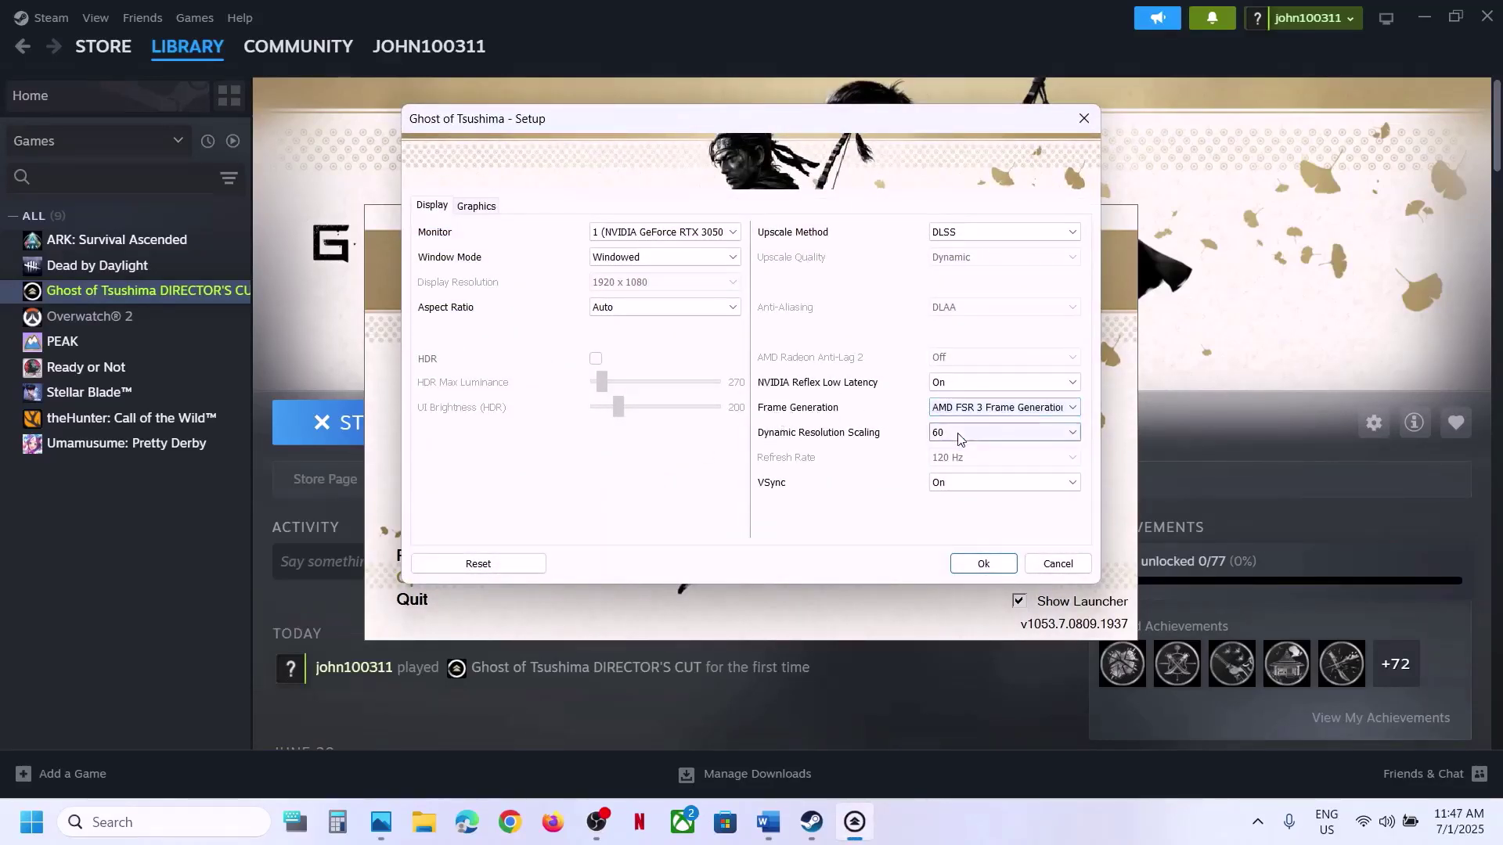
{"action": "left_click", "coordinate": [1005, 419]}
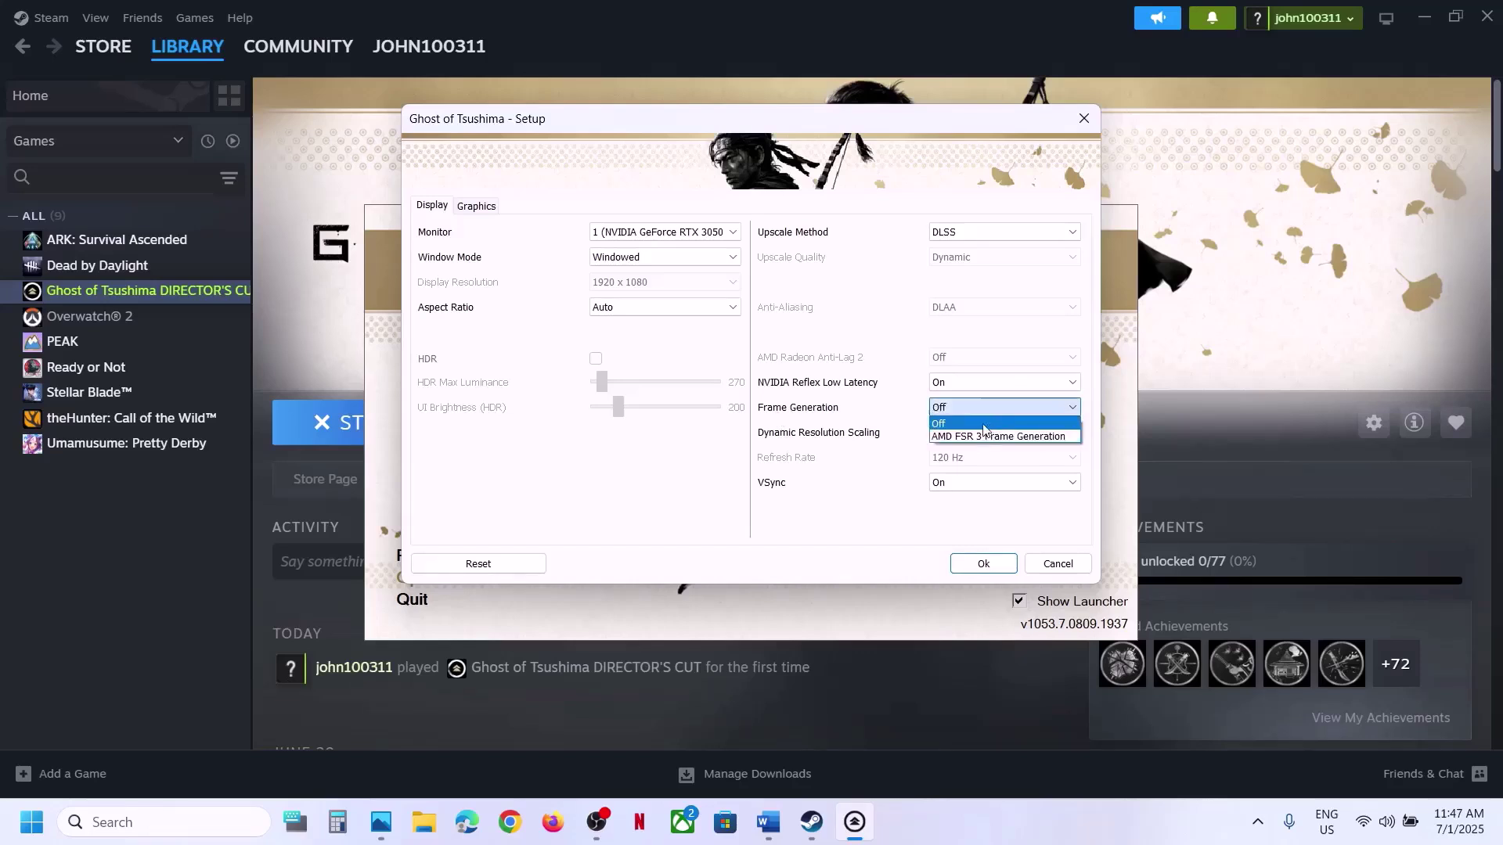
{"action": "left_click", "coordinate": [984, 428]}
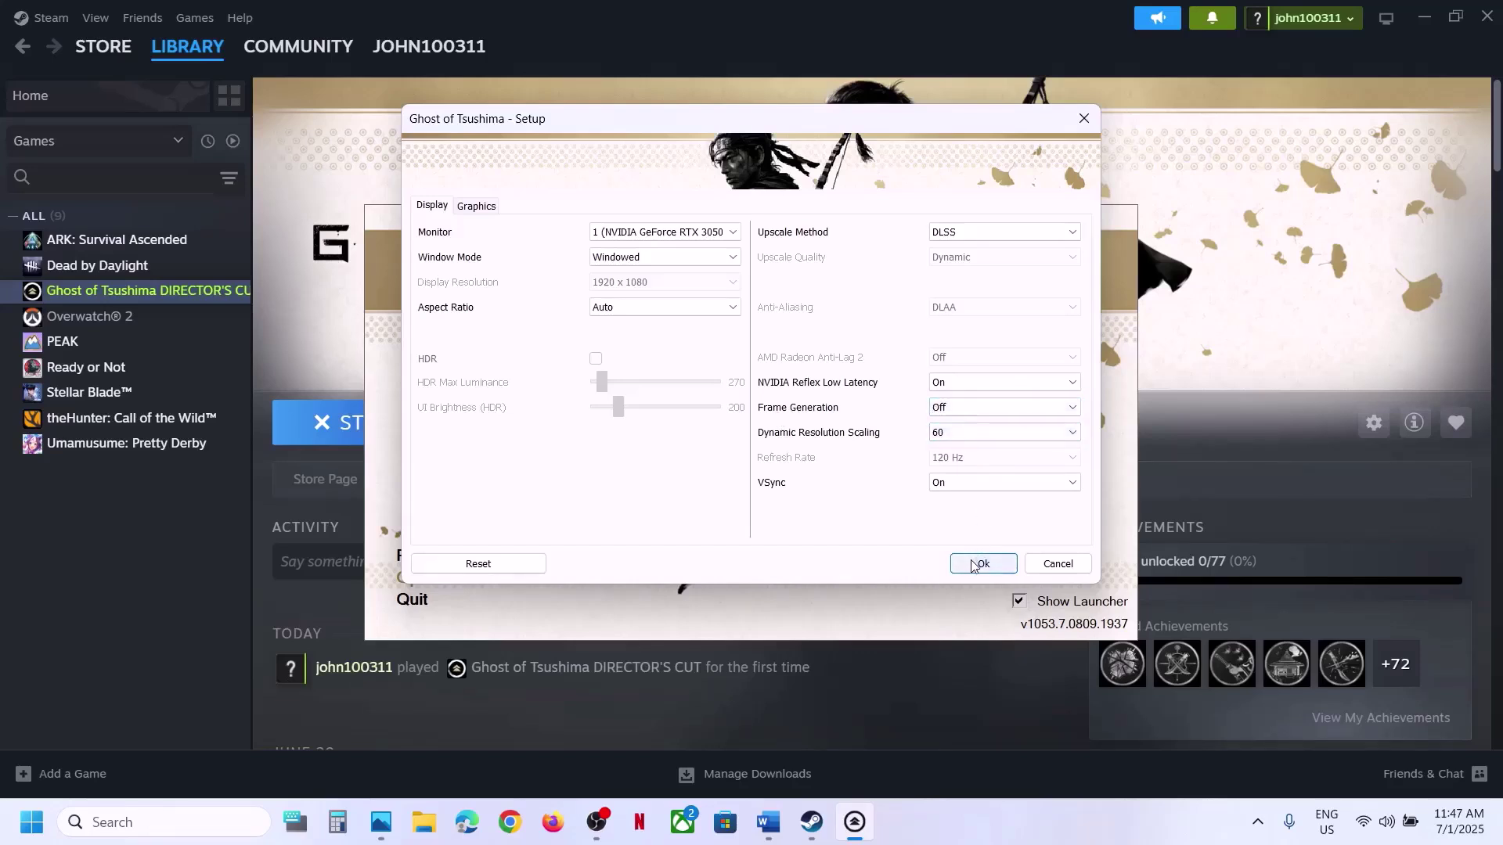
Check the Dynamic Resolution Scaling and windowed mode advice in Word, and choose Windowed as the game's Window Mode.
{"action": "left_click", "coordinate": [767, 822]}
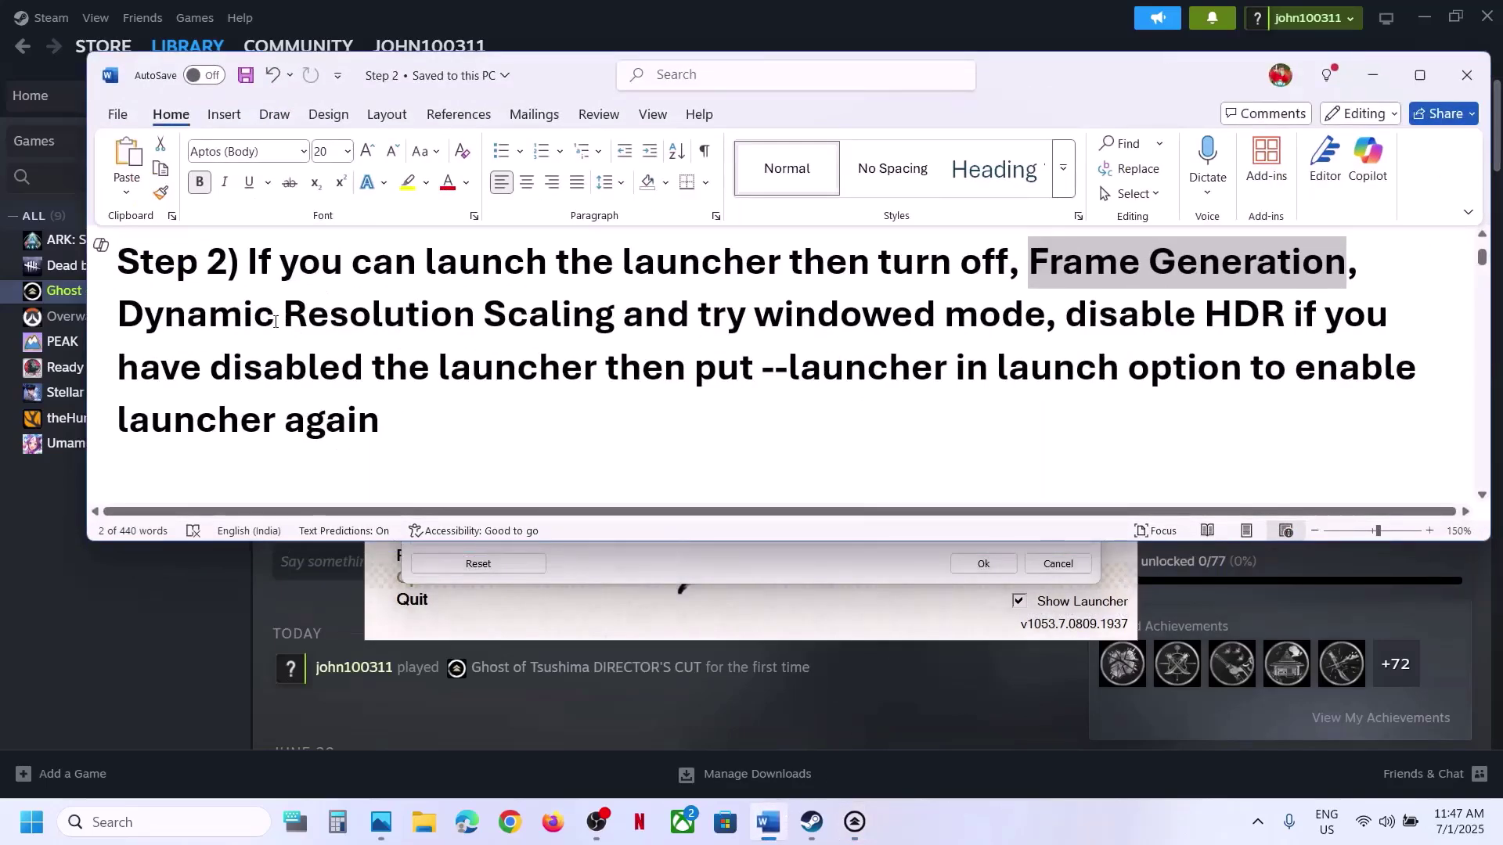
{"action": "left_click_drag", "start_coordinate": [275, 322], "coordinate": [930, 324]}
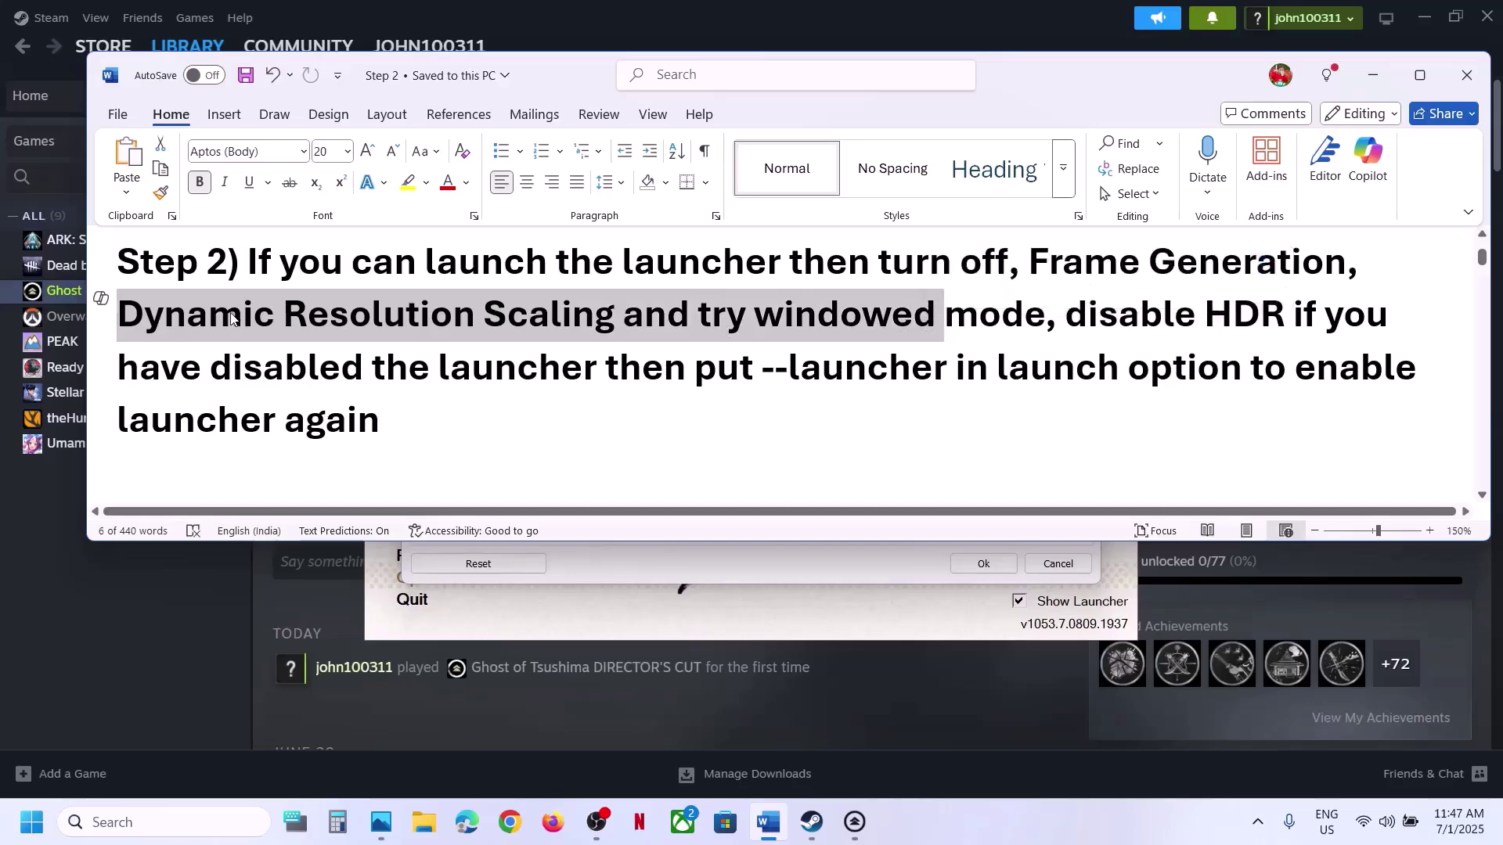
{"action": "left_click", "coordinate": [1372, 74]}
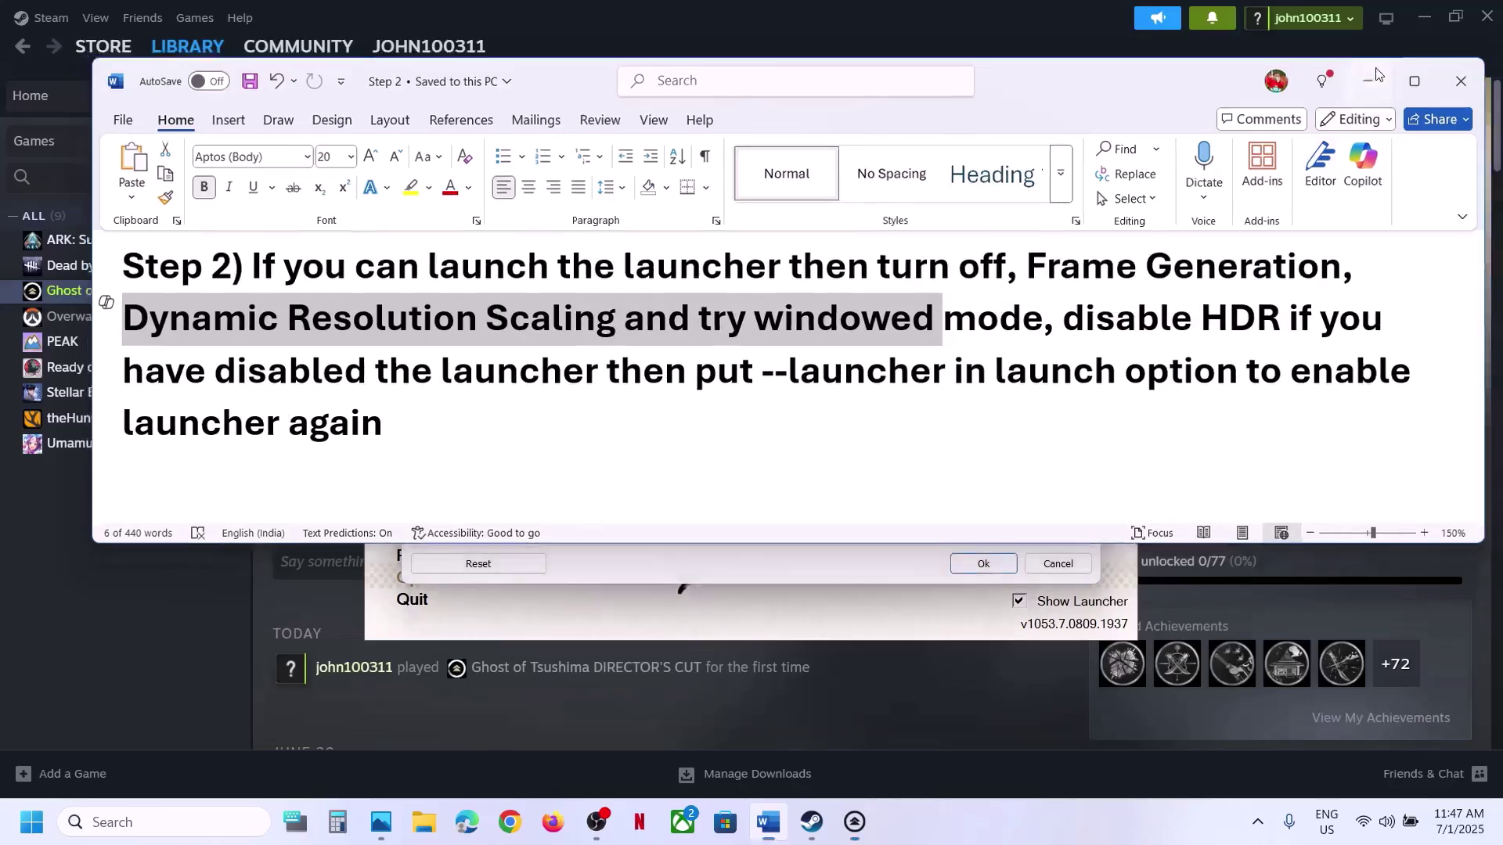
{"action": "left_click", "coordinate": [724, 257]}
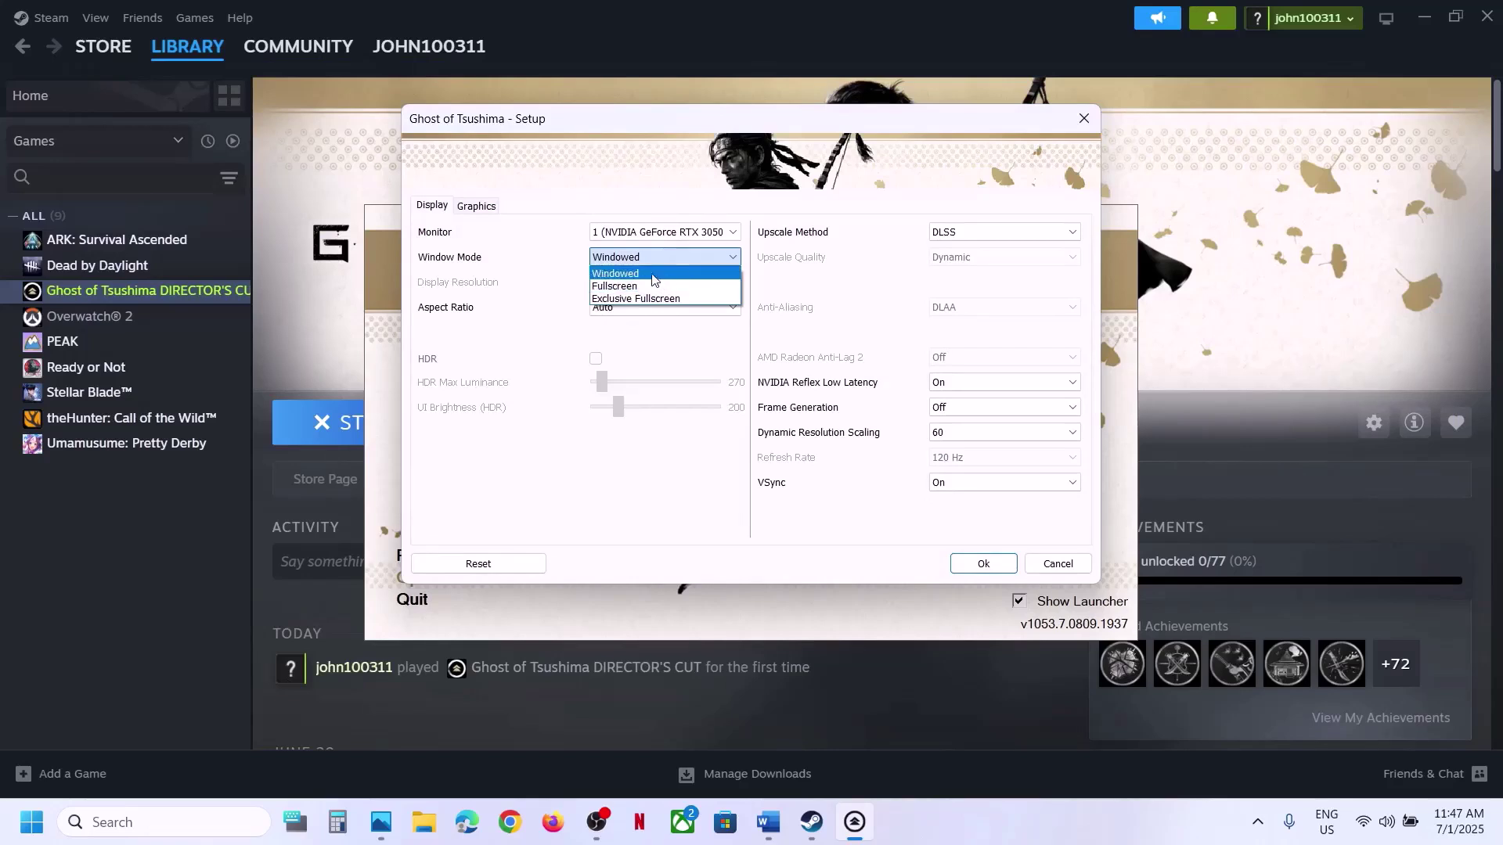
{"action": "left_click", "coordinate": [648, 280]}
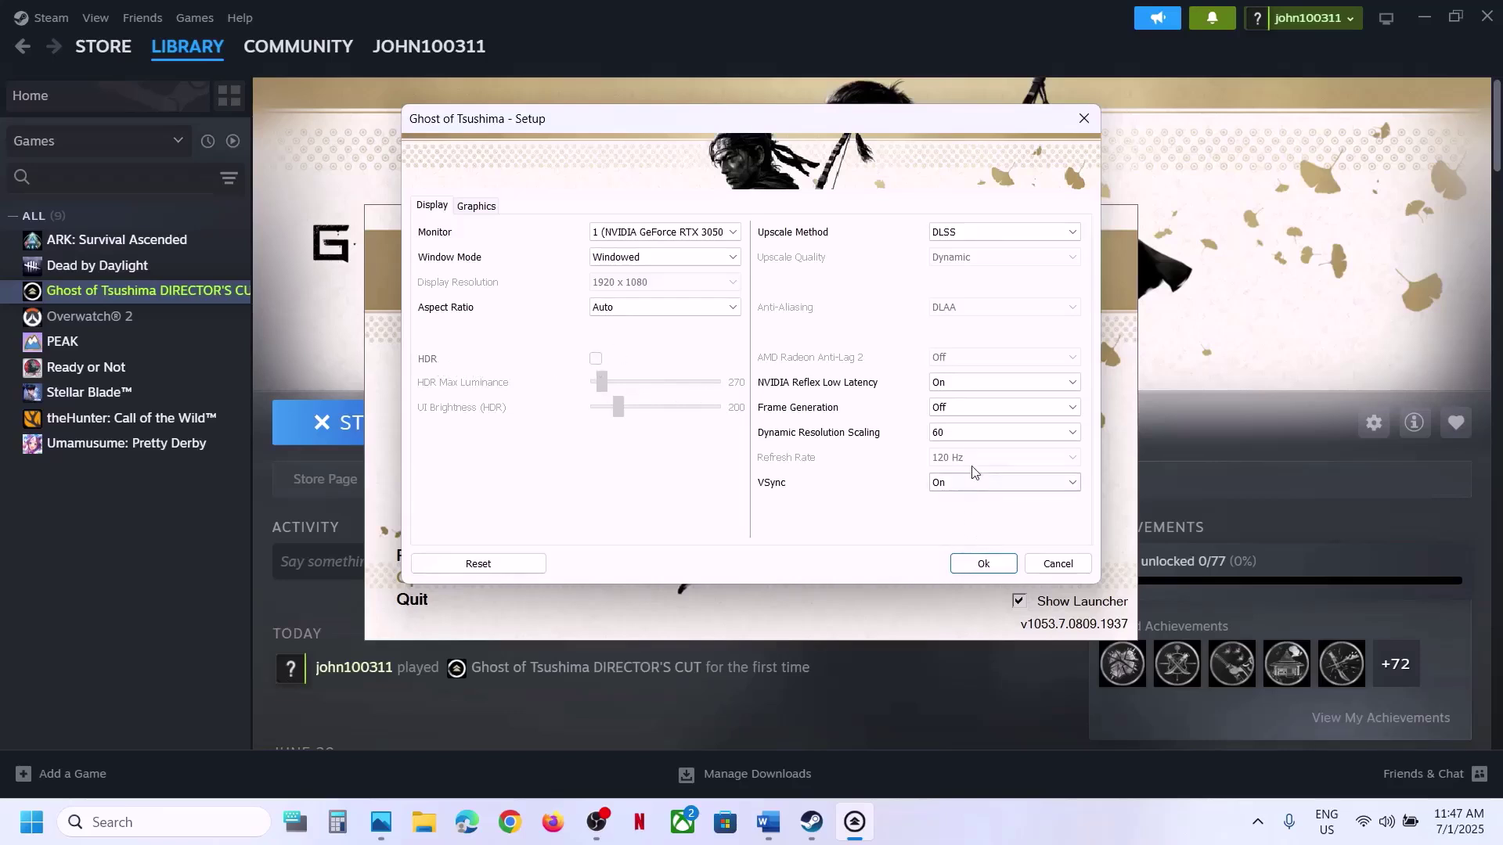
Set both NVIDIA Reflex Low Latency and Dynamic Resolution Scaling to Off in the game's display setup.
{"action": "left_click", "coordinate": [940, 383]}
{"action": "left_click", "coordinate": [956, 399]}
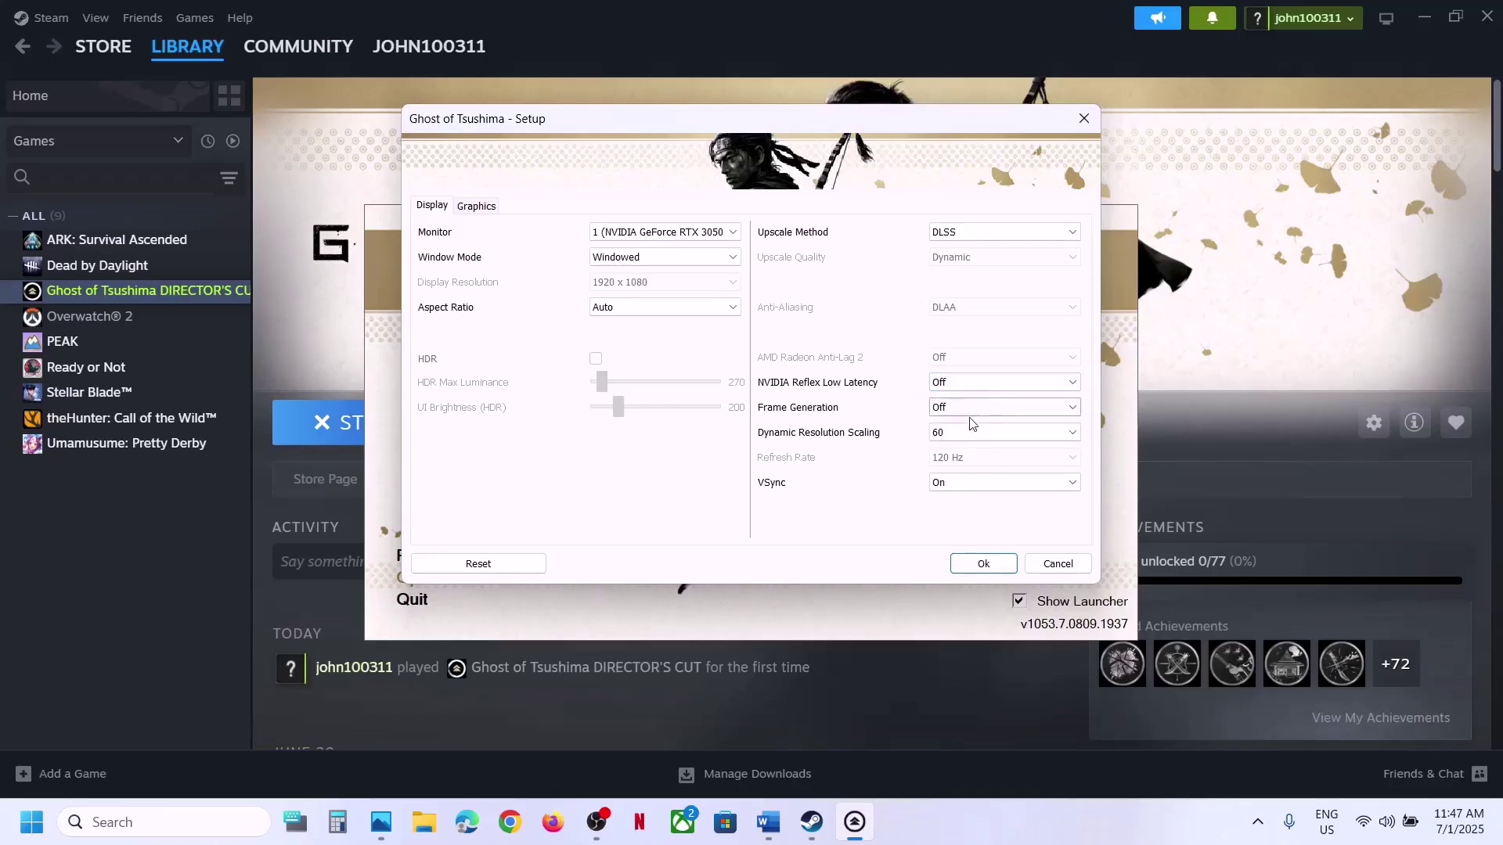
{"action": "left_click", "coordinate": [960, 434]}
{"action": "left_click", "coordinate": [939, 449]}
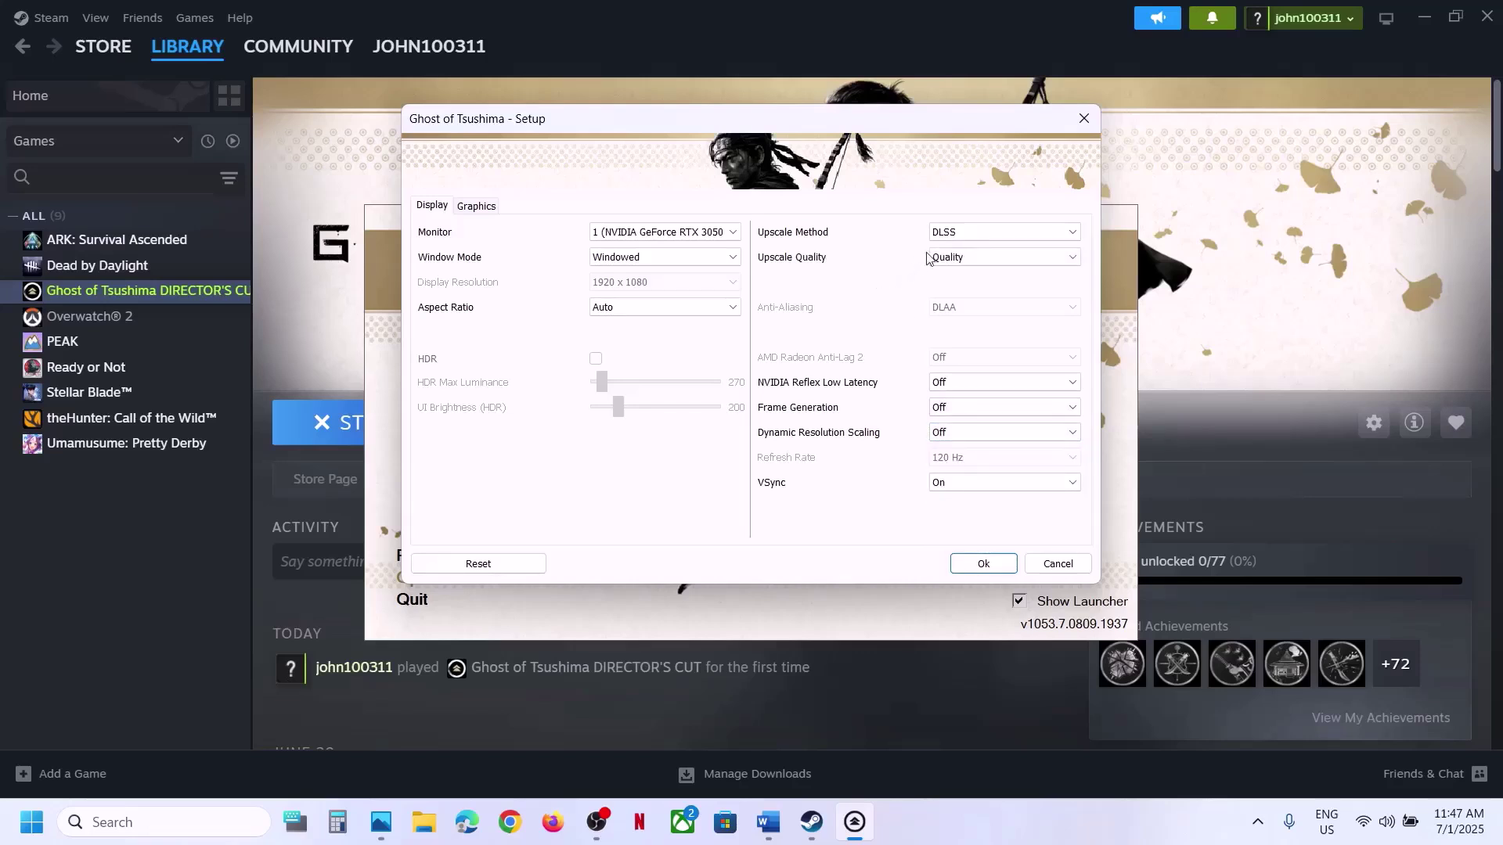
Set the Upscale Method to Off in the game's display setup.
{"action": "left_click", "coordinate": [962, 233]}
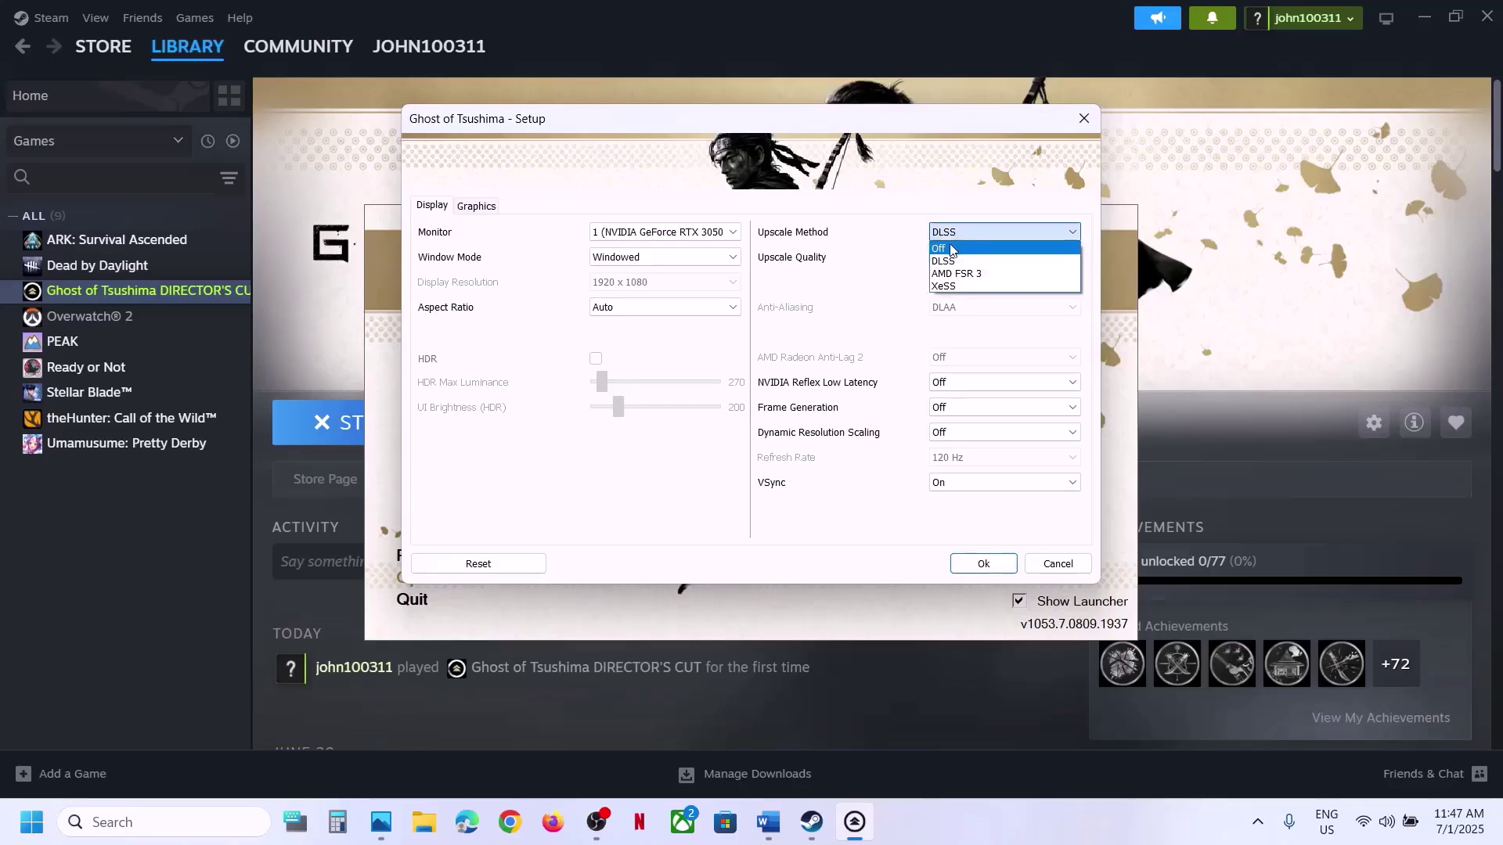
{"action": "left_click", "coordinate": [951, 250]}
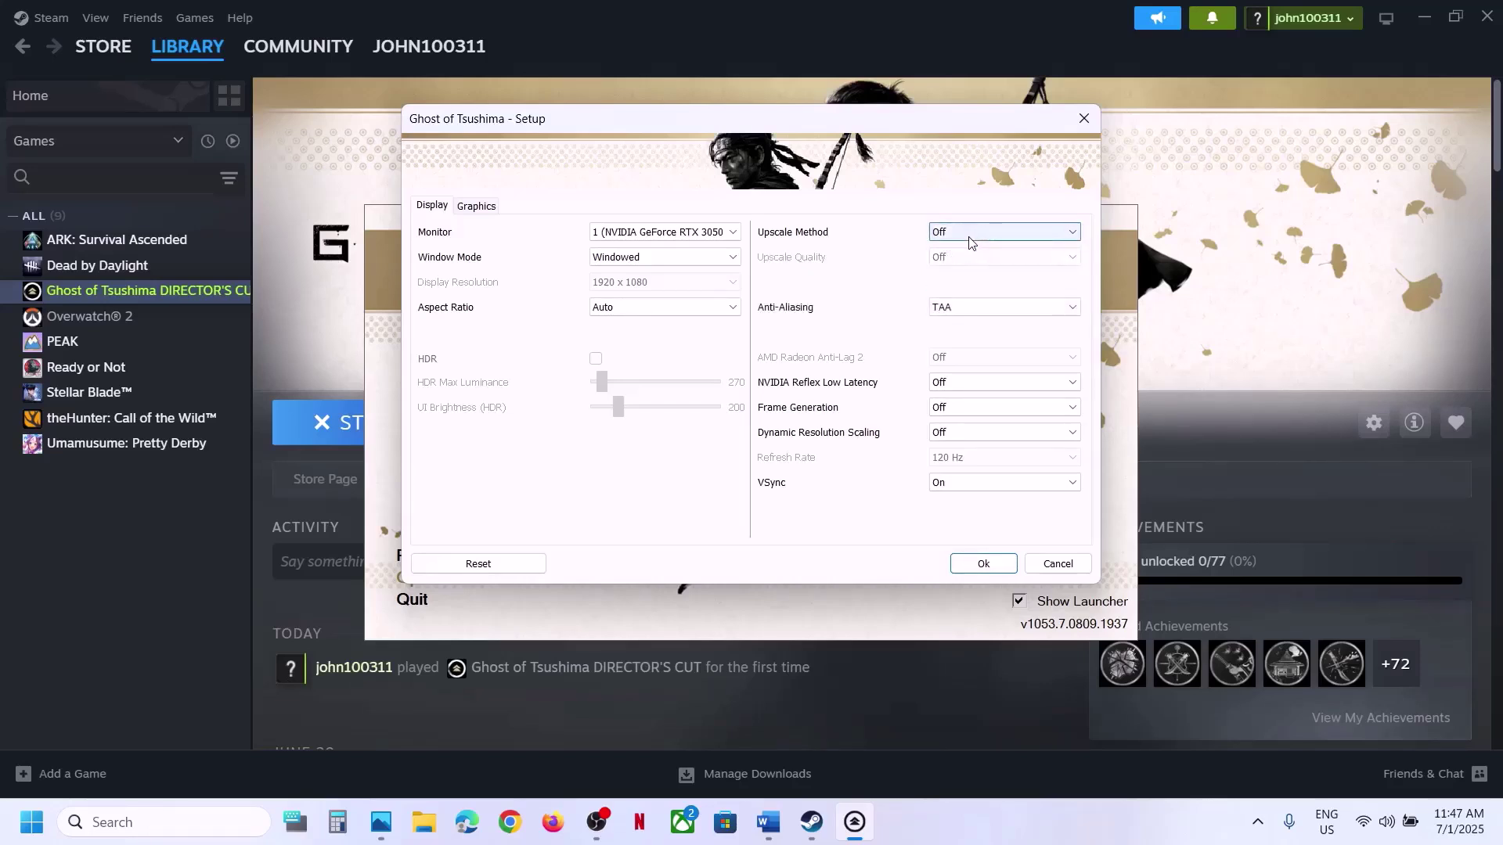
{"action": "left_click", "coordinate": [969, 238]}
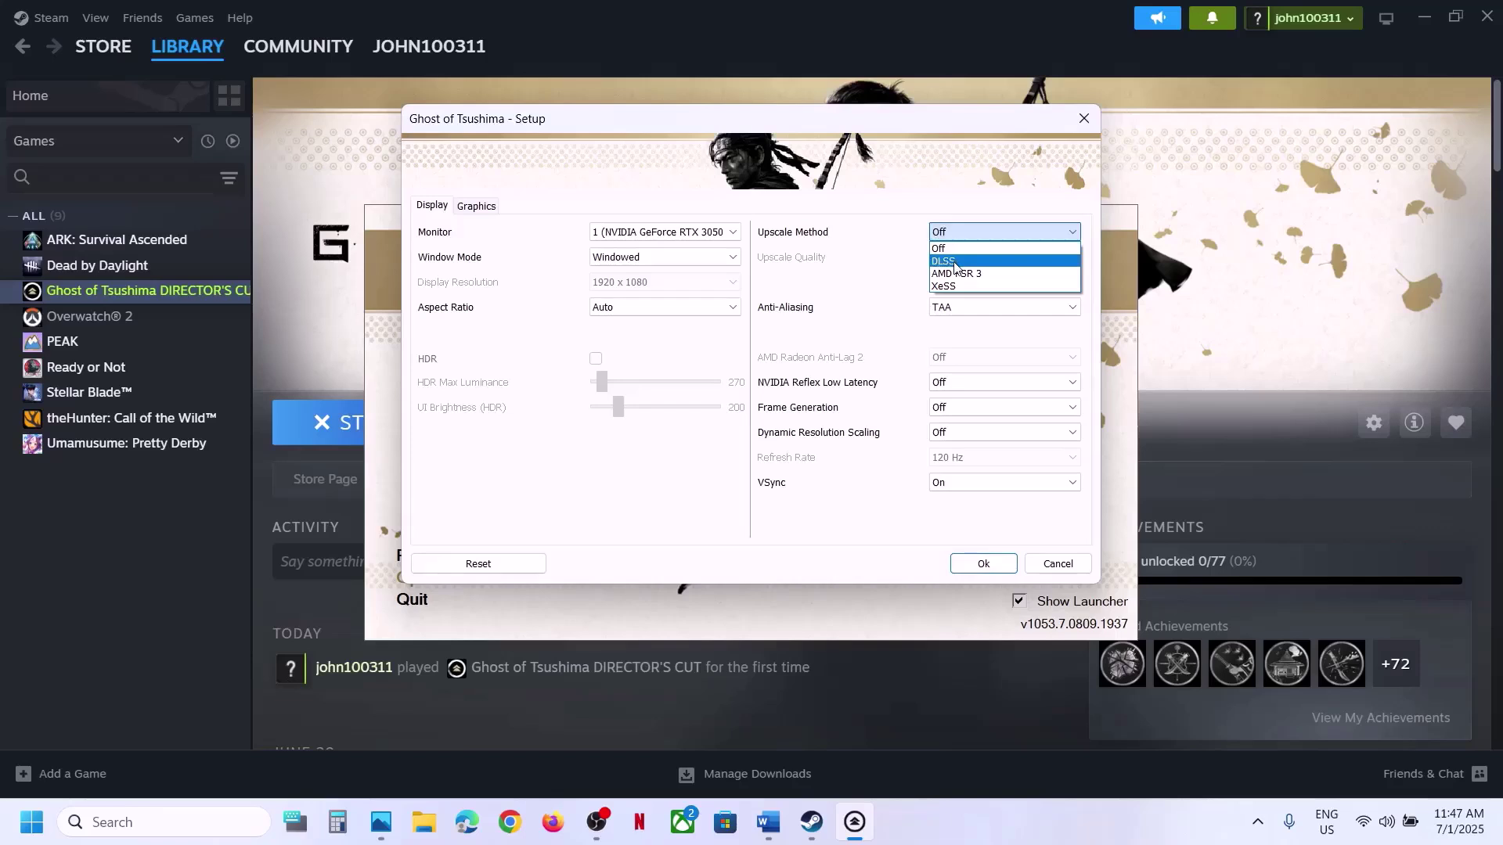
{"action": "left_click", "coordinate": [952, 250]}
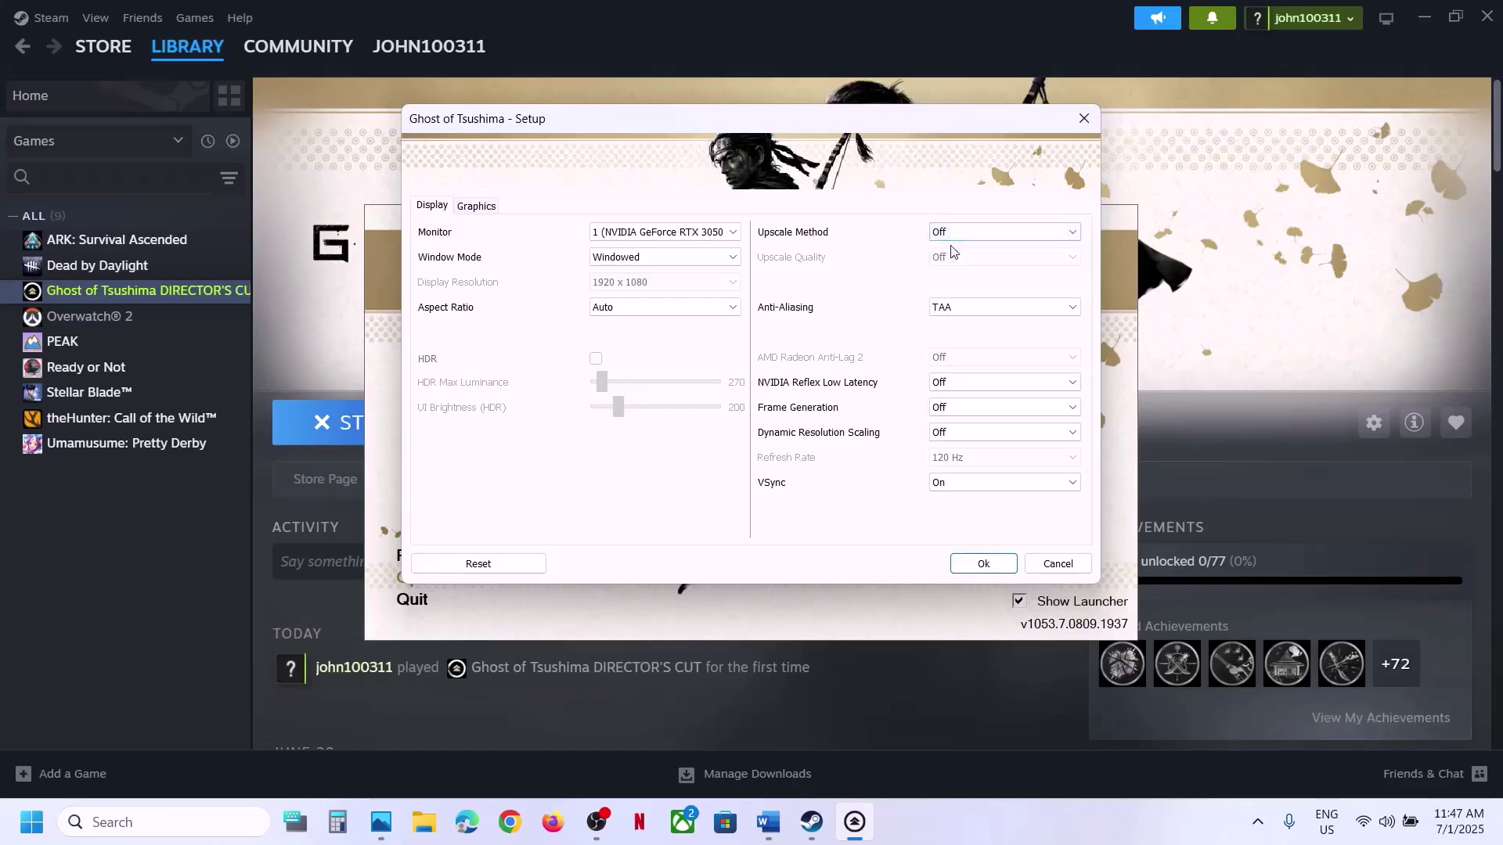
Try AMD FSR 3 as the Upscale Method and return the setting to Off.
{"action": "left_click", "coordinate": [963, 232]}
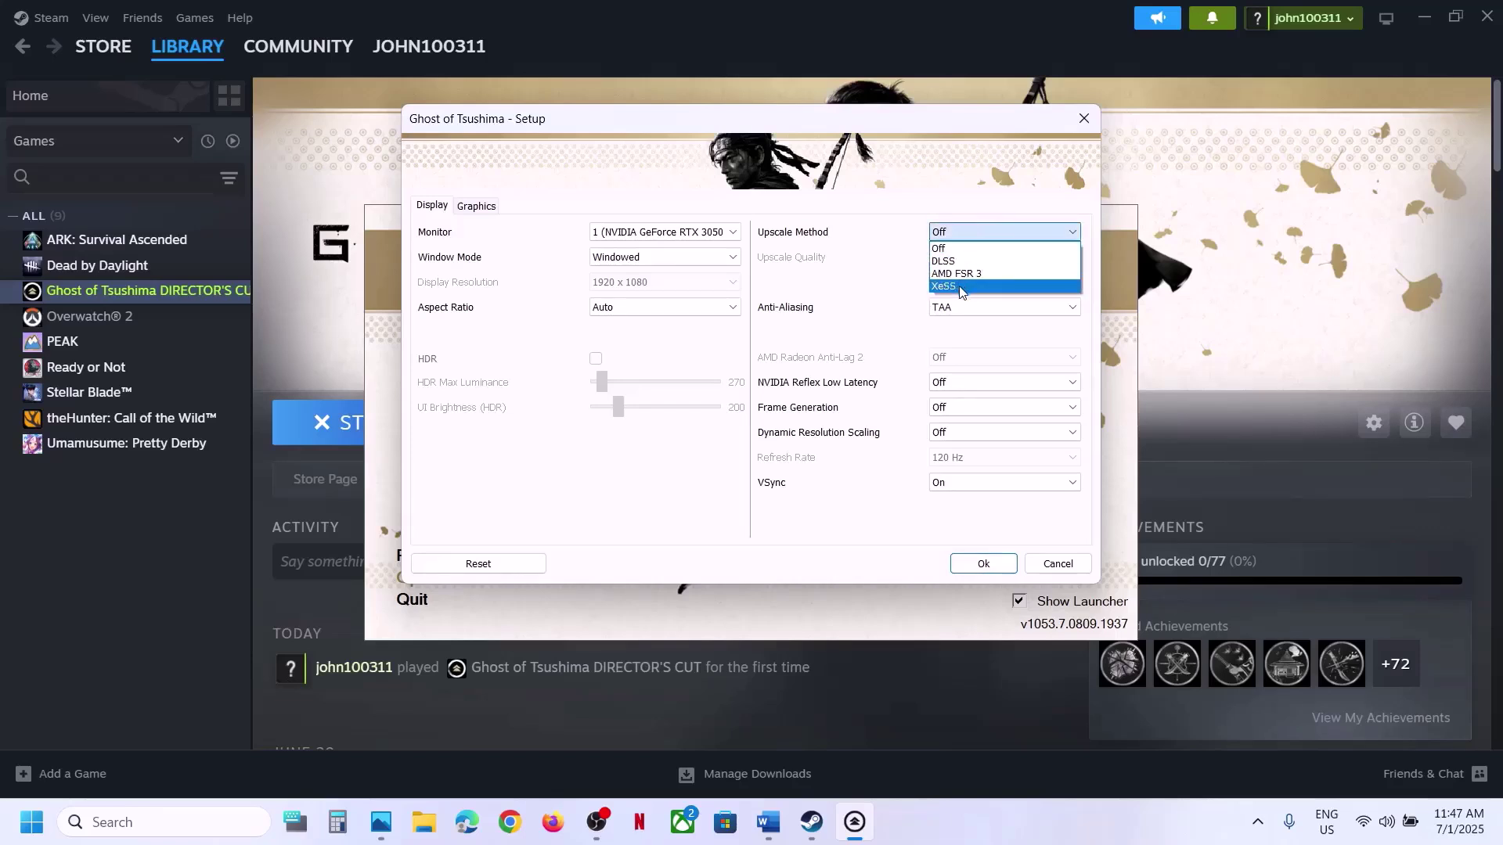
{"action": "left_click", "coordinate": [932, 273]}
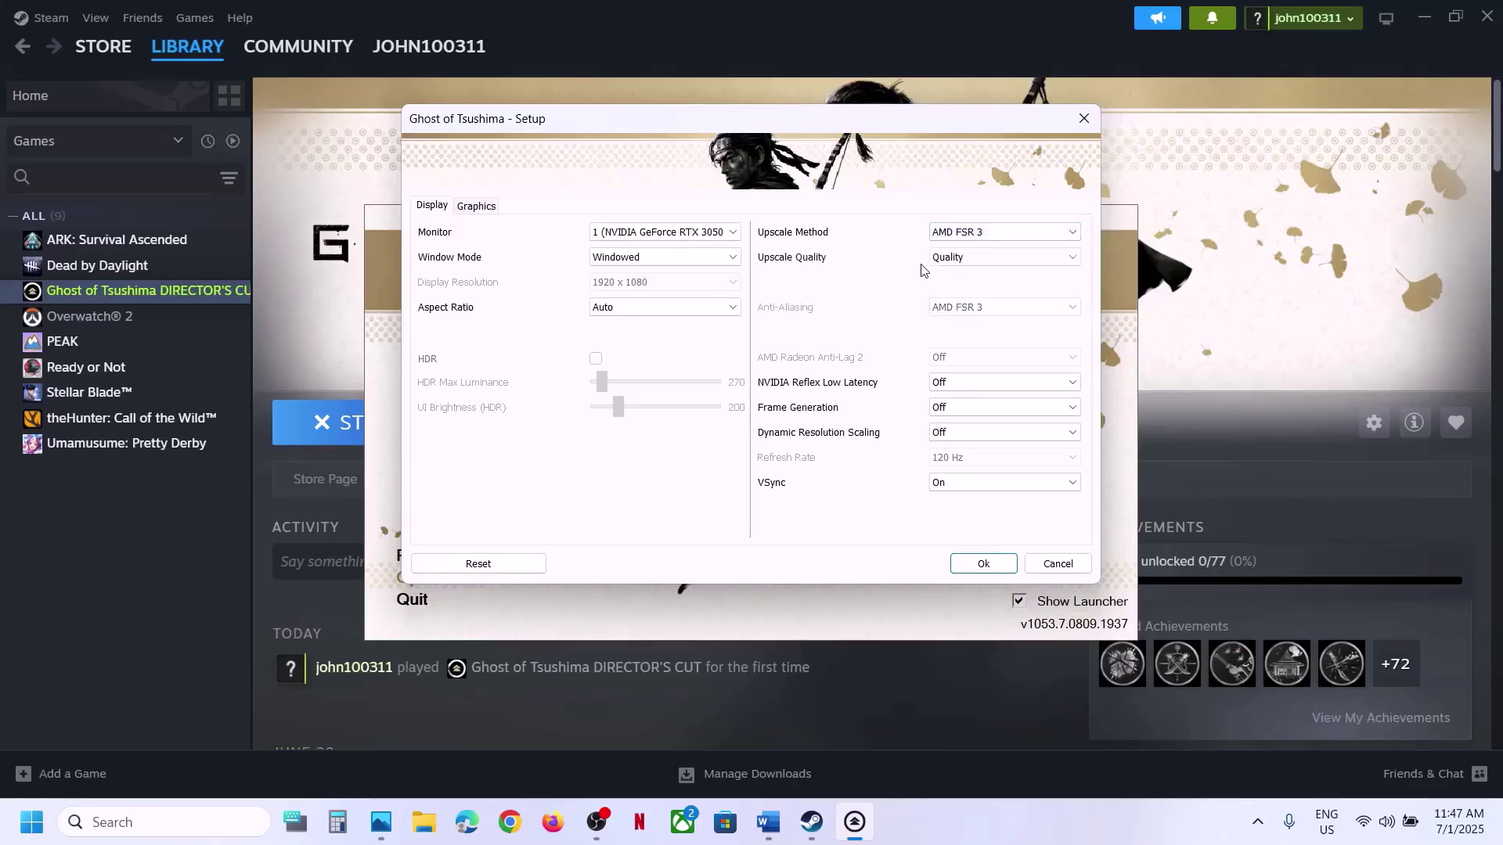
{"action": "left_click", "coordinate": [960, 233]}
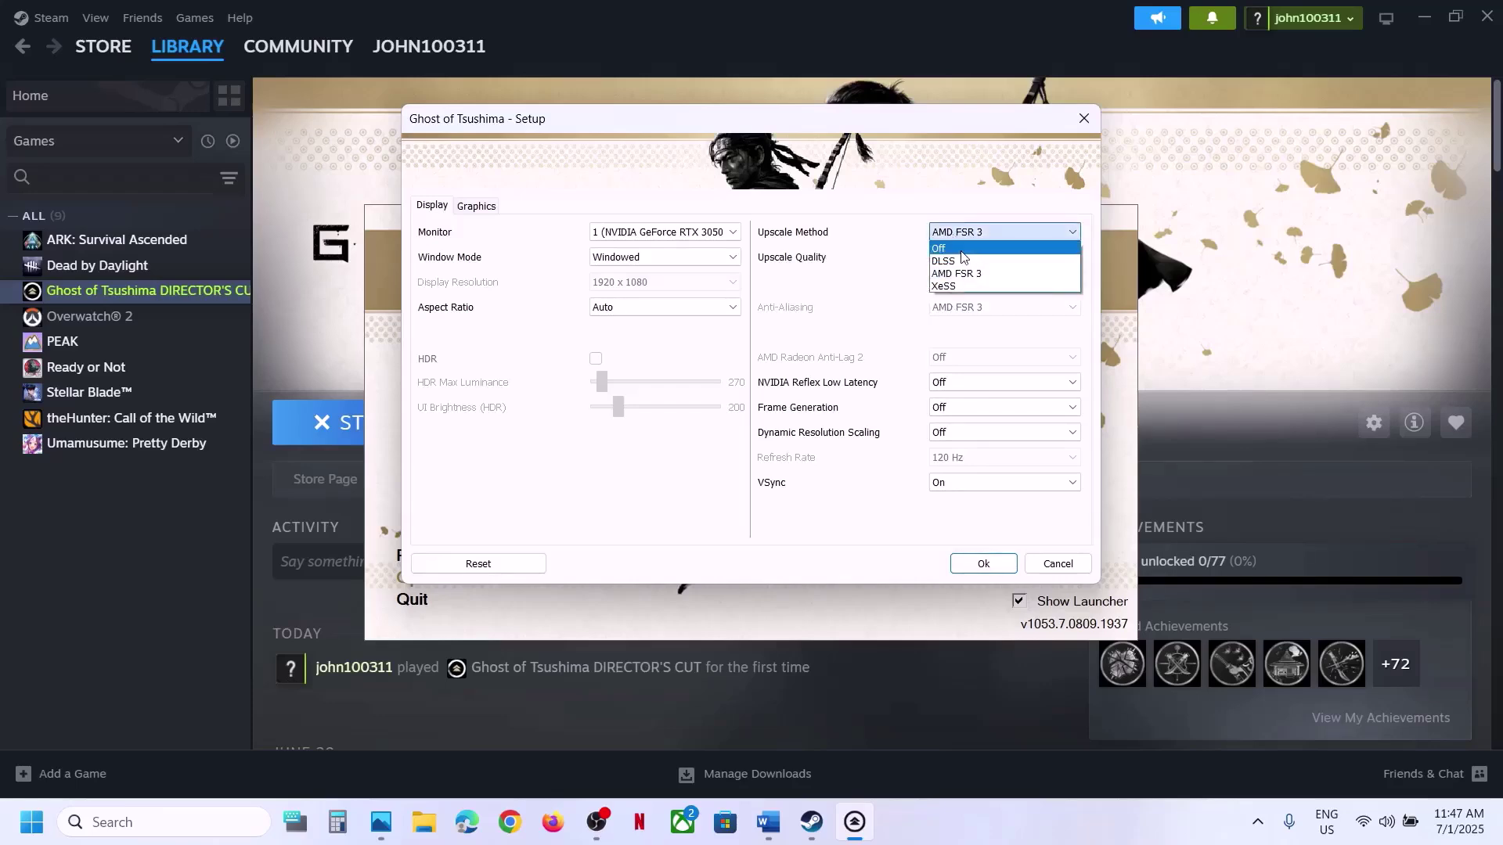
{"action": "left_click", "coordinate": [952, 248]}
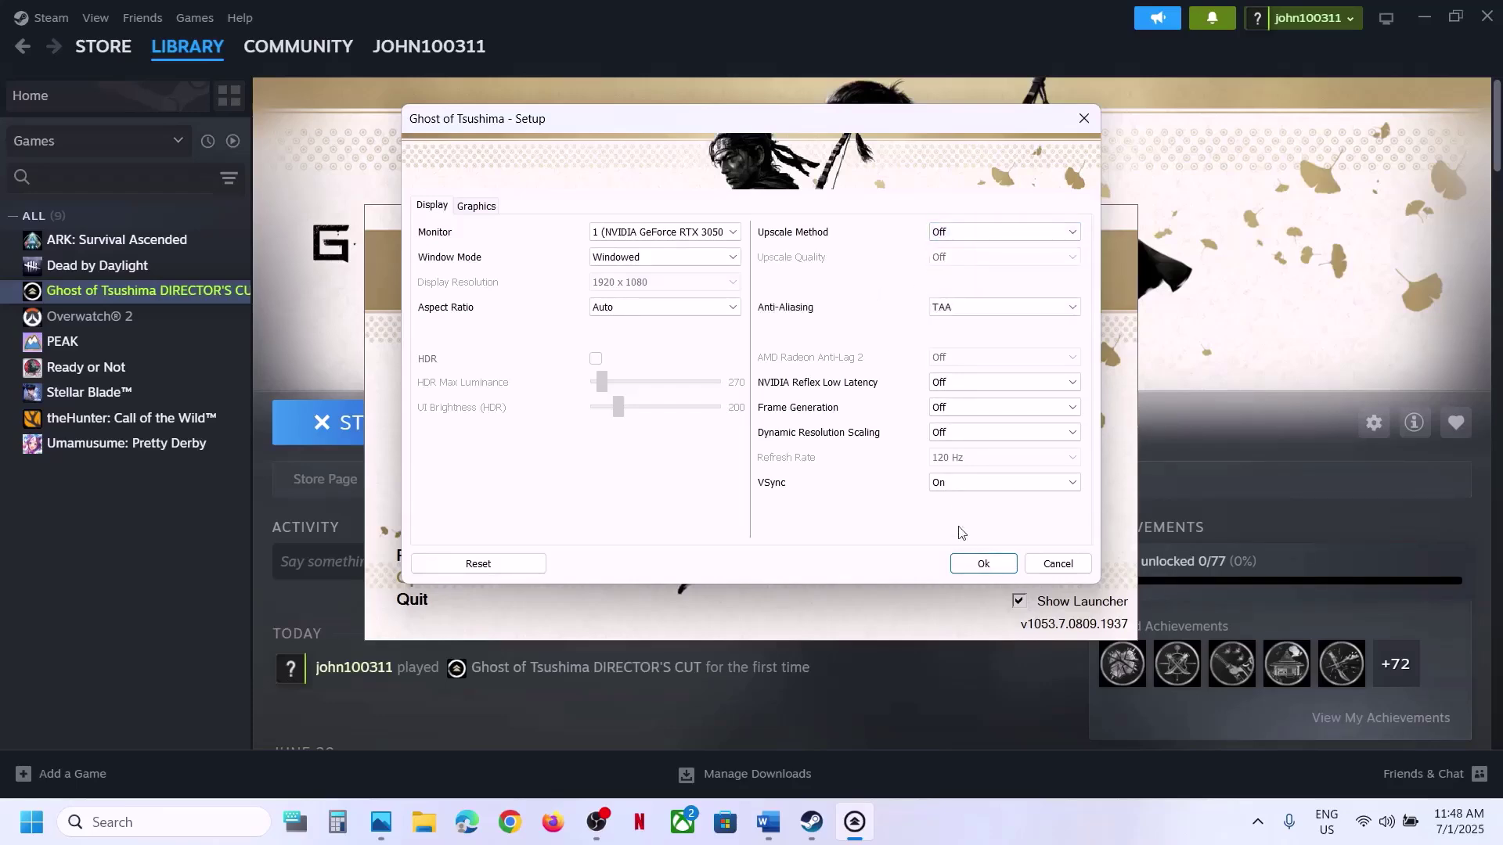
Save the display settings and quit the Ghost of Tsushima launcher.
{"action": "left_click", "coordinate": [970, 562]}
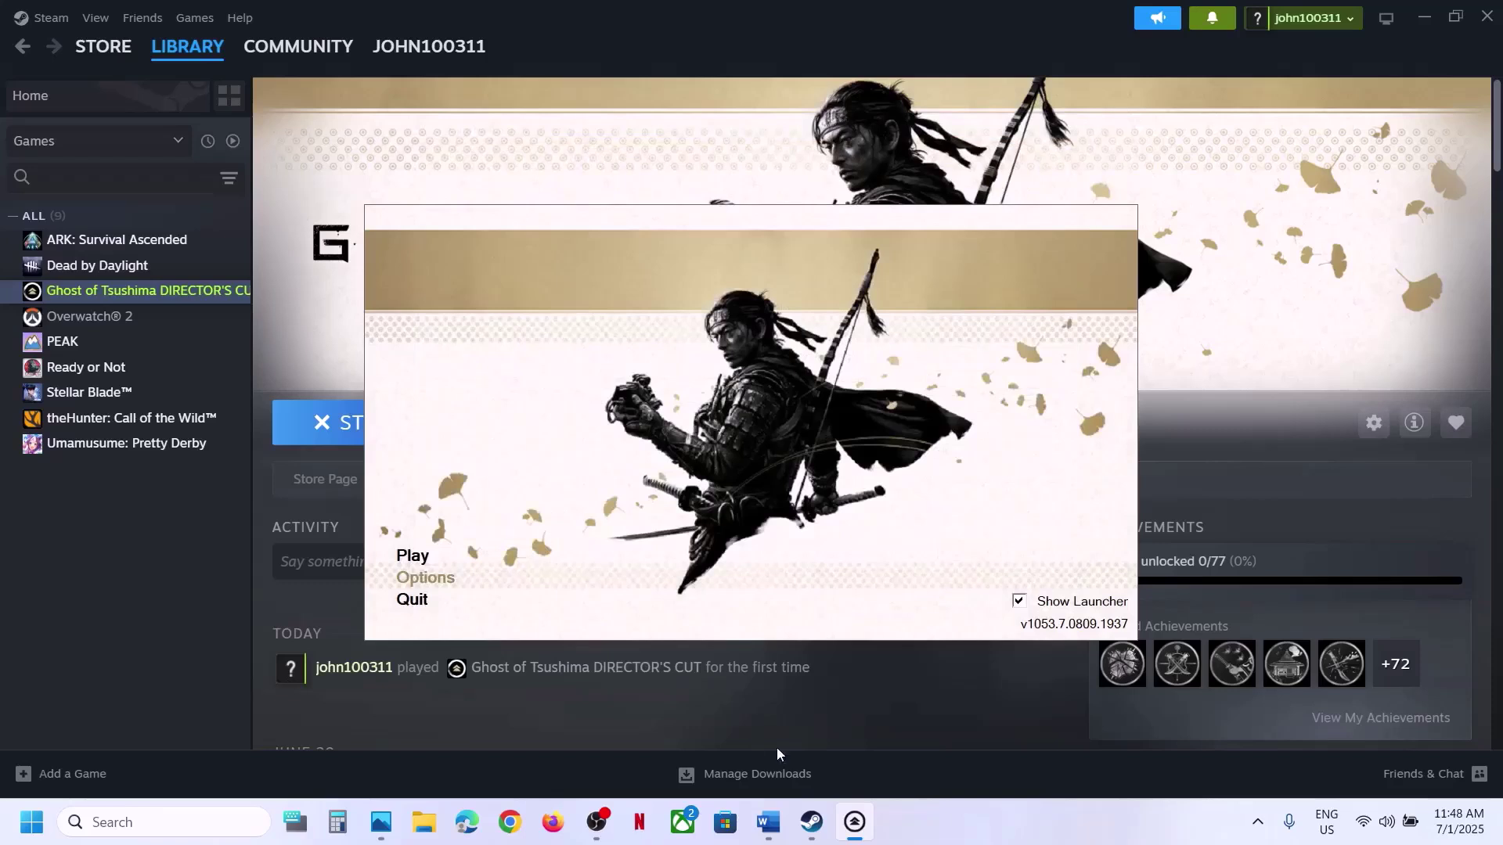
{"action": "left_click", "coordinate": [923, 817]}
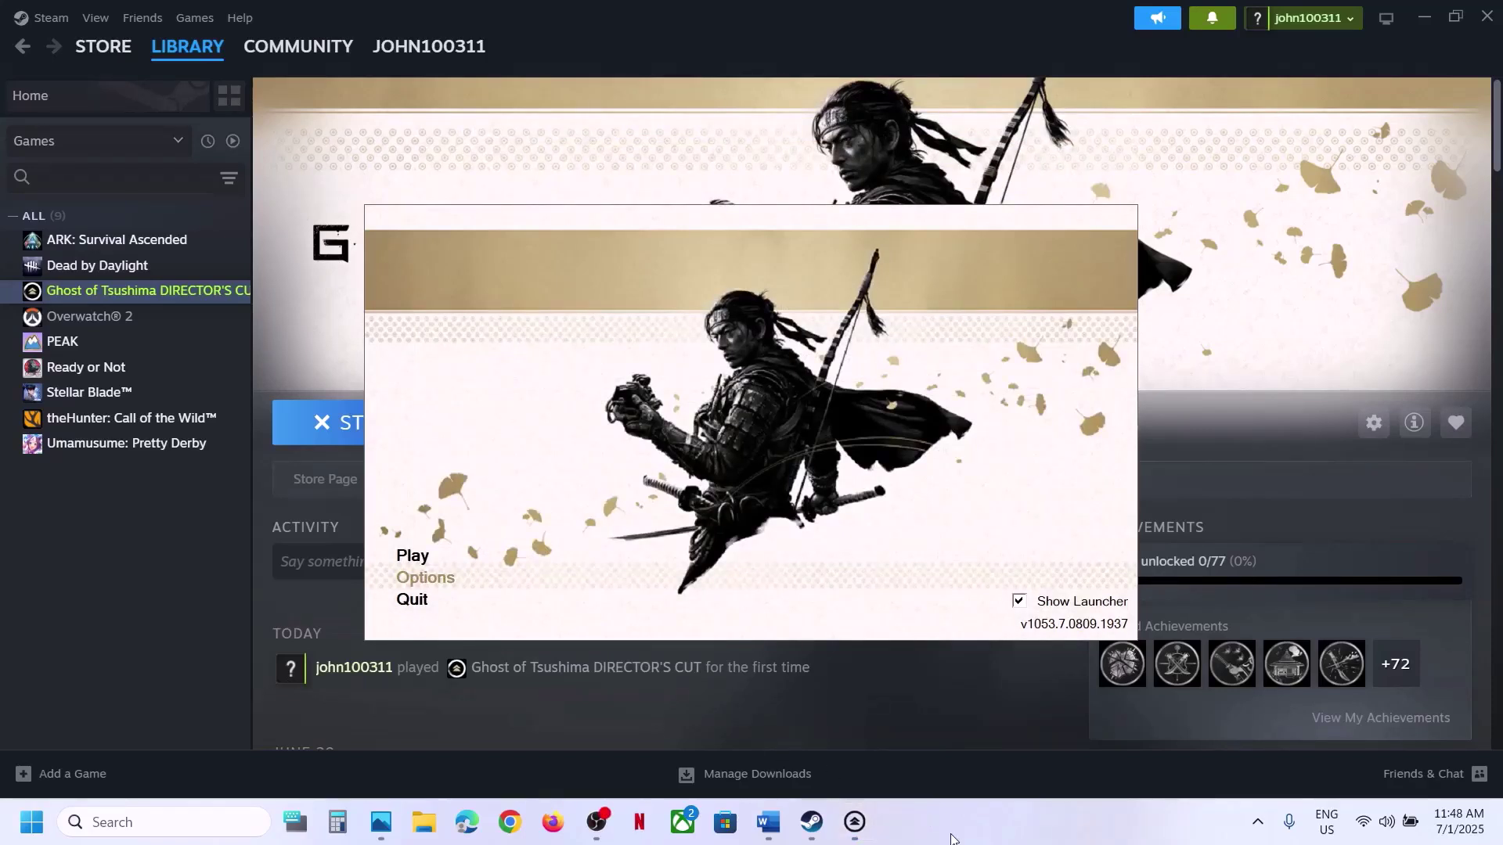
{"action": "left_click", "coordinate": [423, 607]}
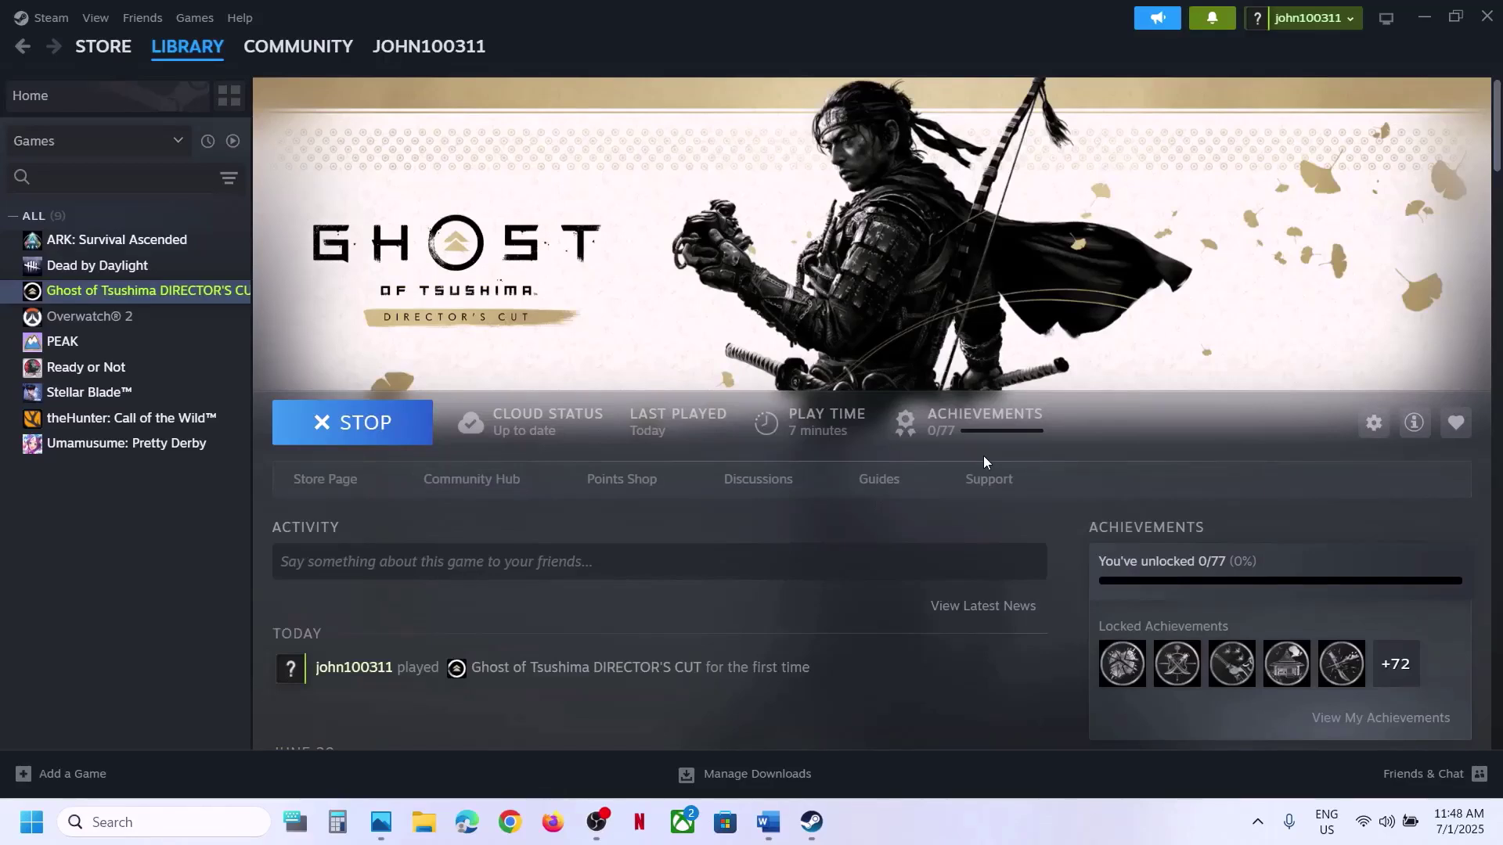
Add the launch option --launcher in the Steam properties of Ghost of Tsushima DIRECTOR'S CUT and close them.
{"action": "right_click", "coordinate": [204, 291]}
{"action": "left_click", "coordinate": [235, 433]}
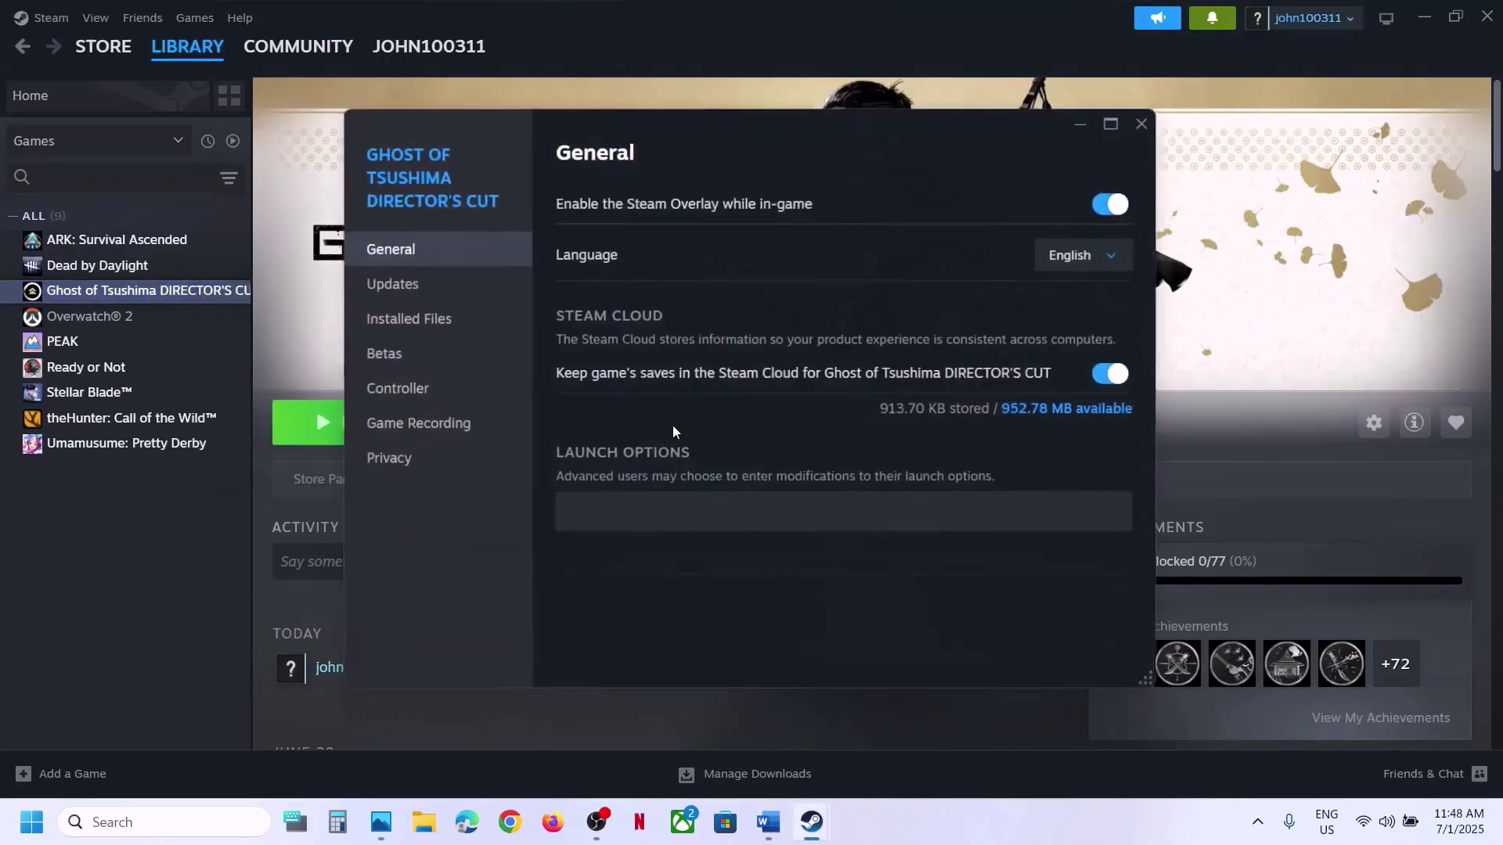
{"action": "left_click", "coordinate": [651, 519]}
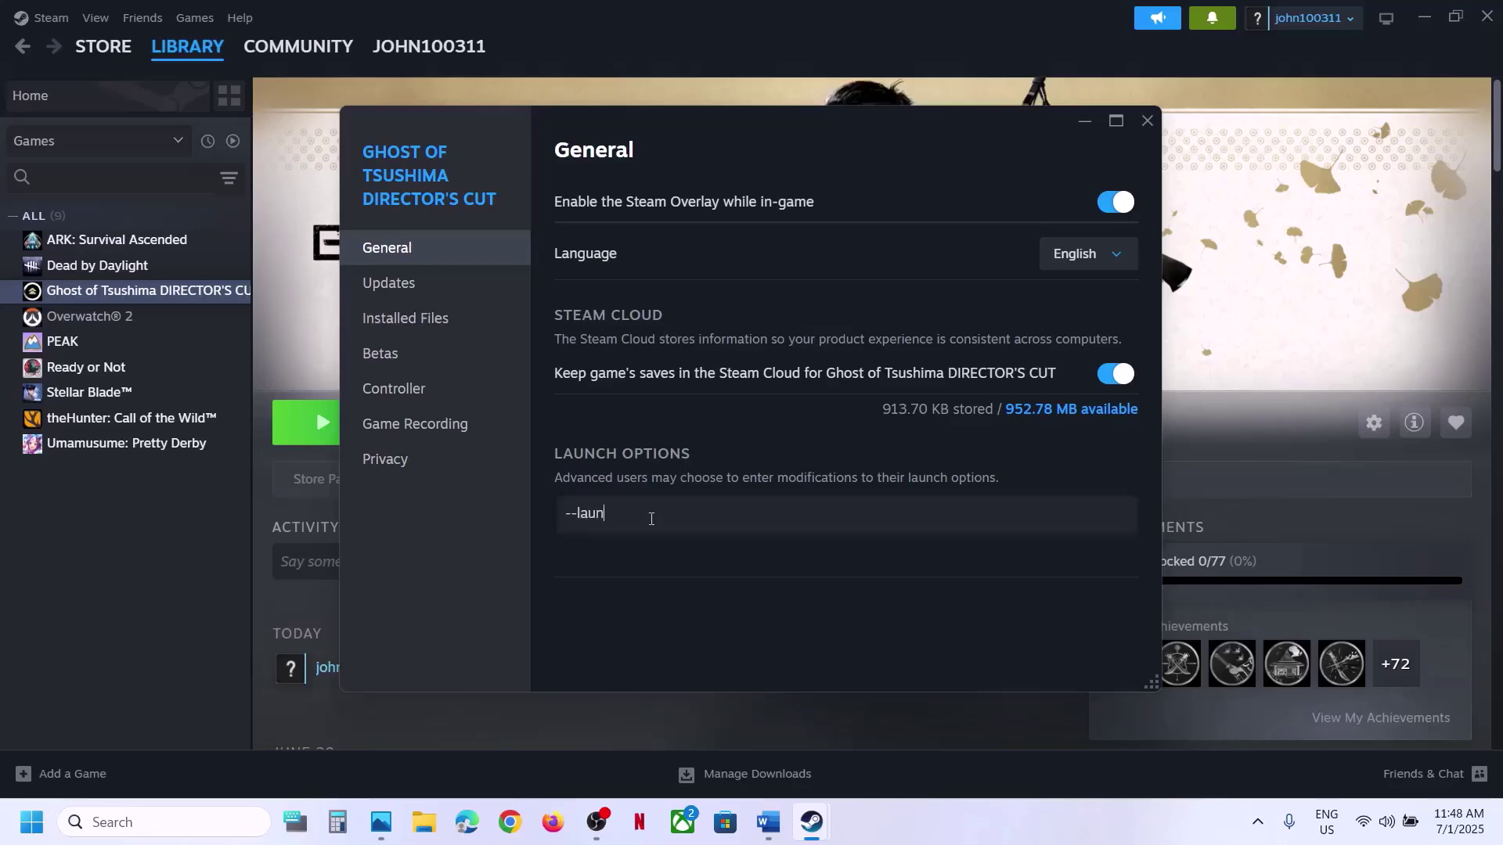
{"action": "left_click", "coordinate": [665, 553]}
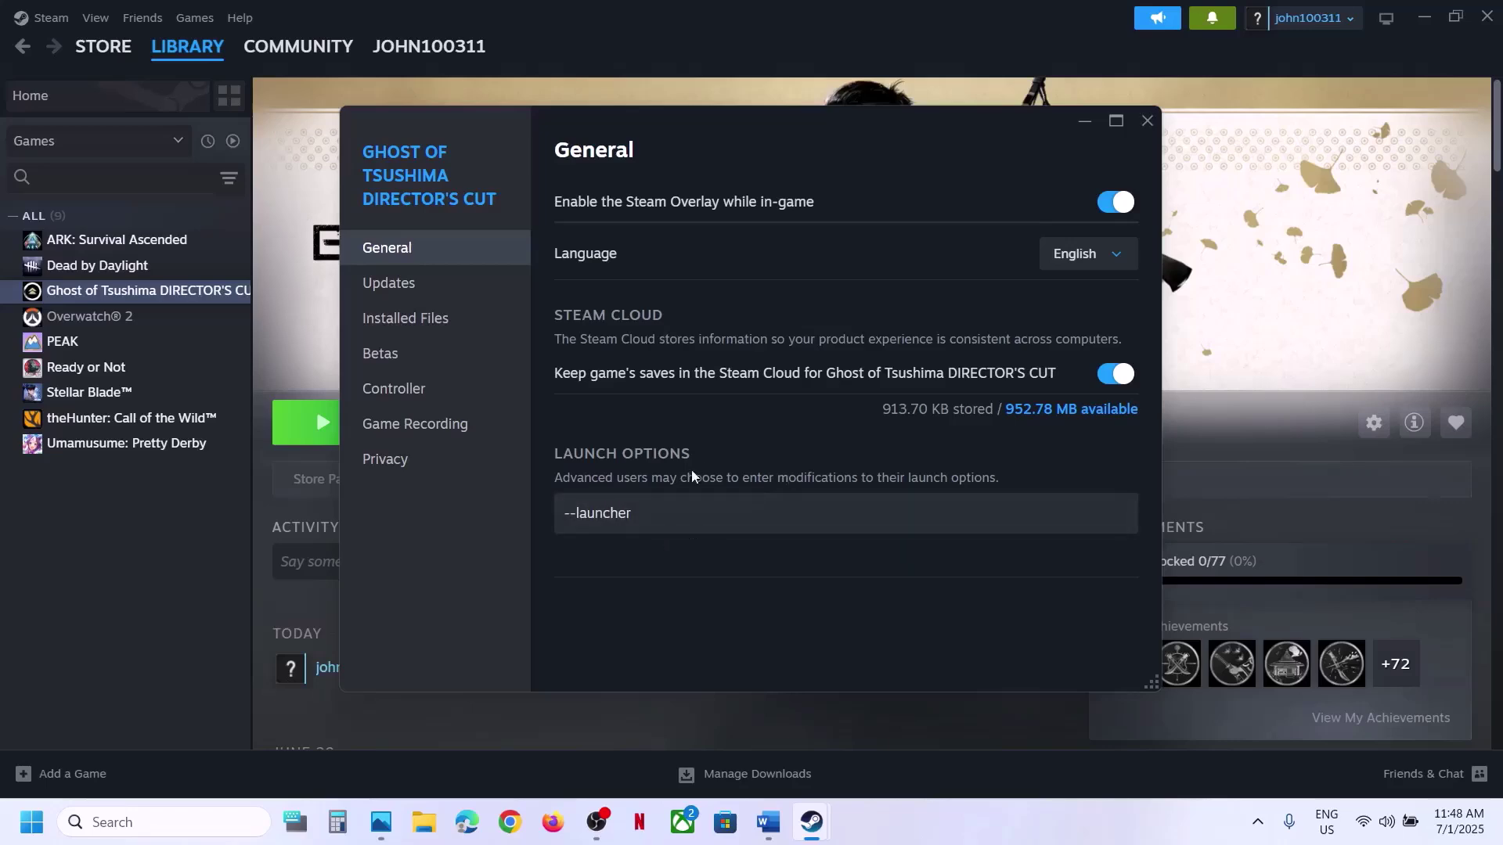
{"action": "left_click", "coordinate": [1147, 120]}
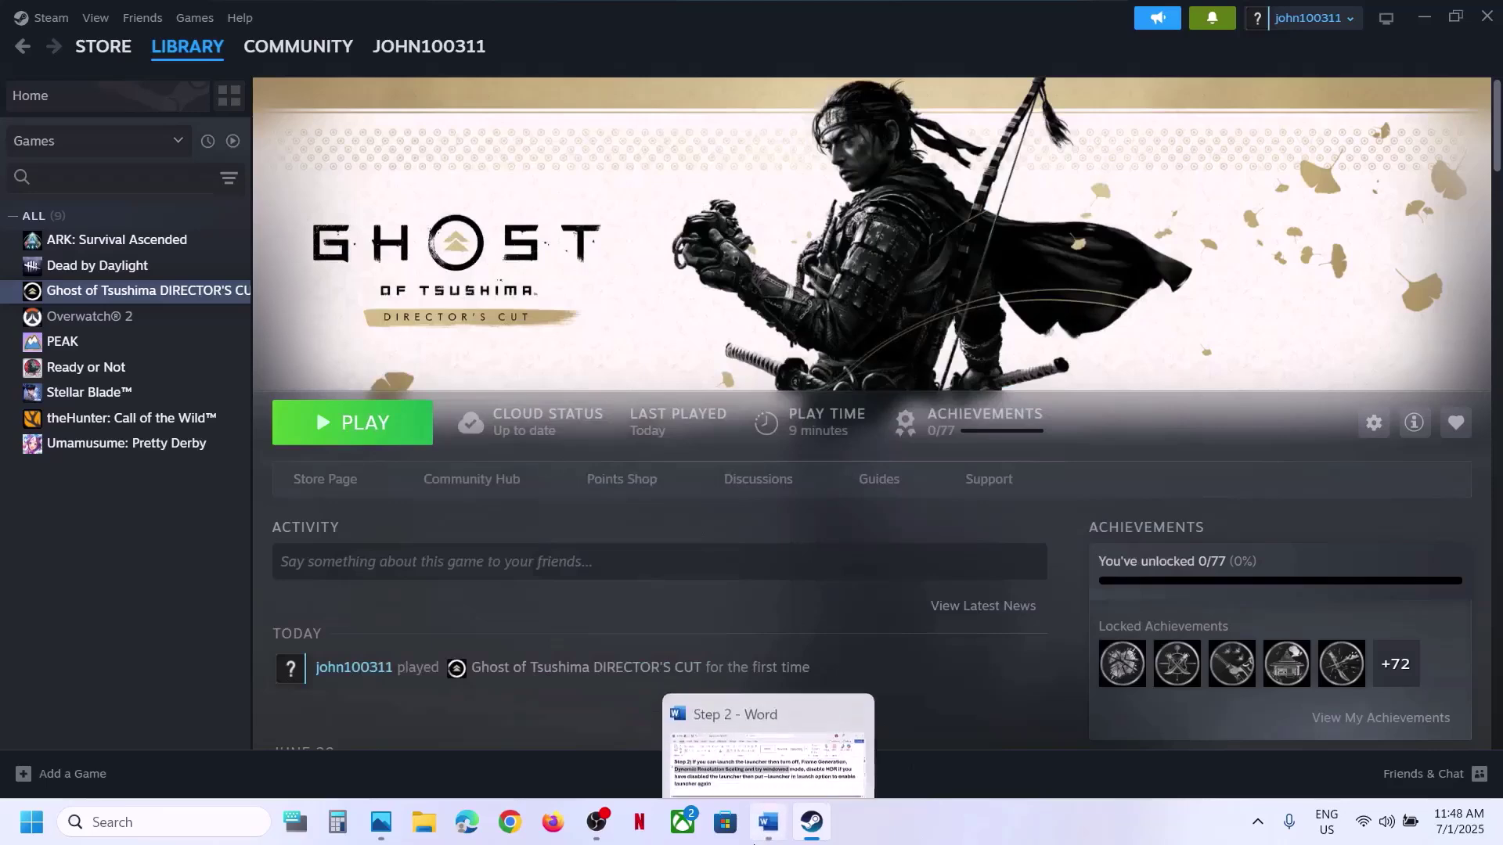
Switch to the Word document and highlight the Step 3 instruction about resetting the video settings in the game launcher.
{"action": "left_click", "coordinate": [768, 822]}
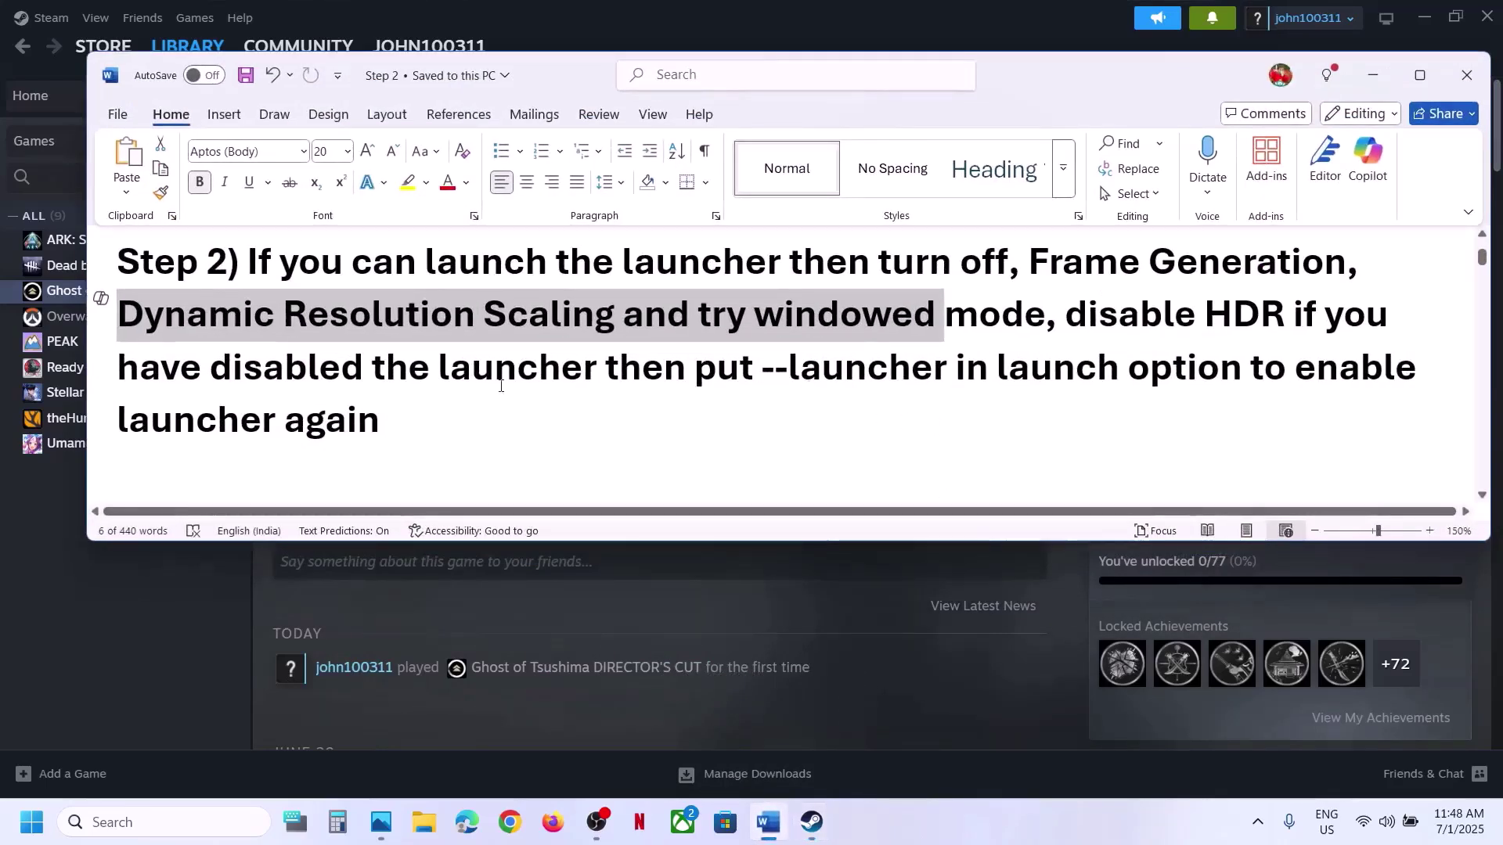
{"action": "left_click", "coordinate": [453, 406]}
{"action": "scroll", "coordinate": [453, 407], "scroll_direction": "down", "scroll_amount": 4}
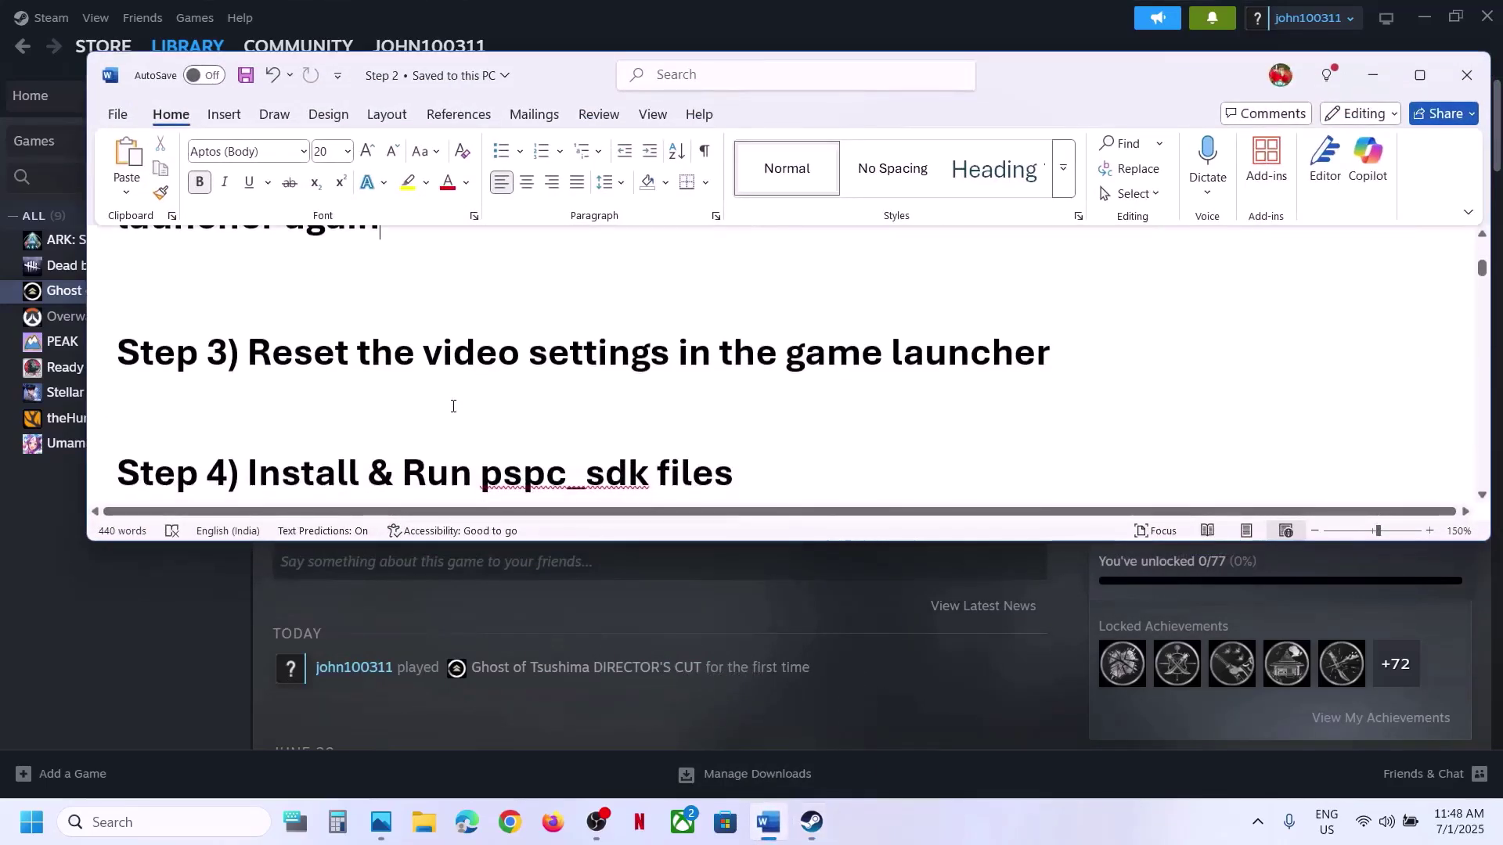
{"action": "scroll", "coordinate": [453, 406], "scroll_direction": "up", "scroll_amount": 1}
{"action": "left_click_drag", "start_coordinate": [360, 397], "coordinate": [891, 396]}
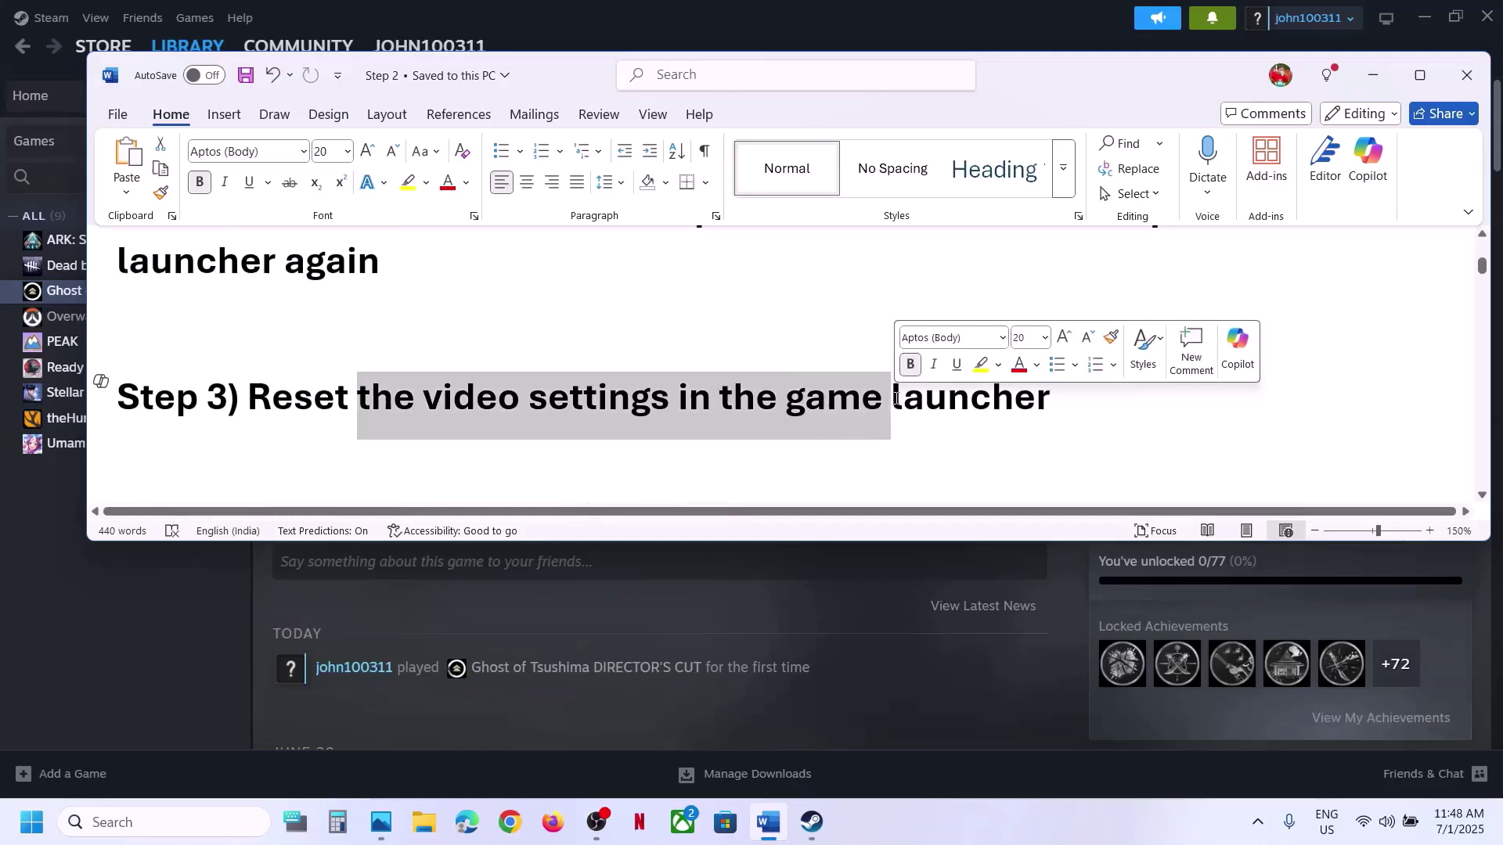
Start Ghost of Tsushima from Steam, reset the launcher's display settings, and save them before quitting the launcher.
{"action": "left_click", "coordinate": [235, 635]}
{"action": "left_click", "coordinate": [375, 426]}
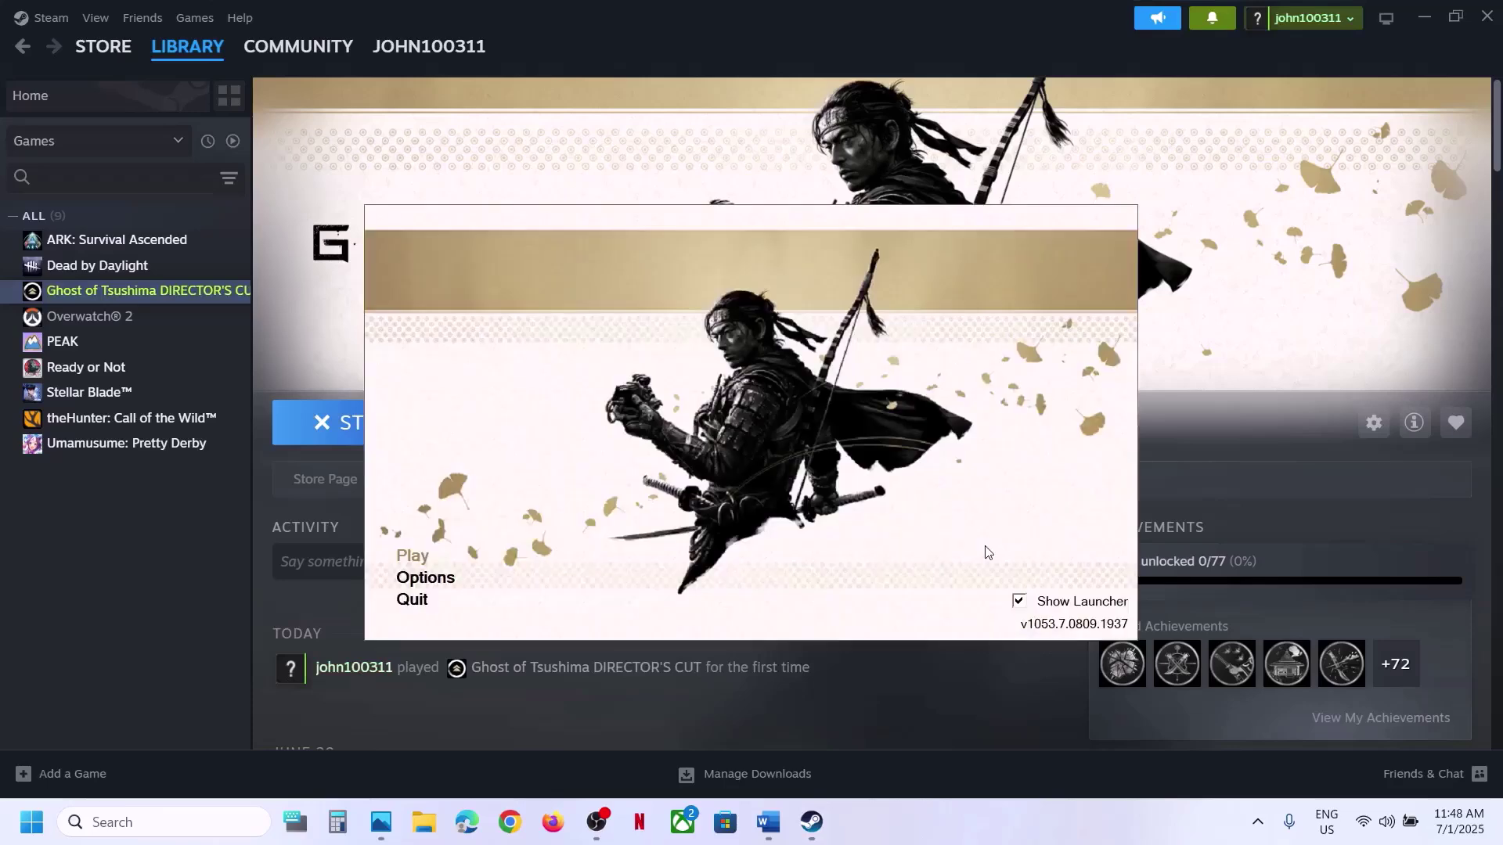
{"action": "left_click", "coordinate": [439, 585]}
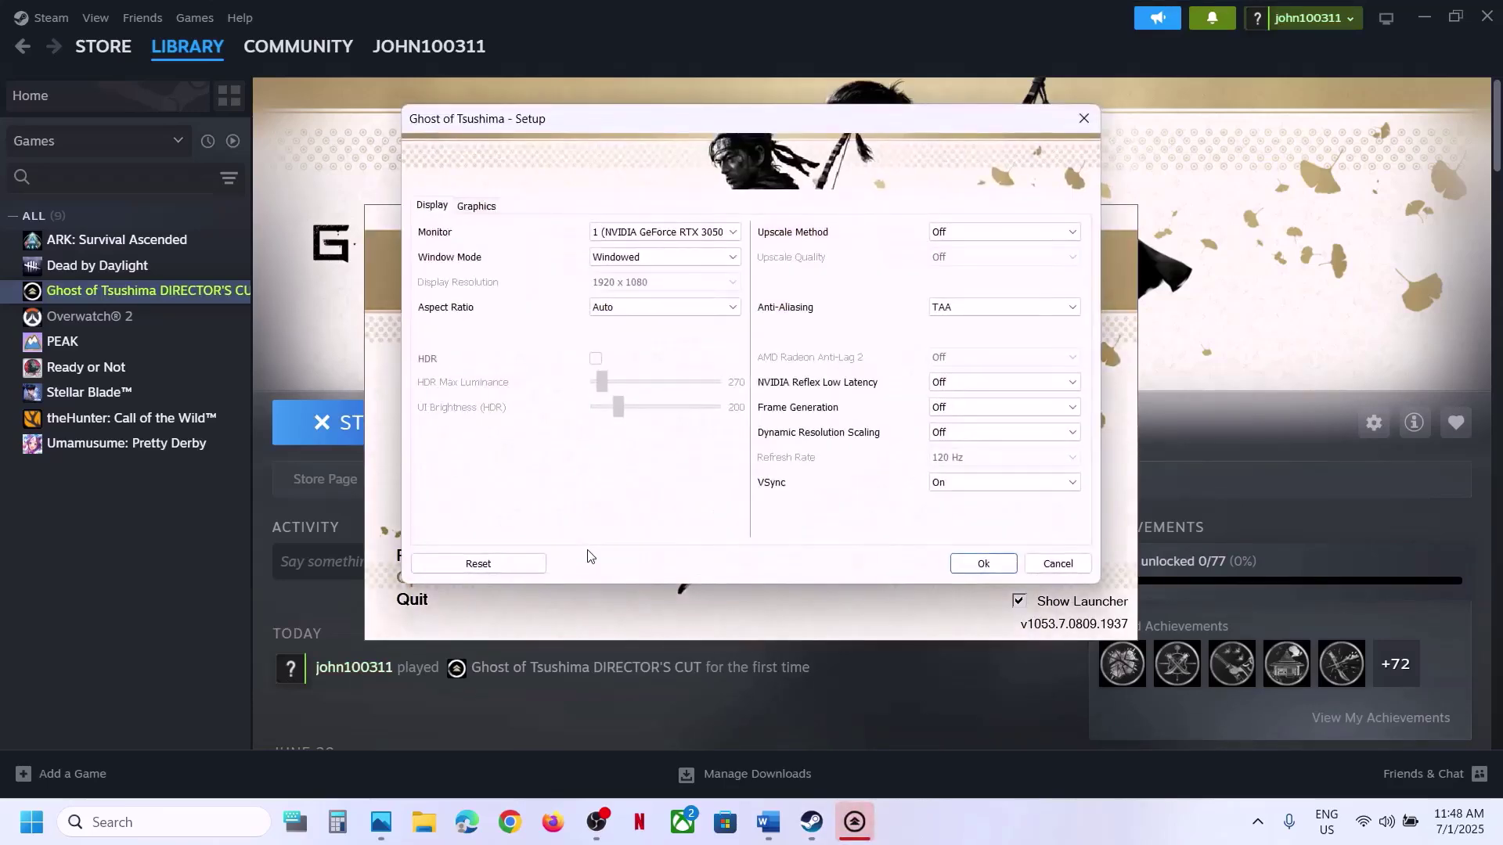
{"action": "left_click", "coordinate": [487, 569]}
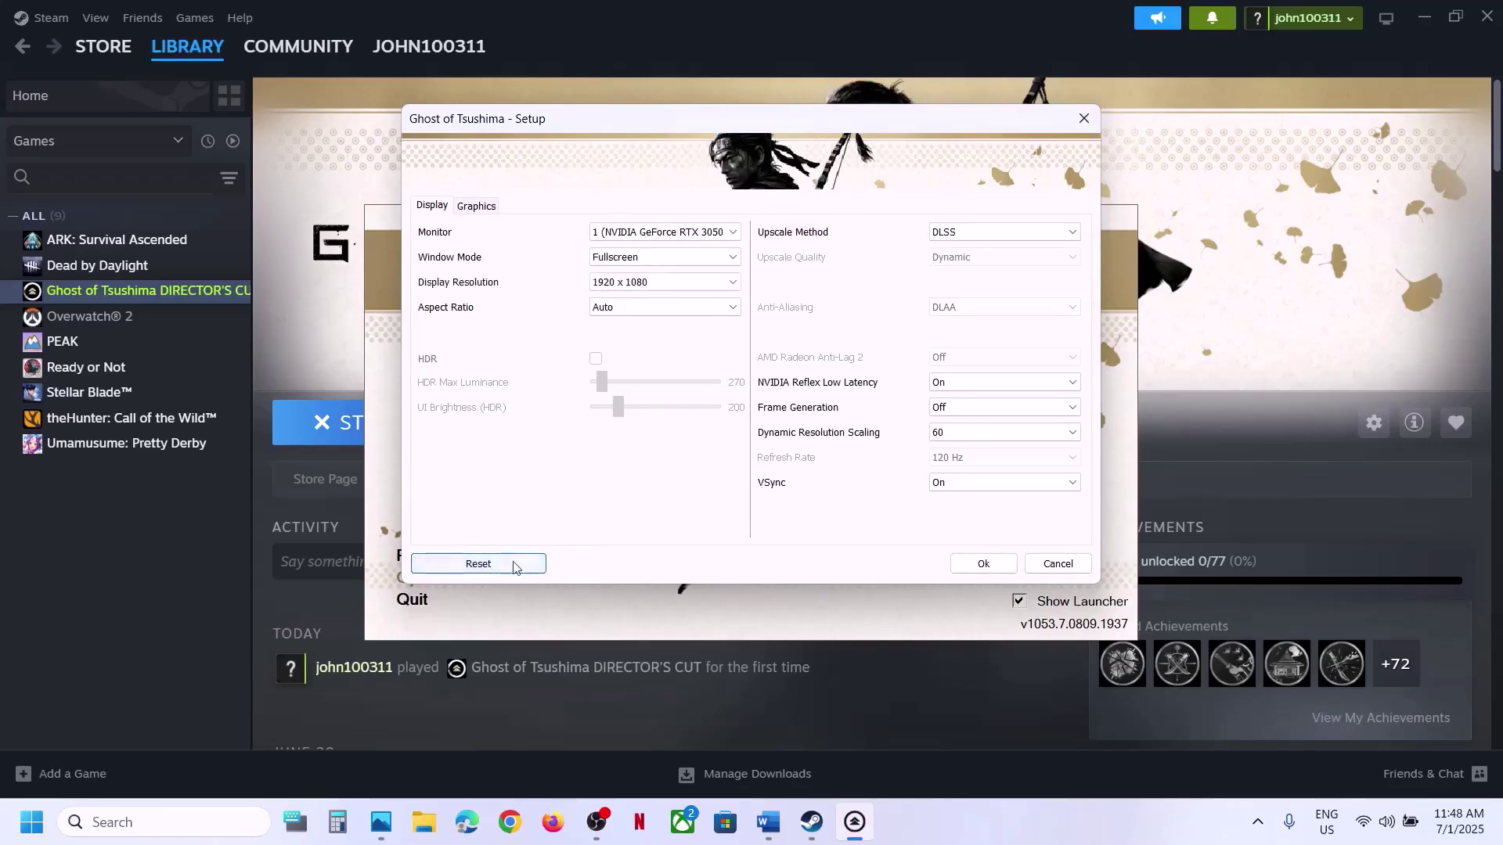
{"action": "left_click", "coordinate": [975, 564]}
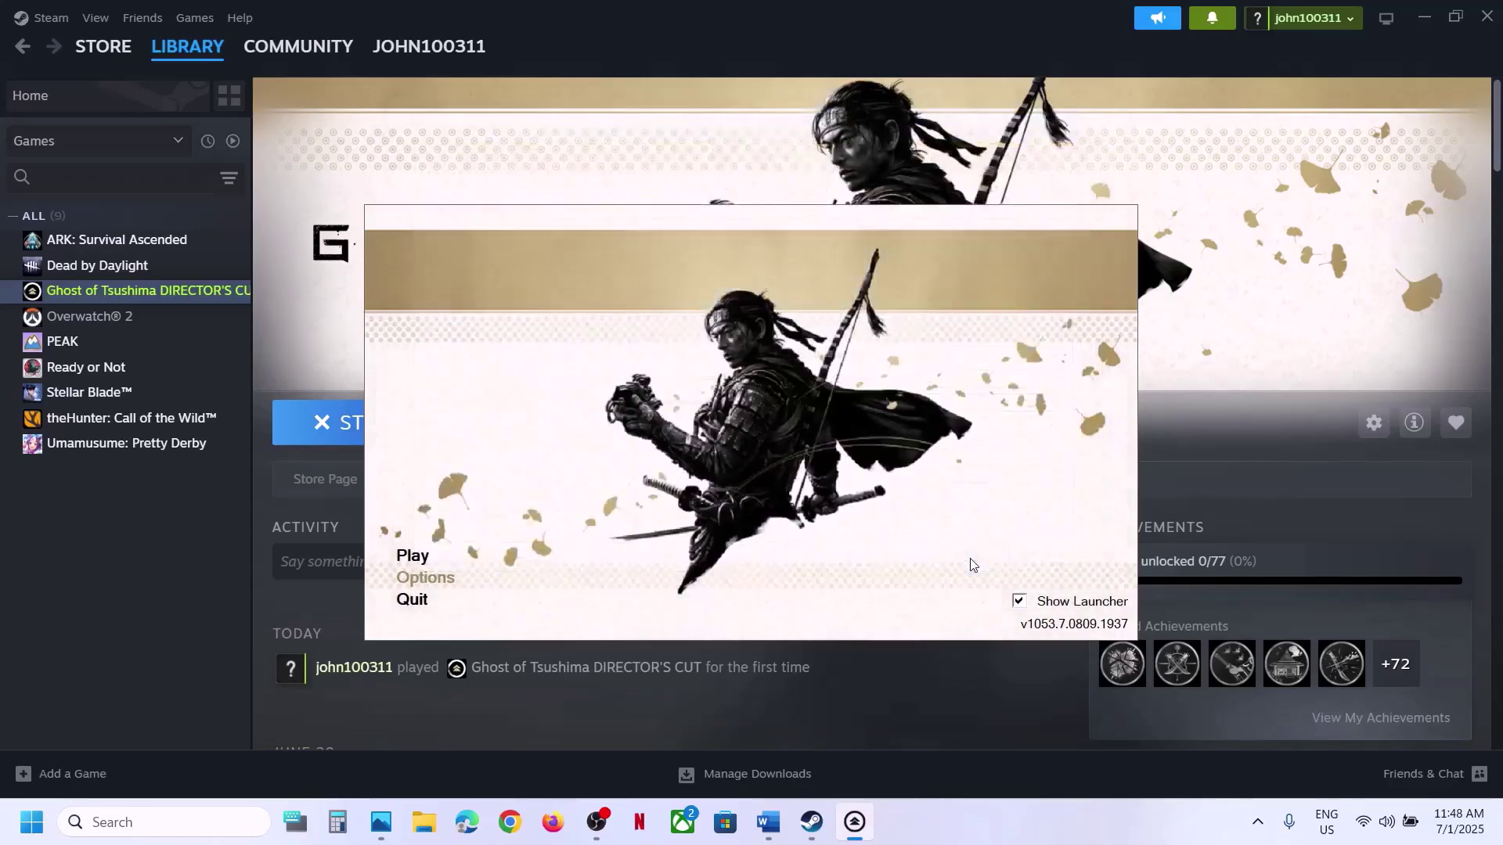
{"action": "left_click", "coordinate": [415, 601]}
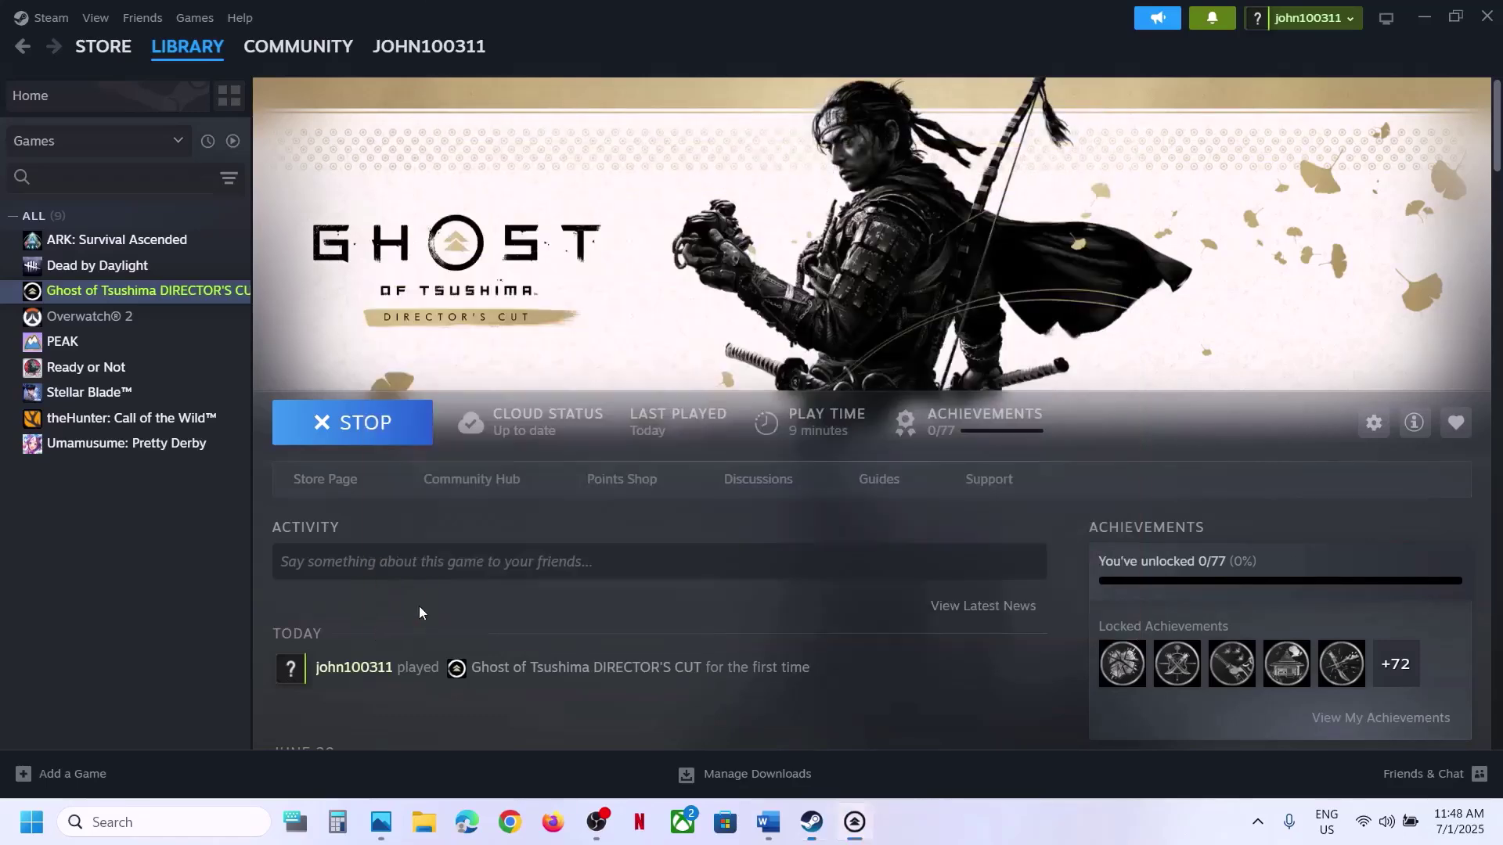
Return to the Word document and highlight the Step 4 instruction about installing and running the pspc_sdk files.
{"action": "left_click", "coordinate": [771, 836]}
{"action": "scroll", "coordinate": [577, 466], "scroll_direction": "down", "scroll_amount": 2}
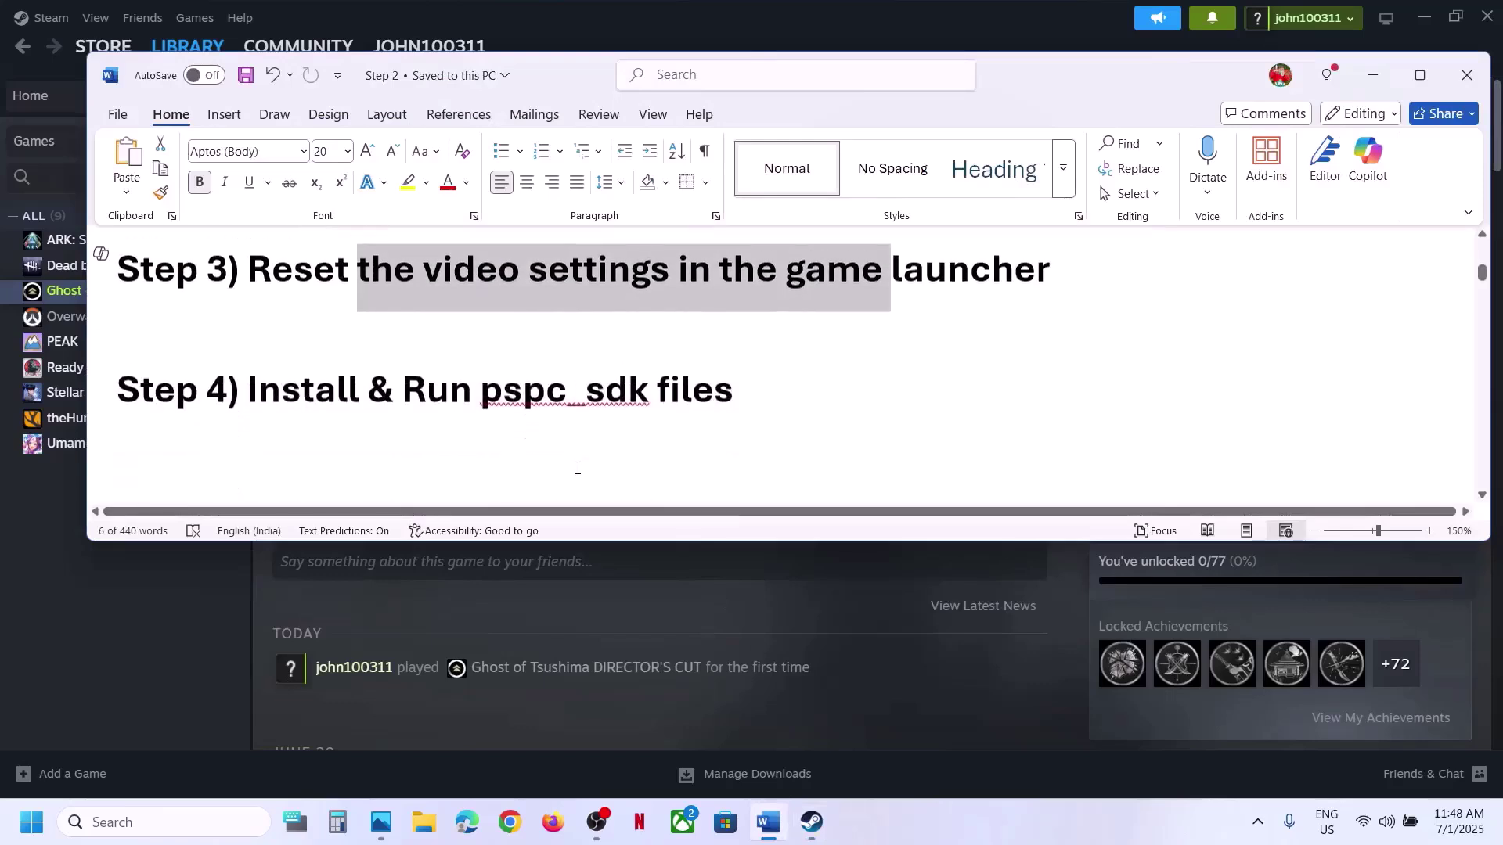
{"action": "left_click_drag", "start_coordinate": [247, 415], "coordinate": [733, 414]}
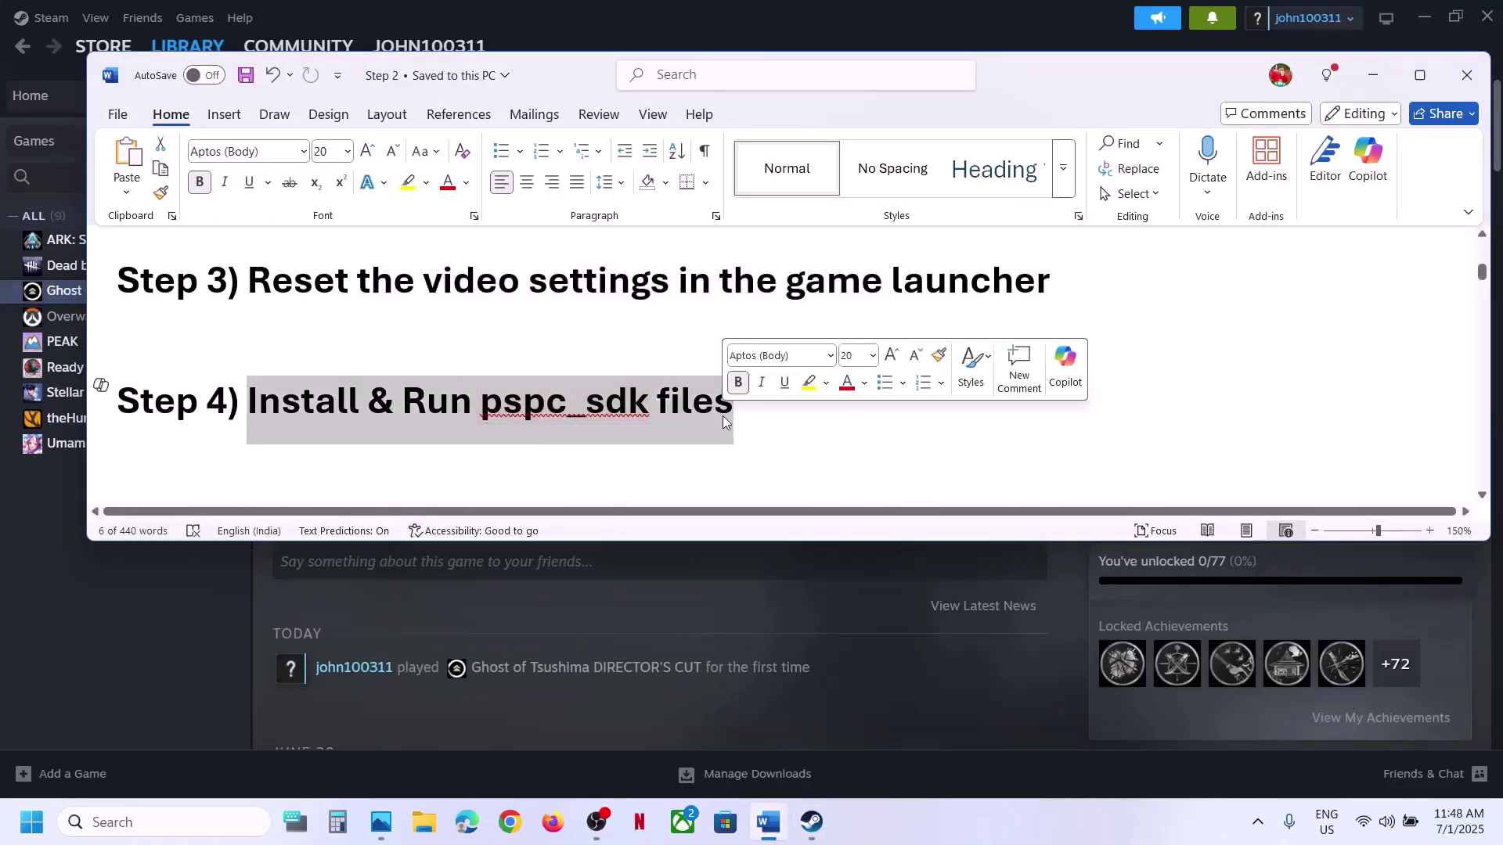
Browse the local files of Ghost of Tsushima DIRECTOR'S CUT from the Steam library.
{"action": "left_click", "coordinate": [196, 607]}
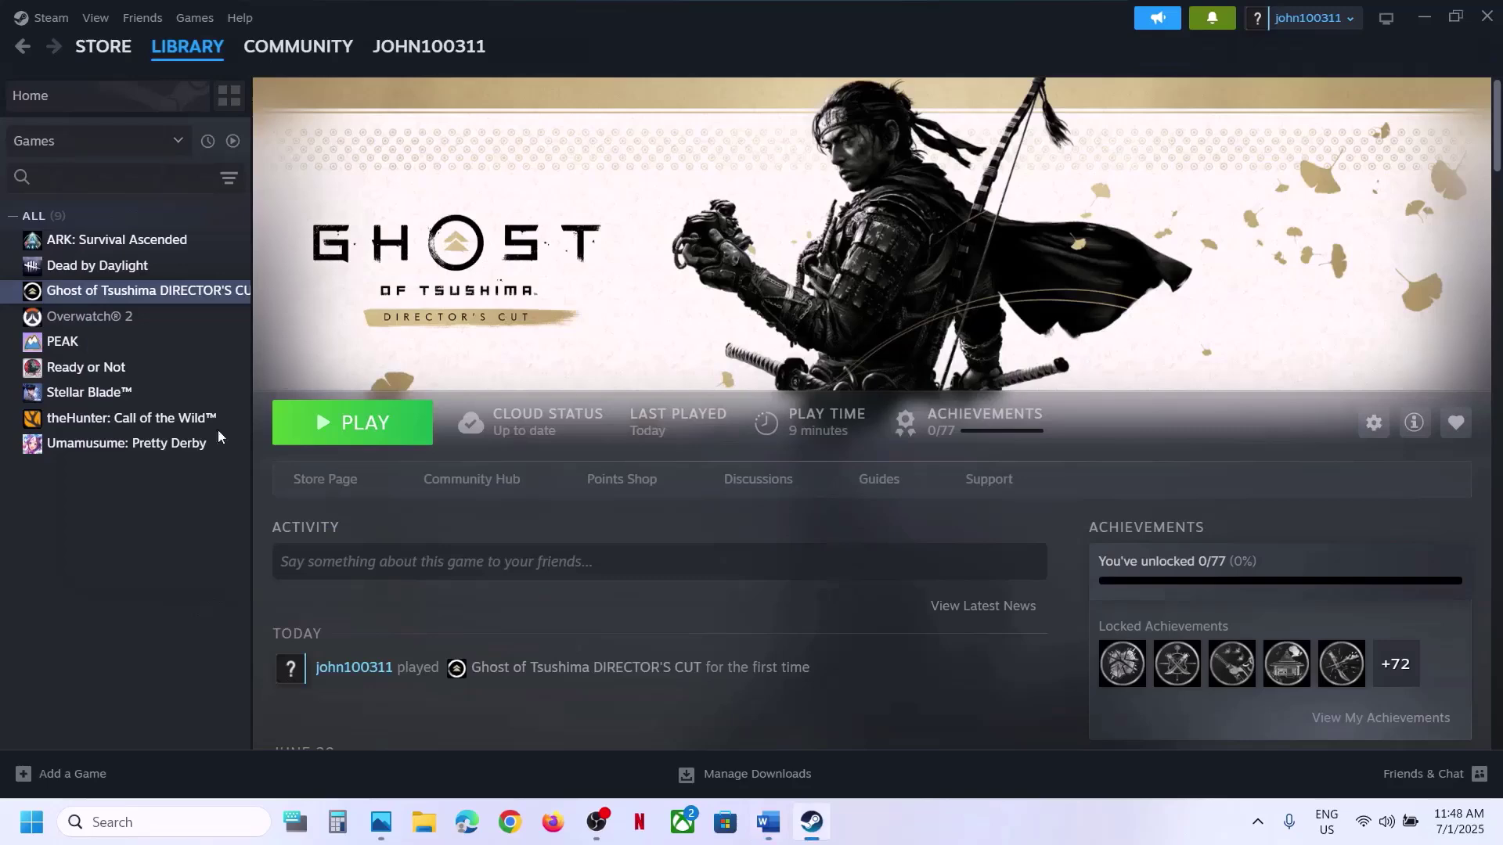
{"action": "right_click", "coordinate": [159, 290]}
{"action": "mouse_move", "coordinate": [201, 406]}
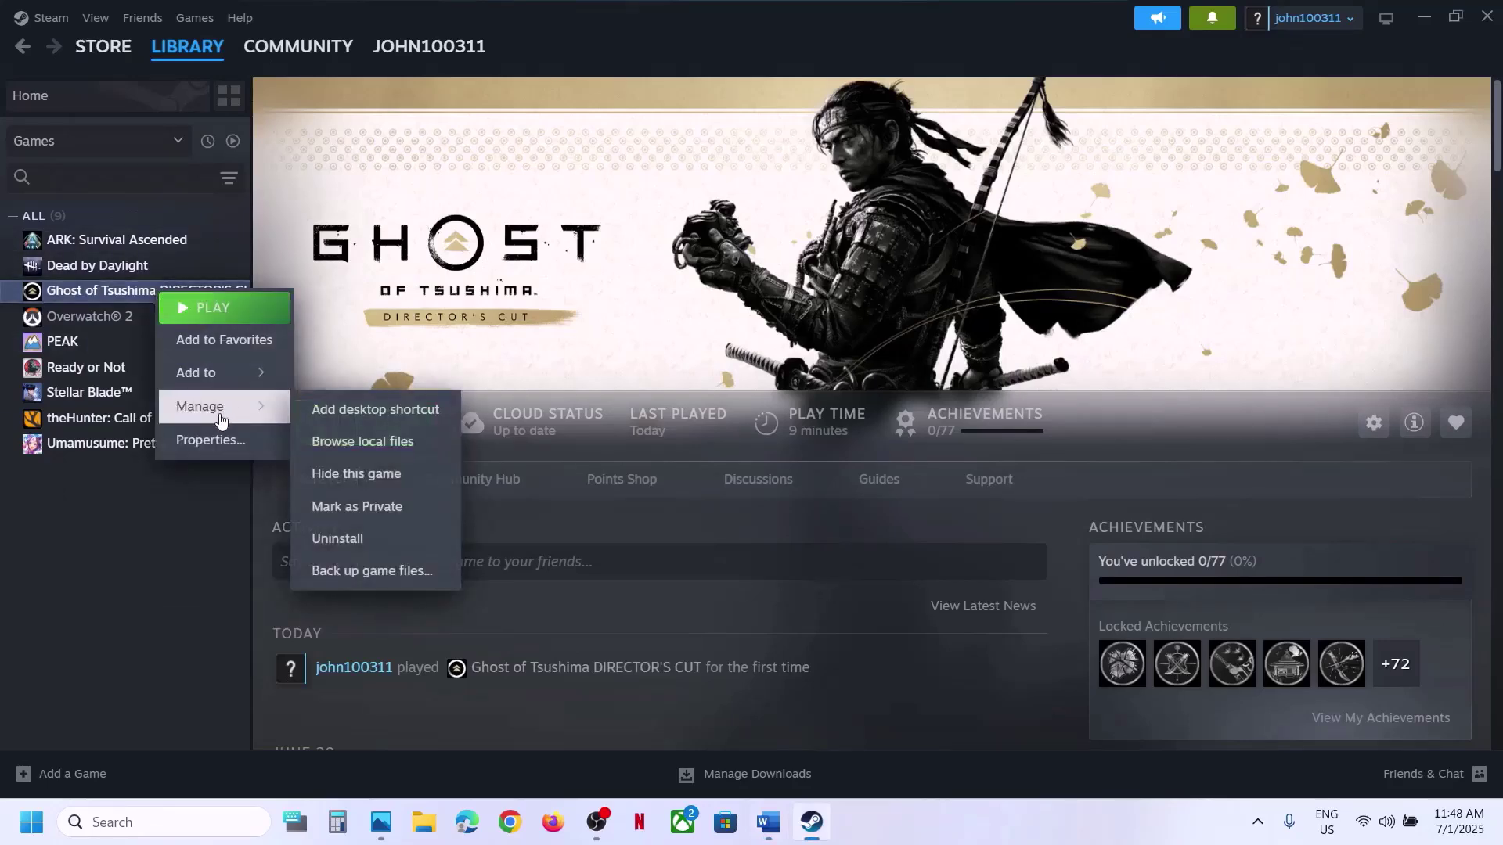
{"action": "left_click", "coordinate": [368, 441]}
{"action": "scroll", "coordinate": [432, 610], "scroll_direction": "down", "scroll_amount": 3}
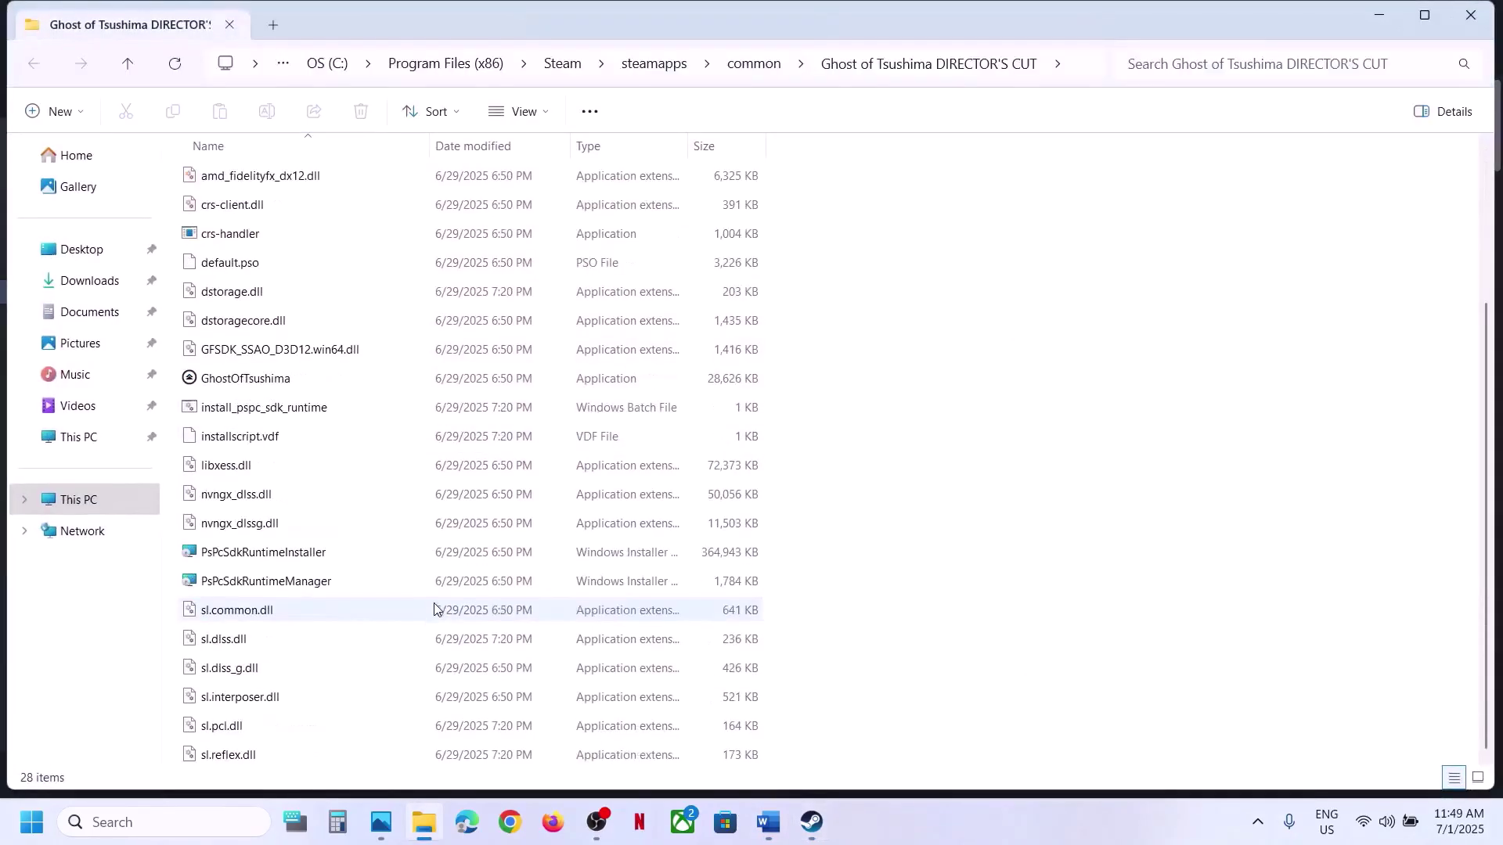
Run install_pspc_sdk_runtime as administrator, allow the changes, and dismiss the command window once the installation ends.
{"action": "left_click", "coordinate": [259, 385]}
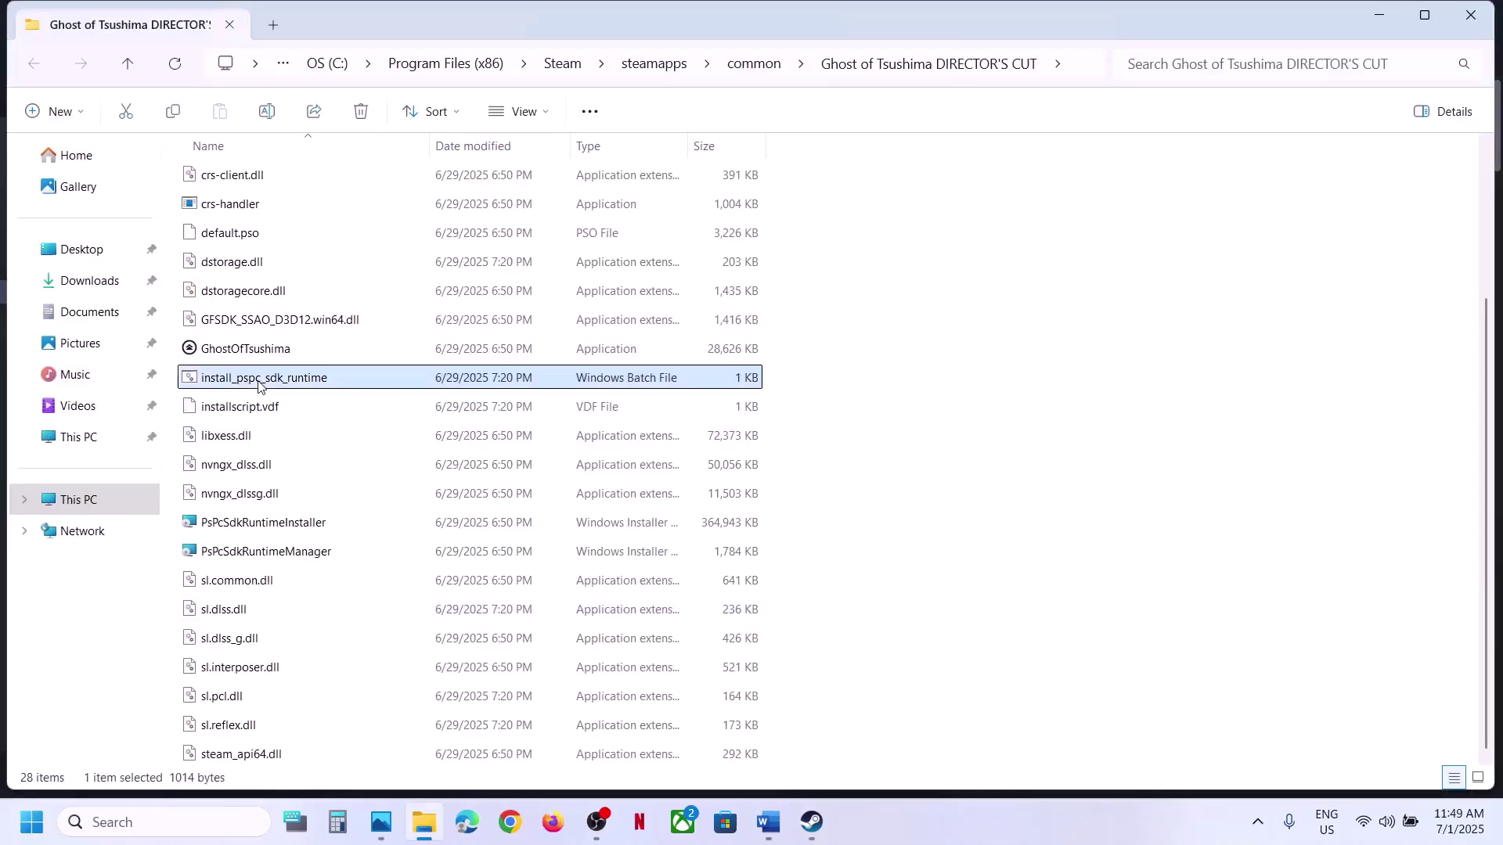
{"action": "right_click", "coordinate": [293, 389]}
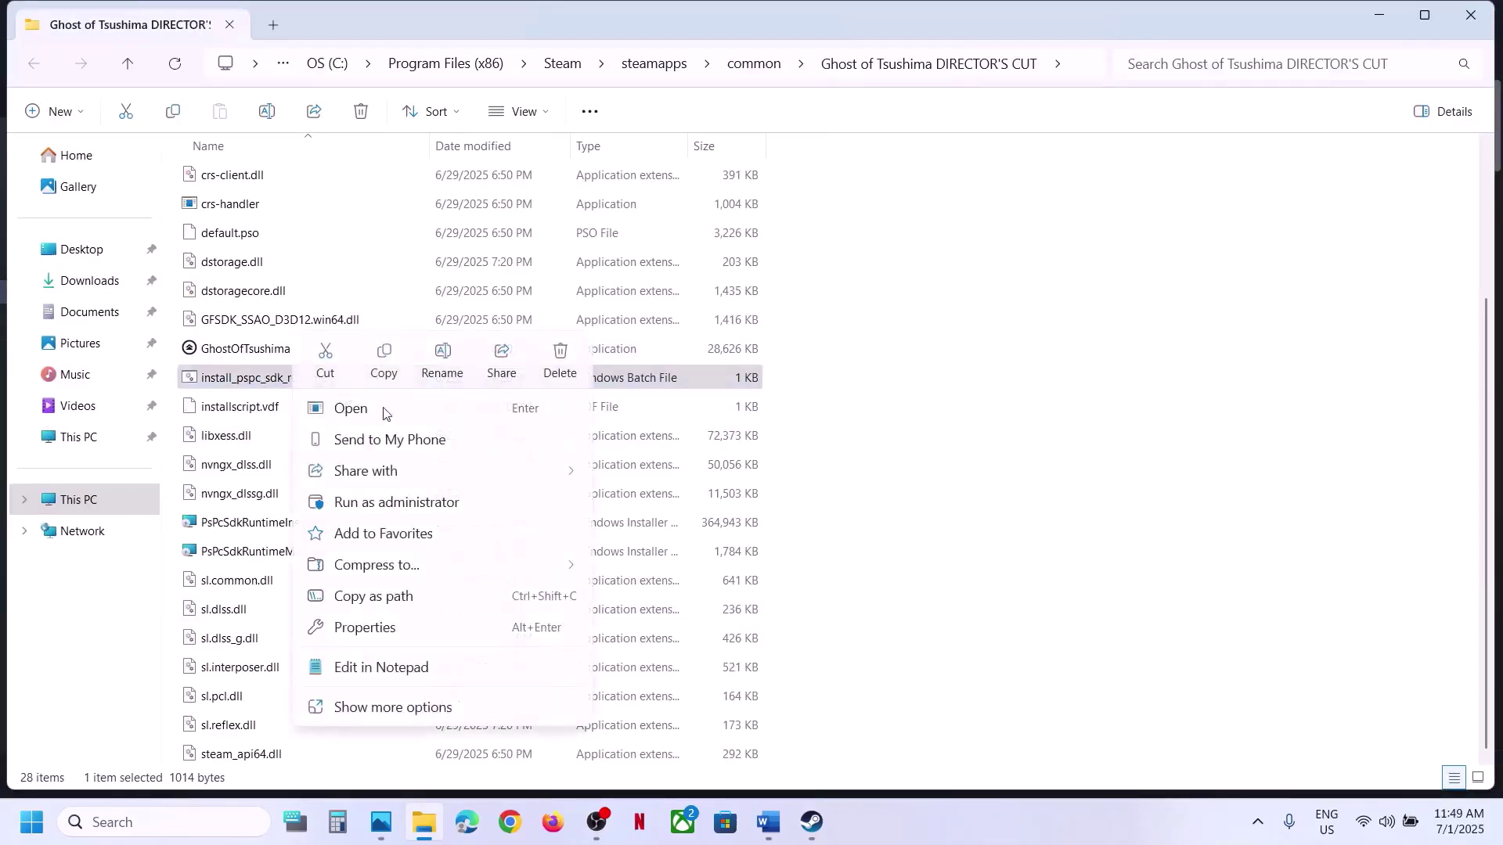
{"action": "left_click", "coordinate": [379, 501]}
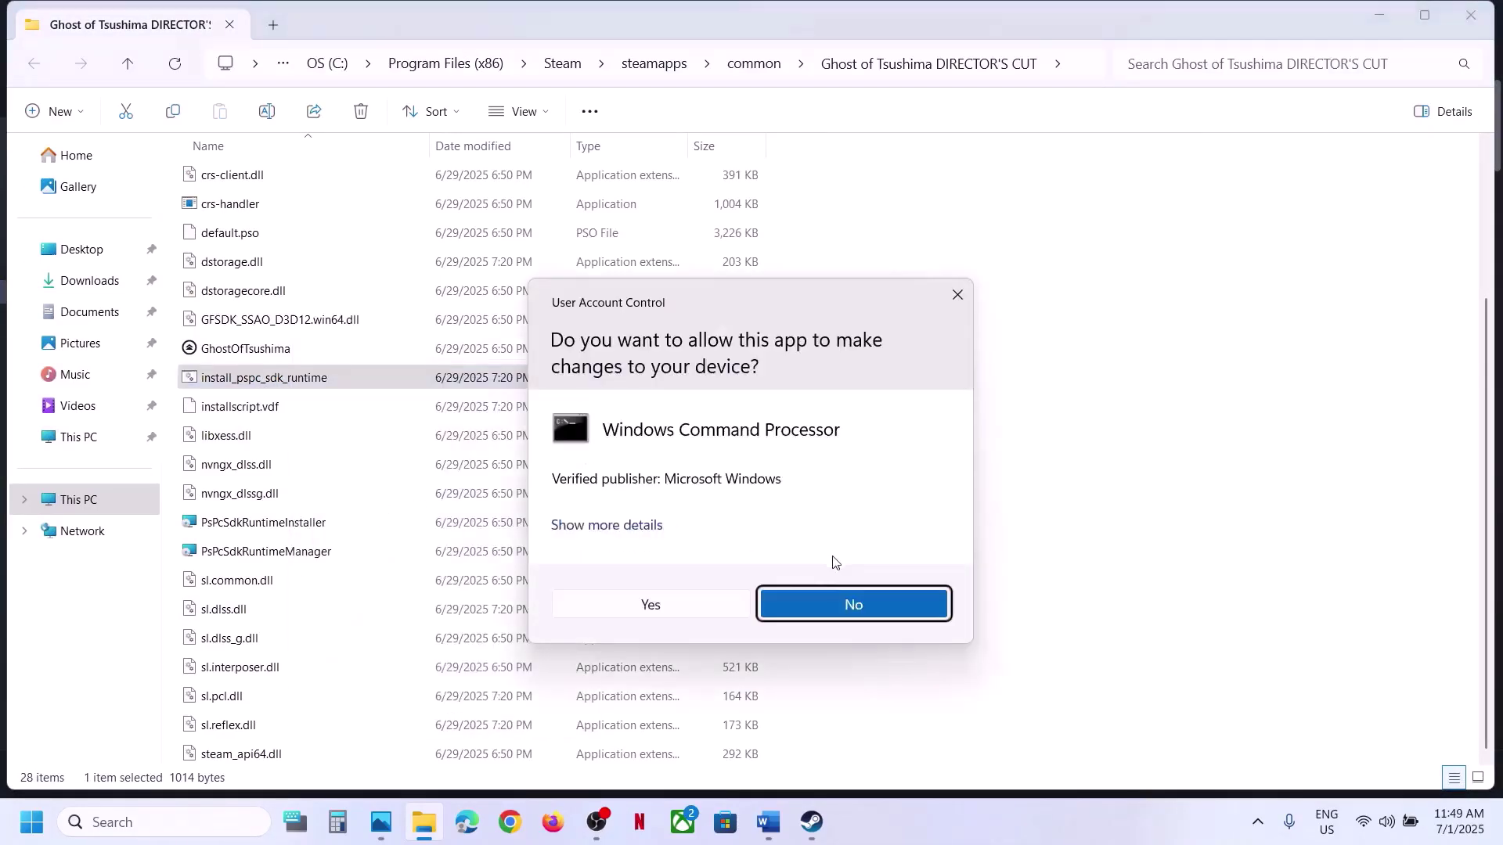
{"action": "left_click", "coordinate": [688, 604]}
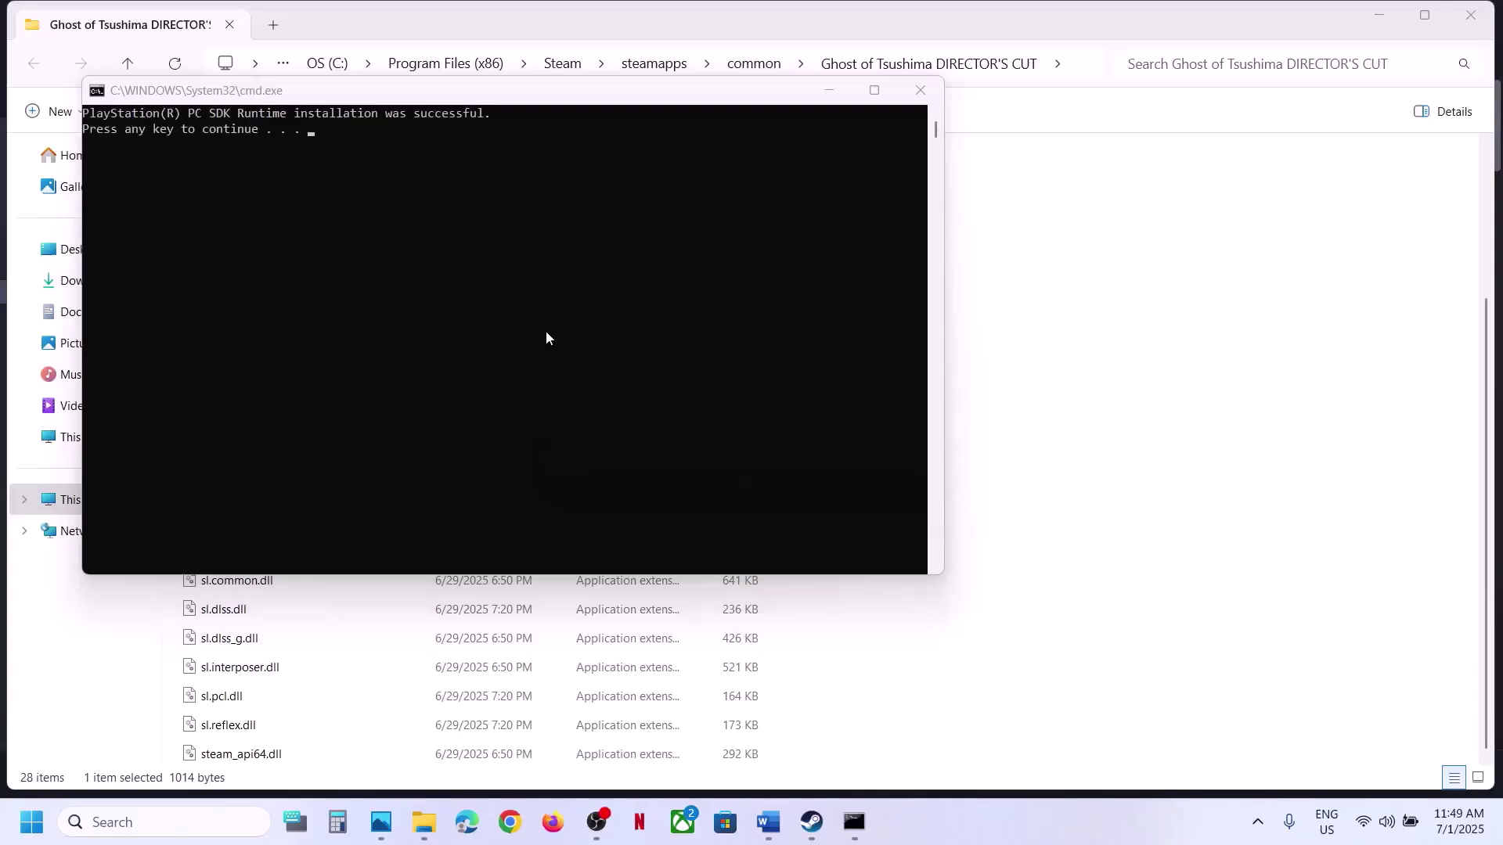
{"action": "key", "text": "Return"}
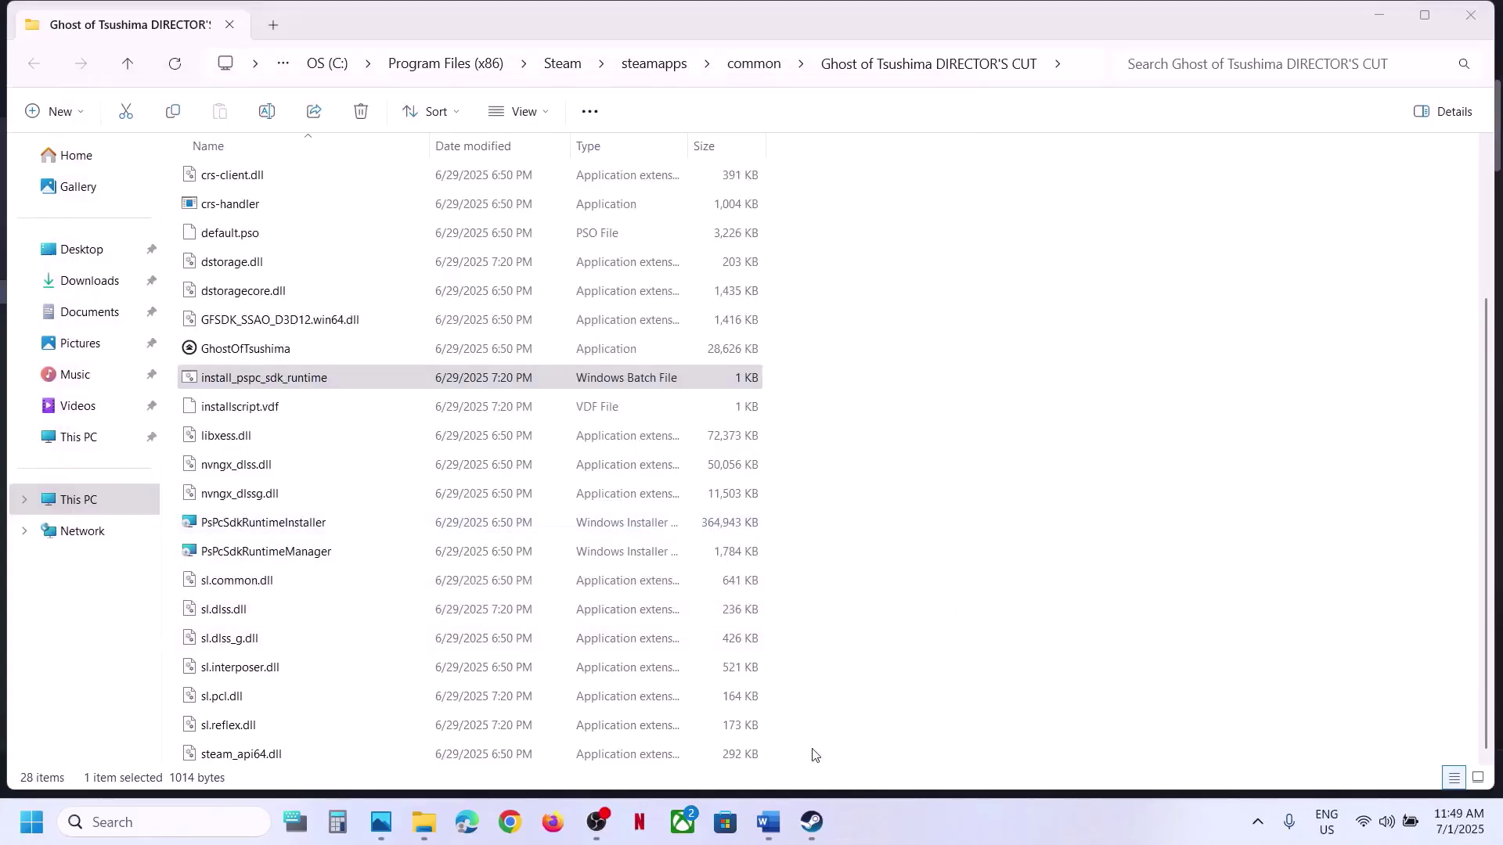
Check the available file actions for the PsPcSdkRuntimeInstaller package in the game folder.
{"action": "left_click", "coordinate": [810, 828]}
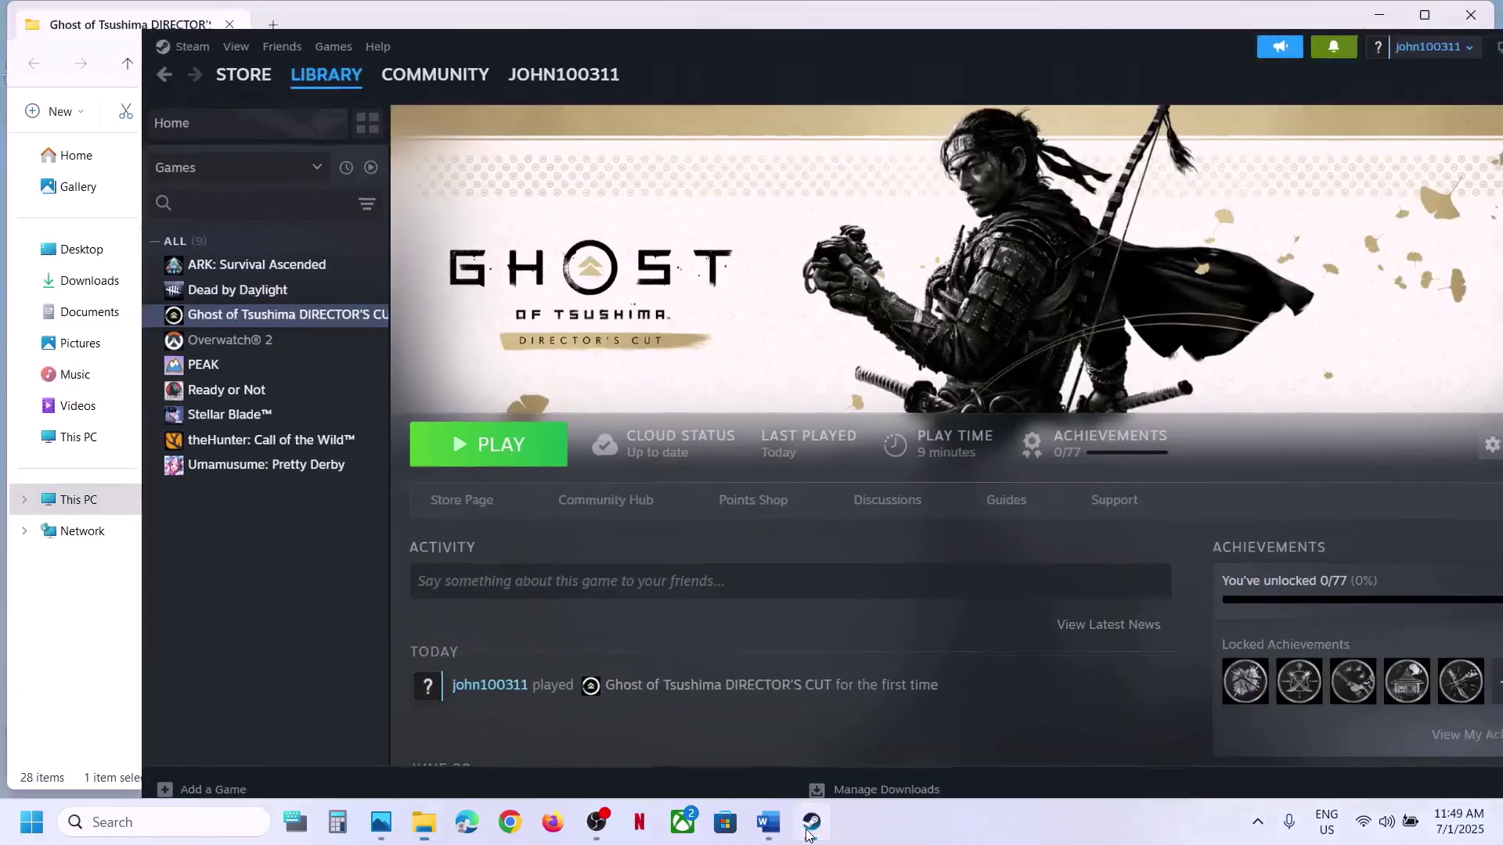
{"action": "left_click", "coordinate": [810, 830]}
{"action": "left_click", "coordinate": [288, 525]}
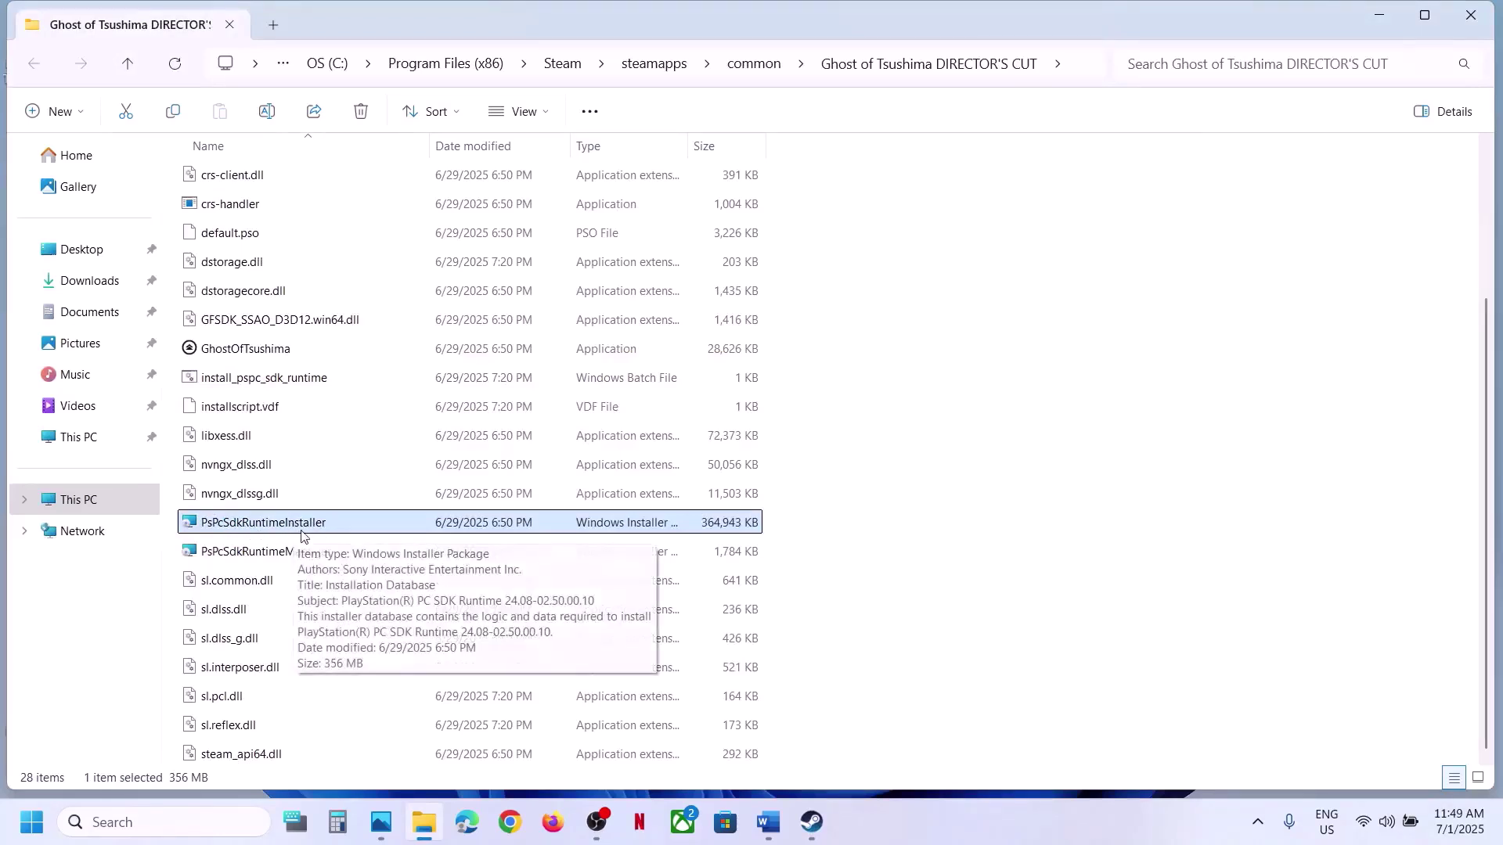
{"action": "right_click", "coordinate": [304, 532]}
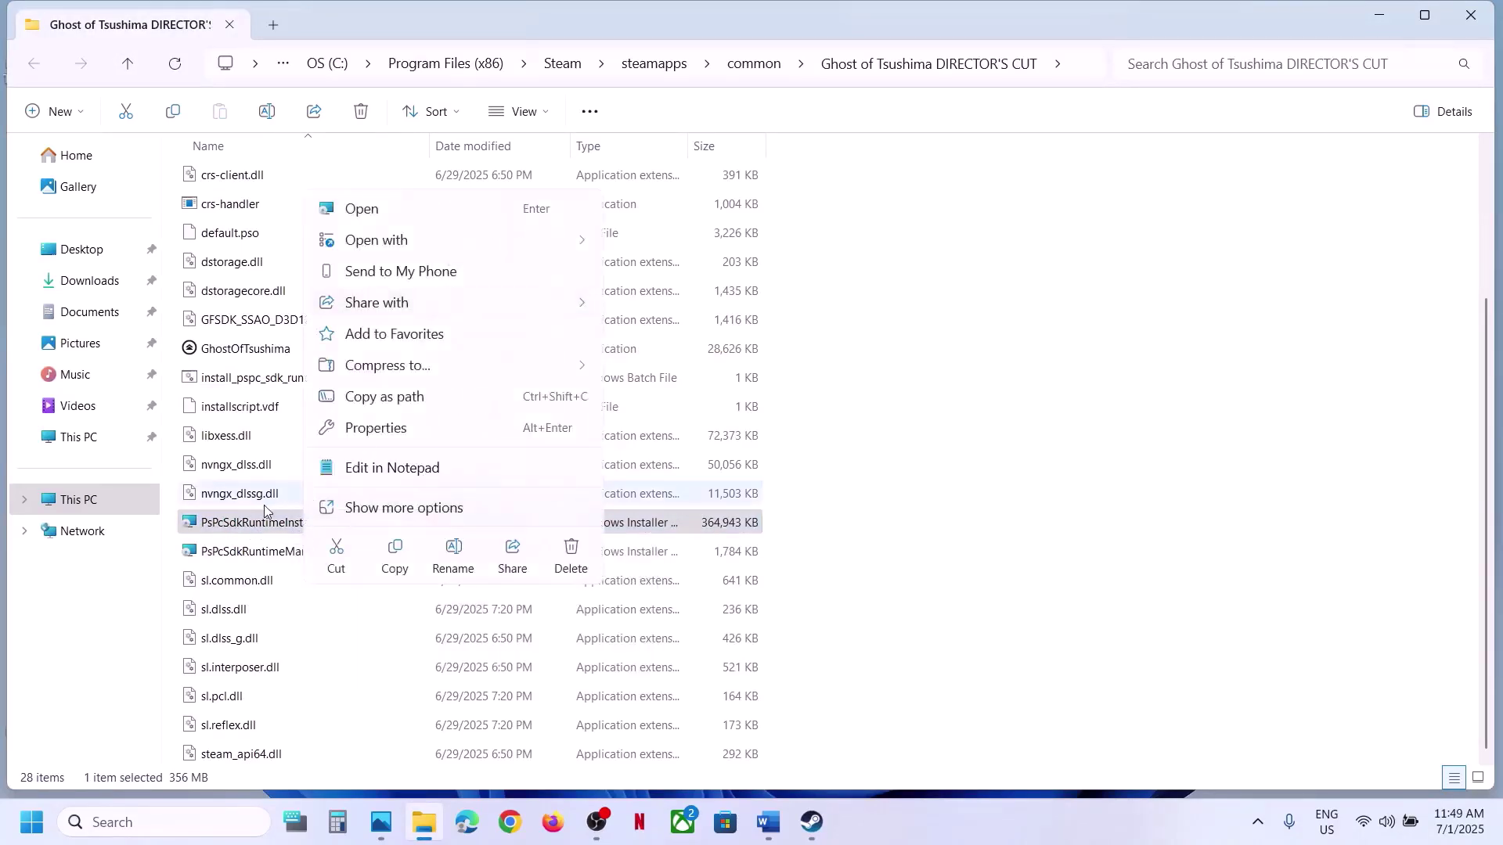
{"action": "left_click", "coordinate": [152, 578]}
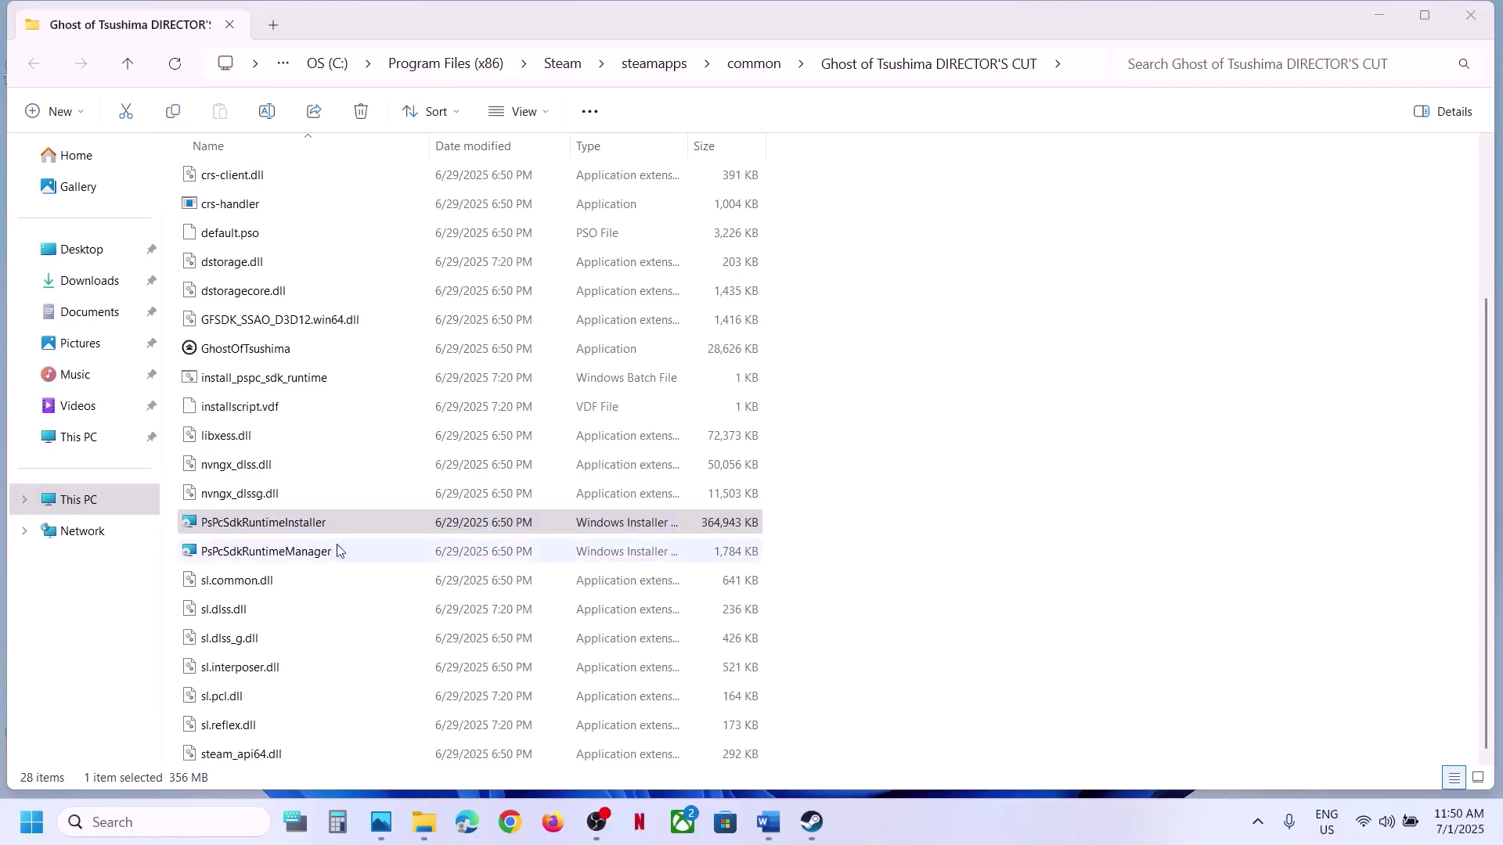
Run the PsPcSdkRuntimeManager package from the game folder to configure the PlayStation PC SDK Runtime.
{"action": "left_click", "coordinate": [810, 824]}
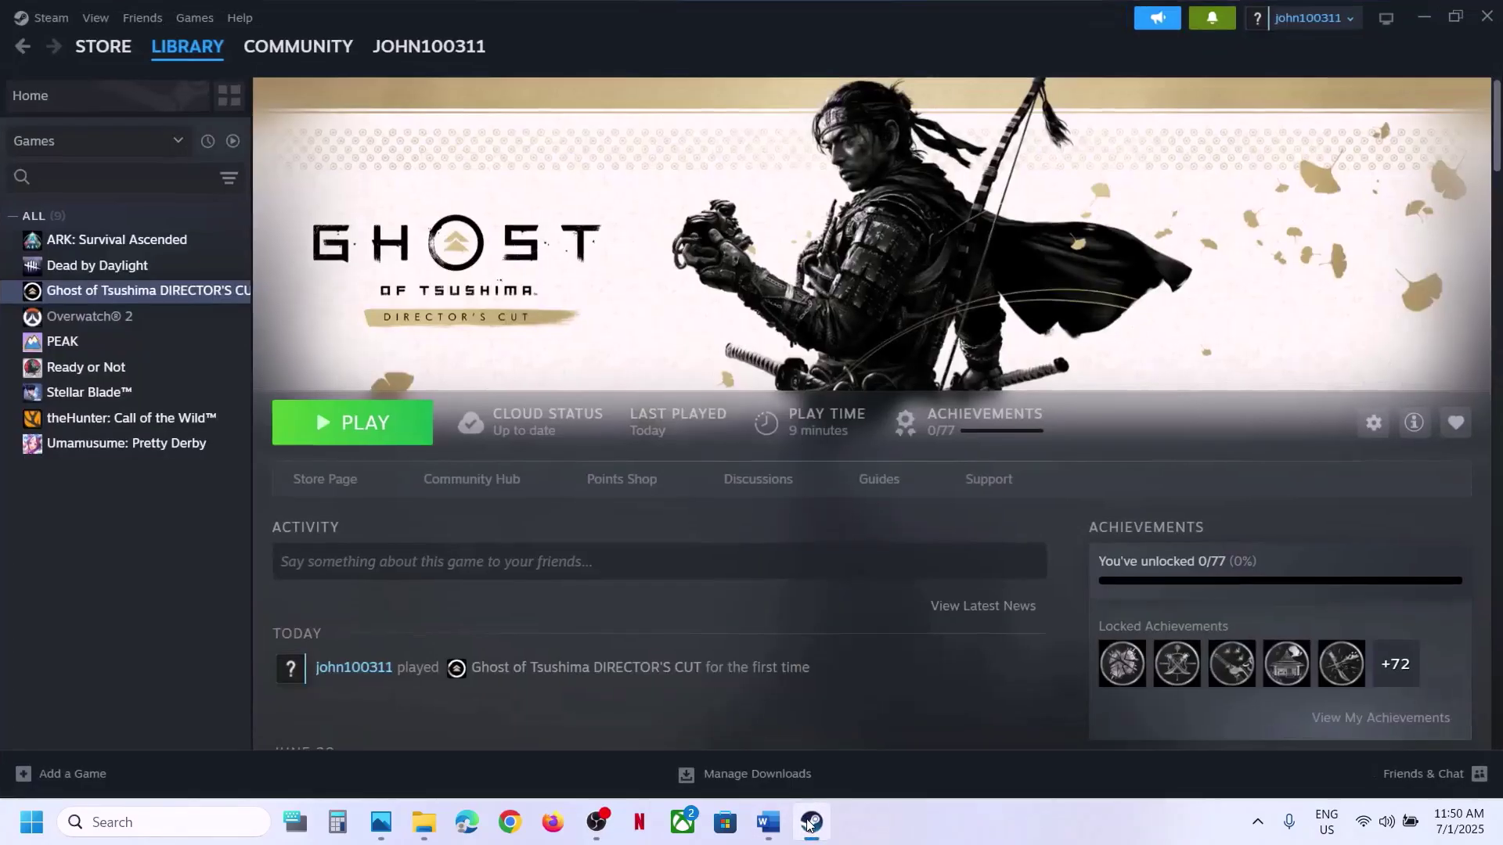
{"action": "left_click", "coordinate": [811, 823]}
{"action": "left_click", "coordinate": [270, 553]}
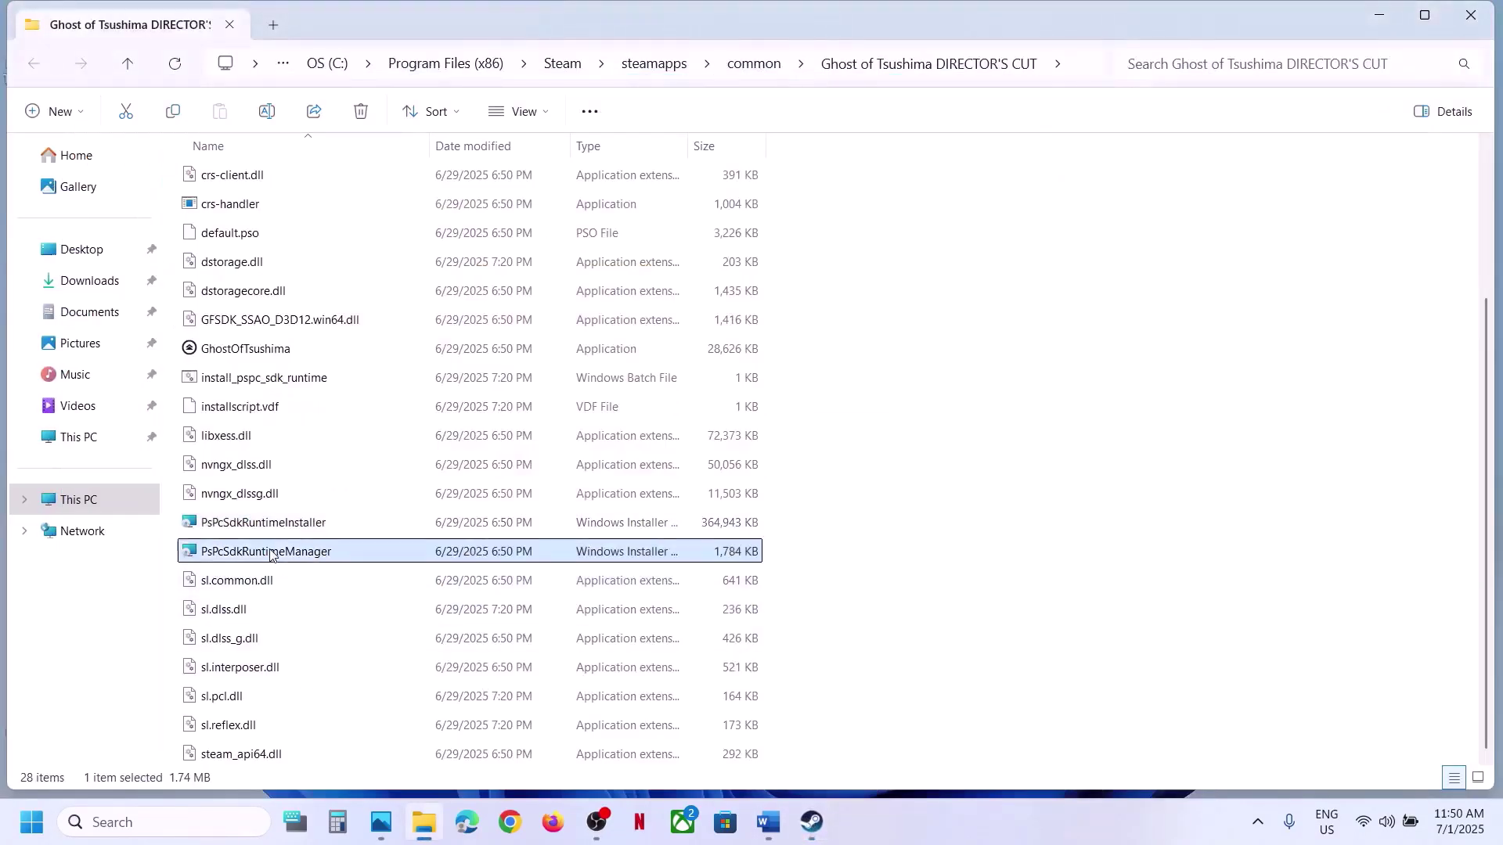
{"action": "double_click", "coordinate": [303, 554]}
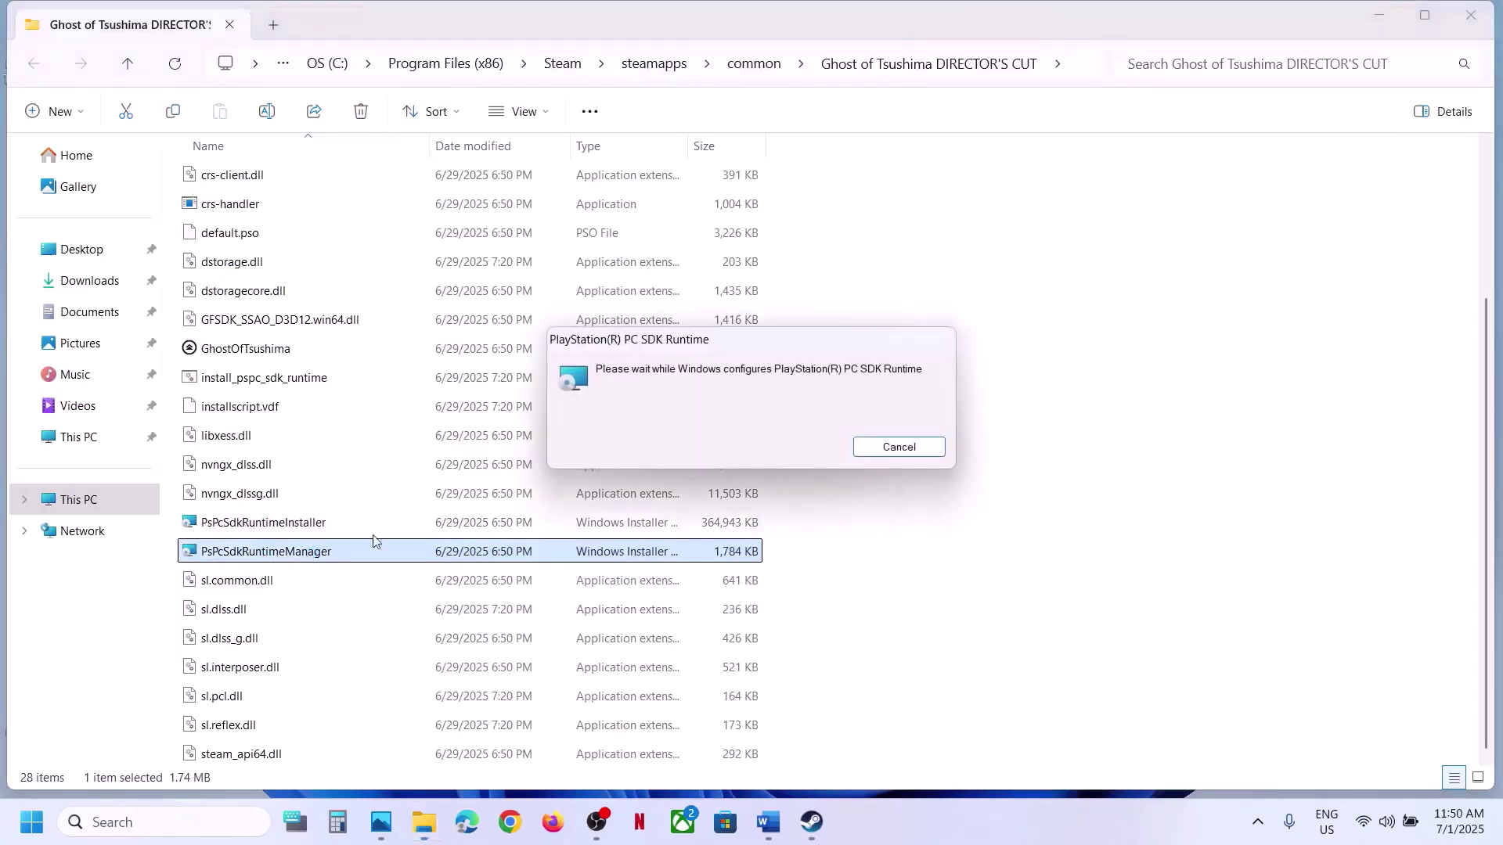
{"action": "left_click", "coordinate": [648, 580]}
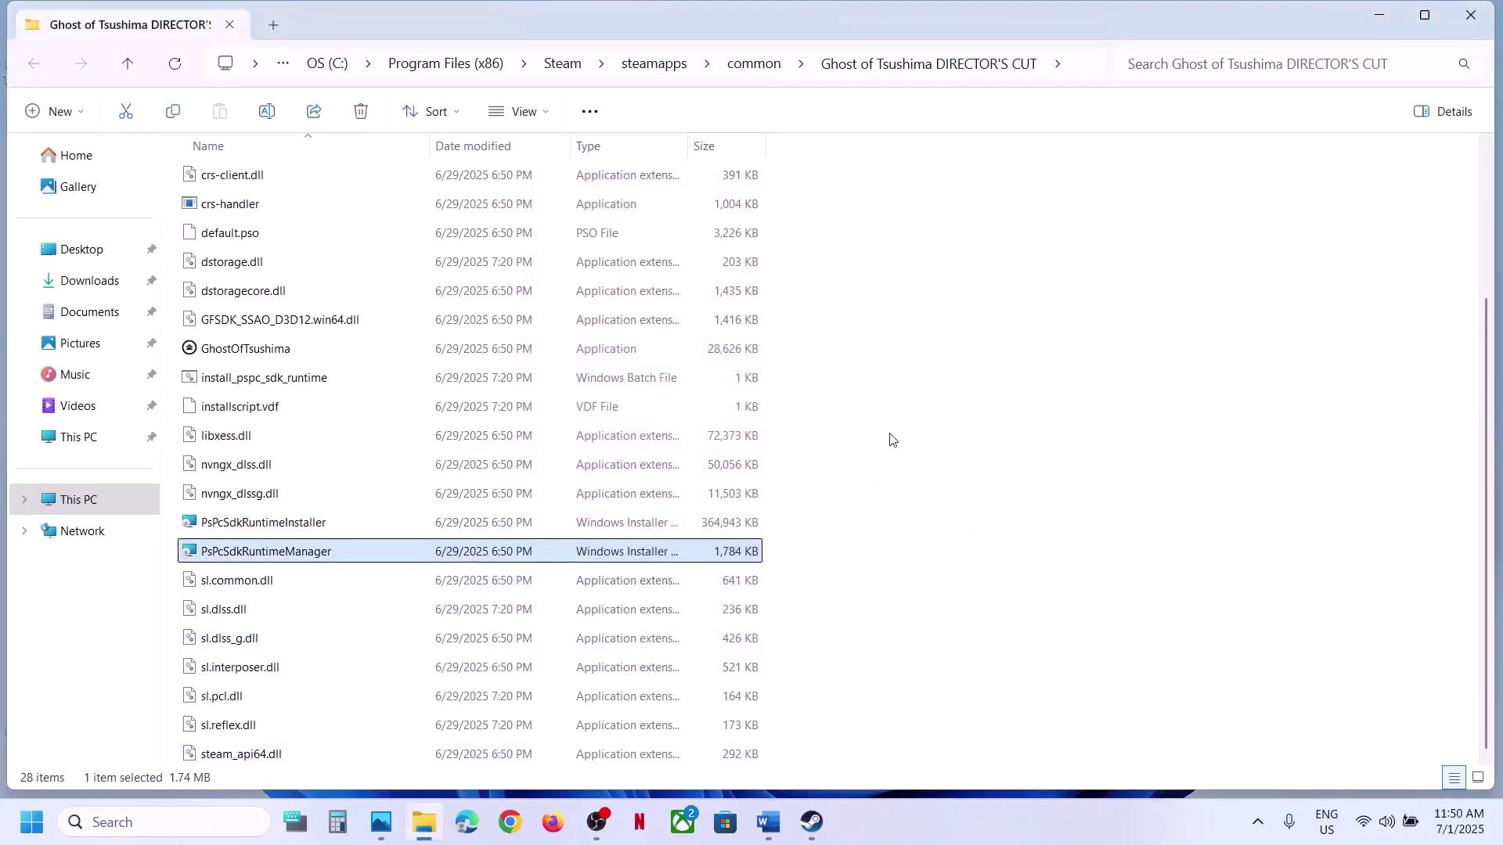
Return to the Word document and highlight the Step 5 folder path C:\ProgramData\Sony Interactive Entertainment Inc.
{"action": "left_click", "coordinate": [811, 822]}
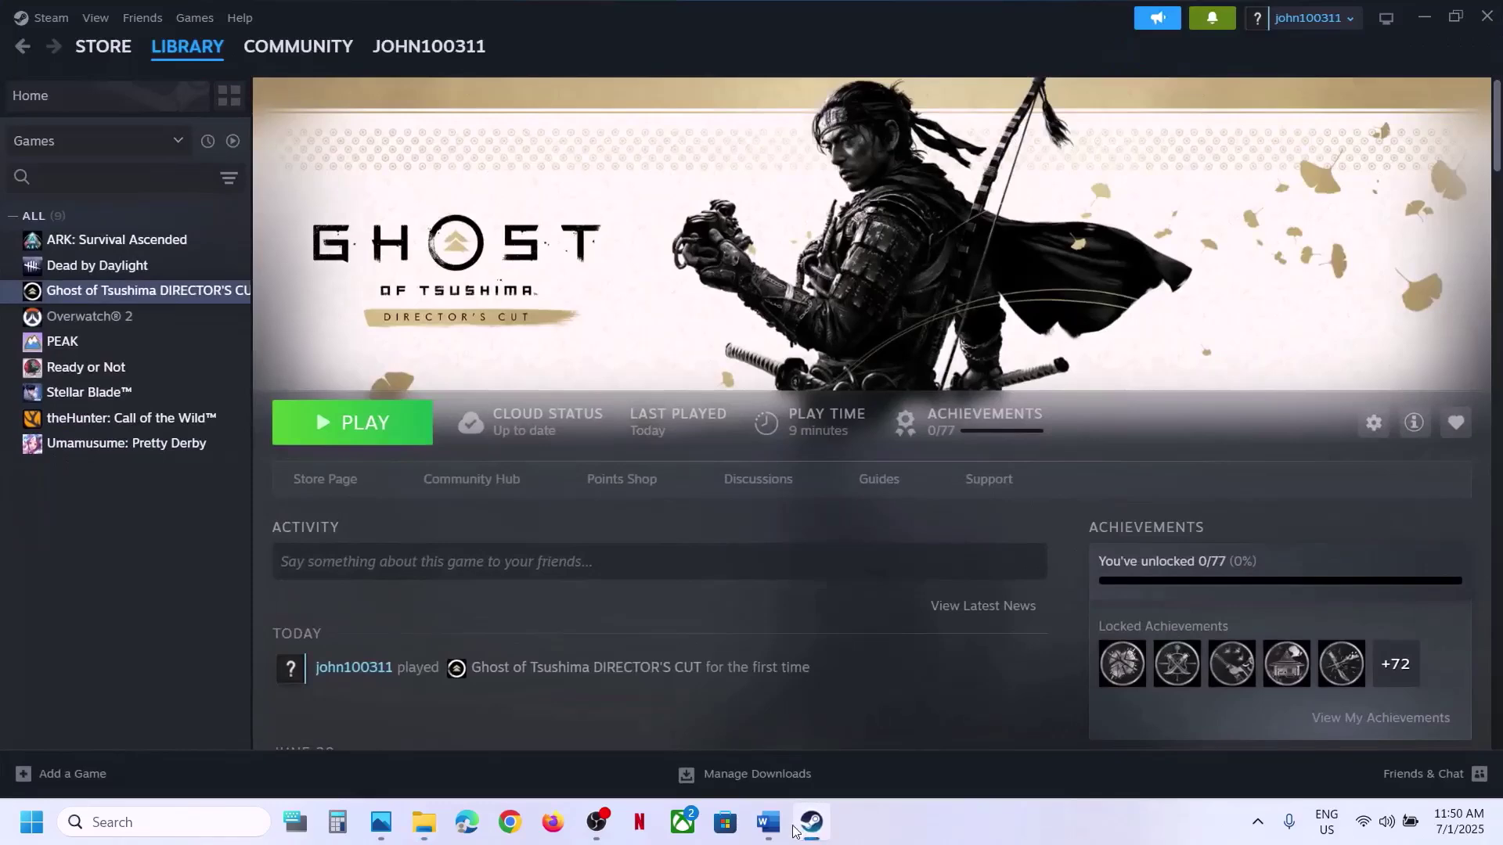
{"action": "left_click", "coordinate": [781, 831]}
{"action": "scroll", "coordinate": [464, 386], "scroll_direction": "down", "scroll_amount": 2}
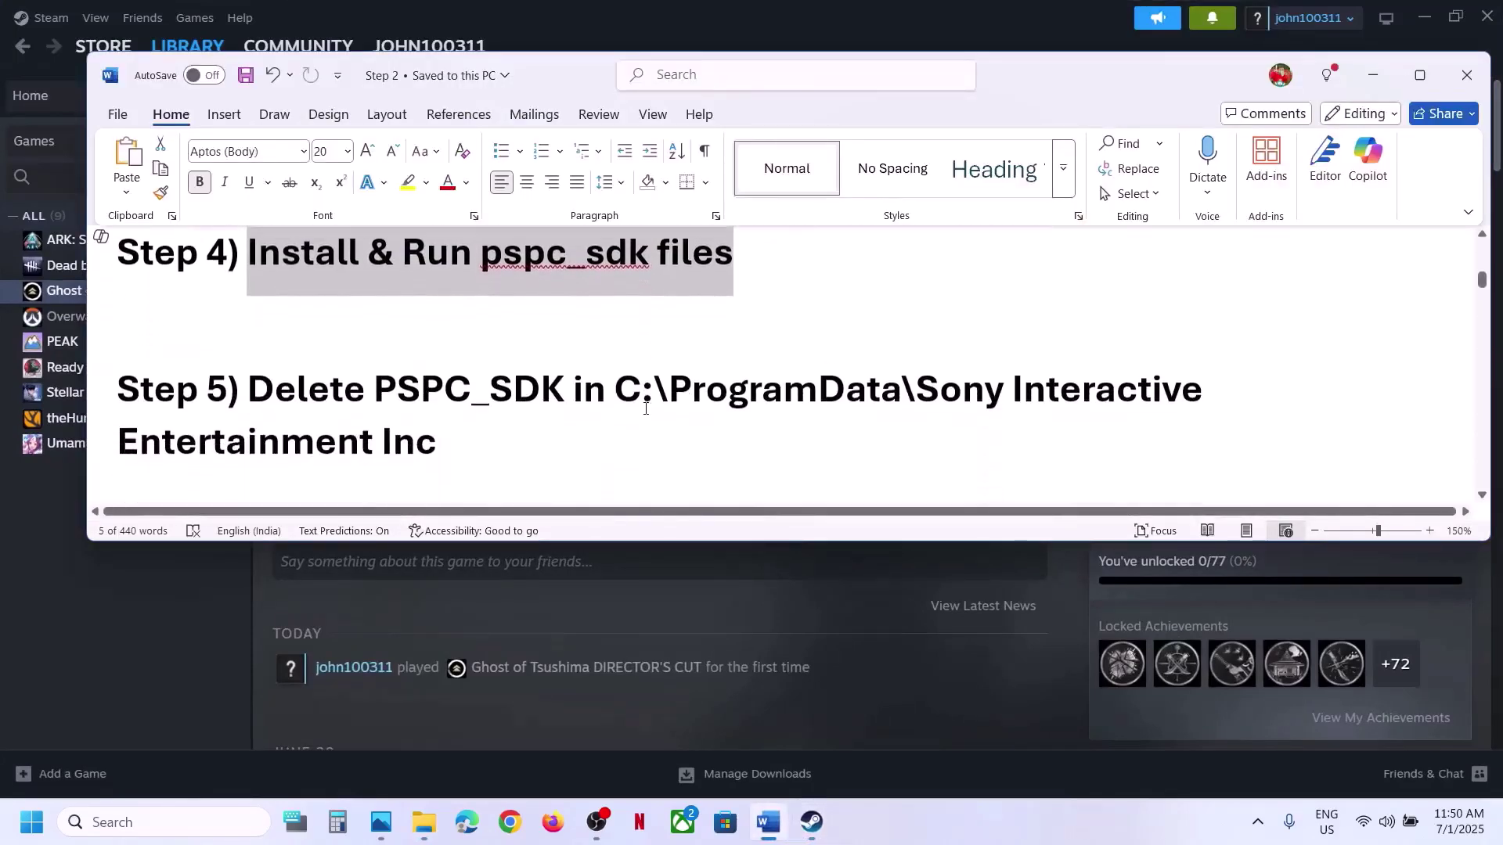
{"action": "left_click_drag", "start_coordinate": [377, 372], "coordinate": [667, 375]}
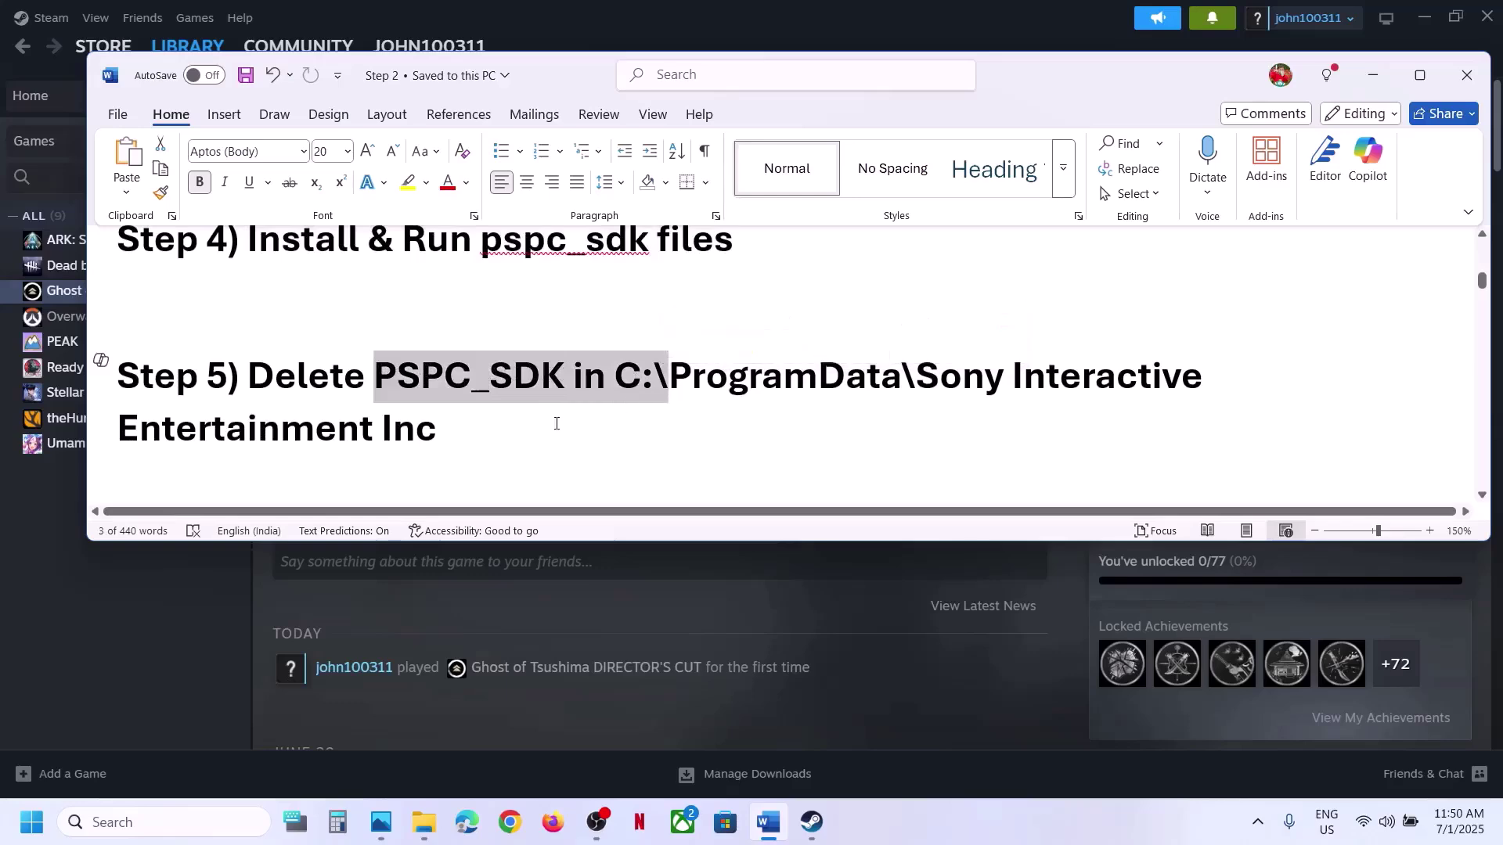
{"action": "left_click_drag", "start_coordinate": [536, 425], "coordinate": [614, 375]}
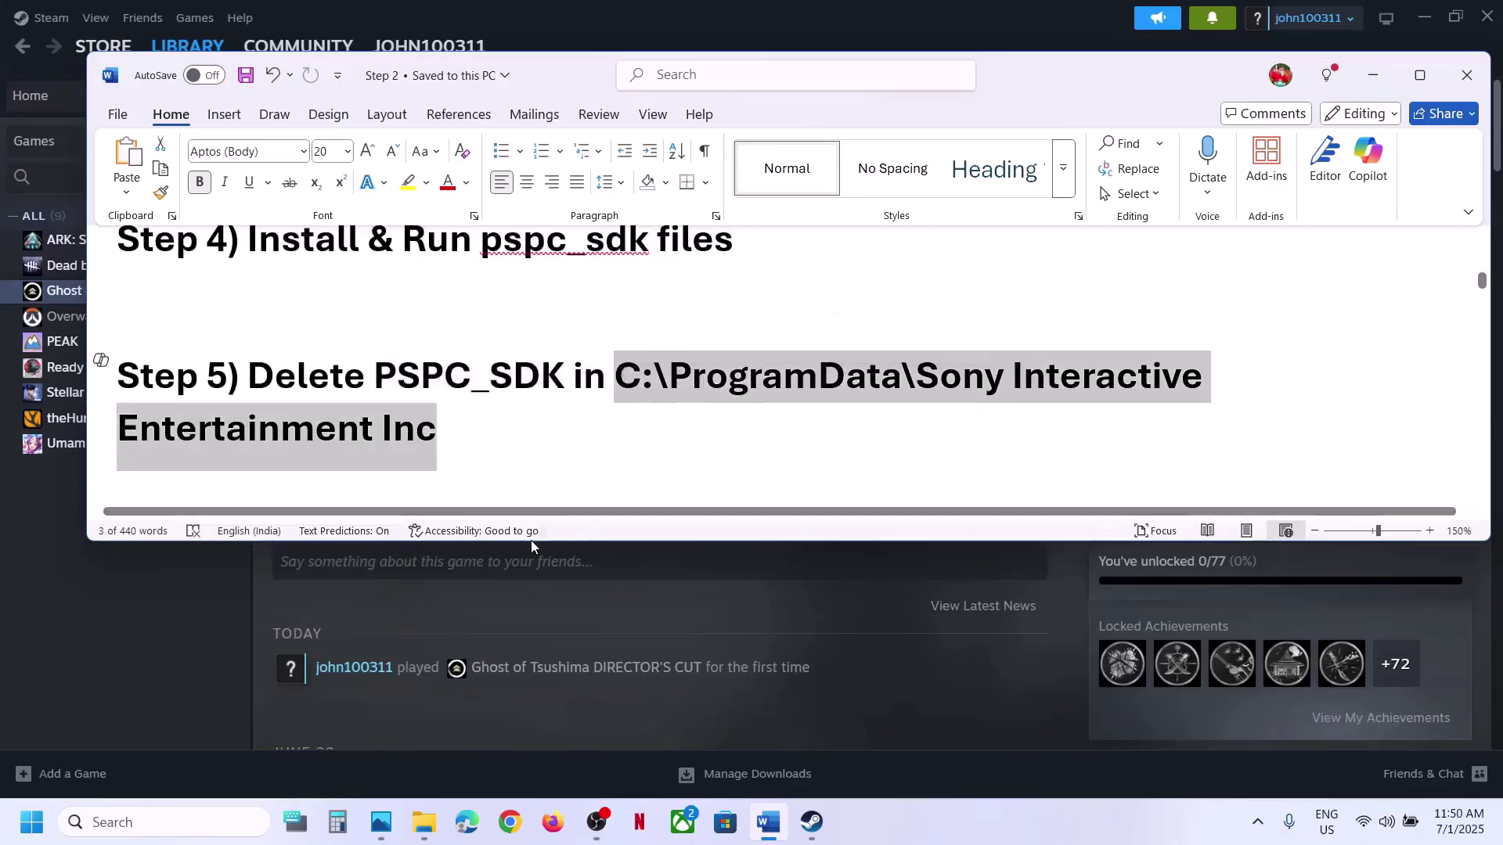
Open the ProgramData folder on drive C: in File Explorer, checking that hidden items are set to show.
{"action": "left_click", "coordinate": [424, 822]}
{"action": "left_click", "coordinate": [107, 509]}
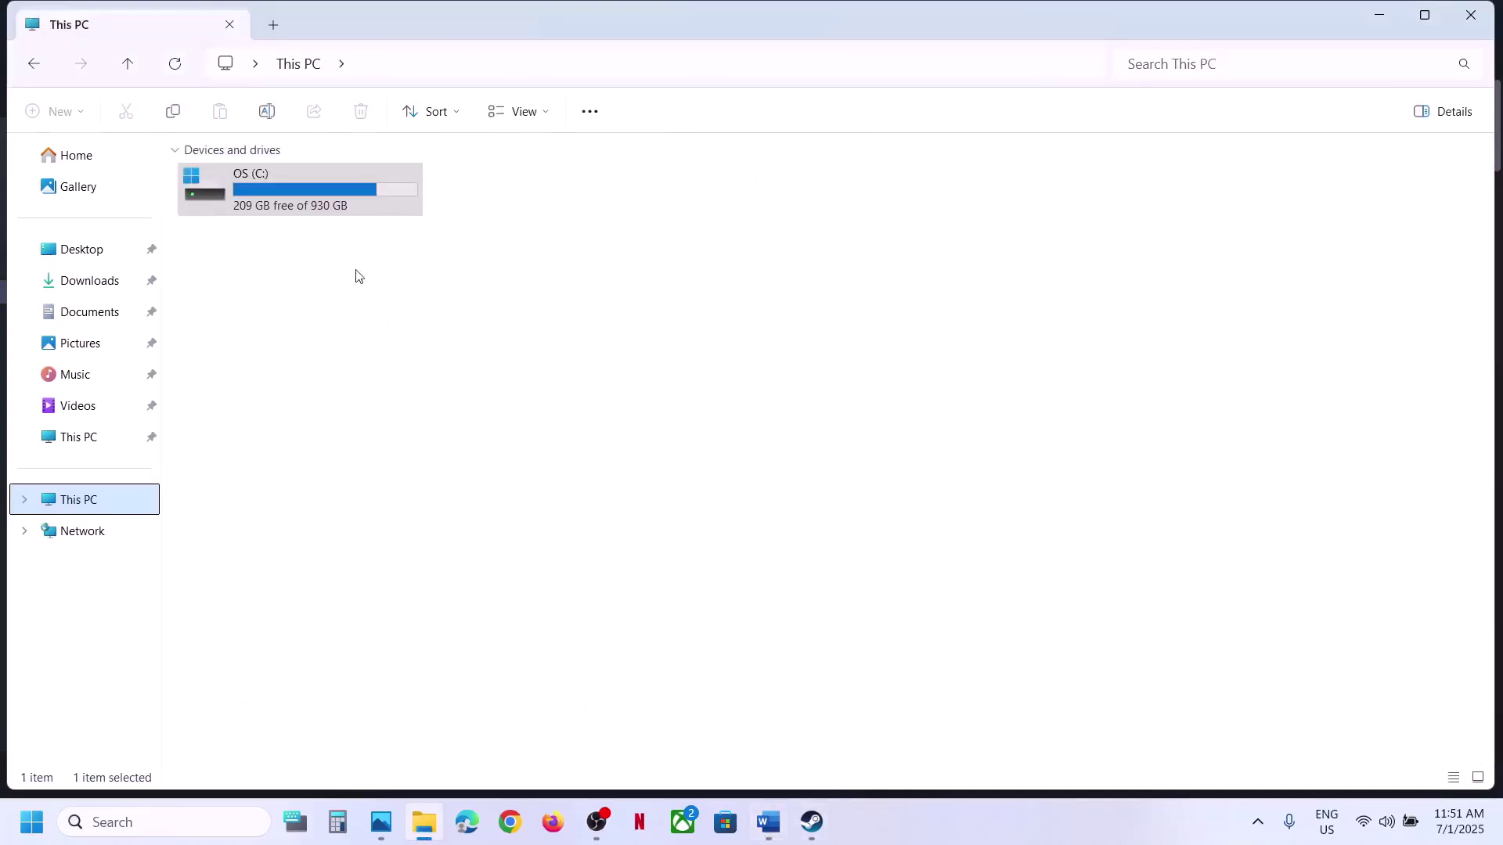
{"action": "double_click", "coordinate": [313, 192]}
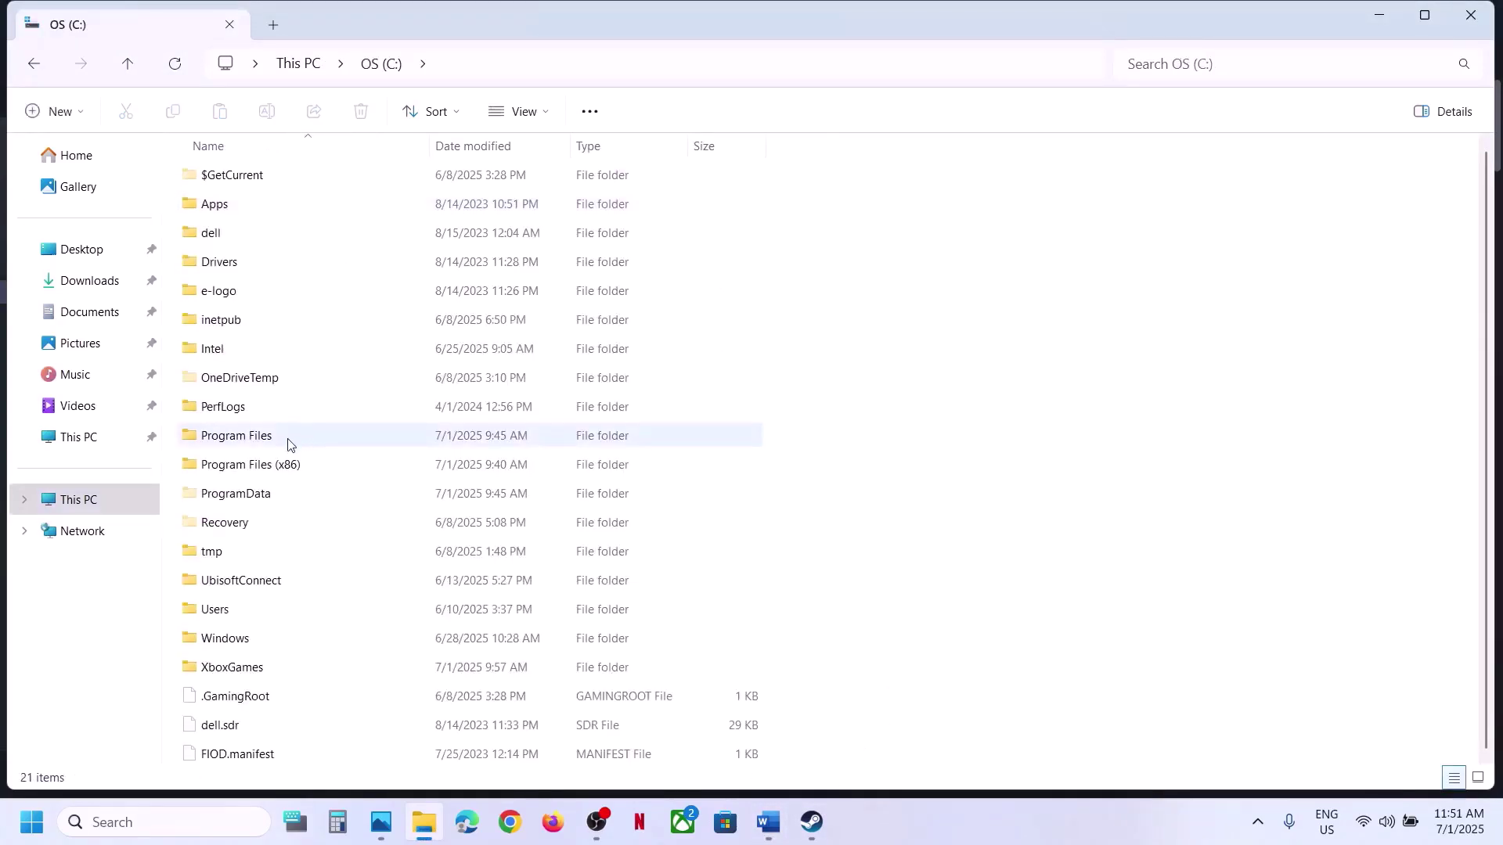
{"action": "left_click", "coordinate": [239, 501]}
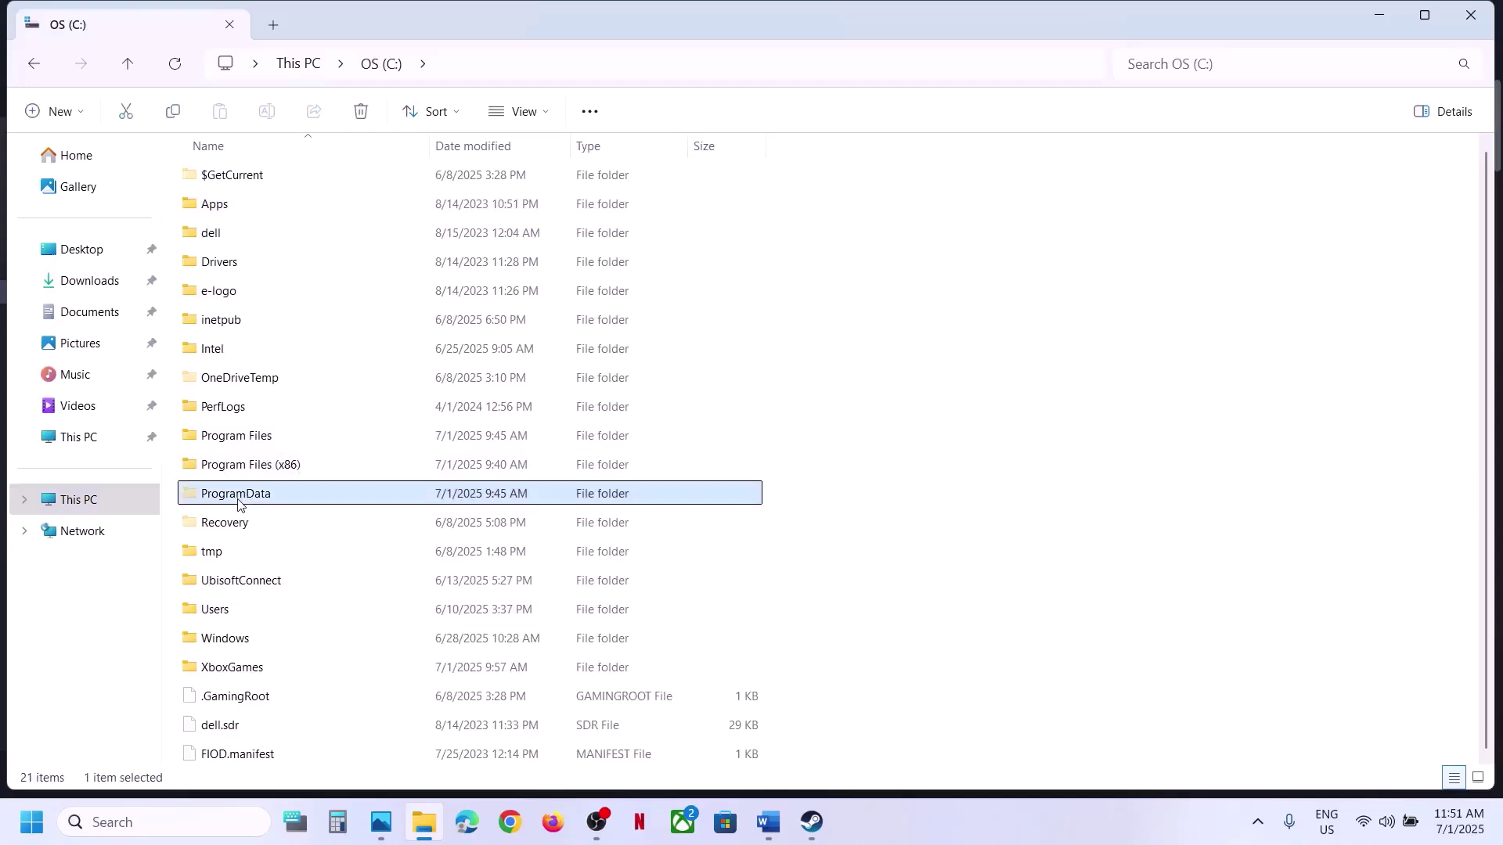
{"action": "left_click", "coordinate": [550, 116]}
{"action": "mouse_move", "coordinate": [551, 486]}
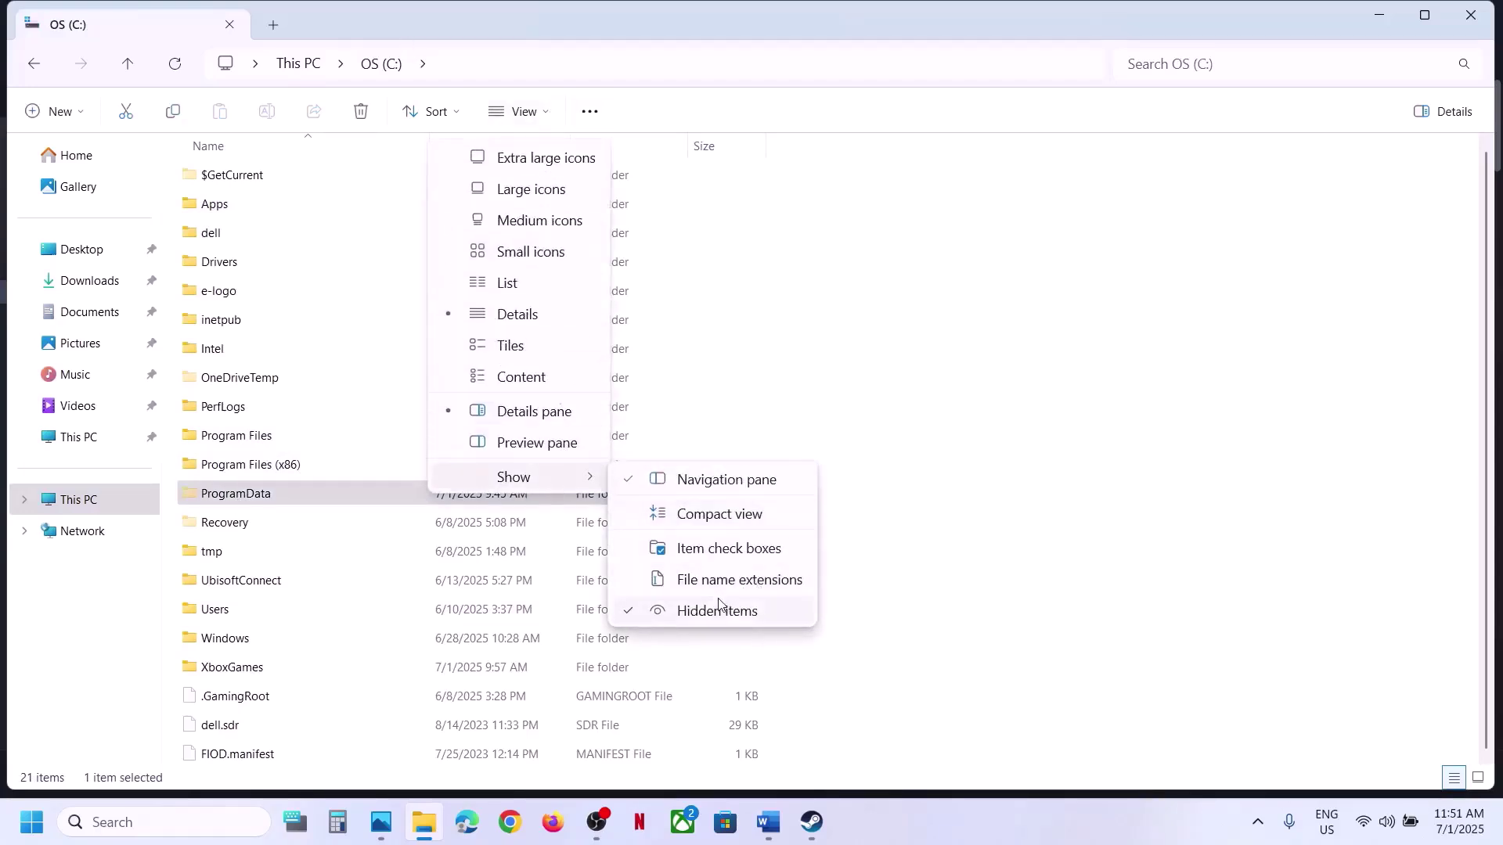
{"action": "left_click", "coordinate": [228, 500]}
{"action": "double_click", "coordinate": [227, 501]}
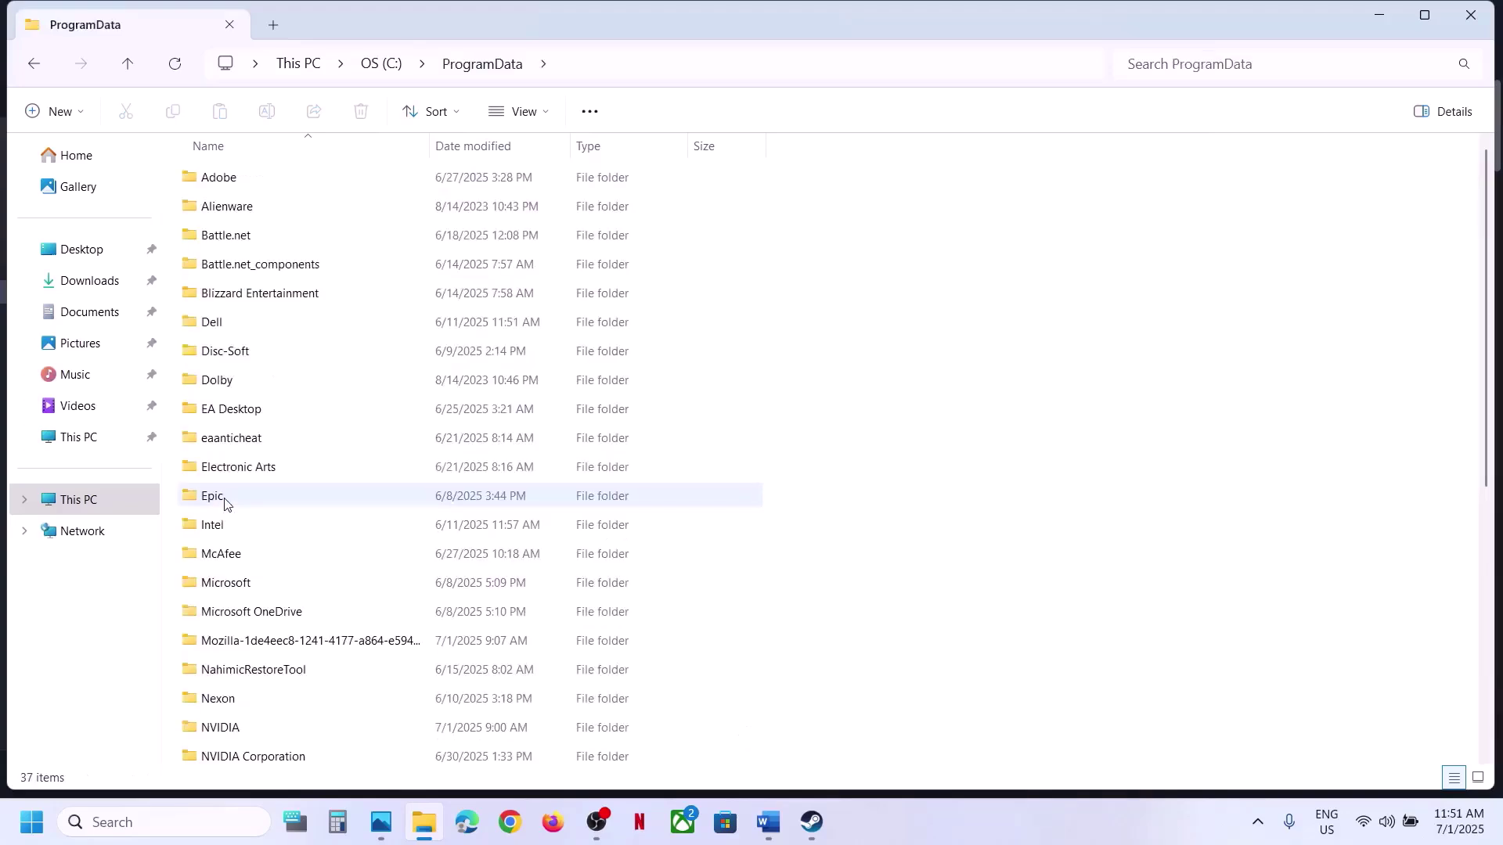
Open the Sony Interactive Entertainment Inc folder in ProgramData, rechecking Step 5 in Word, and show the available actions for its PSPC_SDK folder.
{"action": "scroll", "coordinate": [225, 504], "scroll_direction": "down", "scroll_amount": 3}
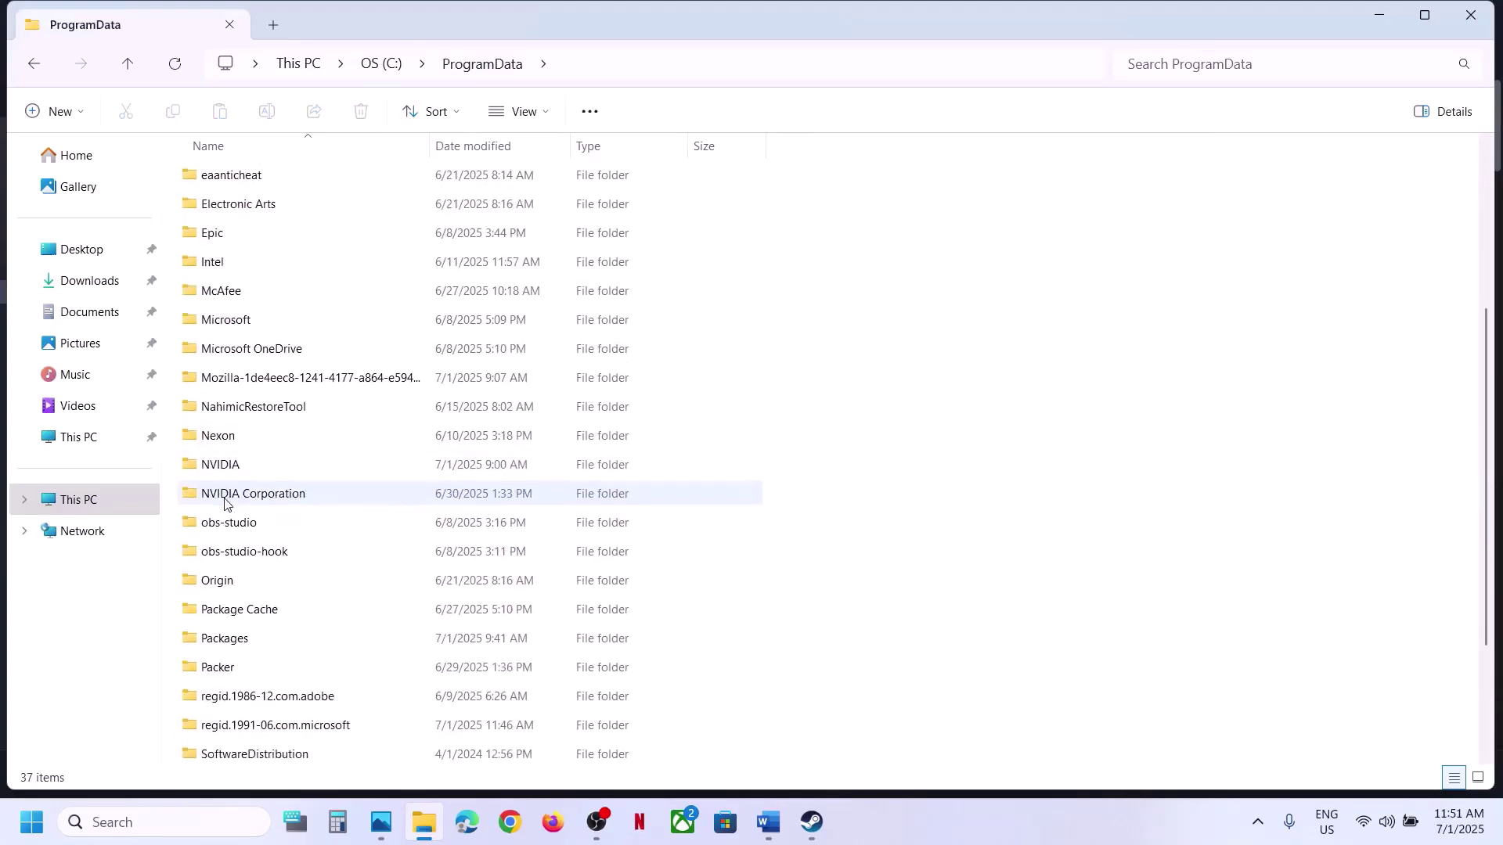
{"action": "scroll", "coordinate": [225, 503], "scroll_direction": "down", "scroll_amount": 3}
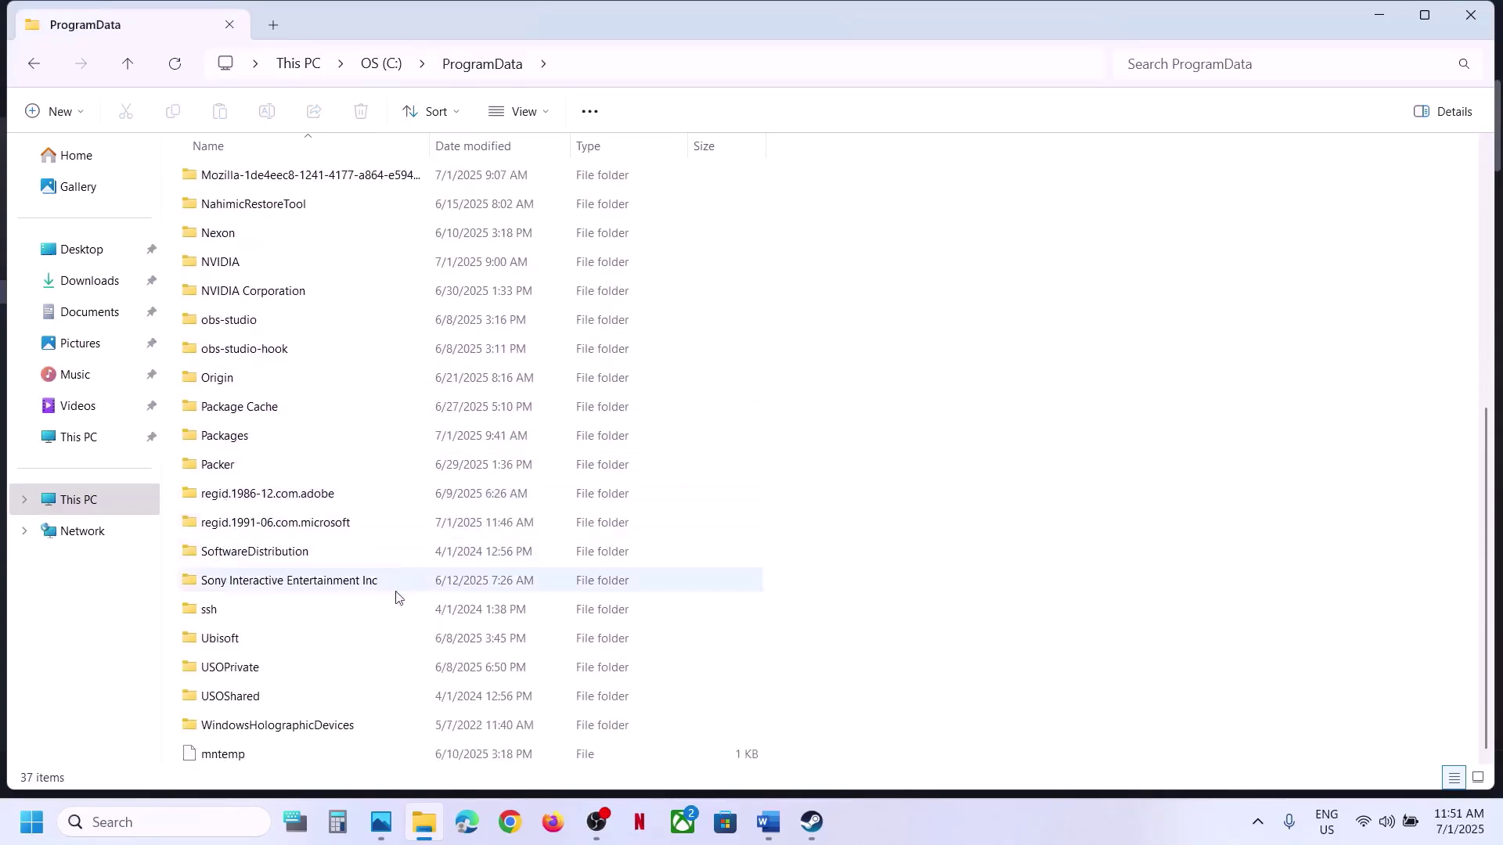
{"action": "left_click", "coordinate": [316, 590]}
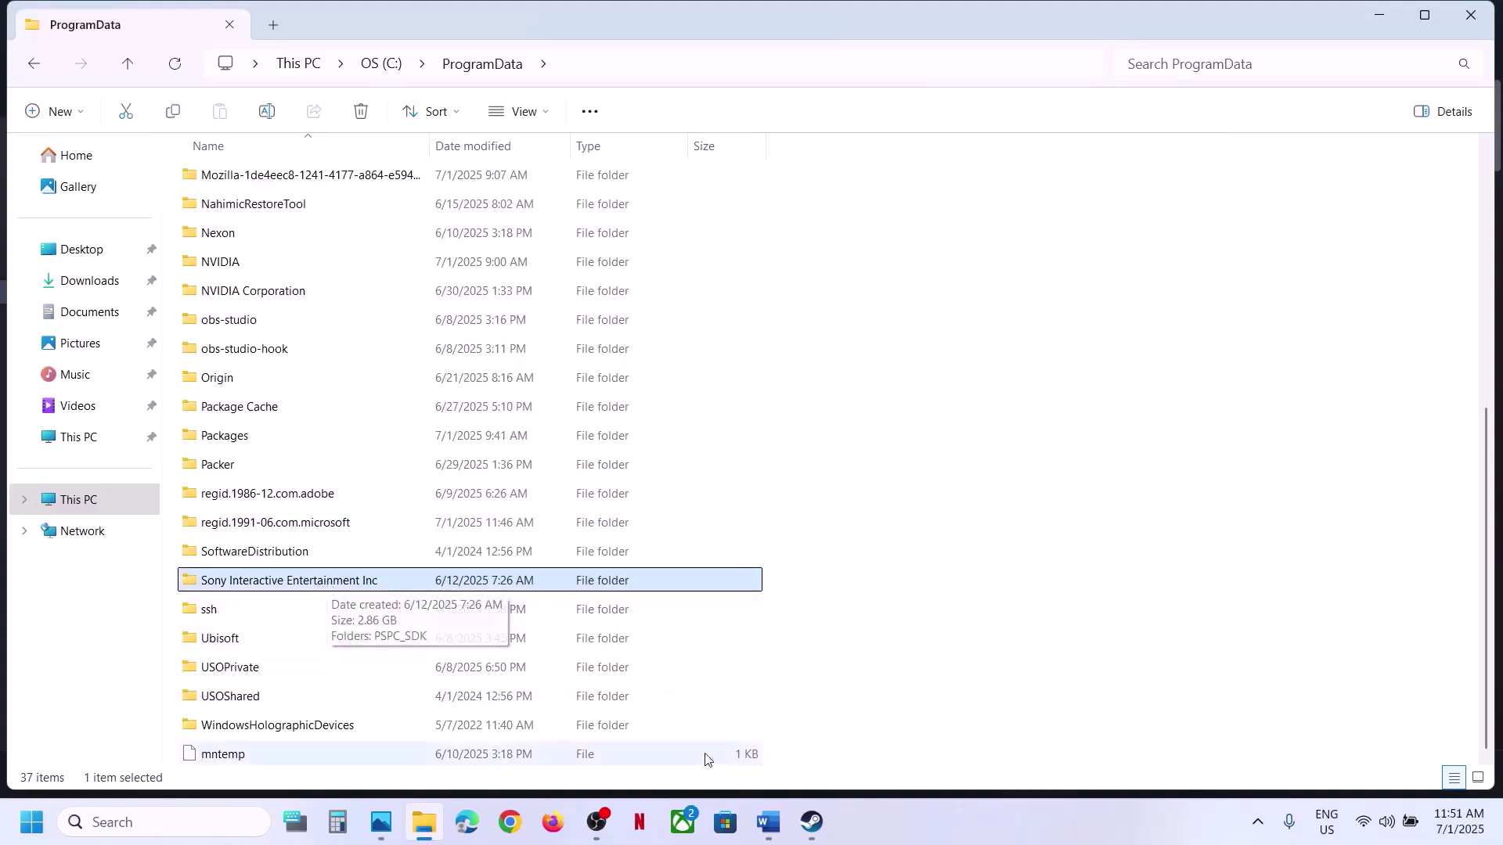
{"action": "left_click", "coordinate": [753, 839]}
{"action": "left_click", "coordinate": [753, 839]}
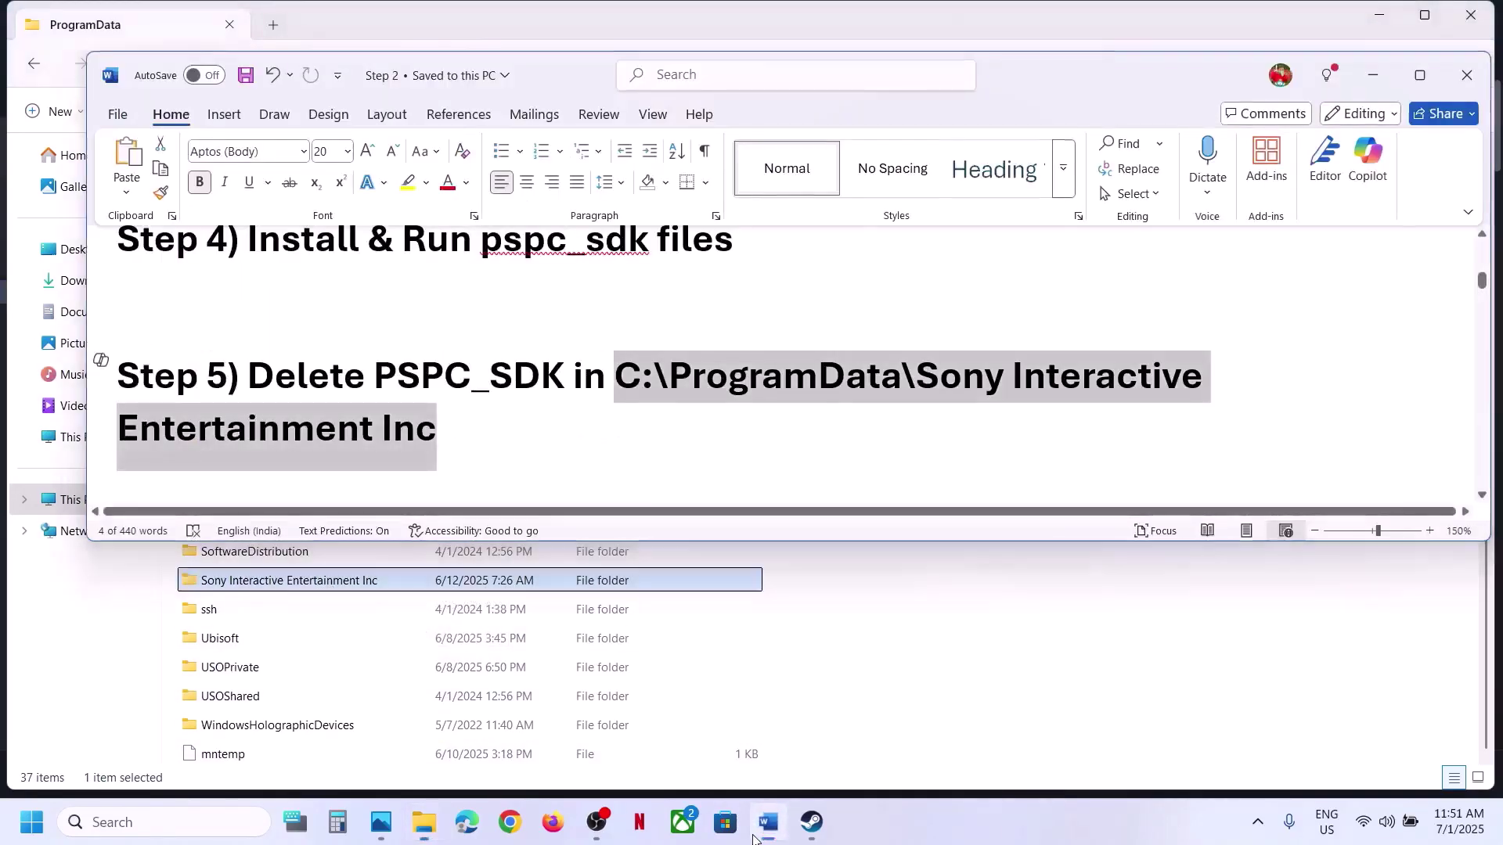
{"action": "double_click", "coordinate": [294, 588]}
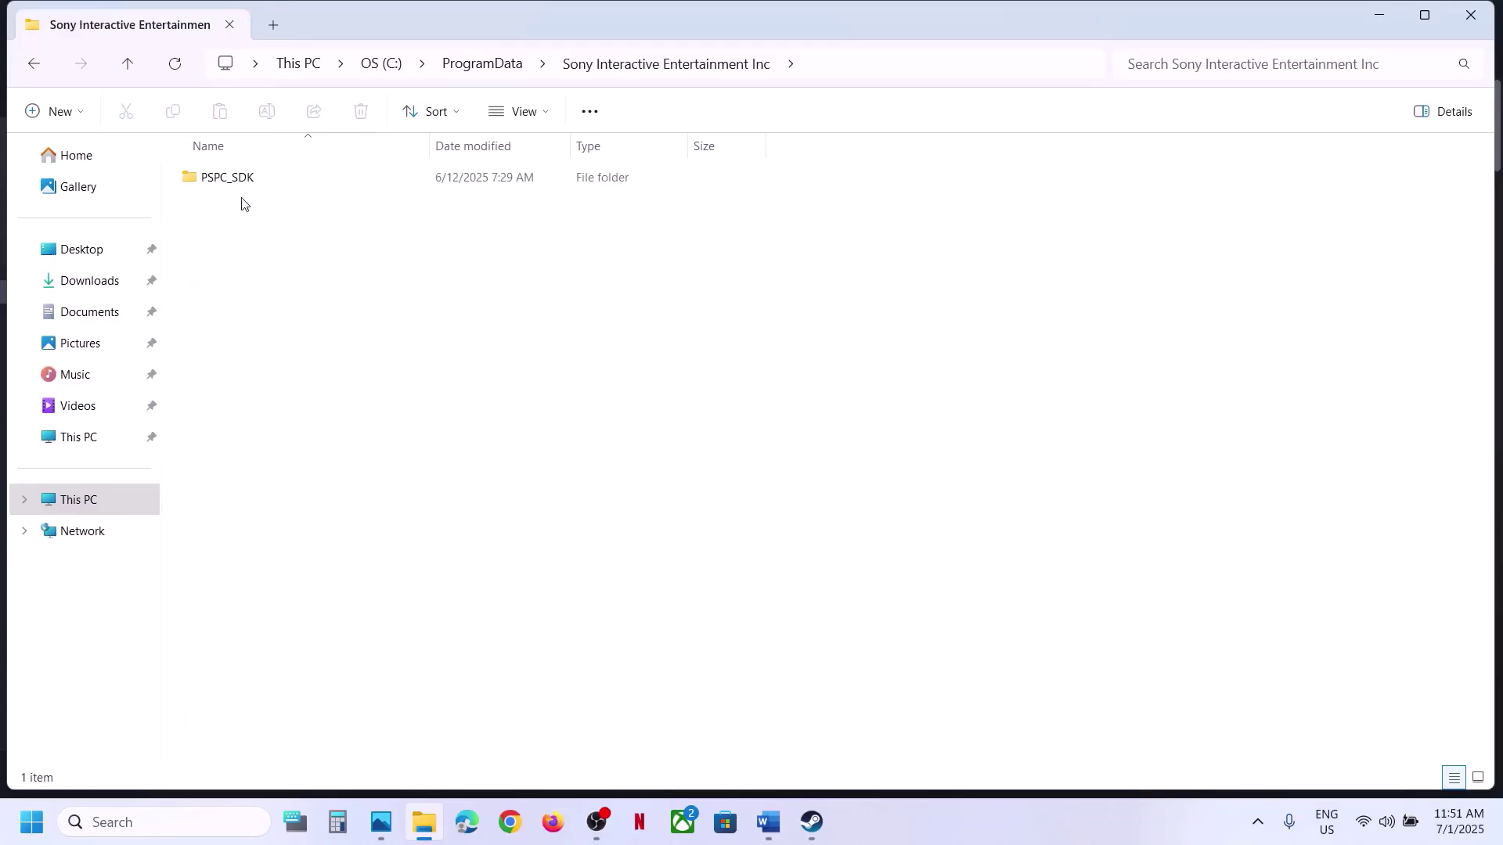
{"action": "left_click", "coordinate": [258, 178]}
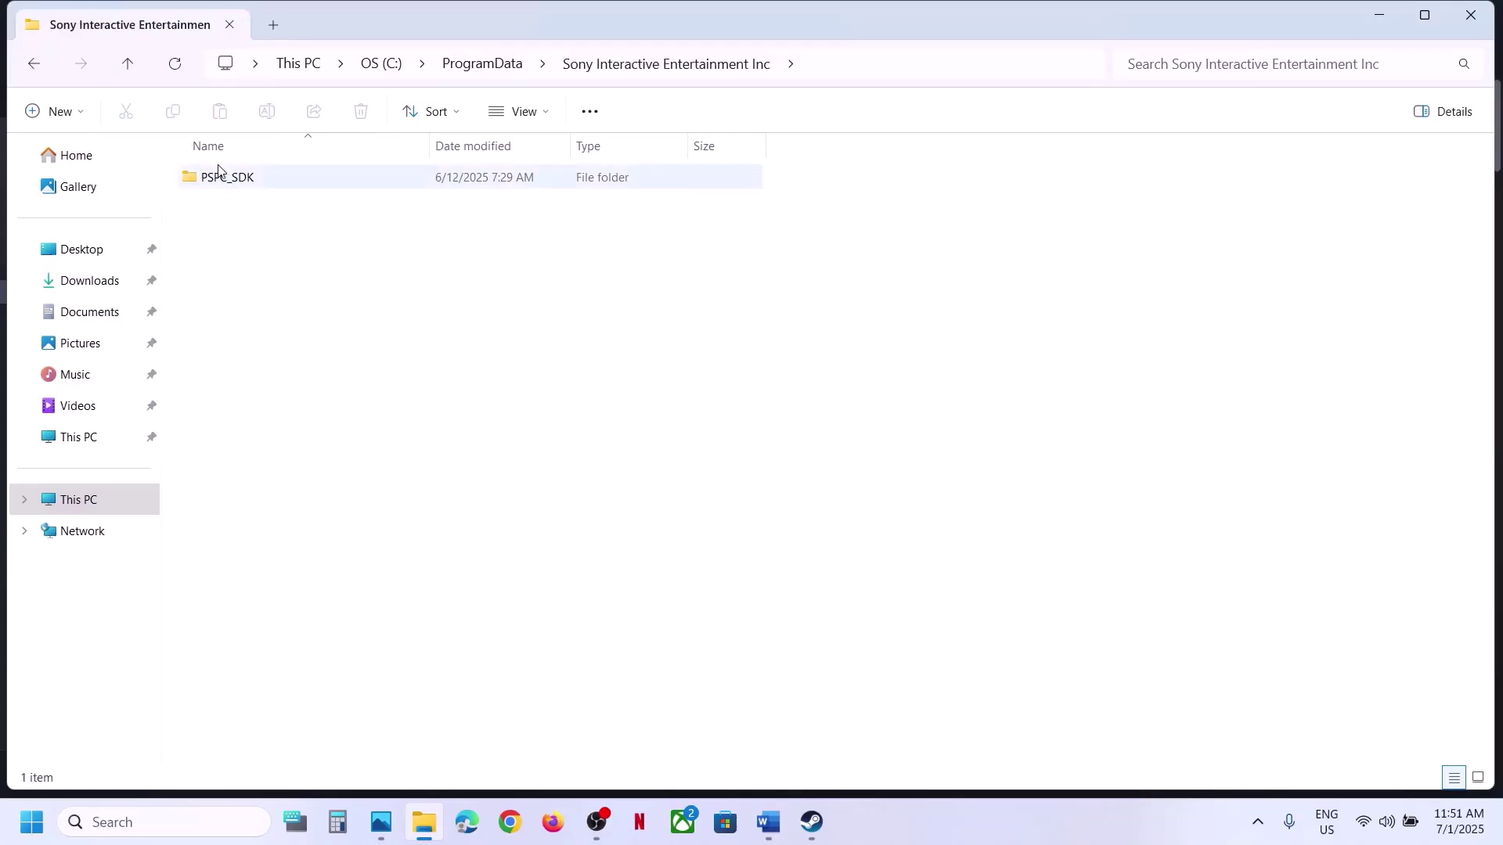
{"action": "right_click", "coordinate": [262, 184]}
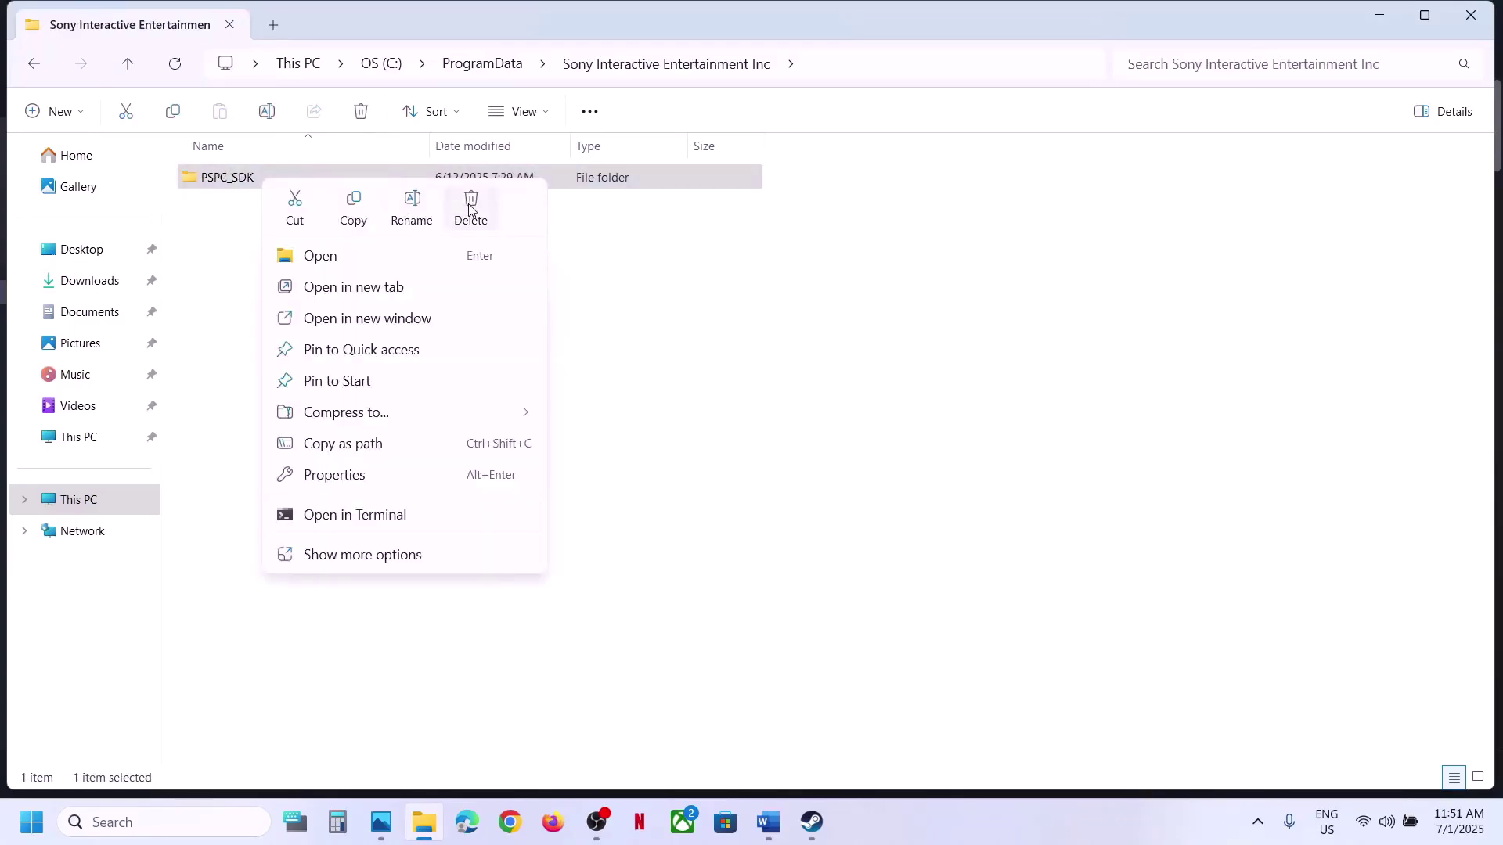
Return to the Word document and highlight "PlayStation PC SDK Runtime" in Step 6.
{"action": "left_click", "coordinate": [811, 822]}
{"action": "left_click", "coordinate": [769, 822]}
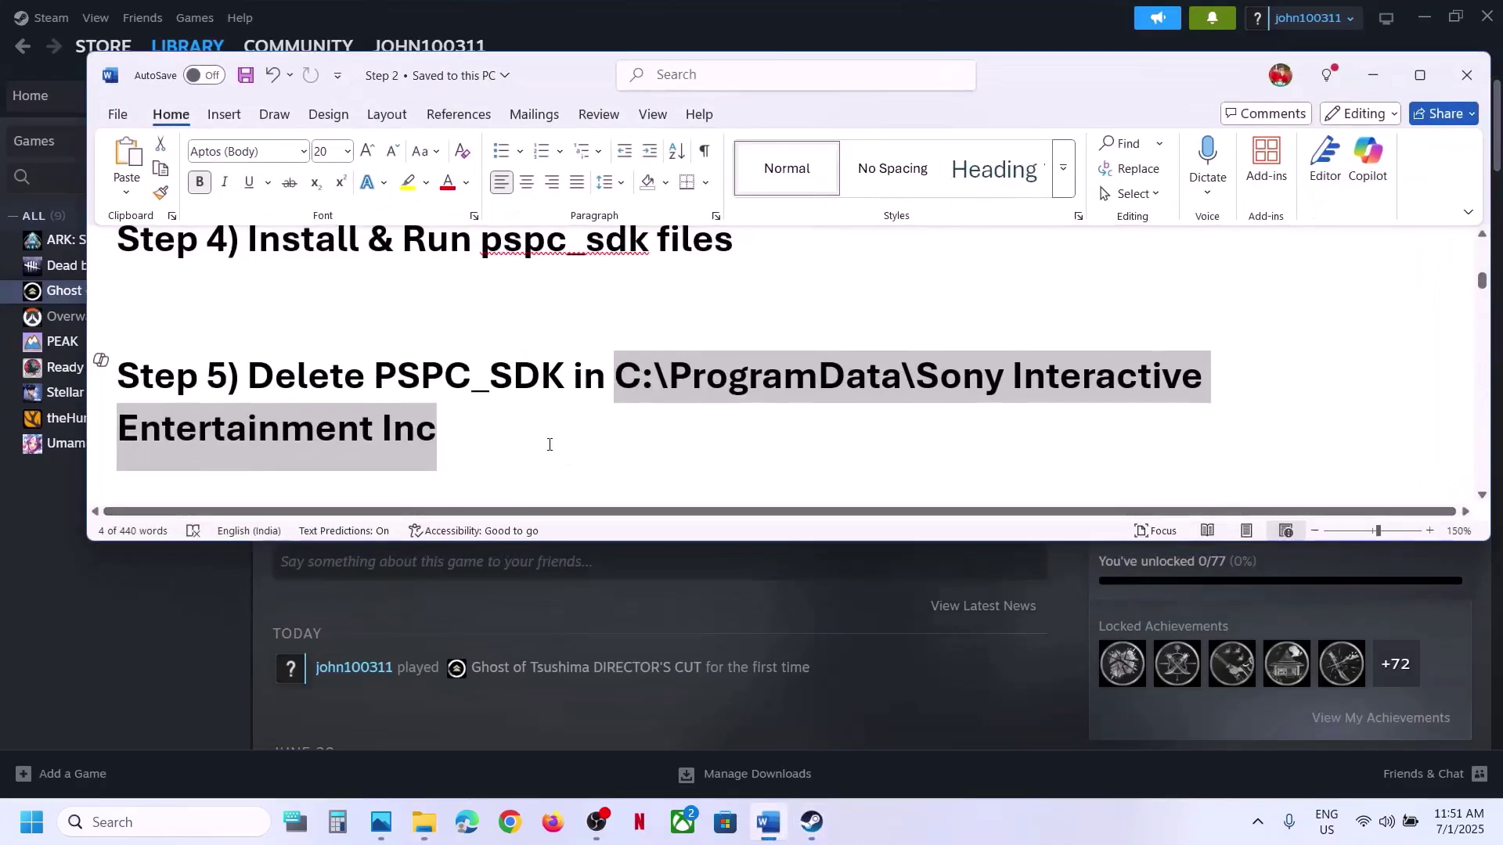
{"action": "scroll", "coordinate": [548, 440], "scroll_direction": "down", "scroll_amount": 3}
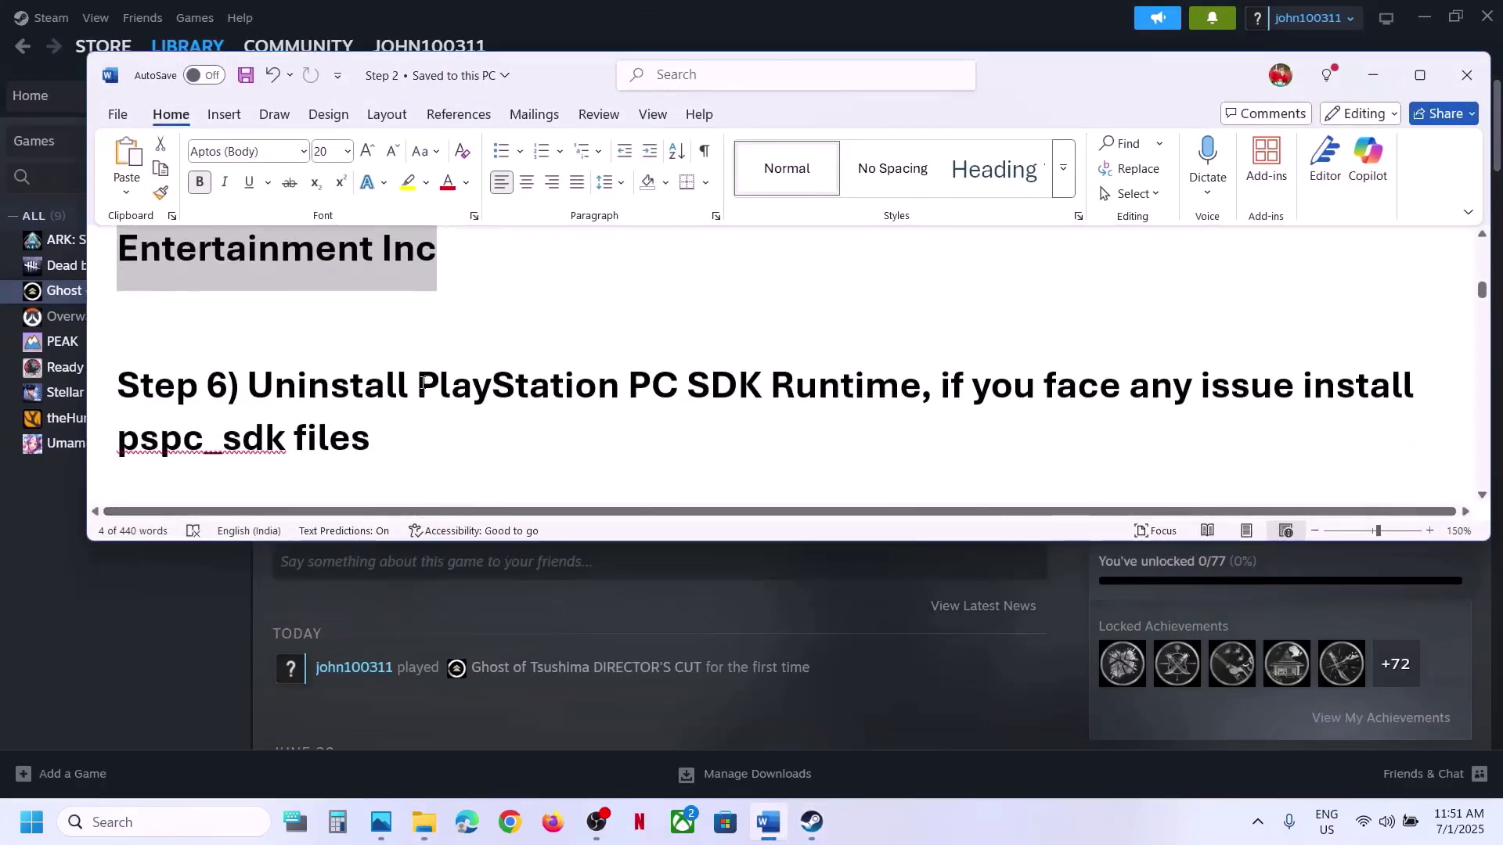
{"action": "left_click_drag", "start_coordinate": [422, 384], "coordinate": [862, 382]}
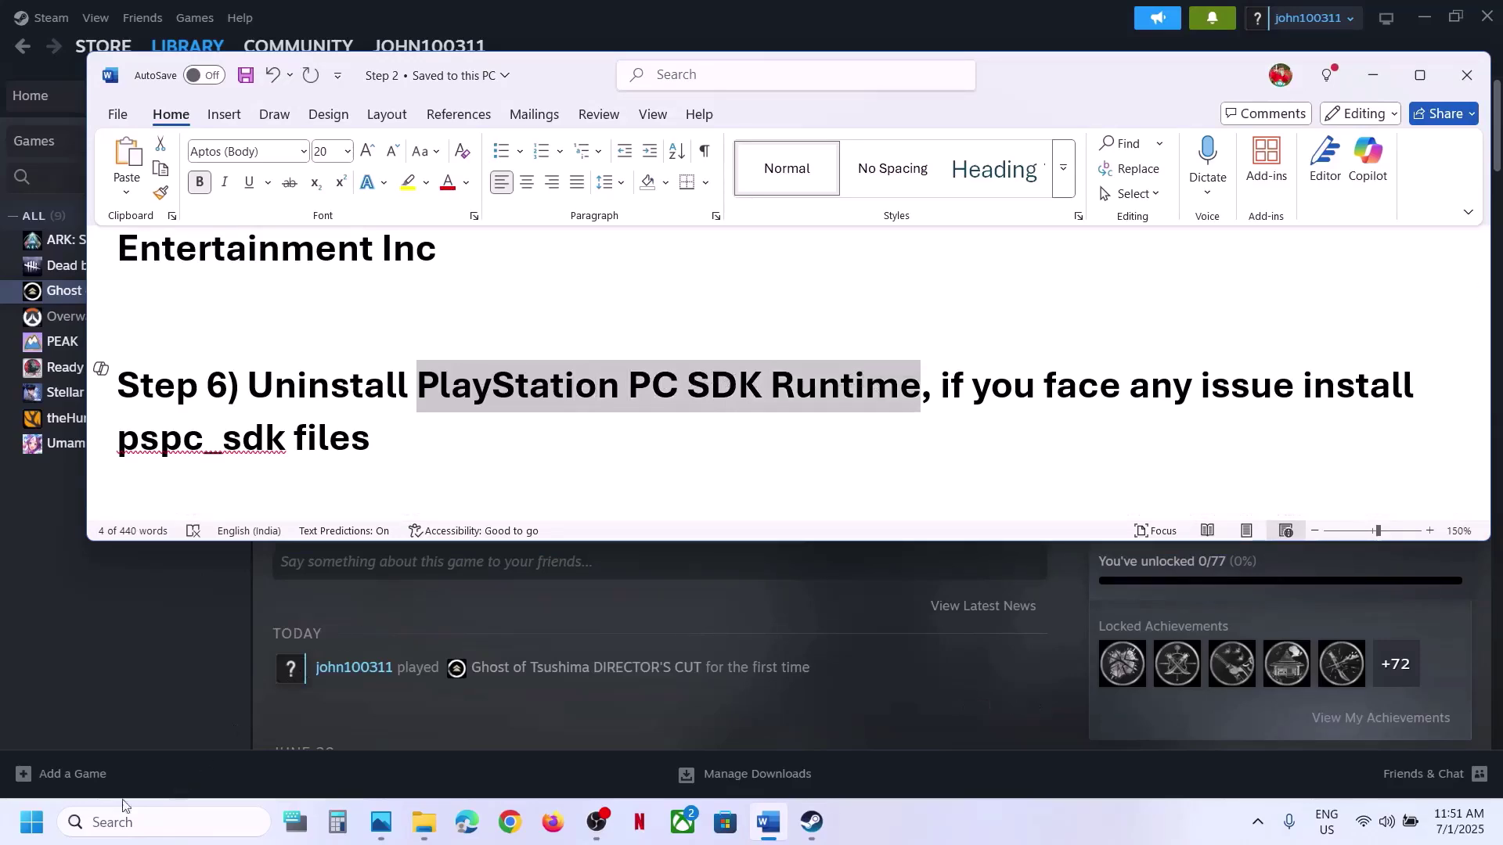
Open the Installed apps page in Windows Settings and search the apps for "playstation".
{"action": "left_click", "coordinate": [31, 822]}
{"action": "left_click", "coordinate": [465, 329]}
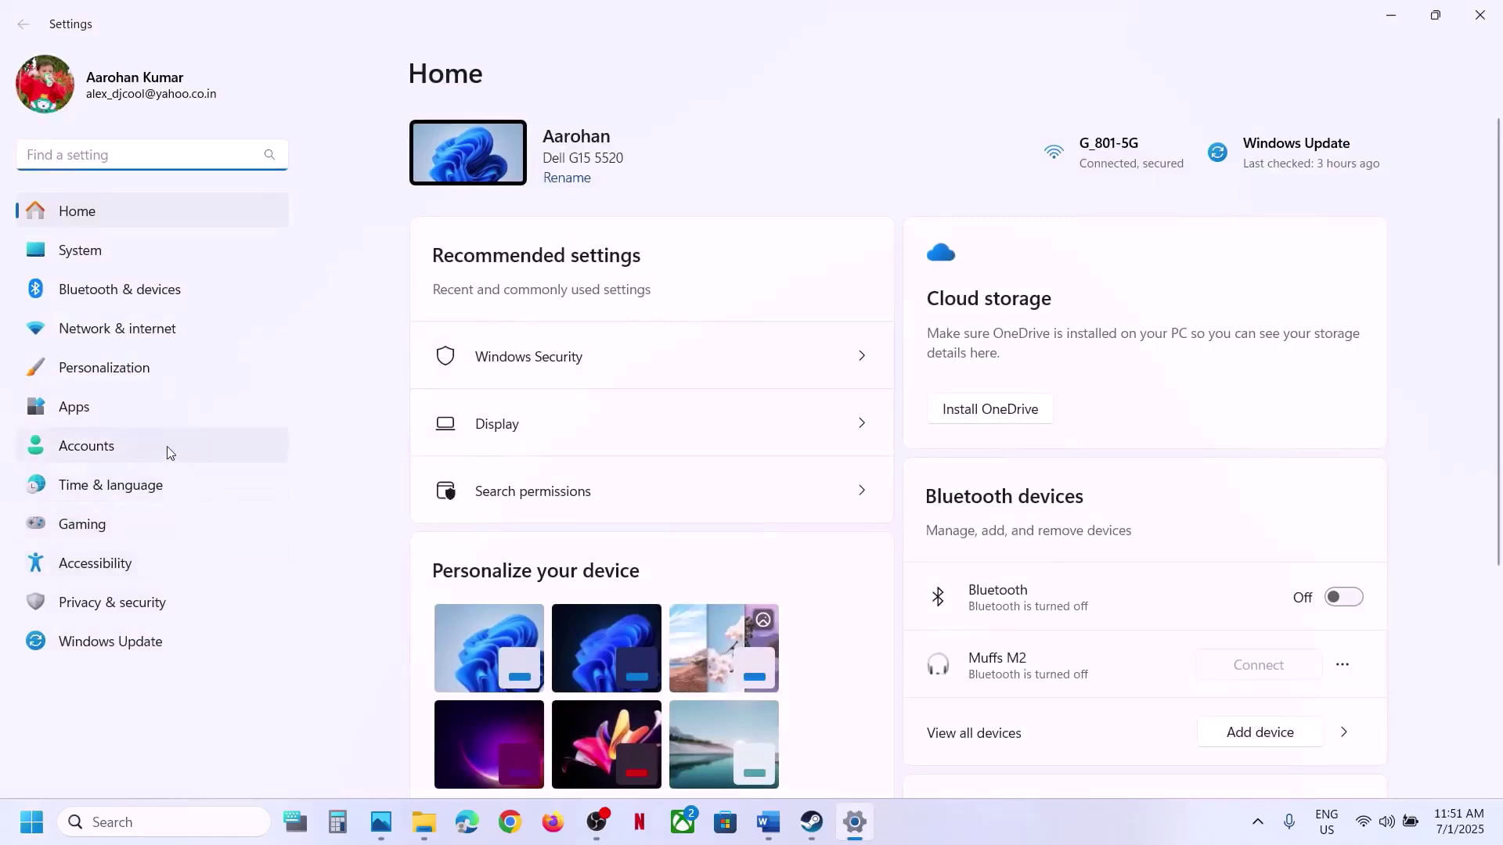
{"action": "left_click", "coordinate": [93, 407]}
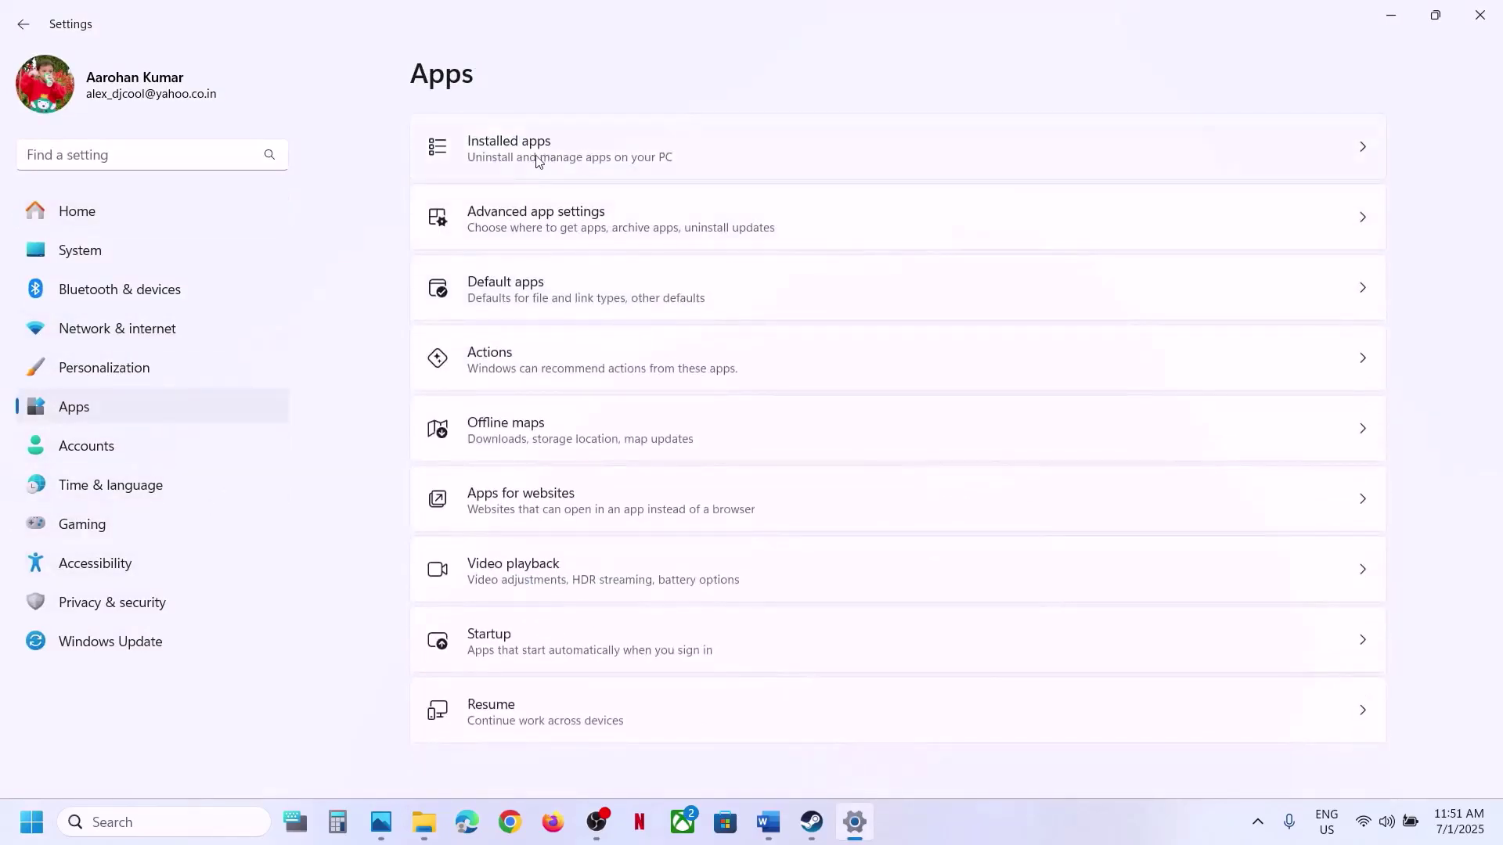
{"action": "left_click", "coordinate": [539, 162]}
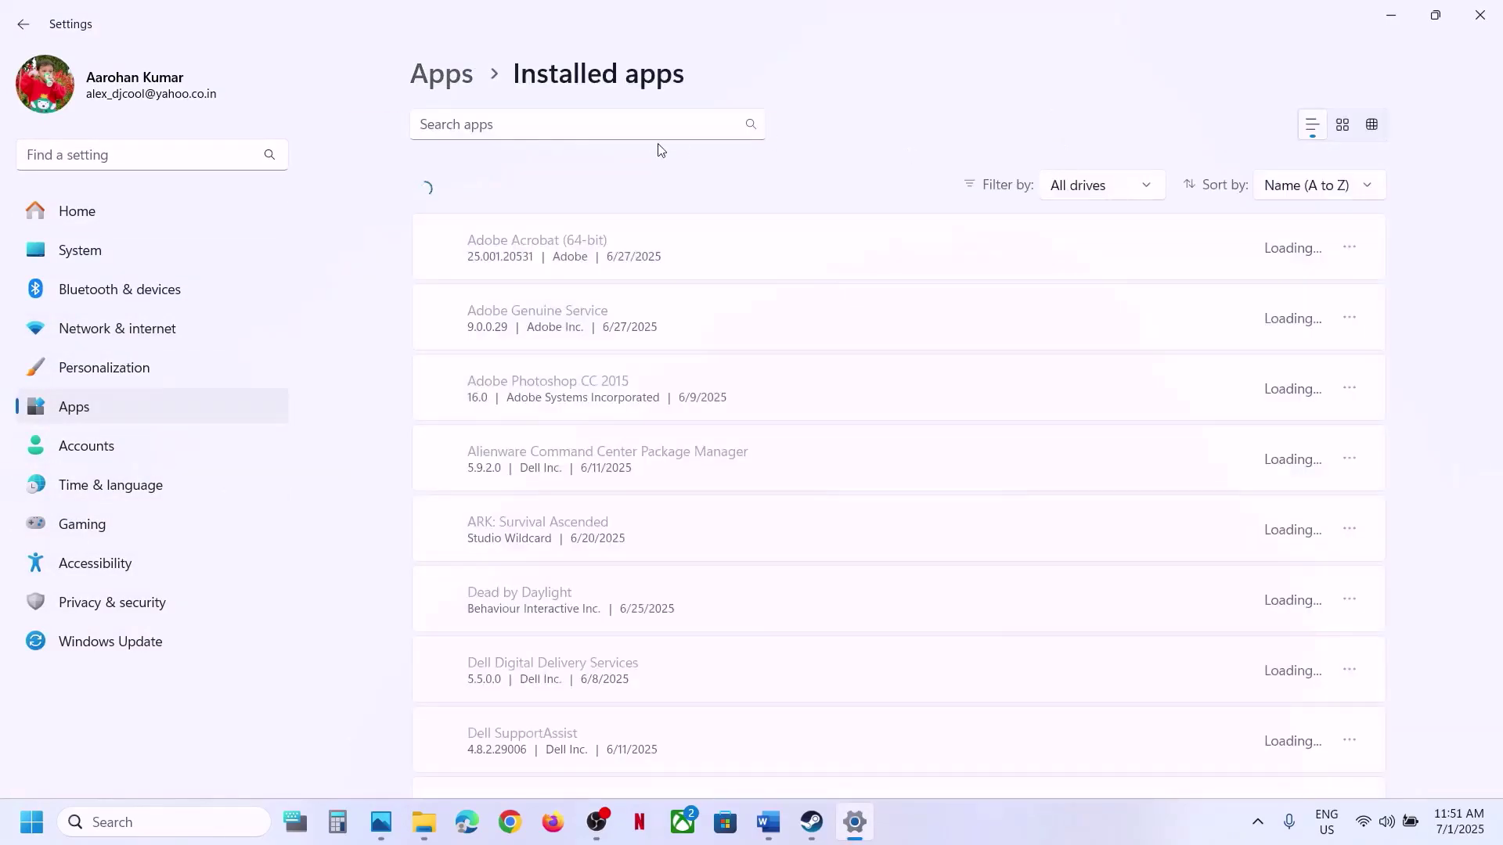
{"action": "left_click", "coordinate": [616, 122]}
{"action": "type", "text": "plays"}
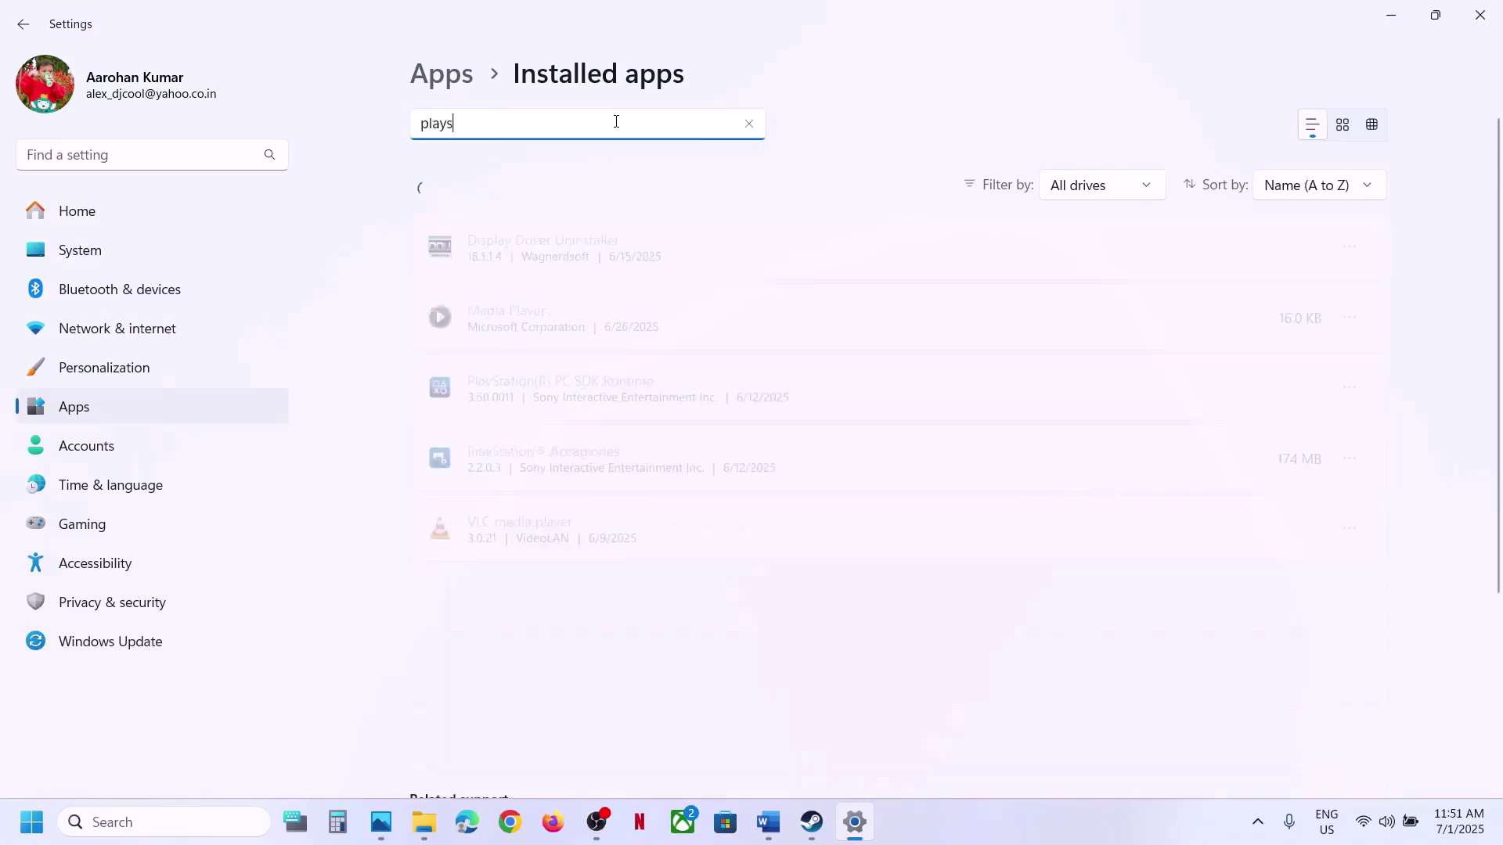
{"action": "key", "text": "BackSpace"}
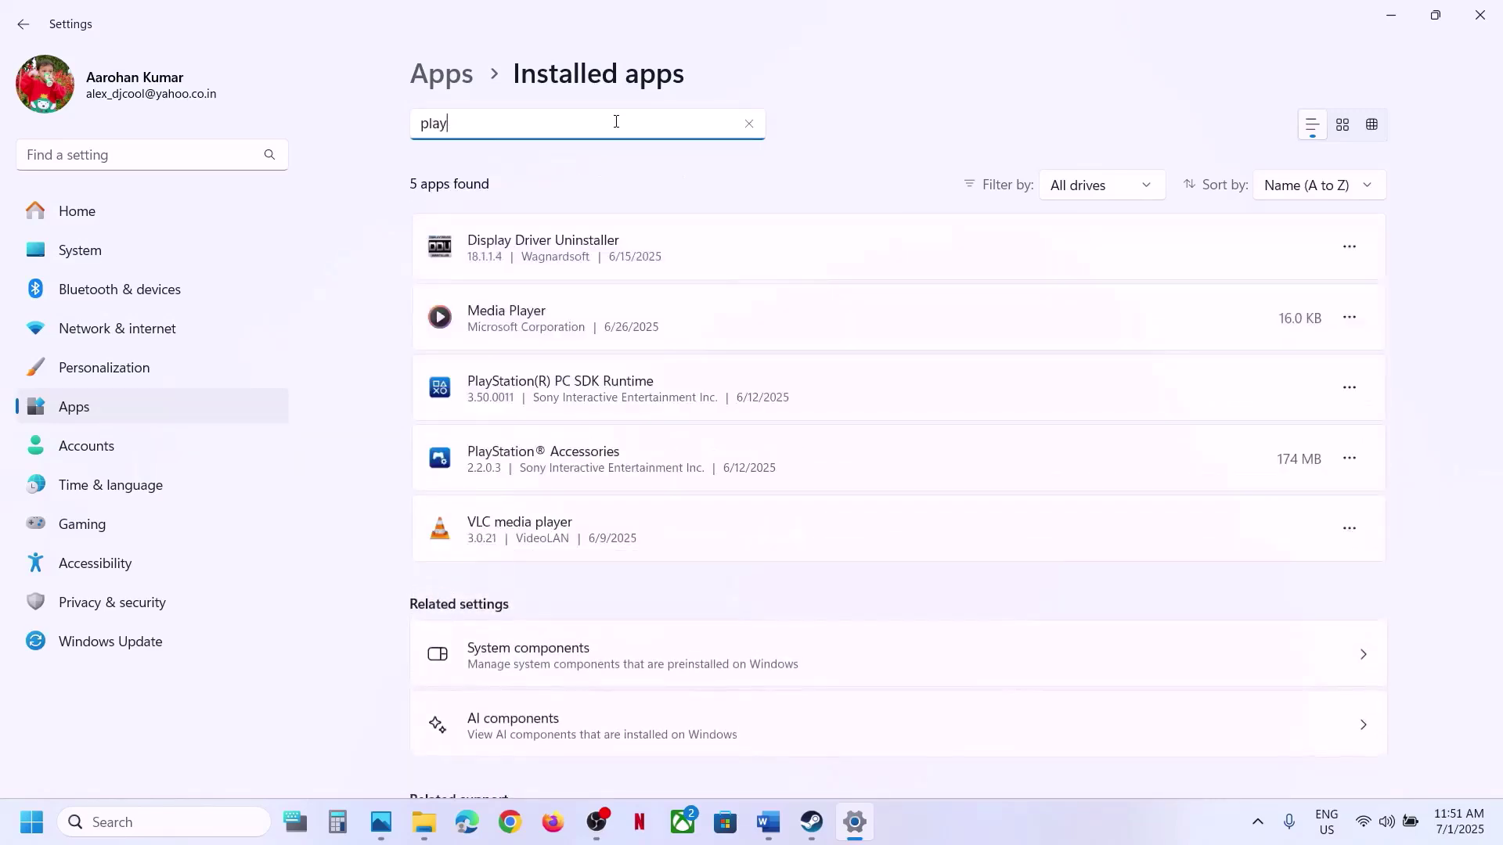
{"action": "type", "text": "station"}
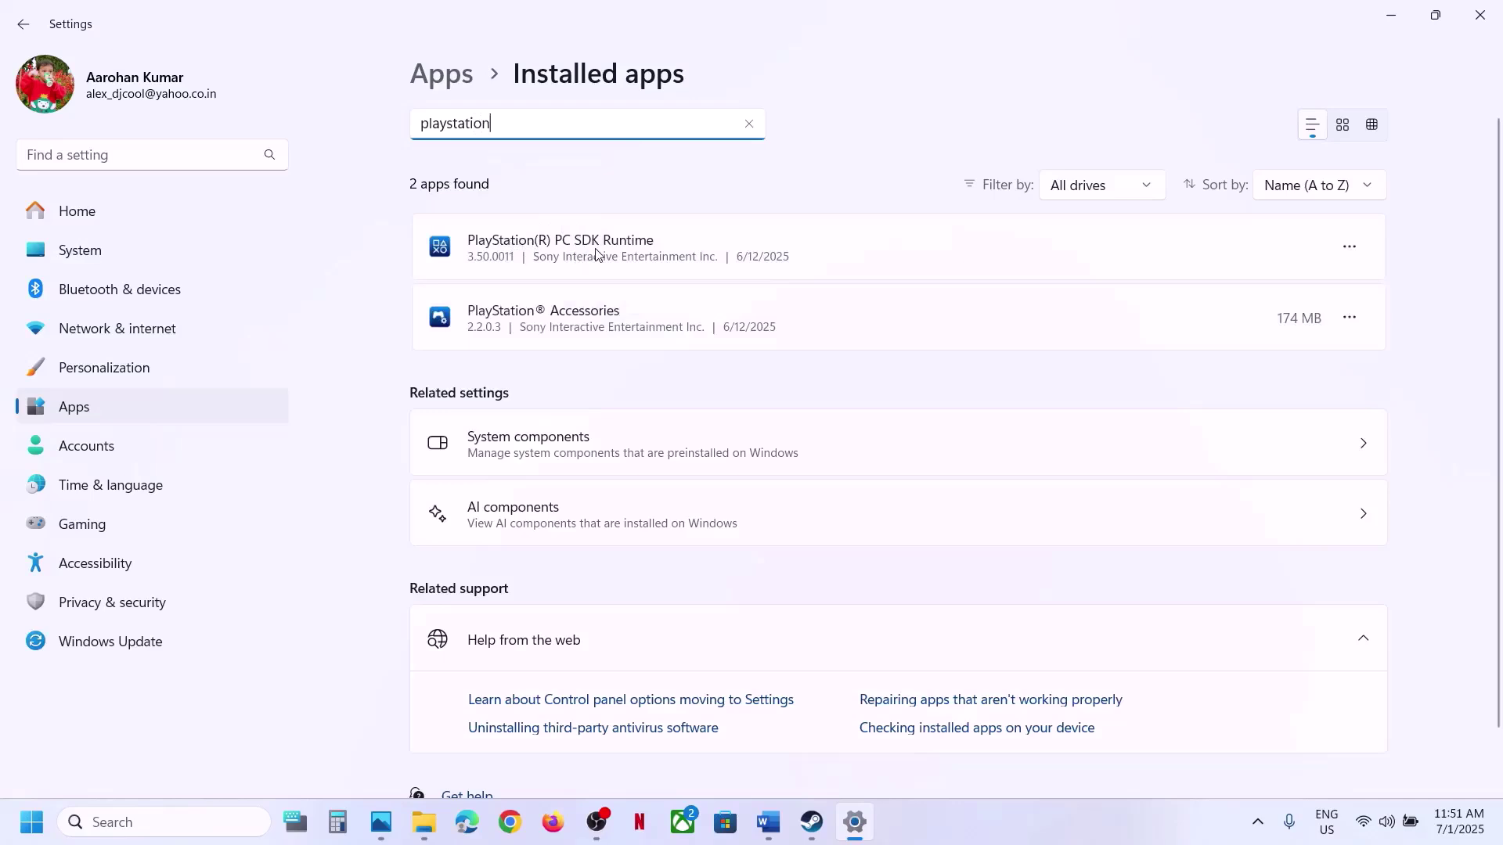
Uninstall PlayStation(R) PC SDK Runtime from the installed apps and confirm its removal.
{"action": "left_click", "coordinate": [1343, 251]}
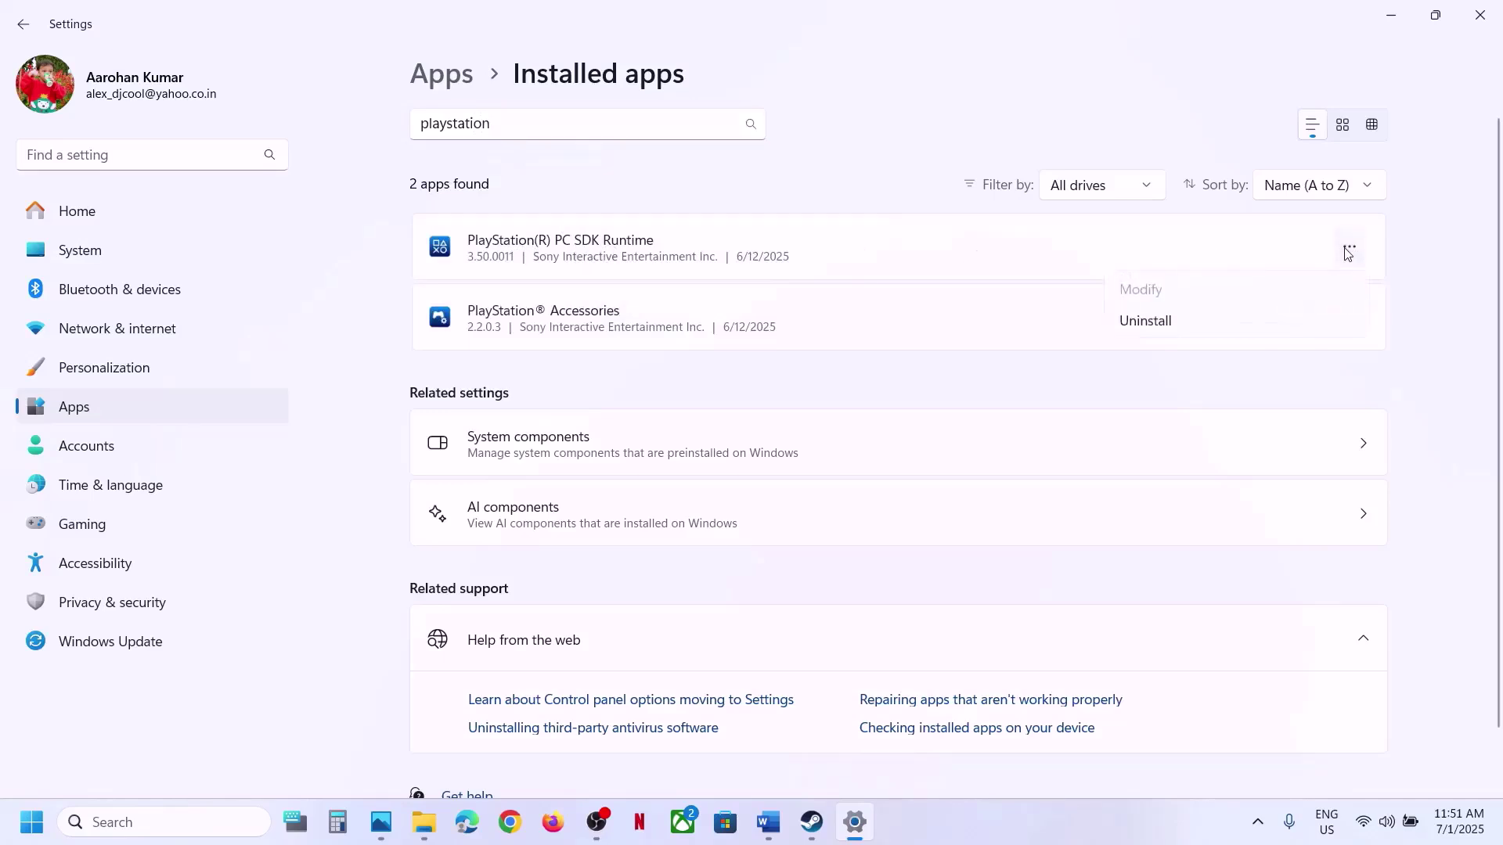
{"action": "left_click", "coordinate": [1206, 326]}
{"action": "left_click", "coordinate": [1306, 358]}
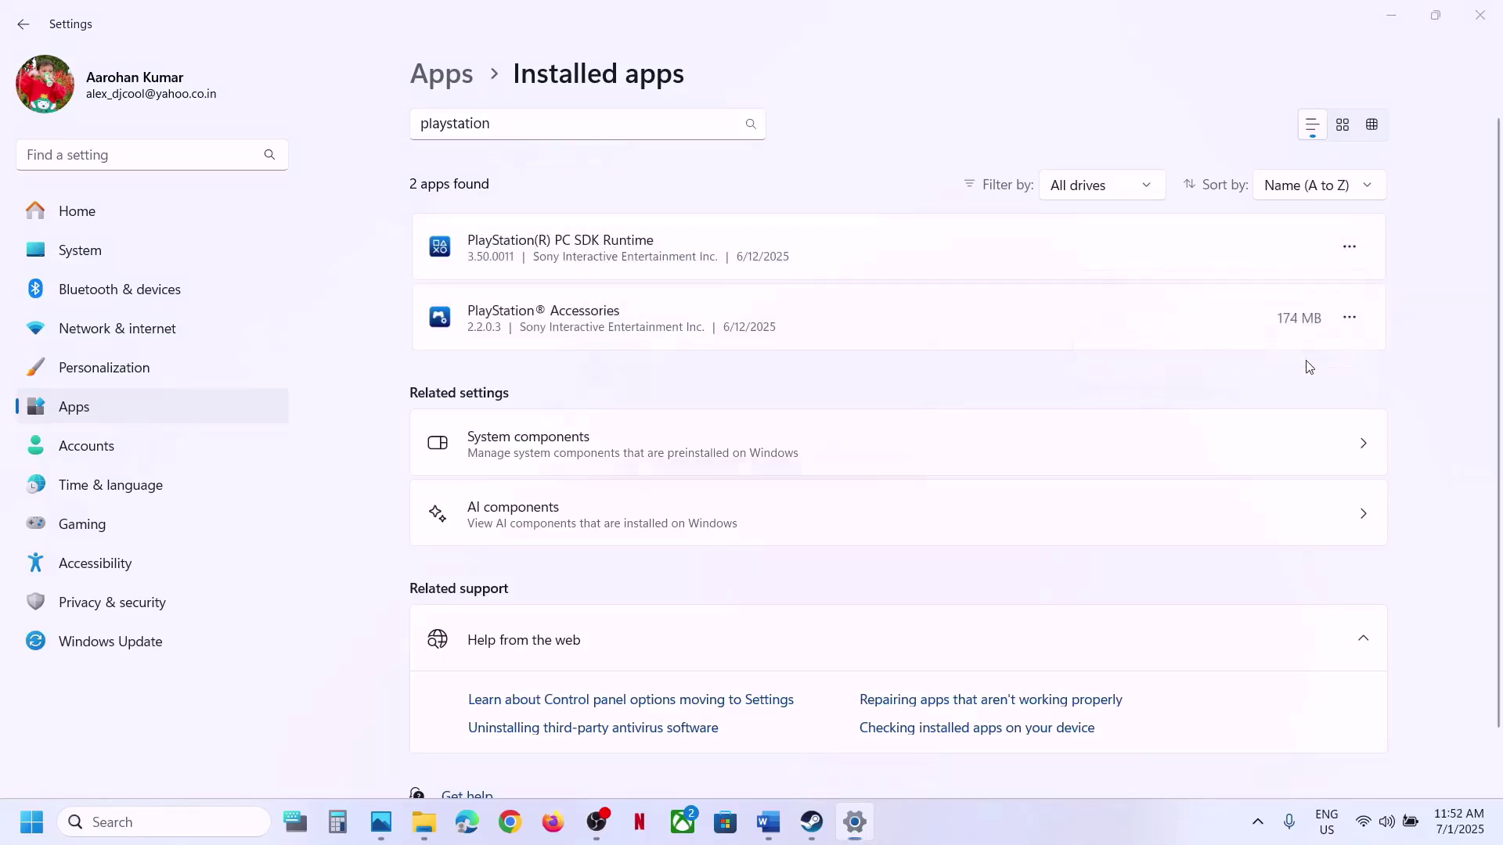
{"action": "left_click", "coordinate": [687, 557]}
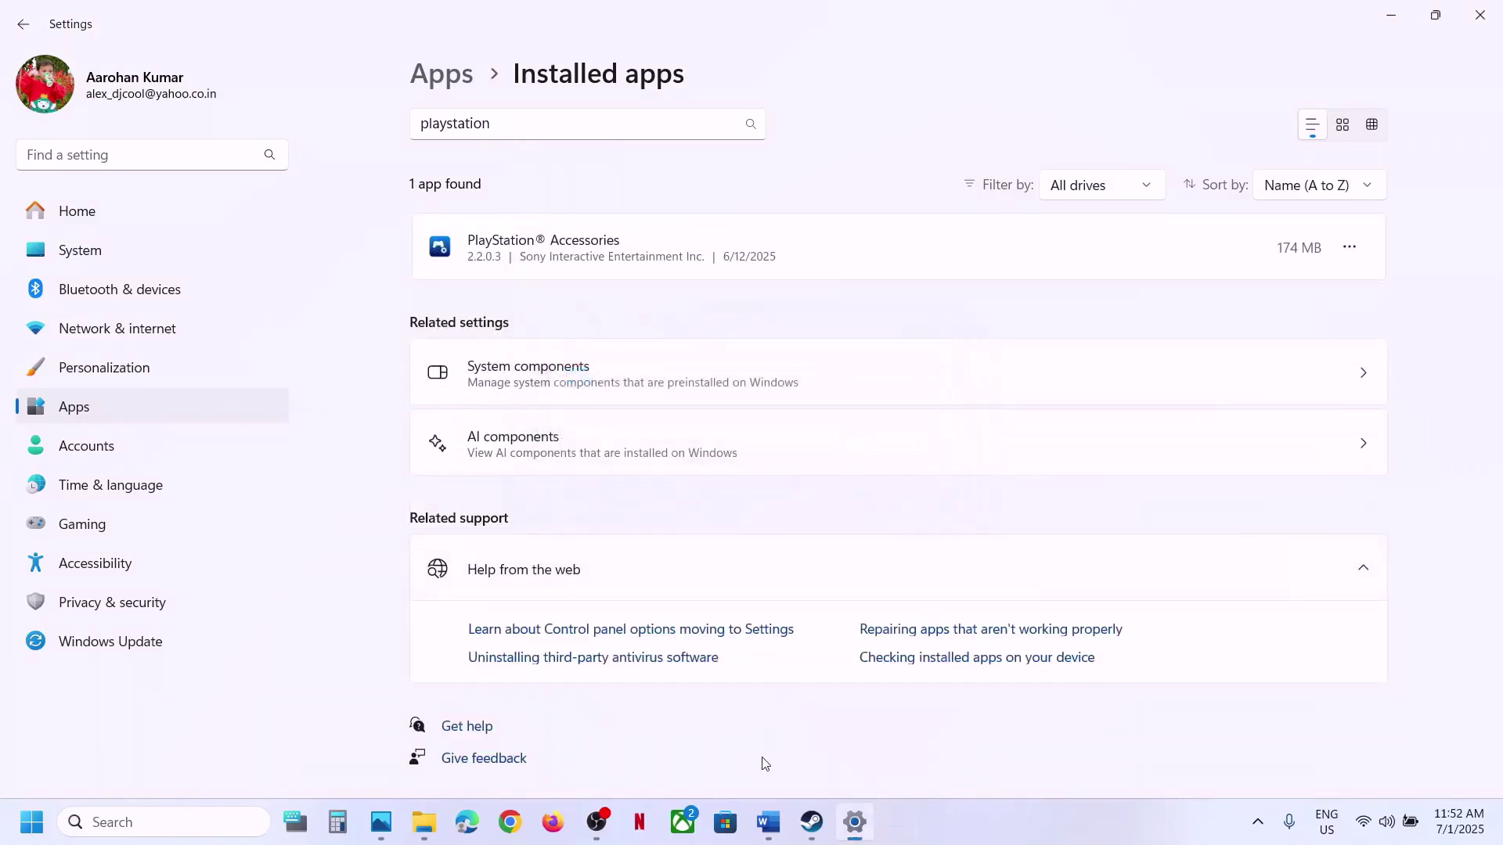
Switch back to the Word document and highlight "if you face any issue install pspc_sdk files" in Step 6.
{"action": "left_click", "coordinate": [812, 822]}
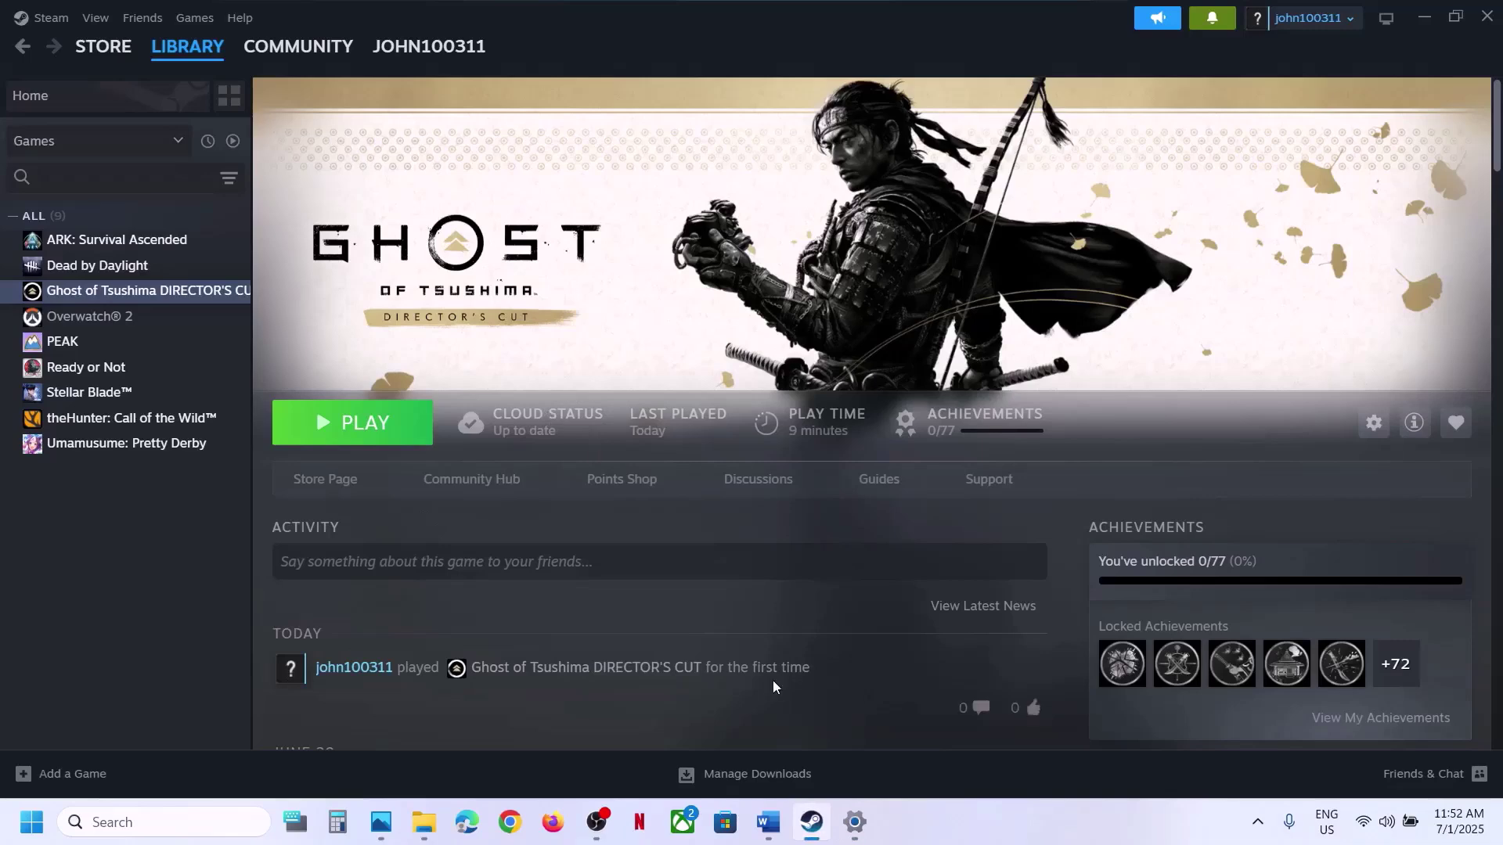
{"action": "left_click", "coordinate": [768, 822]}
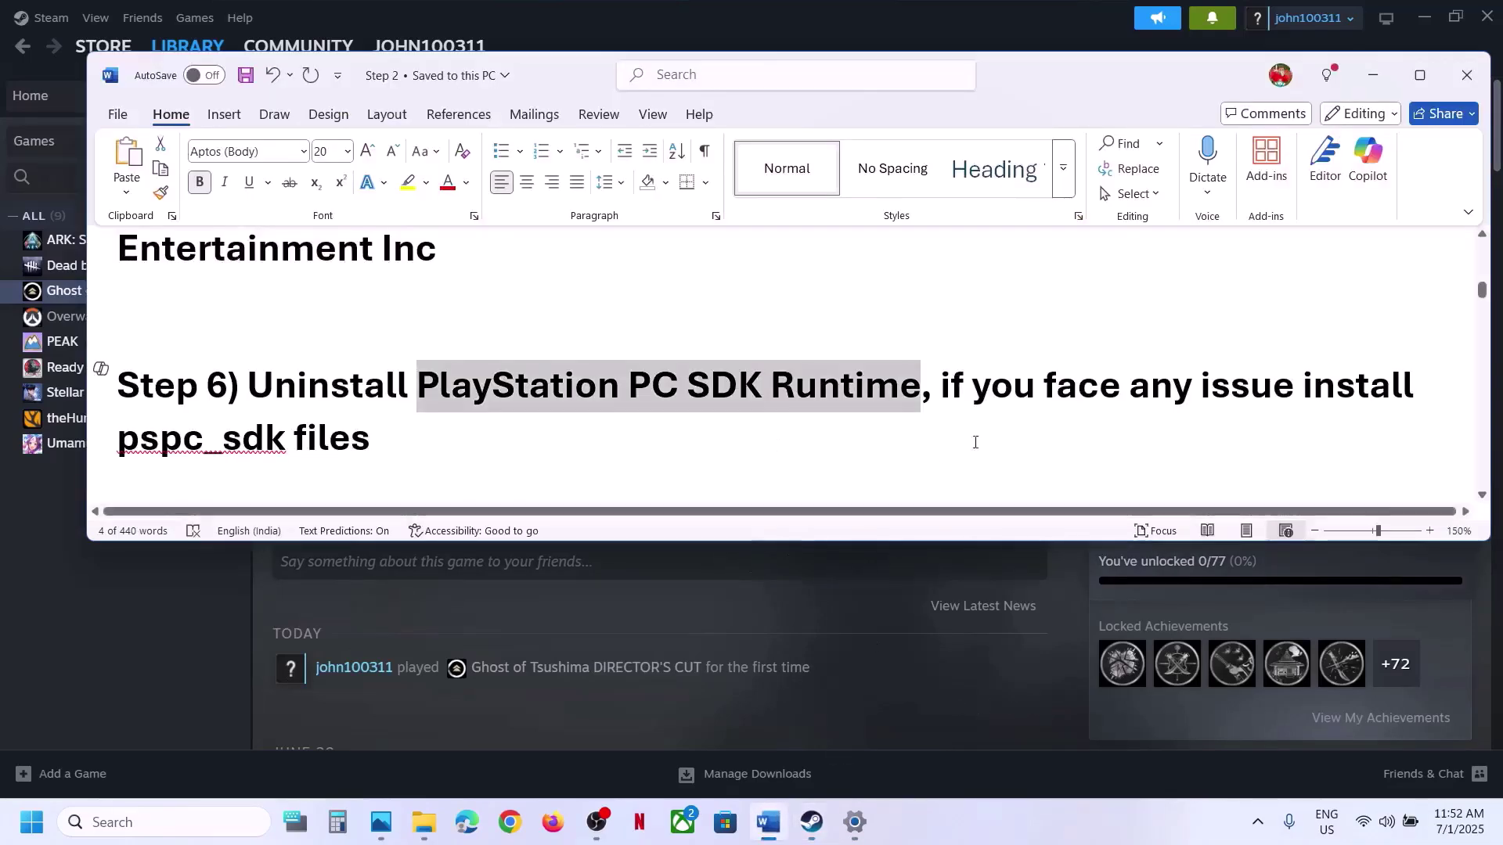
{"action": "left_click_drag", "start_coordinate": [942, 386], "coordinate": [470, 444]}
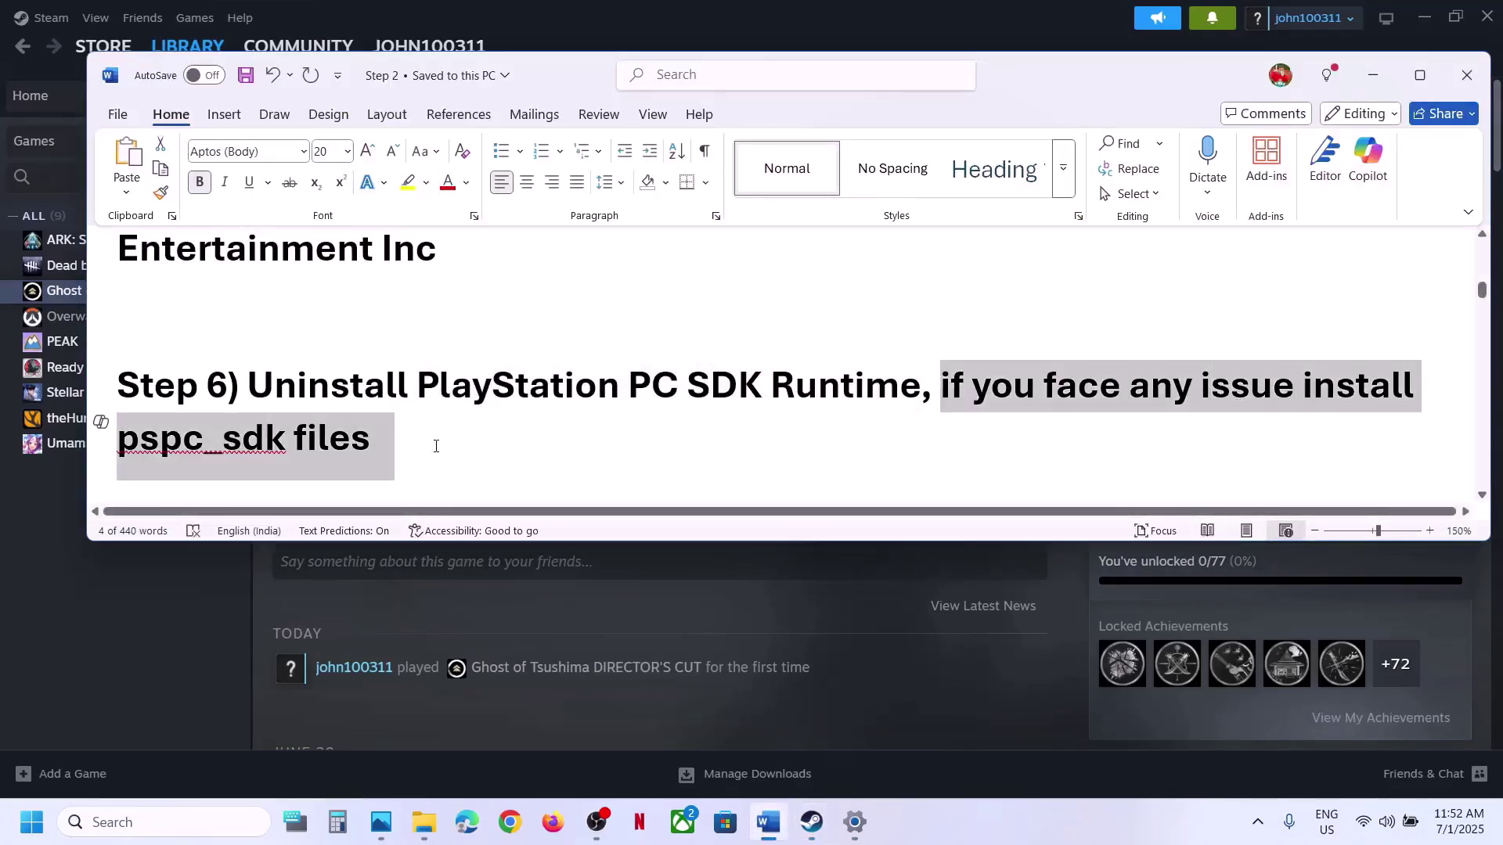
Browse the local files of Ghost of Tsushima DIRECTOR'S CUT from the Steam library and locate the PlayStation SDK runtime files.
{"action": "left_click", "coordinate": [232, 641]}
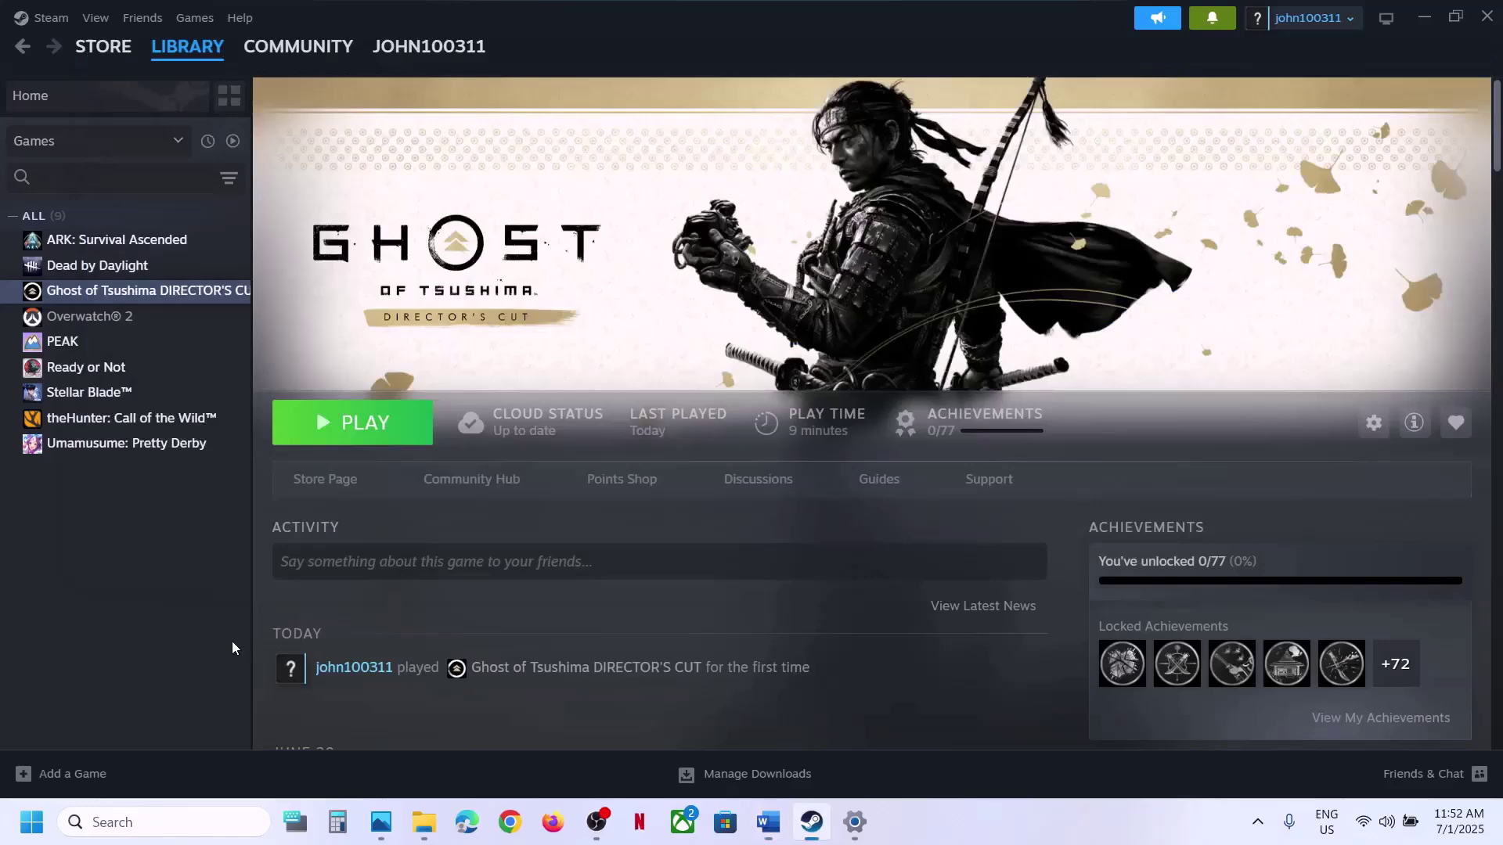
{"action": "right_click", "coordinate": [196, 290]}
{"action": "mouse_move", "coordinate": [274, 407]}
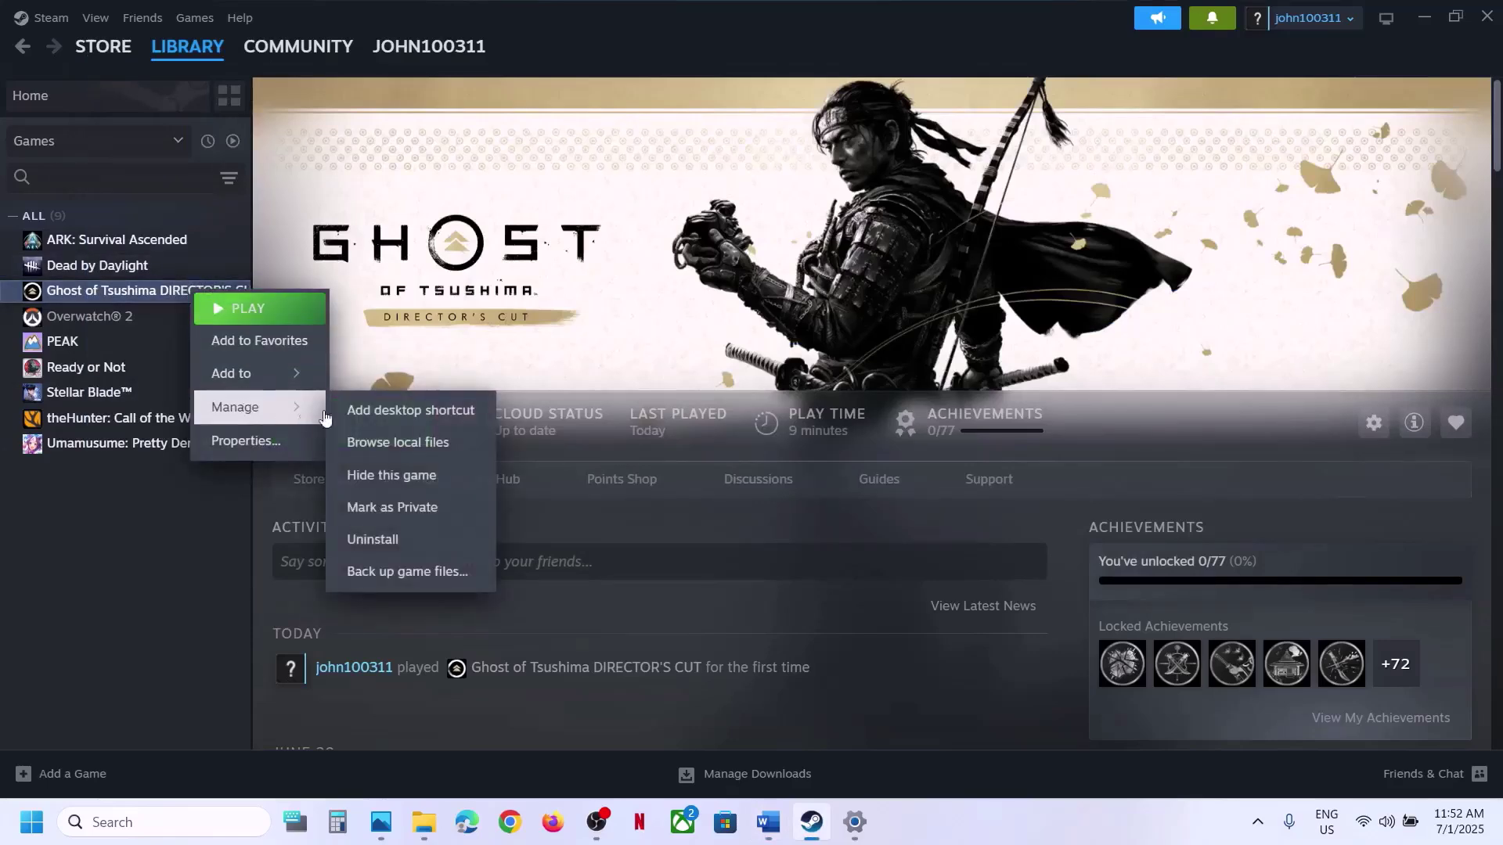
{"action": "left_click", "coordinate": [434, 444]}
{"action": "scroll", "coordinate": [313, 539], "scroll_direction": "down", "scroll_amount": 3}
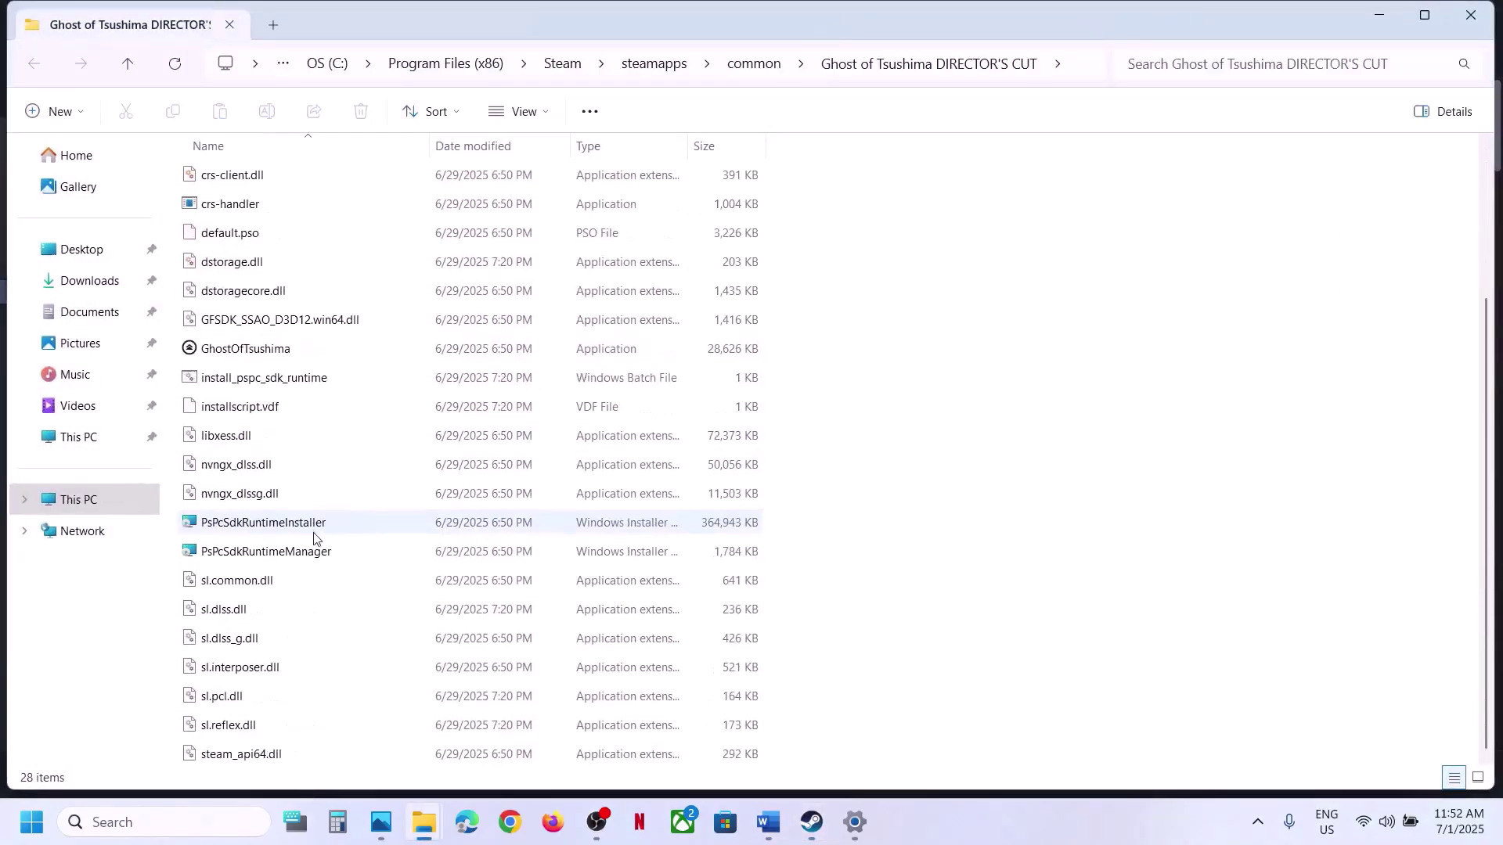
Check the file actions for install_pspc_sdk_runtime, and select the PsPcSdkRuntimeInstaller and PsPcSdkRuntimeManager packages in turn.
{"action": "left_click", "coordinate": [262, 386]}
{"action": "right_click", "coordinate": [262, 389]}
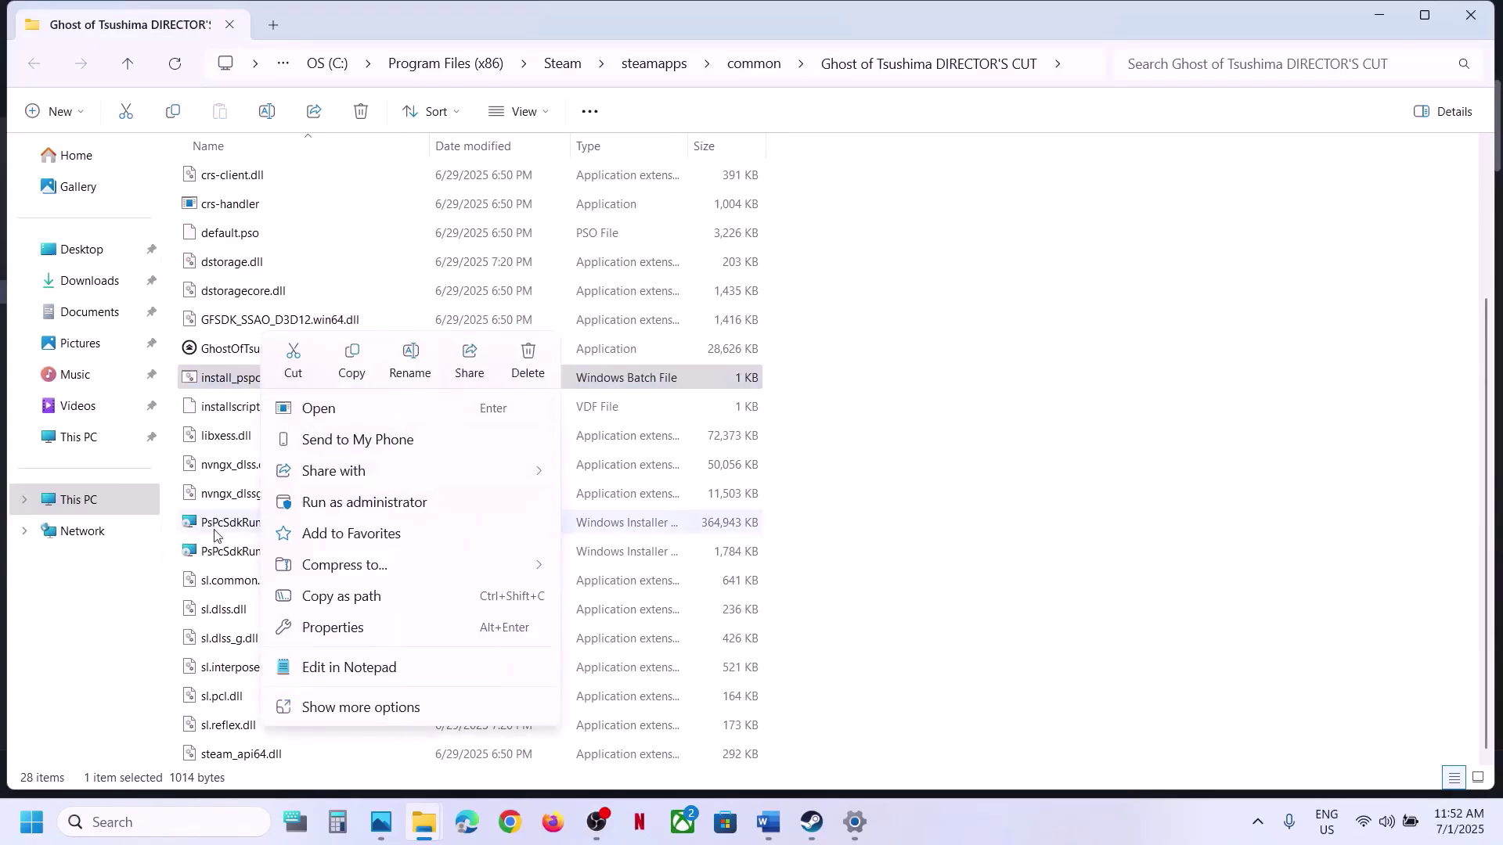
{"action": "left_click", "coordinate": [251, 523]}
{"action": "left_click", "coordinate": [263, 551]}
{"action": "left_click", "coordinate": [251, 525]}
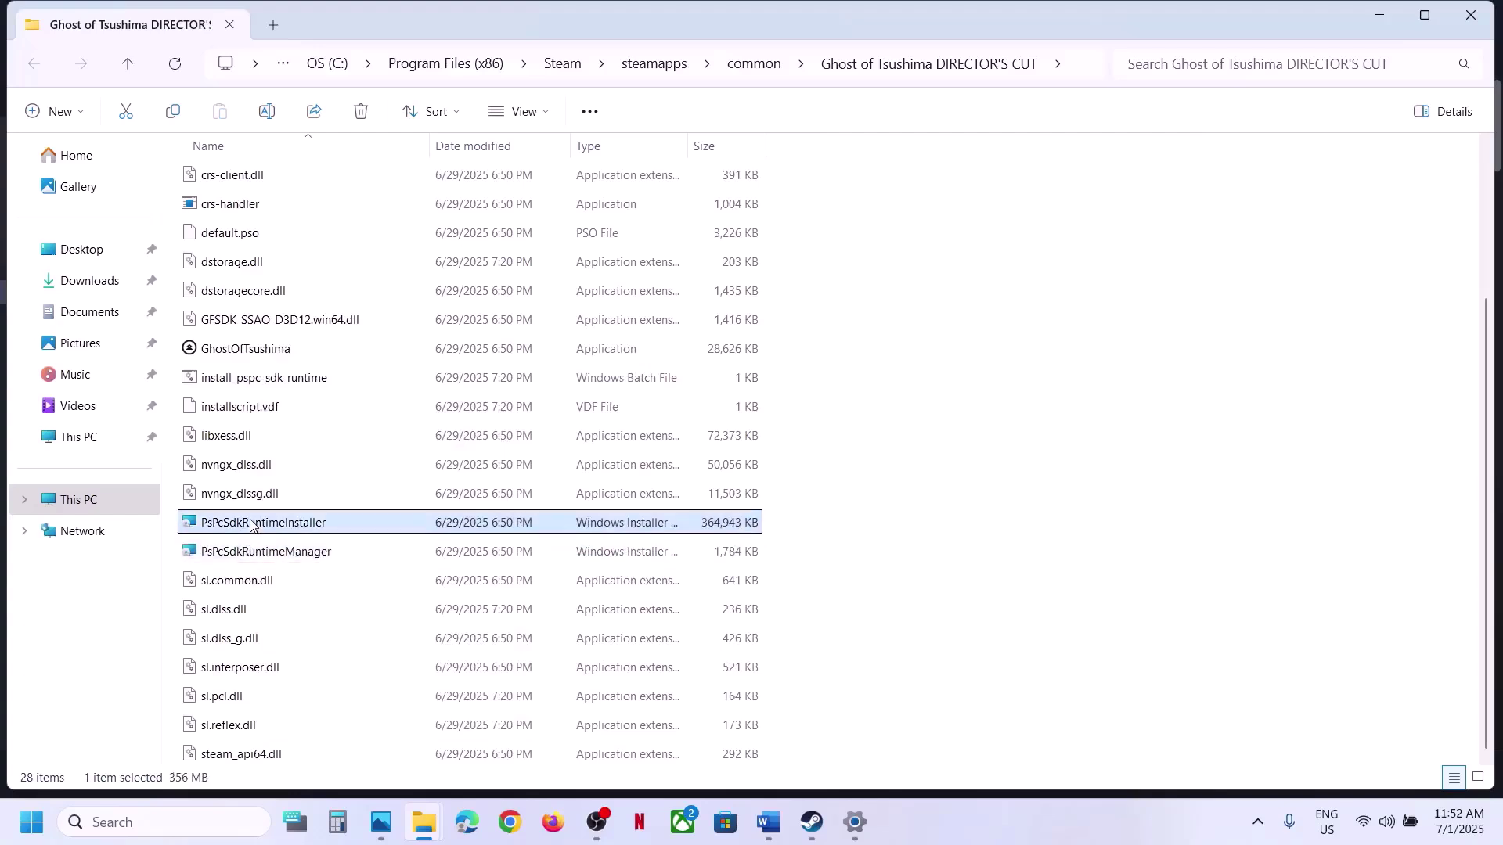
Review Step 6 in the Word document by highlighting its uninstall instruction, followed by its instruction to install the pspc_sdk files.
{"action": "left_click", "coordinate": [775, 840]}
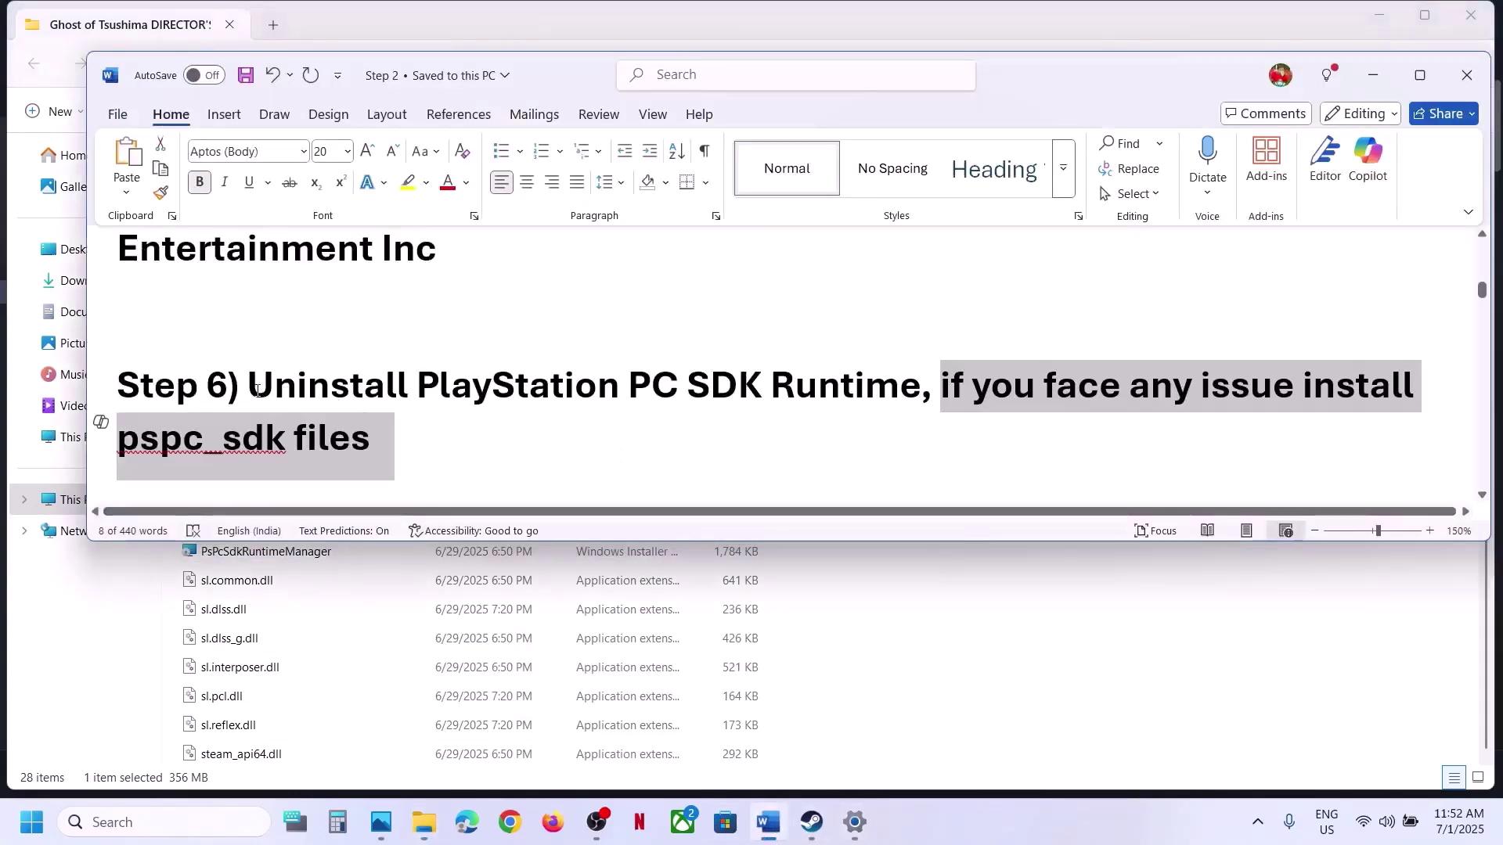
{"action": "left_click_drag", "start_coordinate": [256, 390], "coordinate": [924, 394]}
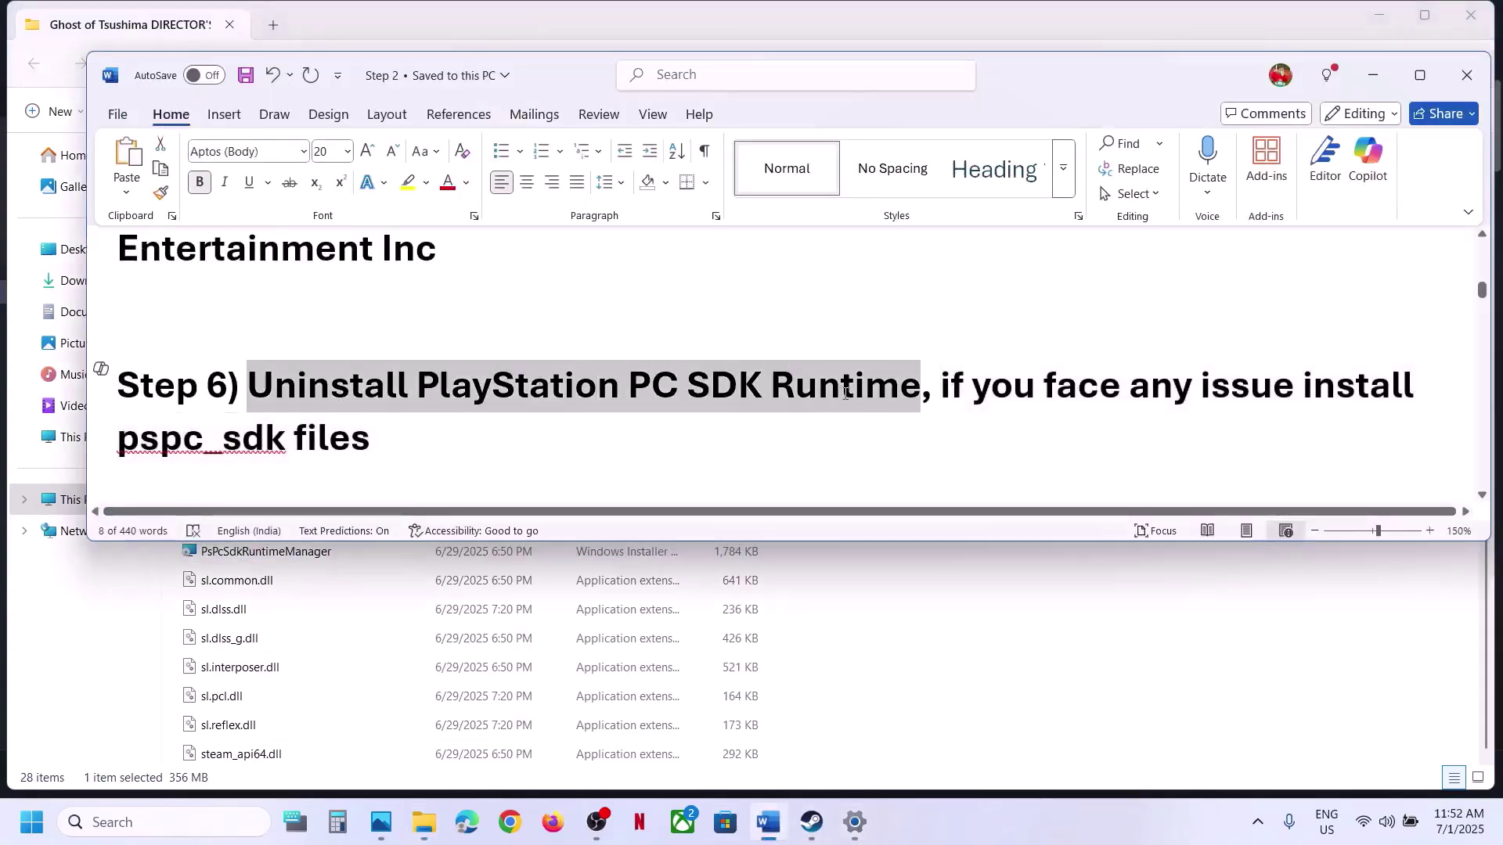
{"action": "left_click", "coordinate": [945, 393]}
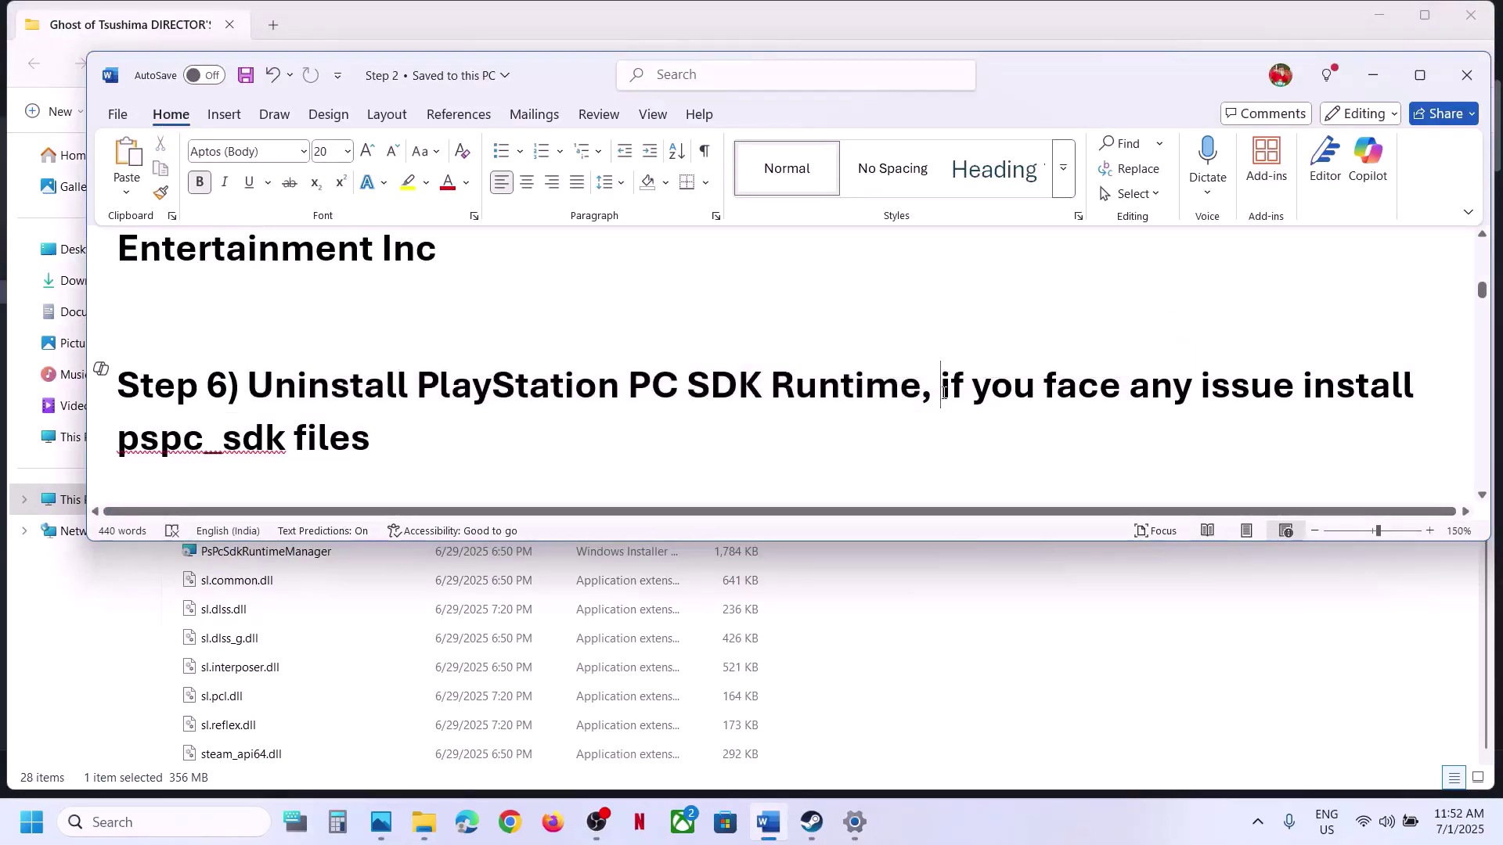
{"action": "left_click_drag", "start_coordinate": [942, 391], "coordinate": [549, 429]}
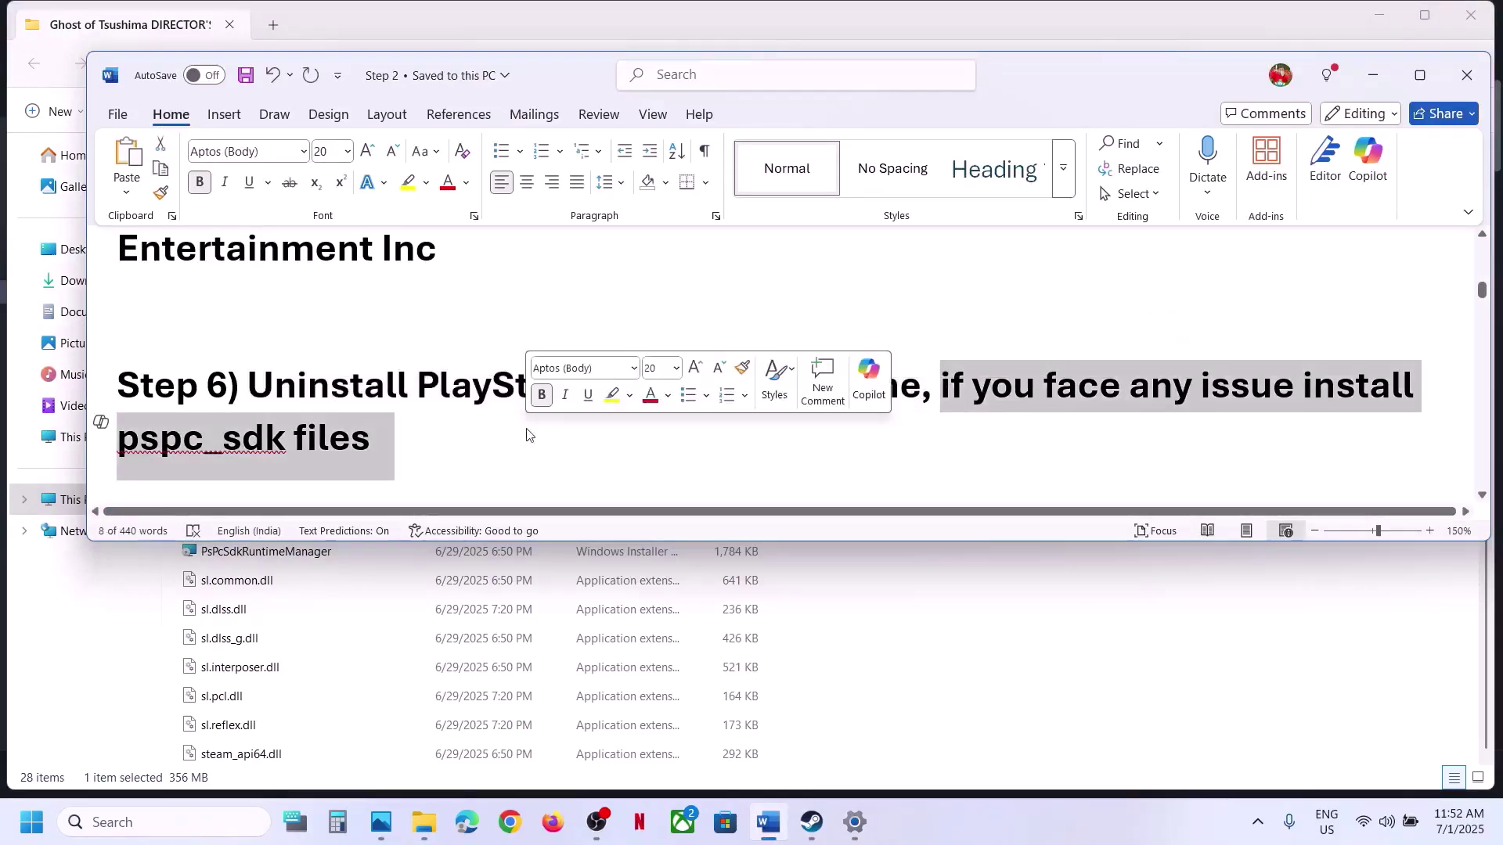
Close the game folder window and highlight "Disconnect Bluetooth headphones/Speaker" in Step 7 of the Word document.
{"action": "left_click", "coordinate": [137, 680]}
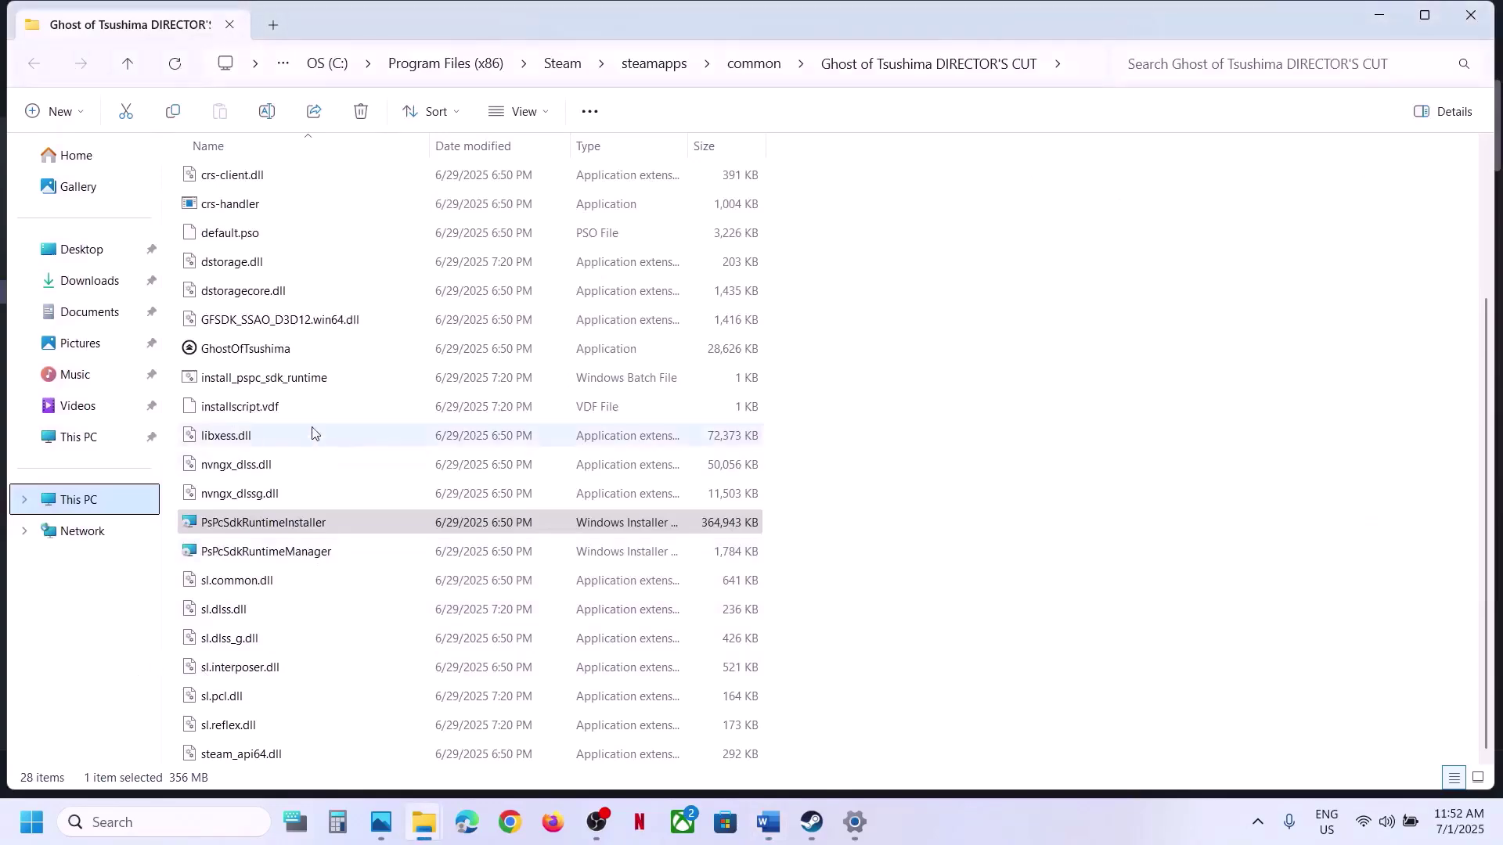
{"action": "left_click", "coordinate": [1475, 21]}
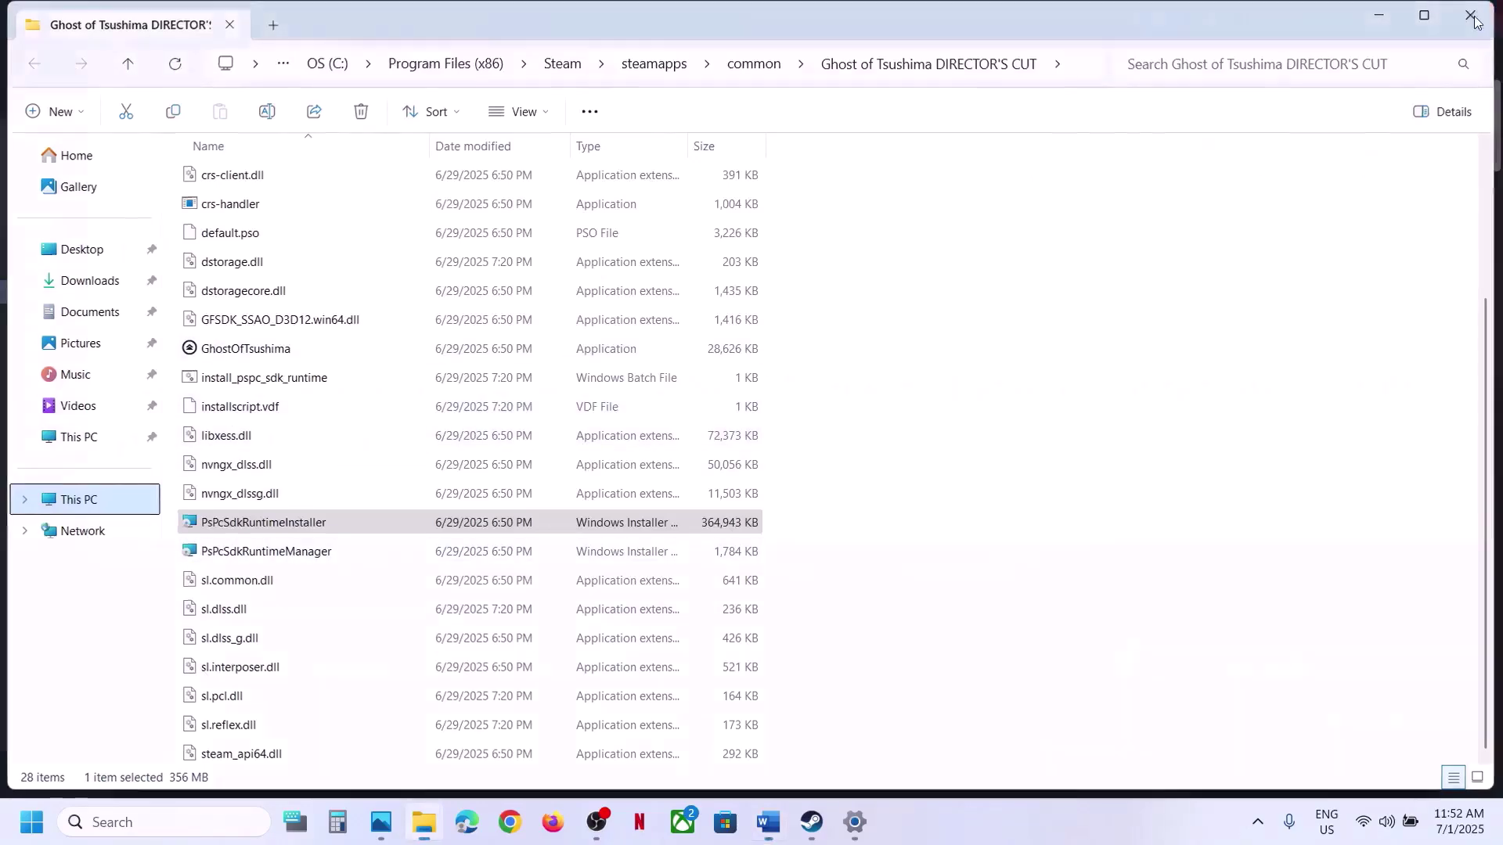
{"action": "scroll", "coordinate": [653, 398], "scroll_direction": "down", "scroll_amount": 3}
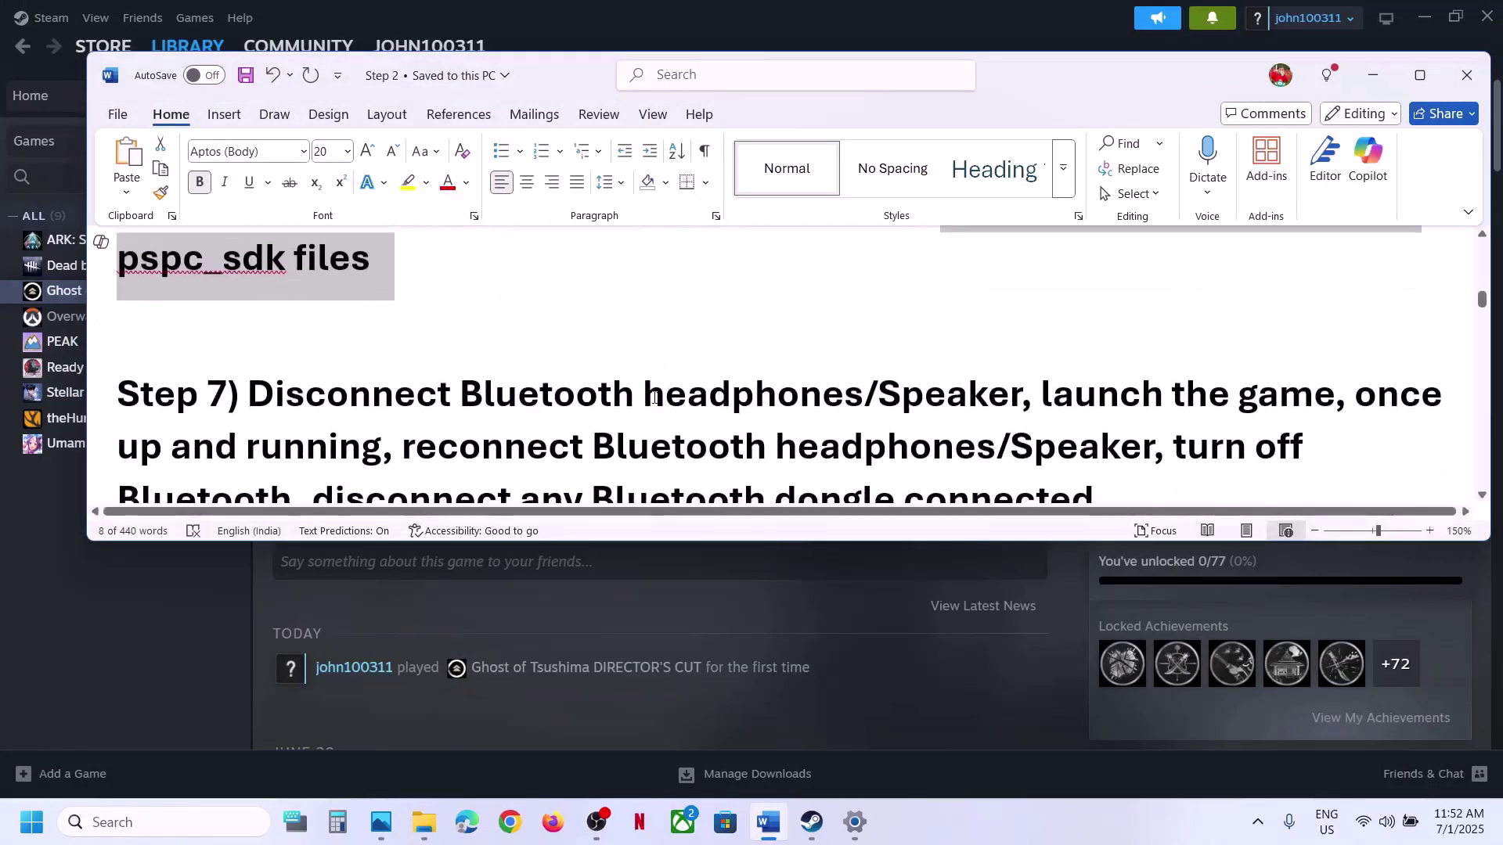
{"action": "left_click_drag", "start_coordinate": [282, 326], "coordinate": [978, 317]}
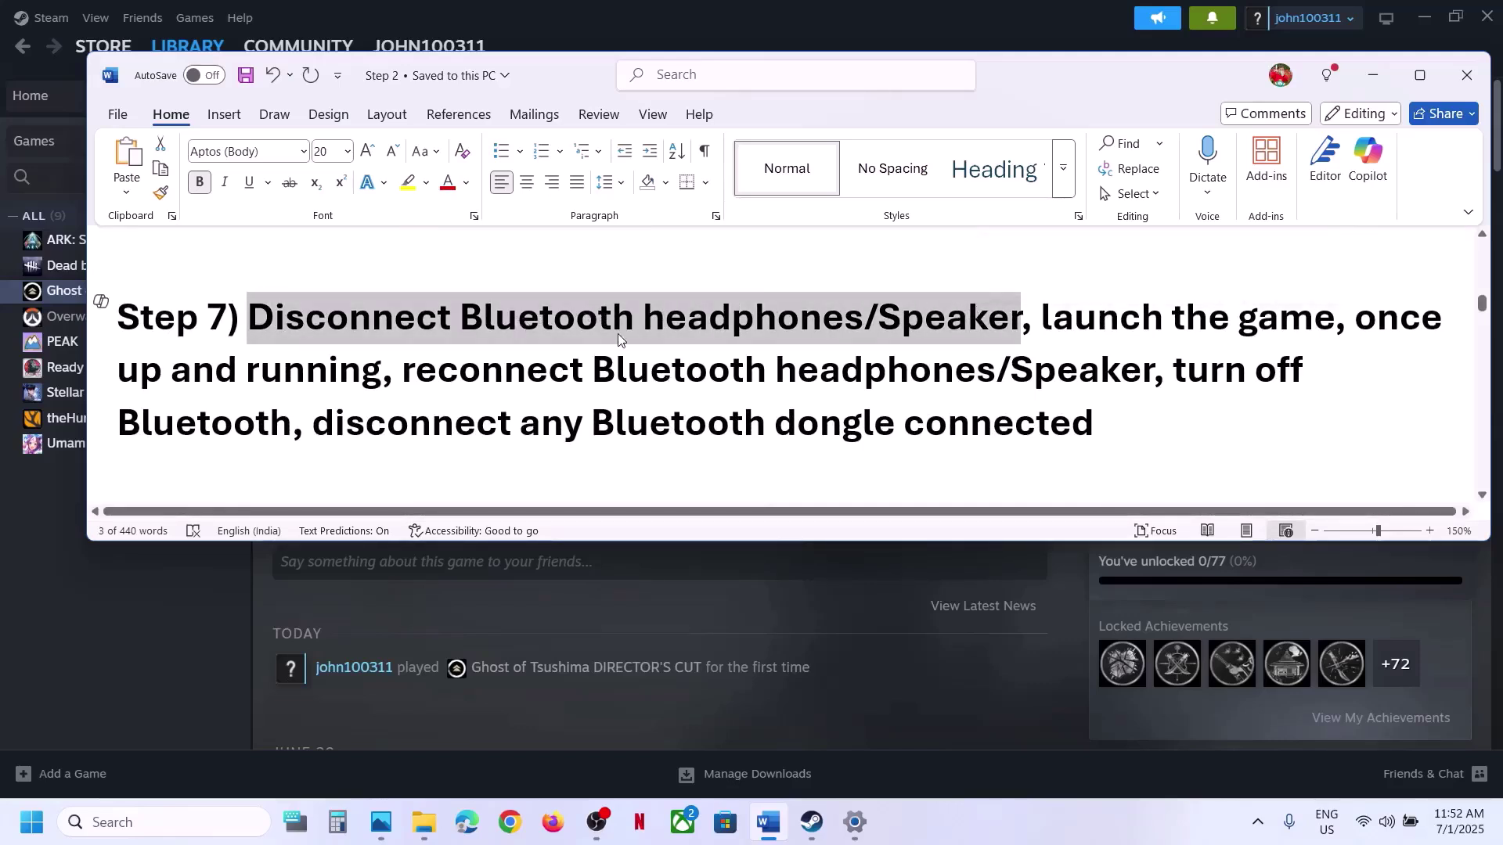
Highlight "Bluetooth headphones/Speaker" in Step 7 of the Word document and check the Windows quick settings.
{"action": "left_click", "coordinate": [515, 332]}
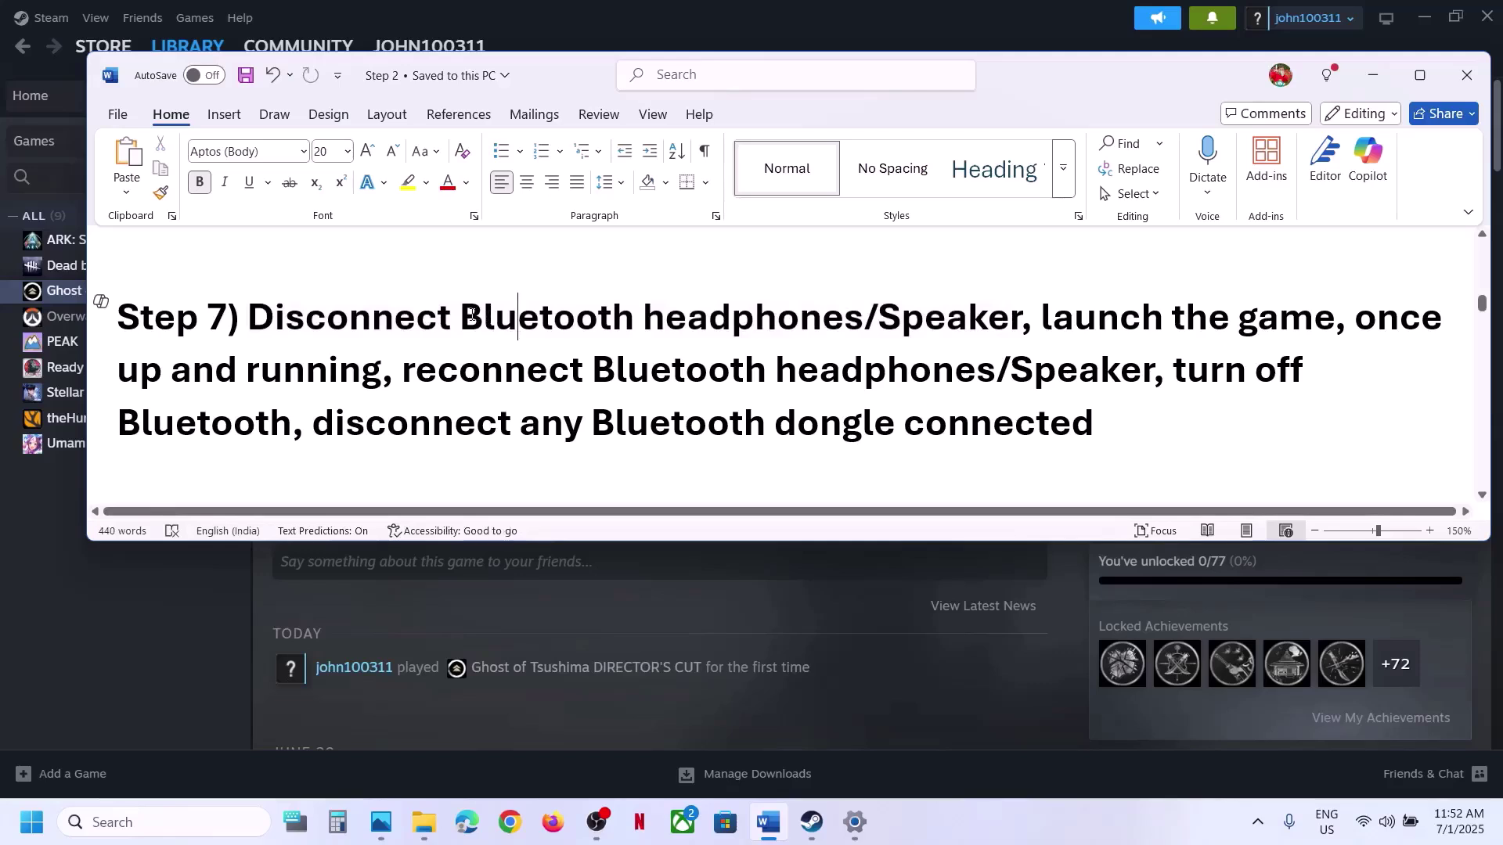
{"action": "left_click_drag", "start_coordinate": [472, 315], "coordinate": [914, 321]}
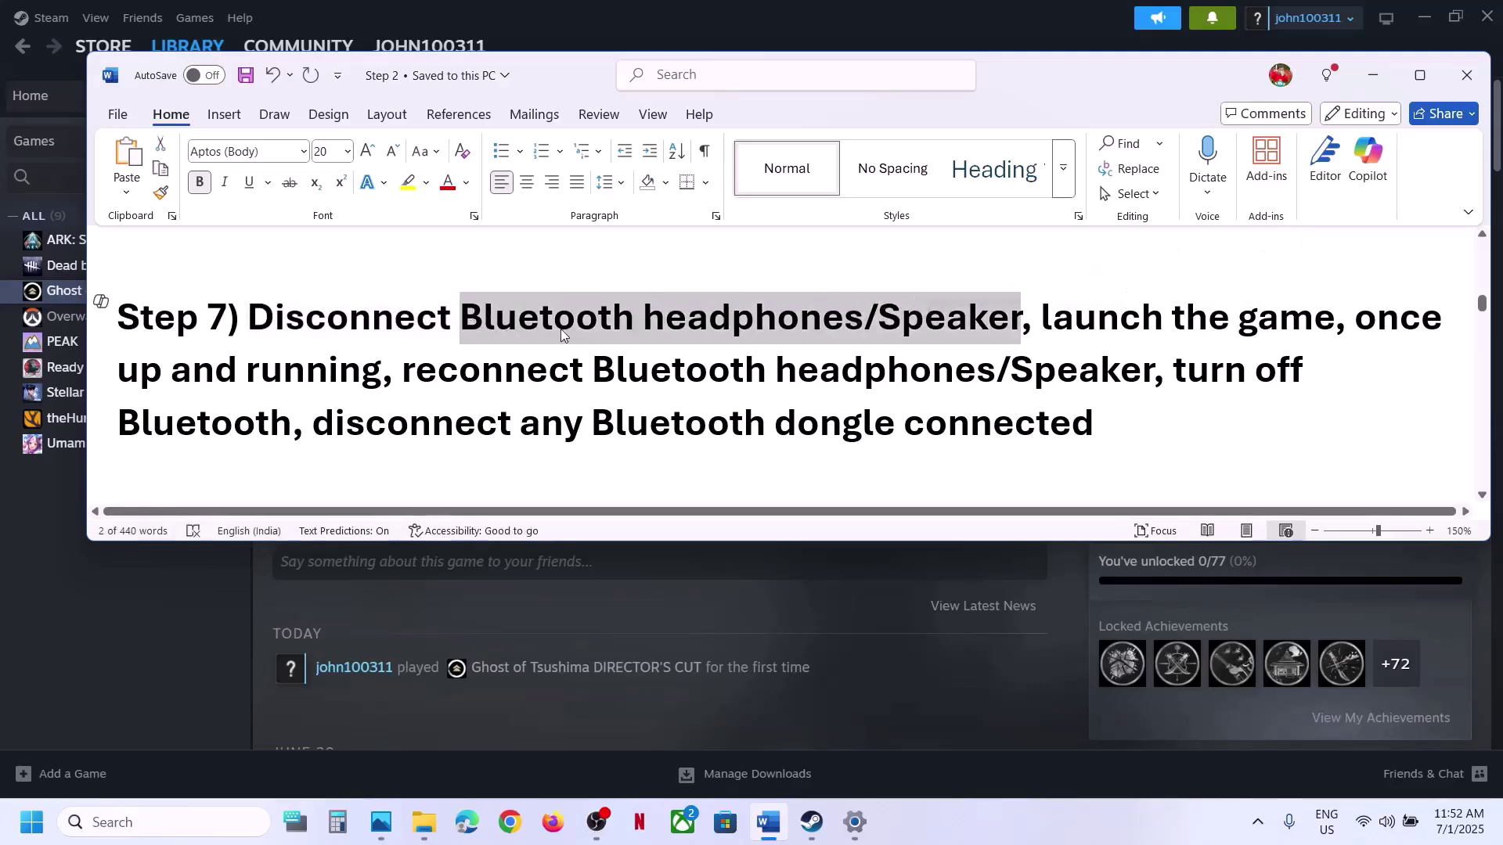
{"action": "left_click", "coordinate": [612, 333]}
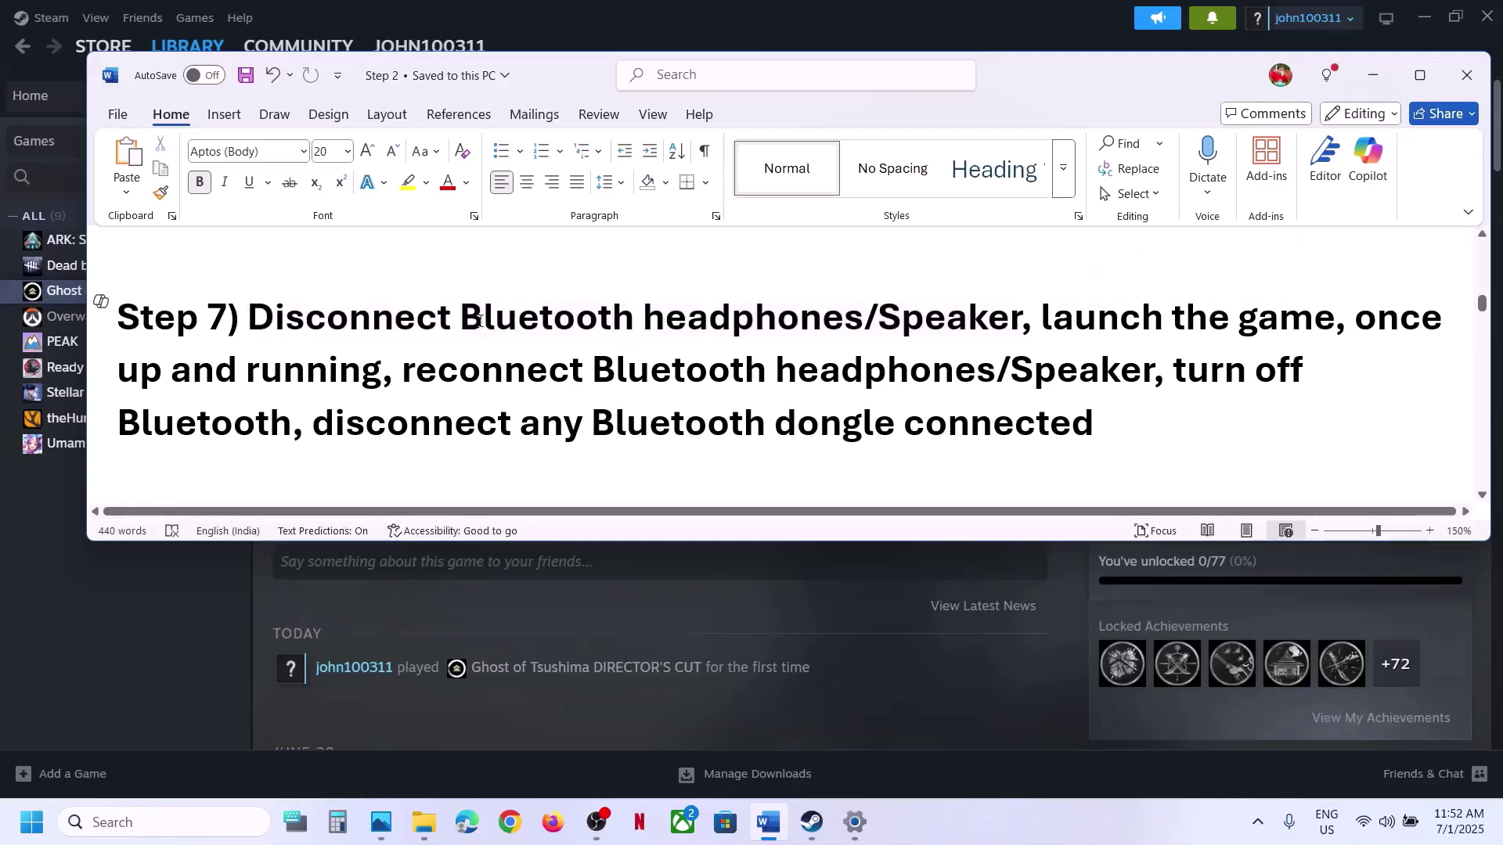
{"action": "left_click_drag", "start_coordinate": [480, 321], "coordinate": [1015, 321]}
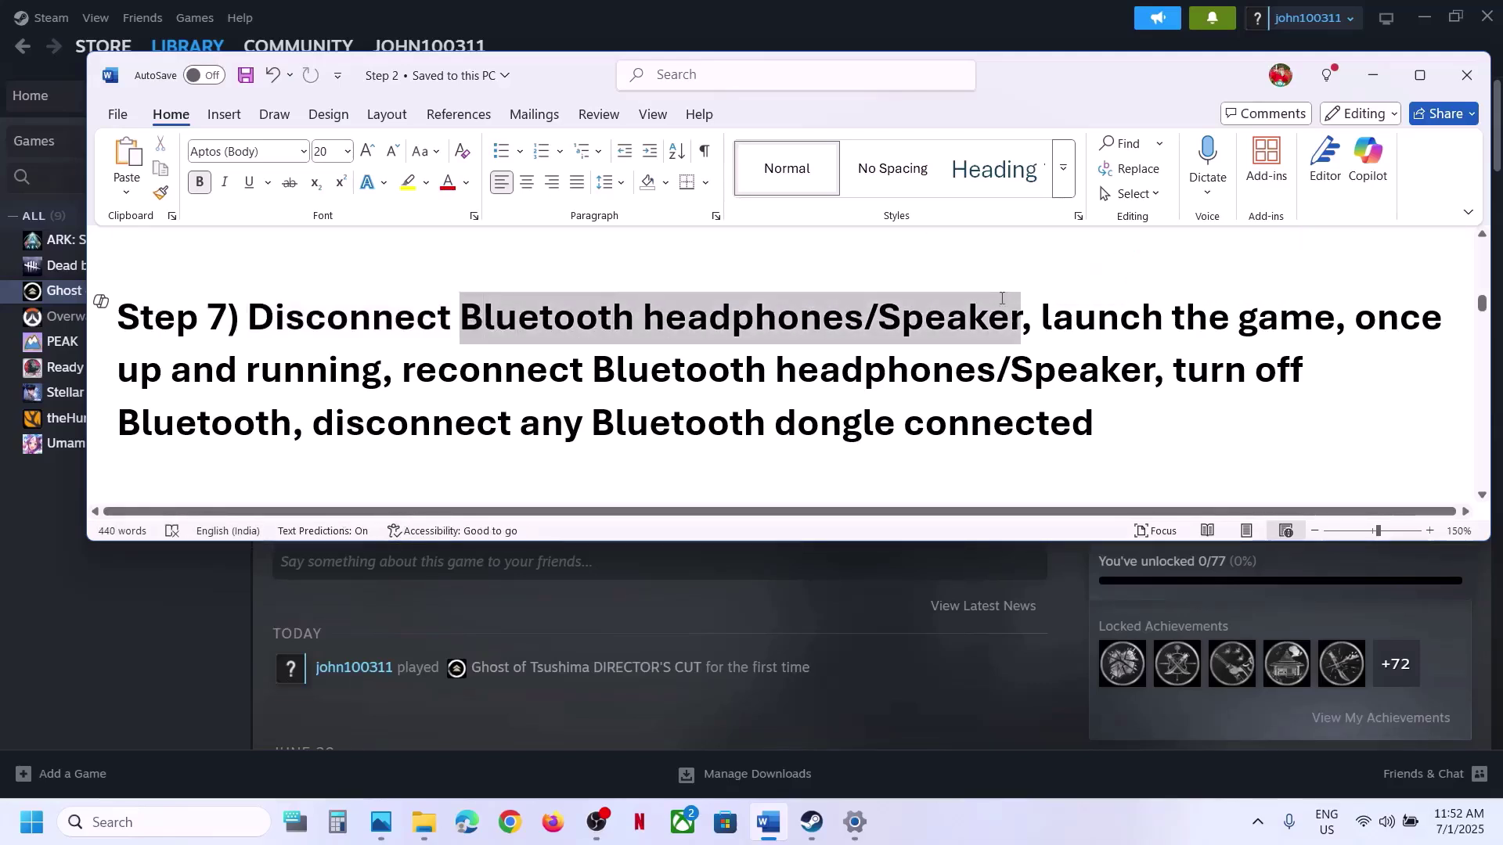
{"action": "left_click", "coordinate": [1388, 819]}
{"action": "left_click", "coordinate": [989, 809]}
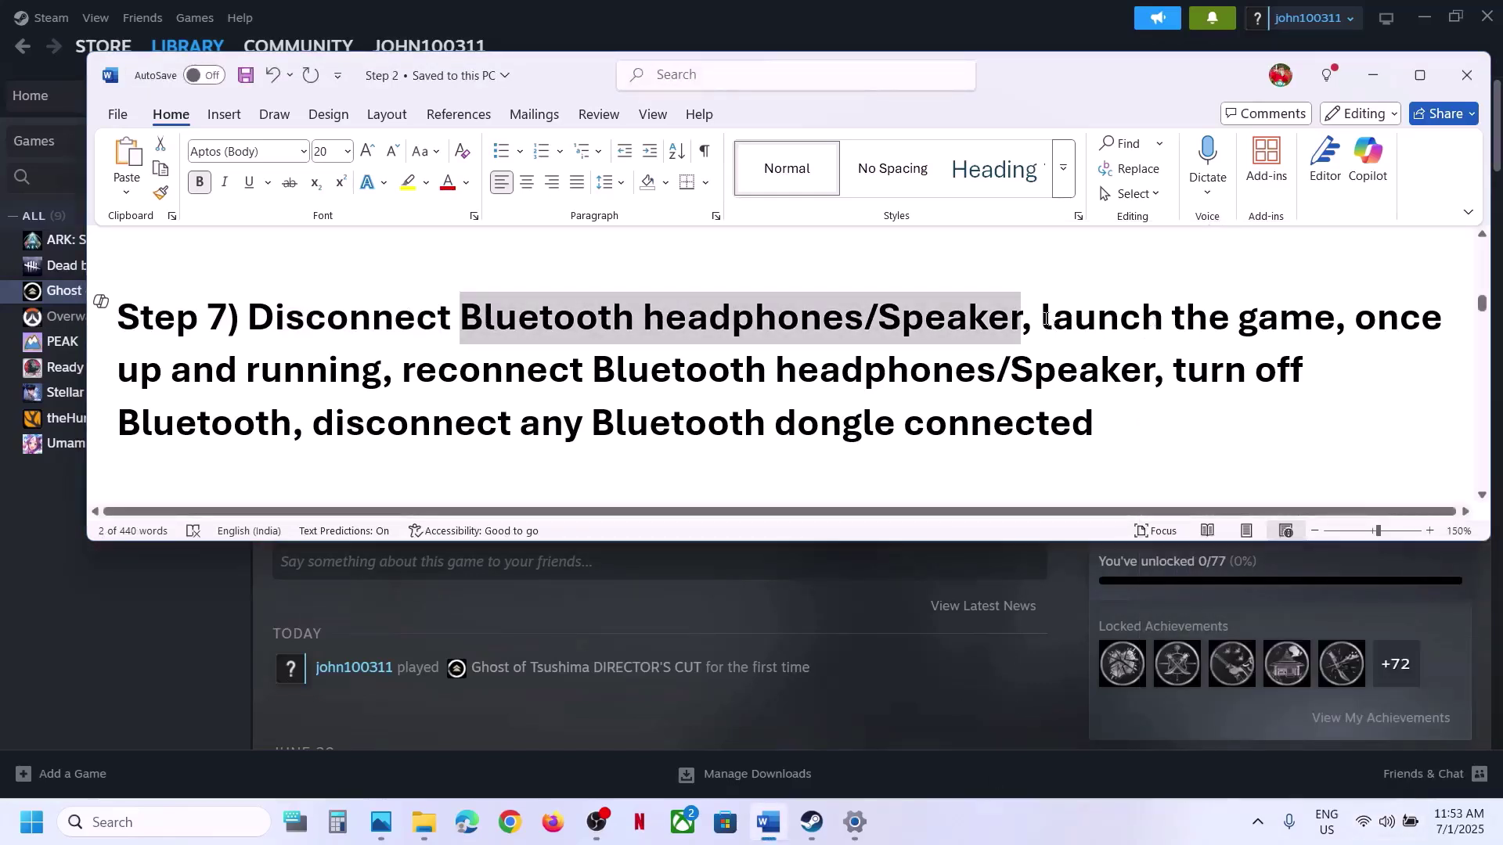
Highlight the Step 7 instructions to reconnect the Bluetooth headphones and to turn off Bluetooth.
{"action": "left_click_drag", "start_coordinate": [1046, 318], "coordinate": [833, 387]}
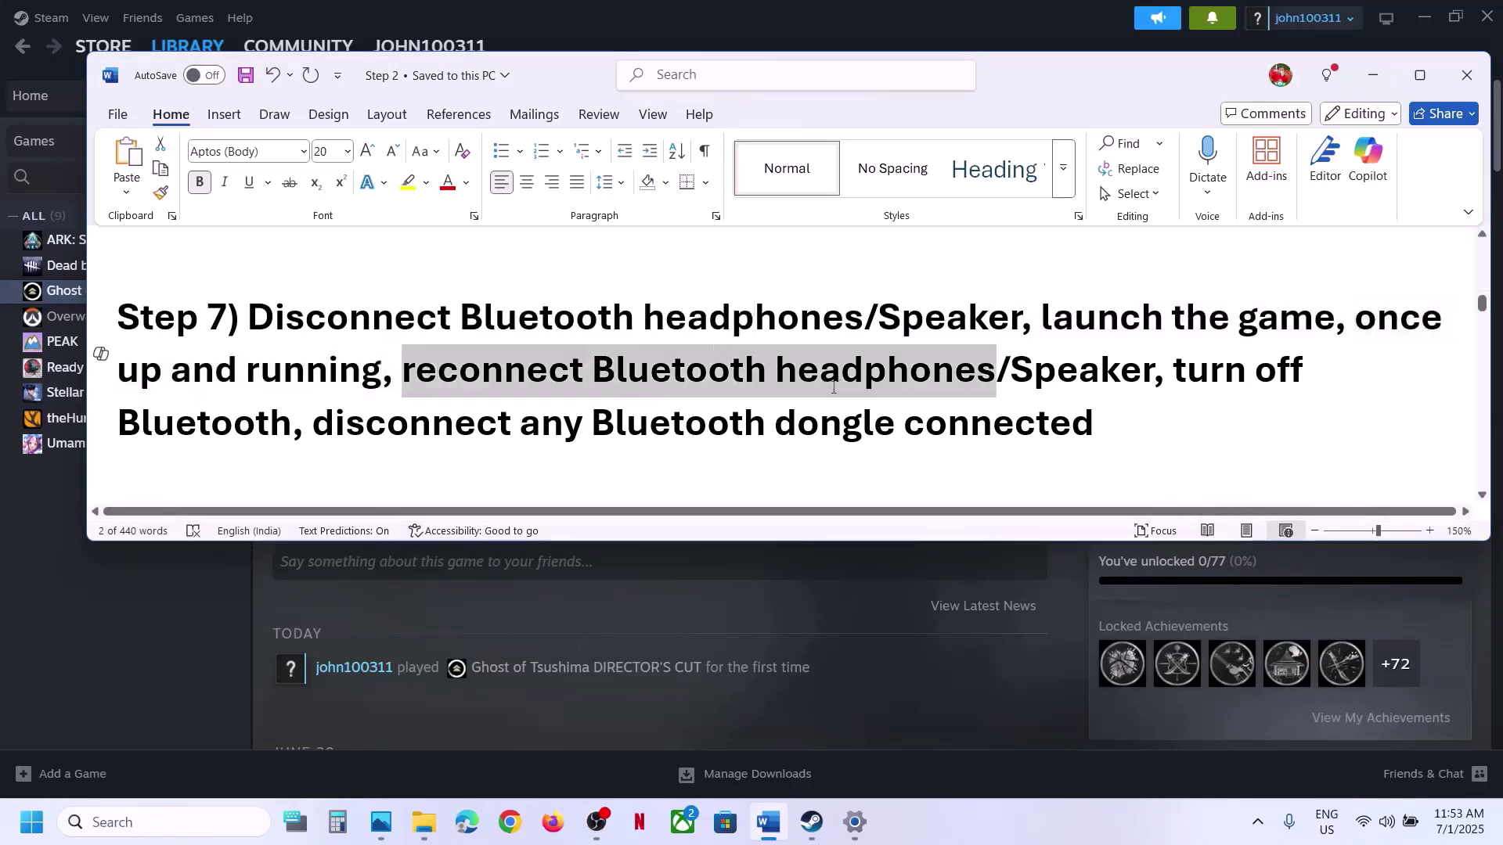
{"action": "left_click_drag", "start_coordinate": [978, 366], "coordinate": [1008, 368]}
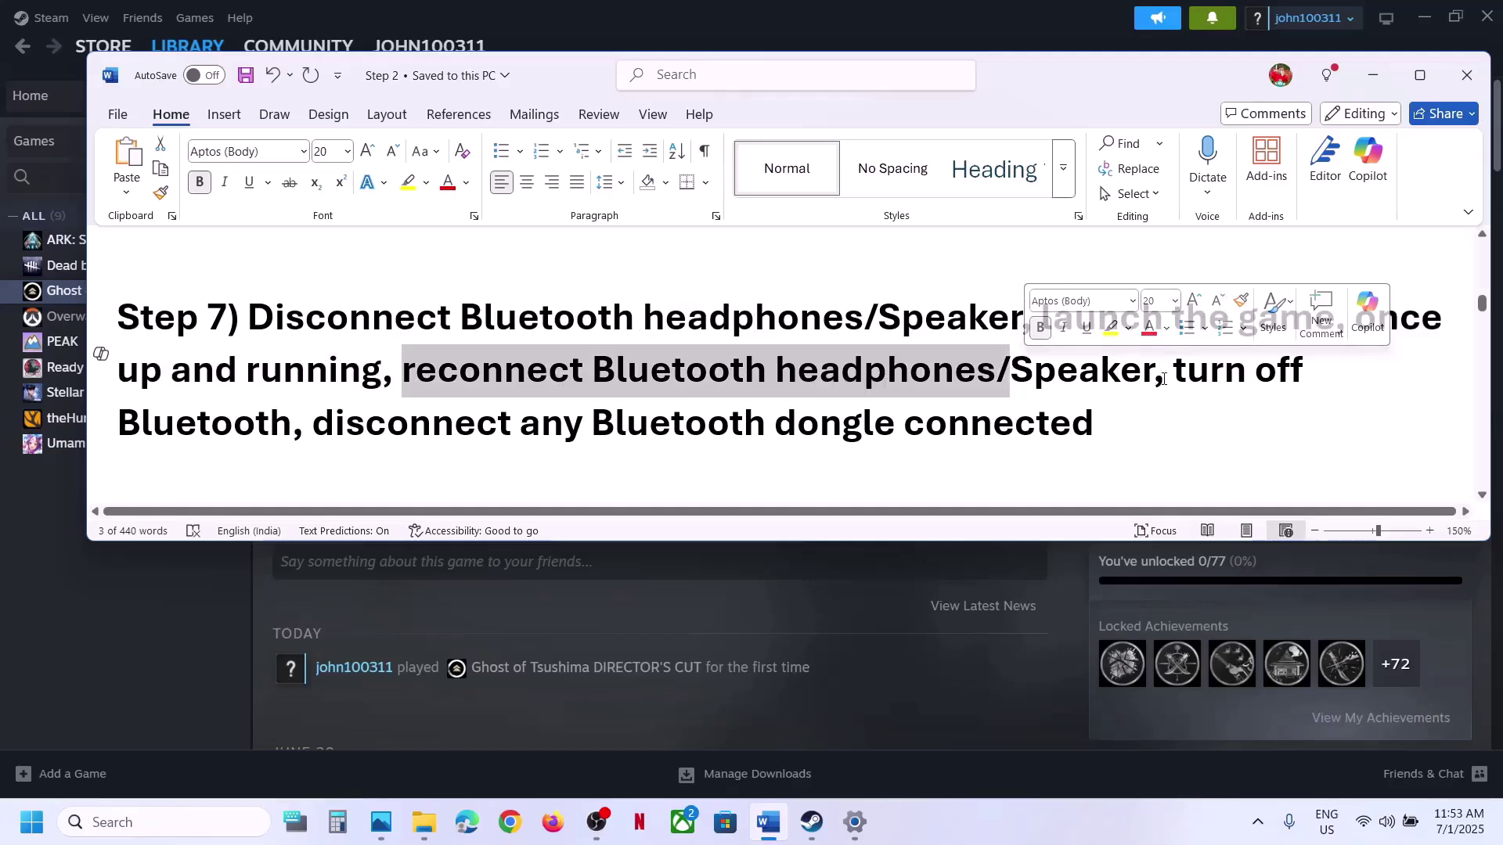
{"action": "left_click_drag", "start_coordinate": [1165, 379], "coordinate": [266, 432]}
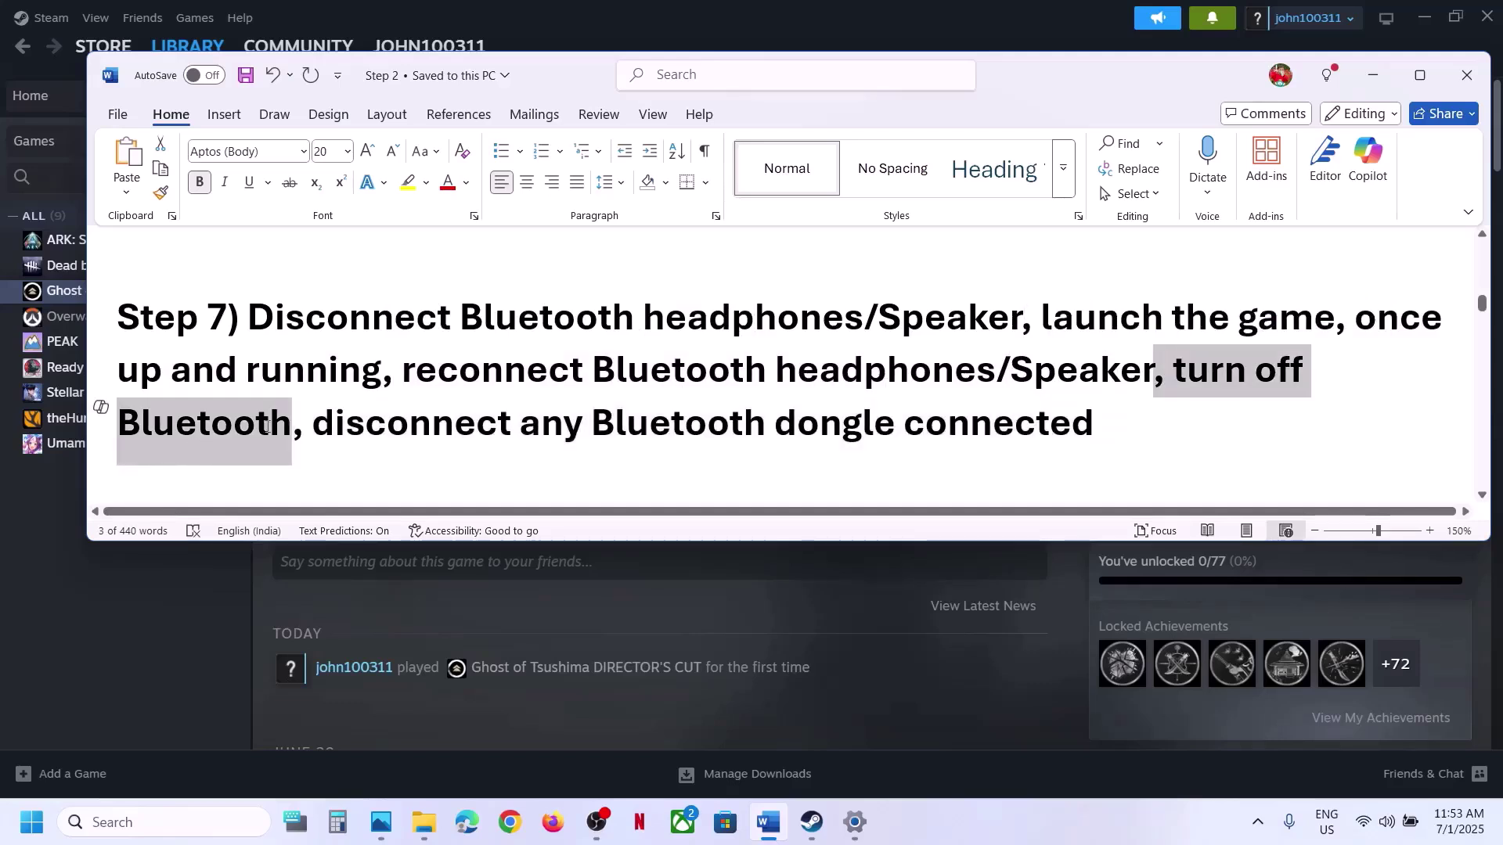
Check the Bluetooth toggle in the Windows quick settings and highlight Step 7's instruction to disconnect any Bluetooth dongle.
{"action": "left_click", "coordinate": [1386, 822]}
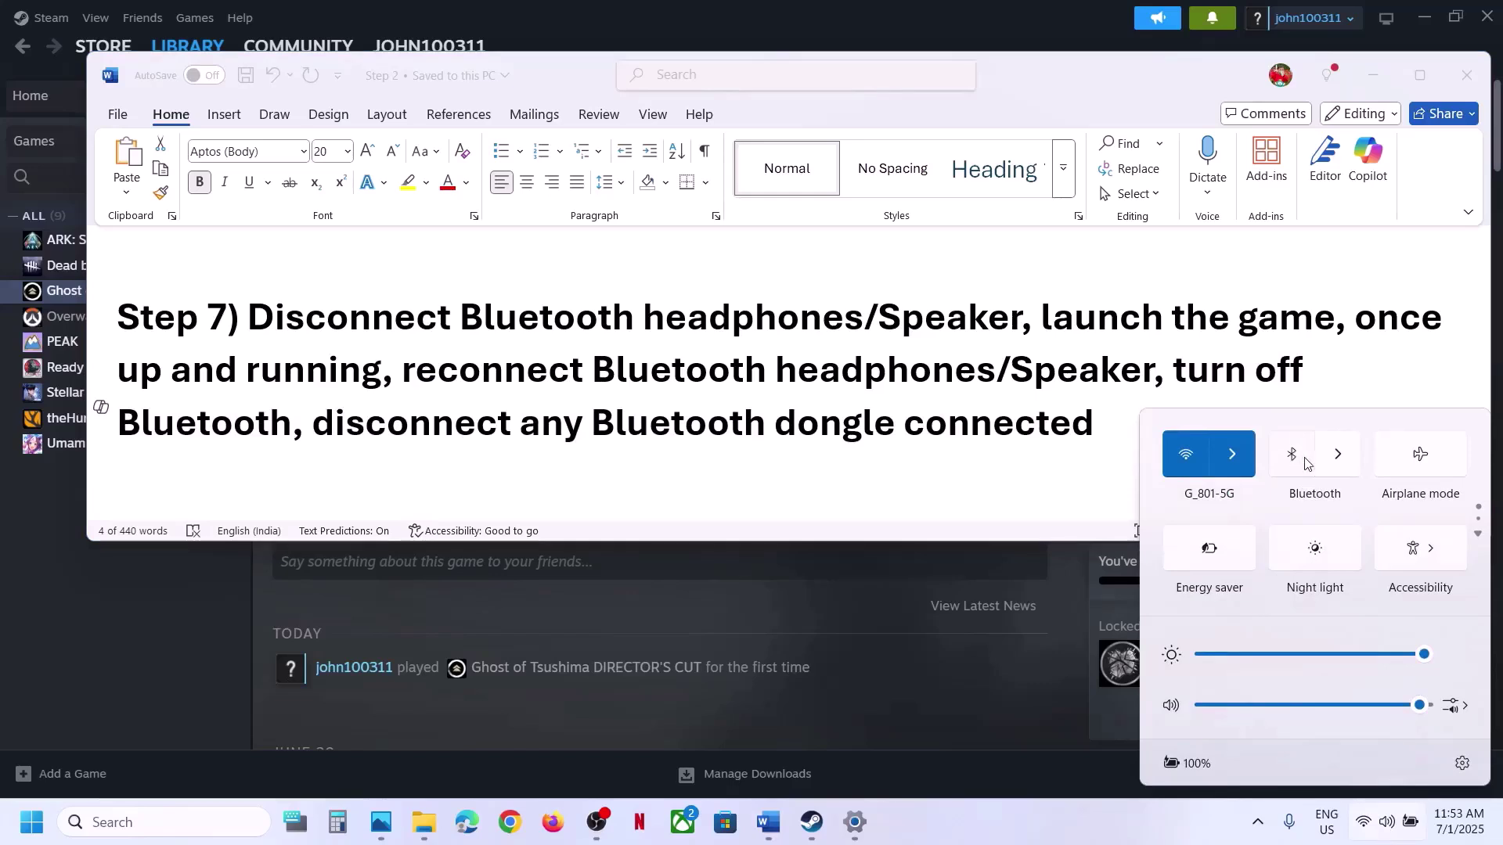
{"action": "left_click", "coordinate": [551, 398]}
{"action": "left_click_drag", "start_coordinate": [357, 425], "coordinate": [1094, 427]}
{"action": "left_click", "coordinate": [644, 361]}
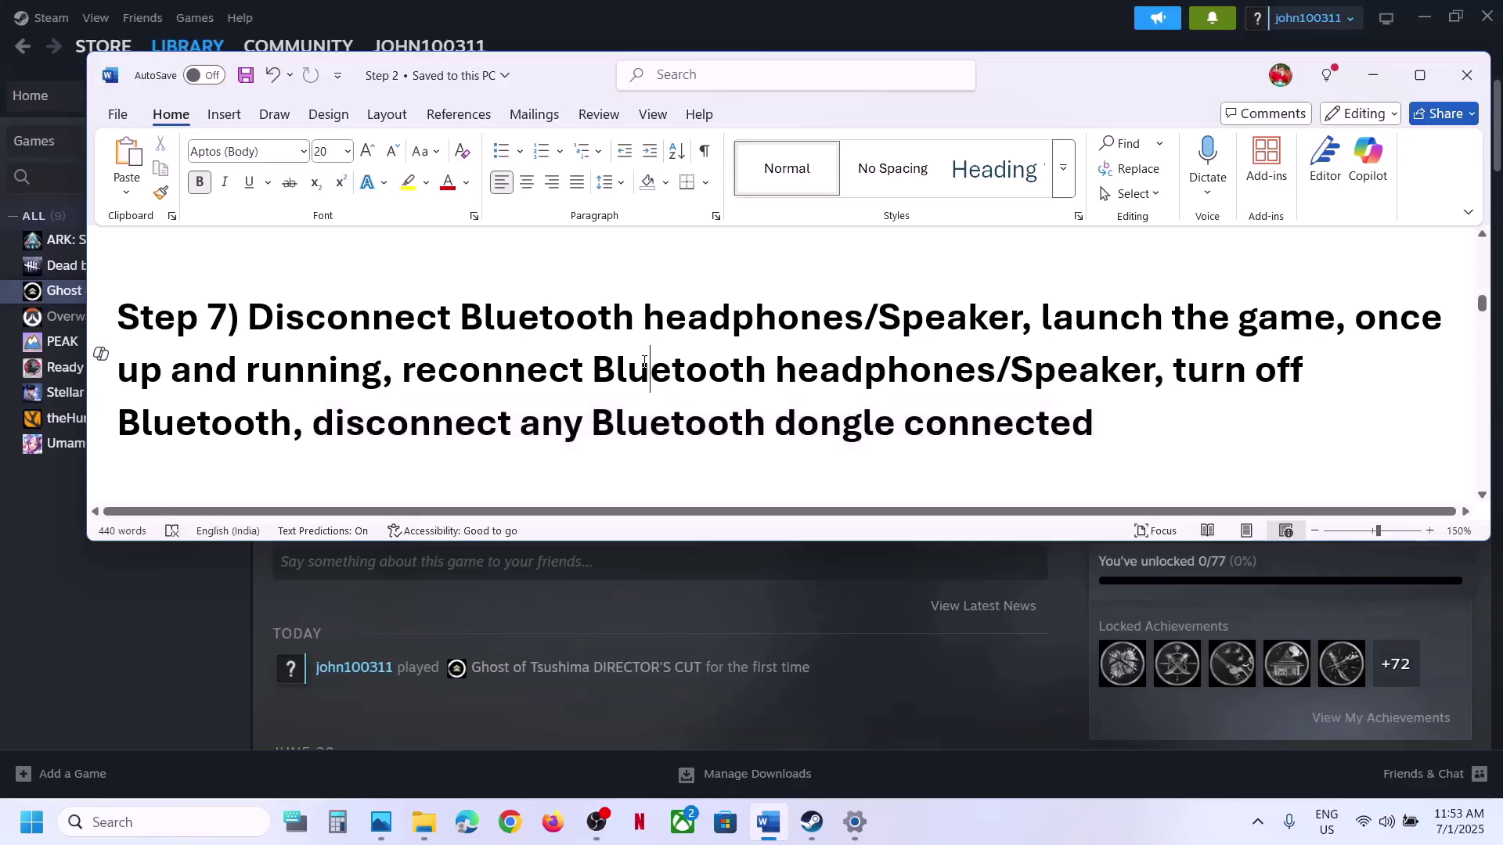
Highlight "Run the game from the game installation folder" in Step 8 of the Word document.
{"action": "scroll", "coordinate": [645, 361], "scroll_direction": "down", "scroll_amount": 3}
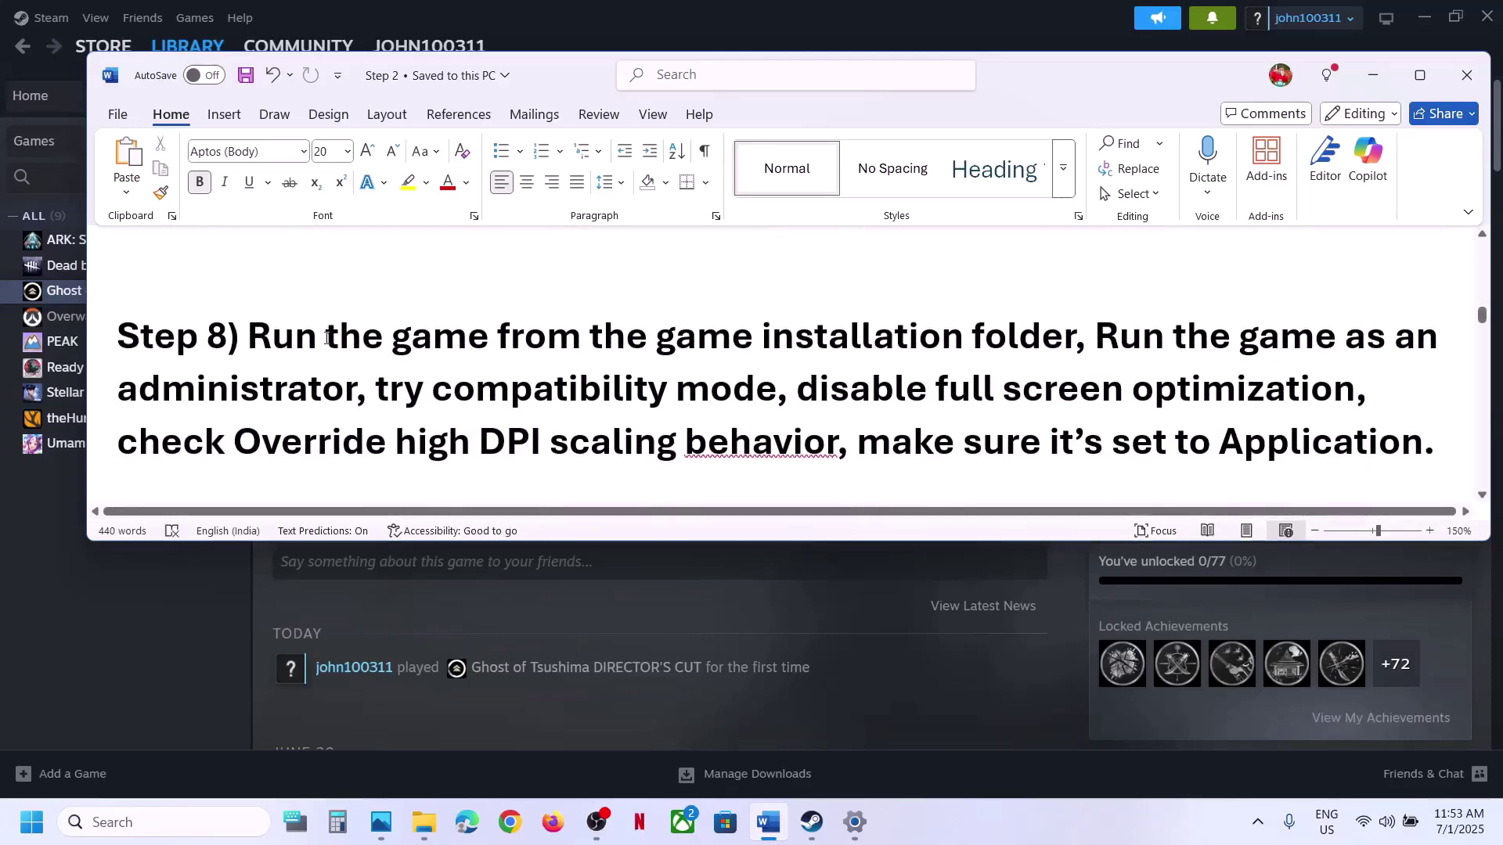
{"action": "left_click_drag", "start_coordinate": [248, 338], "coordinate": [1067, 351]}
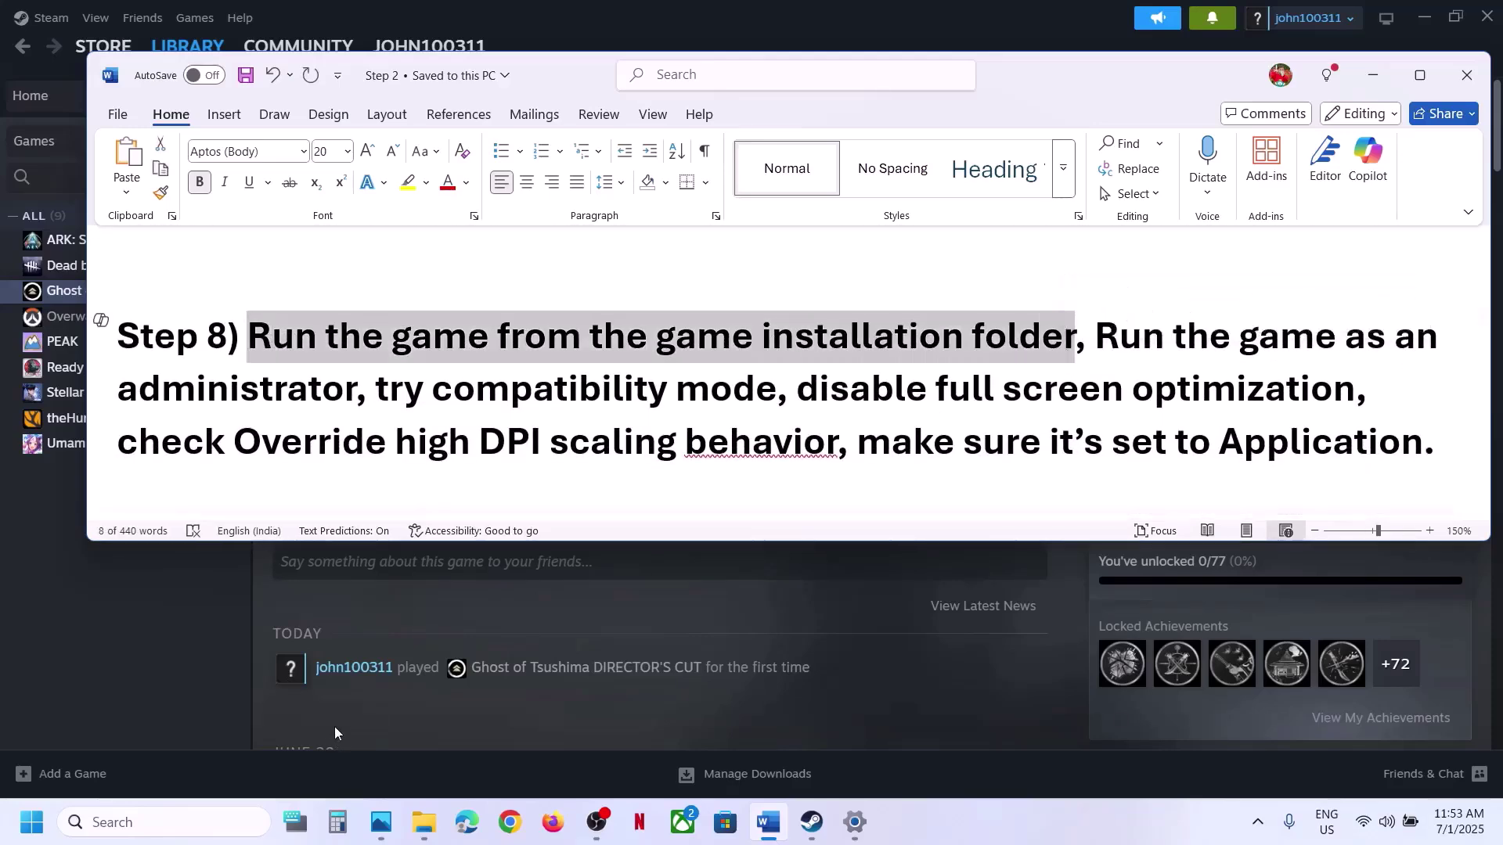
Switch to Steam and browse the local files of Ghost of Tsushima DIRECTOR'S CUT from the library.
{"action": "left_click", "coordinate": [213, 628]}
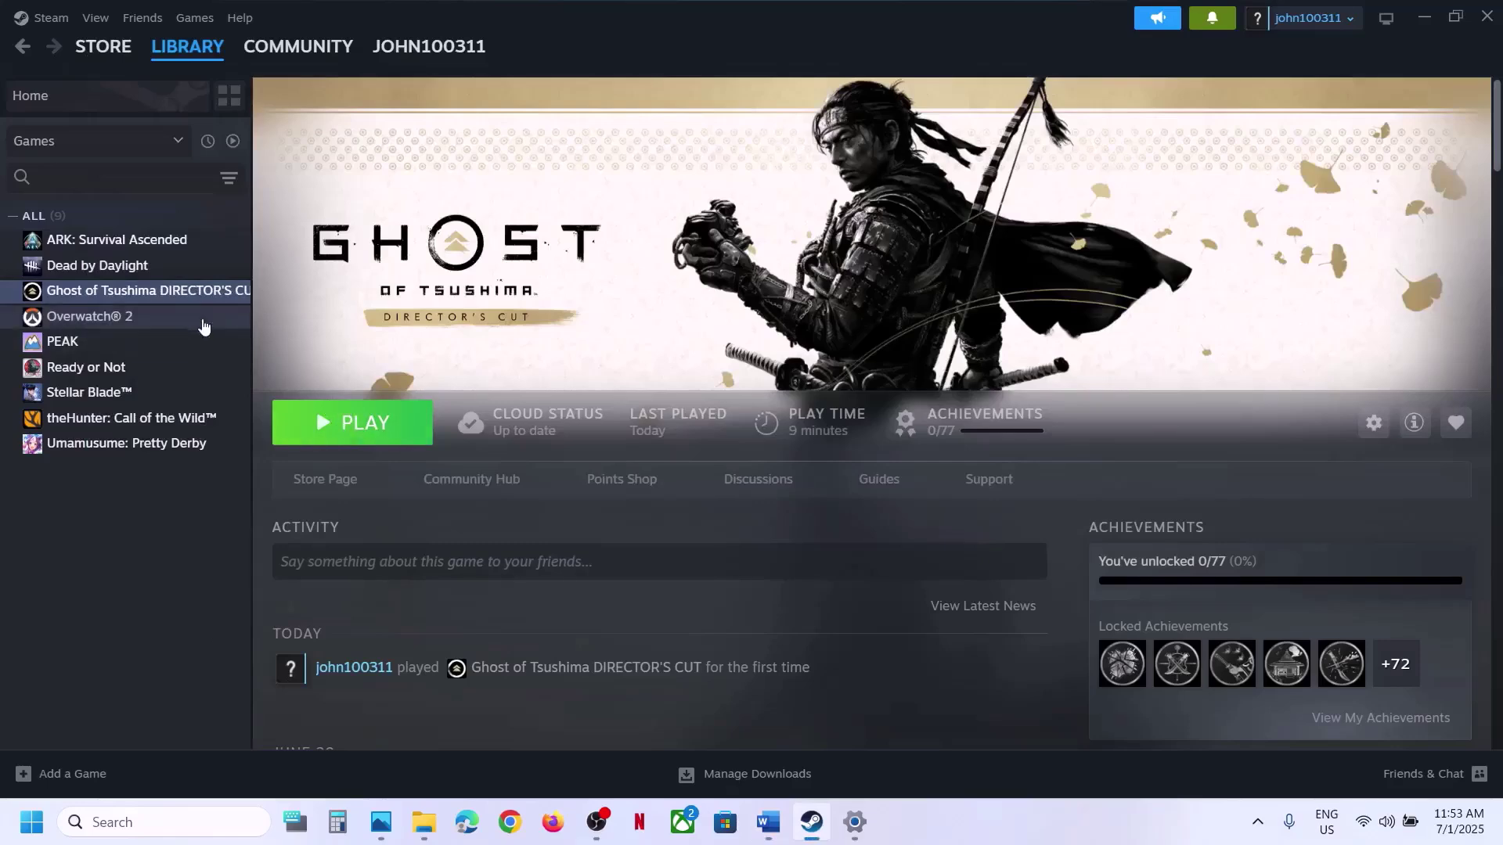
{"action": "right_click", "coordinate": [197, 296]}
{"action": "mouse_move", "coordinate": [256, 411]}
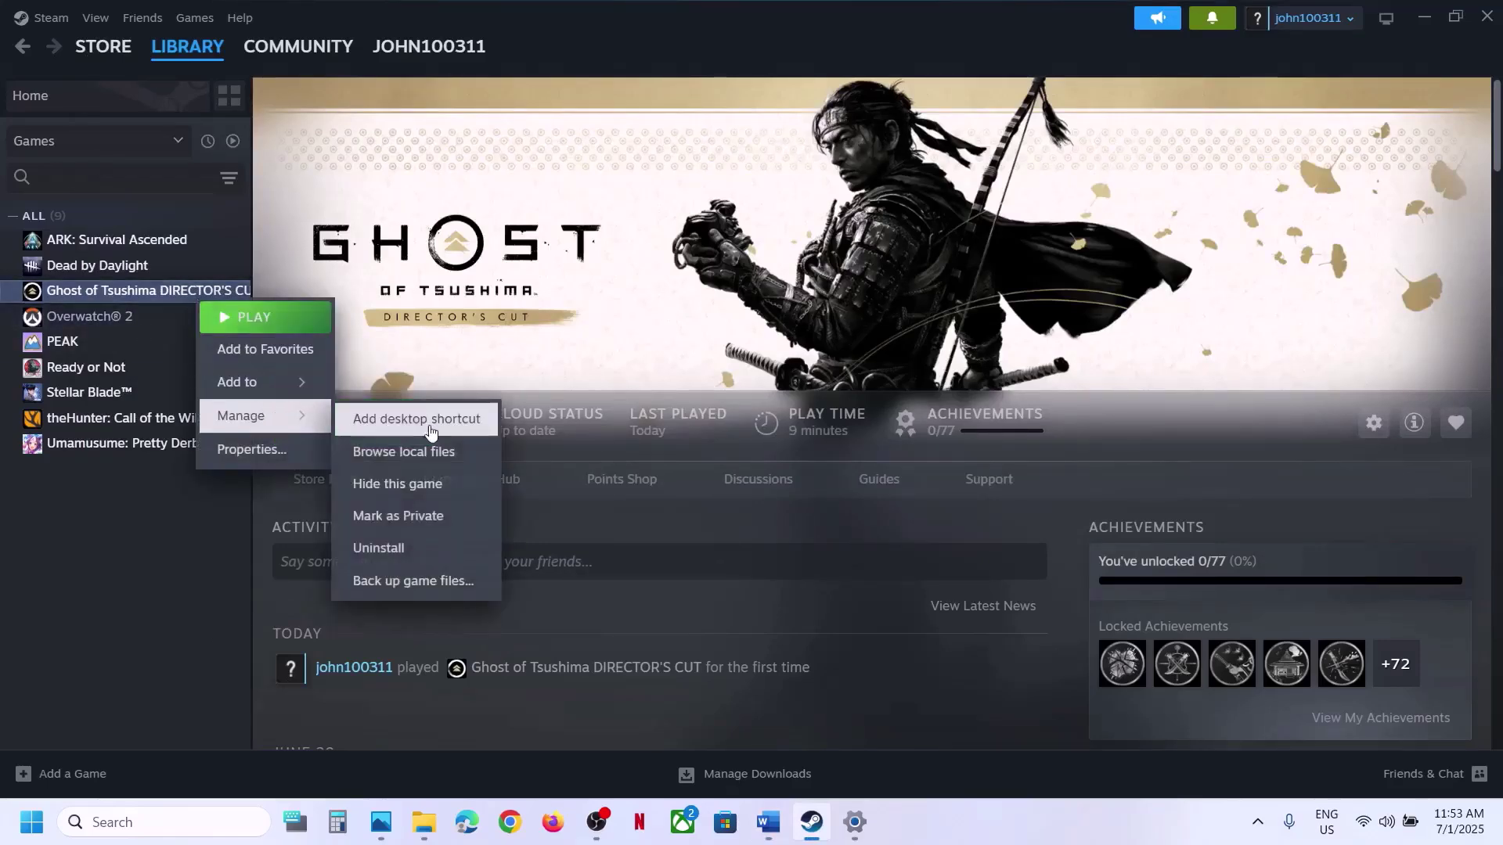
{"action": "left_click", "coordinate": [414, 448]}
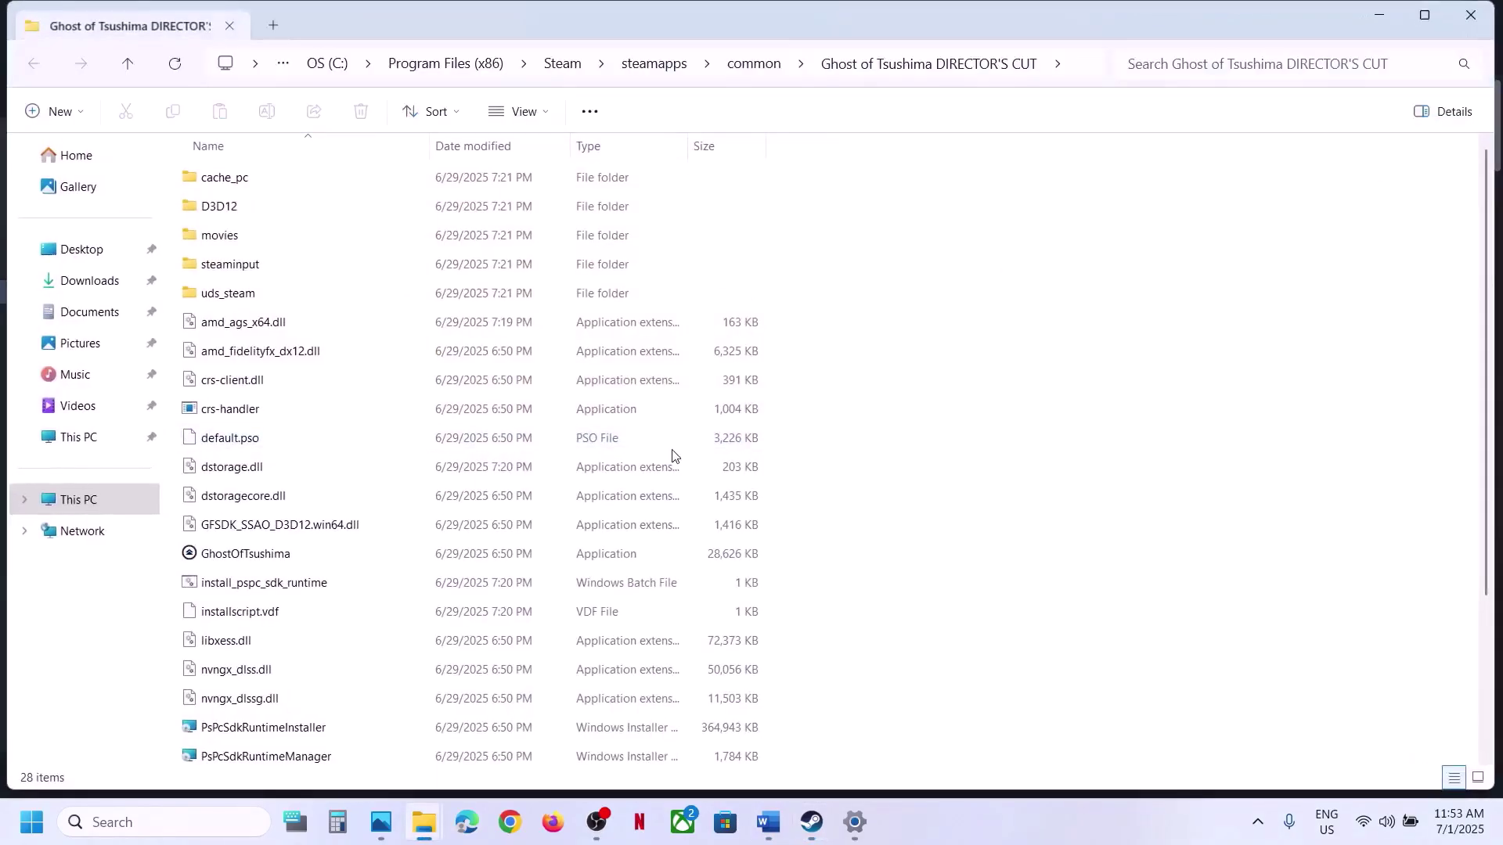
Set the GhostOfTsushima application to run as an administrator in its compatibility properties and apply the change.
{"action": "left_click", "coordinate": [261, 562]}
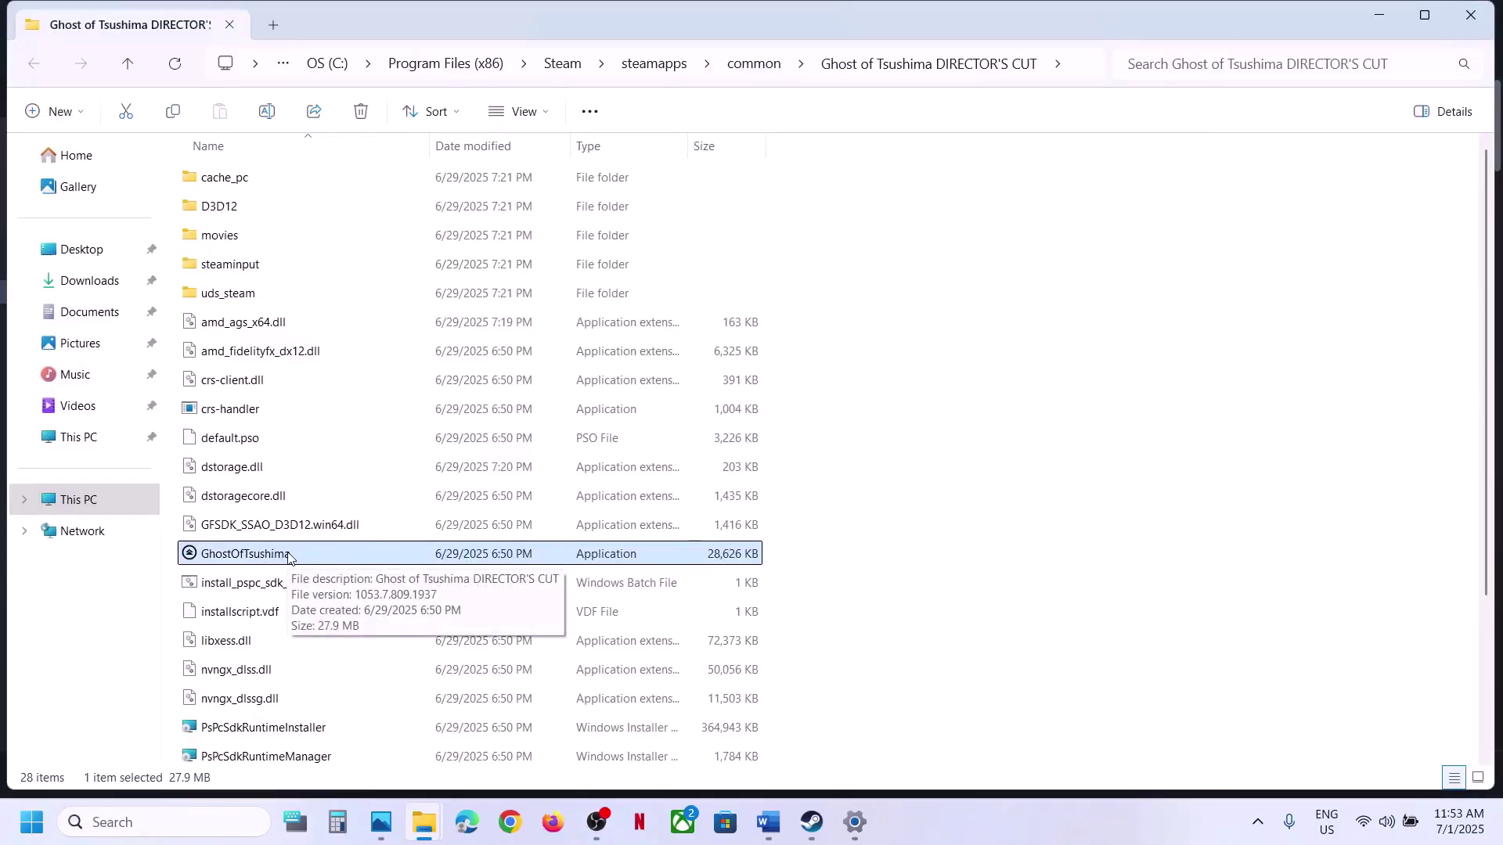
{"action": "right_click", "coordinate": [287, 558]}
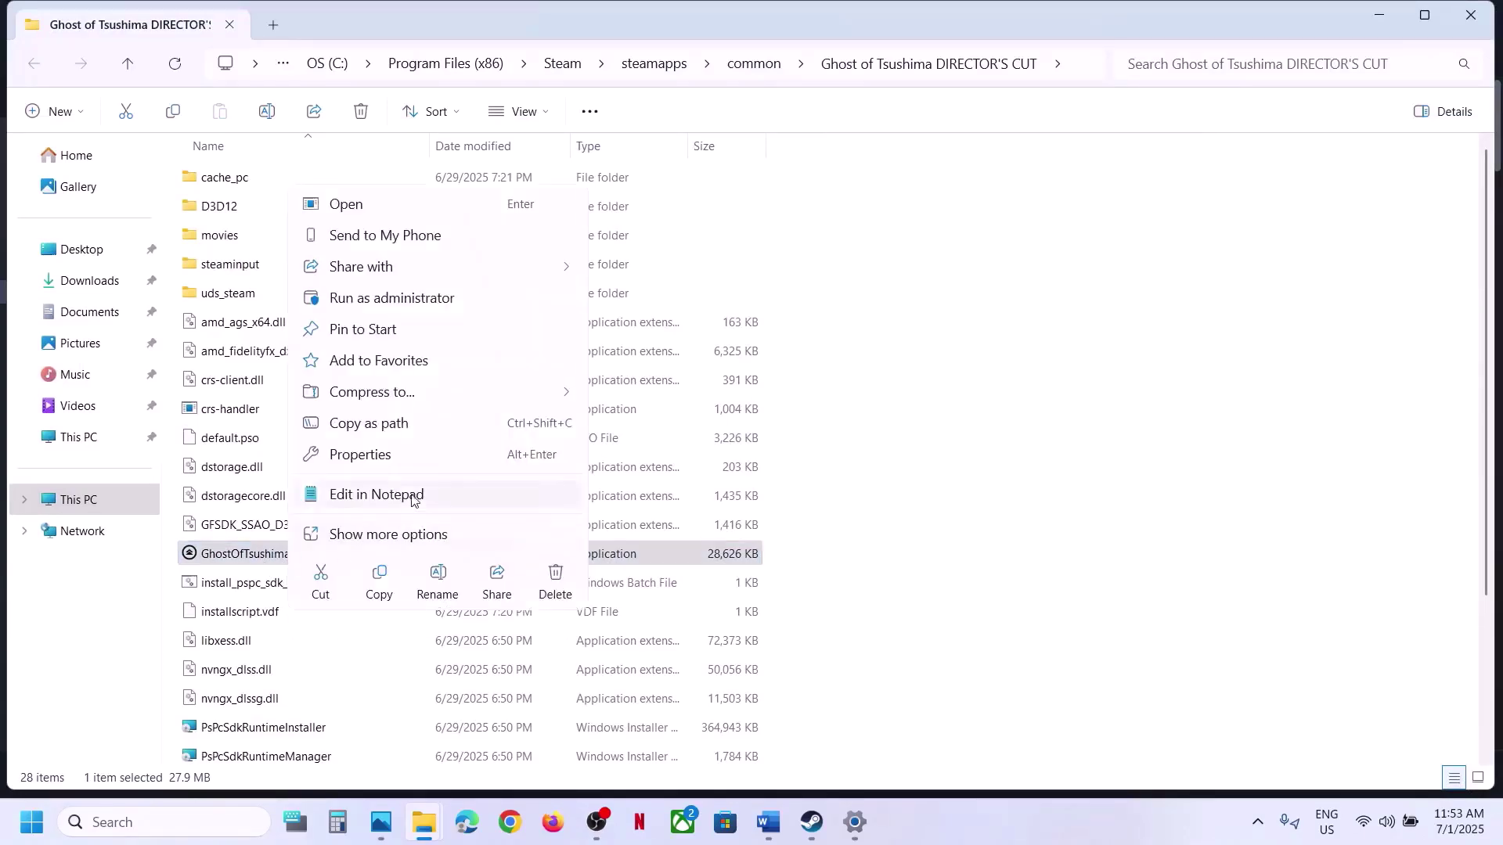
{"action": "left_click", "coordinate": [368, 455]}
{"action": "left_click", "coordinate": [481, 310]}
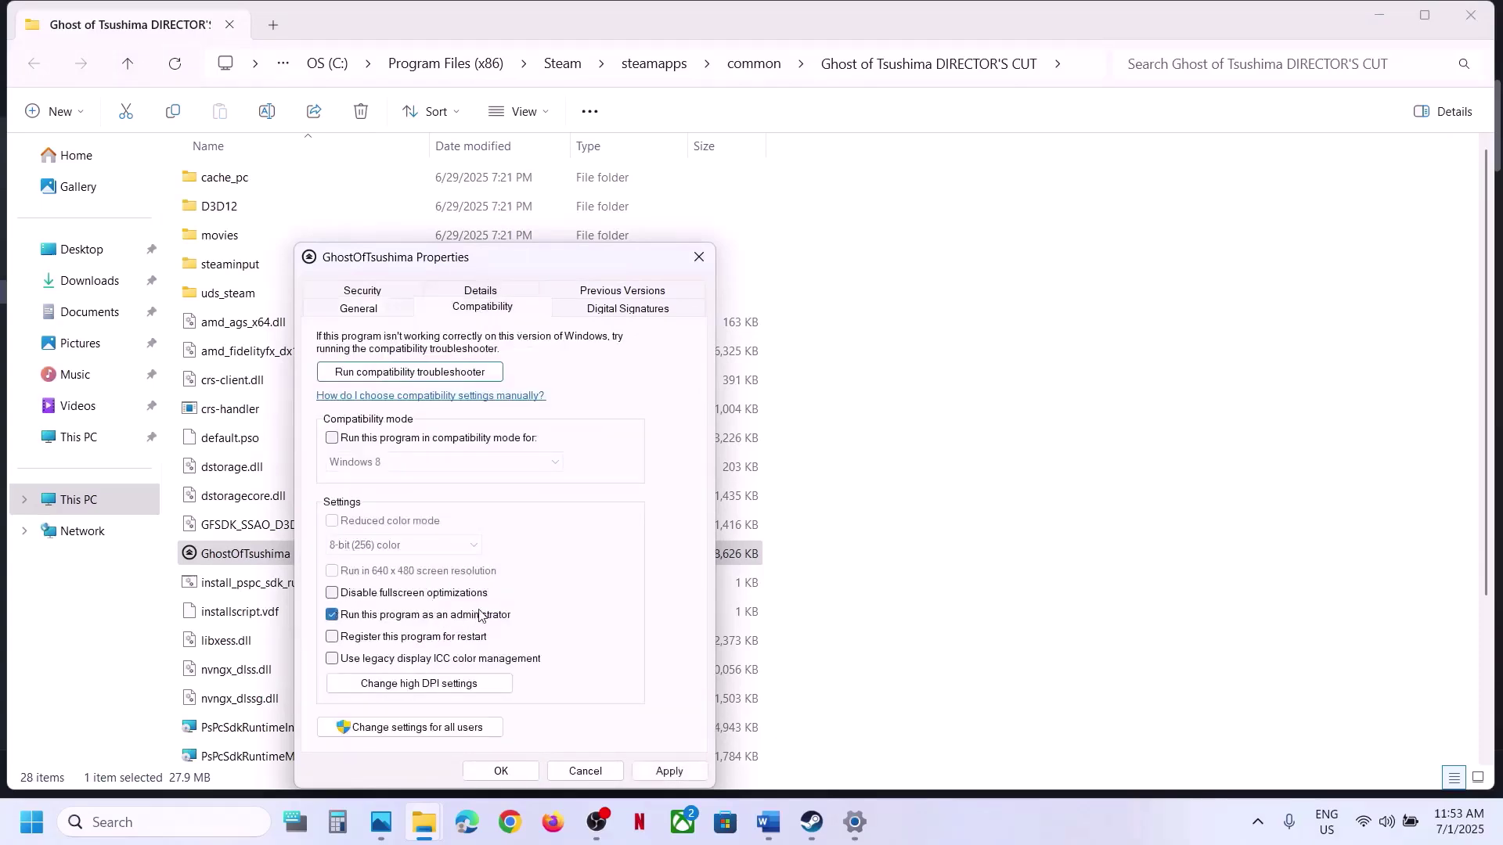
{"action": "left_click", "coordinate": [670, 771]}
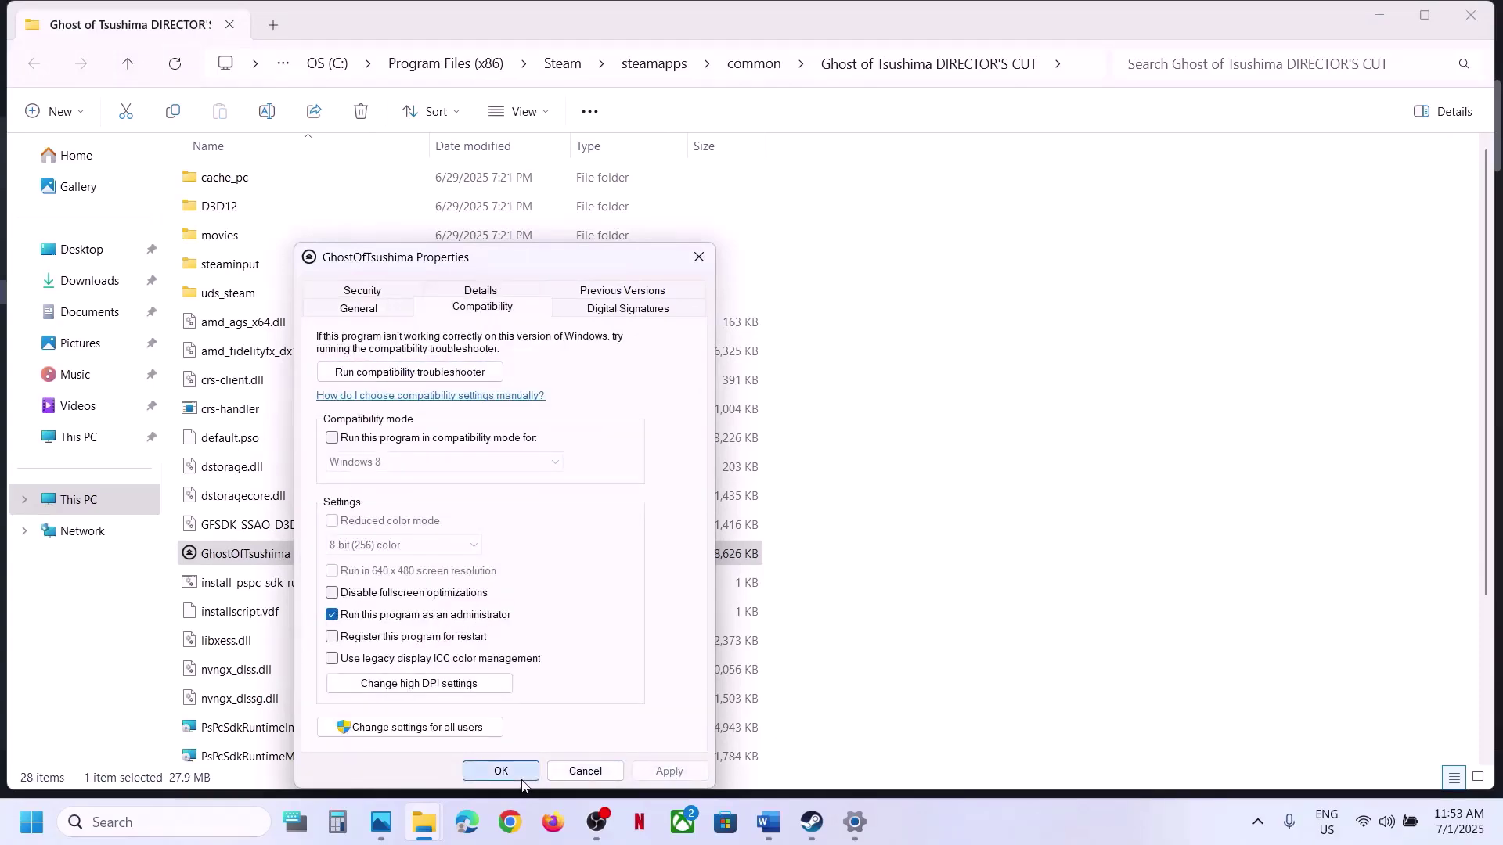
{"action": "left_click", "coordinate": [501, 771]}
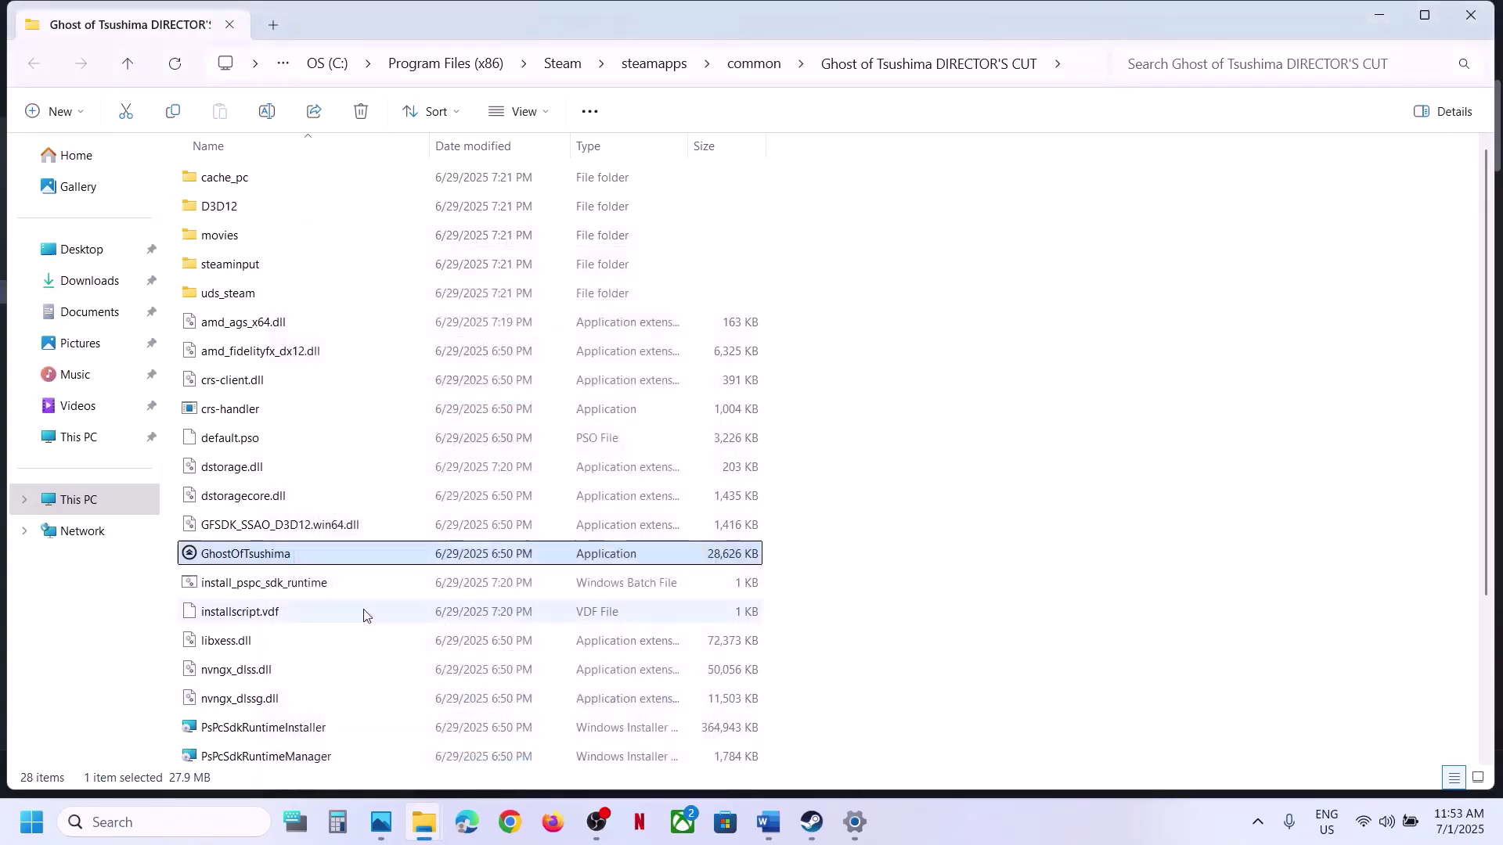
Enable compatibility mode for Windows 8 in the GhostOfTsushima application's properties and apply it.
{"action": "right_click", "coordinate": [302, 566]}
{"action": "left_click", "coordinate": [436, 463]}
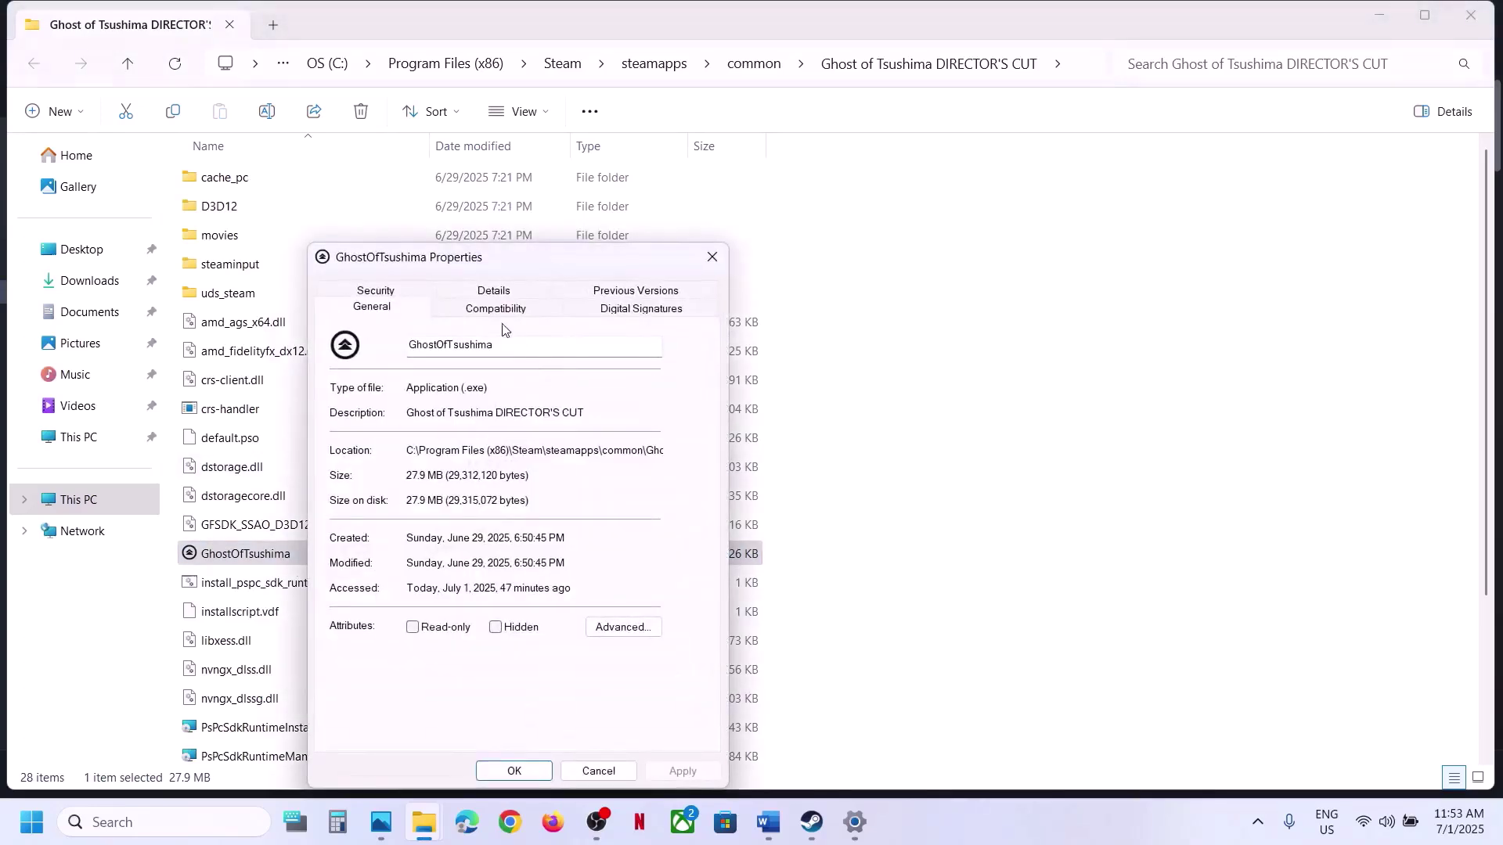
{"action": "left_click", "coordinate": [497, 312]}
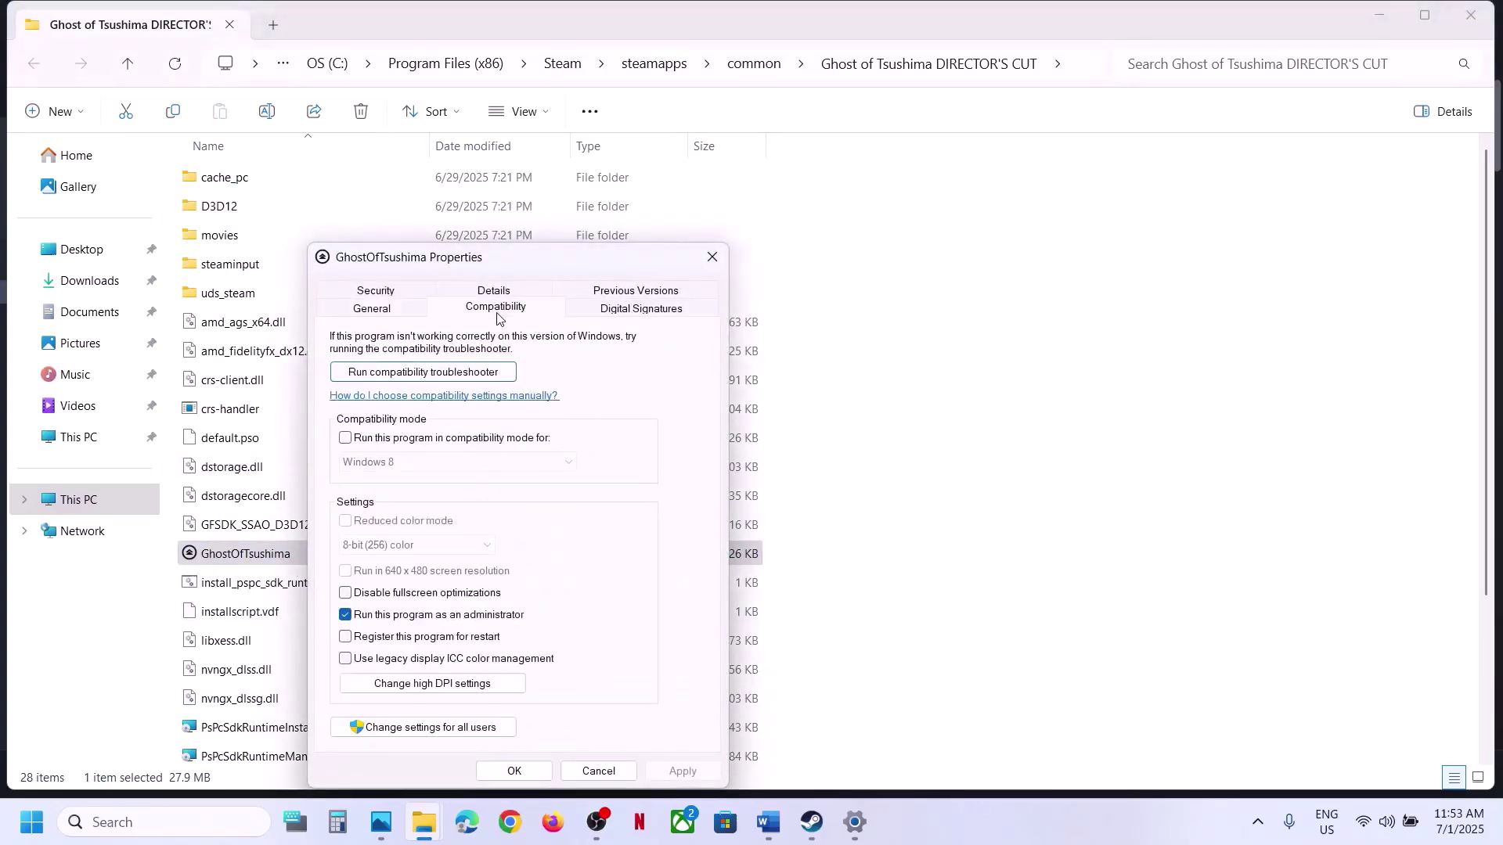
{"action": "left_click", "coordinate": [344, 437]}
{"action": "left_click", "coordinate": [682, 771]}
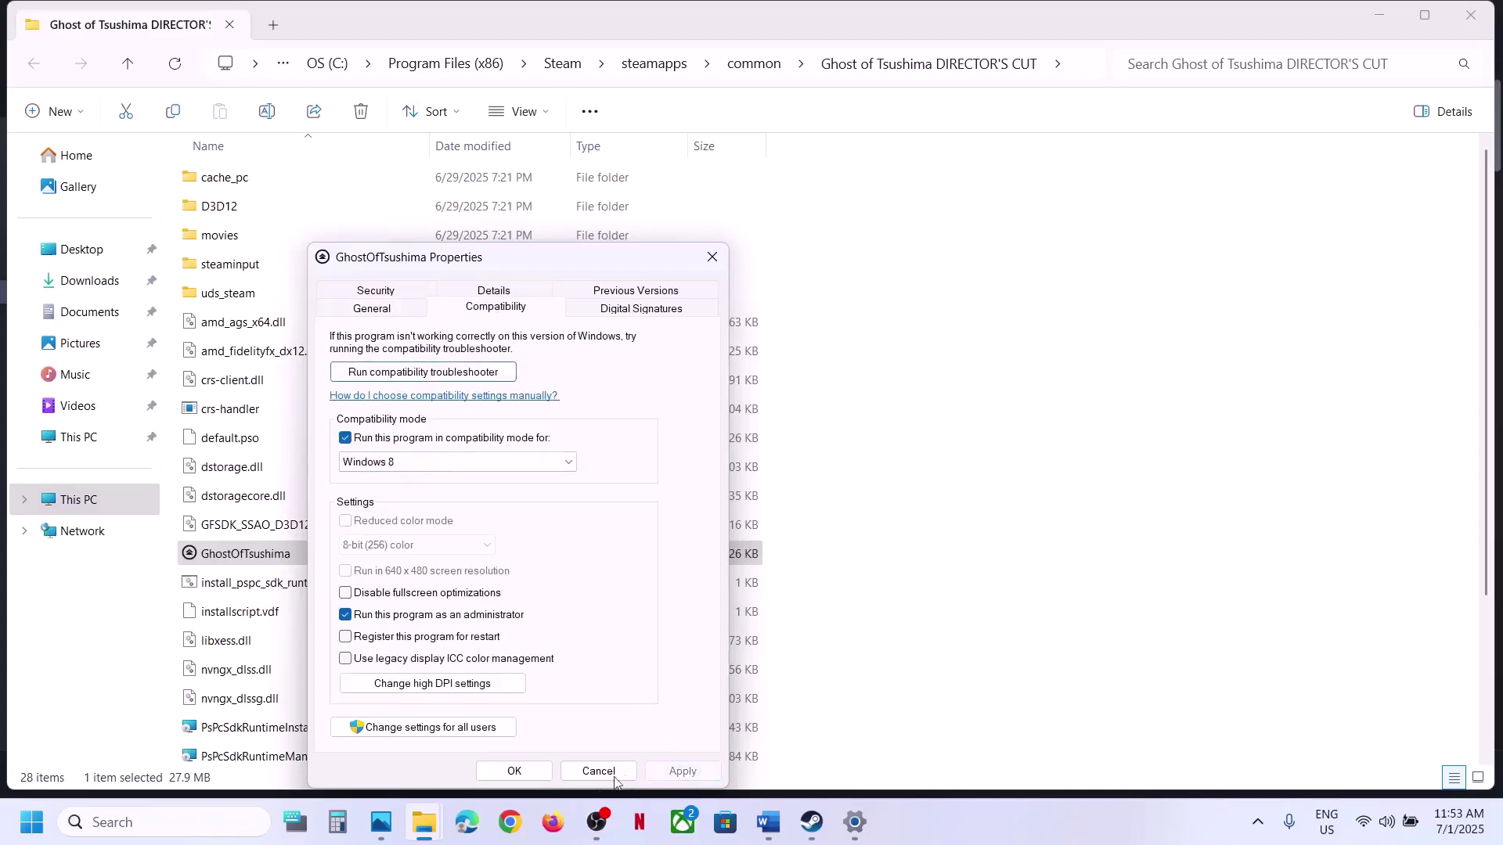
{"action": "left_click", "coordinate": [514, 772]}
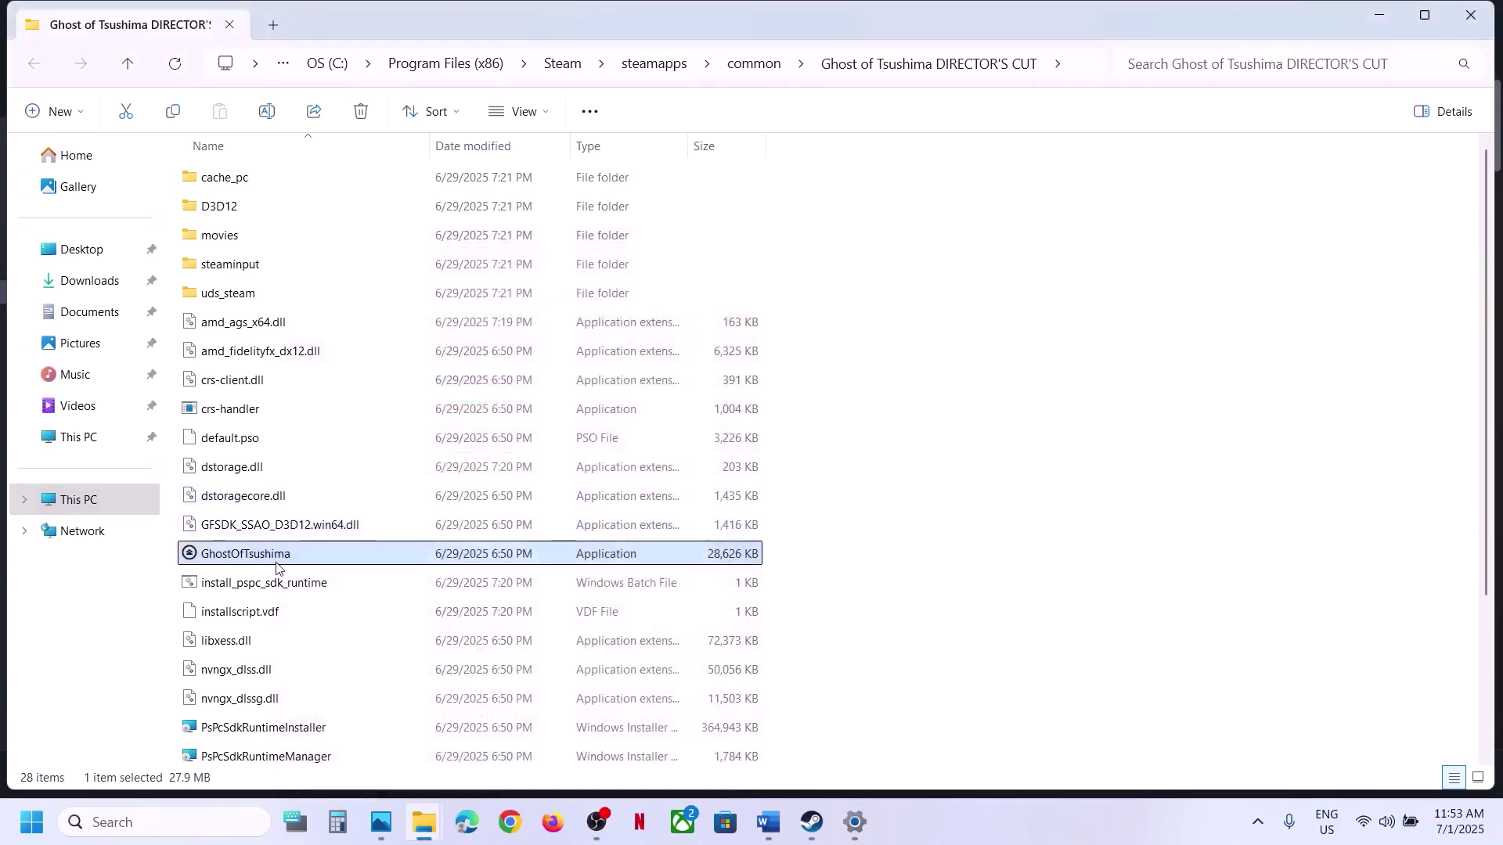
Change GhostOfTsushima's compatibility mode to Windows 7, disable fullscreen optimizations and apply the settings.
{"action": "right_click", "coordinate": [402, 541]}
{"action": "left_click", "coordinate": [359, 470]}
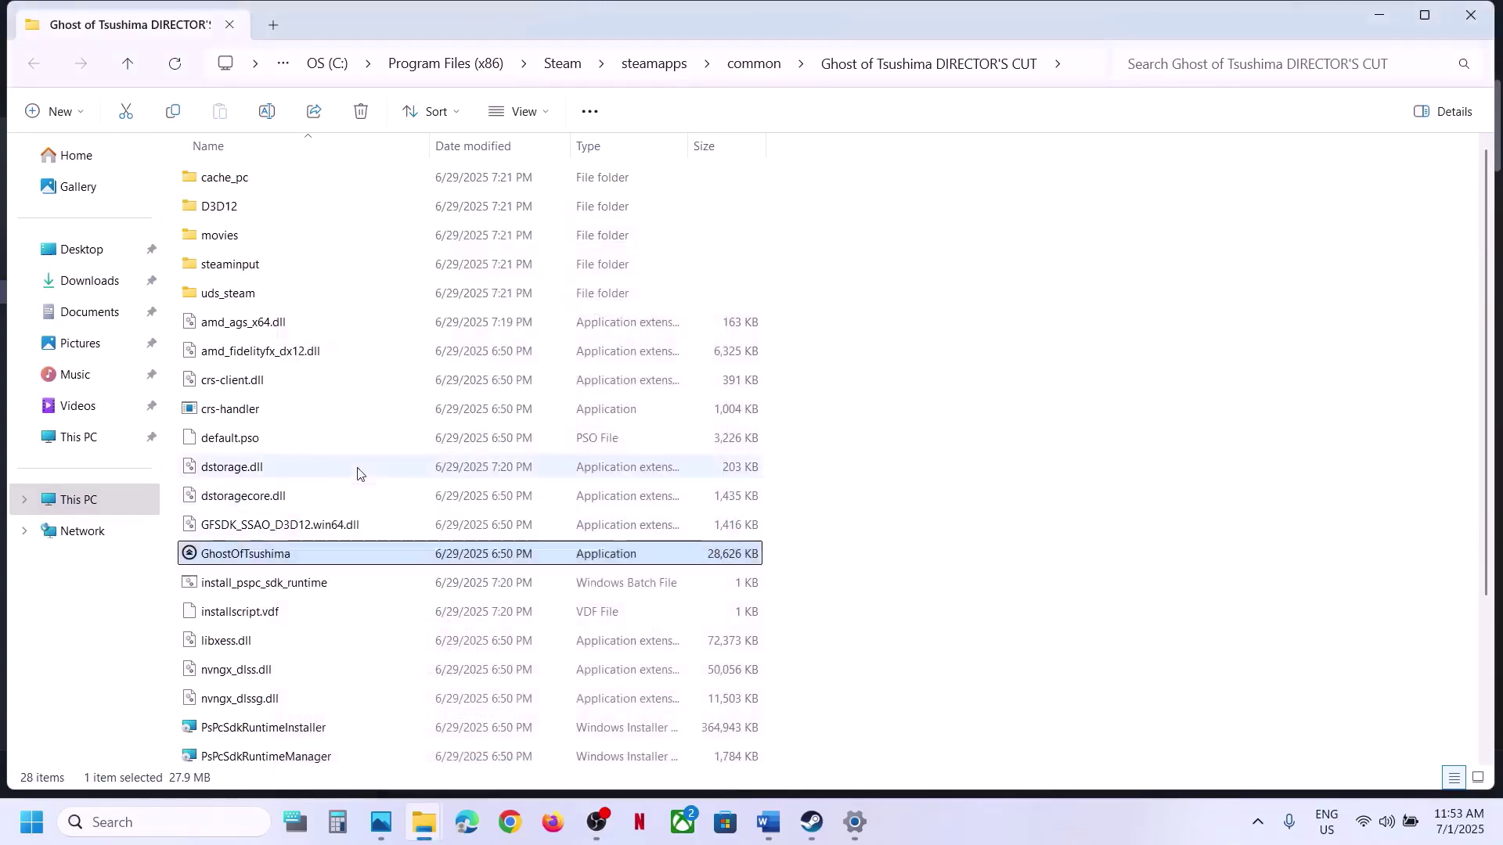
{"action": "left_click", "coordinate": [473, 317]}
{"action": "left_click", "coordinate": [393, 462]}
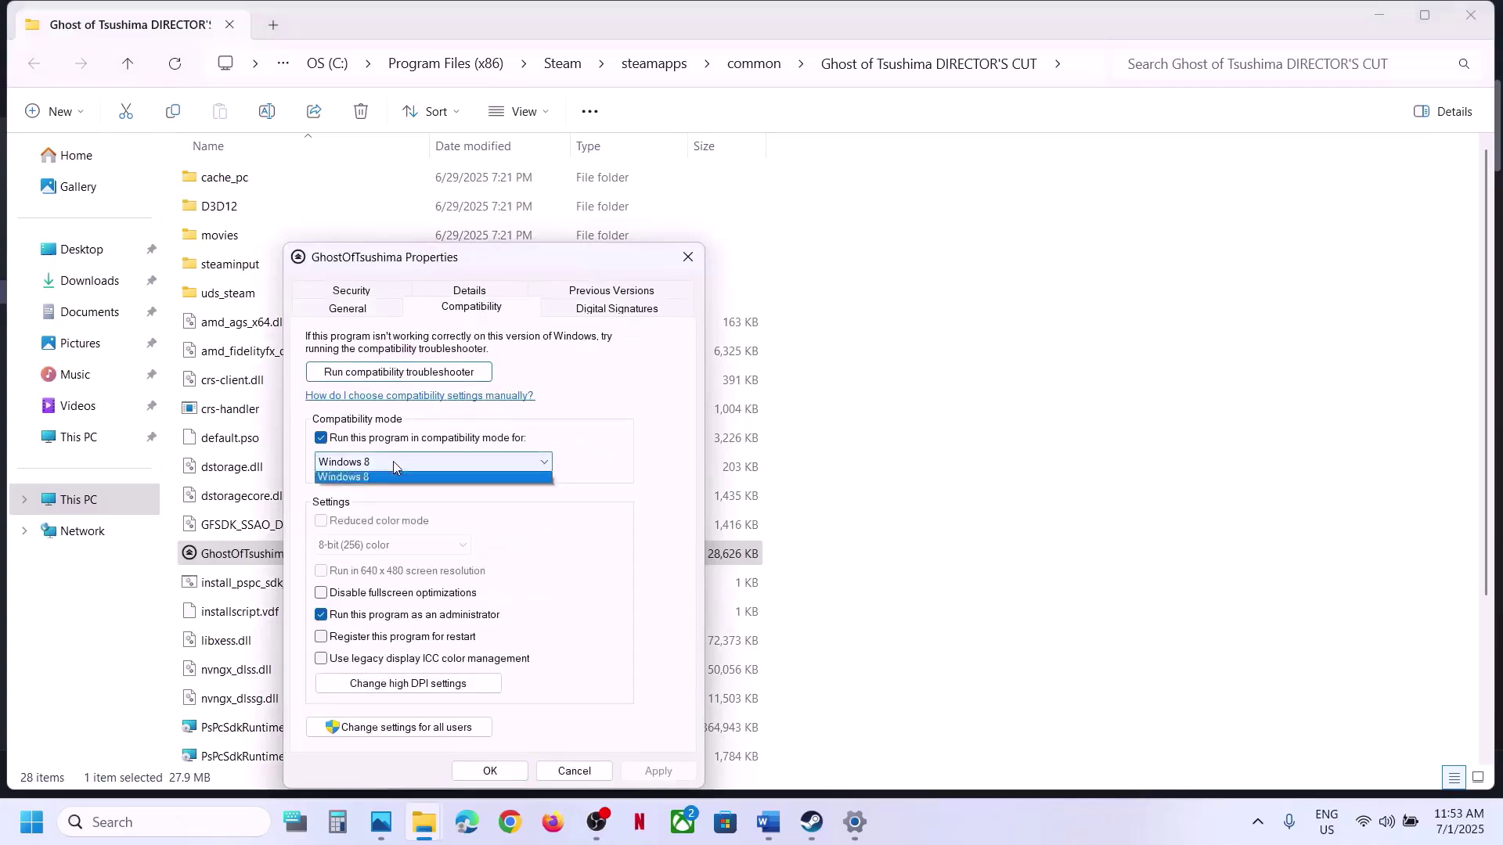
{"action": "left_click", "coordinate": [379, 517]}
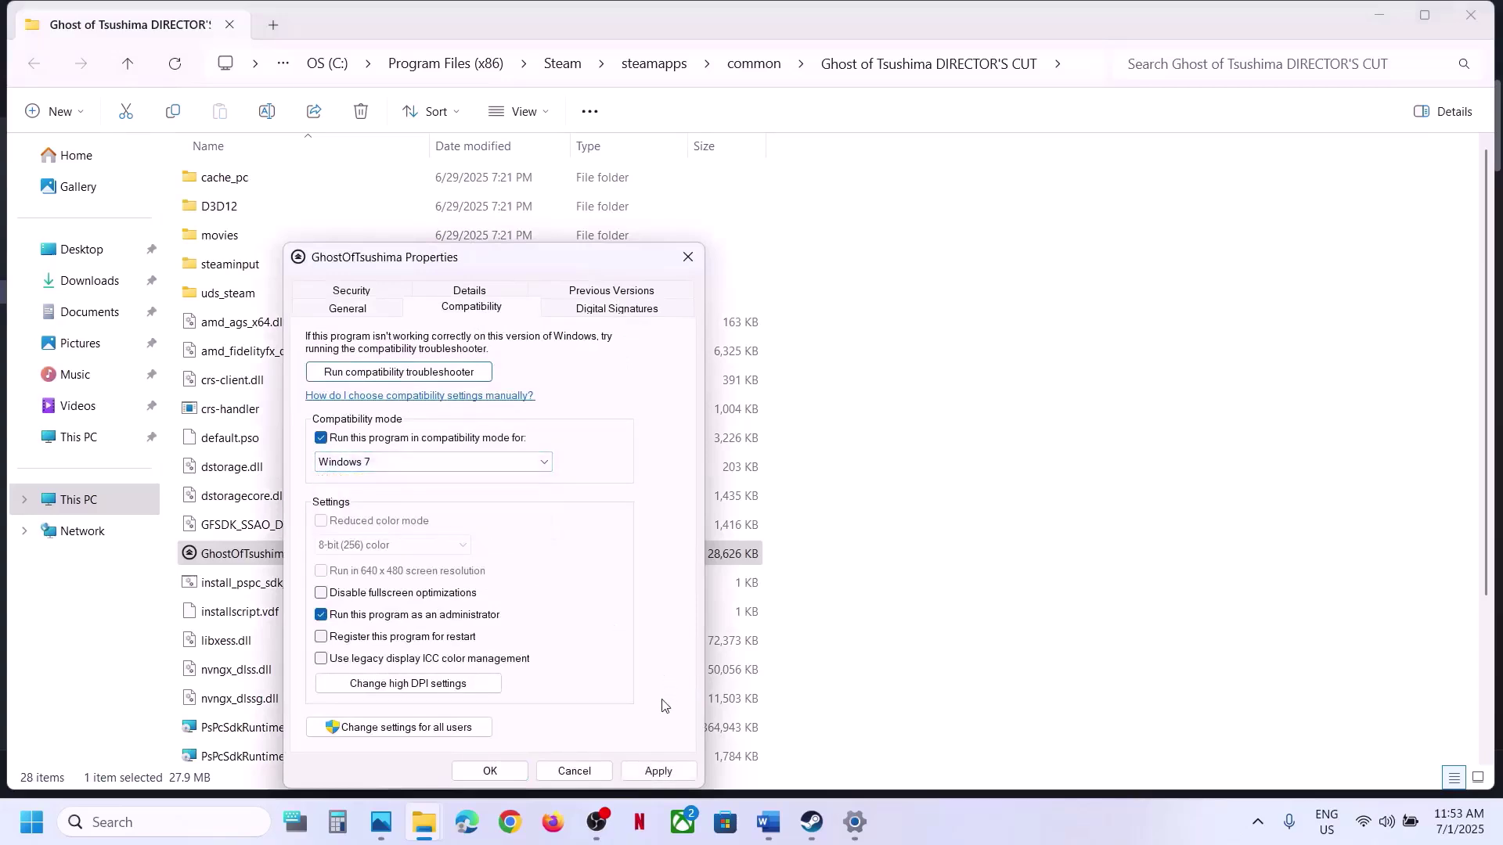
{"action": "left_click", "coordinate": [659, 771]}
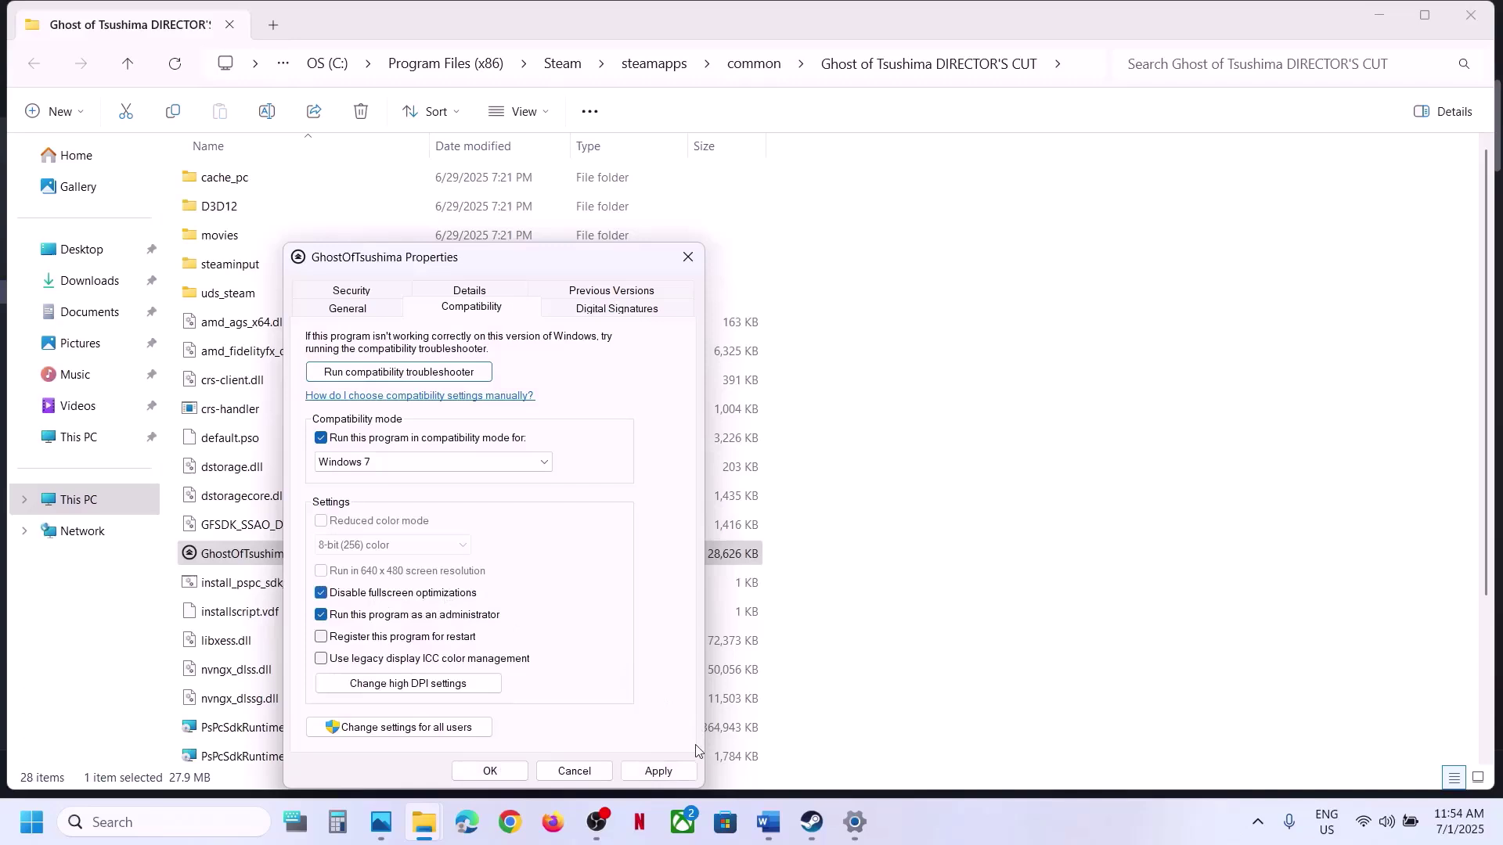
{"action": "left_click", "coordinate": [658, 771]}
{"action": "left_click", "coordinate": [490, 772]}
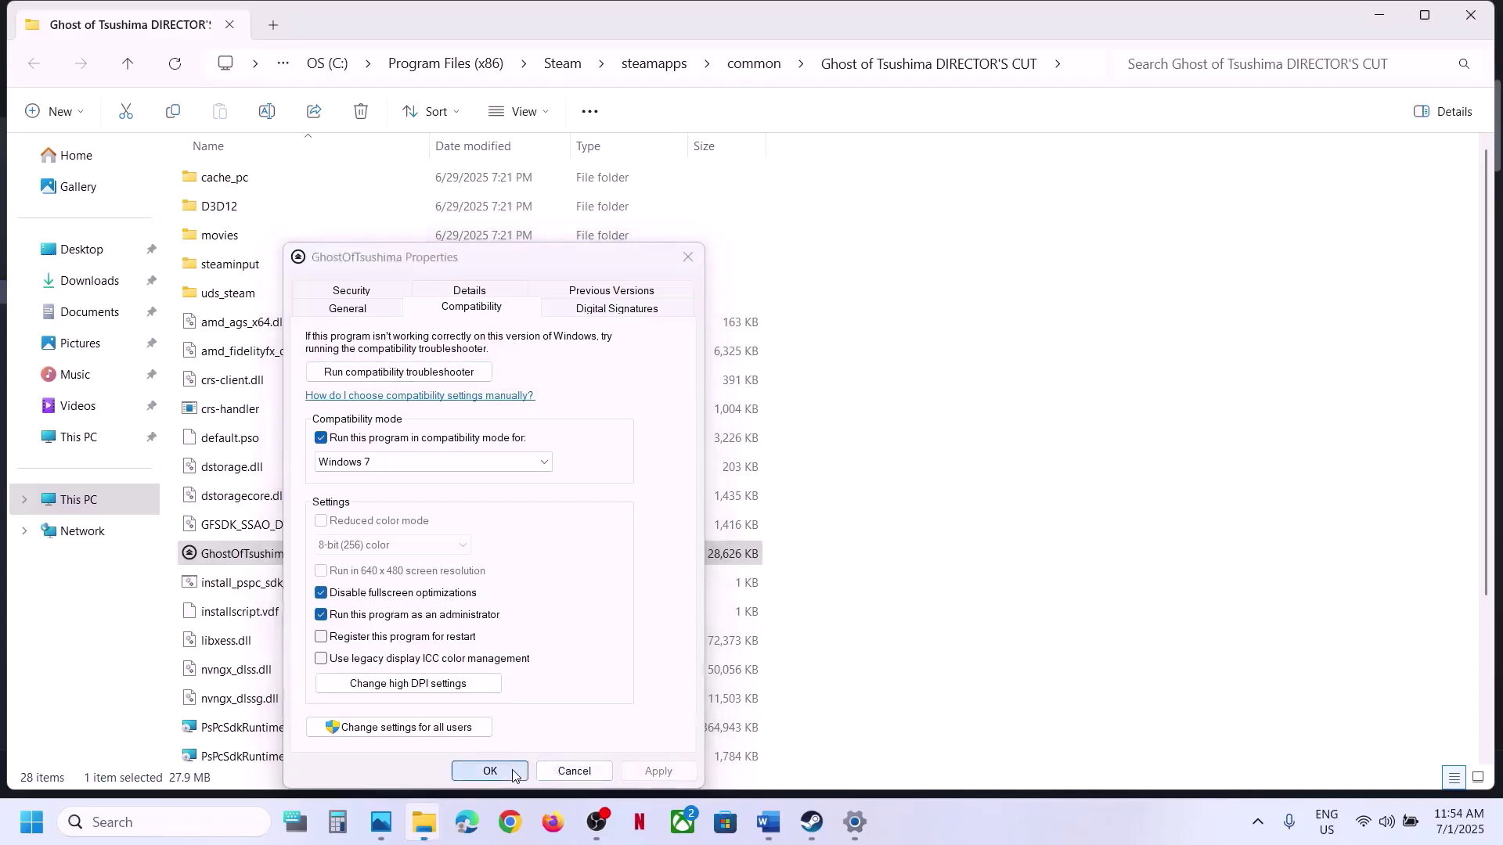
Override the high DPI scaling behavior of GhostOfTsushima with scaling performed by Application, and apply the properties.
{"action": "right_click", "coordinate": [258, 567]}
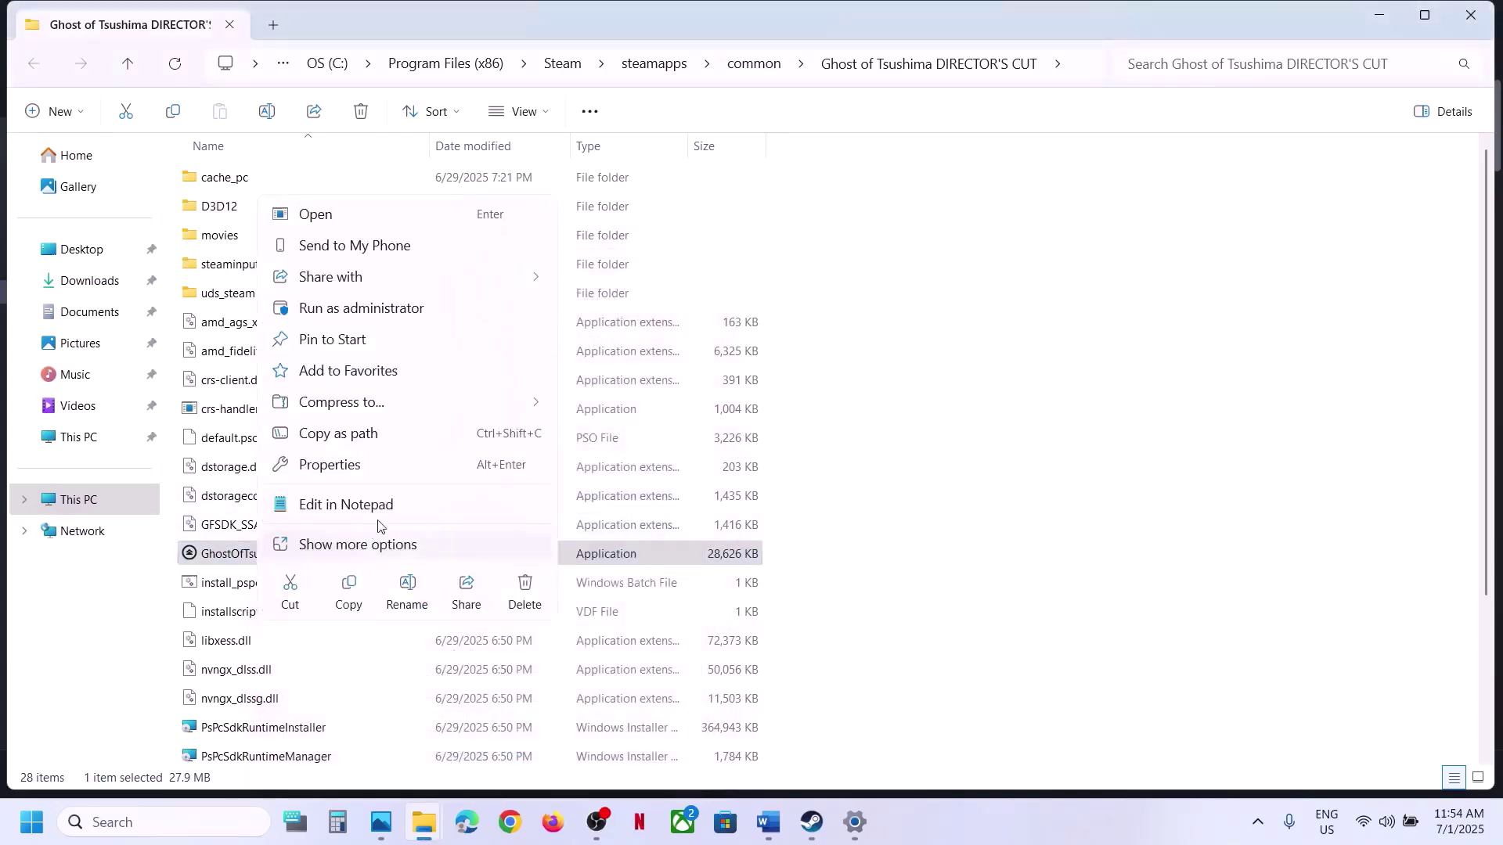
{"action": "left_click", "coordinate": [349, 468]}
{"action": "left_click", "coordinate": [471, 305]}
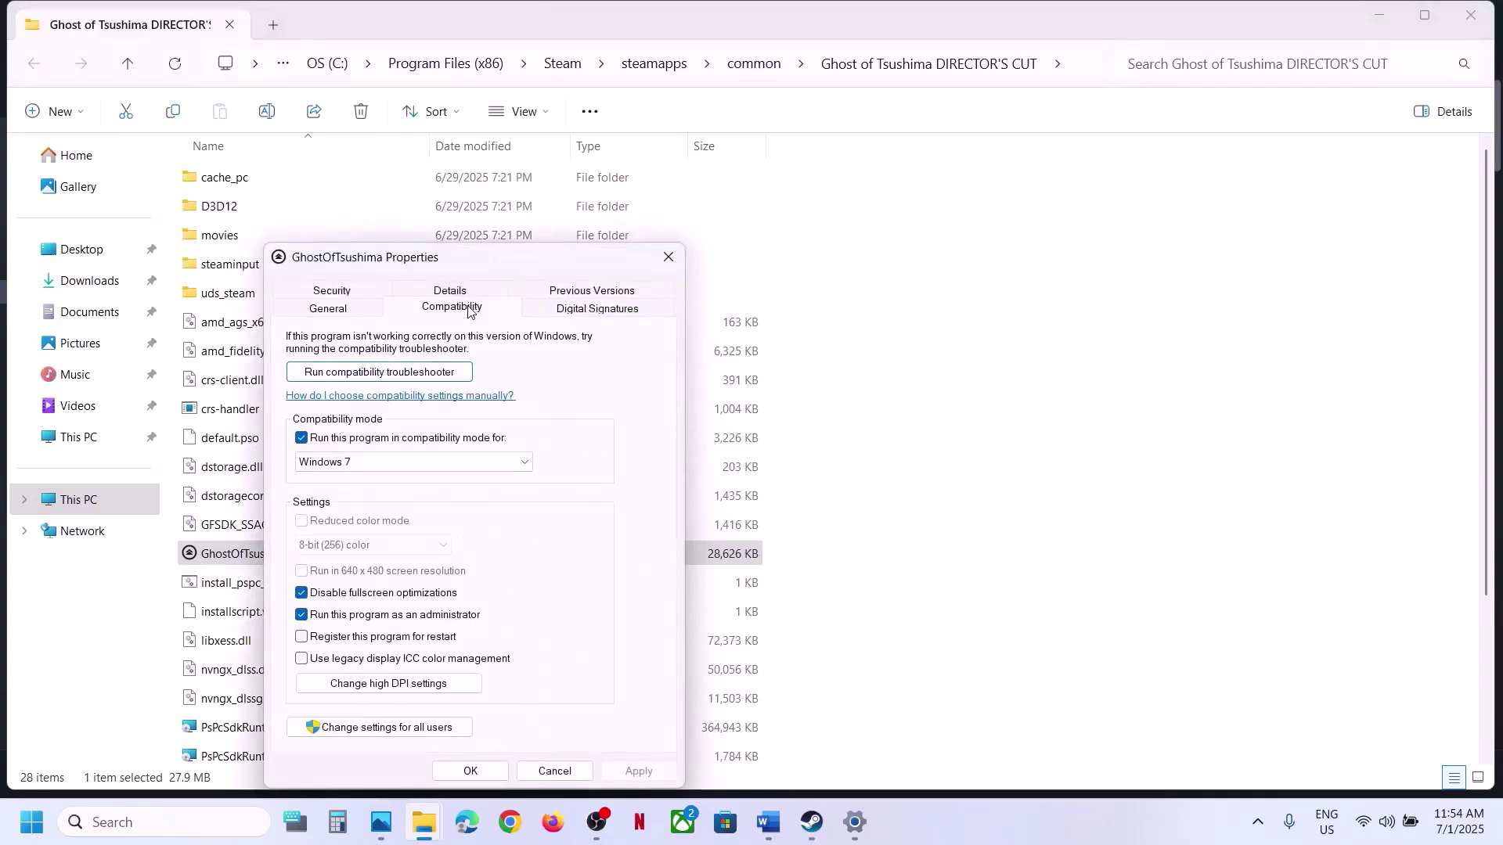
{"action": "left_click", "coordinate": [378, 685]}
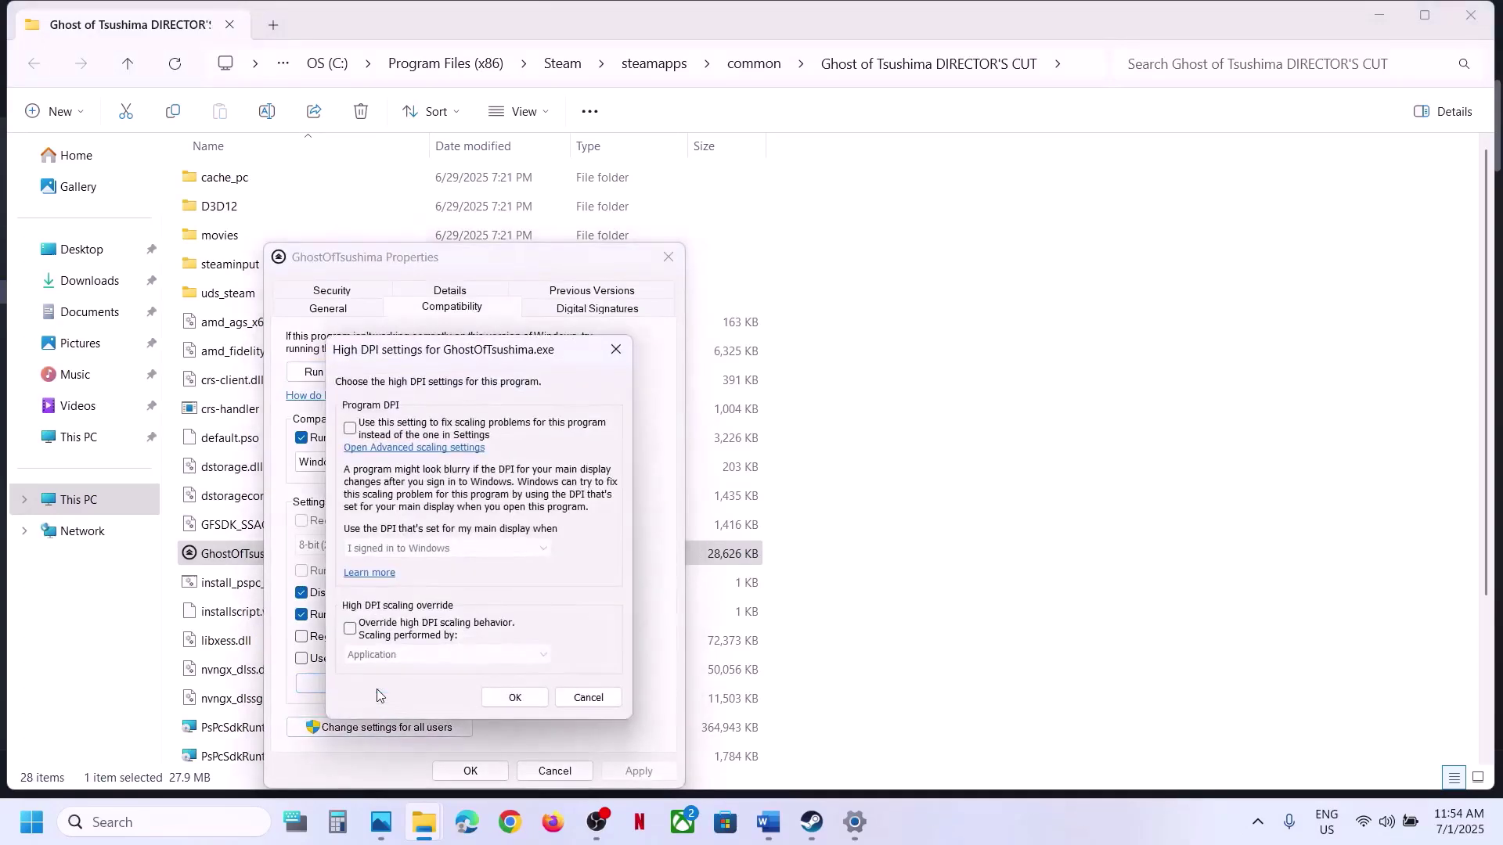
{"action": "left_click", "coordinate": [352, 631]}
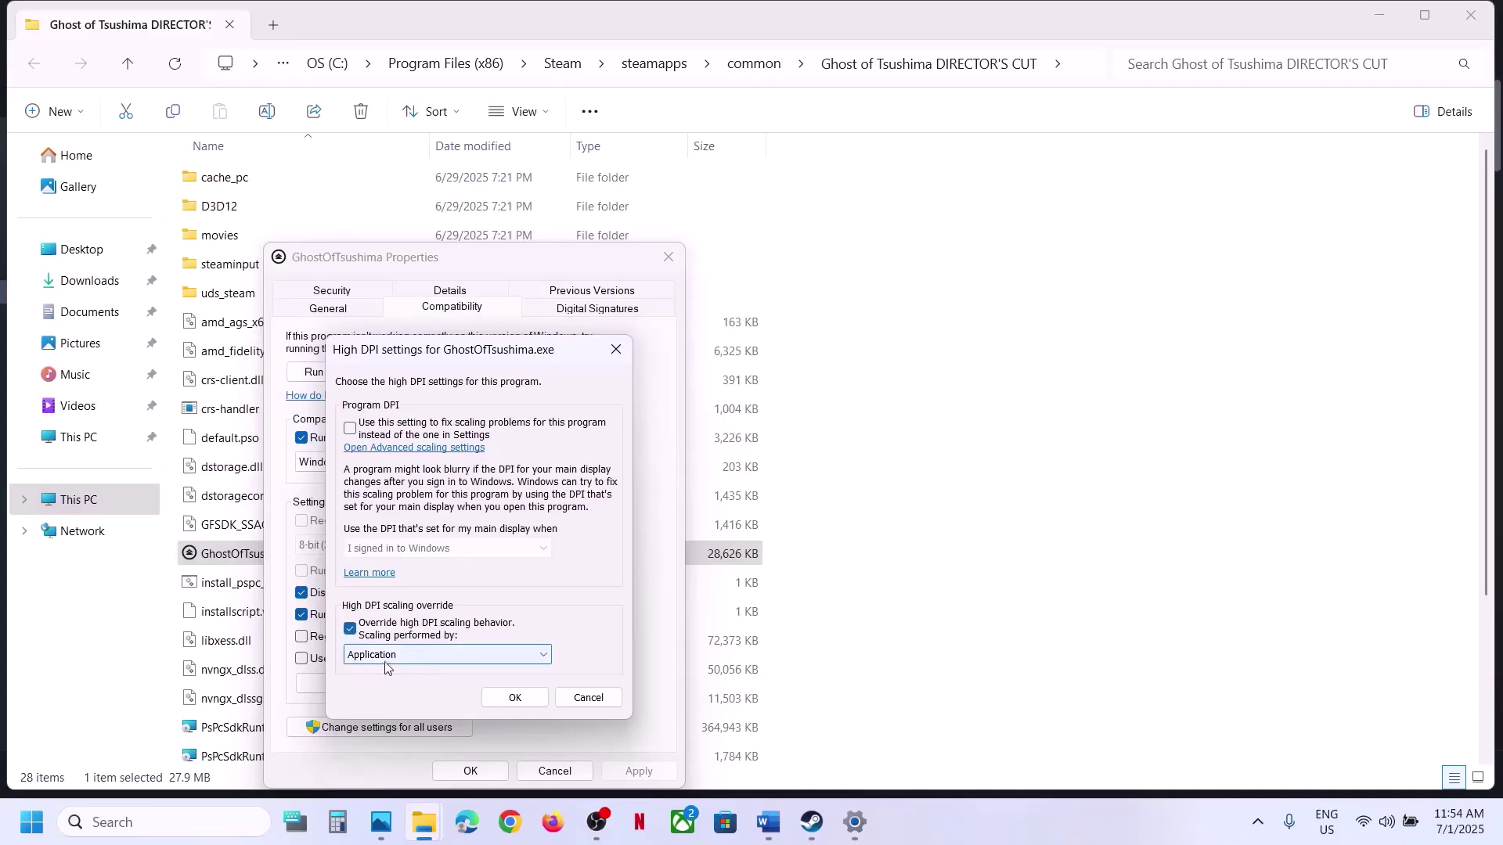
{"action": "left_click", "coordinate": [516, 698]}
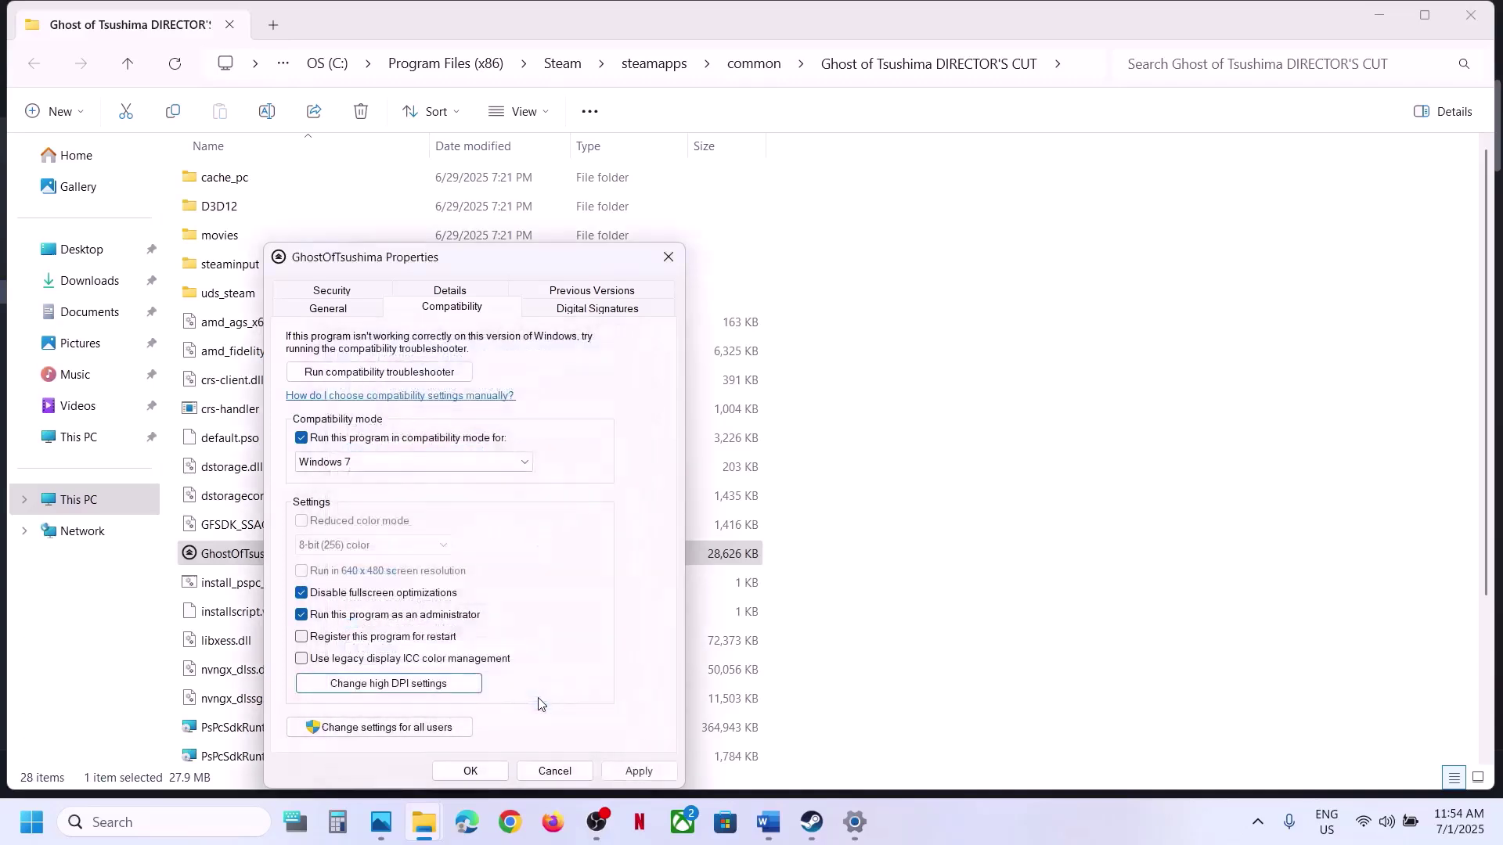
{"action": "left_click", "coordinate": [638, 771]}
{"action": "left_click", "coordinate": [495, 775]}
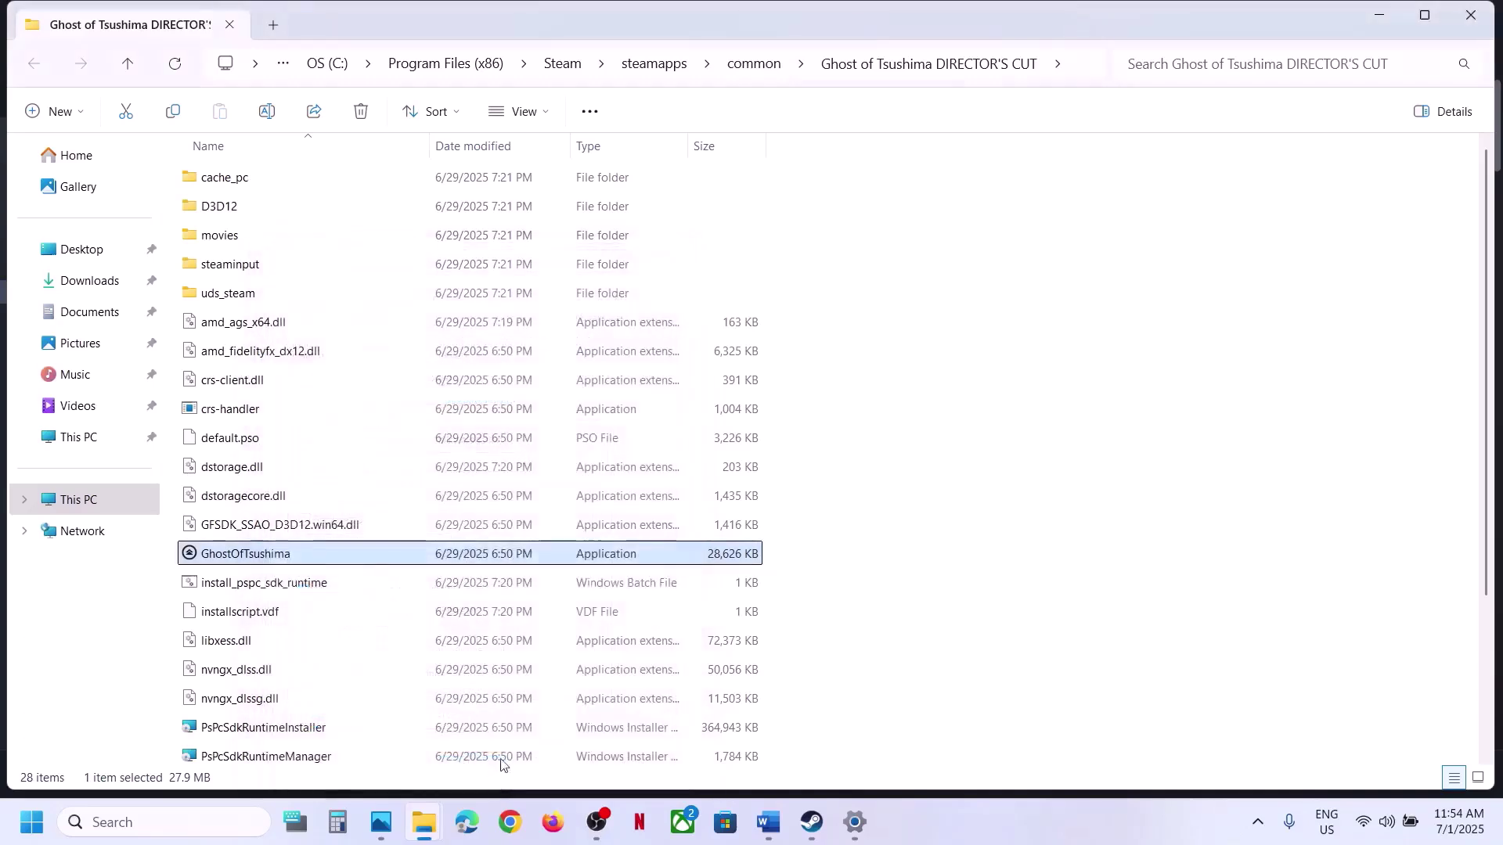
Turn off compatibility mode, disabled fullscreen optimizations and run as administrator in the GhostOfTsushima application's properties, and apply the changes.
{"action": "right_click", "coordinate": [299, 564]}
{"action": "left_click", "coordinate": [394, 465]}
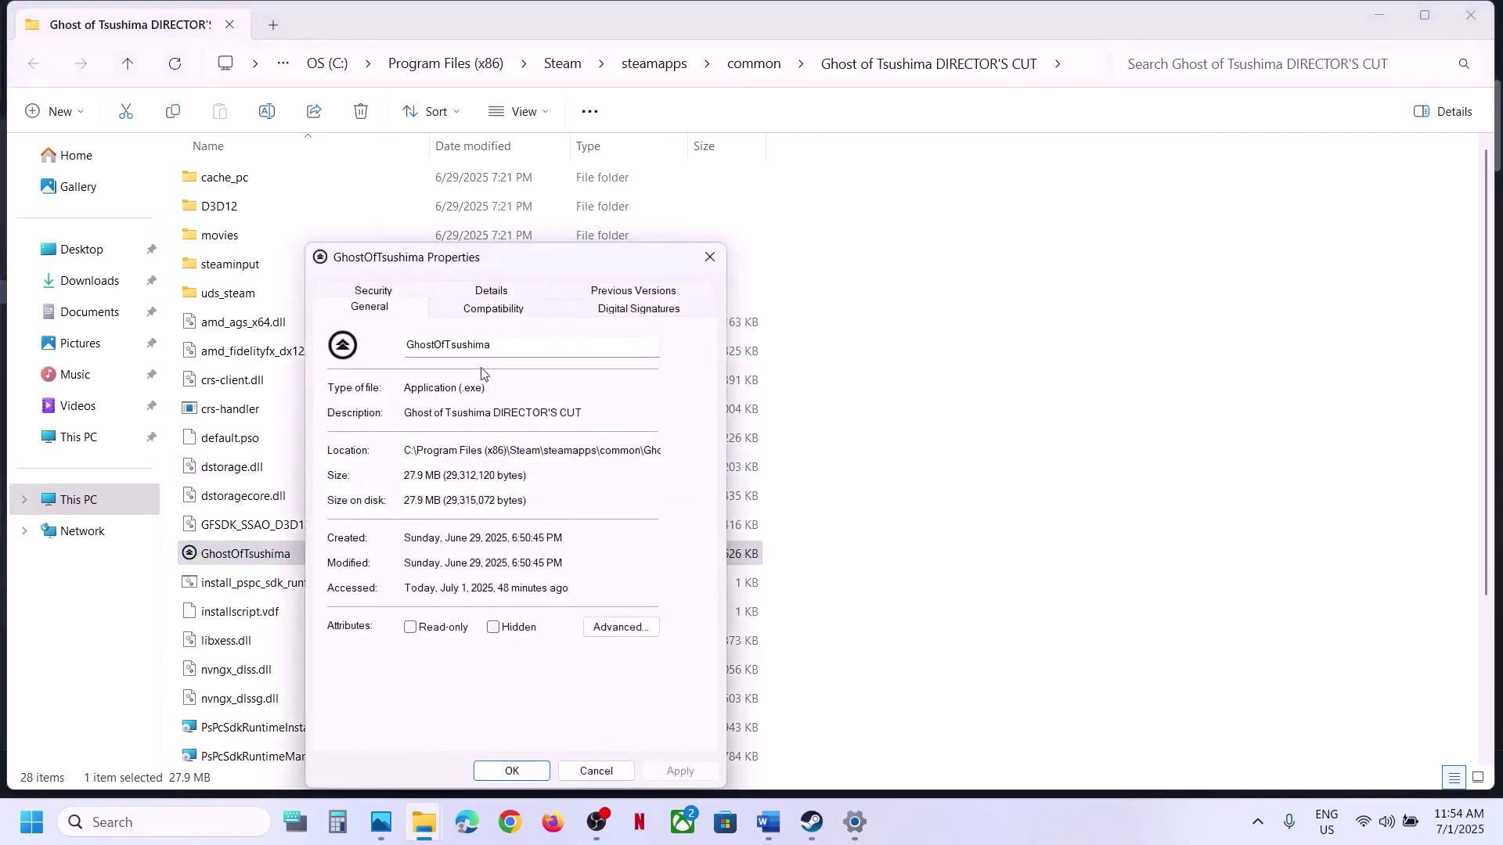
{"action": "left_click", "coordinate": [465, 313]}
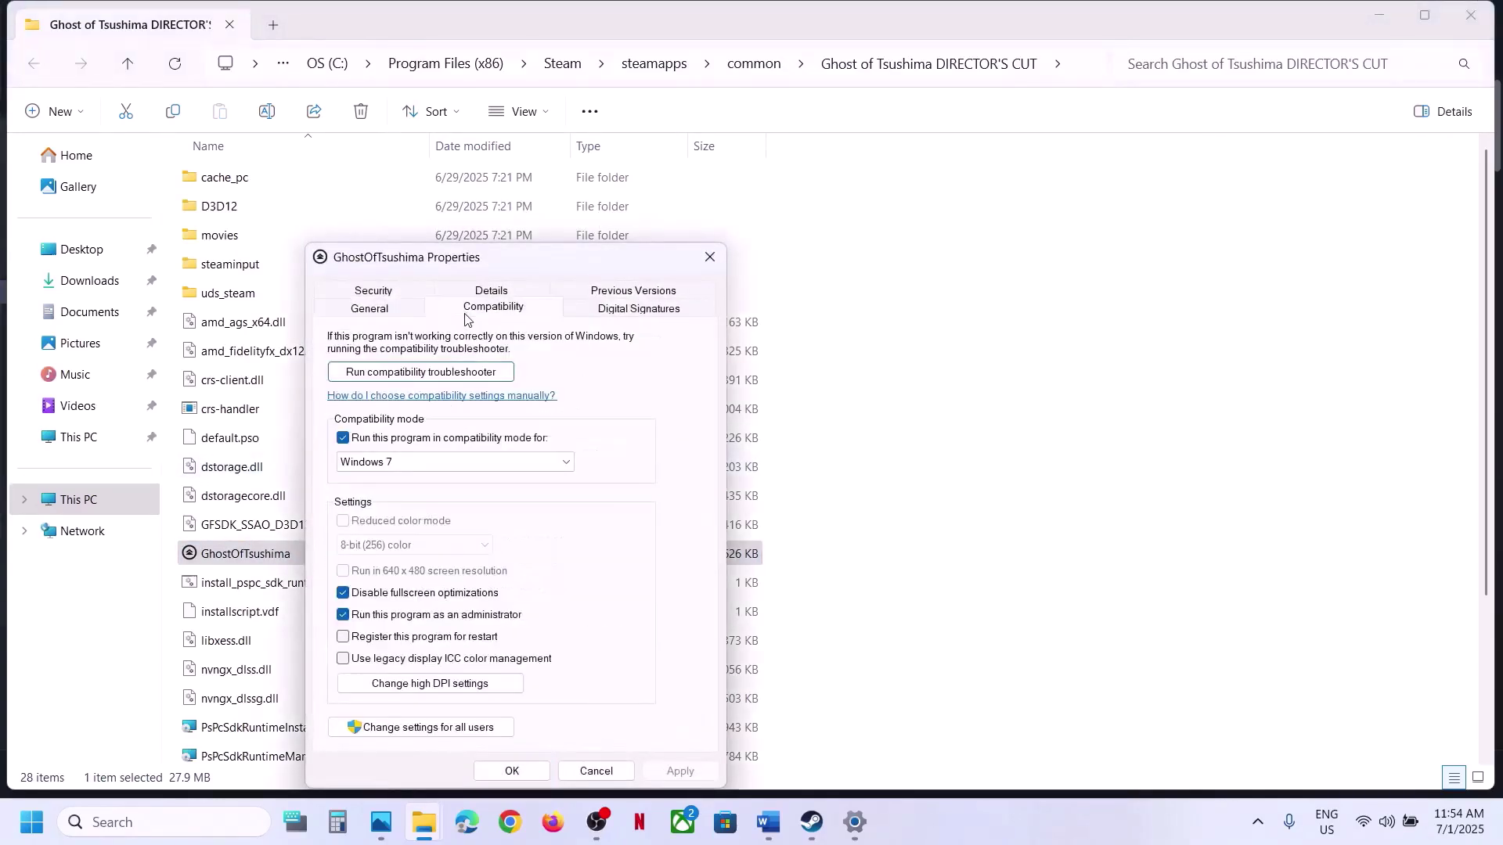
{"action": "left_click", "coordinate": [346, 441]}
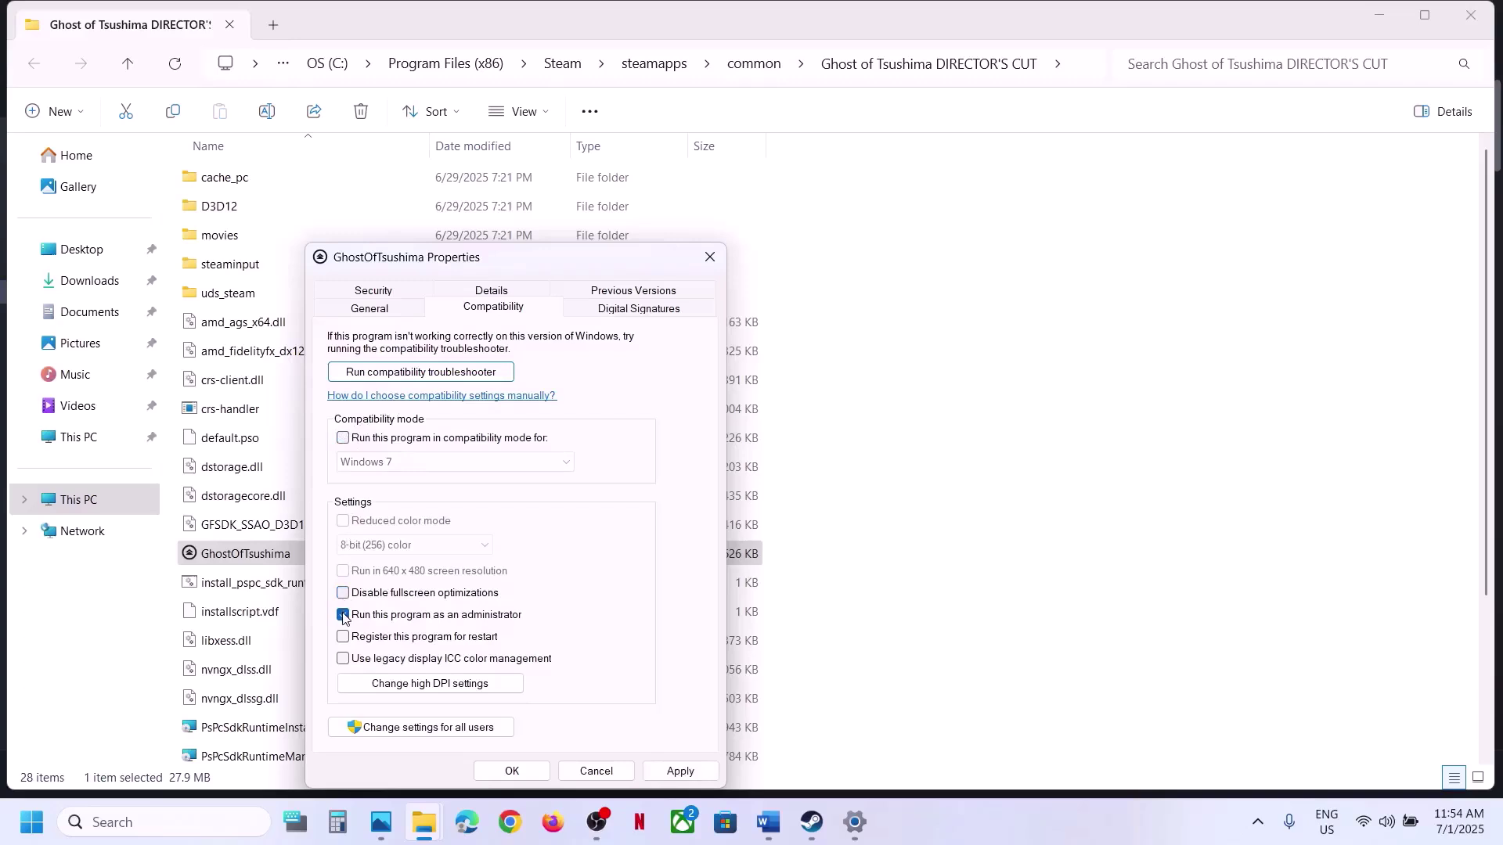
{"action": "left_click", "coordinate": [674, 771]}
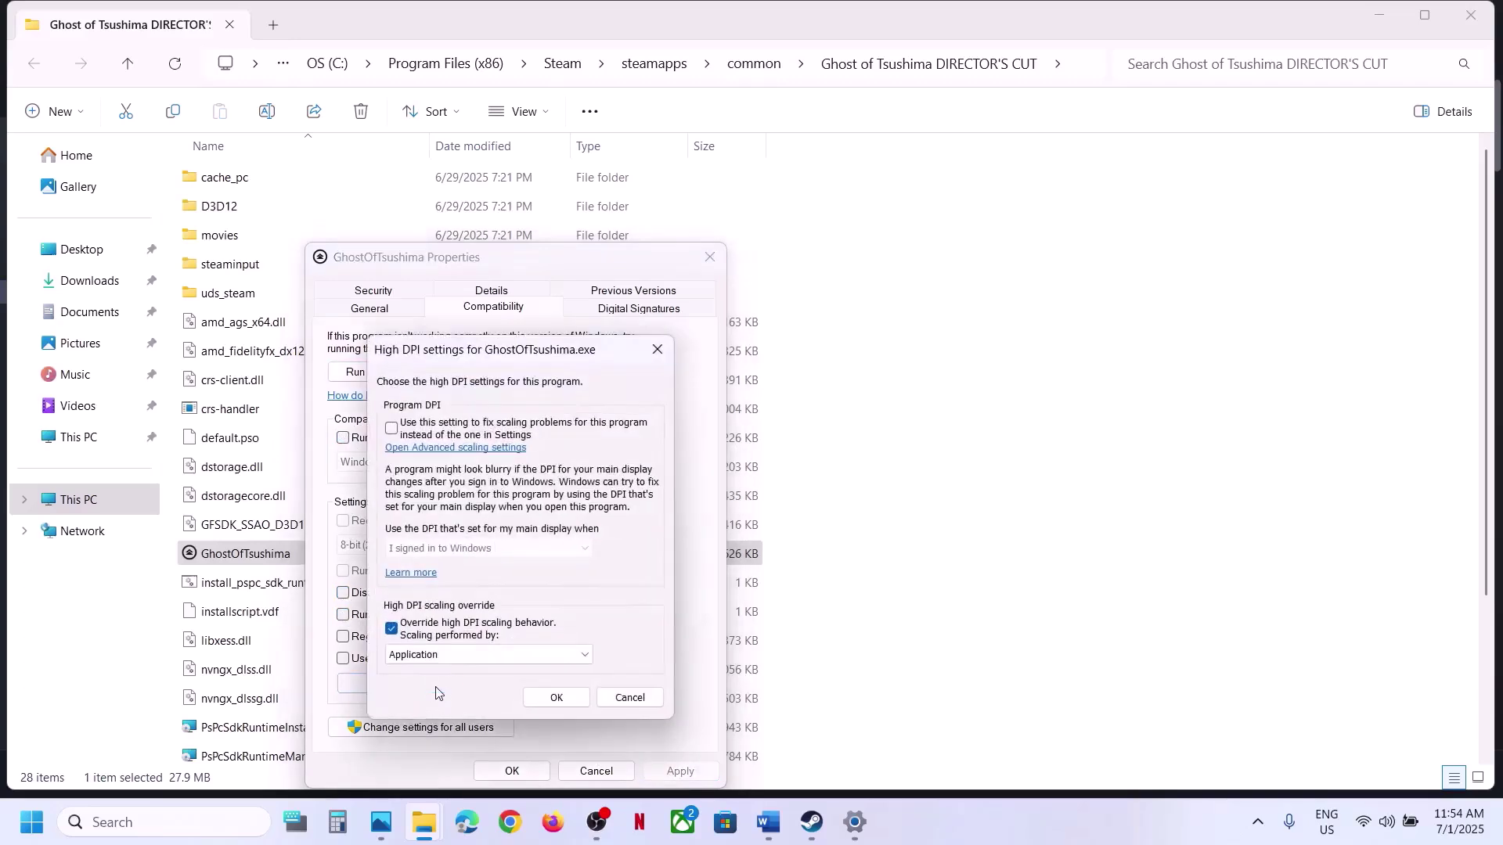
Remove the high DPI scaling override from GhostOfTsushima, apply the change and close its properties.
{"action": "left_click", "coordinate": [392, 631]}
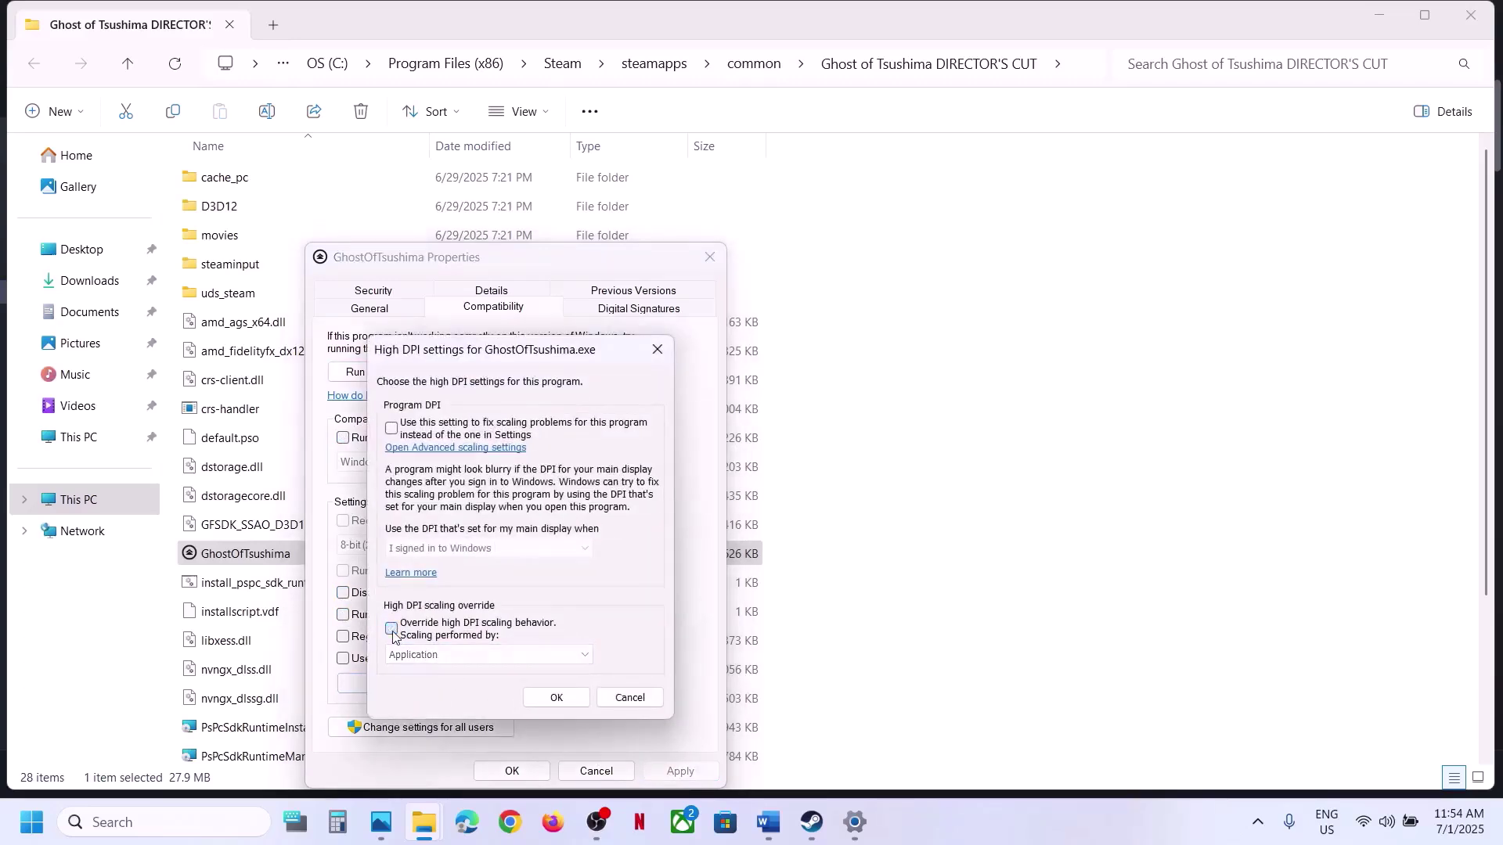
{"action": "left_click", "coordinate": [559, 697]}
{"action": "left_click", "coordinate": [680, 771]}
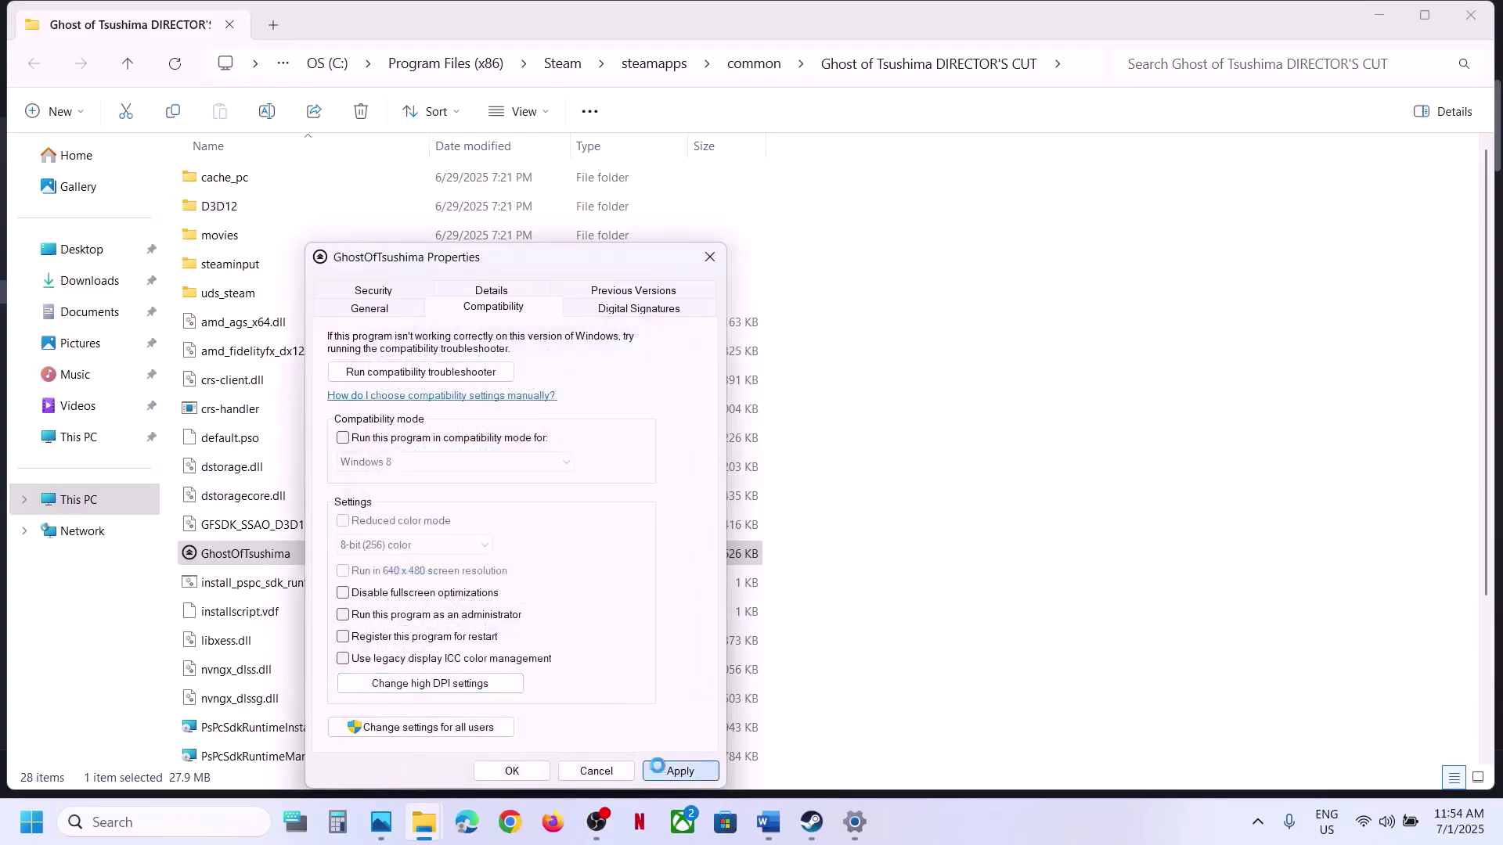
{"action": "left_click", "coordinate": [521, 773]}
Switch to the Word document and read Step 9 on allowing the game exe through antivirus, controlled folder access and firewall.
{"action": "left_click", "coordinate": [809, 822]}
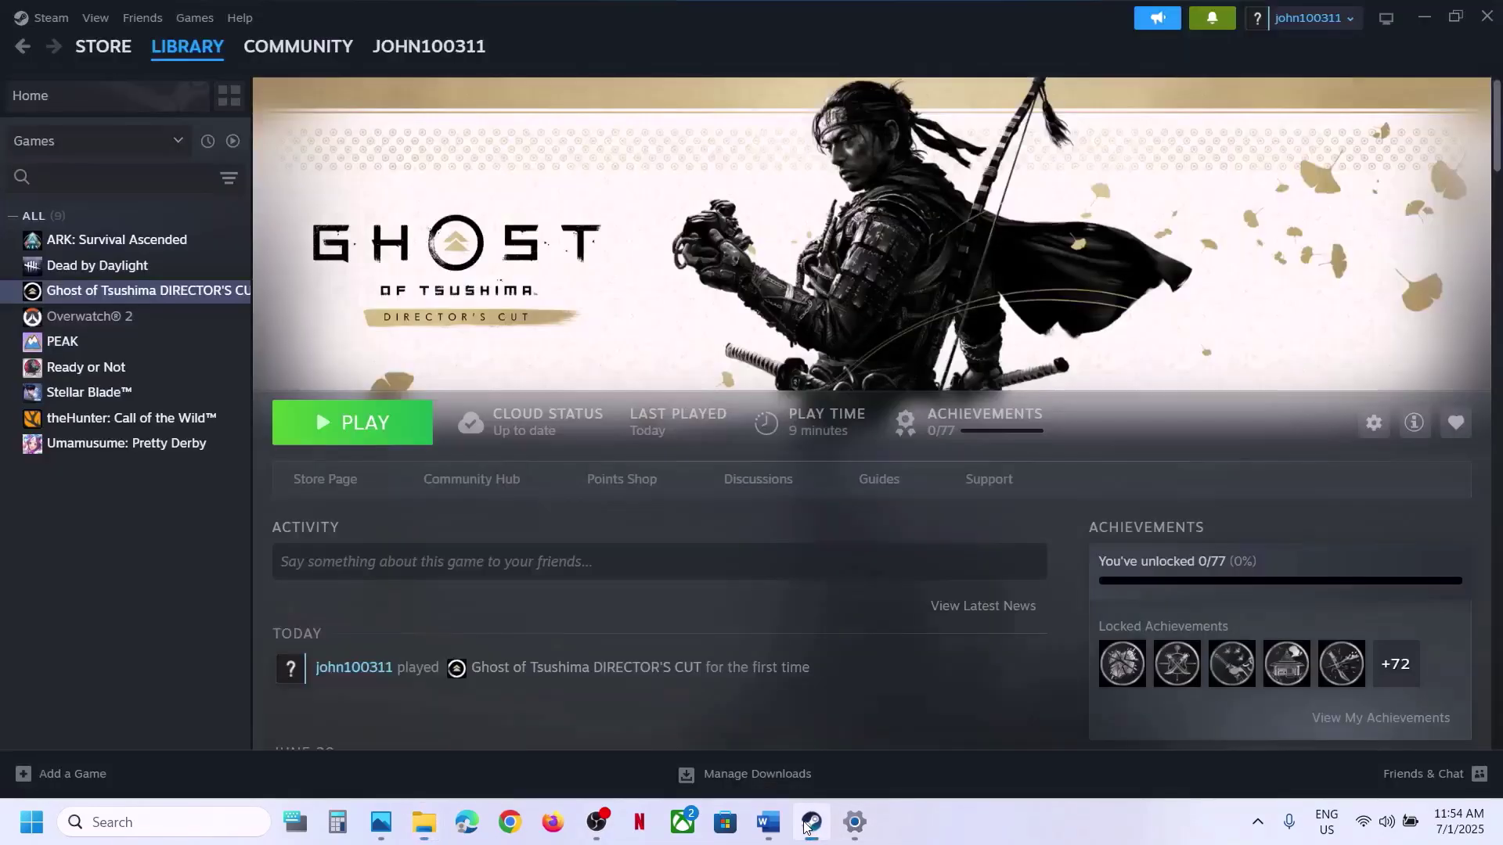
{"action": "left_click", "coordinate": [768, 822]}
{"action": "scroll", "coordinate": [595, 446], "scroll_direction": "down", "scroll_amount": 3}
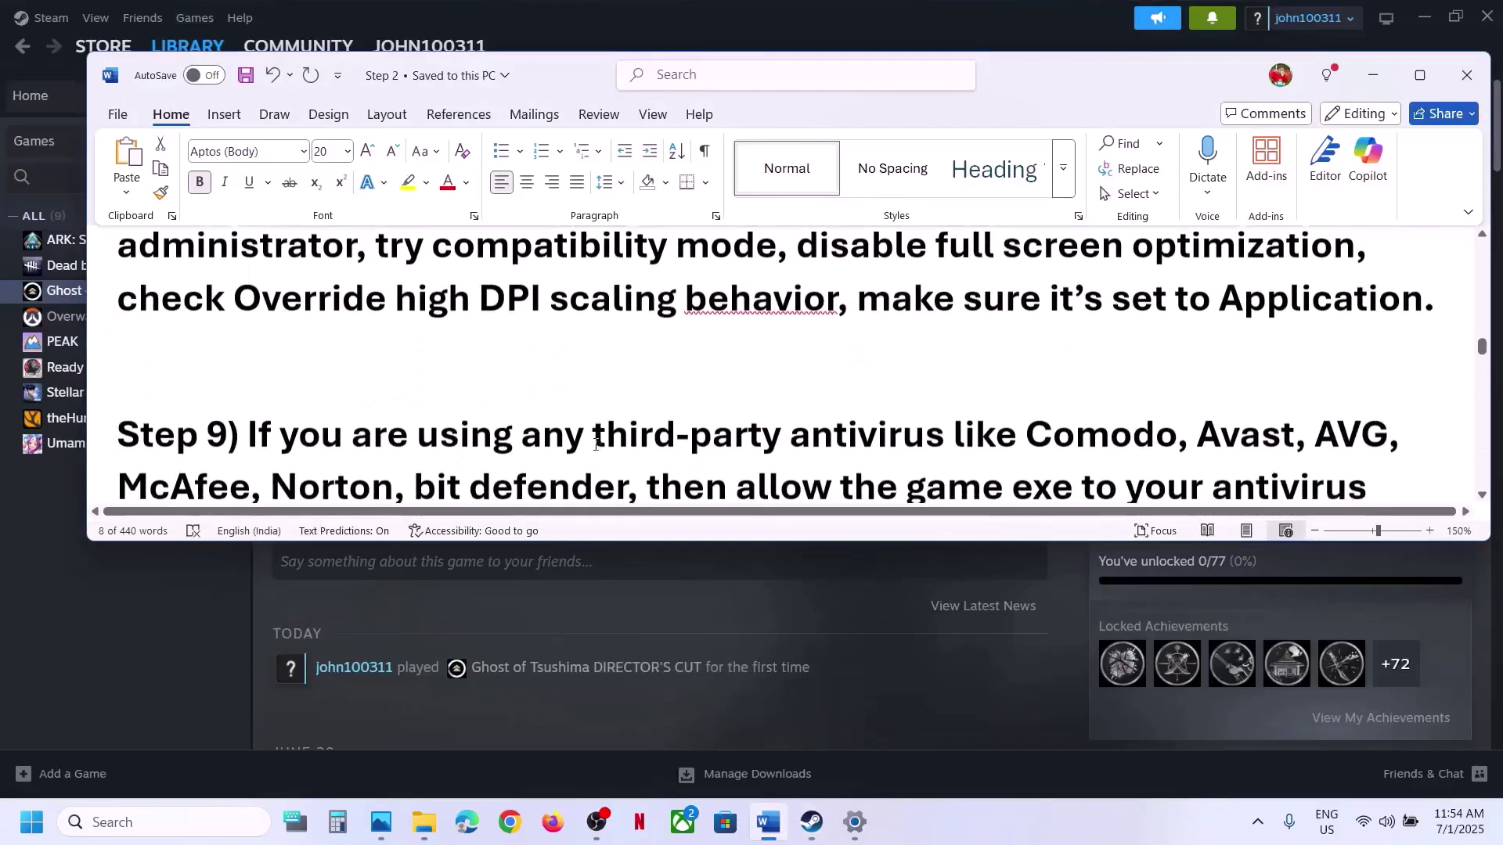
{"action": "scroll", "coordinate": [595, 446], "scroll_direction": "down", "scroll_amount": 1}
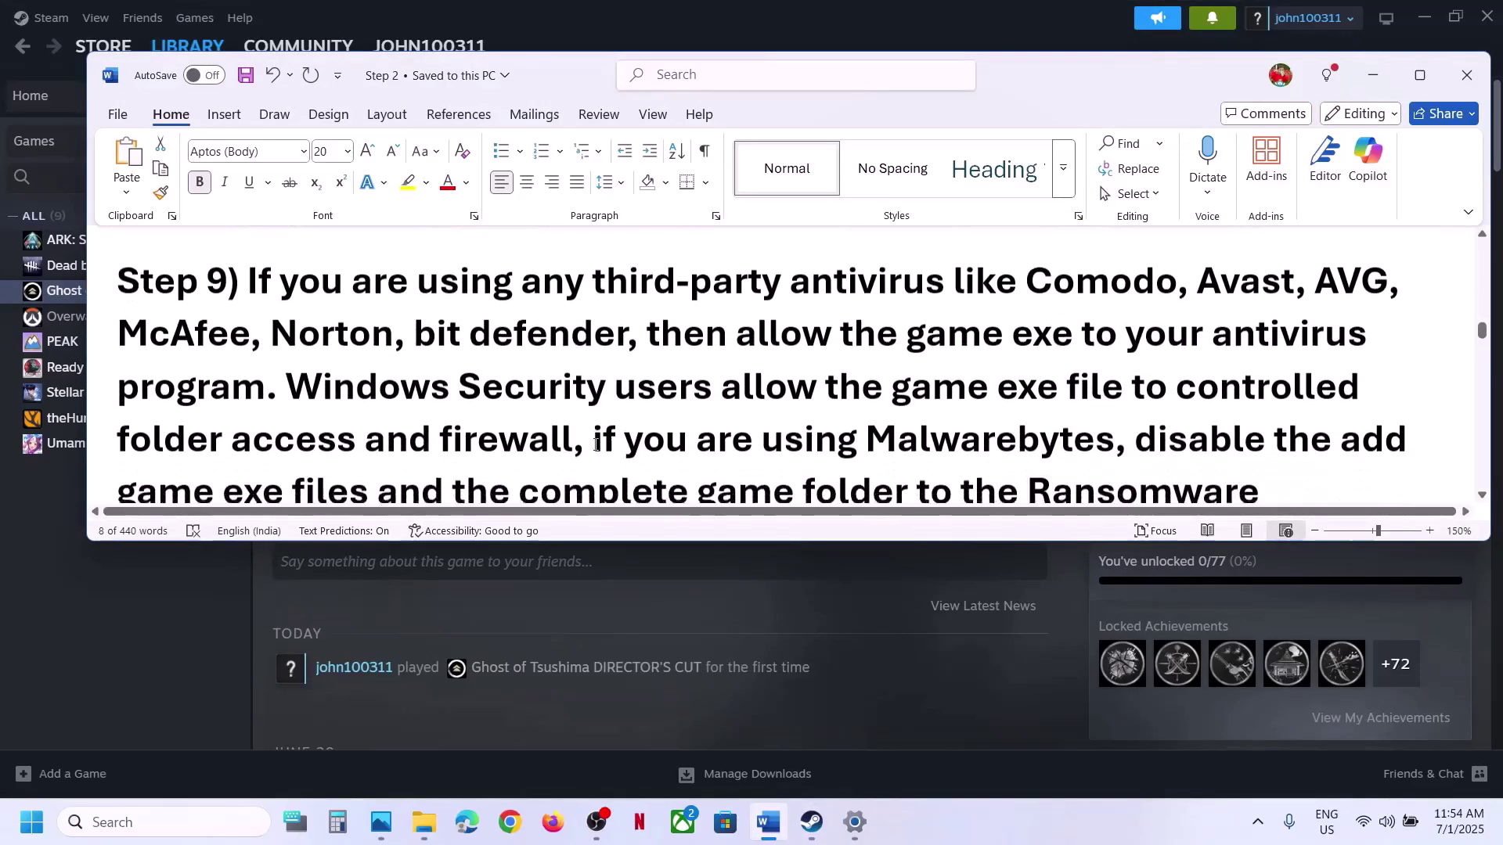
{"action": "left_click", "coordinate": [1437, 78]}
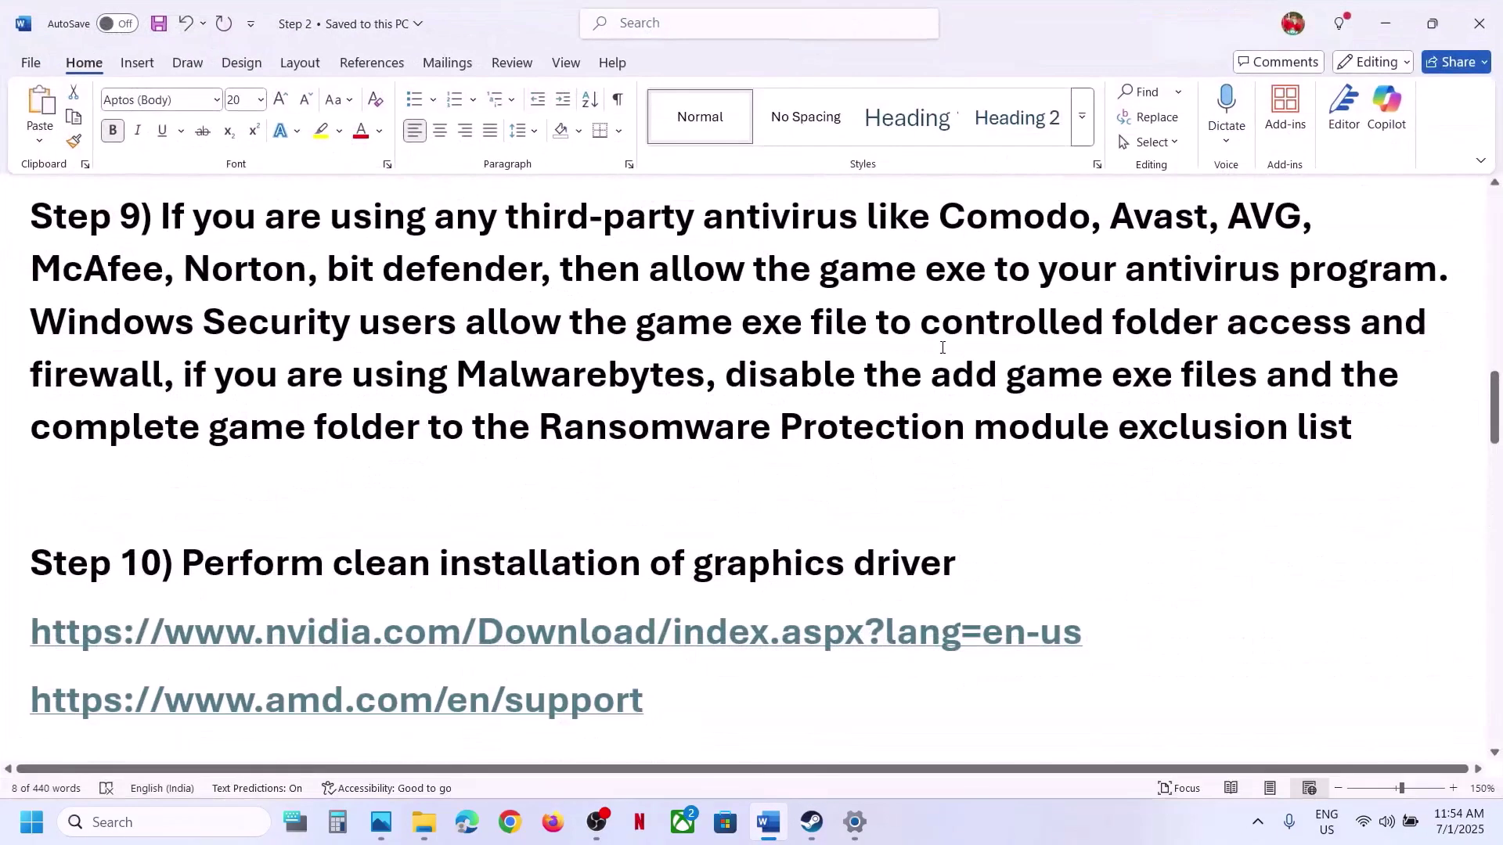
{"action": "scroll", "coordinate": [754, 460], "scroll_direction": "up", "scroll_amount": 3}
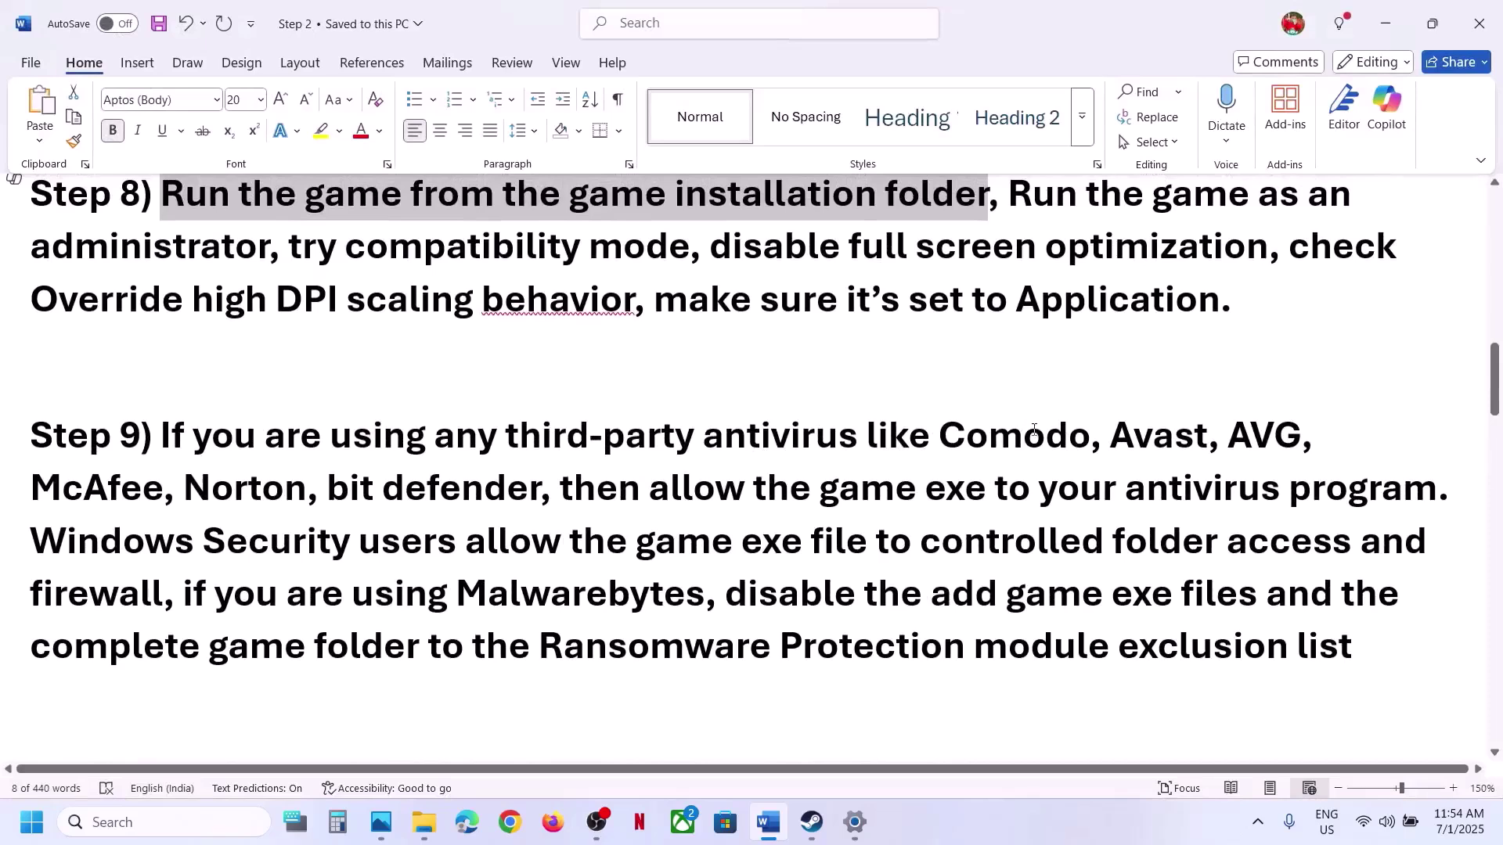
{"action": "left_click_drag", "start_coordinate": [940, 436], "coordinate": [893, 489]}
{"action": "left_click", "coordinate": [894, 489]}
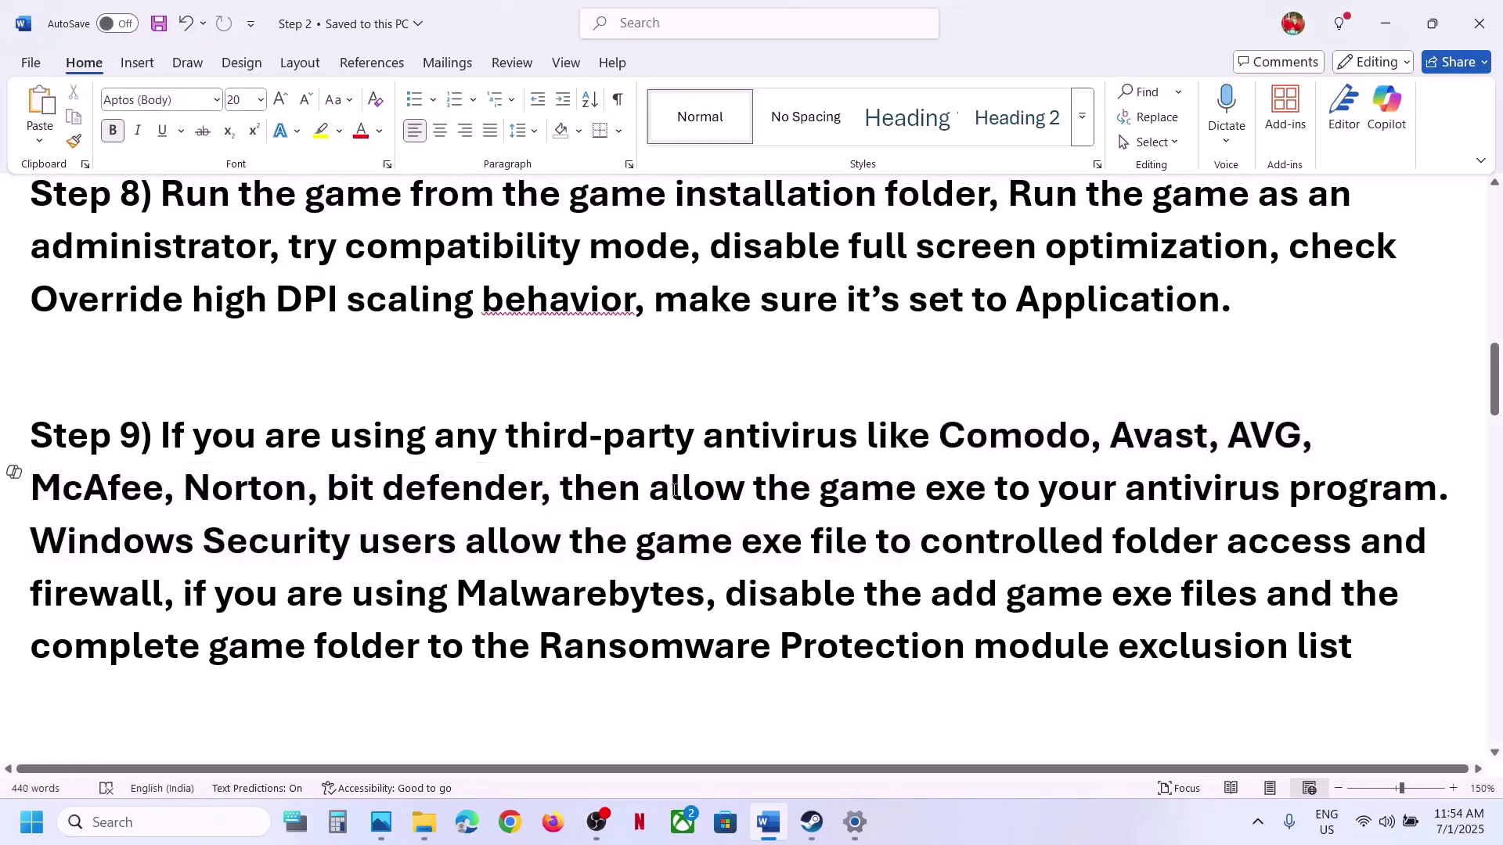
{"action": "left_click_drag", "start_coordinate": [664, 492], "coordinate": [1436, 490]}
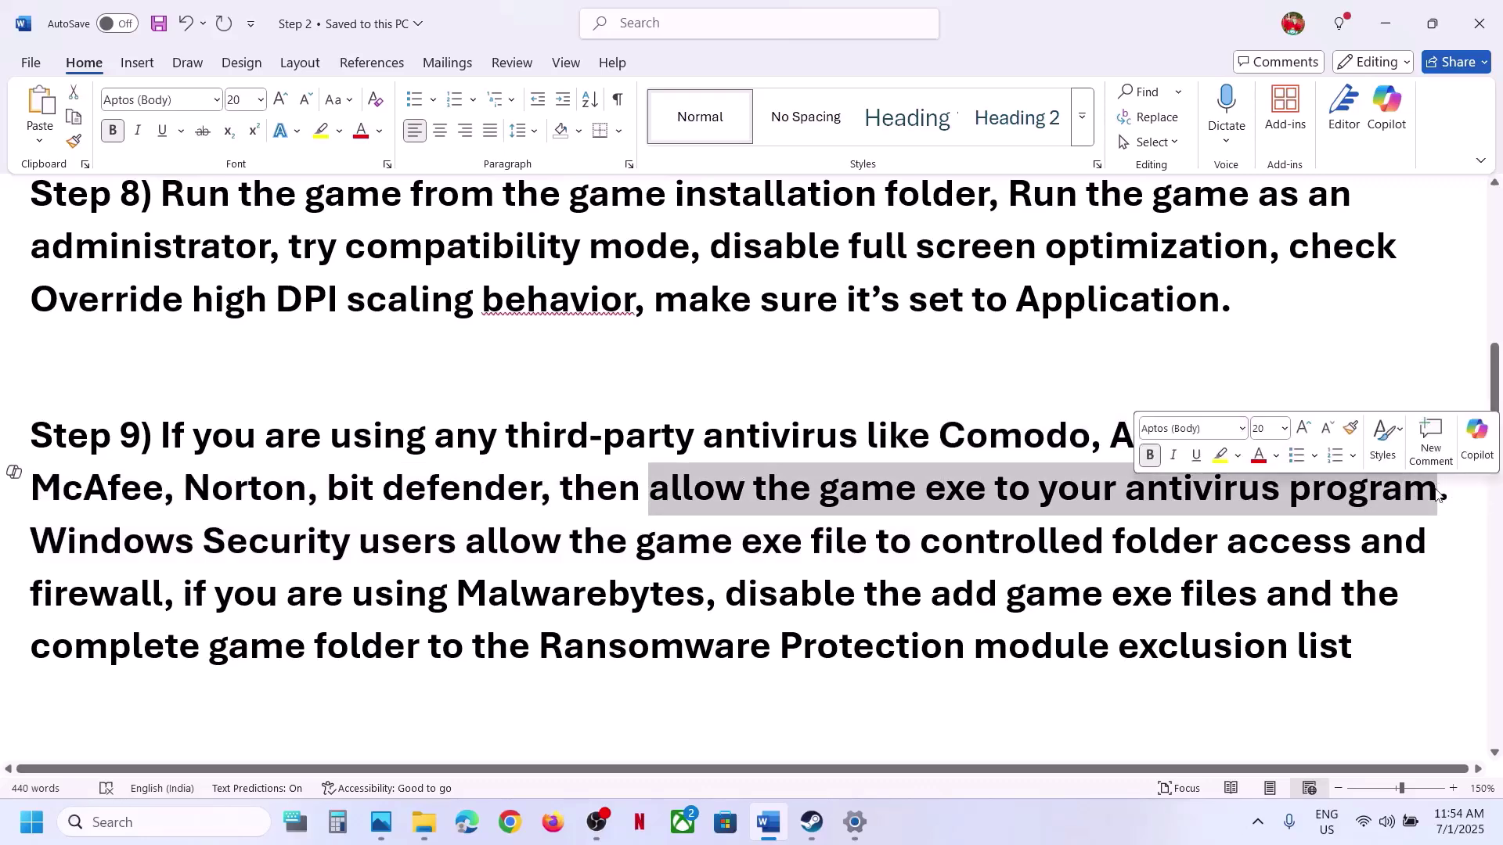
{"action": "left_click_drag", "start_coordinate": [90, 551], "coordinate": [811, 540]}
Switch to Settings and open the Controlled folder access allowed apps page under Windows Security's ransomware protection, approving the elevation request.
{"action": "key", "text": "alt+Tab"}
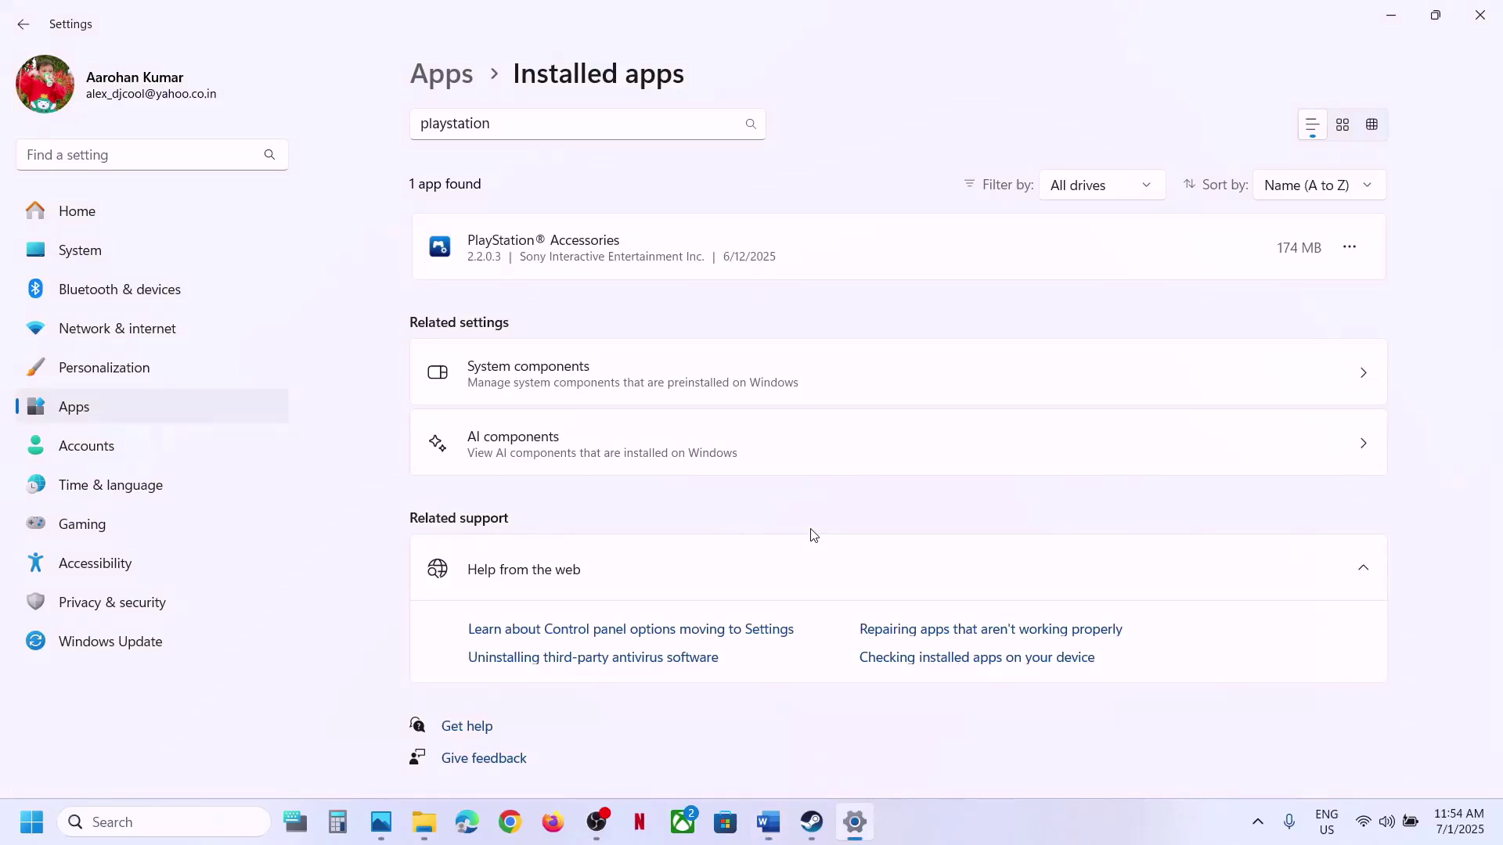
{"action": "left_click", "coordinate": [174, 596]}
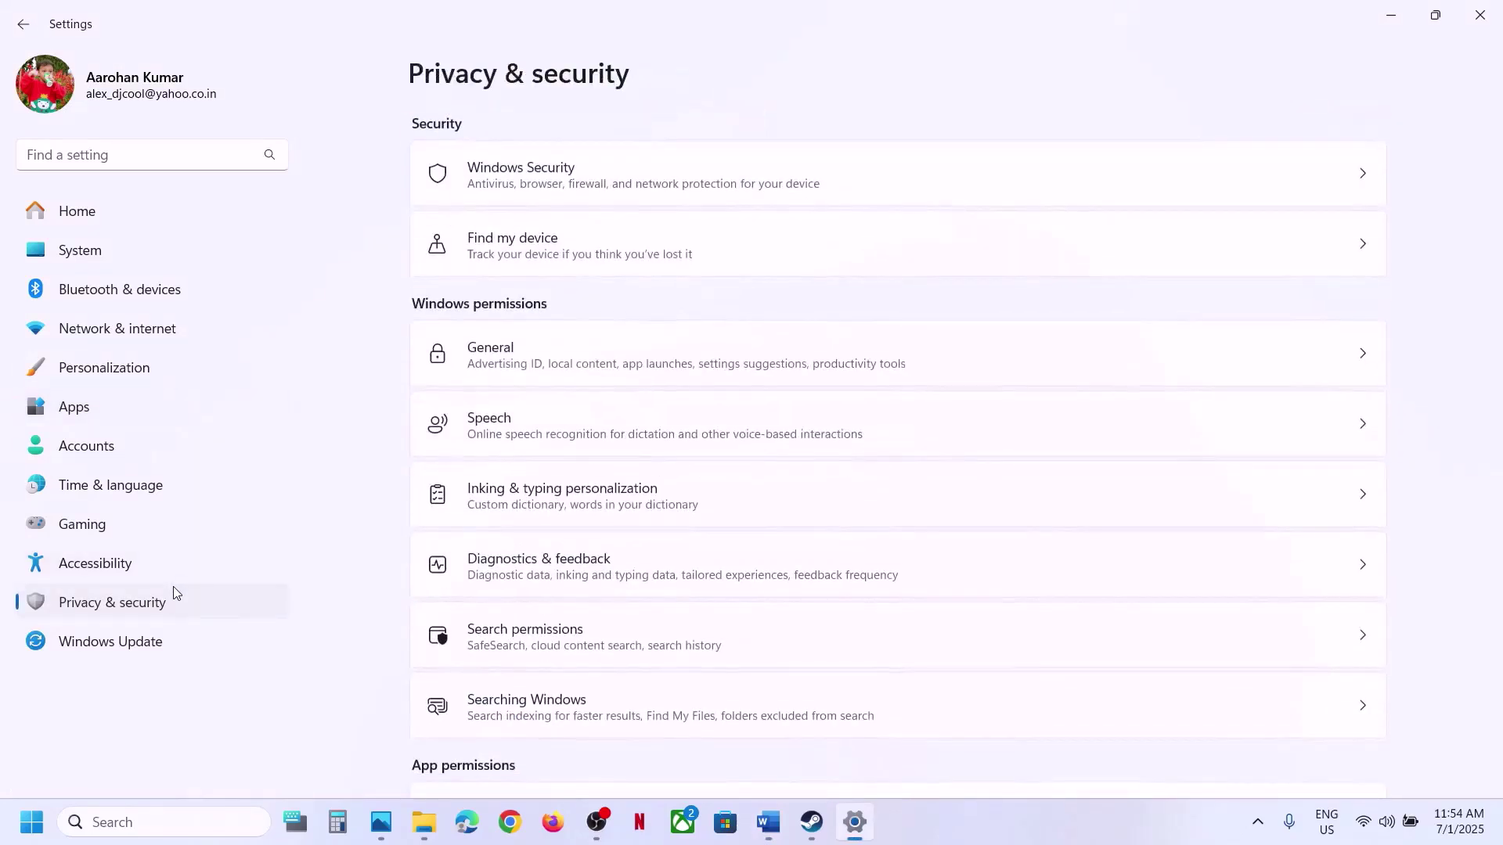
{"action": "left_click", "coordinate": [610, 169]}
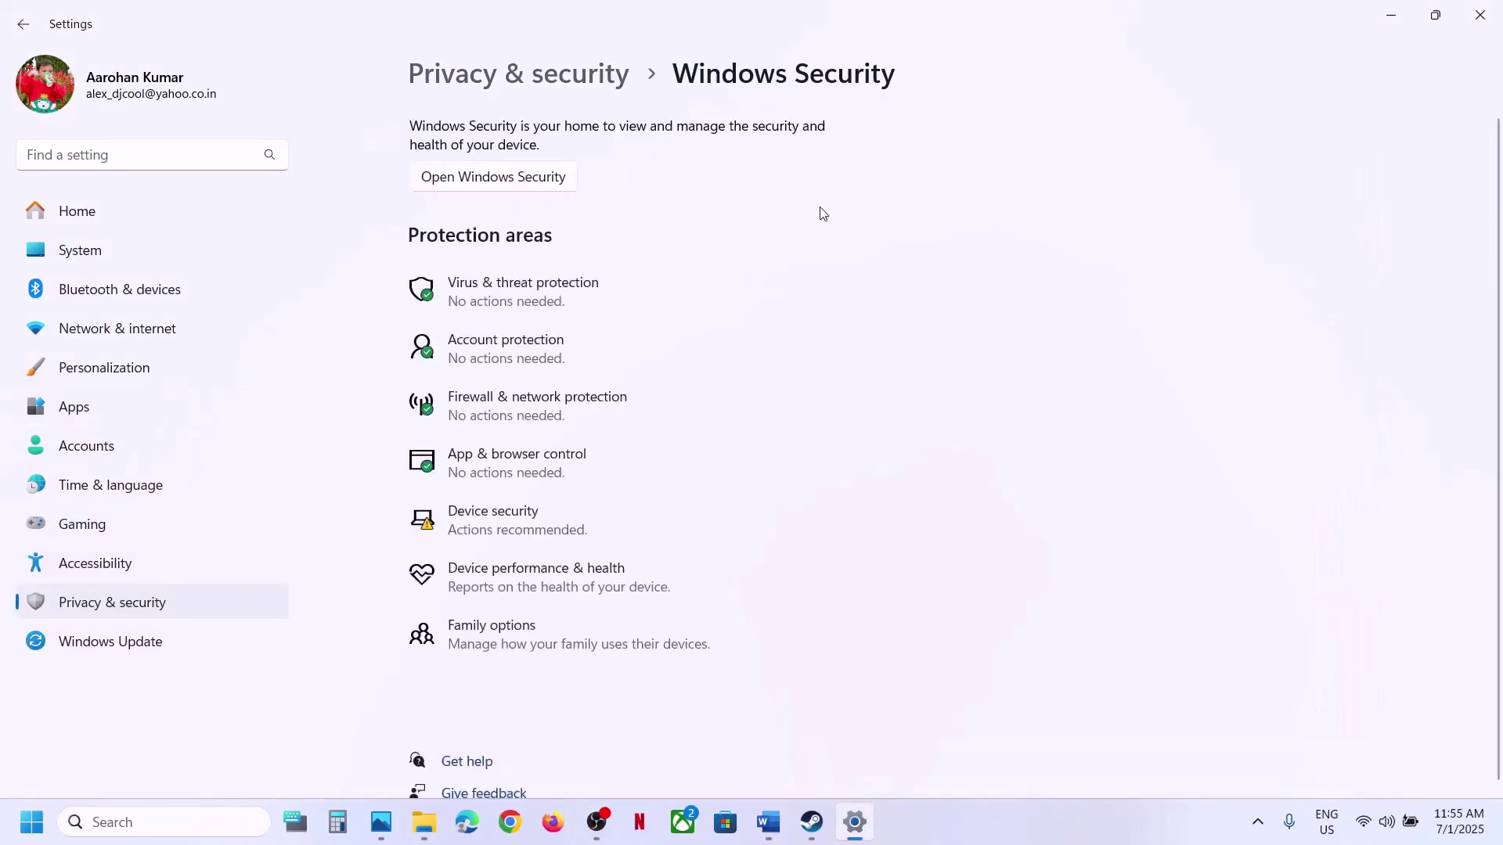
{"action": "left_click", "coordinate": [569, 296]}
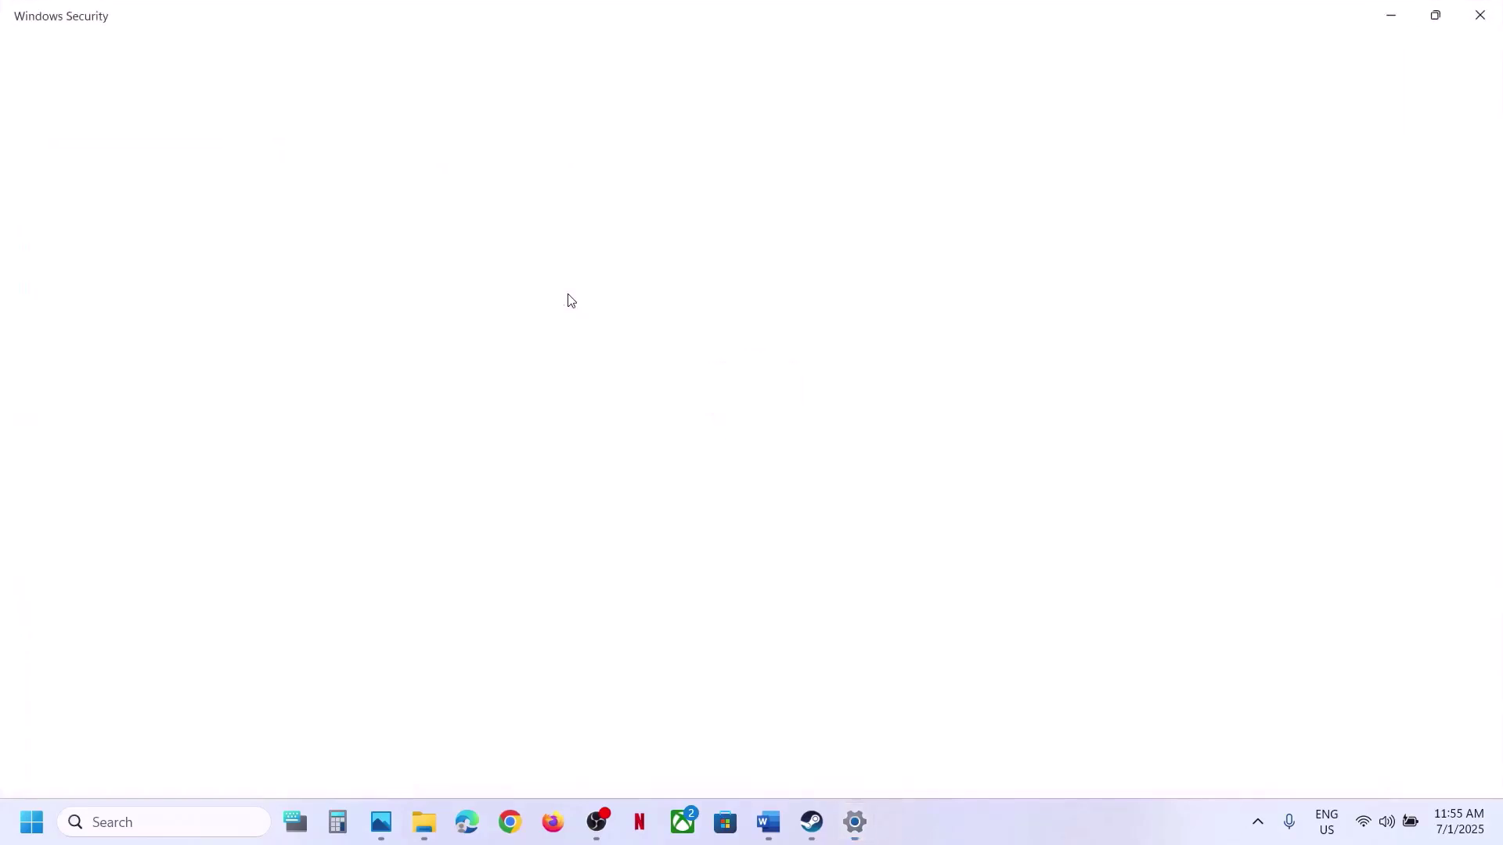
{"action": "scroll", "coordinate": [568, 510], "scroll_direction": "down", "scroll_amount": 3}
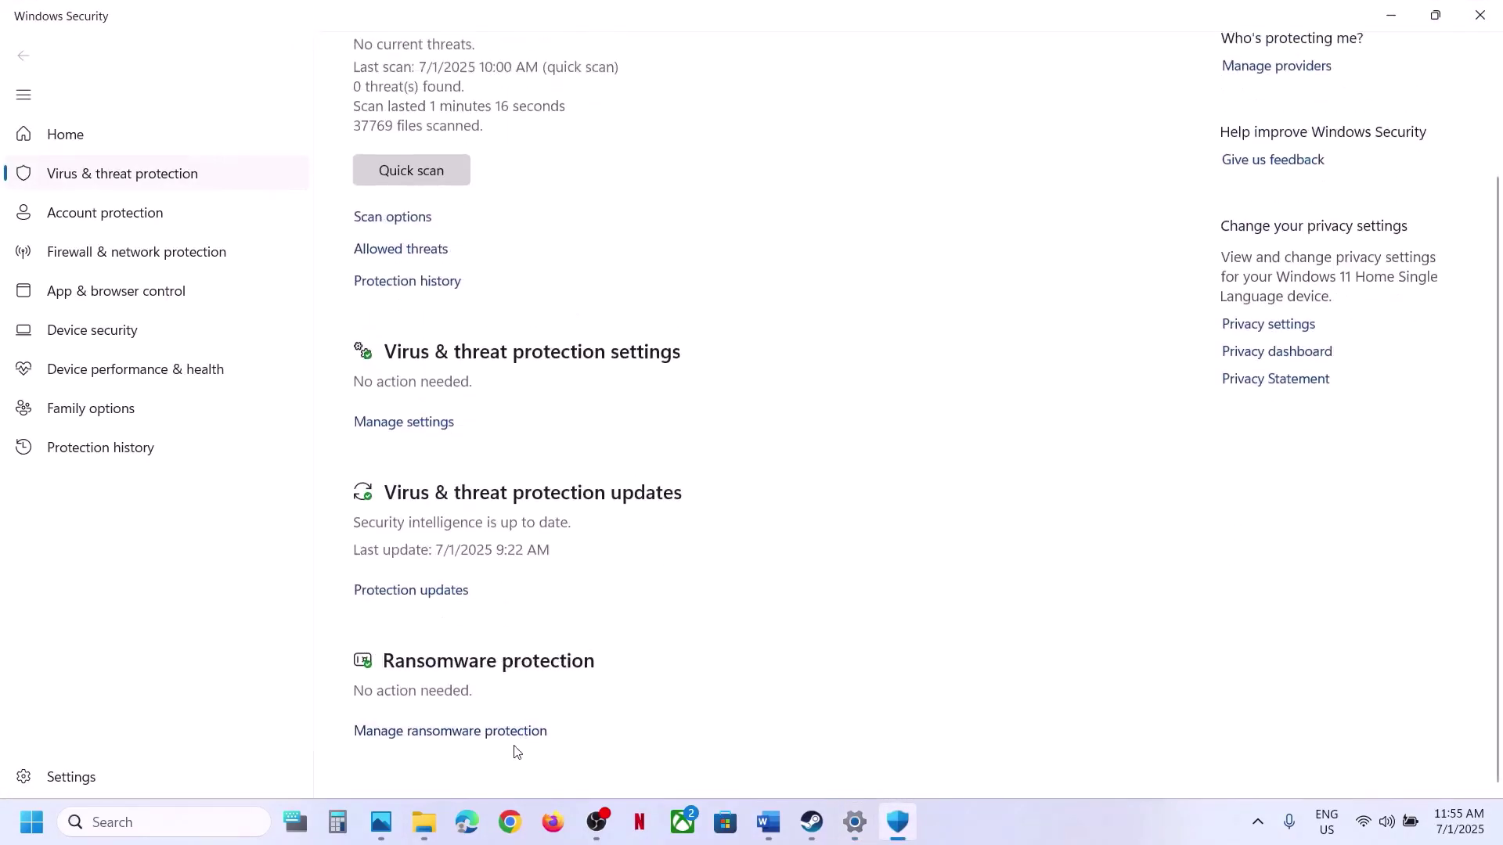
{"action": "left_click", "coordinate": [472, 732]}
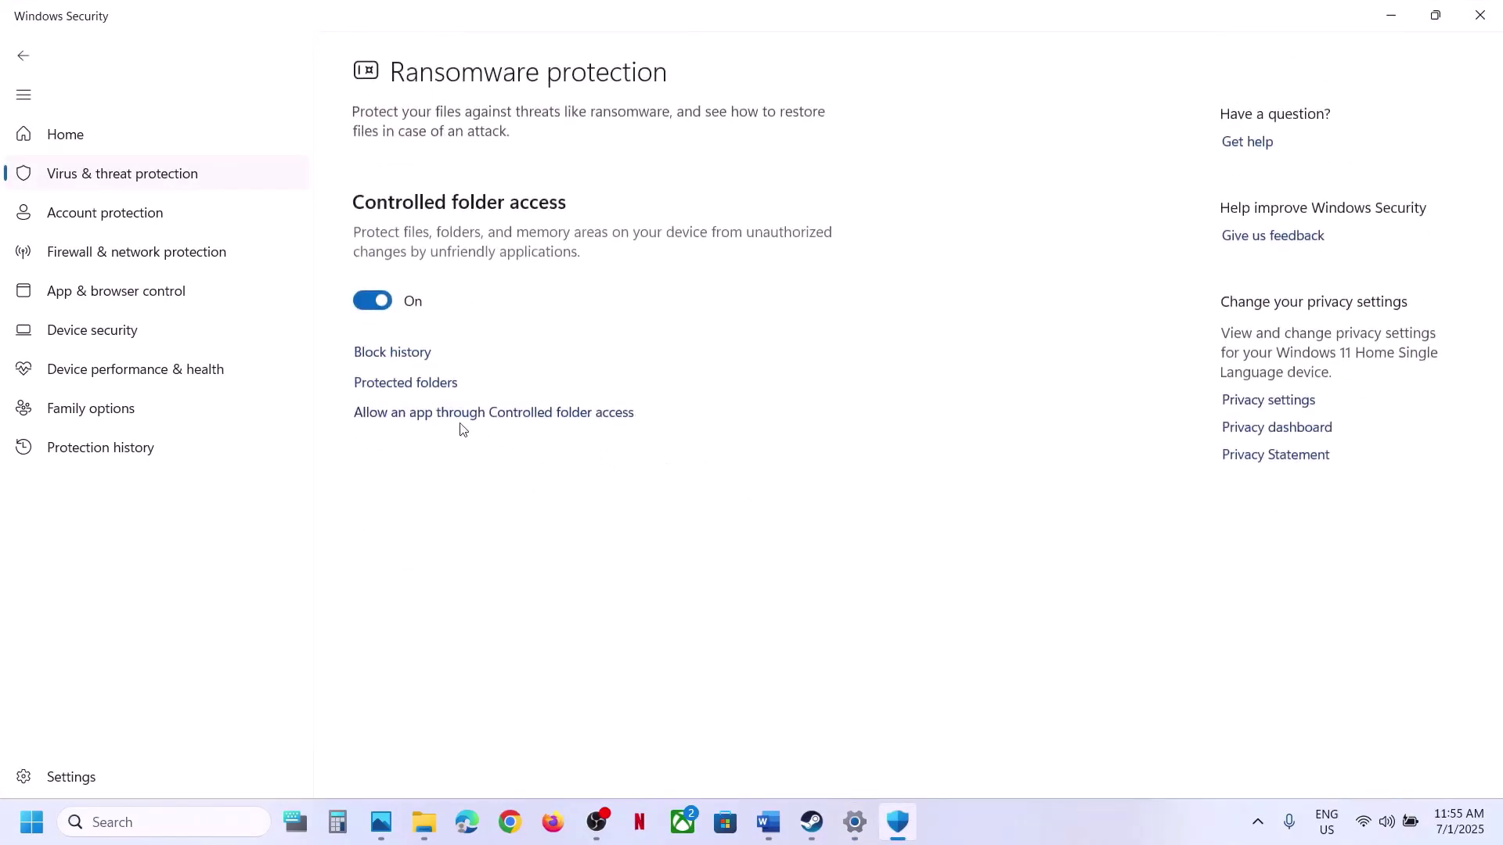
{"action": "left_click", "coordinate": [508, 414]}
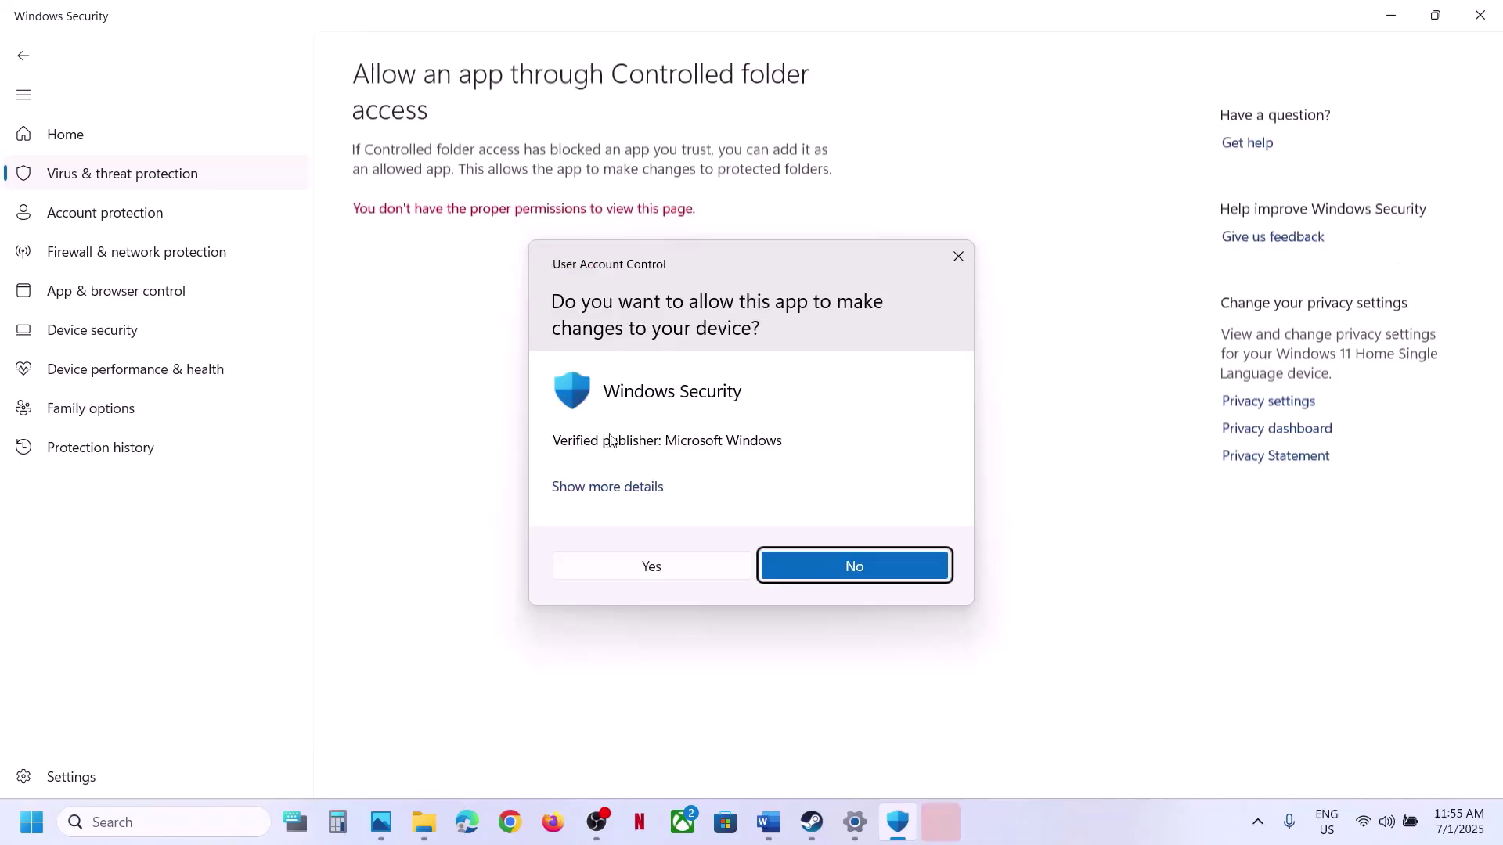
{"action": "left_click", "coordinate": [636, 567]}
Add the GhostOfTsushima application from the Ghost of Tsushima DIRECTOR'S CUT folder as an allowed app for Controlled folder access.
{"action": "left_click", "coordinate": [465, 213]}
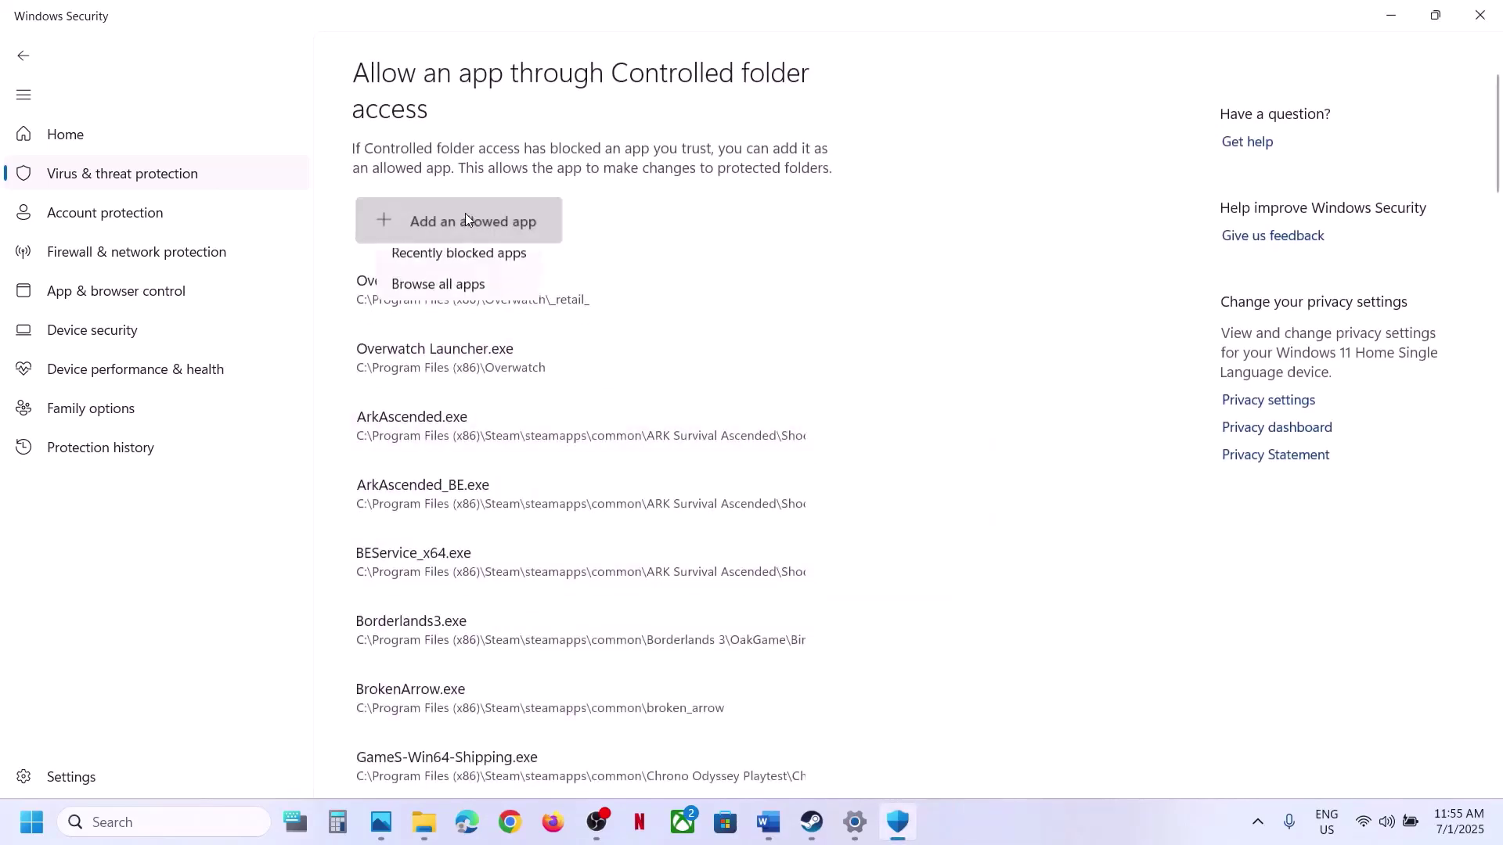
{"action": "left_click", "coordinate": [481, 303]}
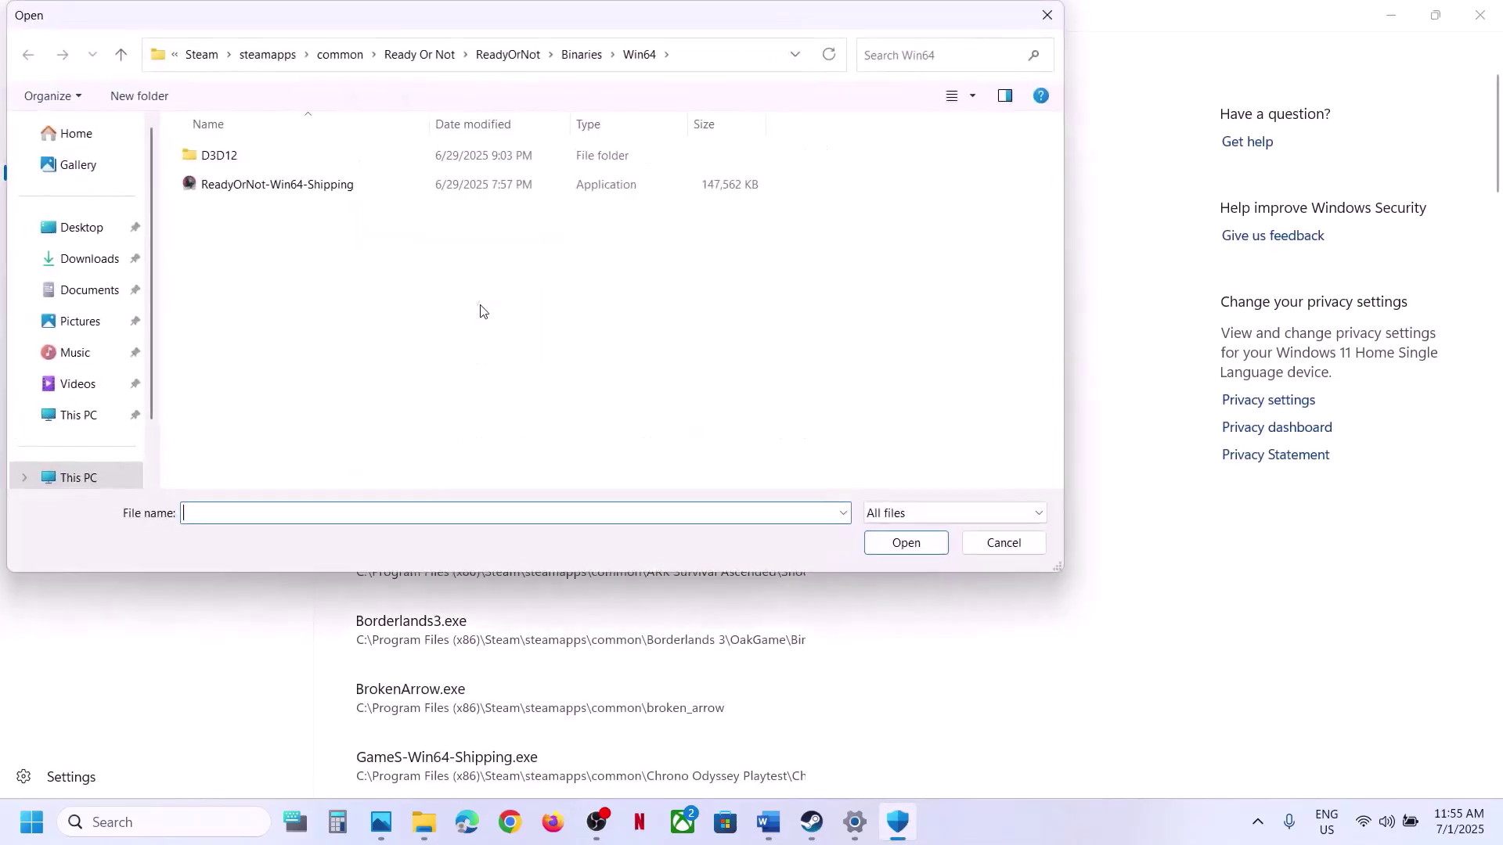
{"action": "left_click", "coordinate": [340, 54]}
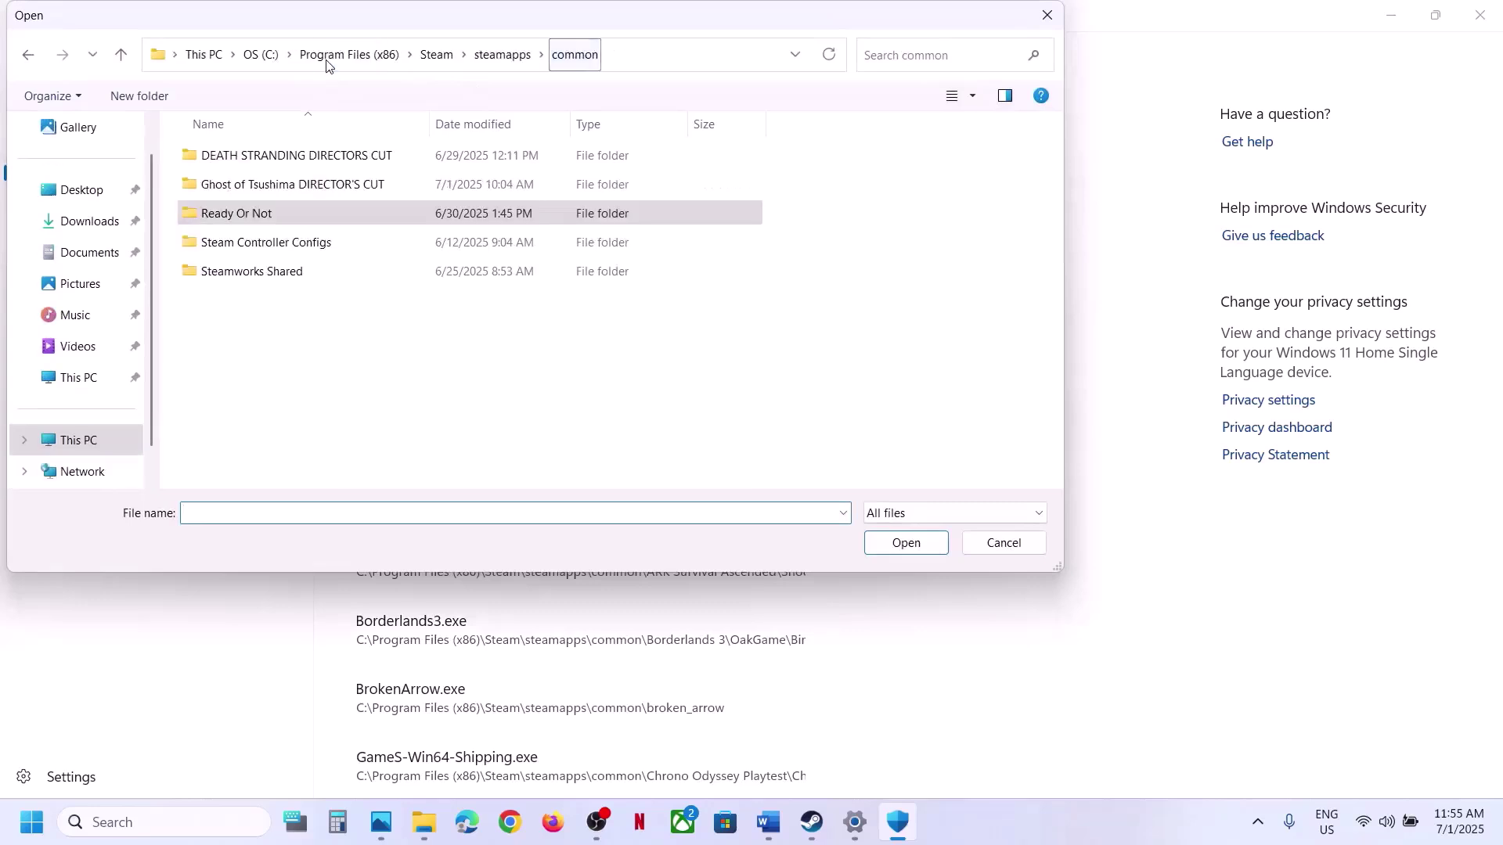
{"action": "double_click", "coordinate": [291, 188]}
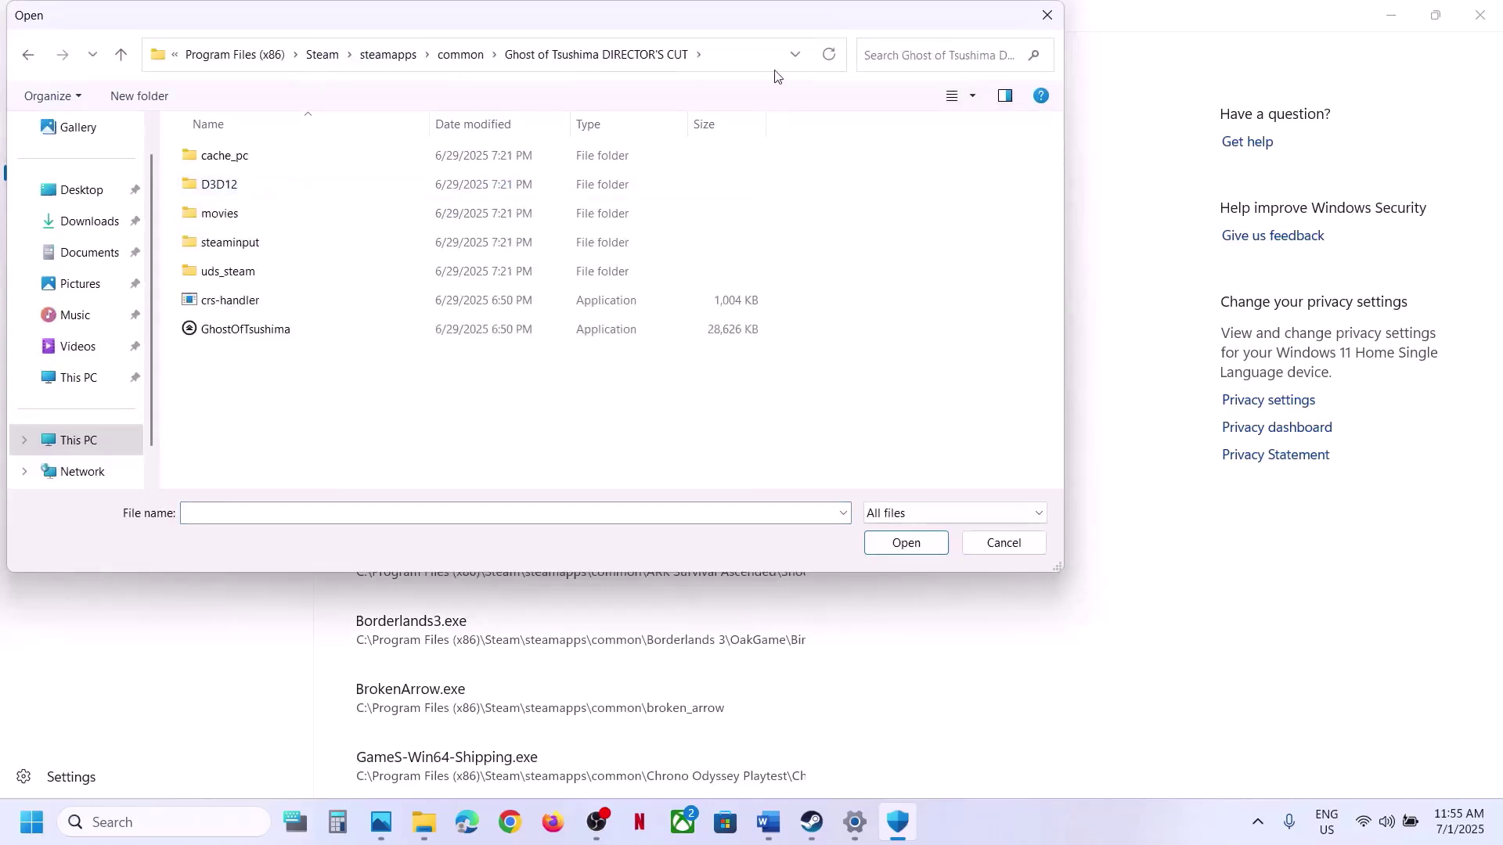
{"action": "left_click", "coordinate": [736, 61]}
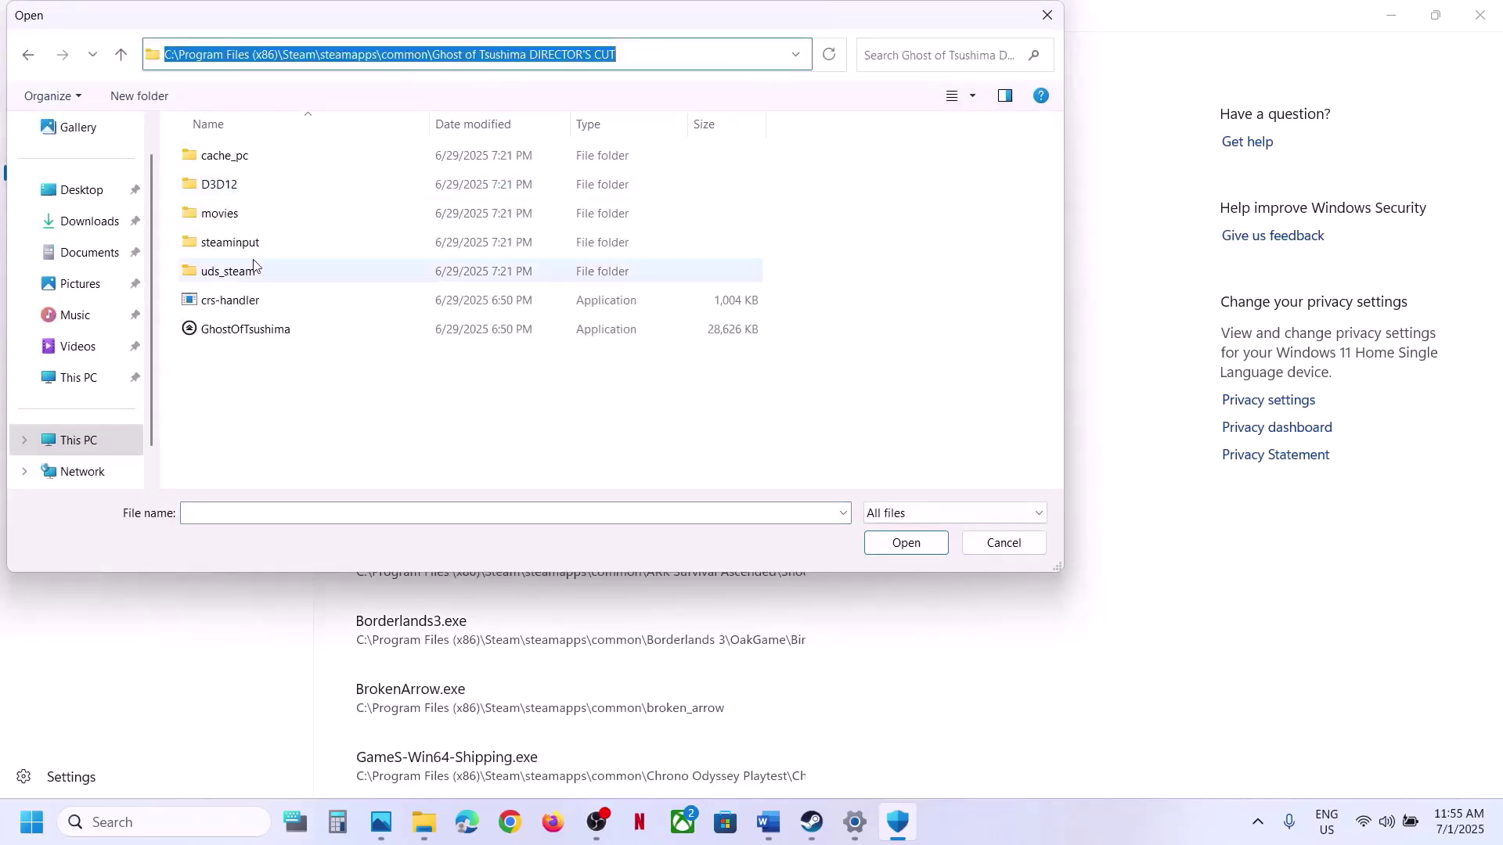
{"action": "left_click", "coordinate": [251, 339]}
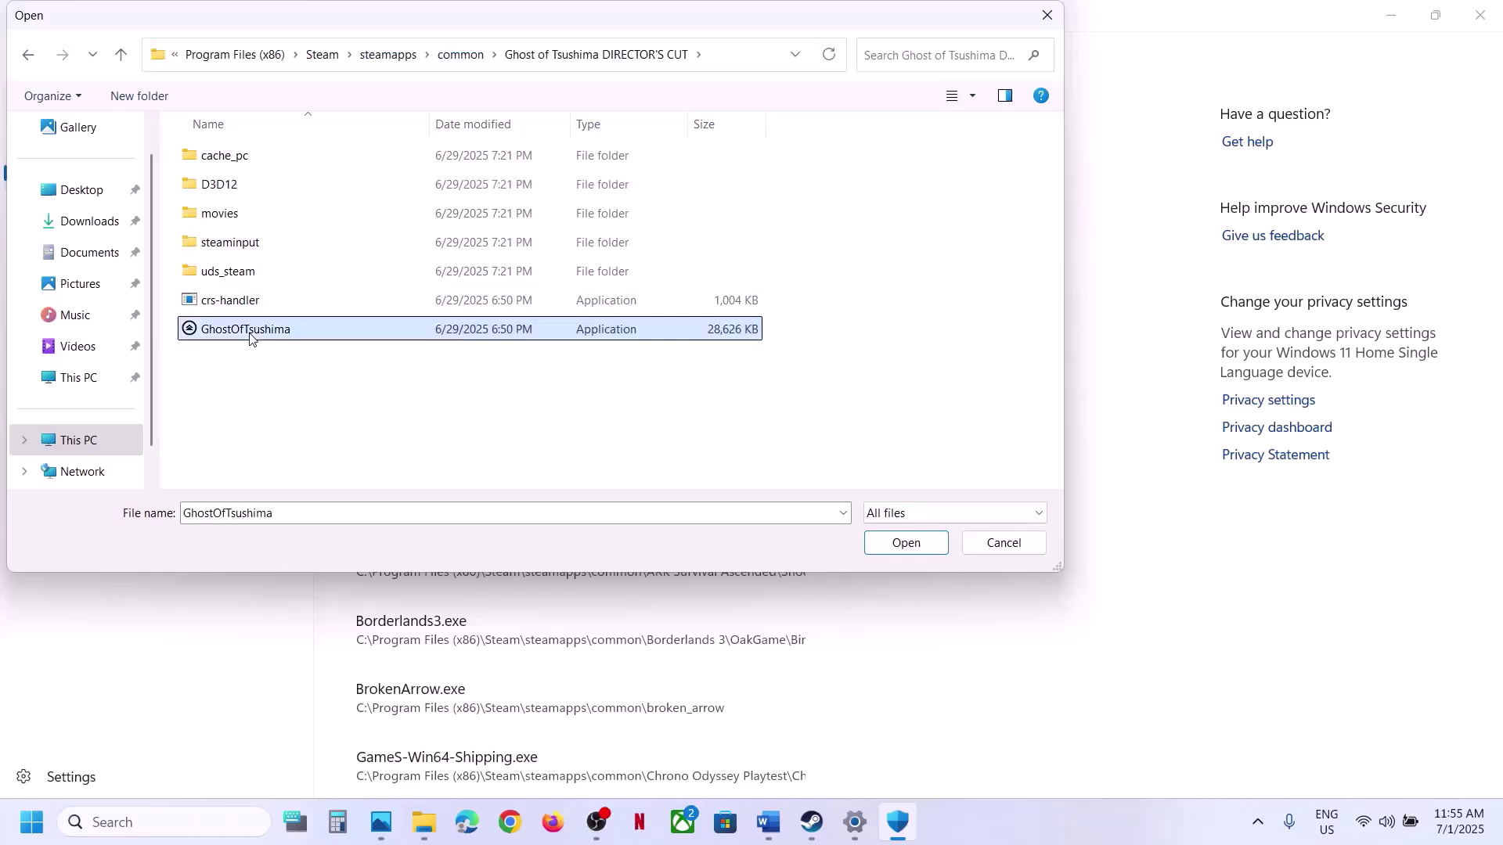
{"action": "left_click", "coordinate": [892, 542]}
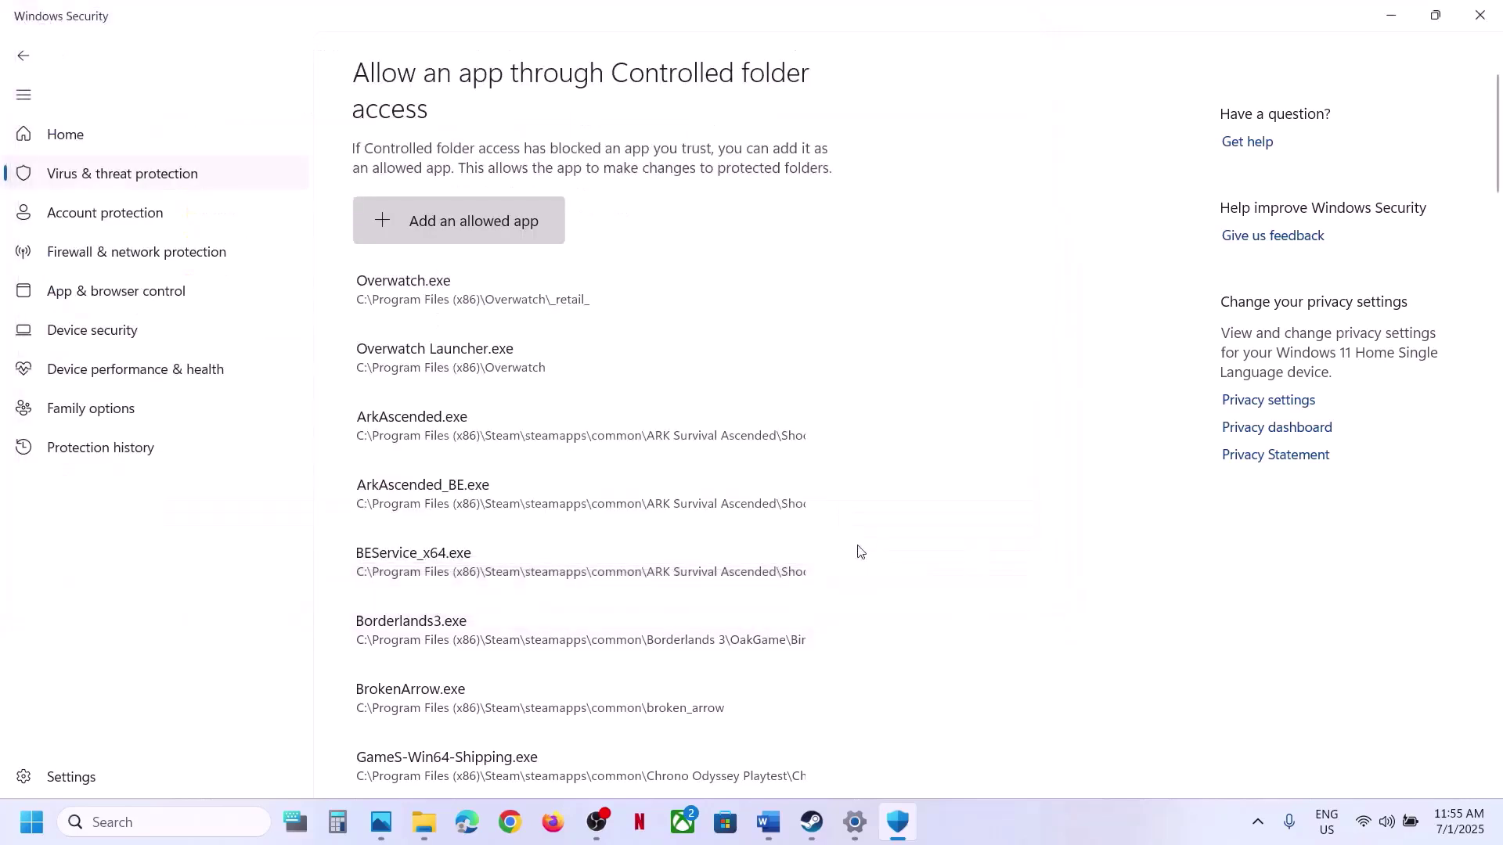
Open Control Panel and bring up the list of apps allowed through Windows Defender Firewall.
{"action": "left_click", "coordinate": [157, 828]}
{"action": "type", "text": "control"}
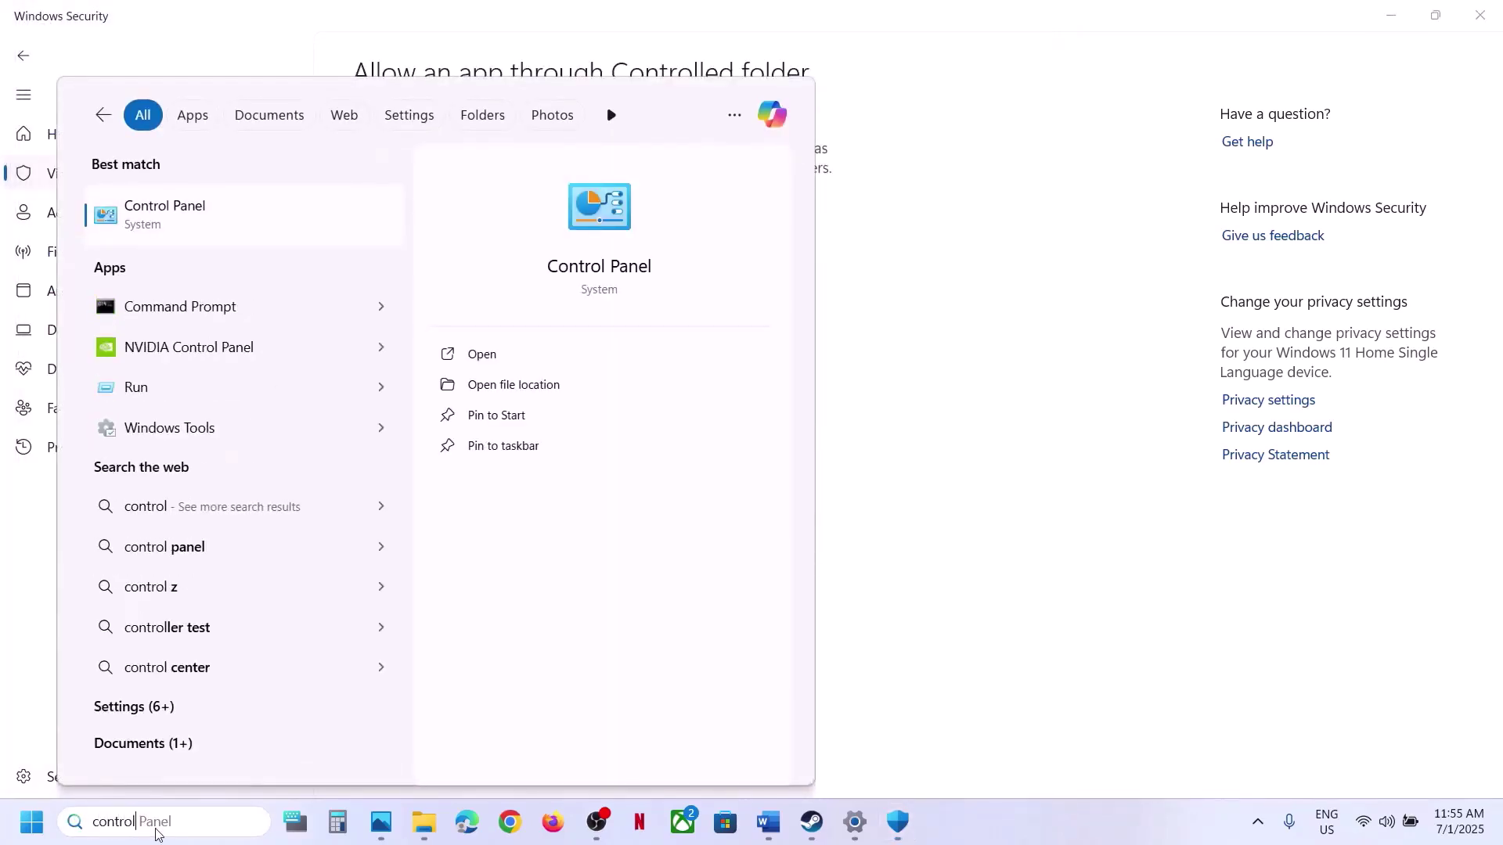
{"action": "key", "text": "Return"}
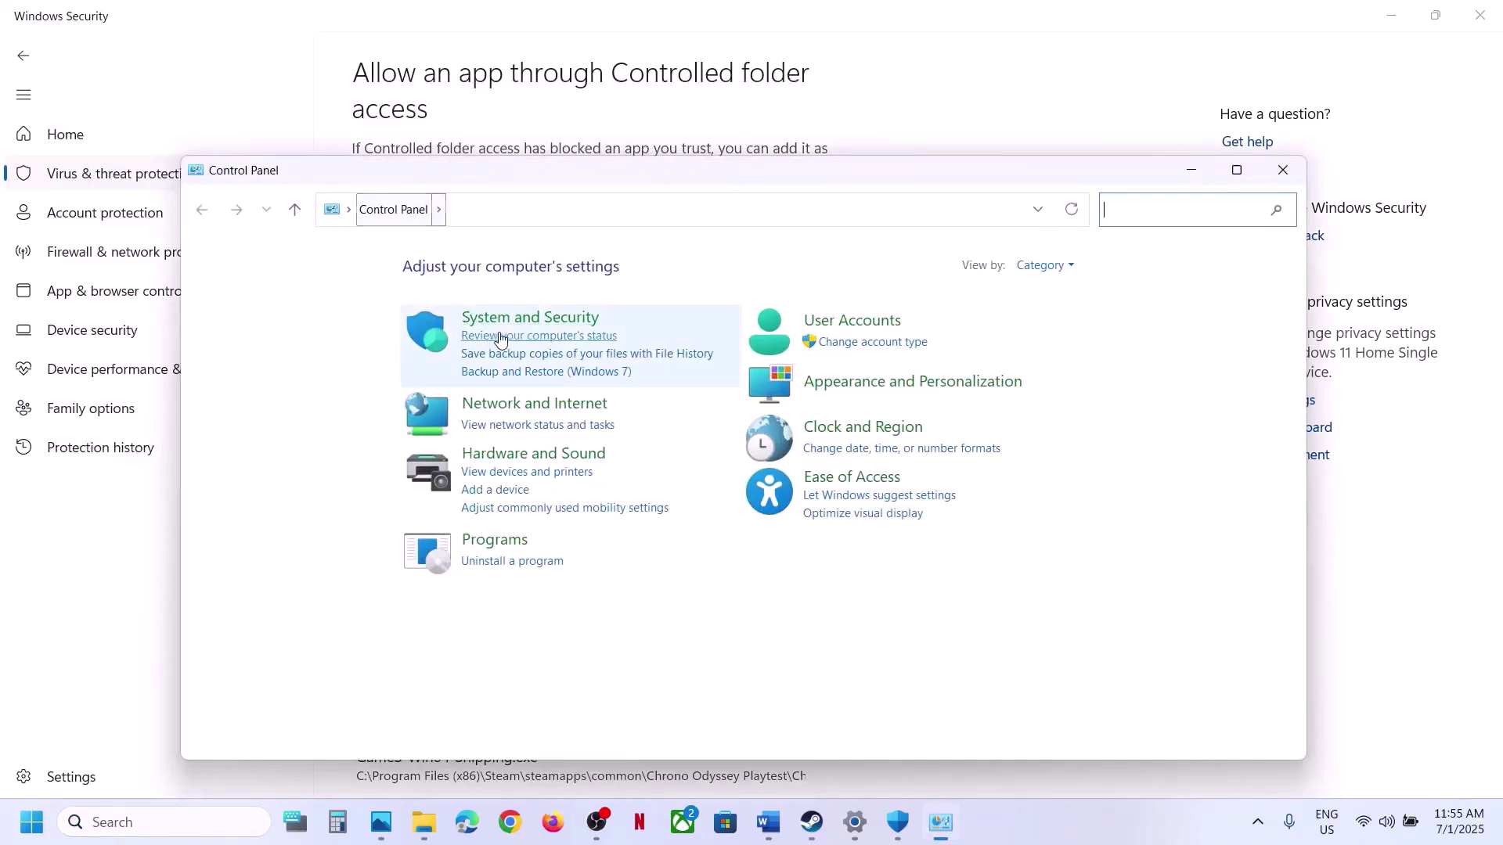
{"action": "left_click", "coordinate": [502, 318]}
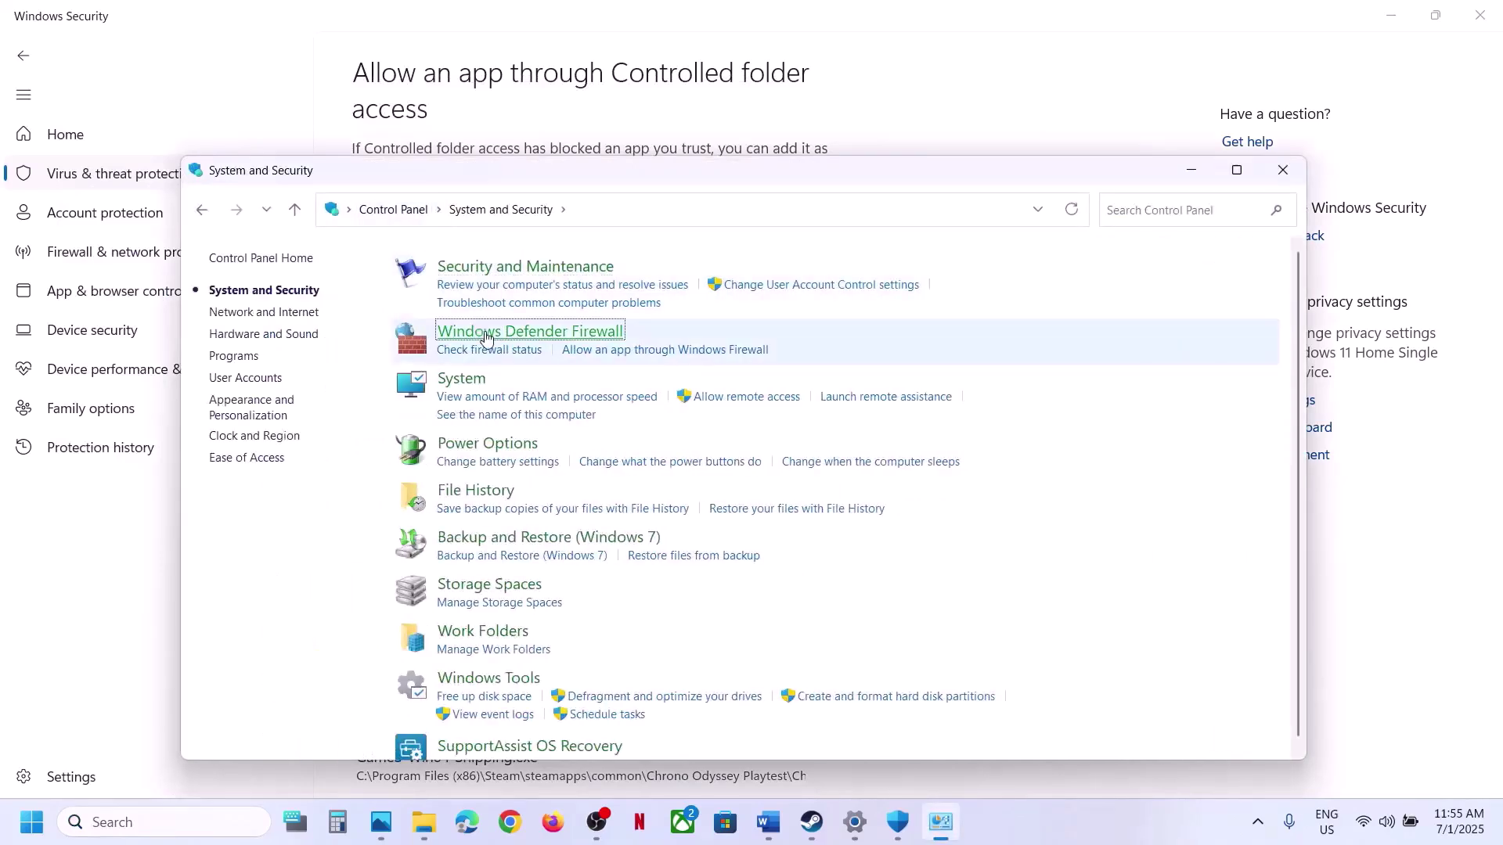
{"action": "left_click", "coordinate": [568, 333]}
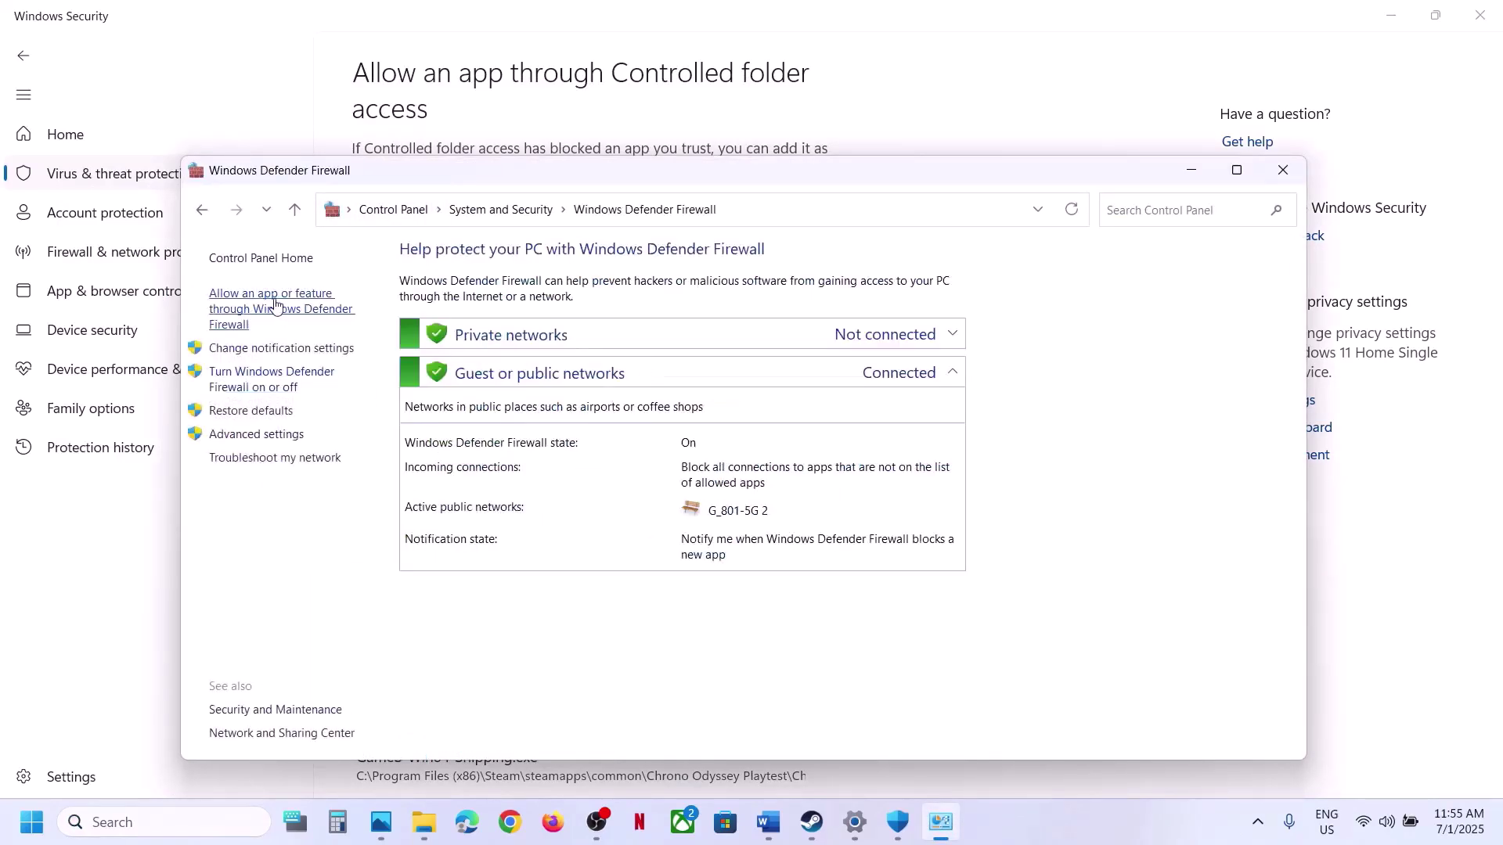
{"action": "left_click", "coordinate": [274, 305]}
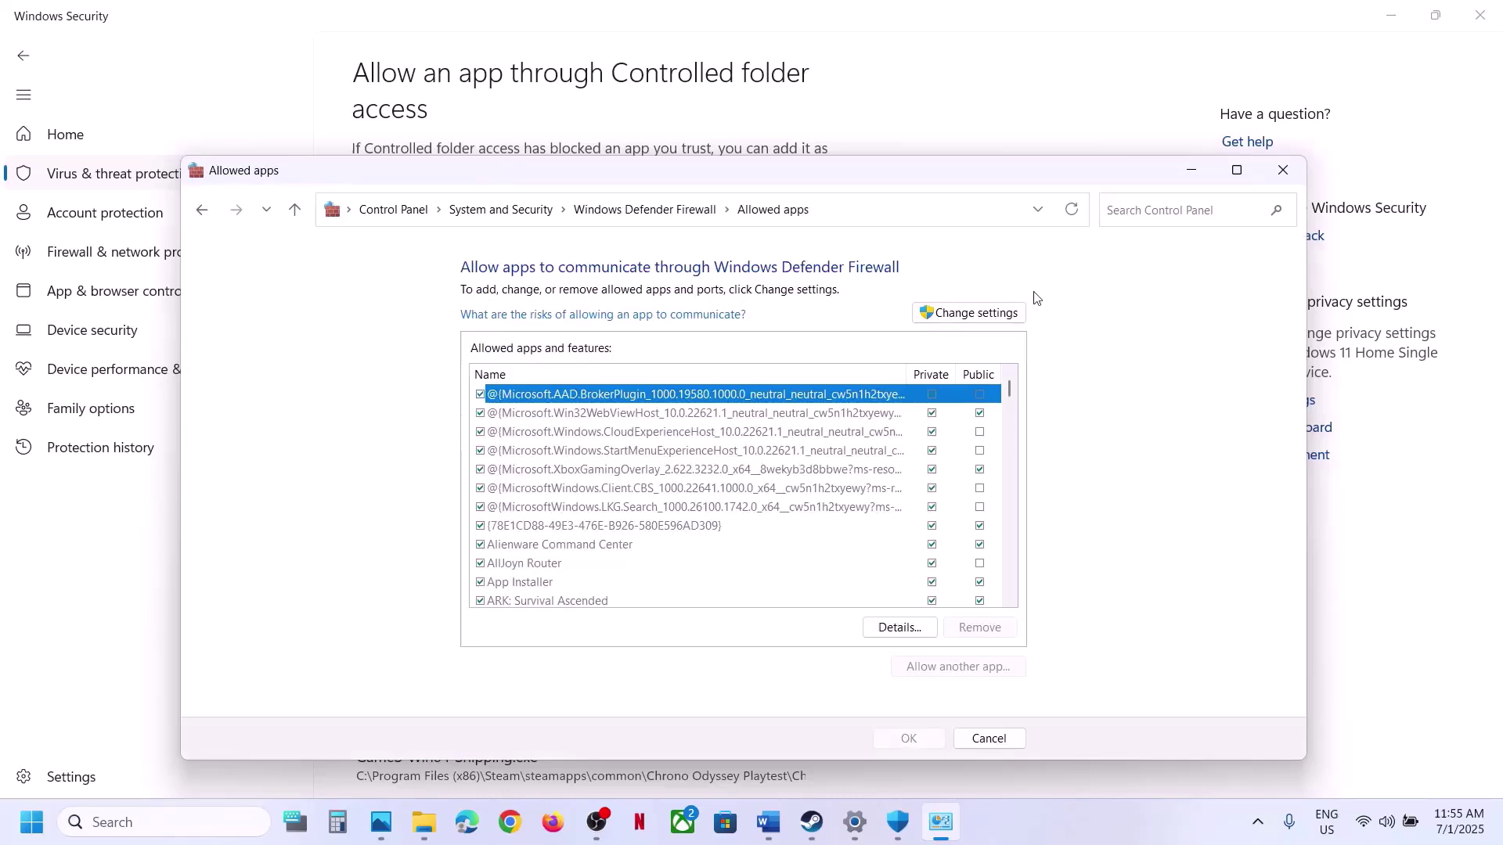
Try to add the GhostOfTsushima application from the Ghost of Tsushima DIRECTOR'S CUT folder to the firewall's allowed apps.
{"action": "left_click", "coordinate": [994, 311]}
{"action": "left_click", "coordinate": [973, 669]}
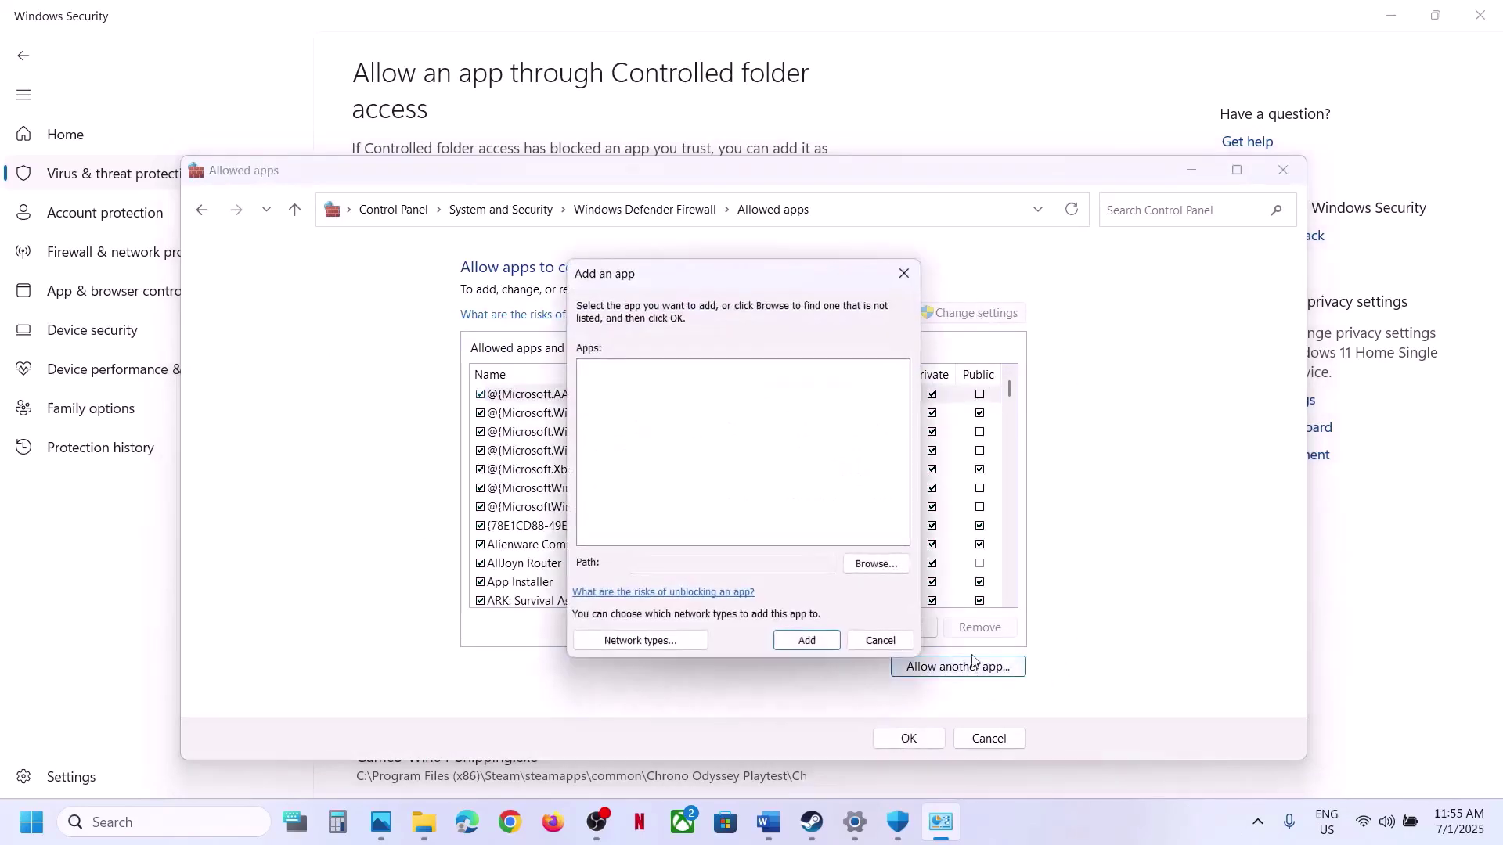
{"action": "left_click", "coordinate": [875, 570]}
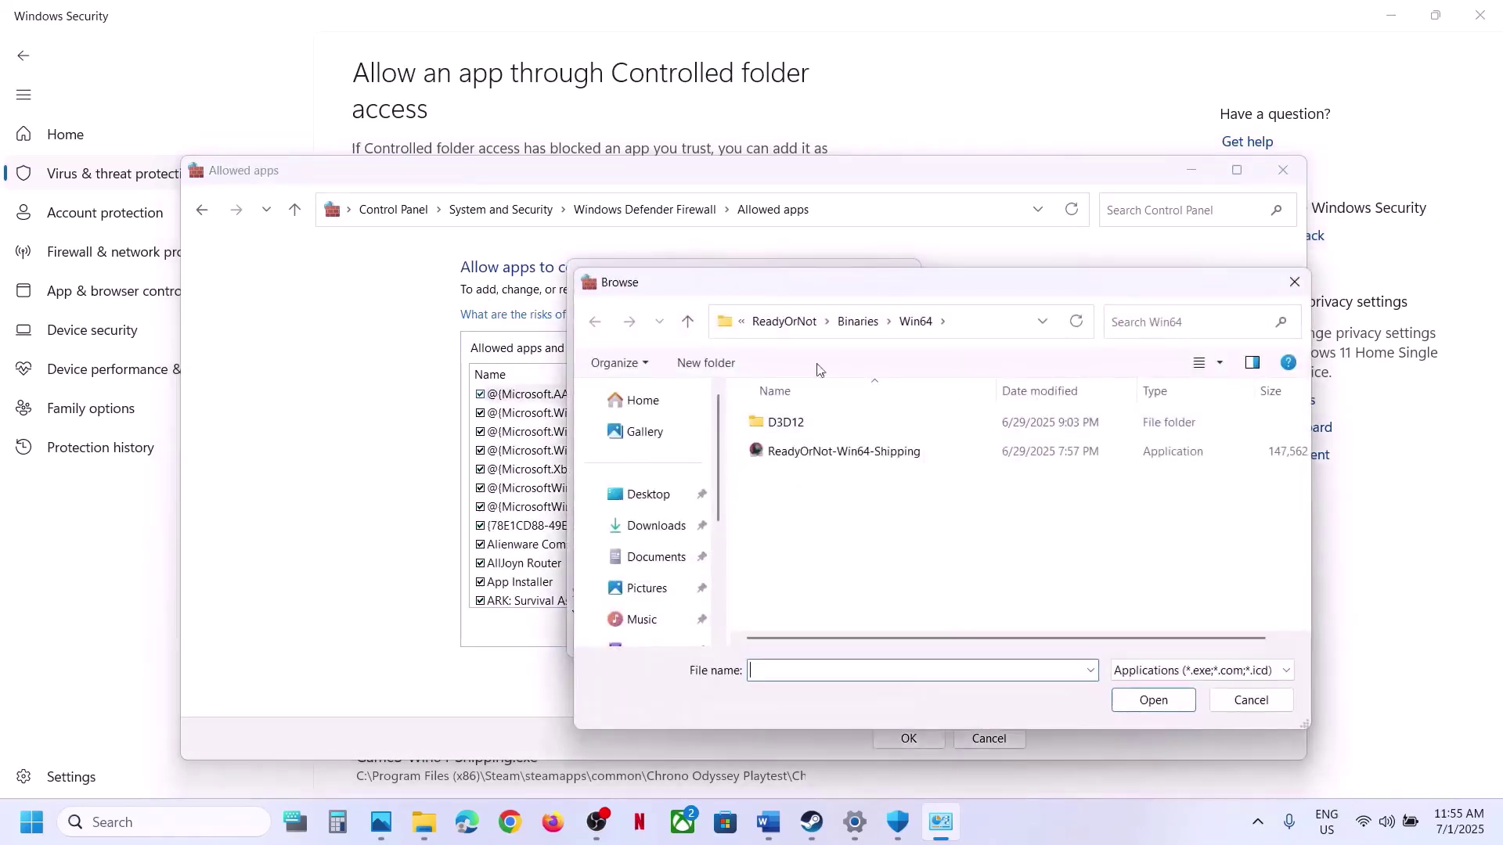
{"action": "left_click", "coordinate": [780, 329]}
{"action": "left_click", "coordinate": [780, 329]}
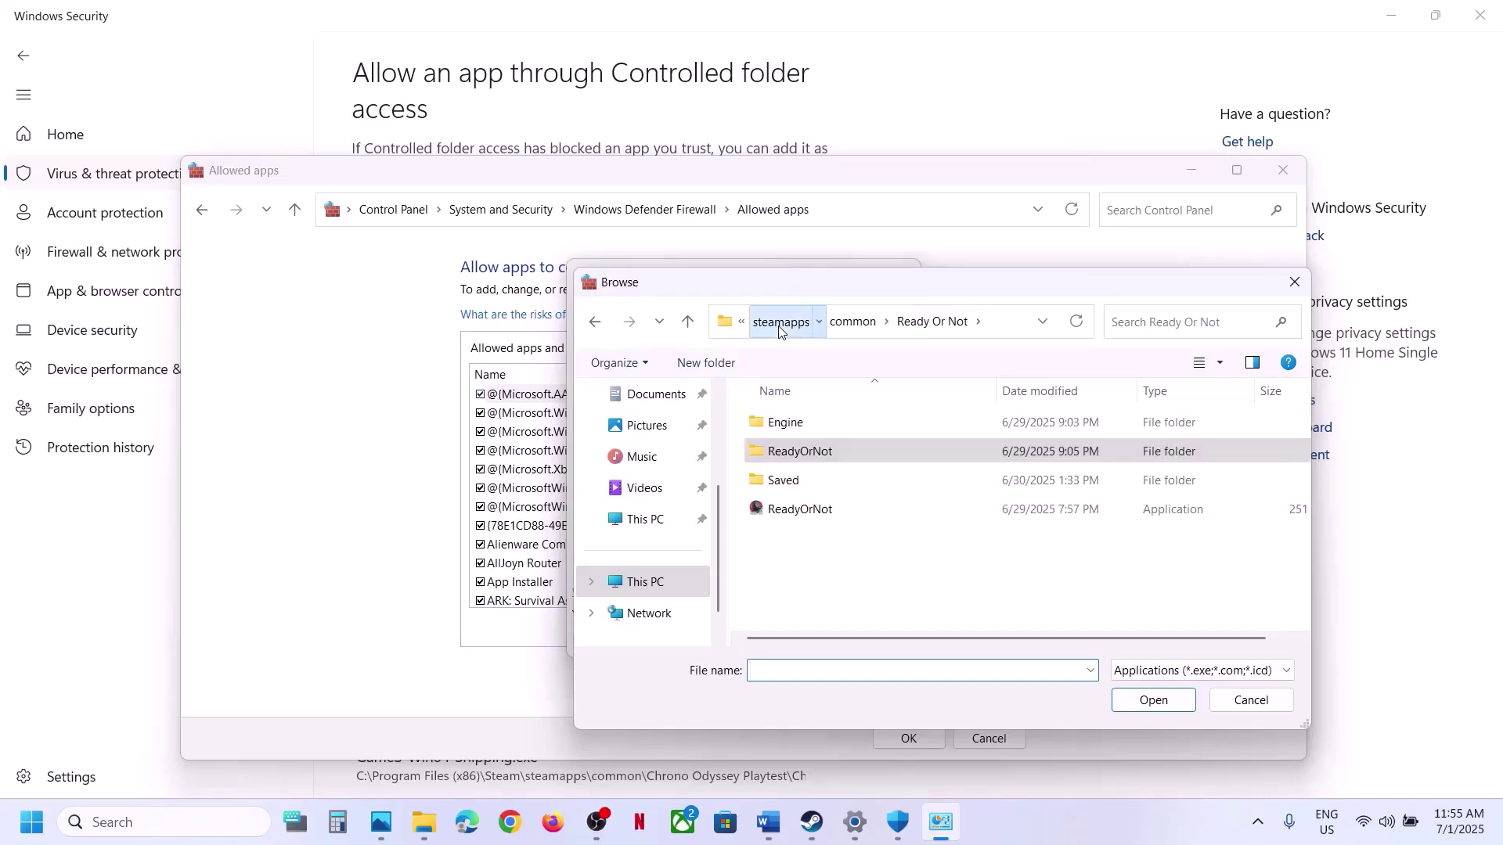
{"action": "left_click", "coordinate": [852, 322]}
{"action": "double_click", "coordinate": [825, 452]}
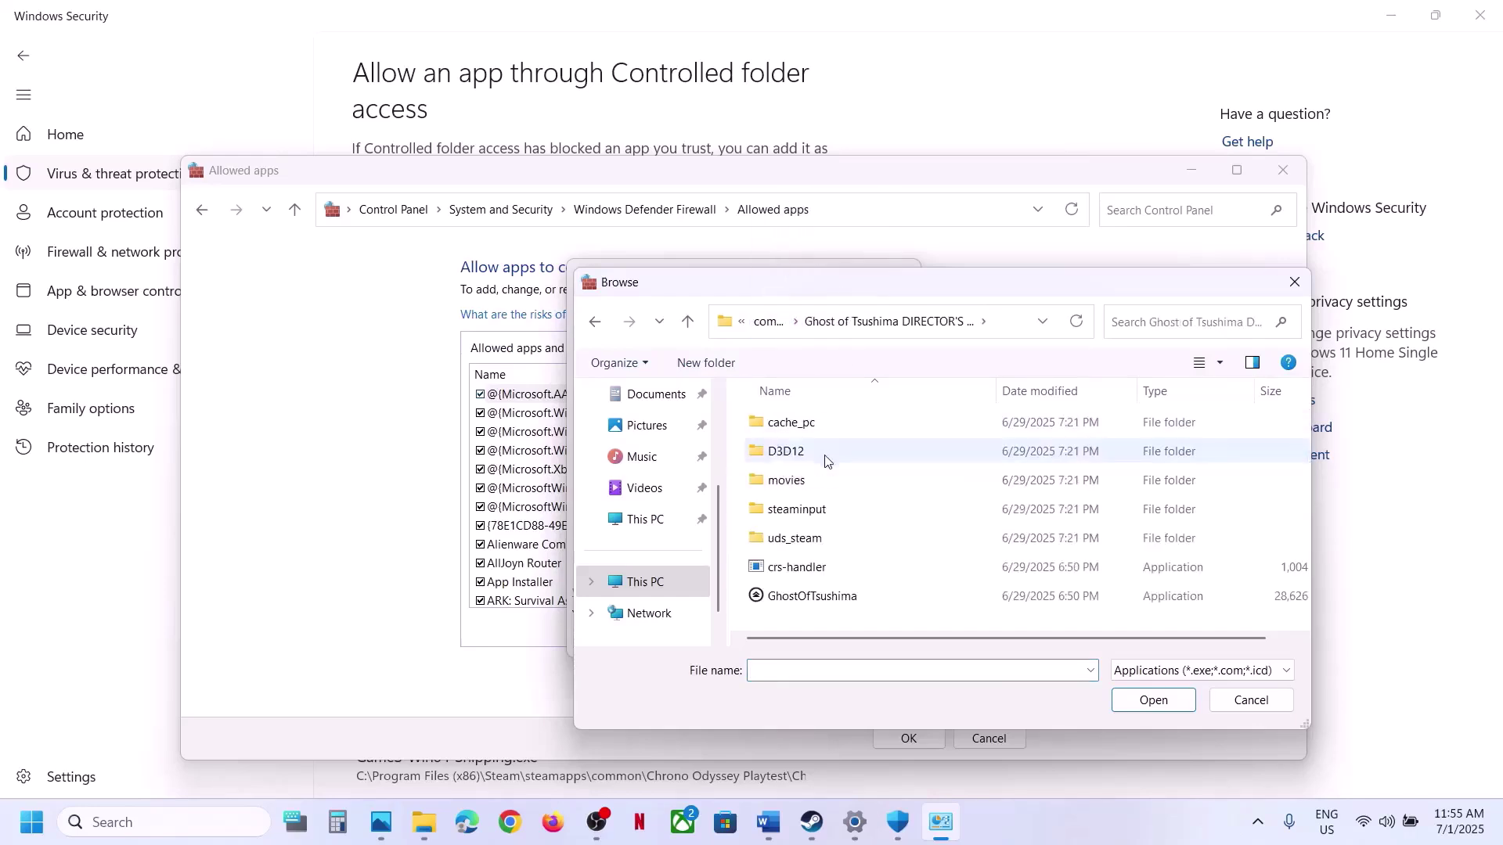
{"action": "left_click", "coordinate": [815, 596]}
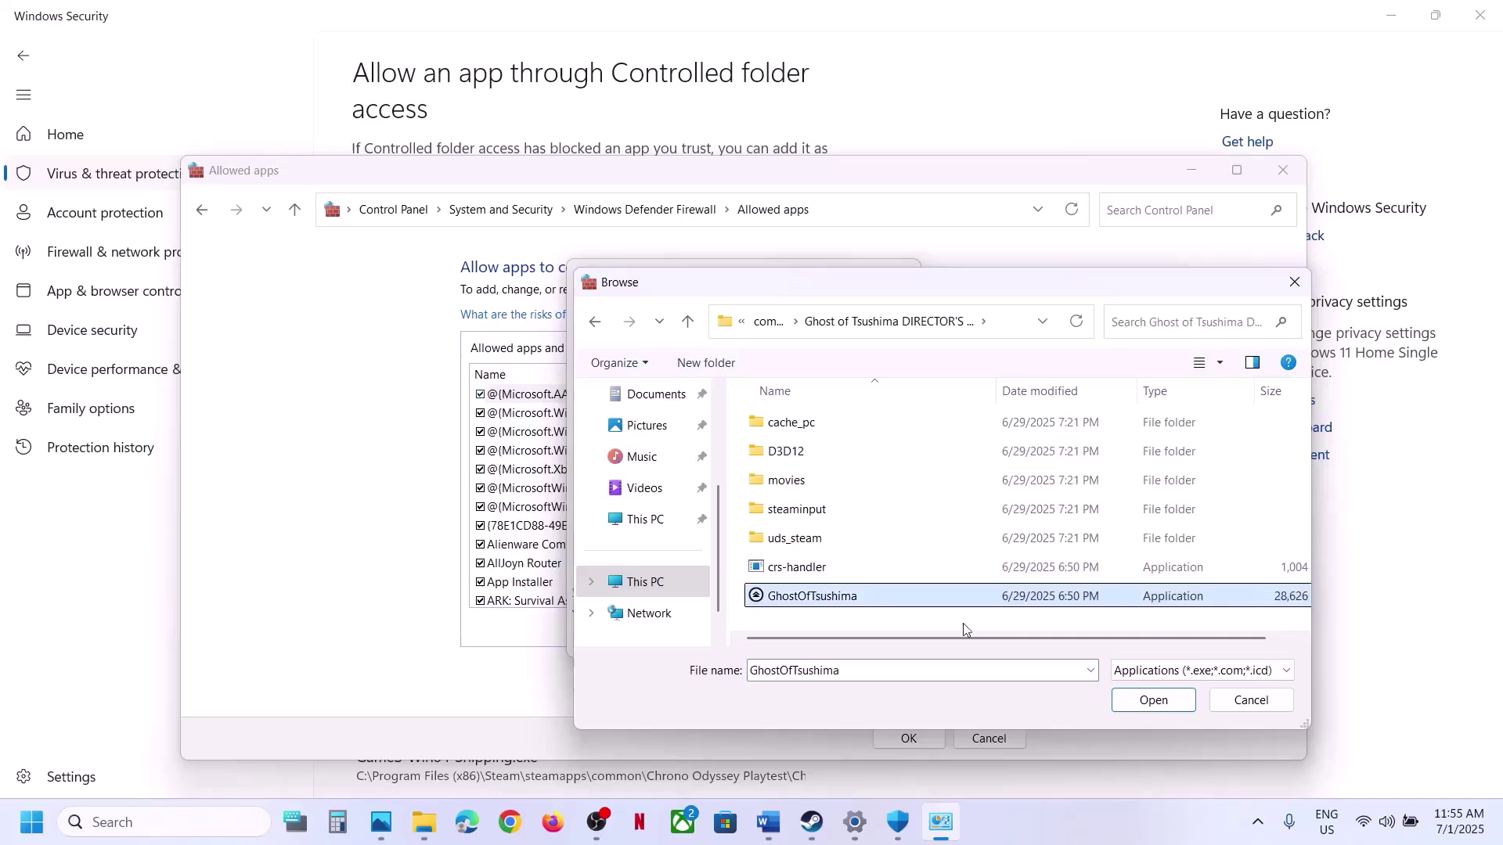
{"action": "left_click", "coordinate": [1153, 700]}
{"action": "left_click", "coordinate": [818, 641]}
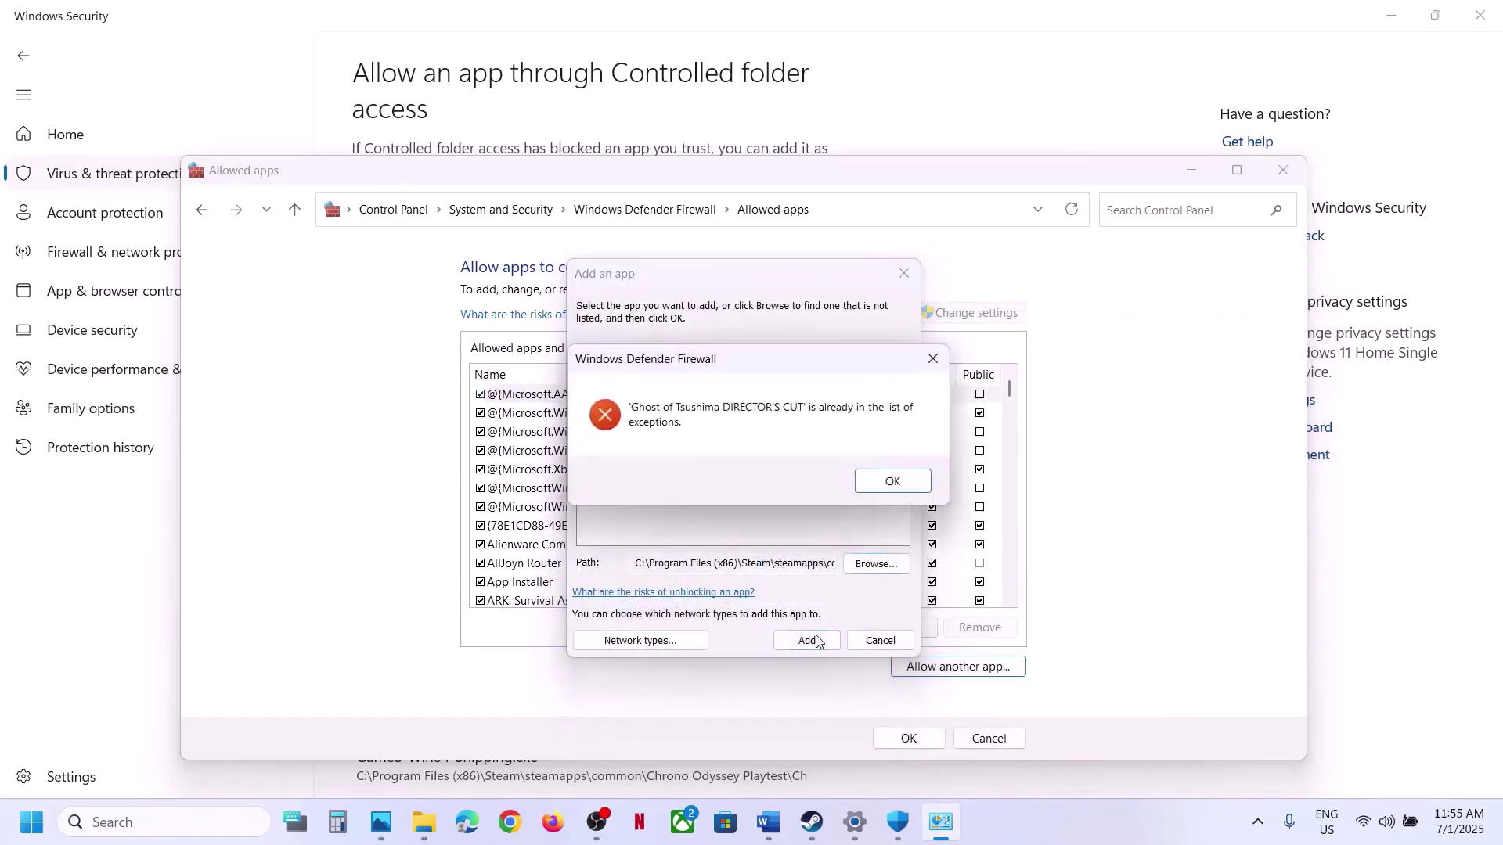
{"action": "left_click", "coordinate": [929, 482]}
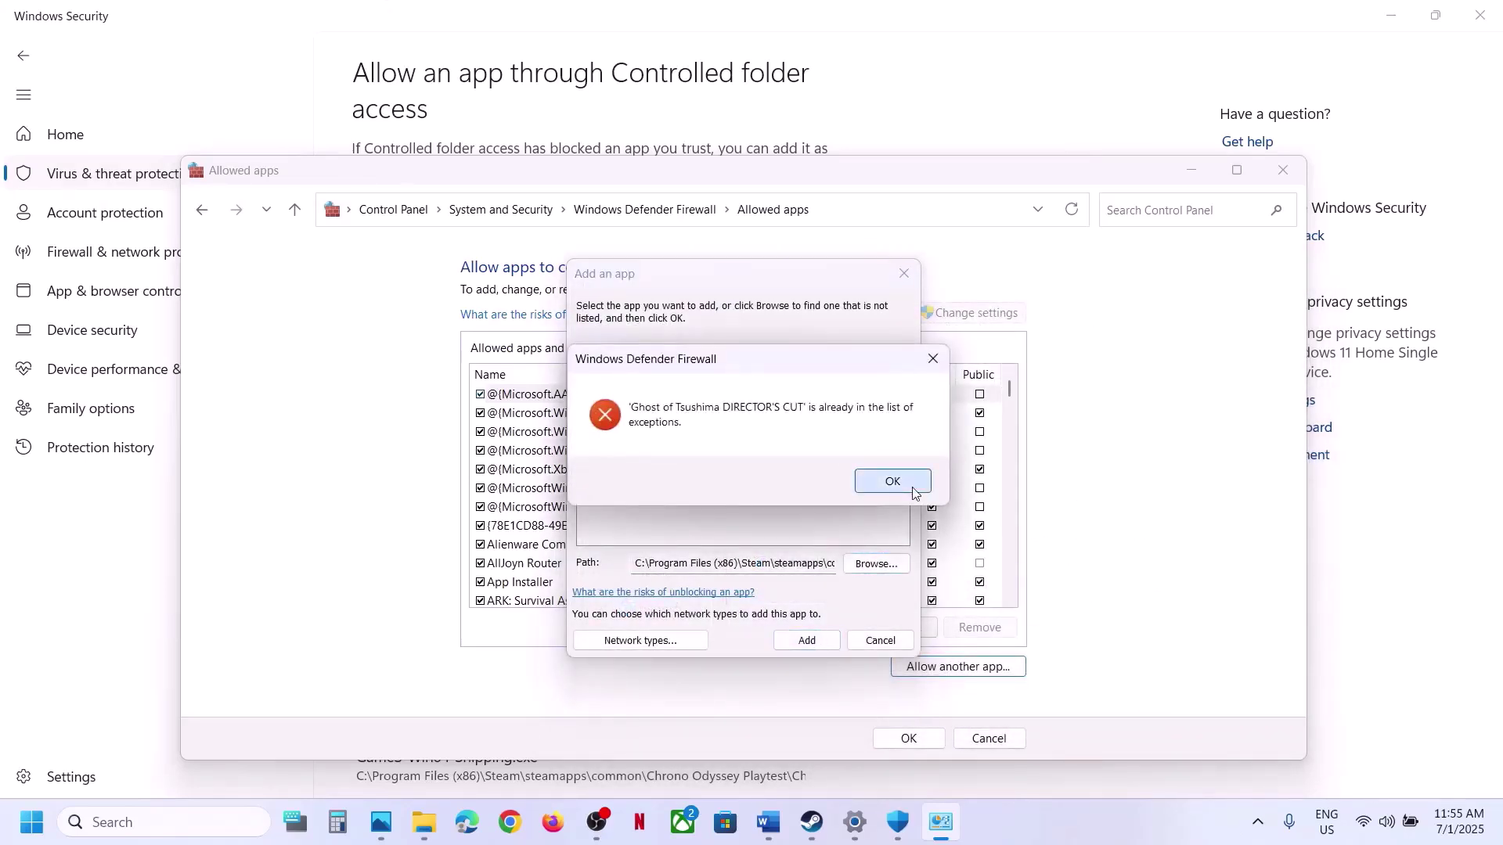
{"action": "left_click", "coordinate": [905, 273]}
Locate Ghost of Tsushima DIRECTOR'S CUT in the firewall's allowed apps list, then close the Allowed apps, Windows Security and Settings windows.
{"action": "left_click", "coordinate": [660, 492]}
{"action": "type", "text": "gh"}
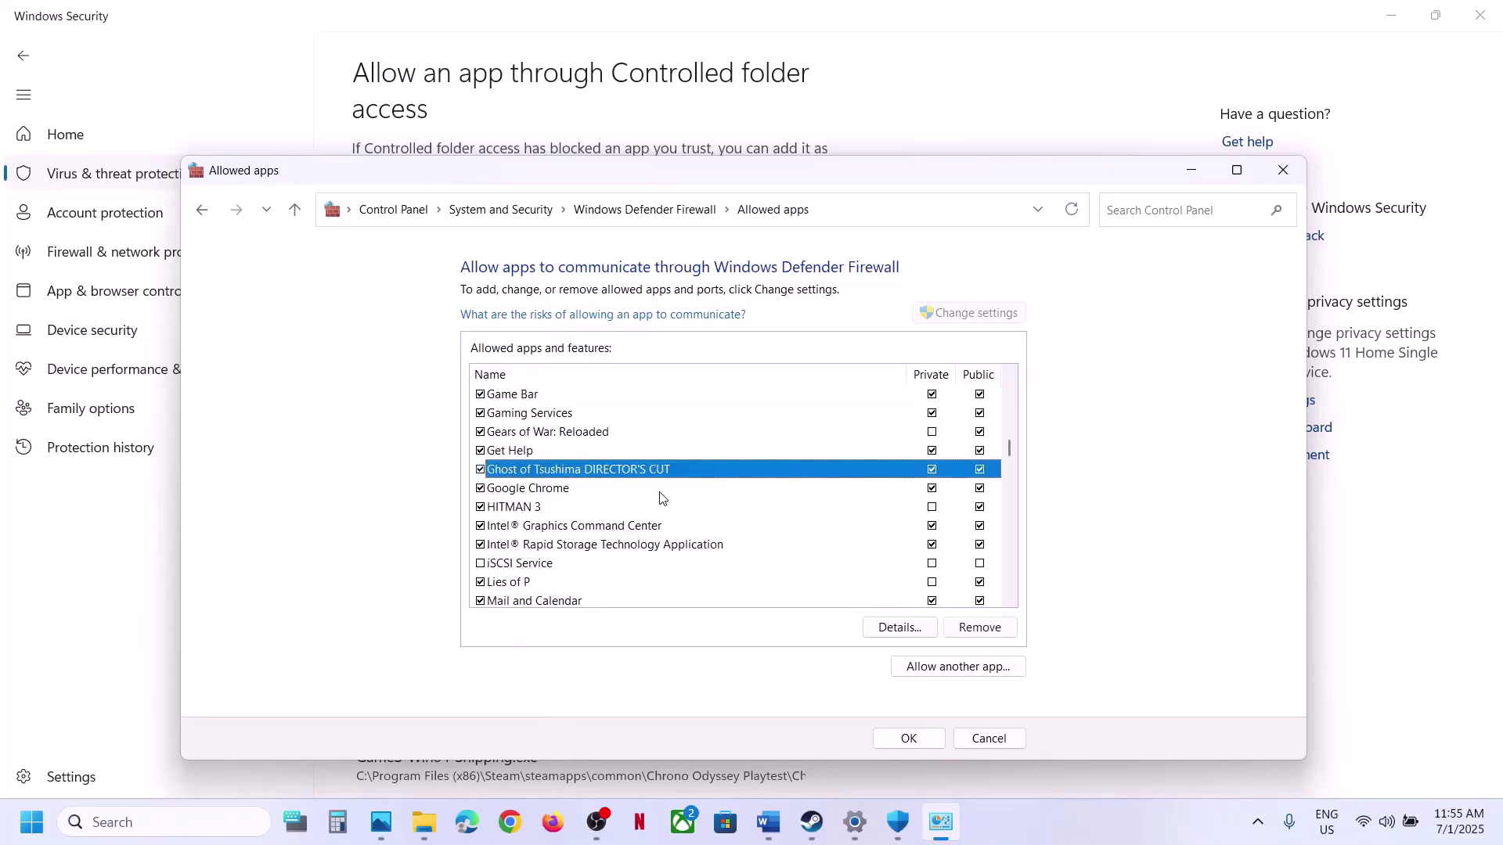
{"action": "left_click", "coordinate": [1294, 172]}
{"action": "left_click", "coordinate": [1487, 21]}
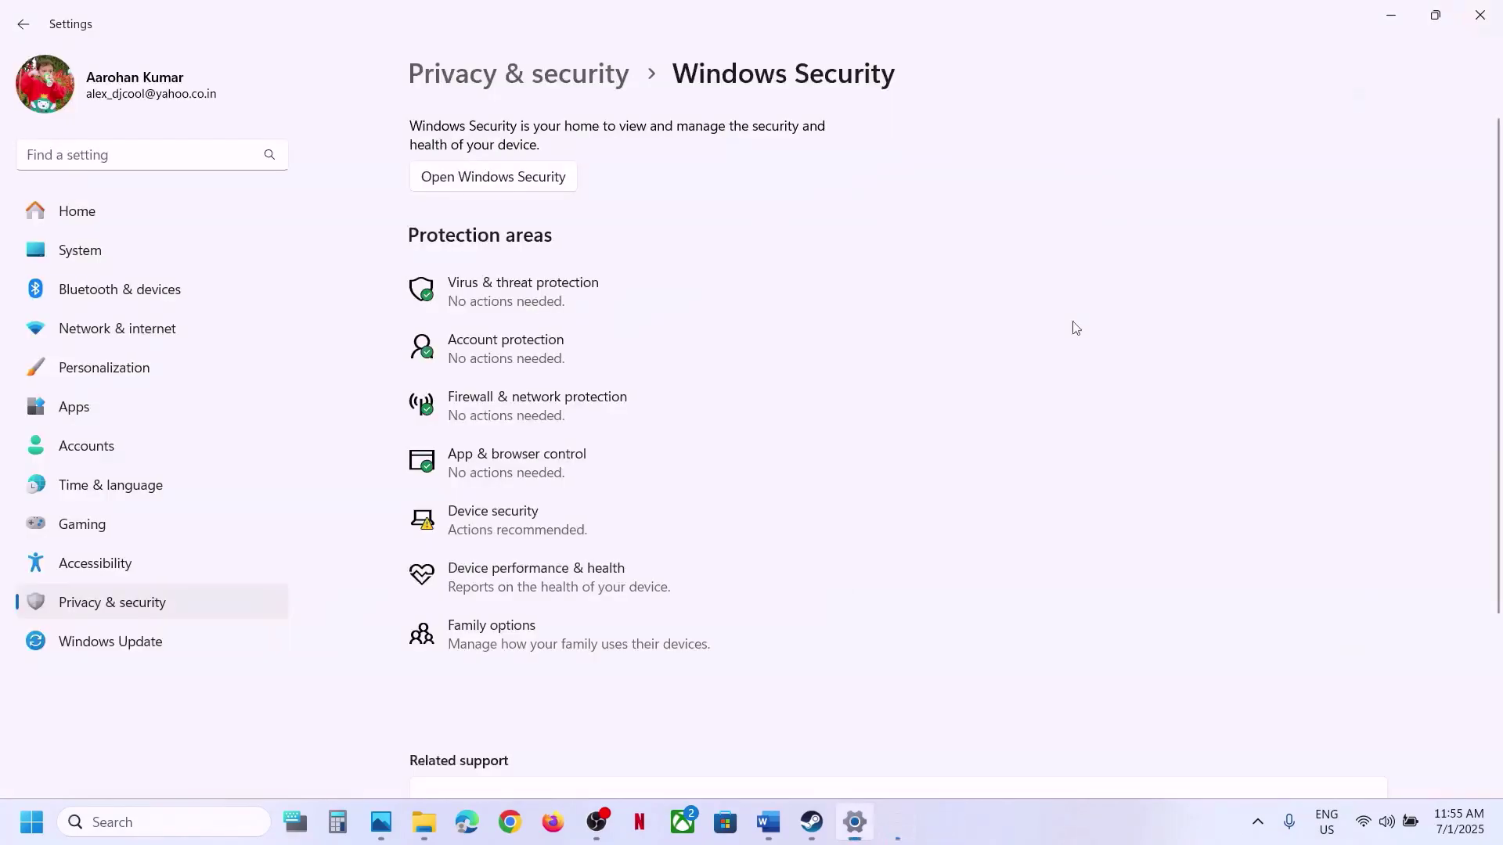
{"action": "left_click", "coordinate": [1480, 14]}
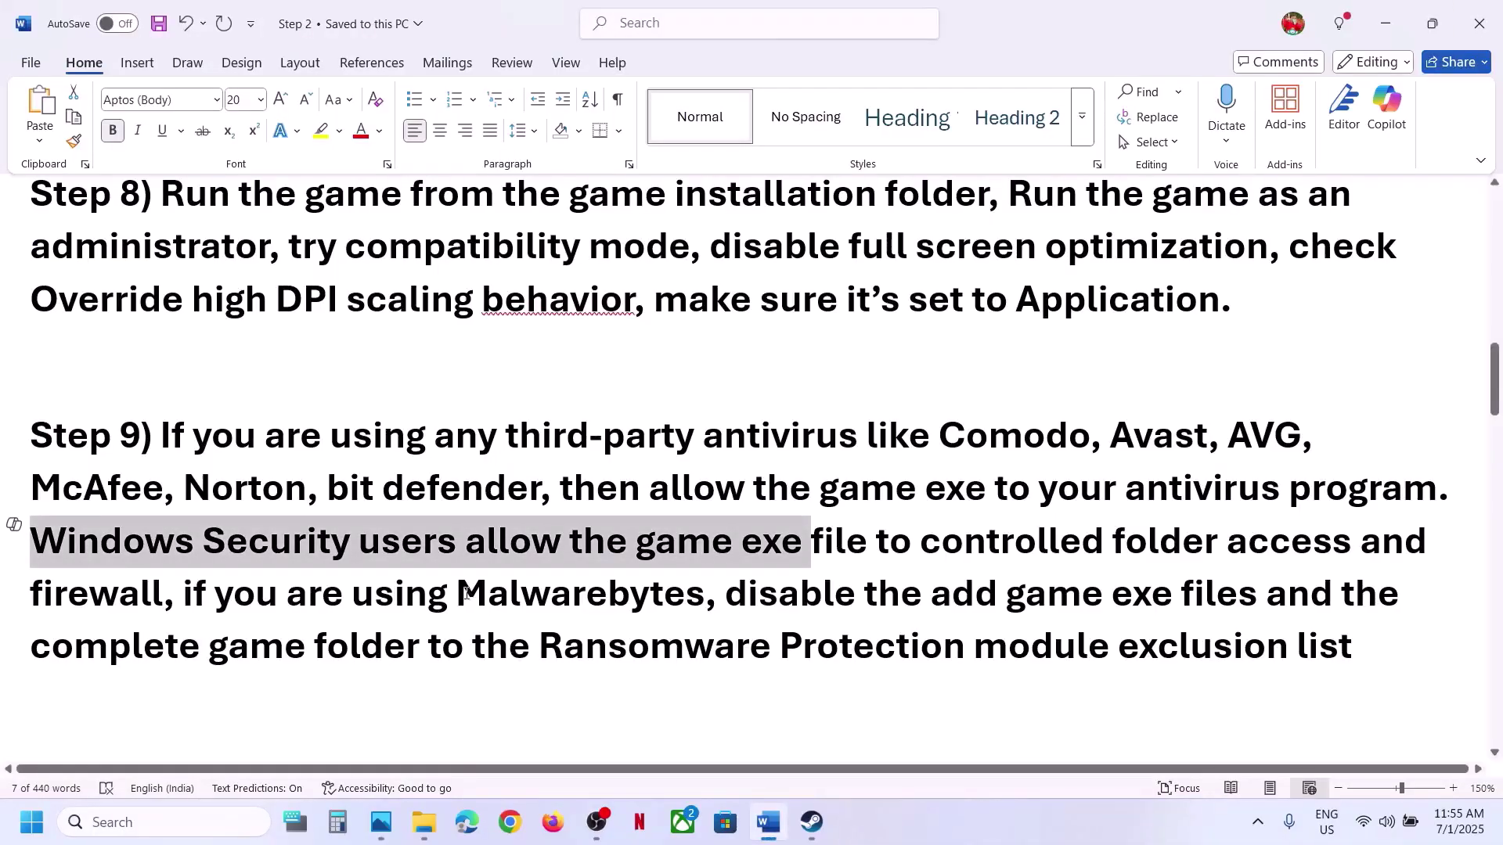
Delete the stray words "disable the" from the Malwarebytes sentence in Step 9.
{"action": "left_click_drag", "start_coordinate": [467, 594], "coordinate": [905, 593]}
{"action": "left_click", "coordinate": [900, 593]}
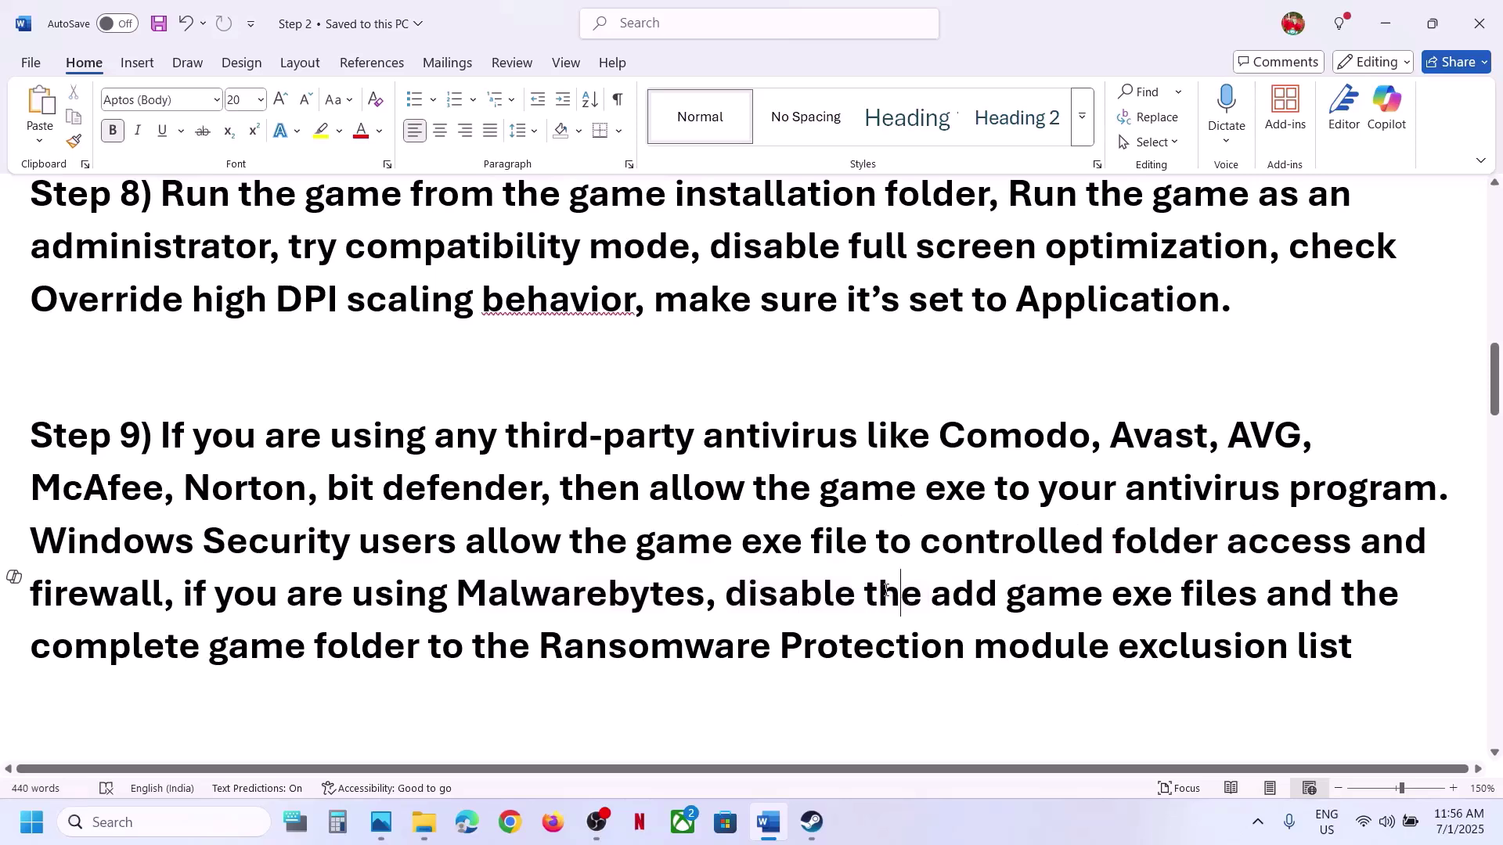
{"action": "double_click", "coordinate": [868, 591]}
{"action": "left_click", "coordinate": [930, 594]}
{"action": "left_click_drag", "start_coordinate": [930, 594], "coordinate": [724, 593]}
{"action": "key", "text": "BackSpace"}
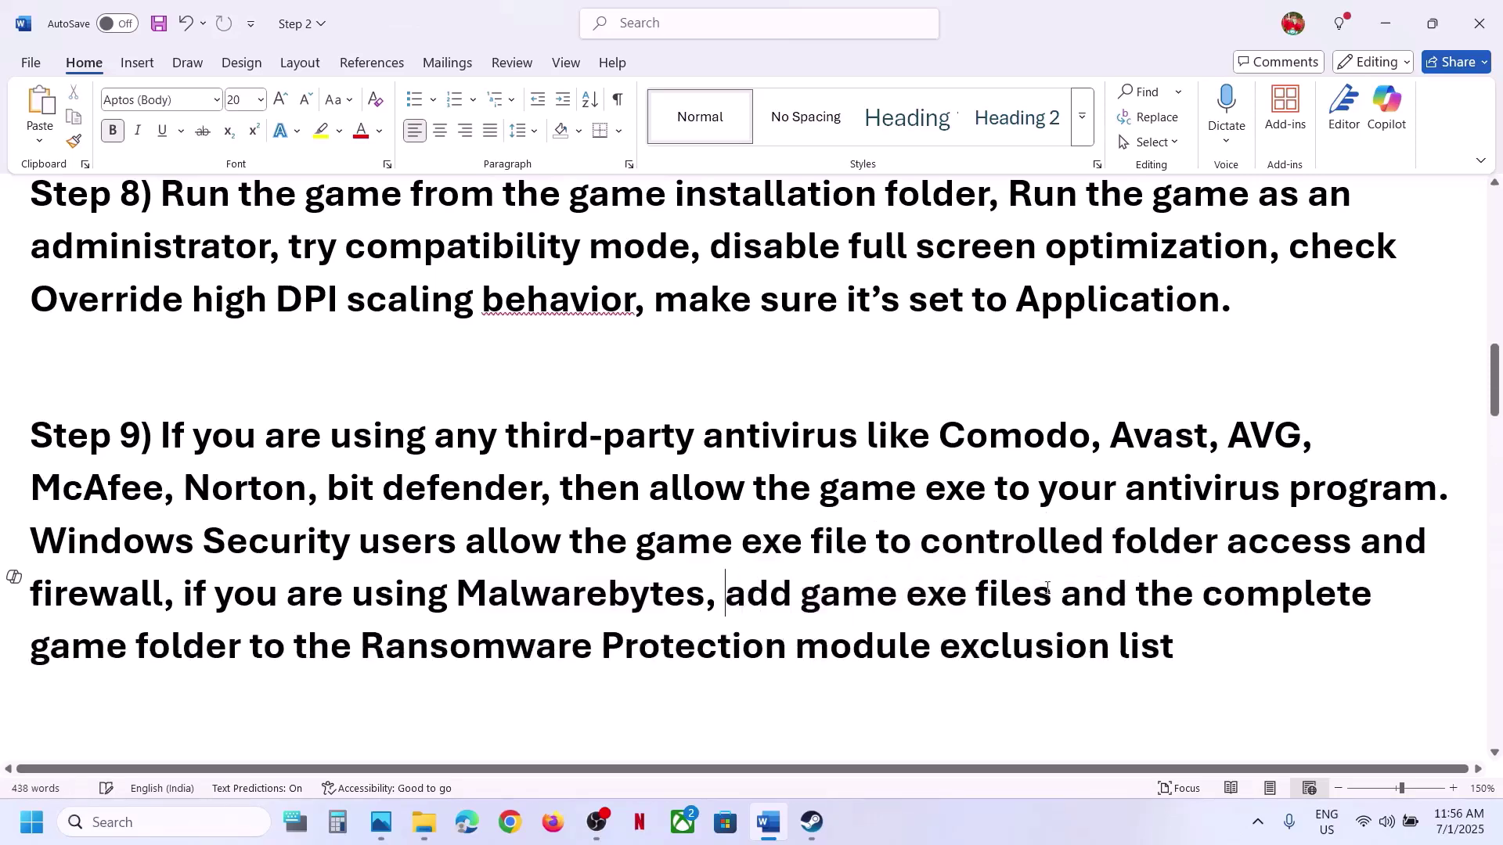
Read the Step 9 advice on adding game exe files and the complete game folder to Malwarebytes' Ransomware Protection exclusion list.
{"action": "left_click_drag", "start_coordinate": [1062, 593], "coordinate": [421, 653]}
{"action": "left_click_drag", "start_coordinate": [561, 638], "coordinate": [1022, 647]}
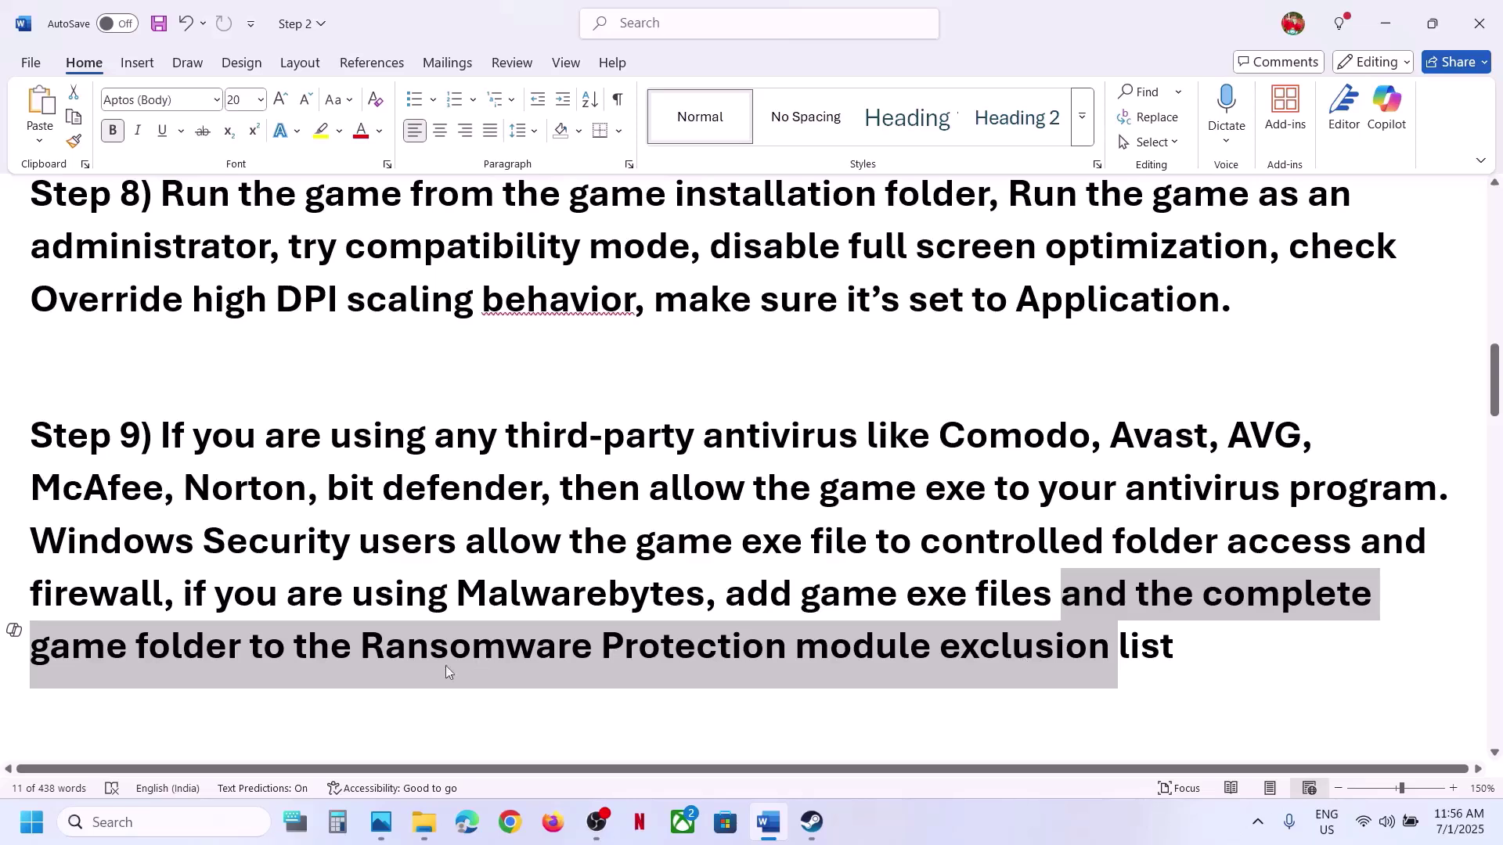
{"action": "left_click", "coordinate": [409, 669]}
{"action": "left_click_drag", "start_coordinate": [409, 646], "coordinate": [847, 648]}
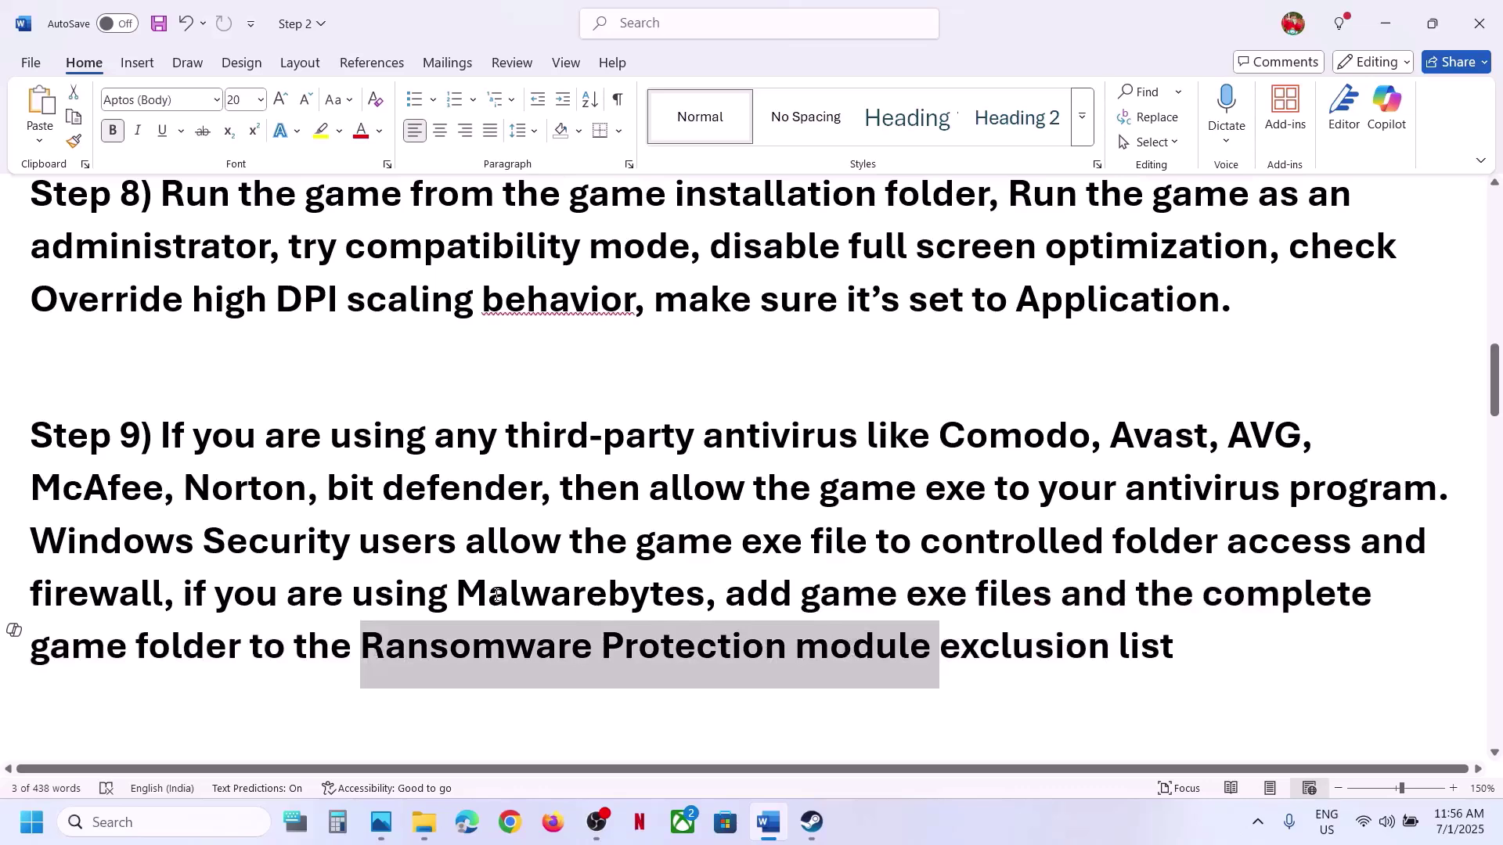
{"action": "left_click_drag", "start_coordinate": [728, 593], "coordinate": [1055, 595]}
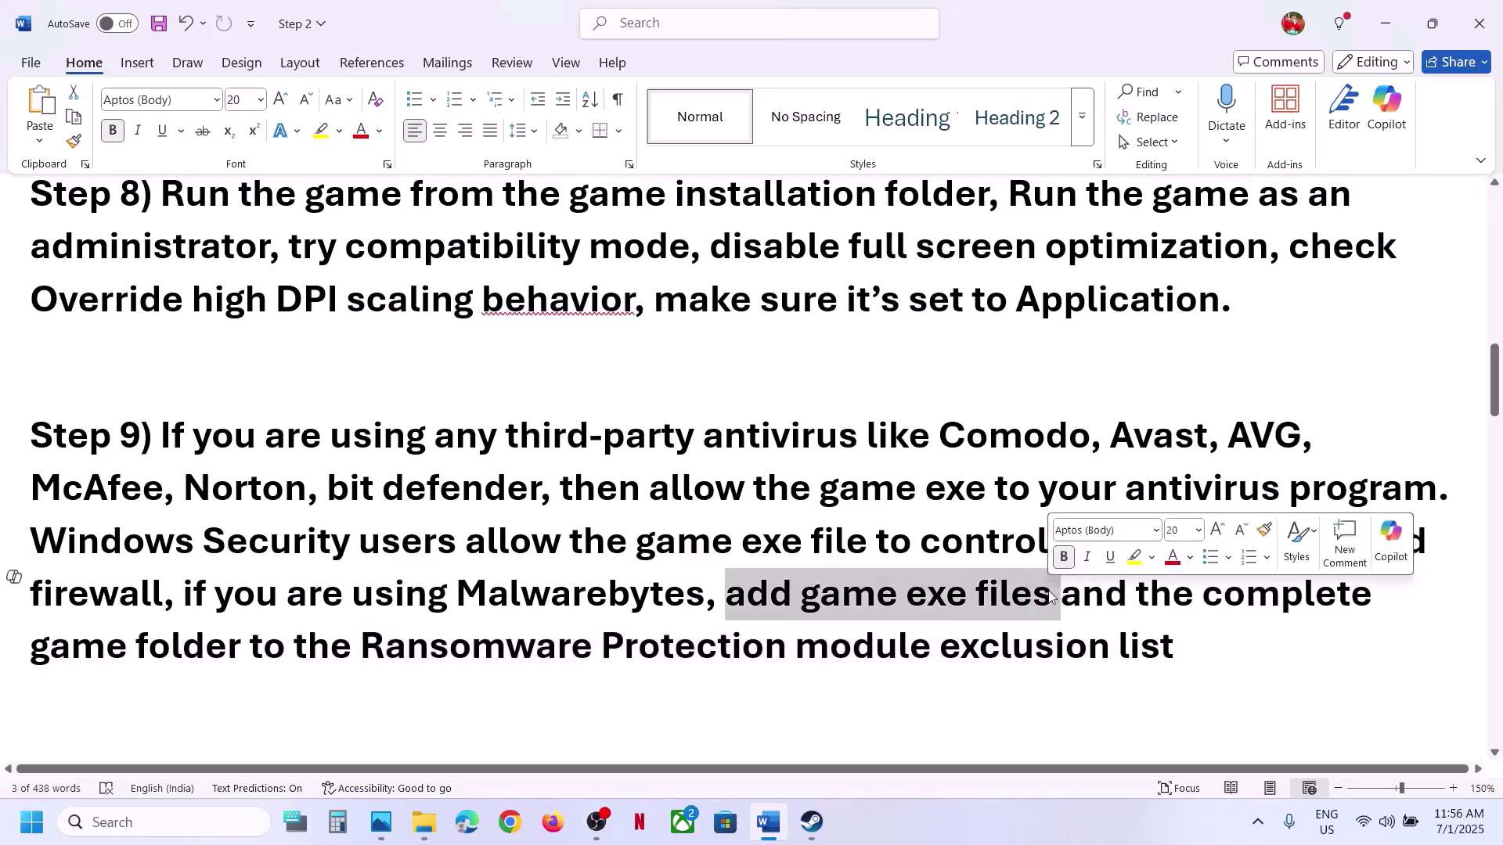
{"action": "left_click_drag", "start_coordinate": [475, 607], "coordinate": [663, 596]}
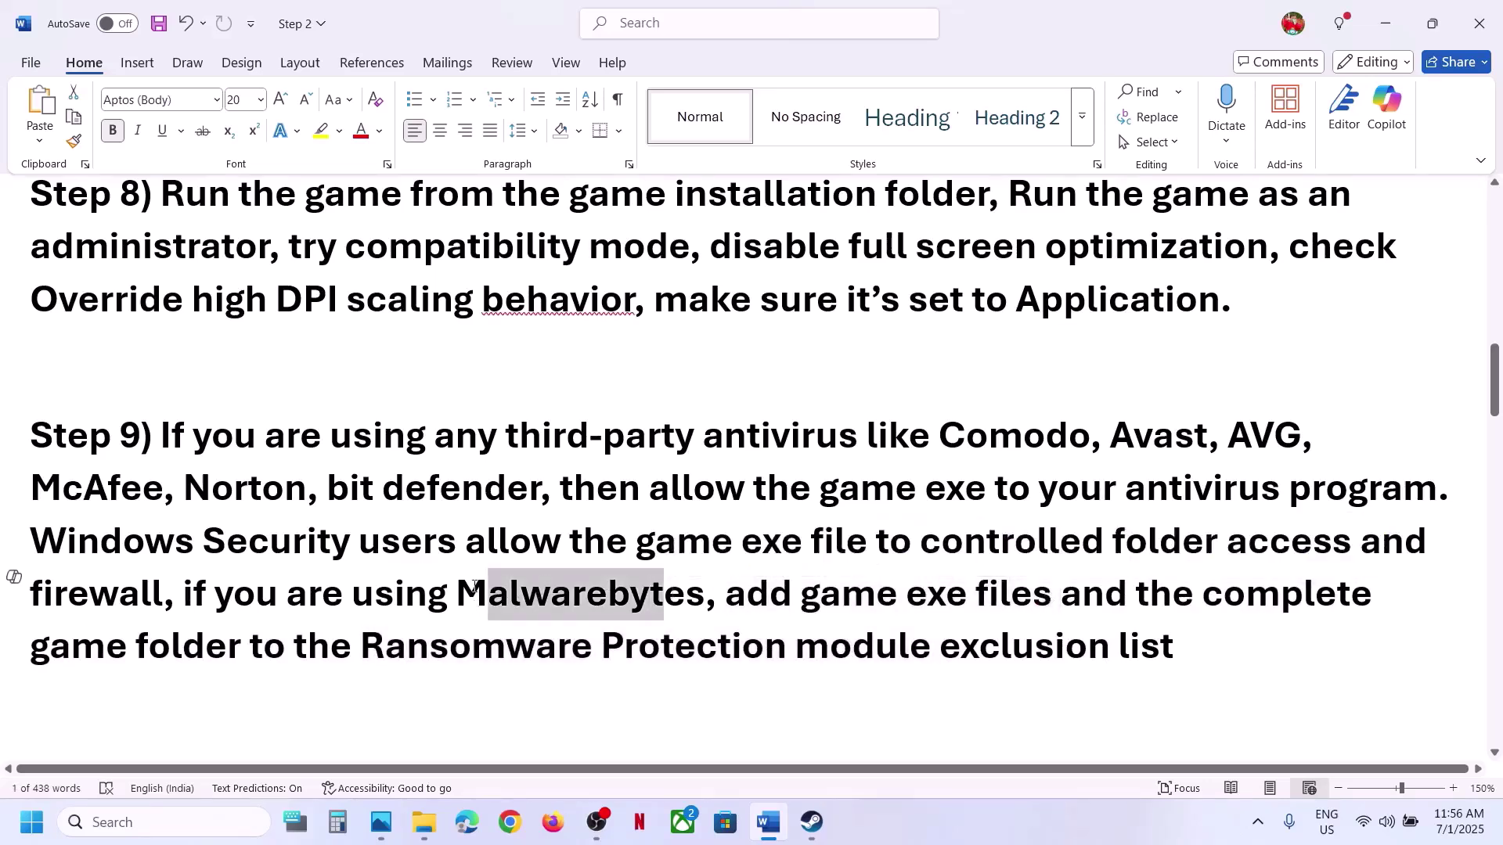
{"action": "left_click_drag", "start_coordinate": [174, 593], "coordinate": [1178, 649]}
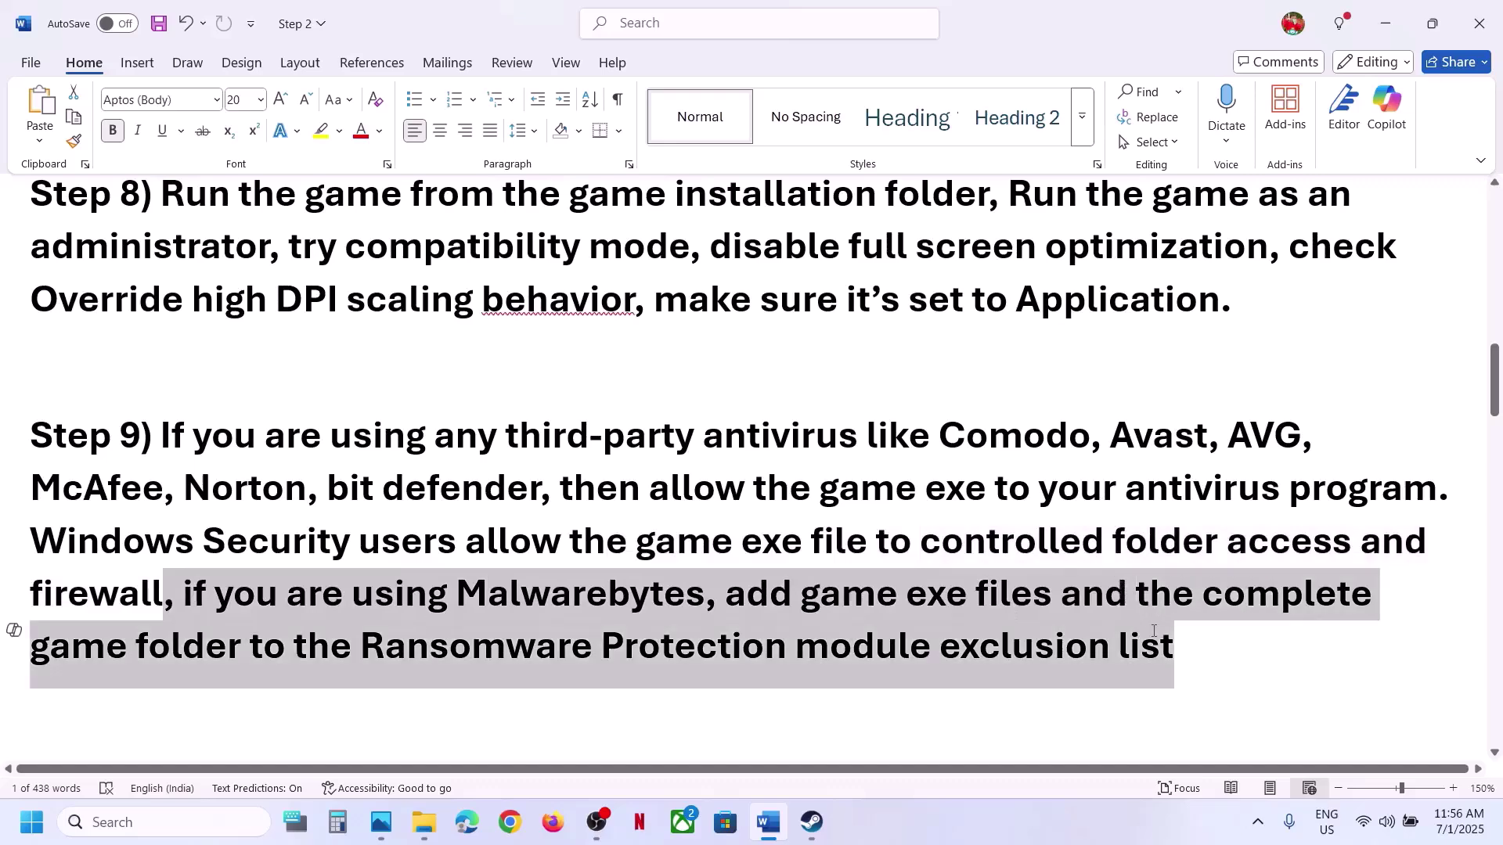
Read Step 10 on performing a clean graphics driver installation, including its NVIDIA and AMD download links.
{"action": "scroll", "coordinate": [535, 599], "scroll_direction": "down", "scroll_amount": 3}
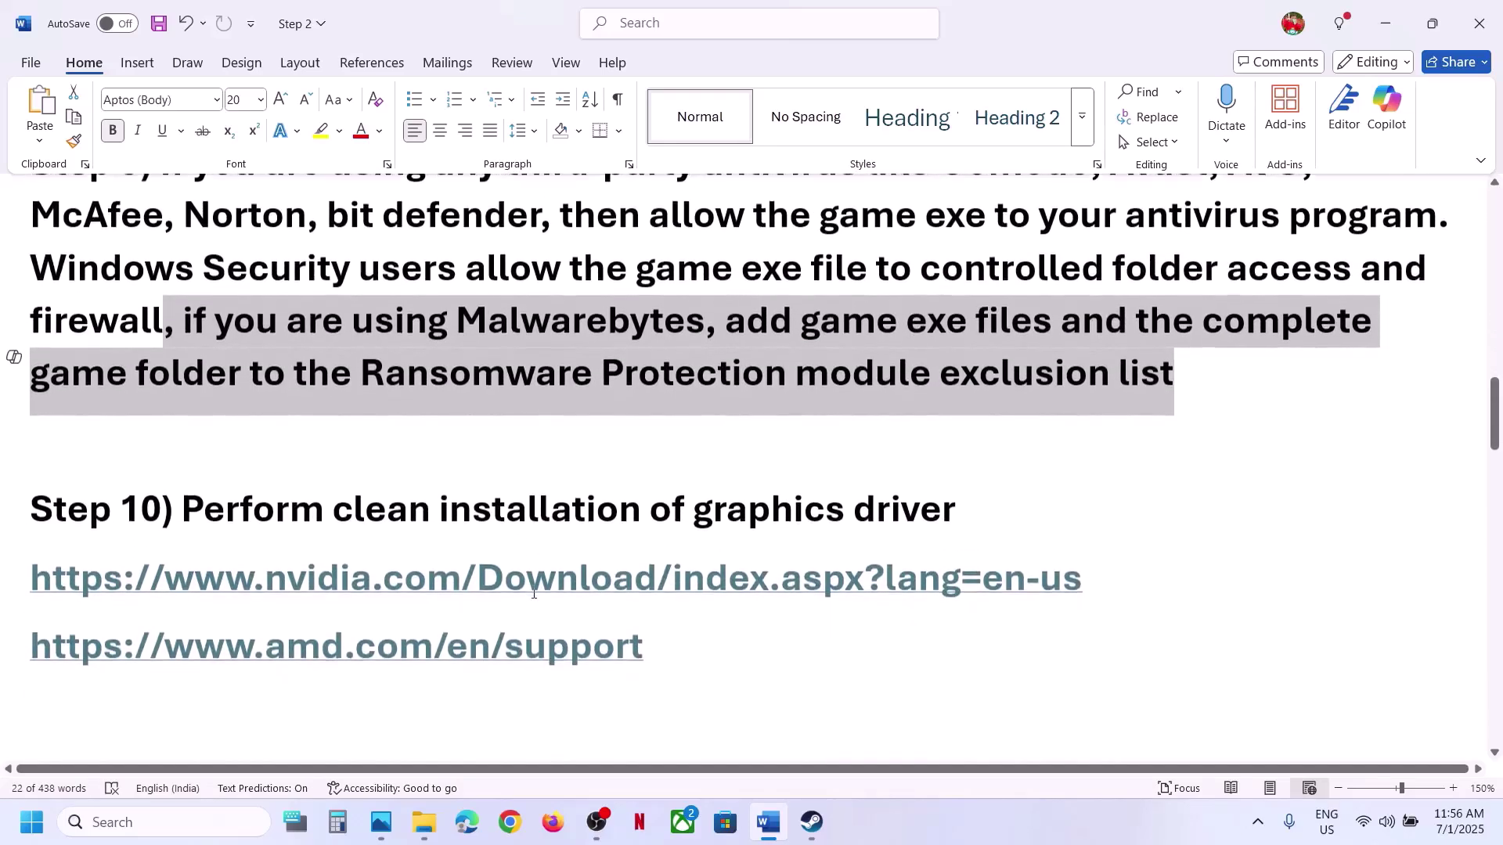
{"action": "left_click_drag", "start_coordinate": [370, 513], "coordinate": [1013, 526]}
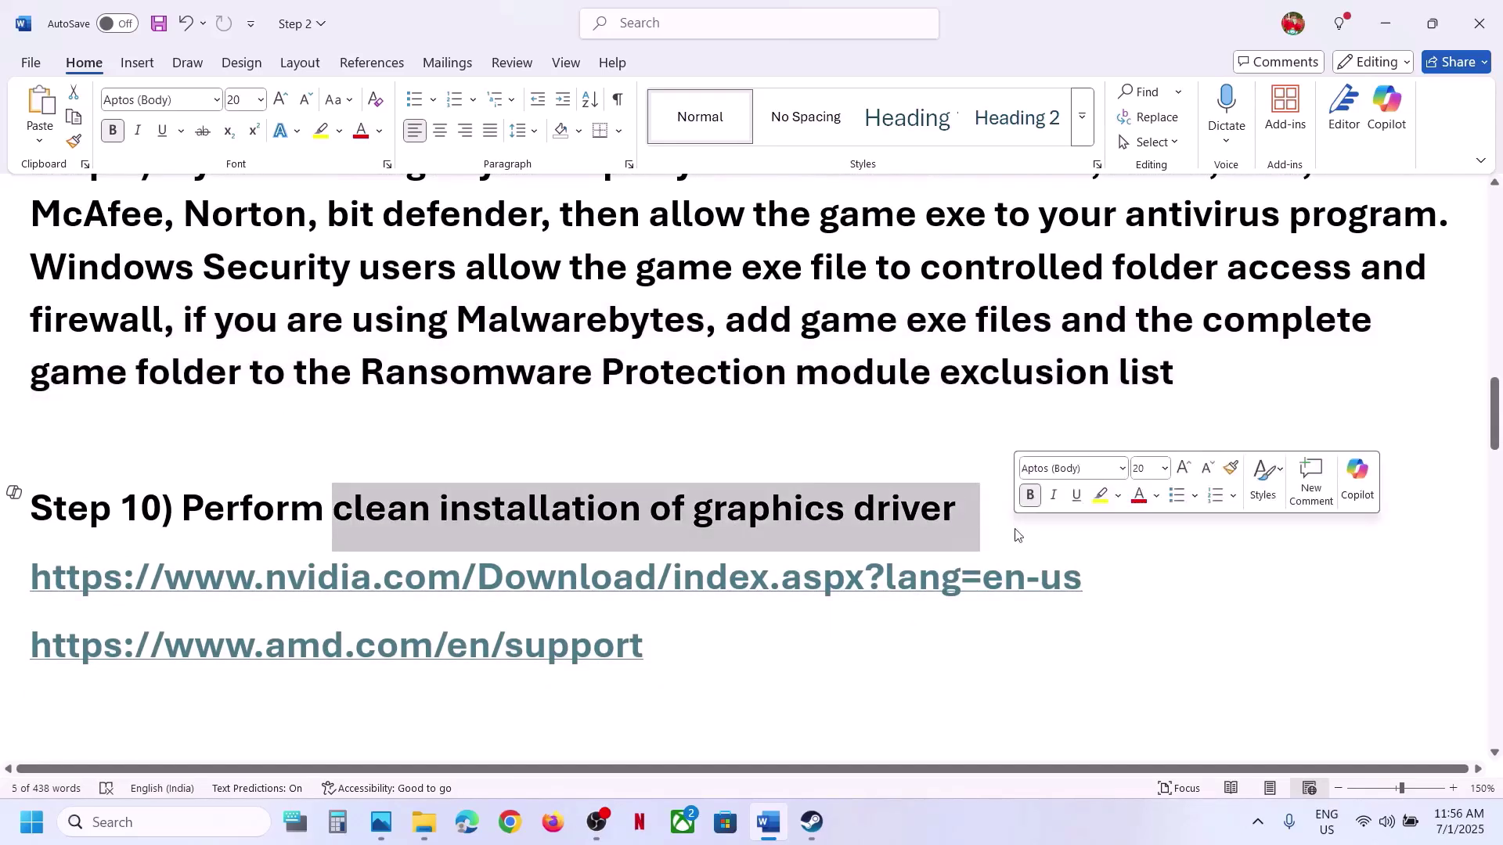
{"action": "left_click_drag", "start_coordinate": [323, 580], "coordinate": [863, 601]}
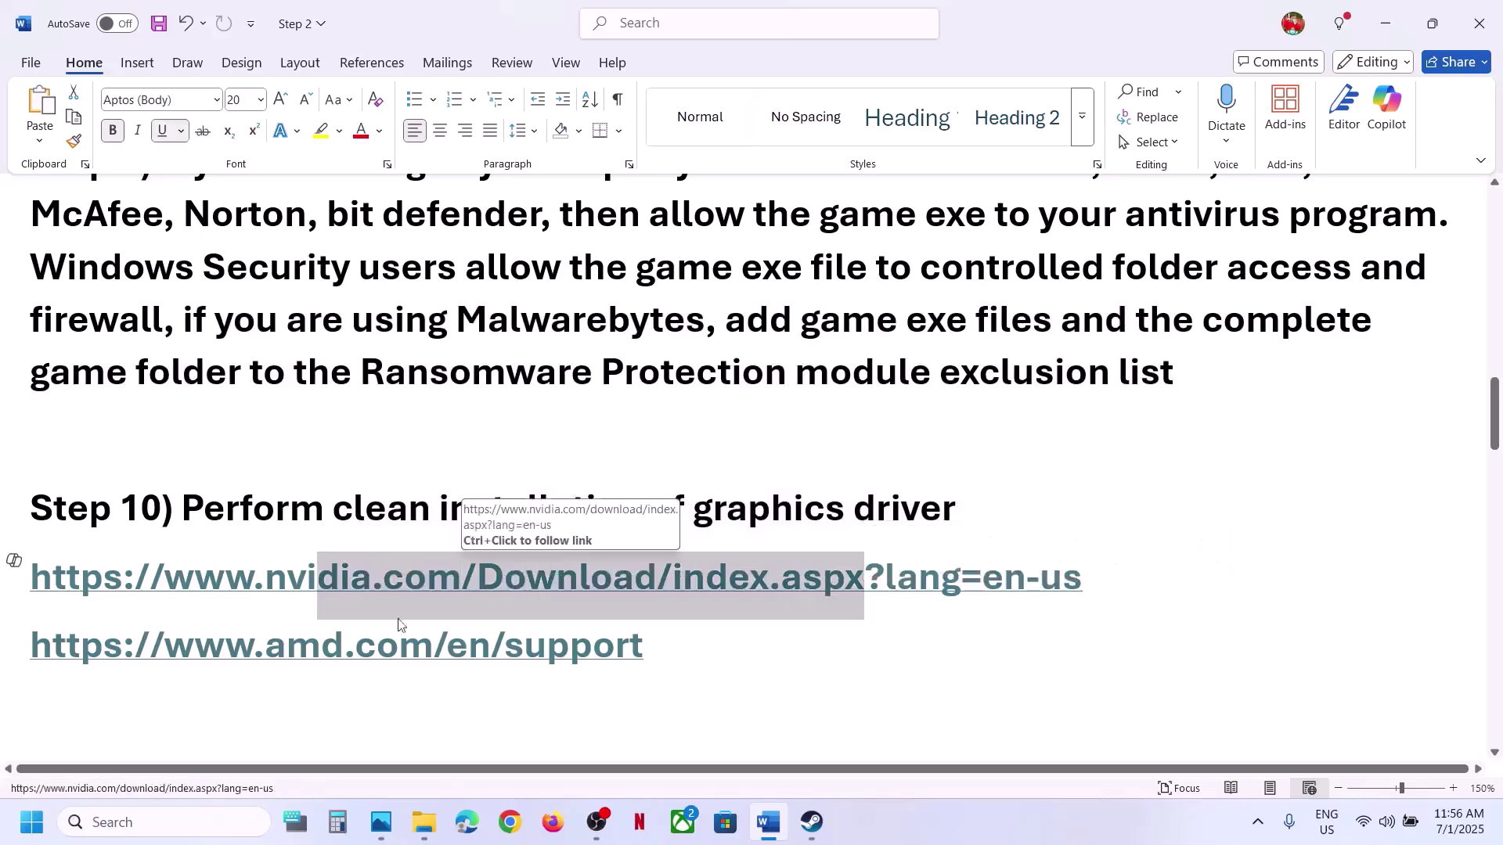
{"action": "left_click_drag", "start_coordinate": [270, 644], "coordinate": [502, 644]}
{"action": "left_click_drag", "start_coordinate": [290, 579], "coordinate": [588, 581]}
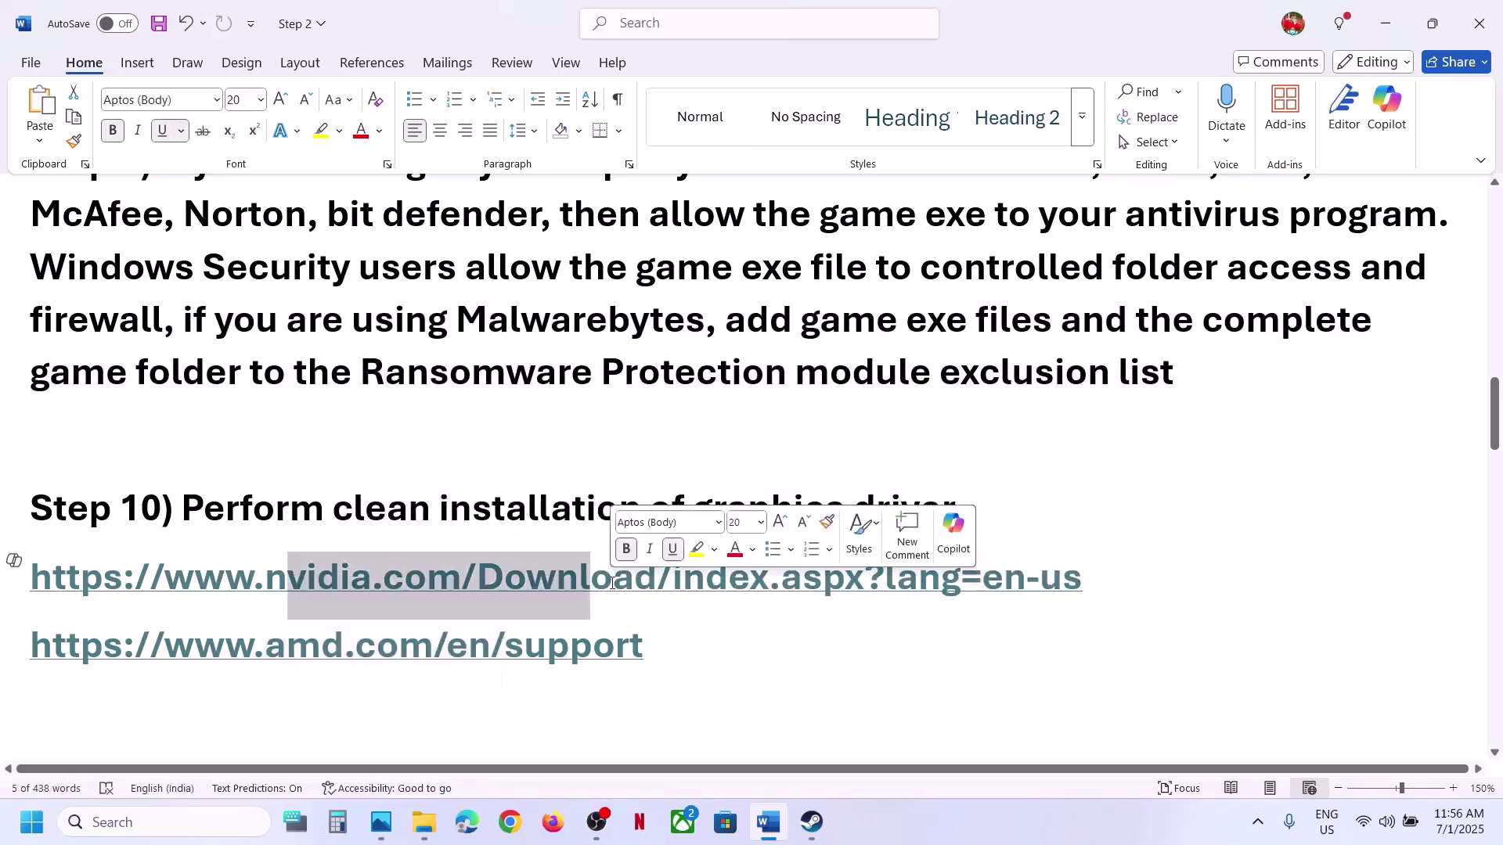
Switch to NVIDIA's driver page in Chrome and find GeForce RTX 3050 Laptop GPU drivers with Windows 11 as the operating system.
{"action": "left_click", "coordinate": [813, 837]}
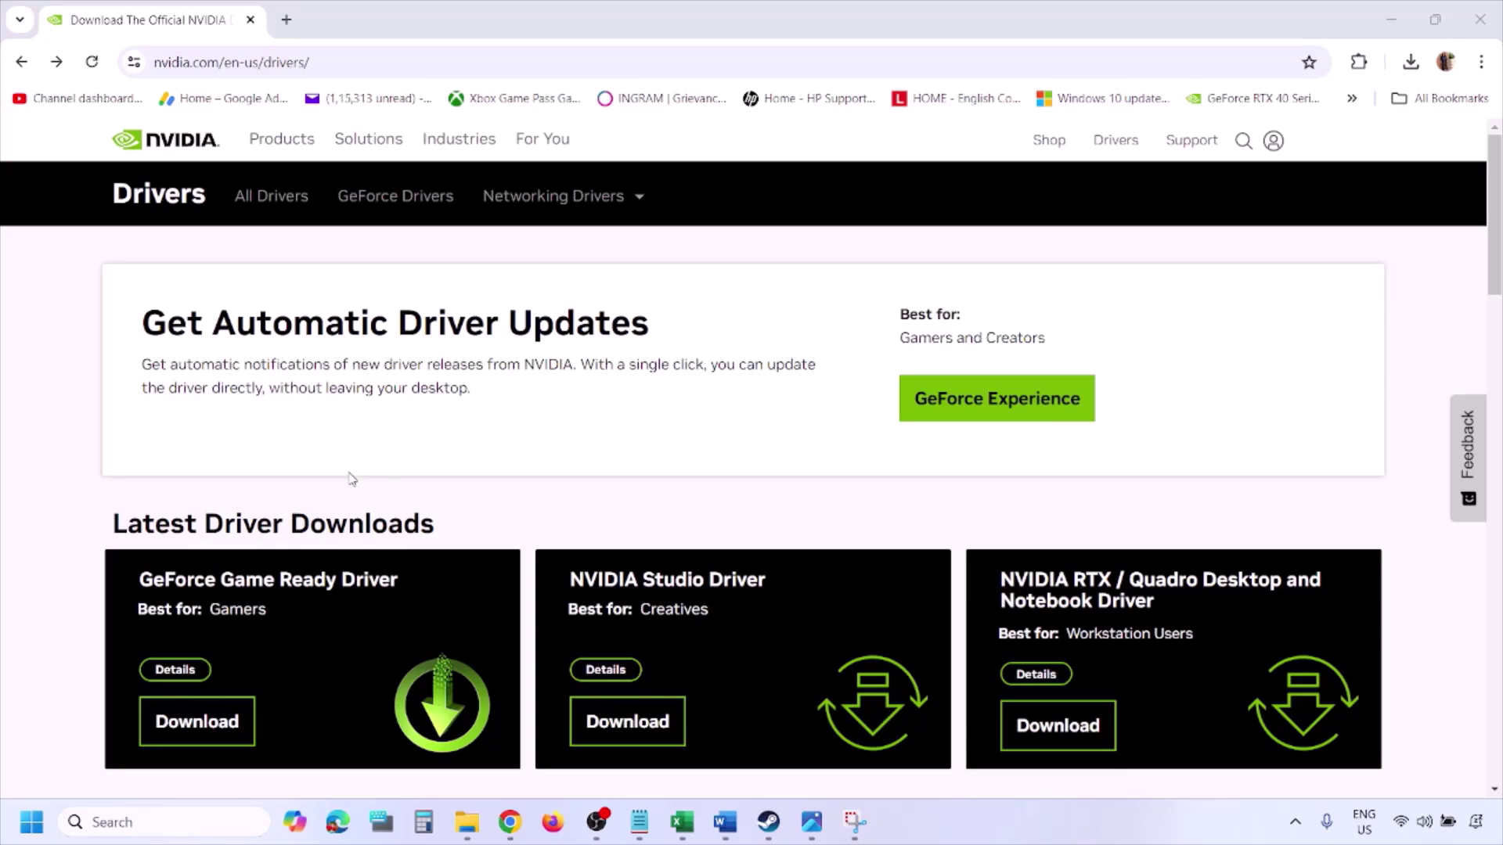
{"action": "scroll", "coordinate": [351, 479], "scroll_direction": "down", "scroll_amount": 8}
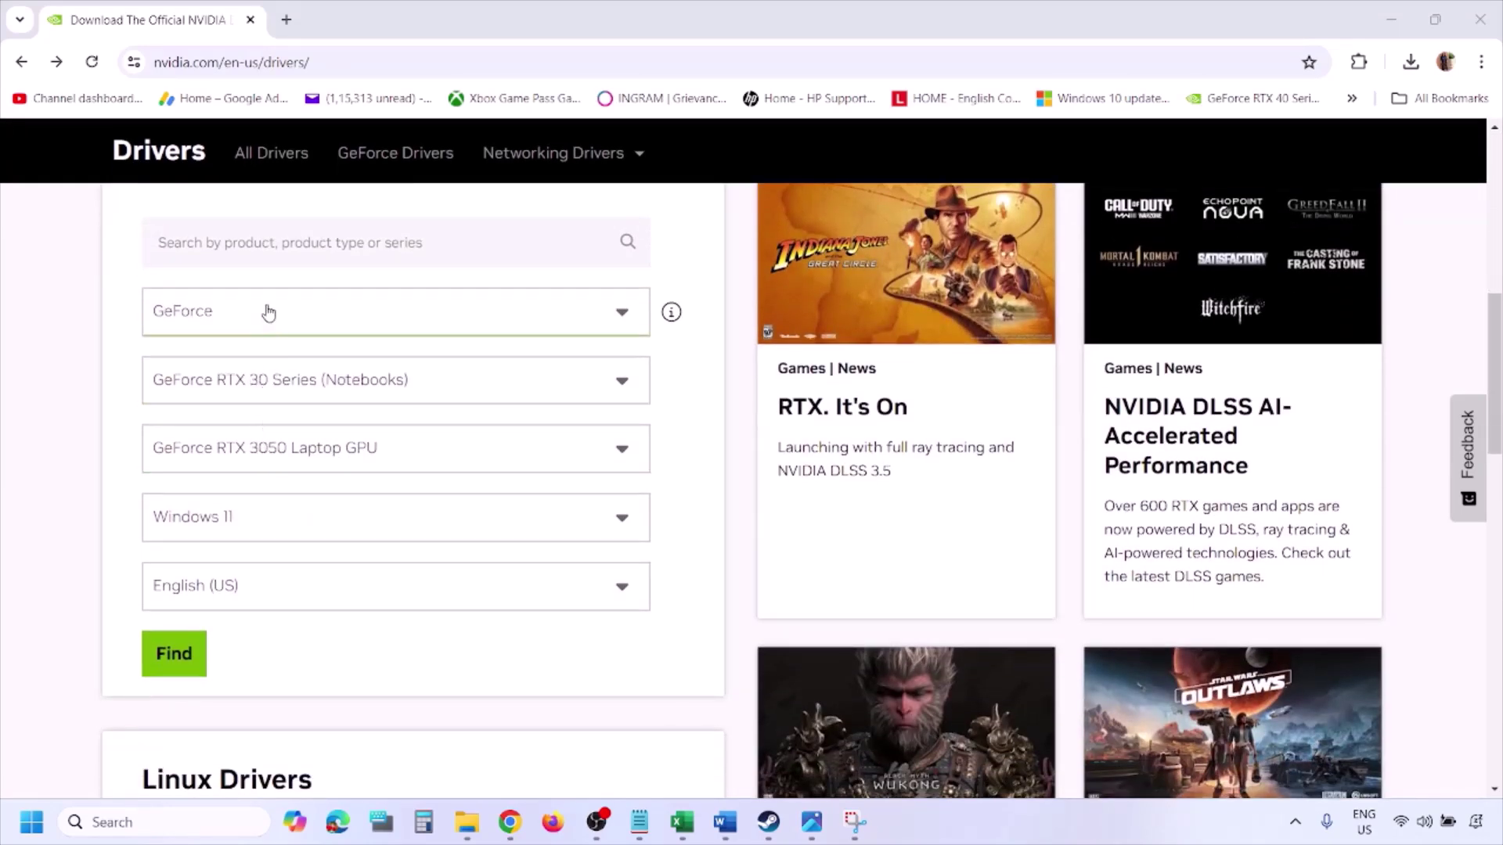
{"action": "left_click", "coordinate": [248, 523]}
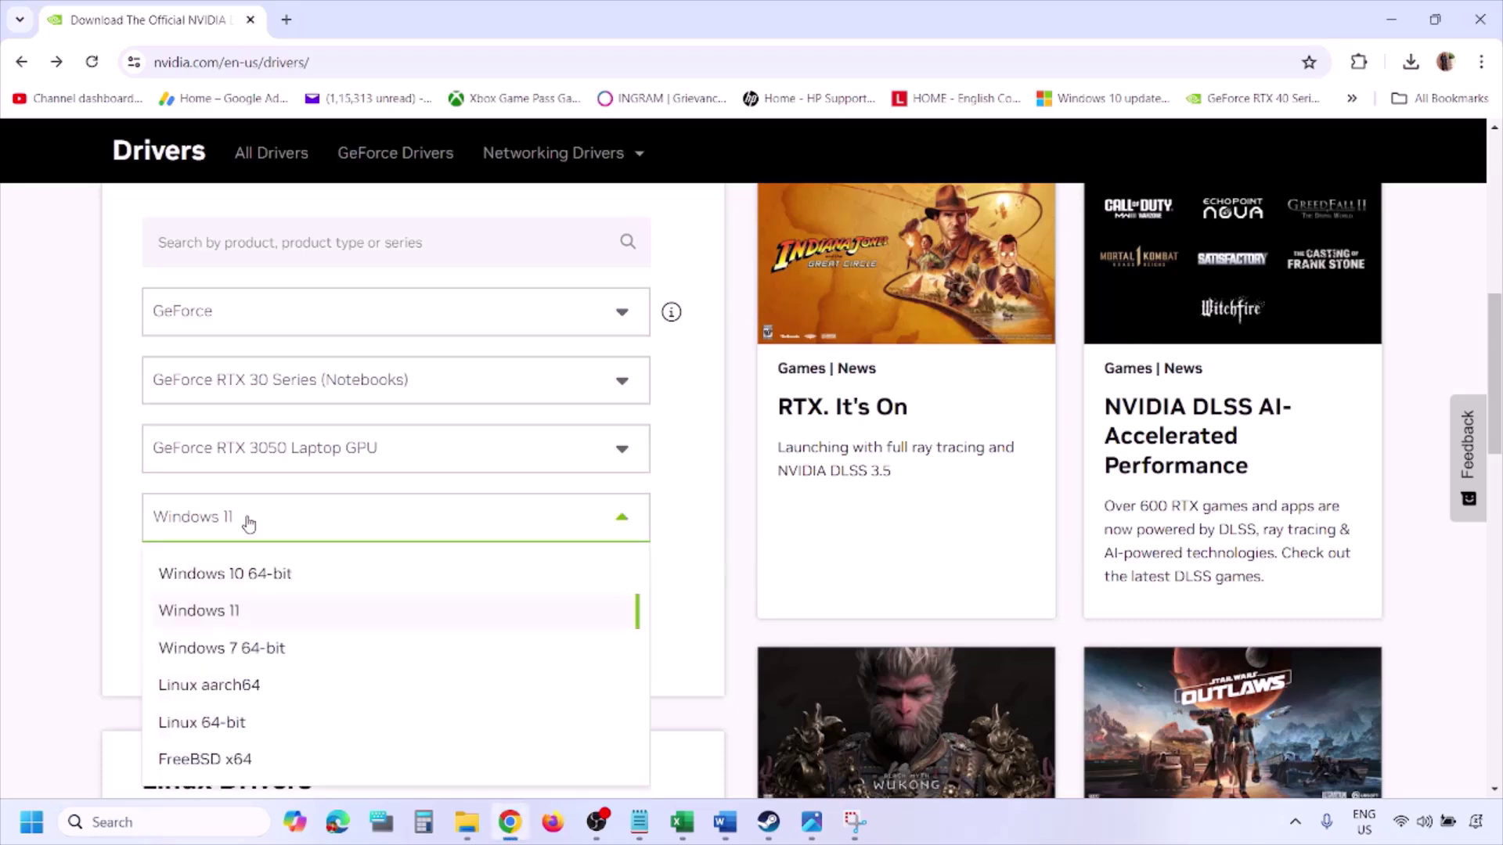
{"action": "left_click", "coordinate": [225, 612]}
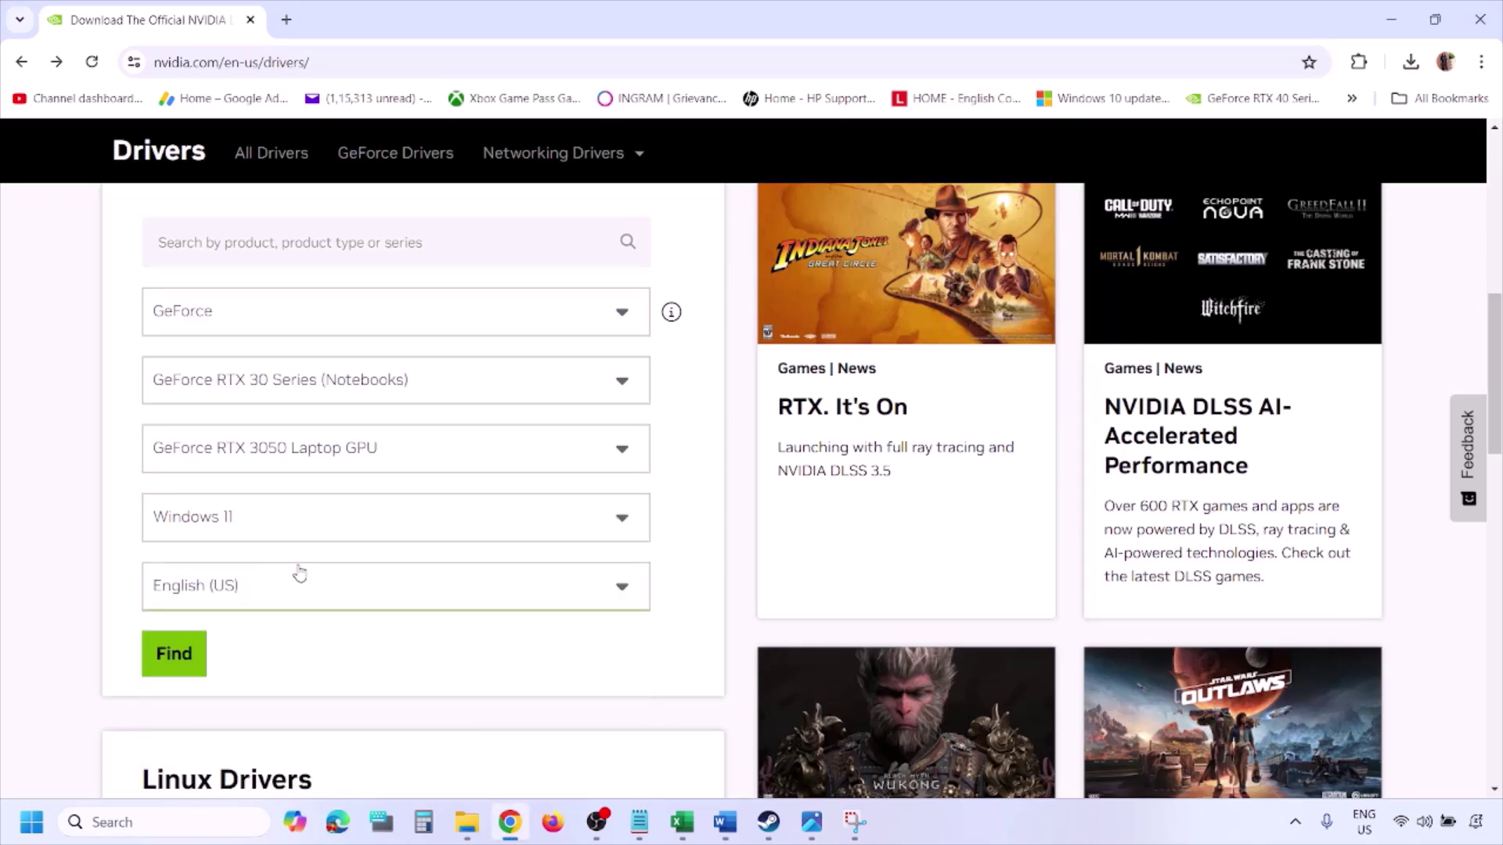
{"action": "left_click", "coordinate": [178, 660]}
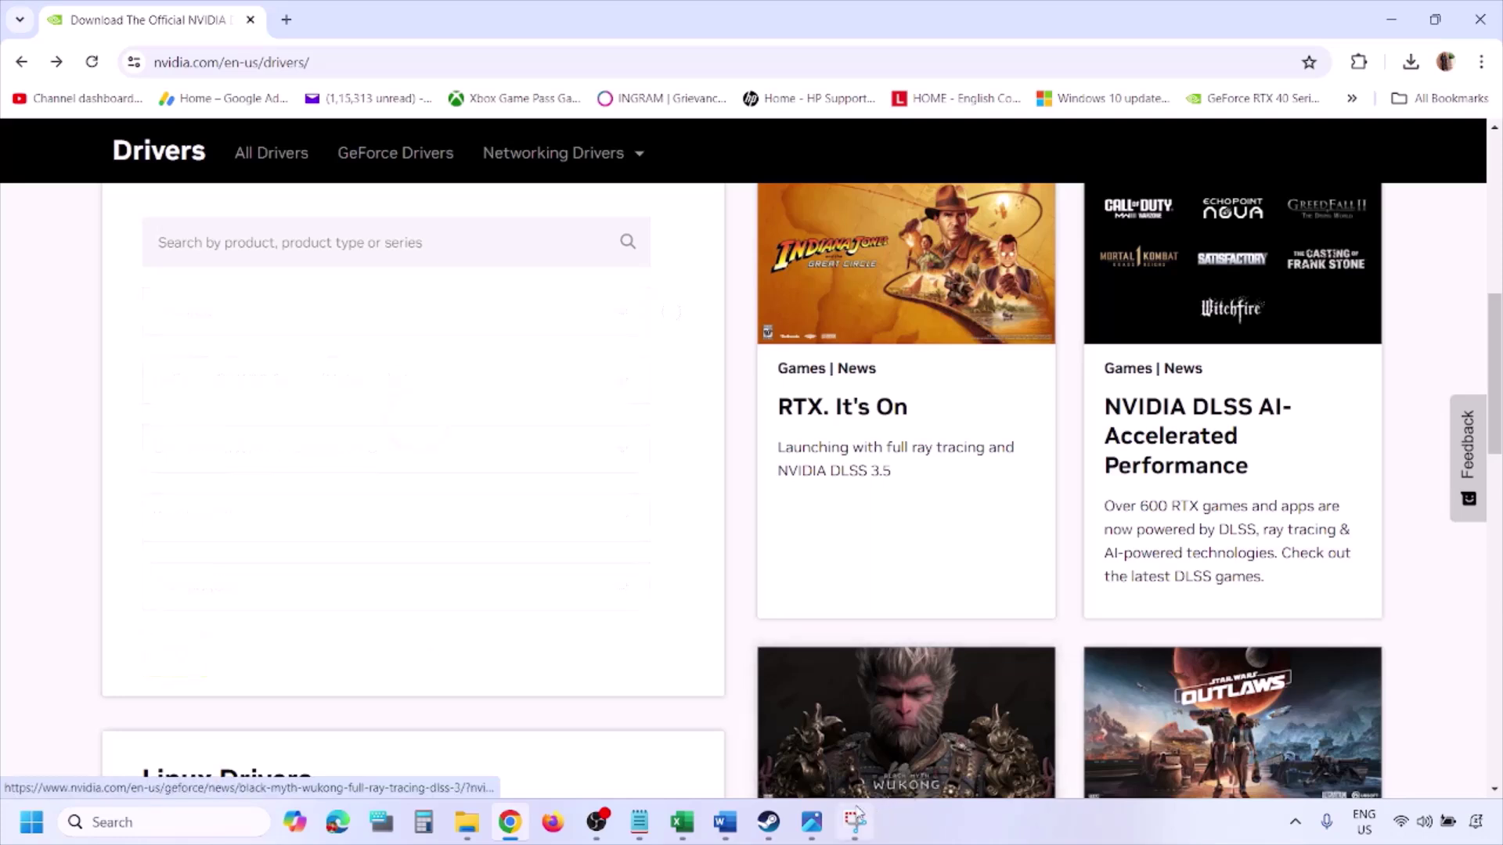
Switch to Photos and view the driver page screenshots 1.png and 2.png, covering the driver choices and the Game Ready Driver download.
{"action": "left_click", "coordinate": [813, 830]}
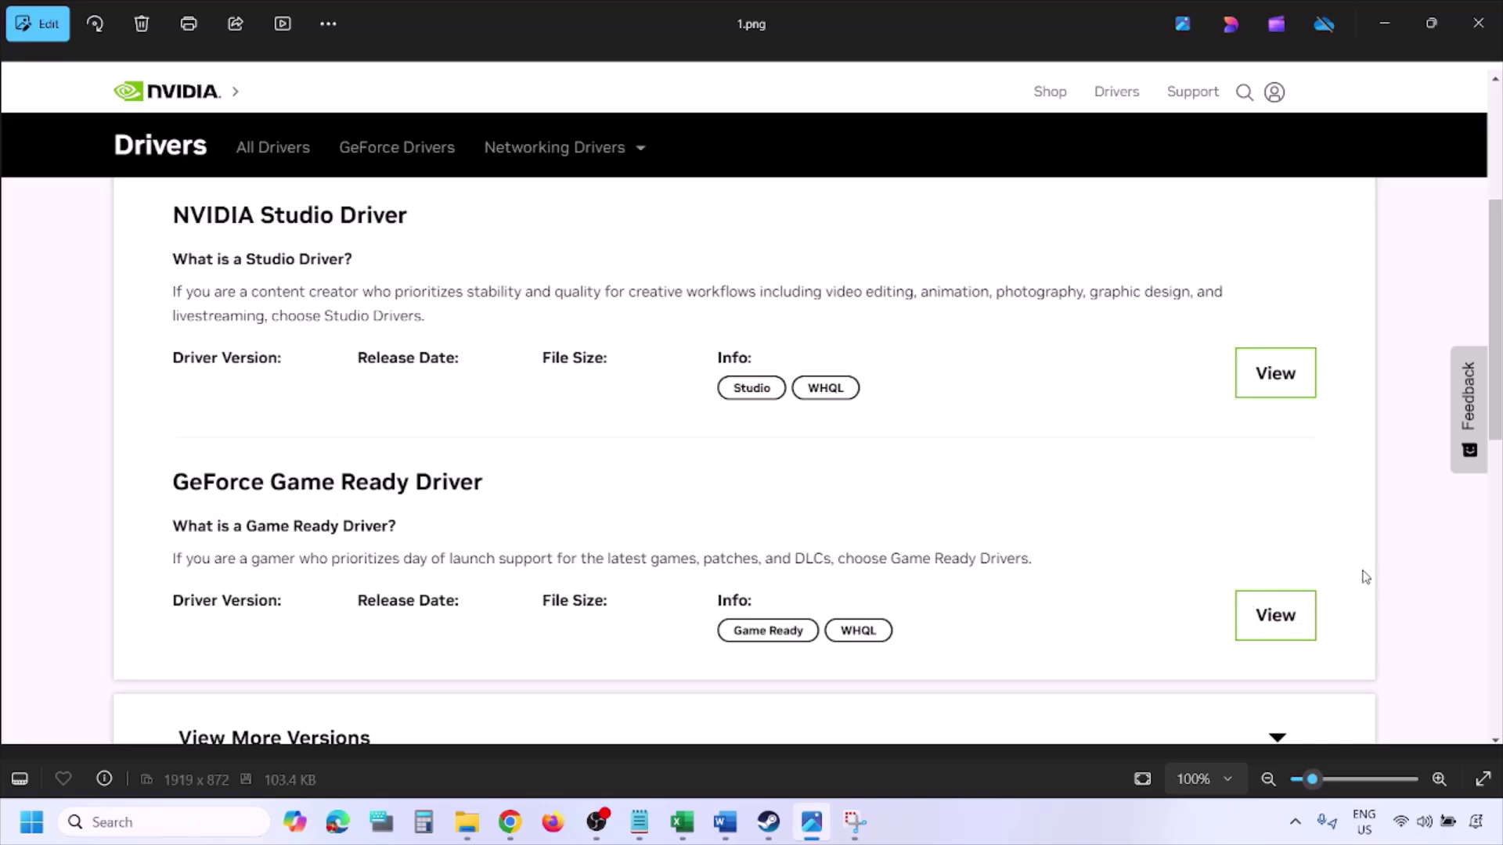
{"action": "key", "text": "Right"}
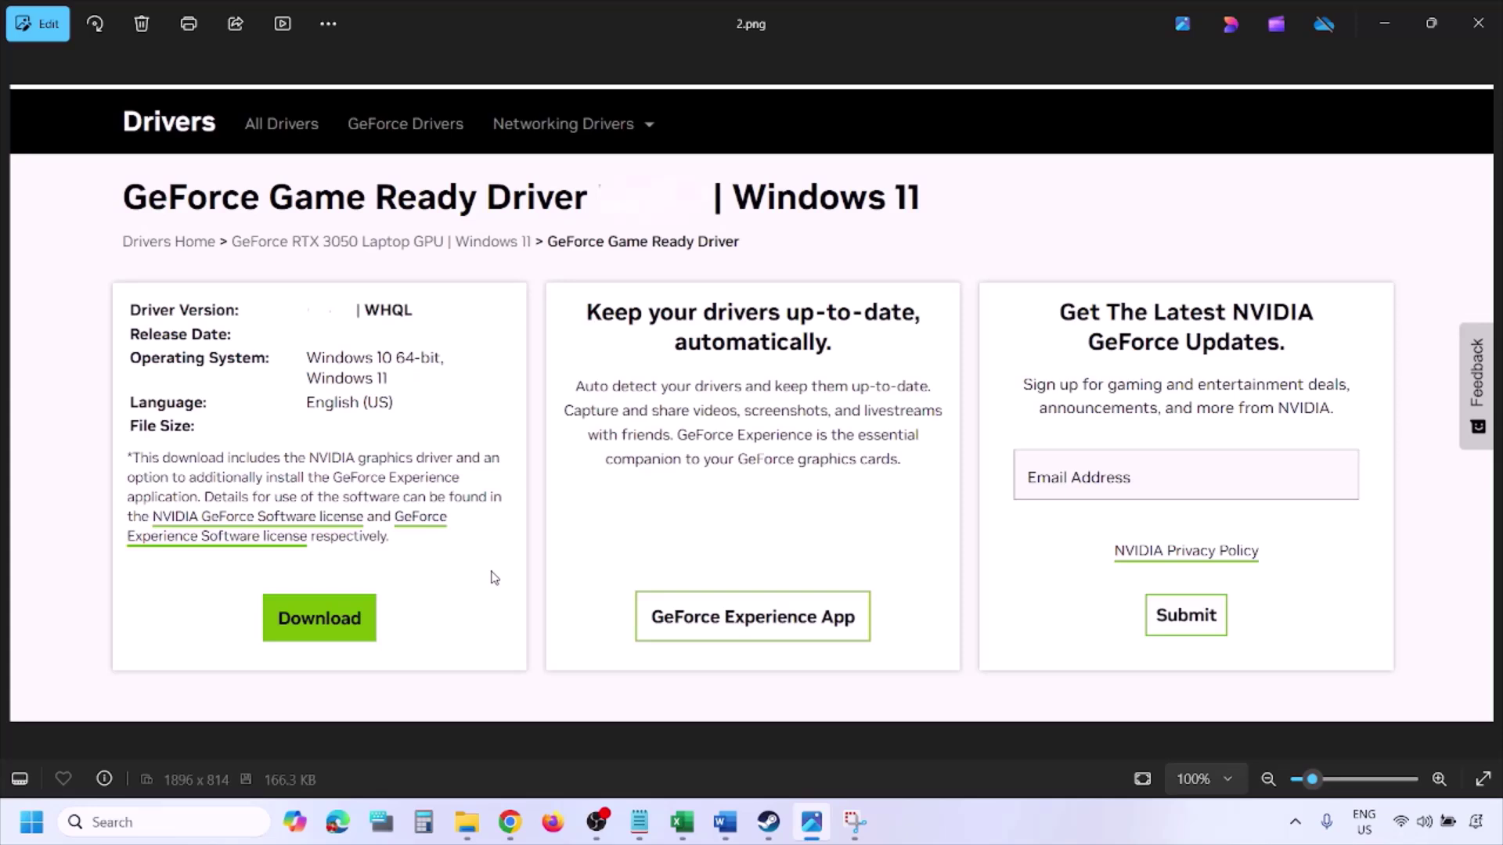
Review the NVIDIA installer screenshots through the custom clean installation options, and view the Windows power options for restarting.
{"action": "key", "text": "Right"}
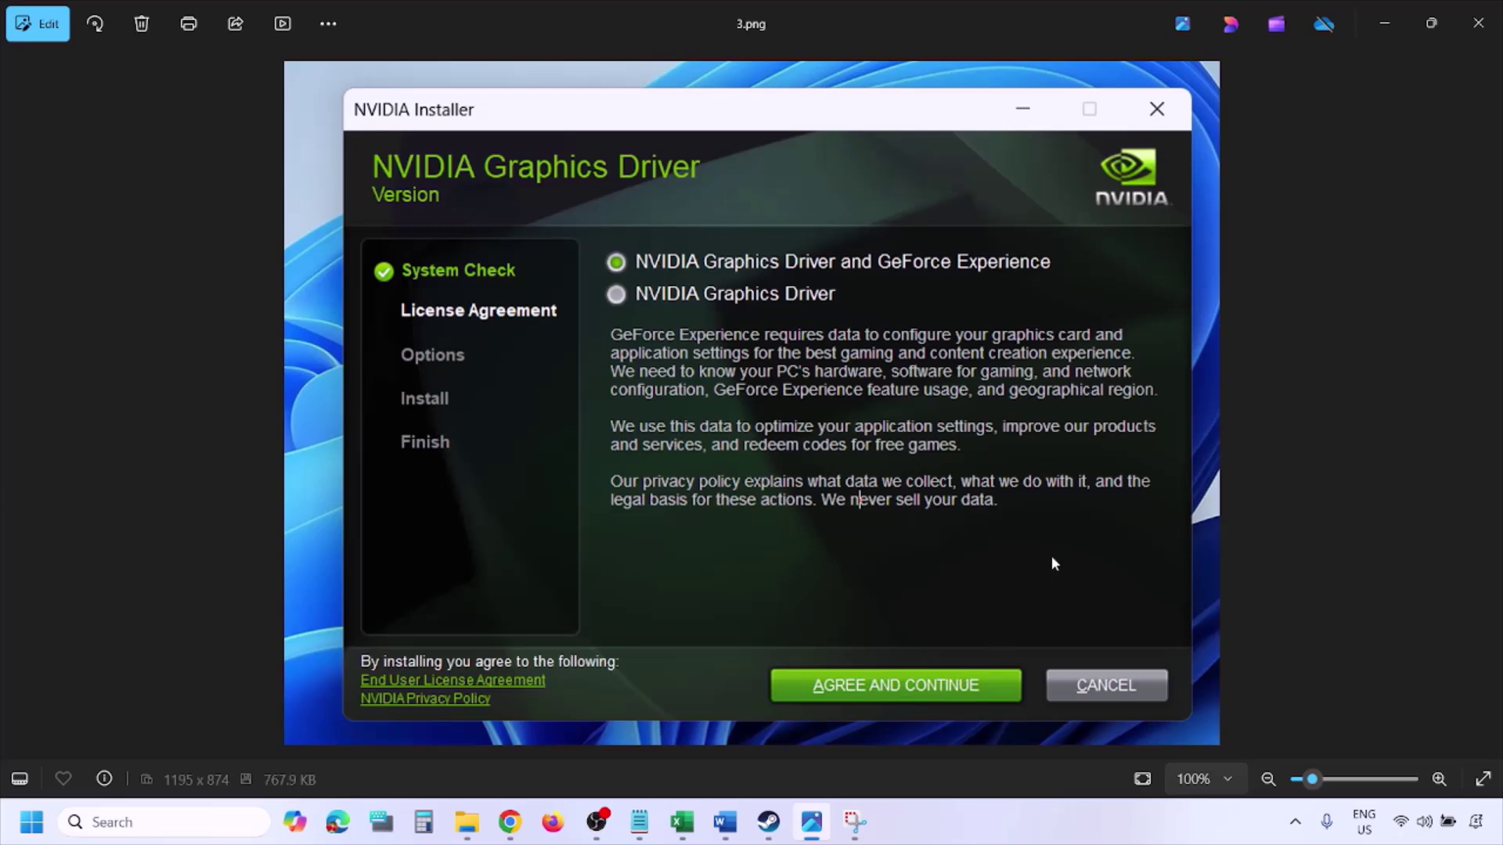
{"action": "key", "text": "Right"}
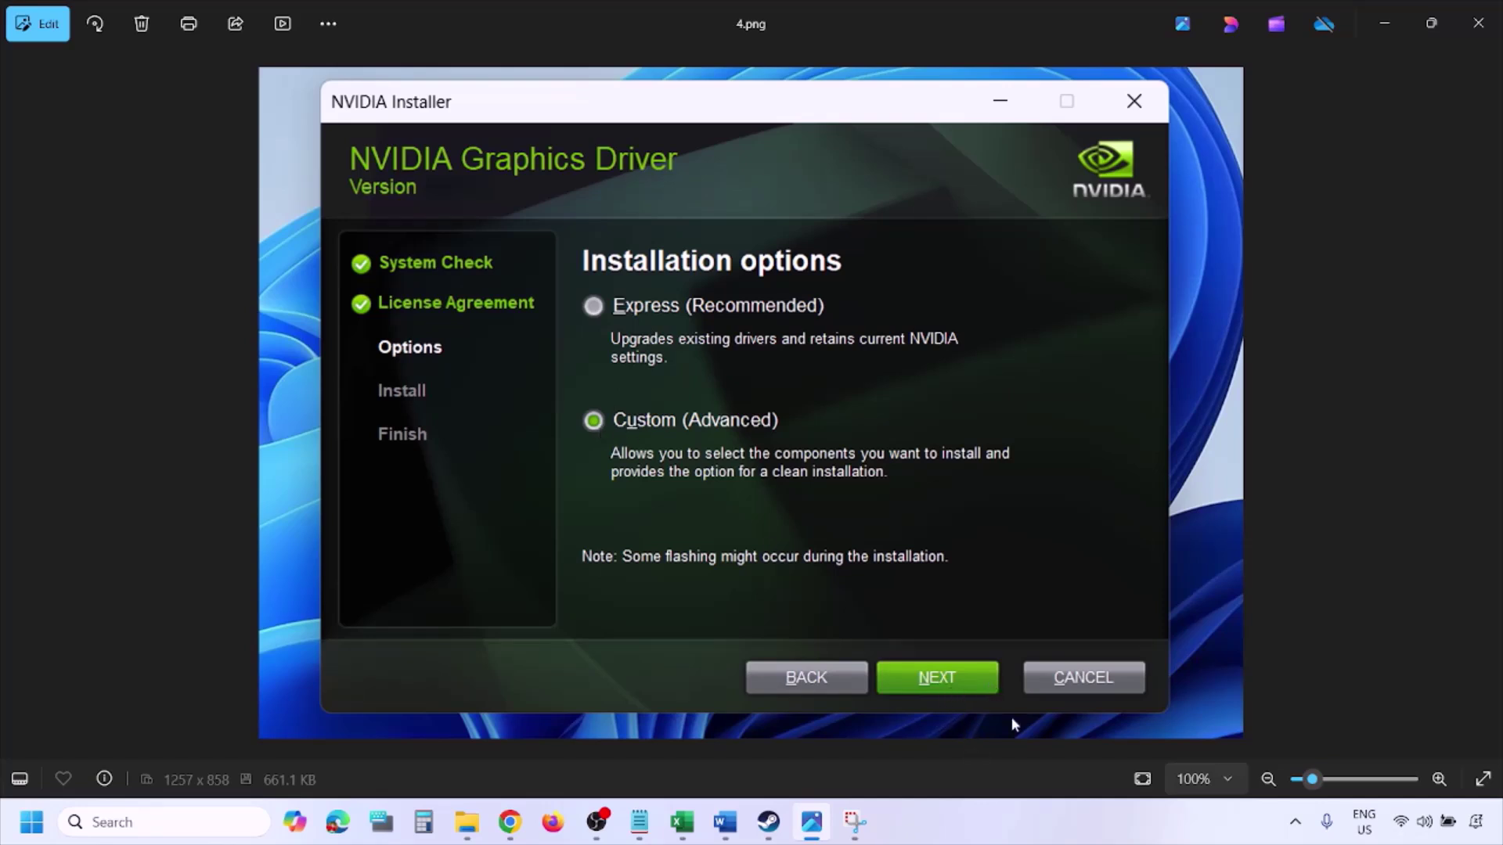
{"action": "key", "text": "Right"}
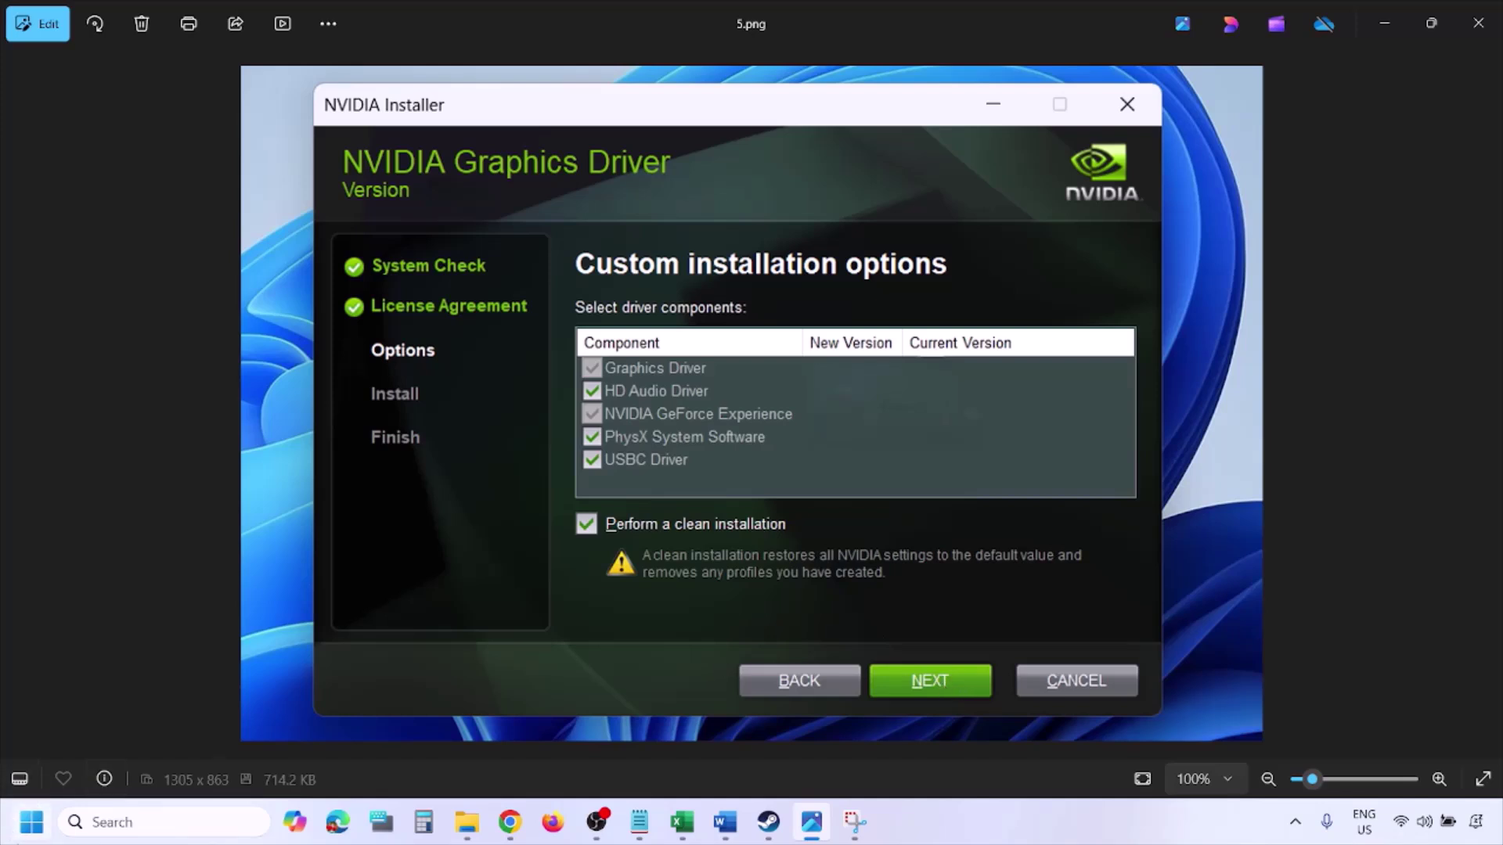
{"action": "left_click", "coordinate": [32, 822]}
{"action": "left_click", "coordinate": [576, 762]}
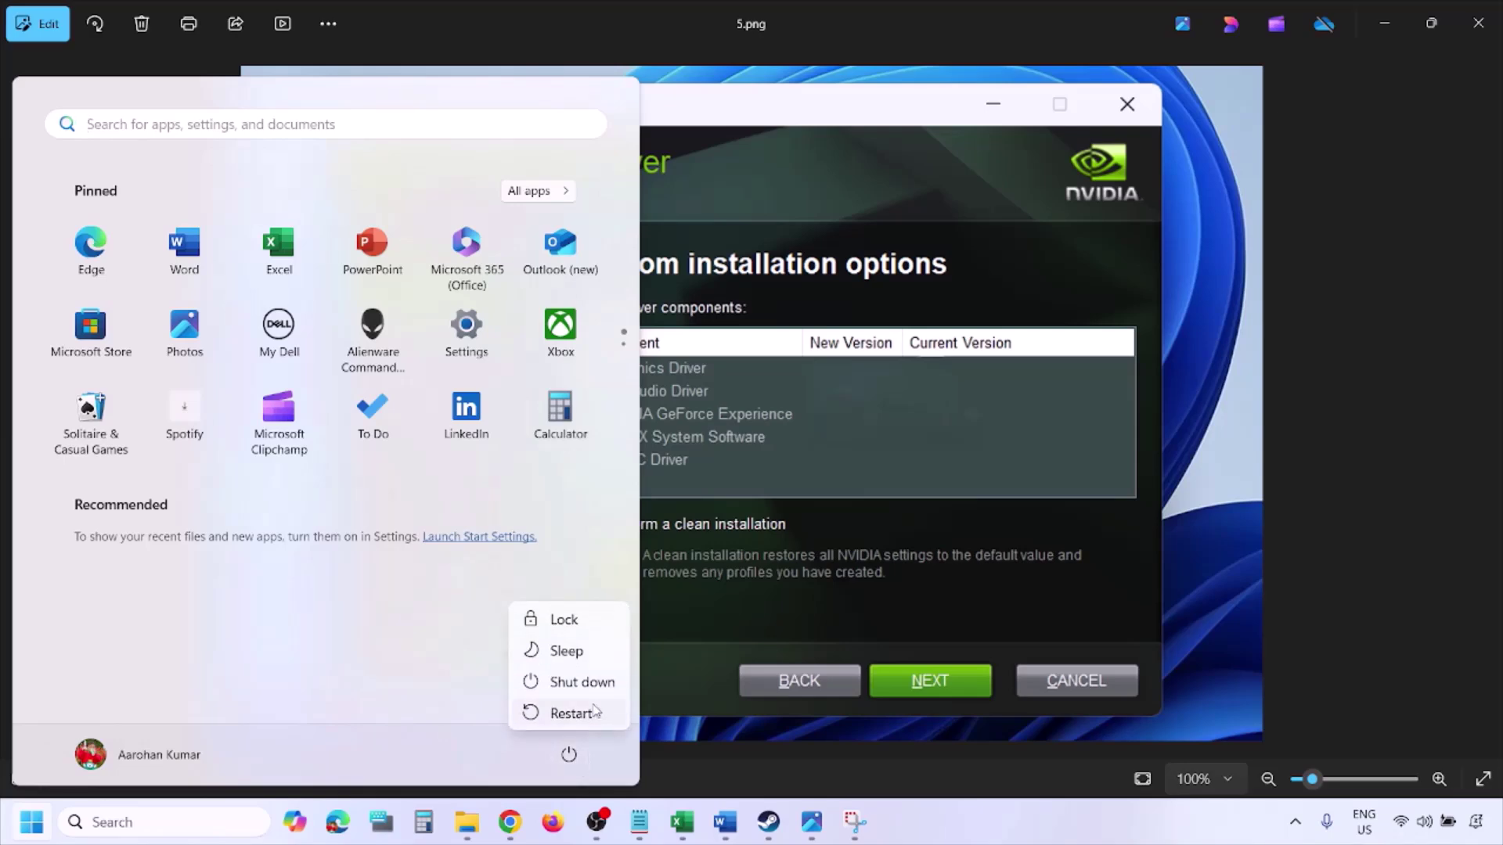
{"action": "left_click", "coordinate": [1023, 828]}
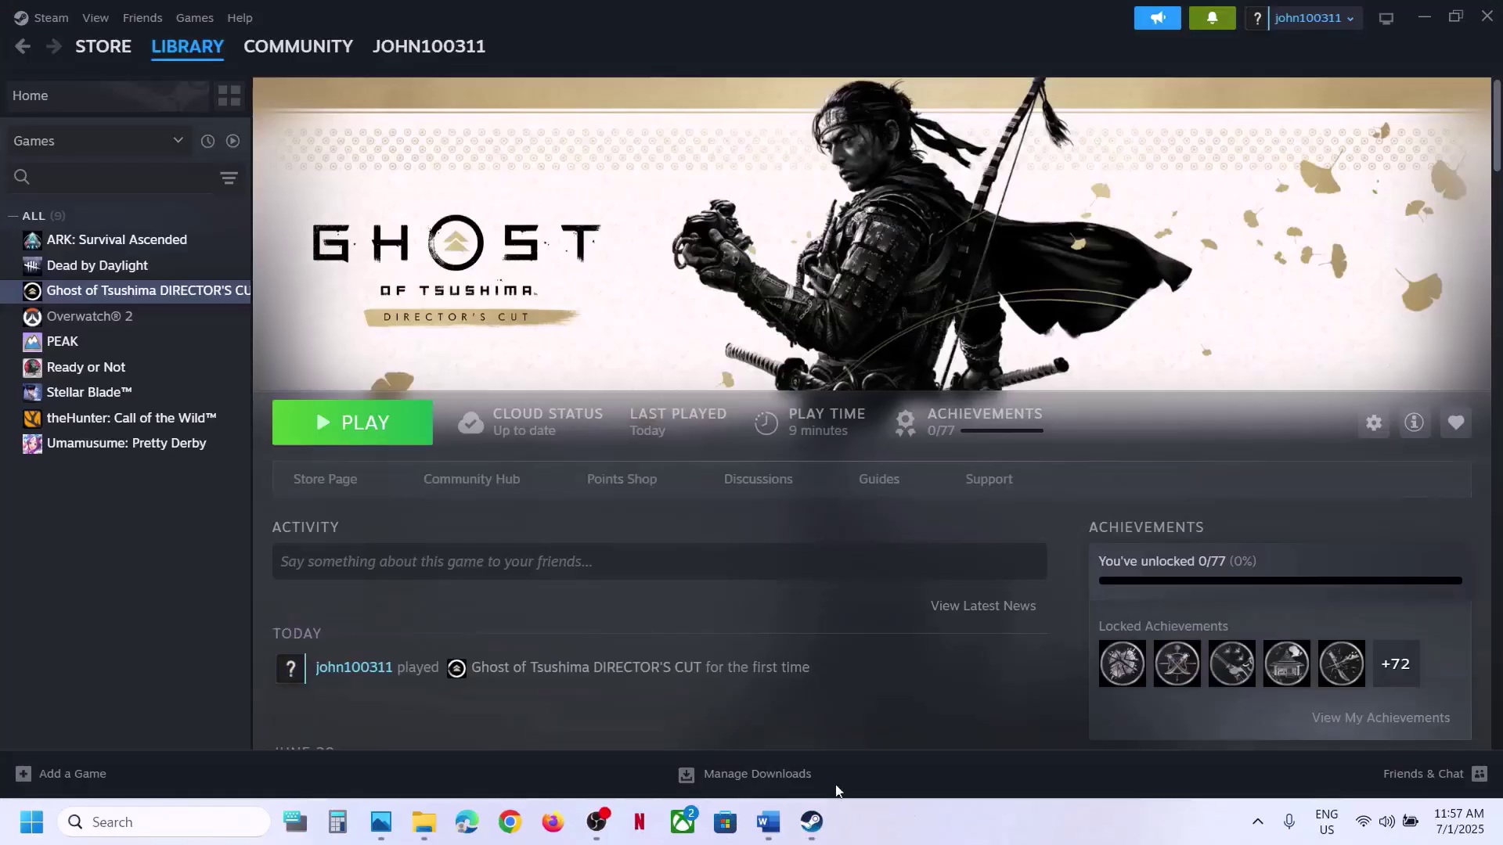
Copy the word "graphics" from Step 11 of the Word notes and search Windows with it to open Graphics settings.
{"action": "left_click", "coordinate": [768, 822]}
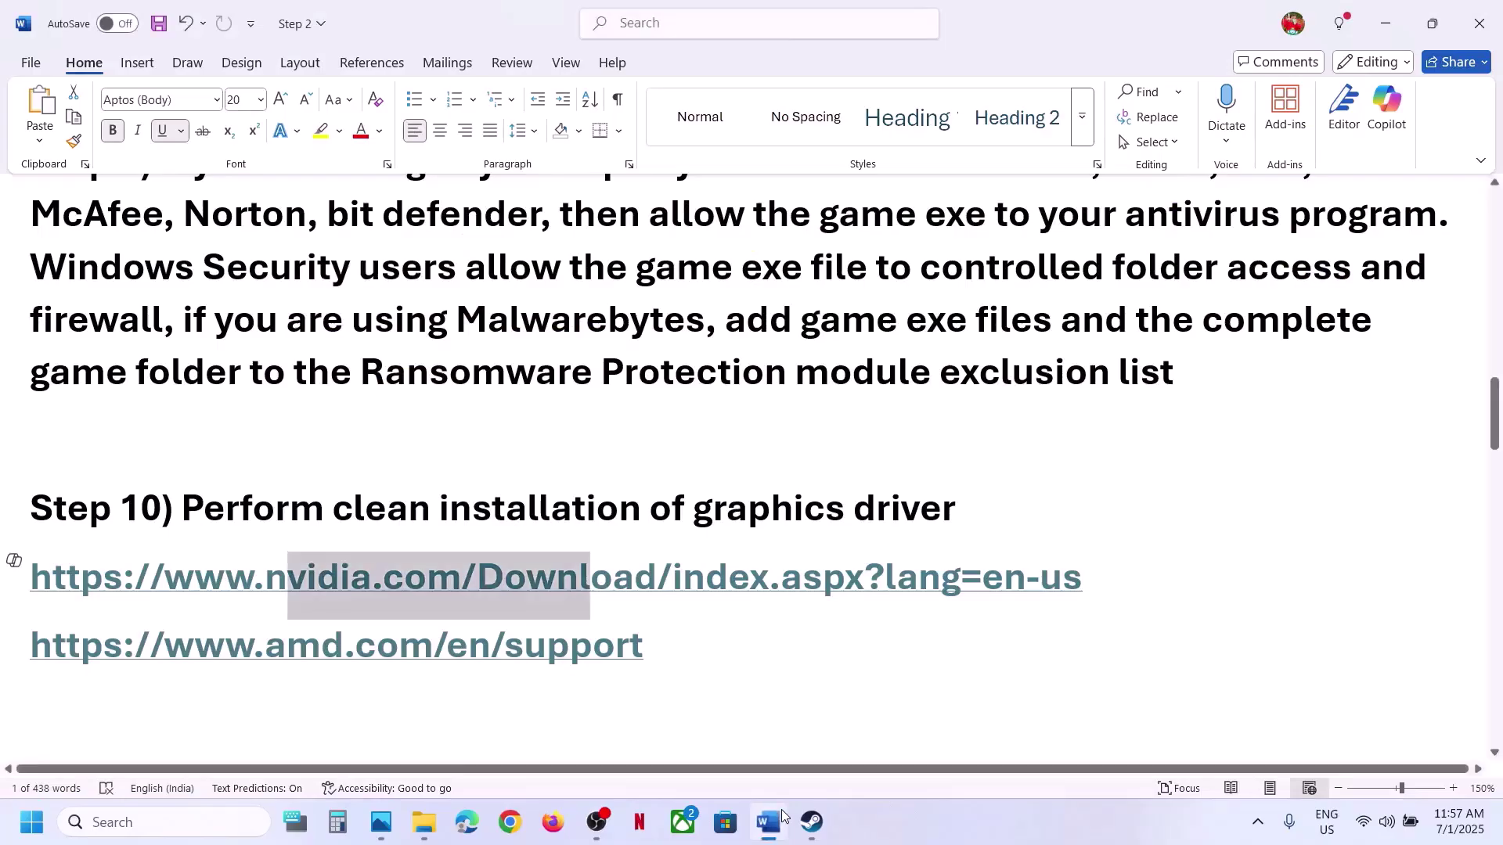
{"action": "scroll", "coordinate": [581, 599], "scroll_direction": "down", "scroll_amount": 2}
{"action": "scroll", "coordinate": [582, 601], "scroll_direction": "down", "scroll_amount": 1}
{"action": "scroll", "coordinate": [531, 591], "scroll_direction": "up", "scroll_amount": 1}
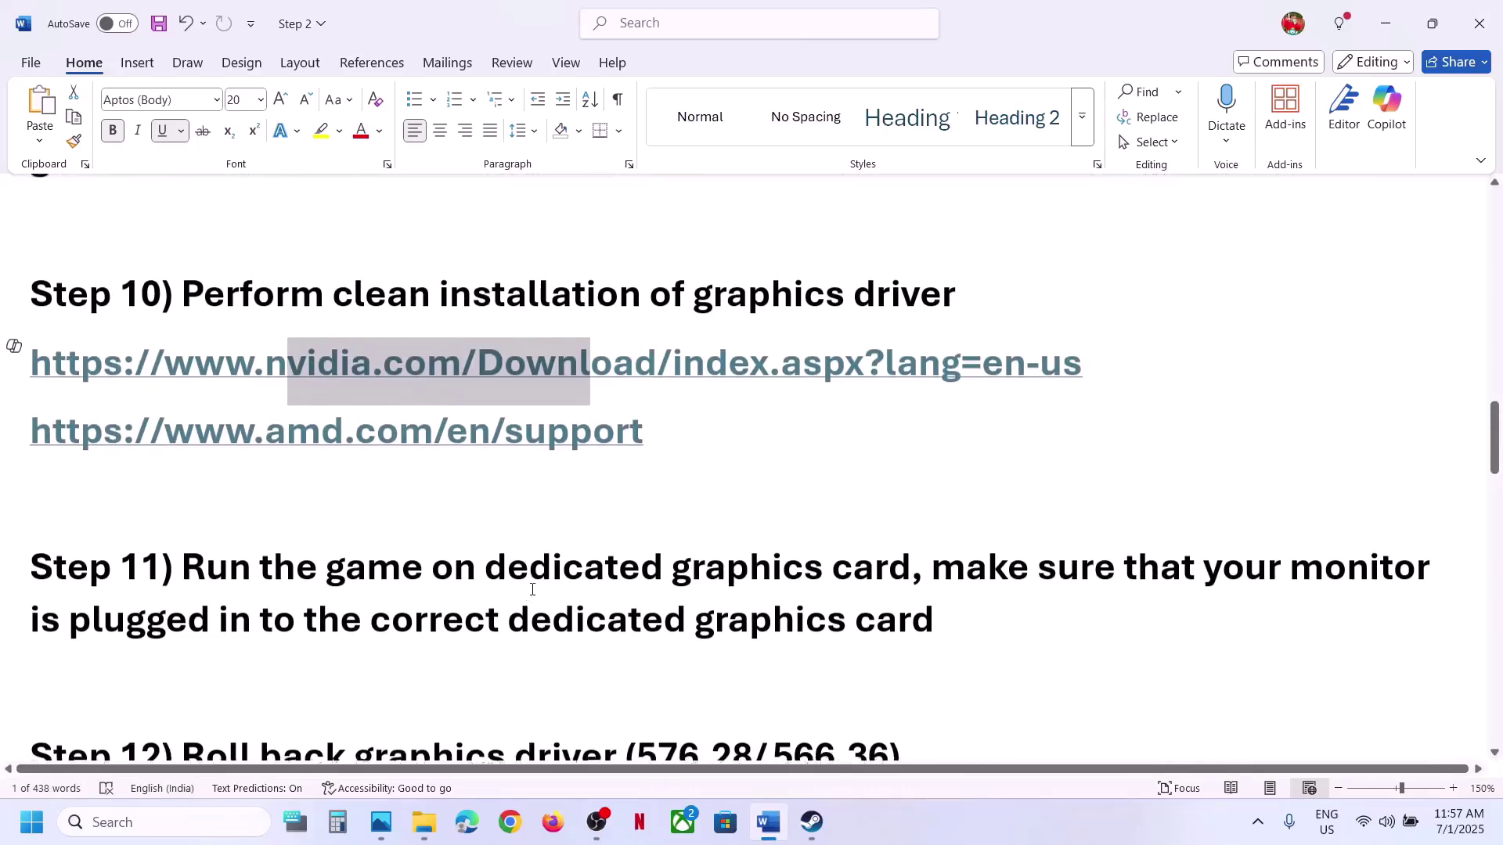
{"action": "double_click", "coordinate": [785, 595]}
{"action": "key", "text": "ctrl+c"}
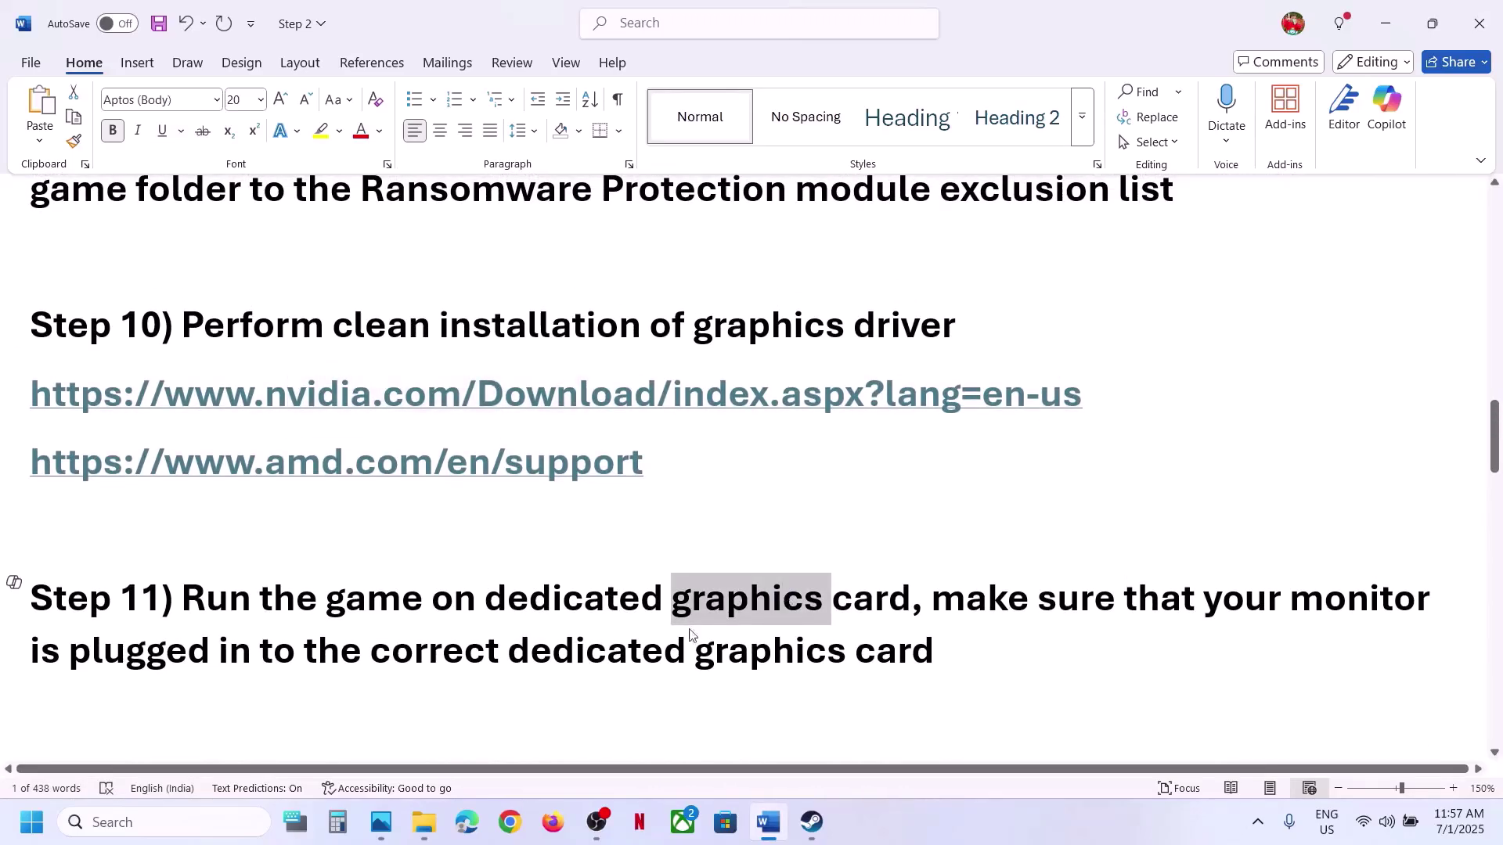
{"action": "left_click", "coordinate": [232, 820]}
{"action": "key", "text": "ctrl+v"}
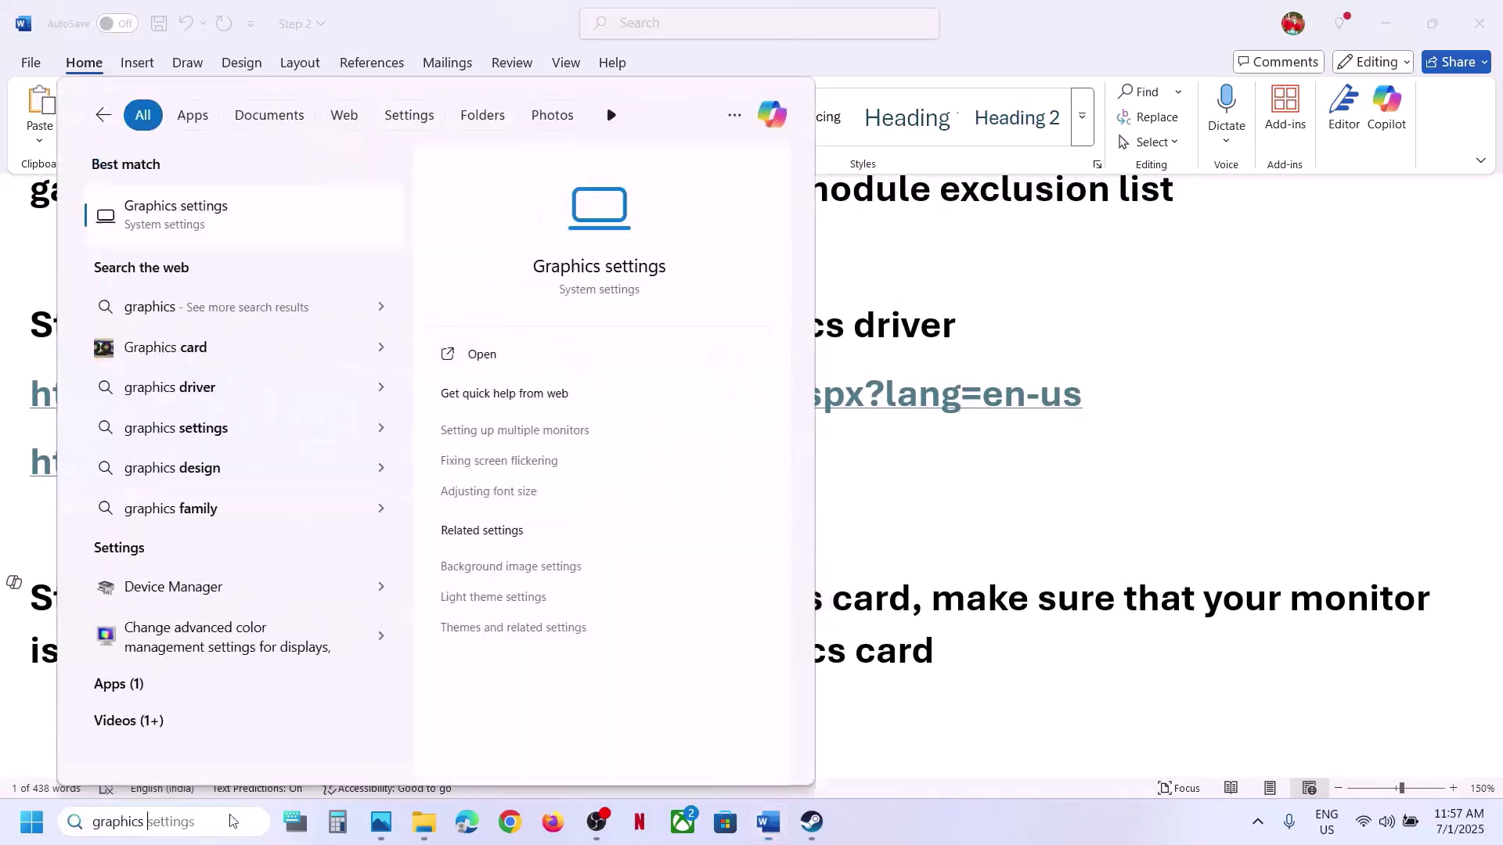
{"action": "left_click", "coordinate": [121, 239]}
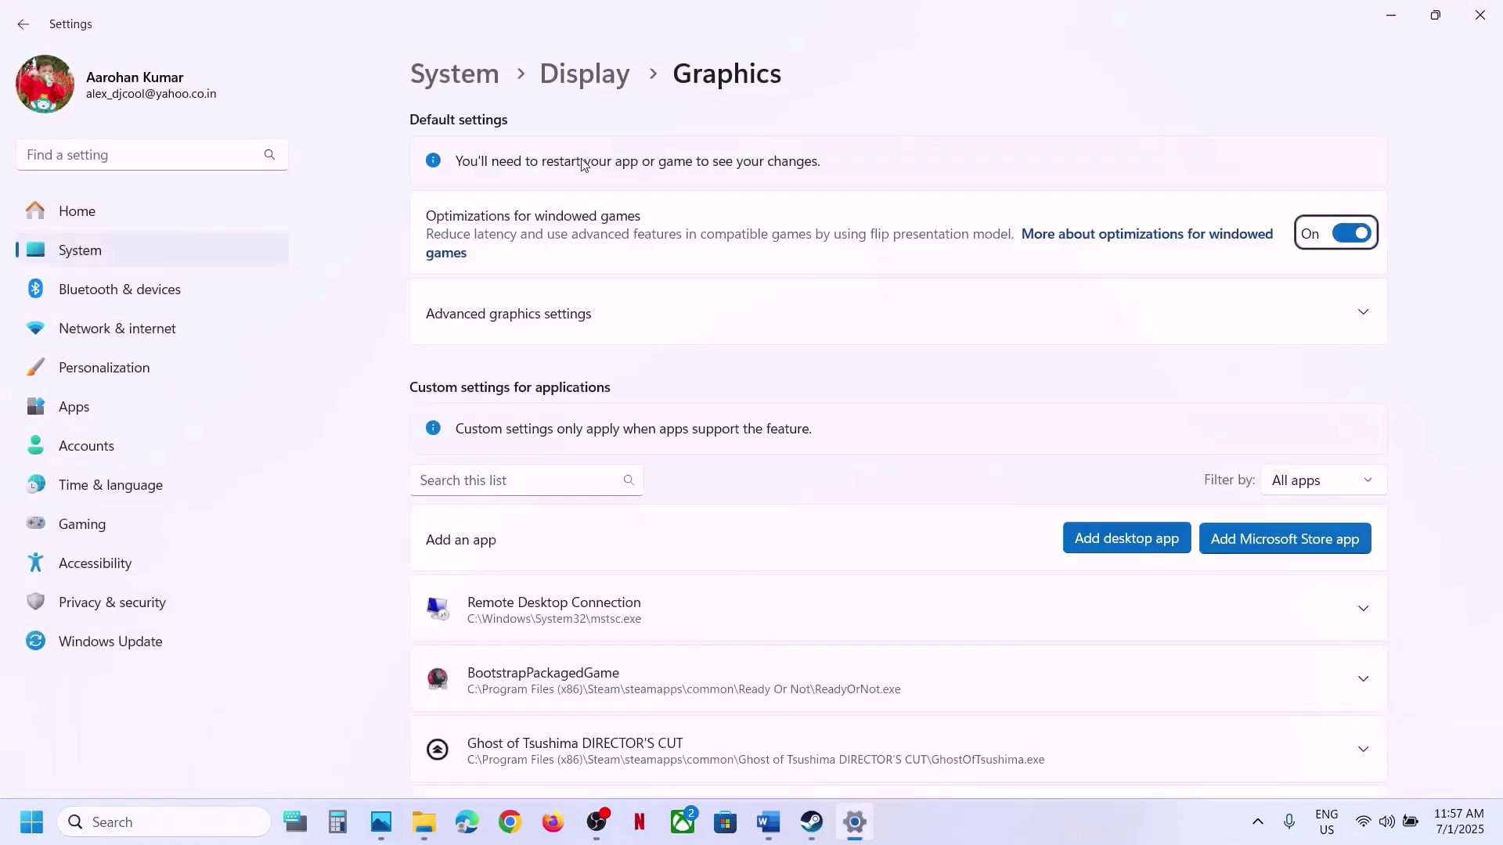
Add the GhostOfTsushima application from Steam's "Ghost of Tsushima DIRECTOR'S CUT" folder as a desktop app in the custom graphics settings.
{"action": "left_click", "coordinate": [1128, 537]}
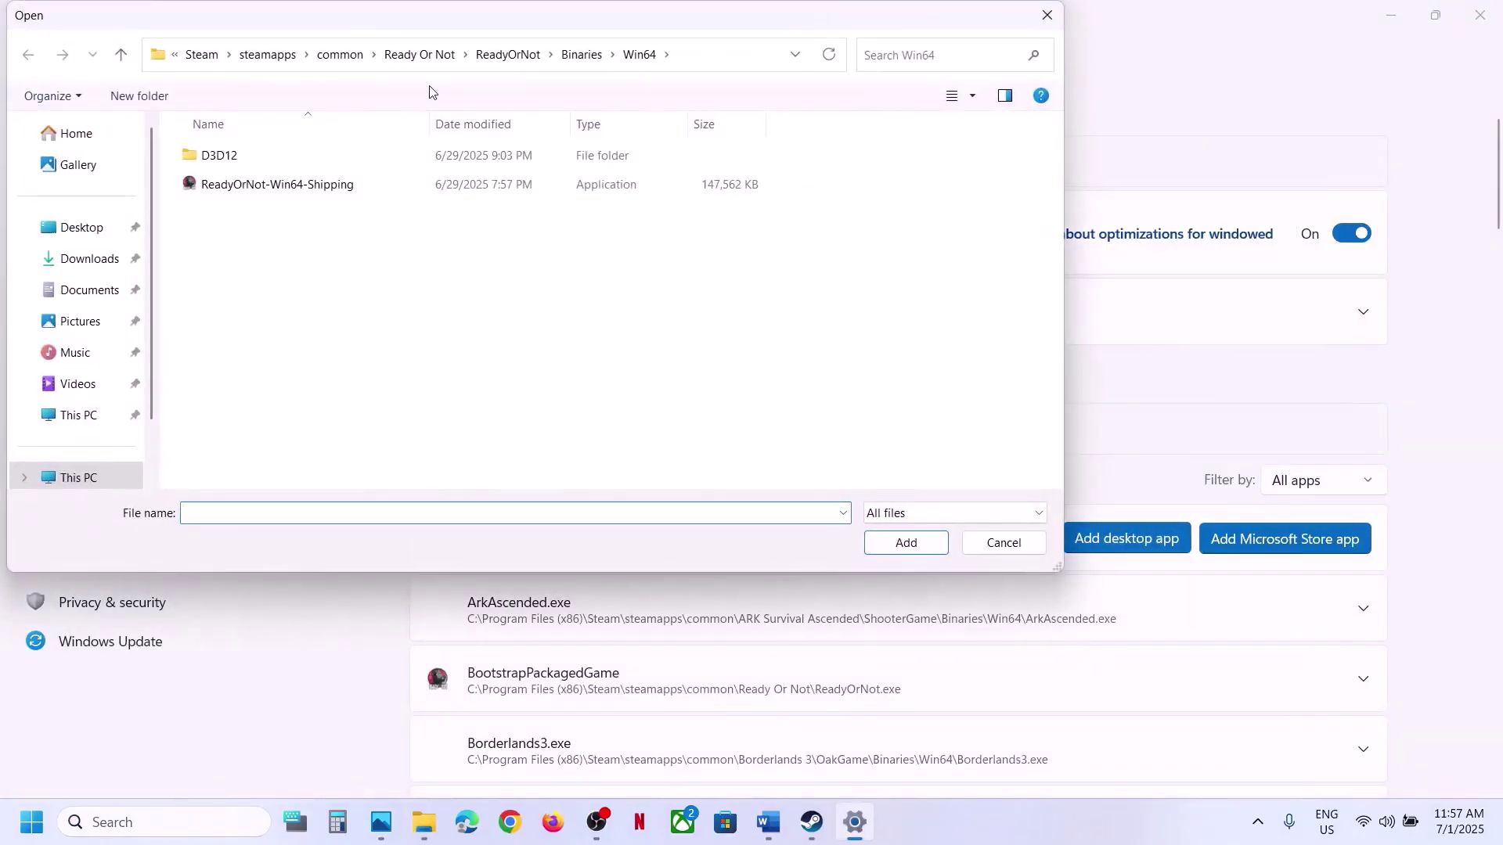
{"action": "left_click", "coordinate": [340, 55]}
{"action": "left_click", "coordinate": [317, 185]}
{"action": "double_click", "coordinate": [317, 186]}
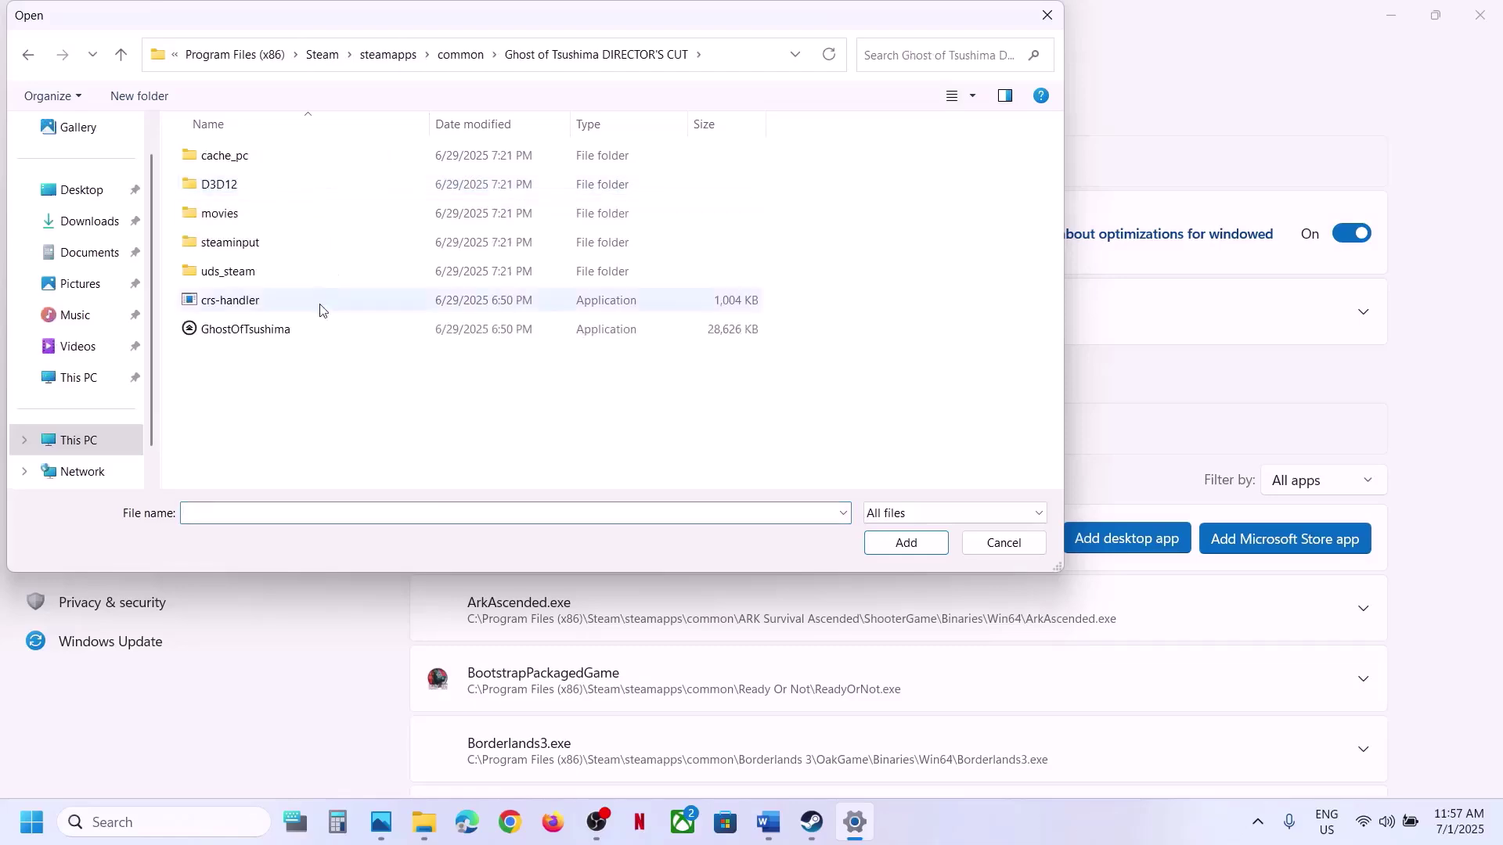
{"action": "left_click", "coordinate": [293, 326]}
{"action": "left_click", "coordinate": [888, 544]}
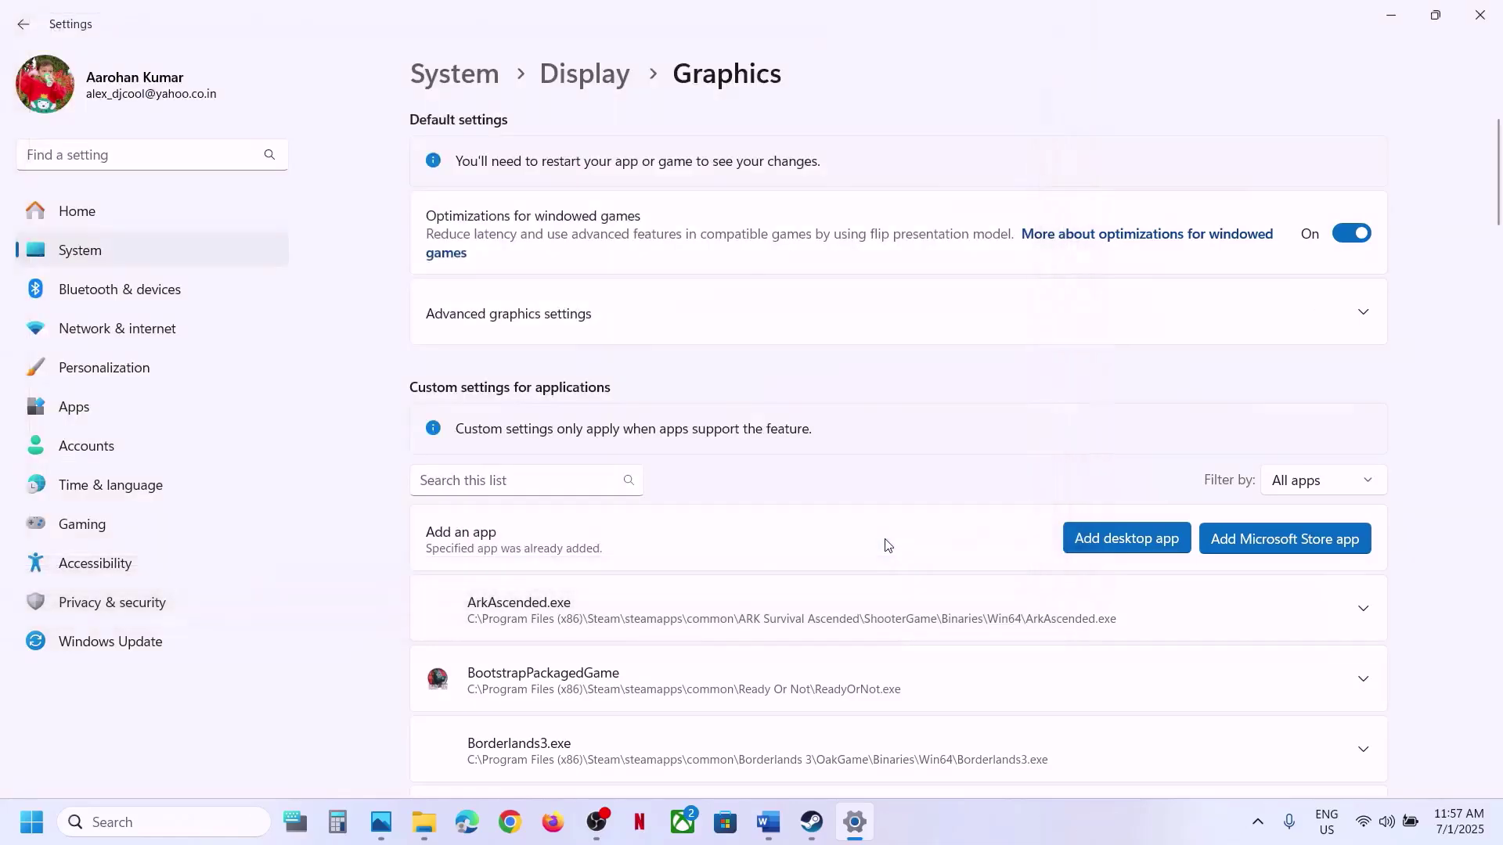
Set the GPU preference of Ghost of Tsushima DIRECTOR'S CUT to High Performance (NVIDIA GeForce RTX 3050 Laptop GPU) and close Settings.
{"action": "scroll", "coordinate": [642, 620], "scroll_direction": "down", "scroll_amount": 12}
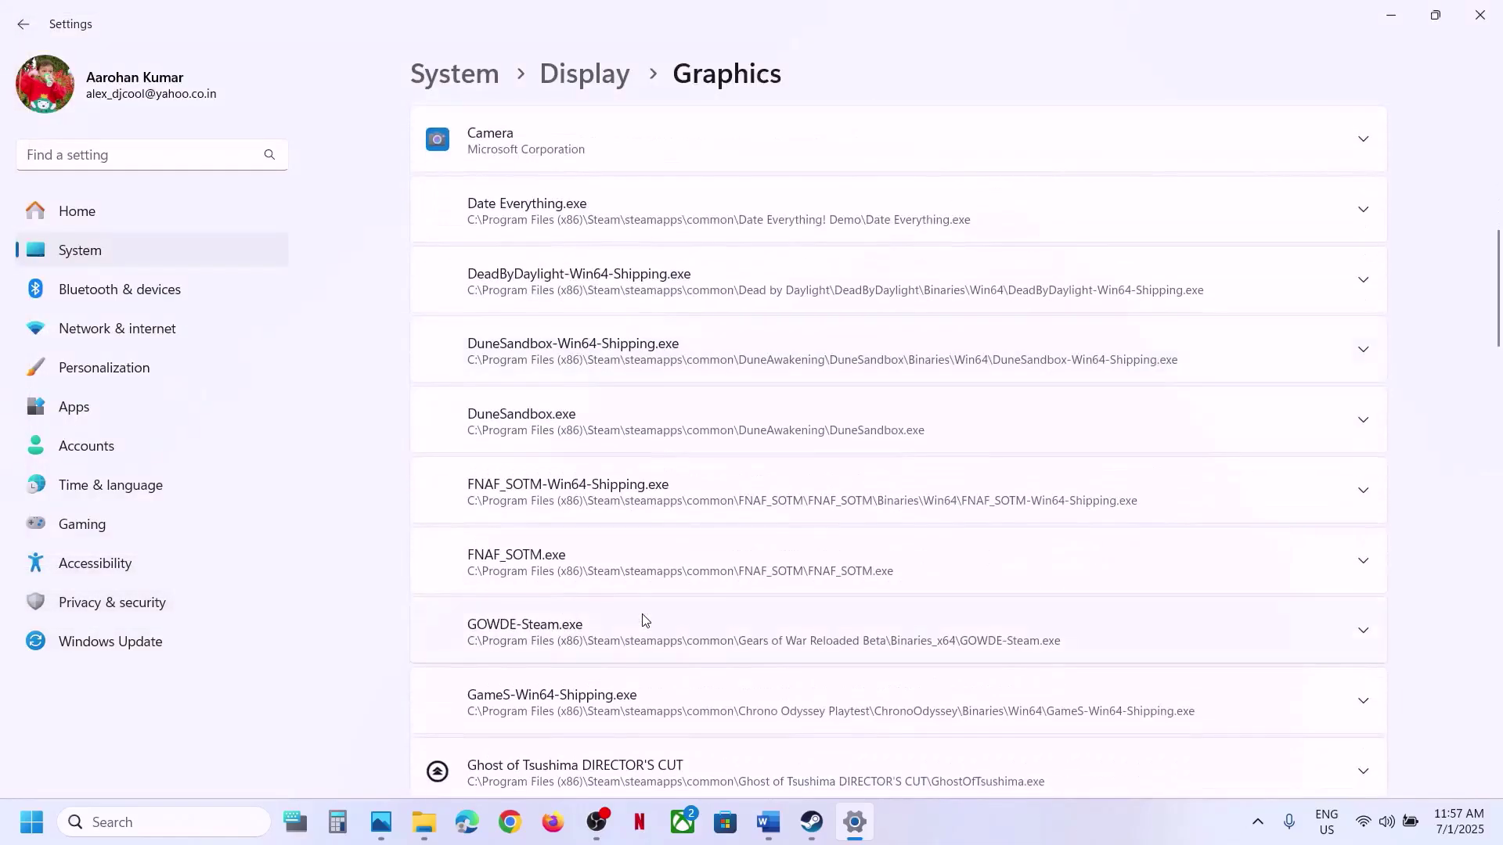
{"action": "left_click", "coordinate": [690, 557]}
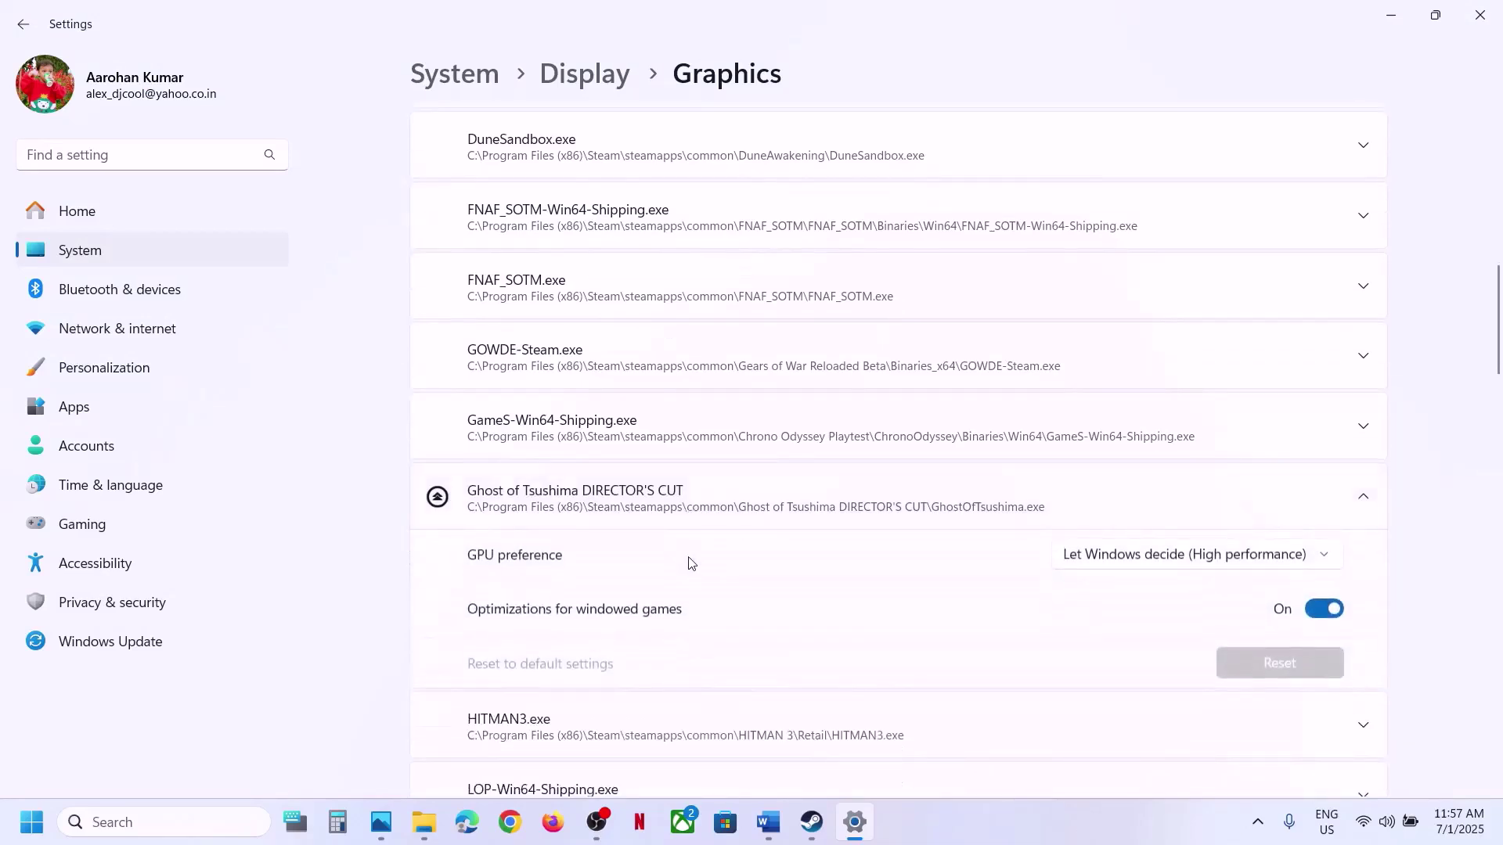
{"action": "left_click", "coordinate": [1258, 567]}
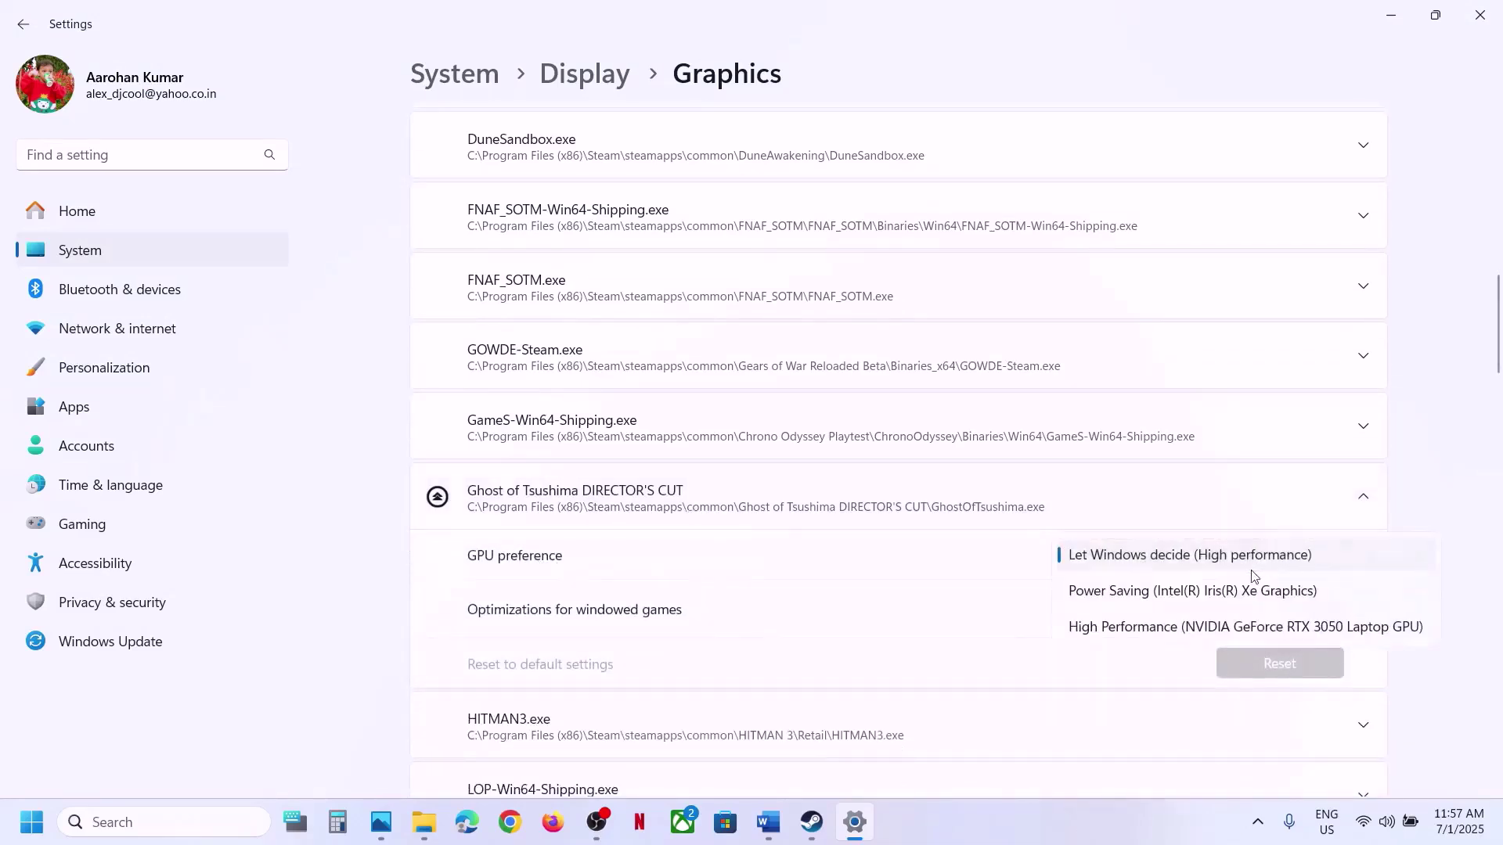
{"action": "left_click", "coordinate": [1163, 625]}
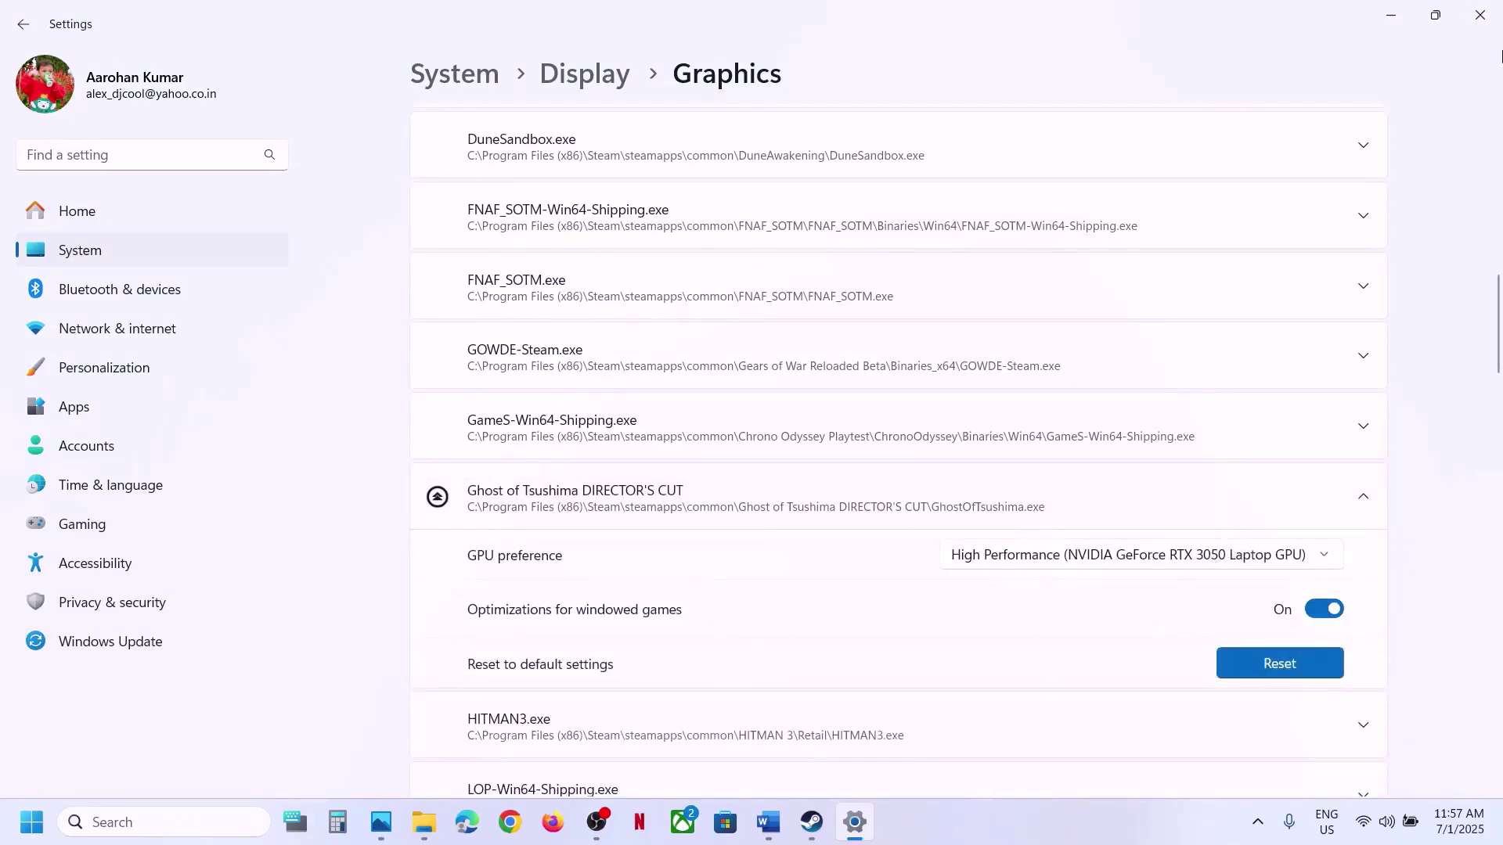
{"action": "left_click", "coordinate": [1480, 15]}
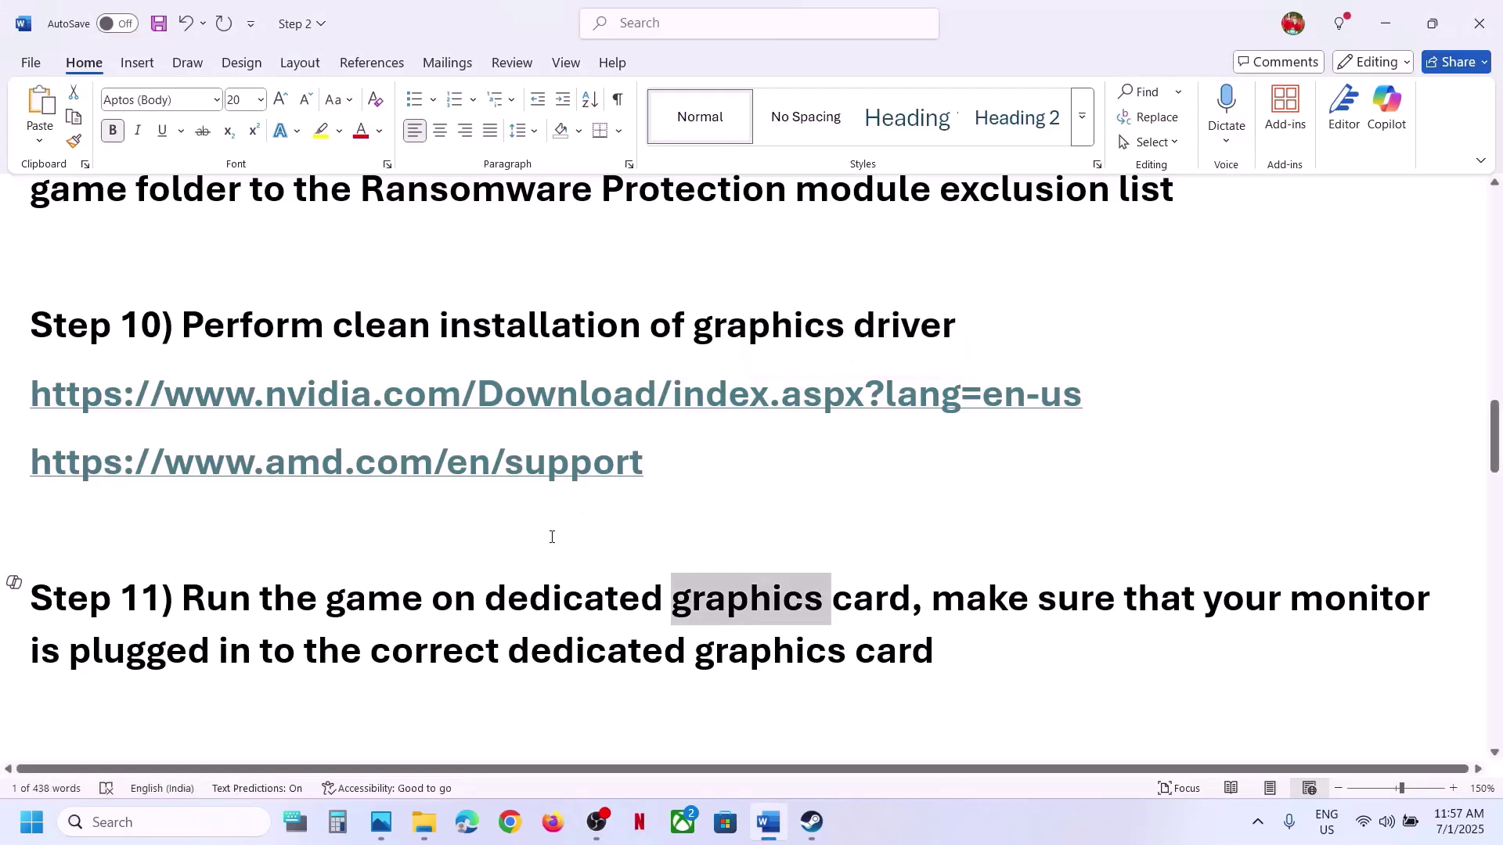
Read Step 11 on plugging the monitor into the dedicated graphics card and Step 12 on rolling back the graphics driver.
{"action": "left_click_drag", "start_coordinate": [935, 609], "coordinate": [995, 652]}
{"action": "left_click", "coordinate": [996, 652]}
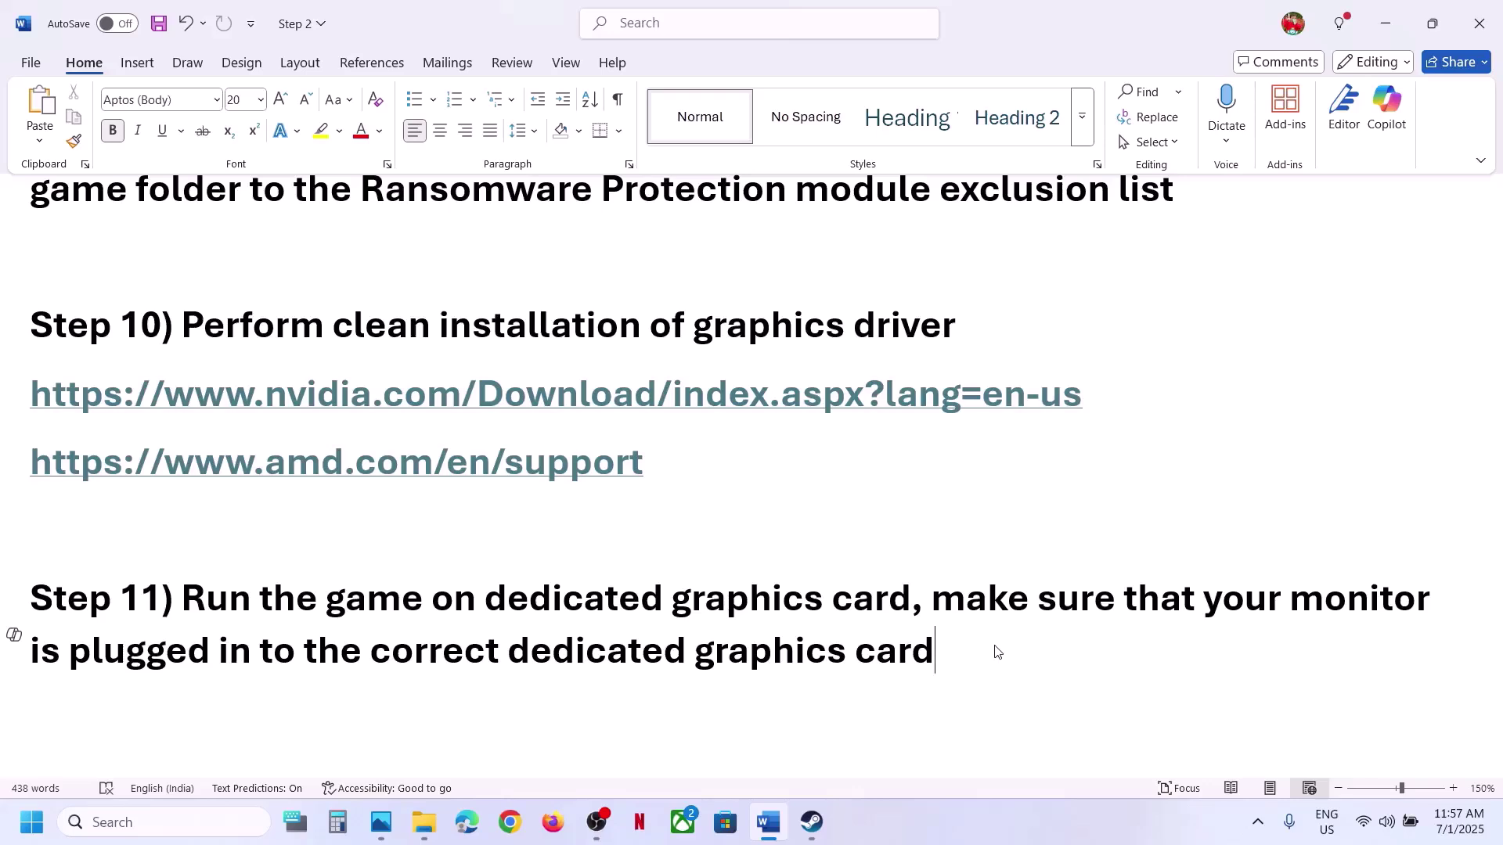
{"action": "left_click_drag", "start_coordinate": [544, 647], "coordinate": [937, 648]}
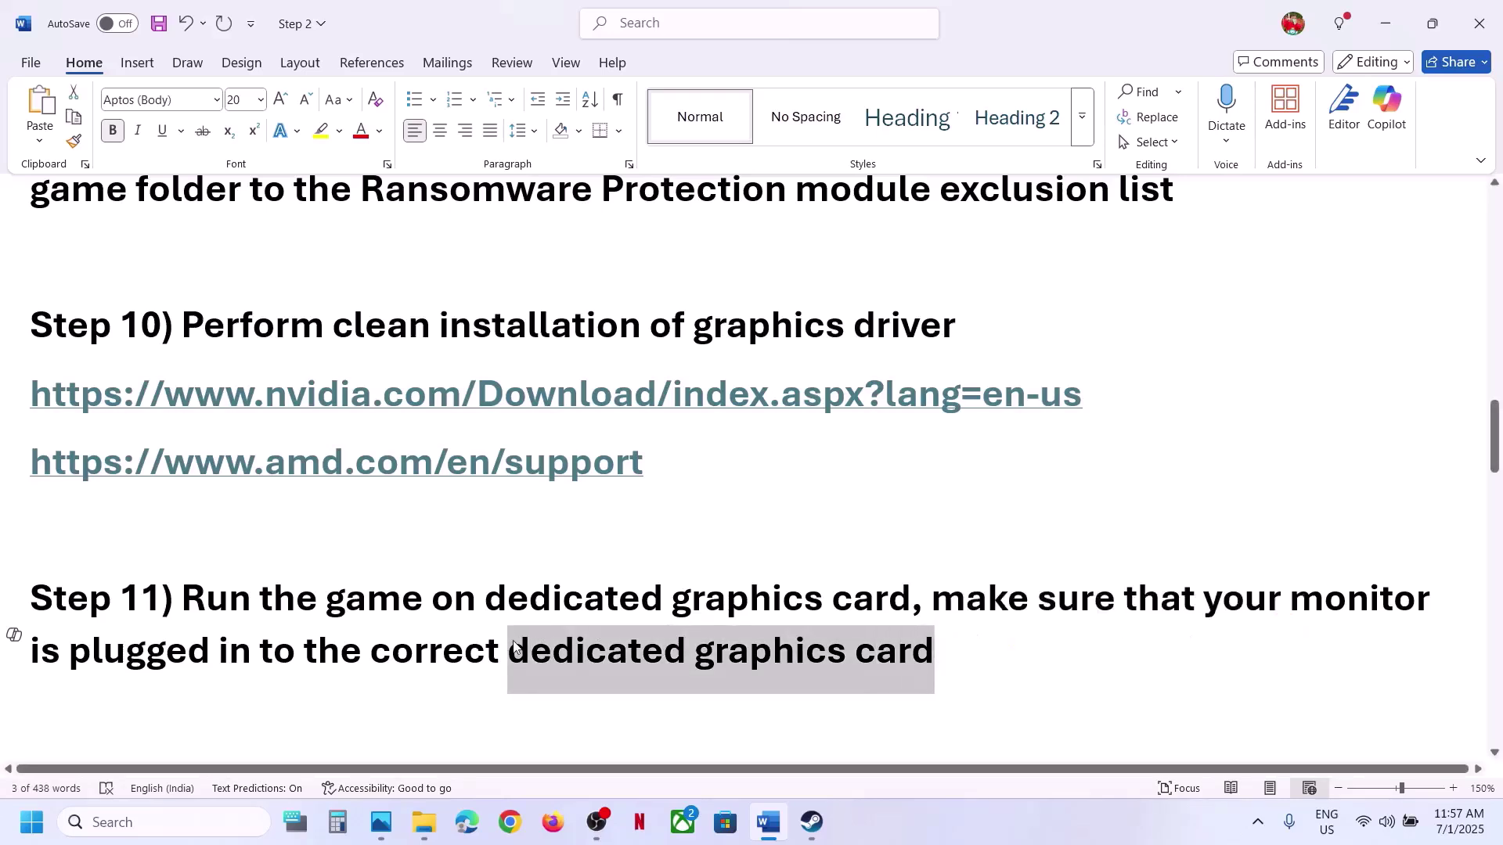
{"action": "scroll", "coordinate": [514, 641], "scroll_direction": "down", "scroll_amount": 2}
{"action": "scroll", "coordinate": [268, 647], "scroll_direction": "up", "scroll_amount": 1}
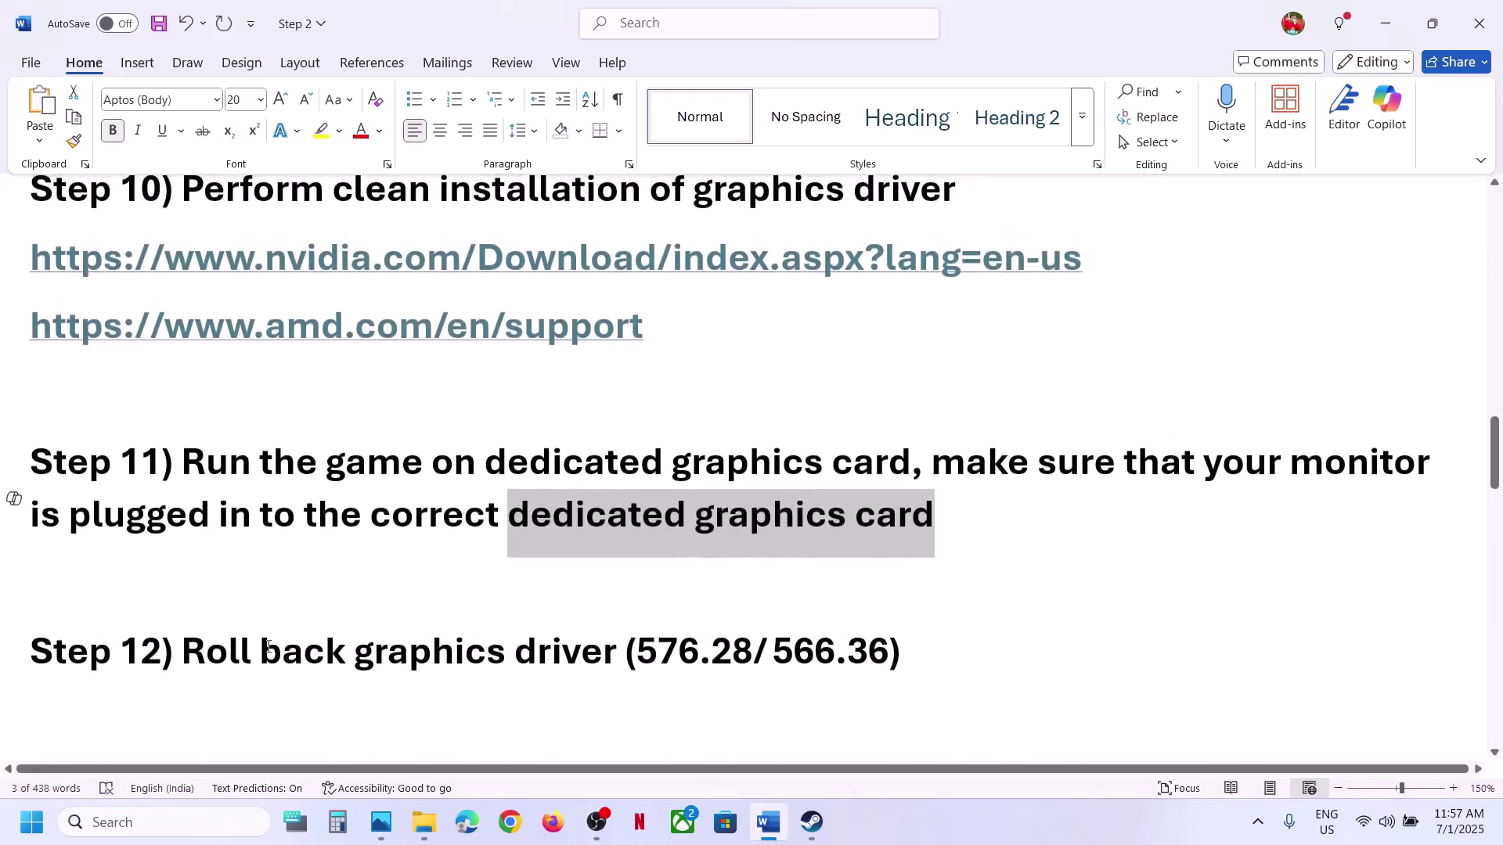
{"action": "left_click_drag", "start_coordinate": [216, 639], "coordinate": [890, 650]}
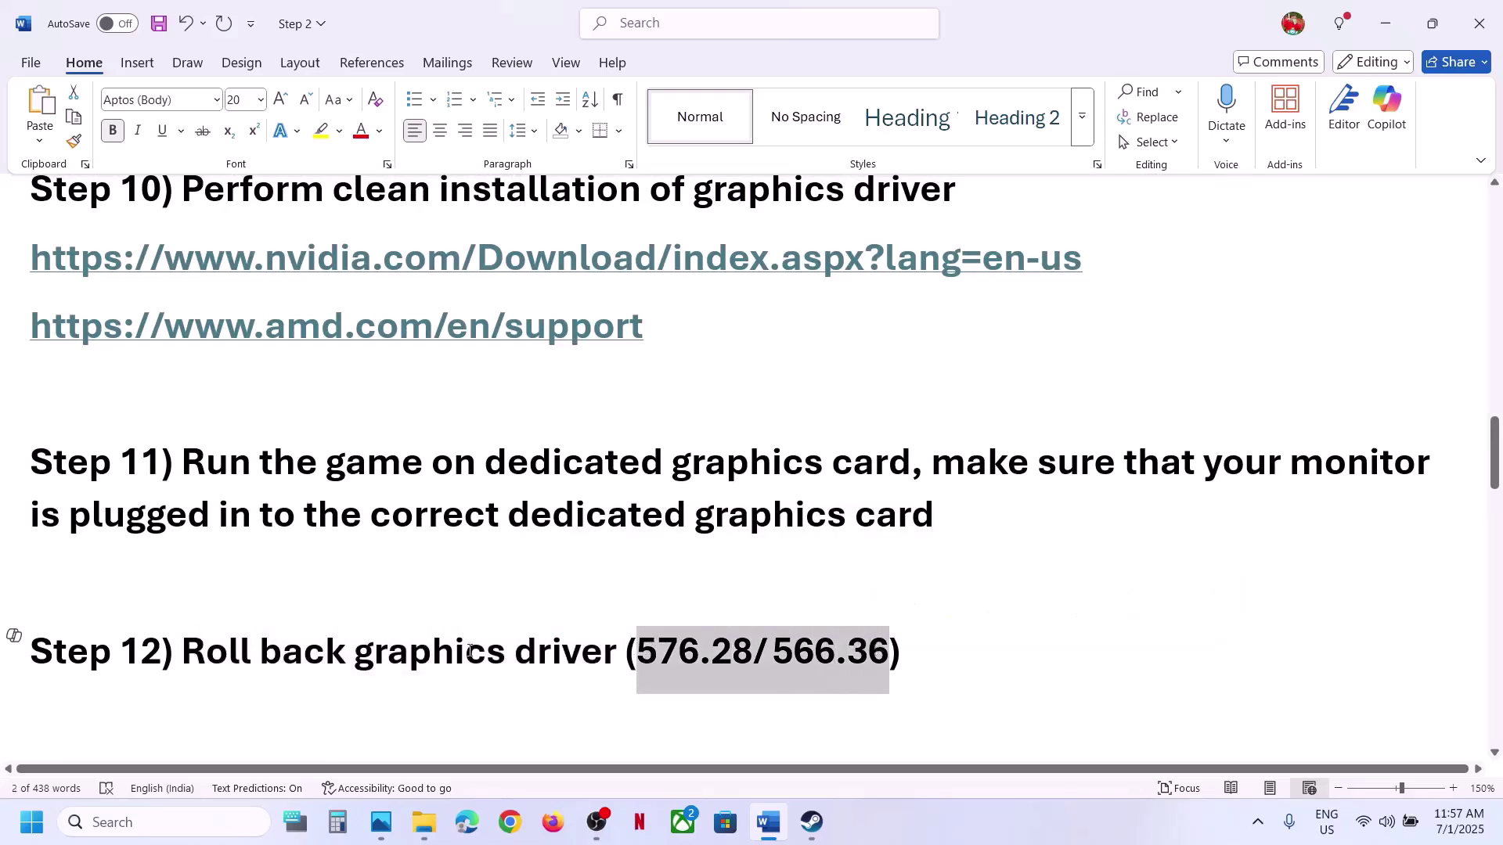
Copy the NVIDIA driver download link under Step 10 and open it in Chrome.
{"action": "scroll", "coordinate": [1097, 396], "scroll_direction": "up", "scroll_amount": 4}
{"action": "left_click_drag", "start_coordinate": [1096, 375], "coordinate": [385, 396]}
{"action": "key", "text": "ctrl+c"}
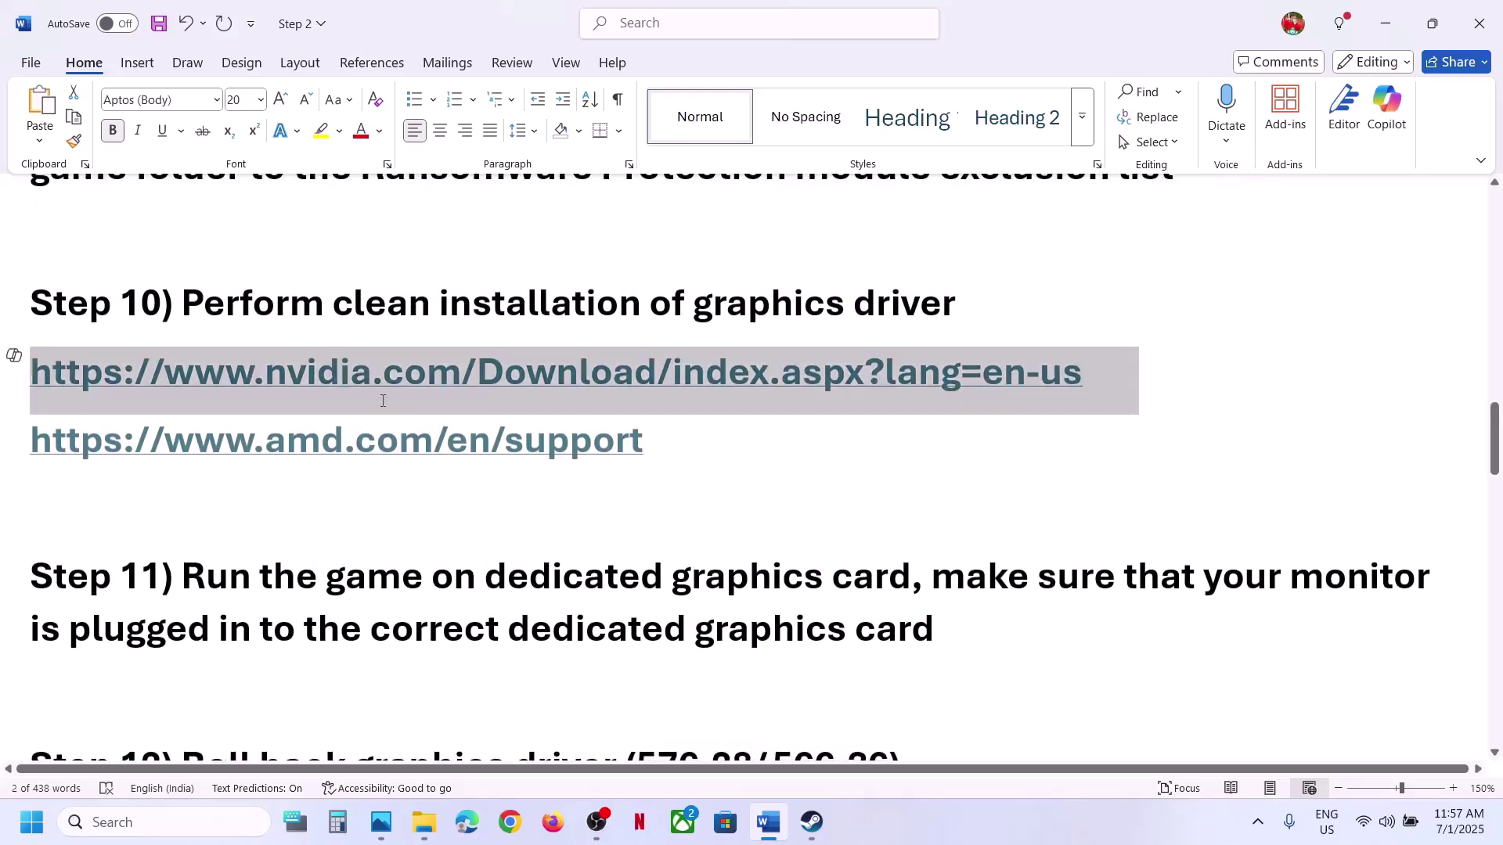
{"action": "left_click", "coordinate": [509, 822]}
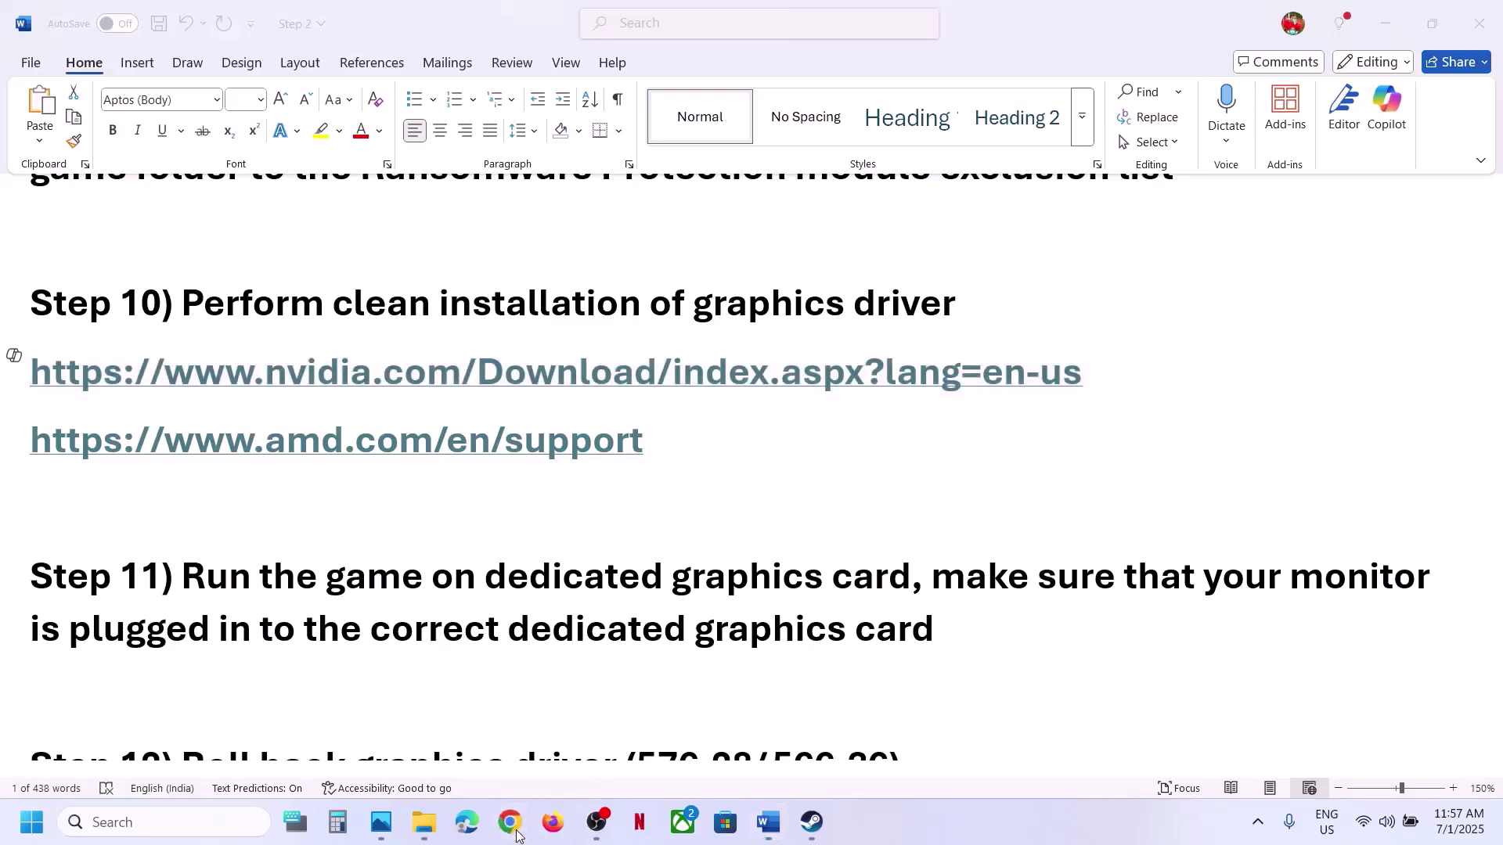
{"action": "key", "text": "ctrl+v"}
{"action": "key", "text": "Return"}
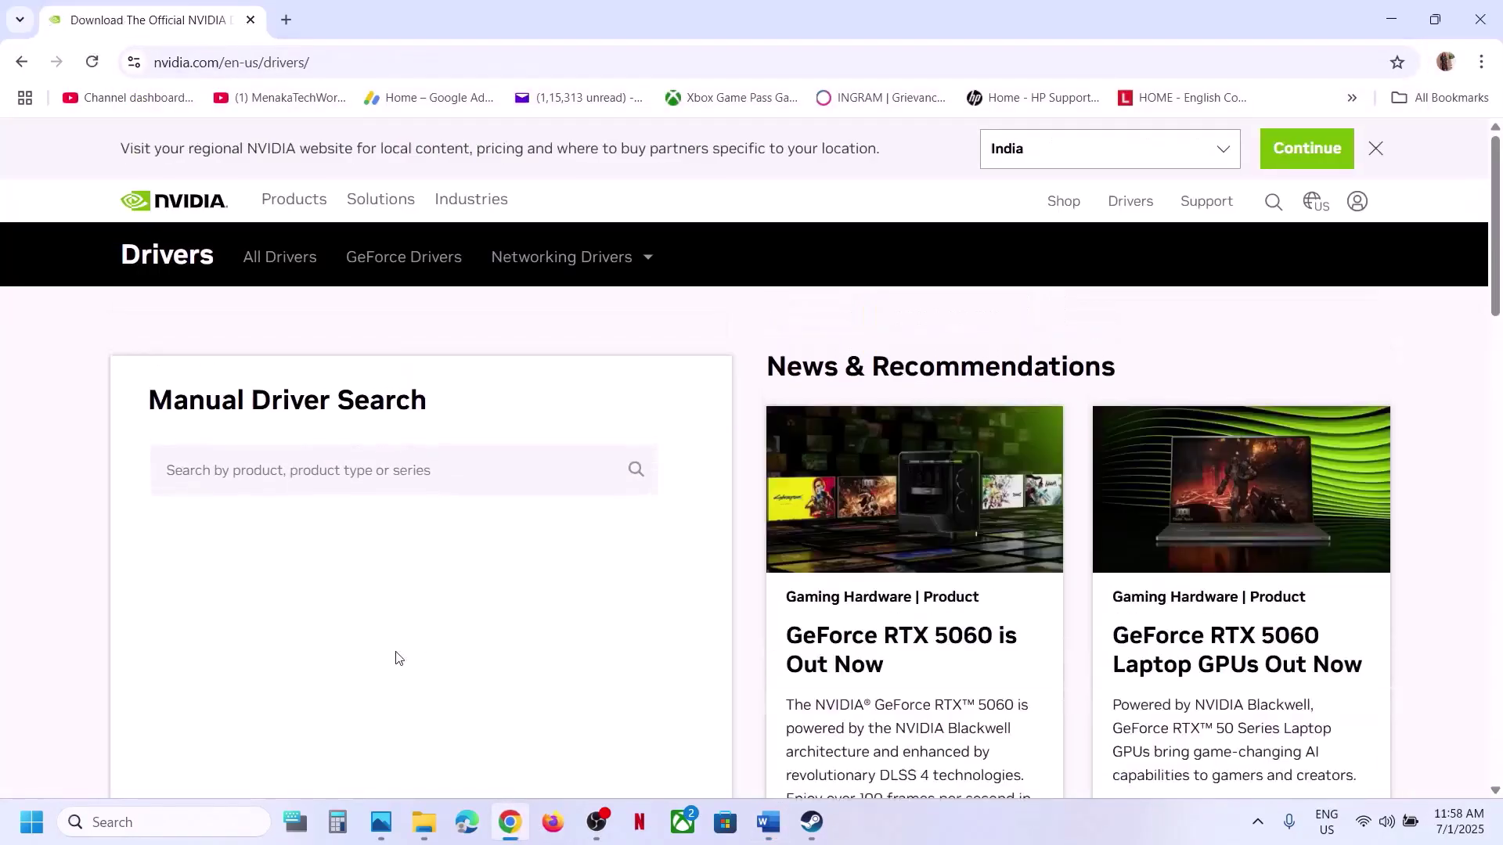
Find the Windows 11 drivers for the GeForce RTX 3050 Laptop GPU and expand the list of more versions.
{"action": "scroll", "coordinate": [396, 658], "scroll_direction": "down", "scroll_amount": 3}
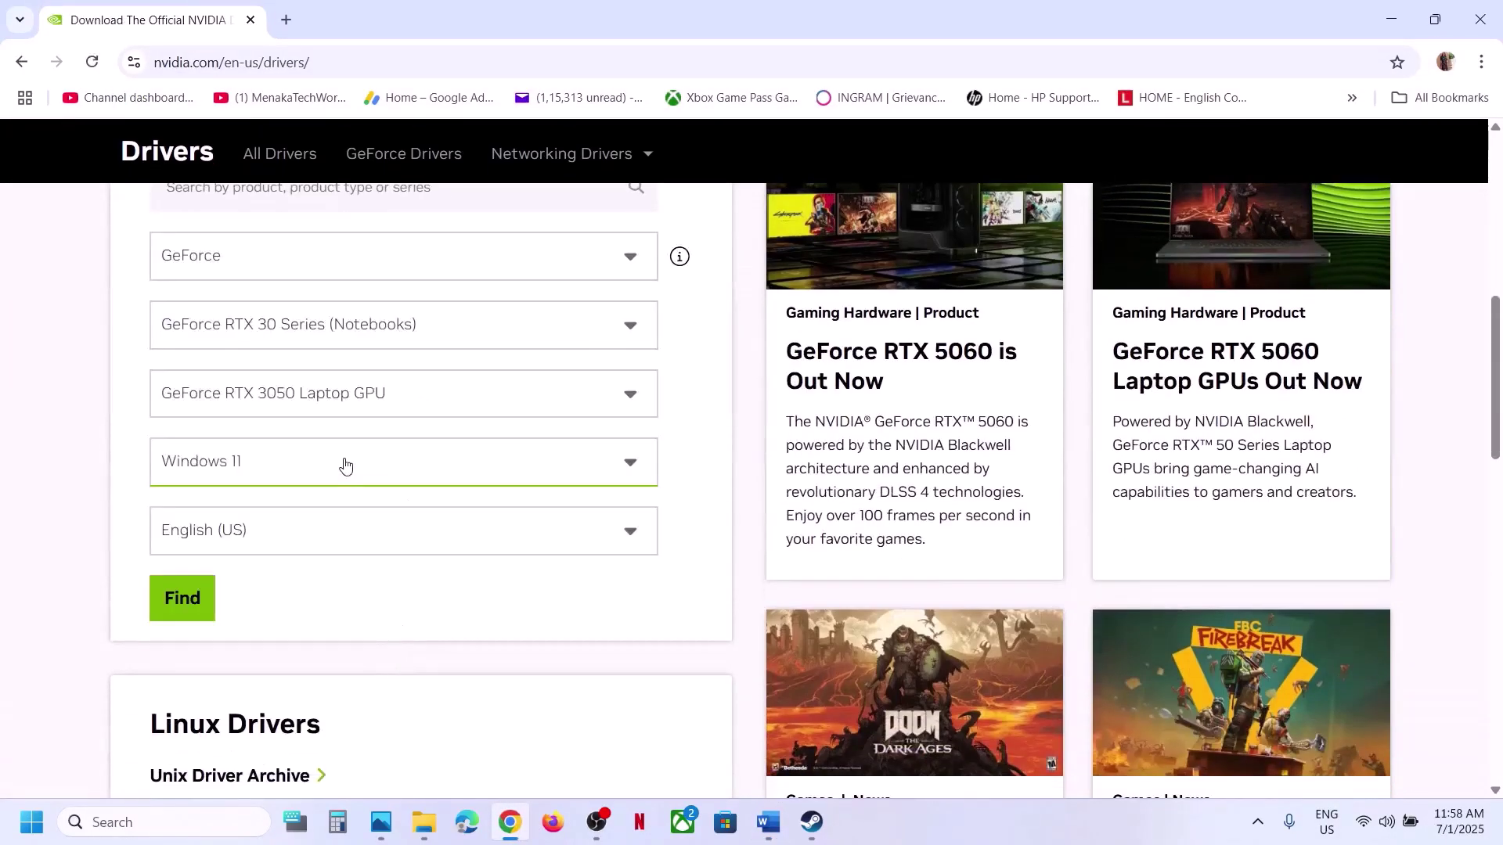
{"action": "left_click", "coordinate": [188, 600]}
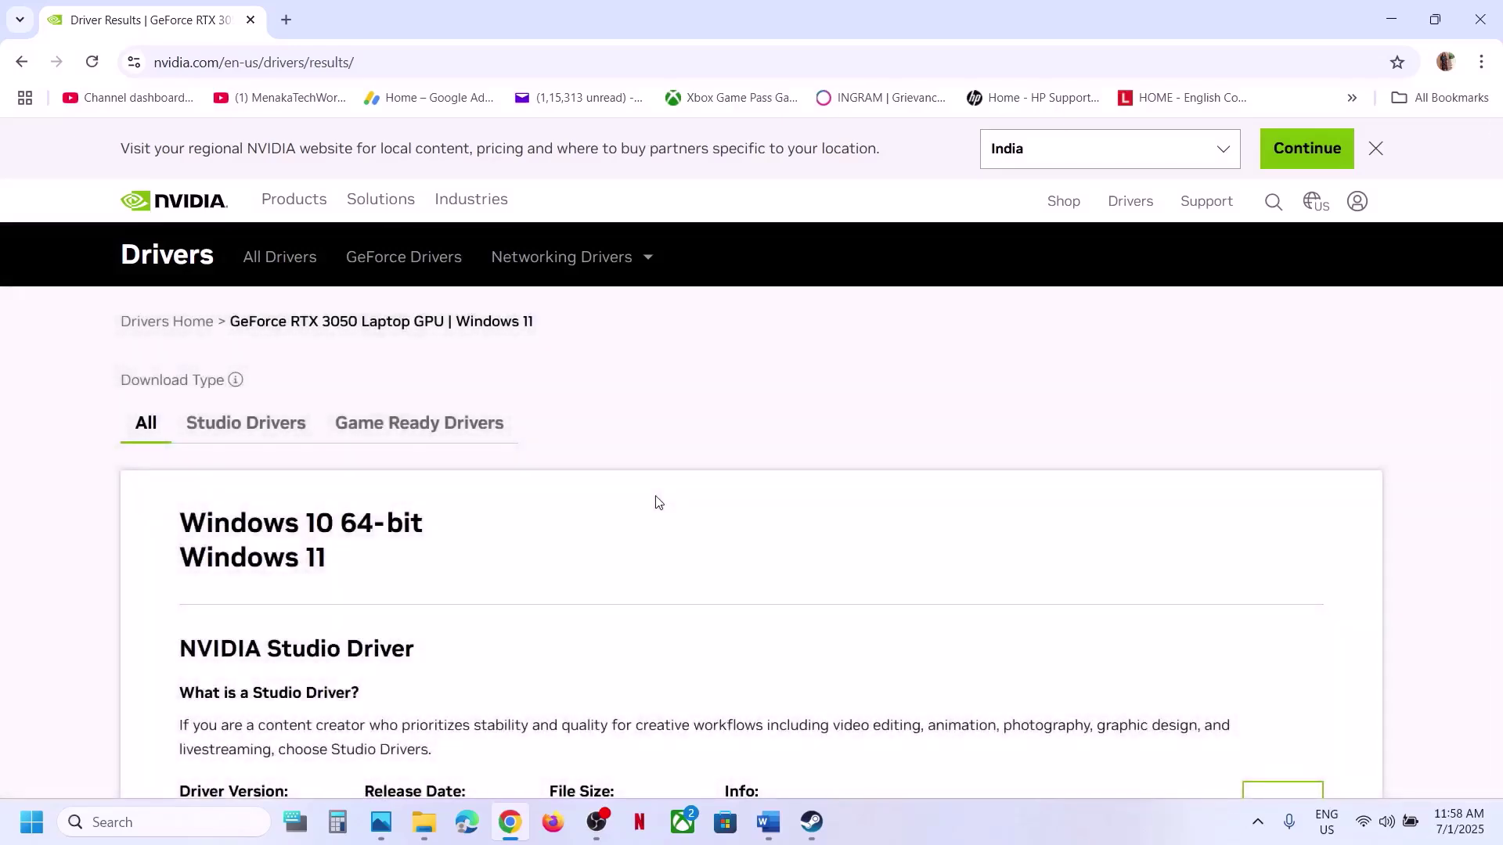
{"action": "scroll", "coordinate": [656, 496], "scroll_direction": "down", "scroll_amount": 8}
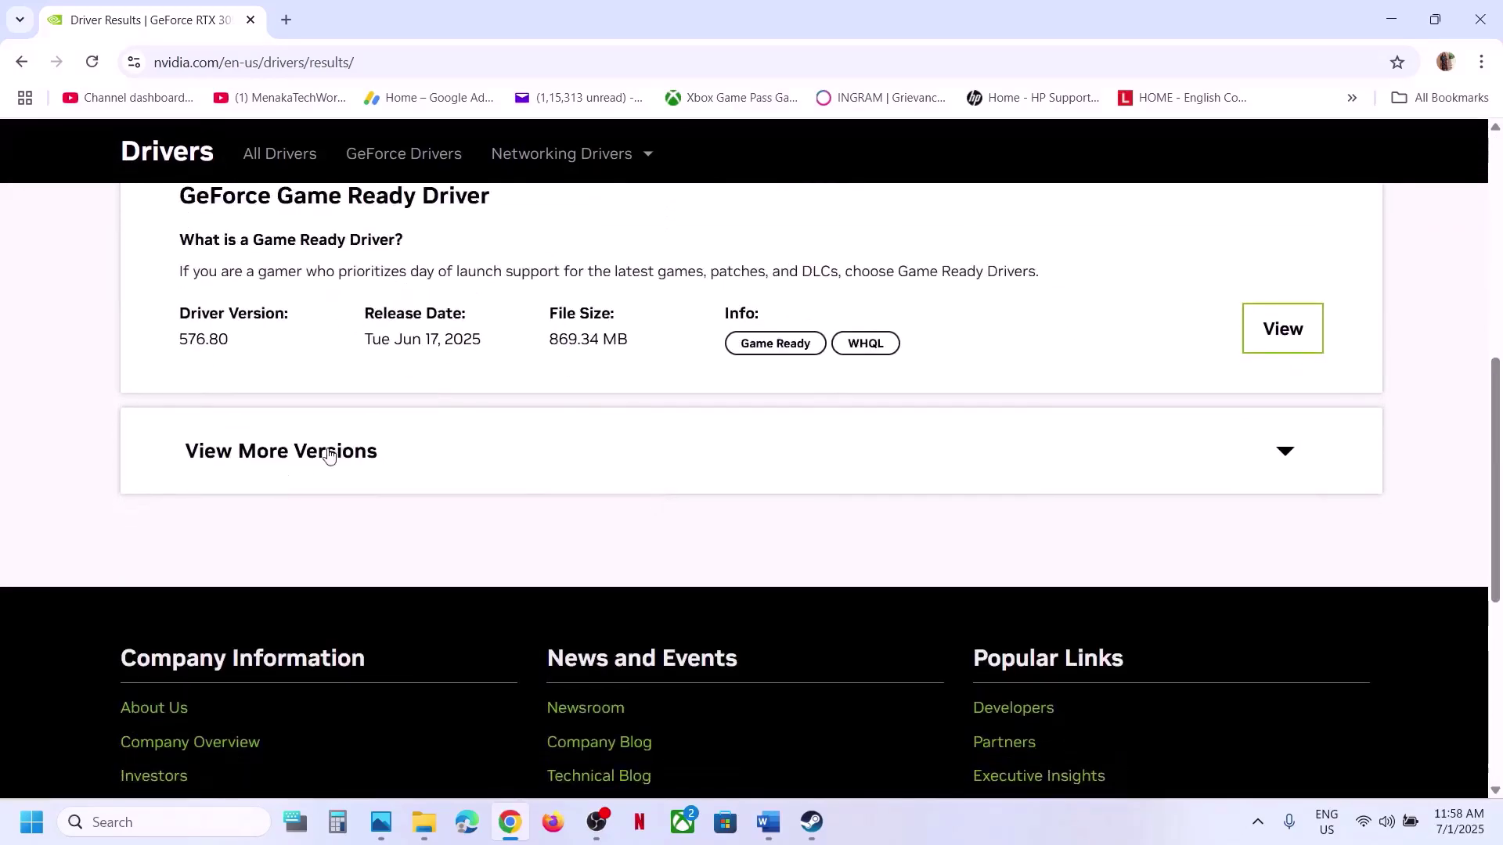
{"action": "left_click", "coordinate": [328, 454]}
Locate GeForce Game Ready Driver version 576.28 in the list of older drivers.
{"action": "scroll", "coordinate": [396, 537], "scroll_direction": "down", "scroll_amount": 7}
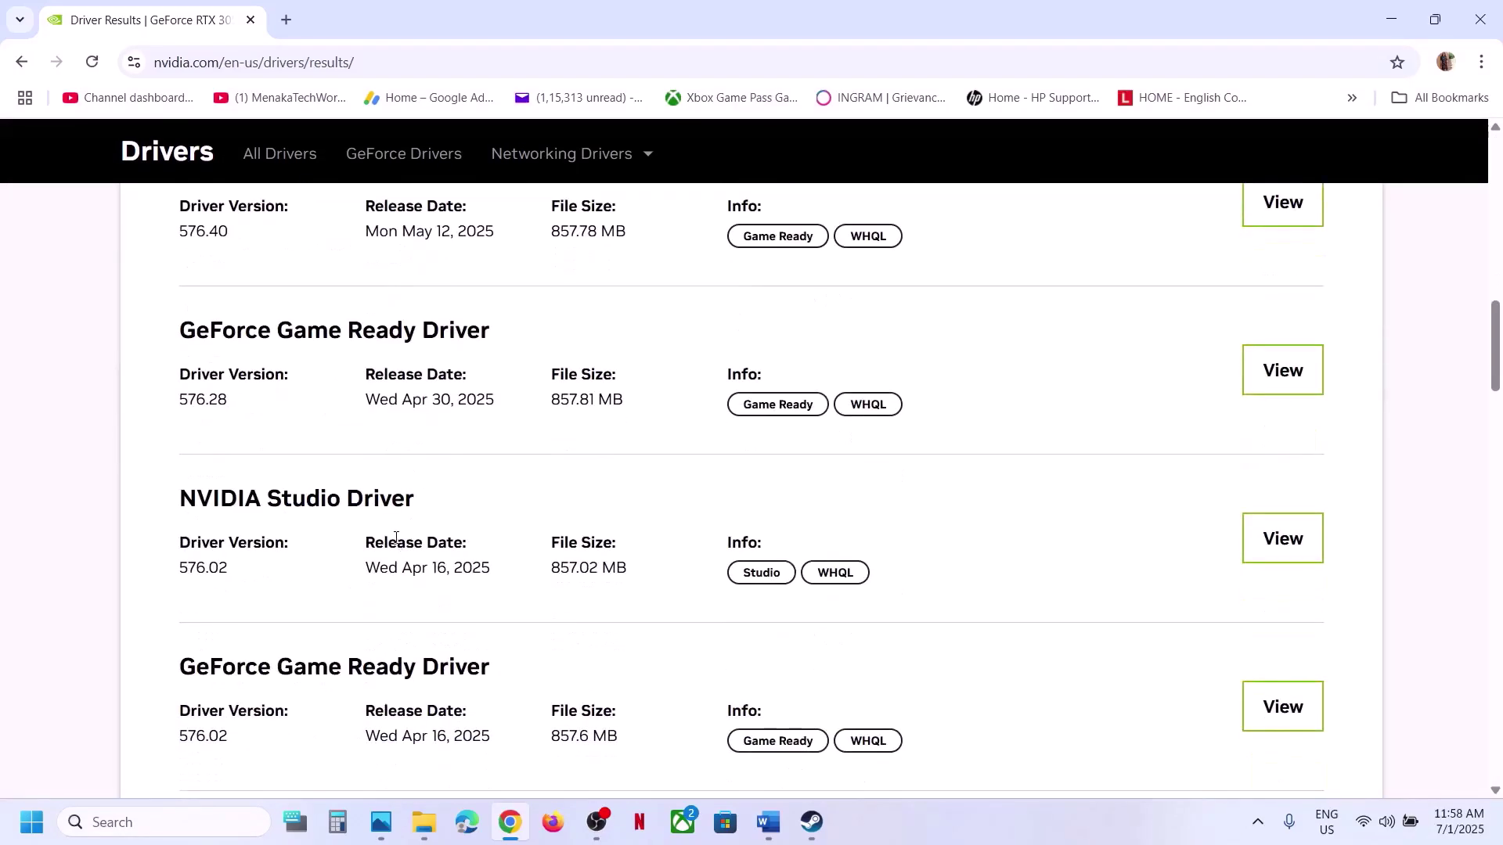
{"action": "left_click_drag", "start_coordinate": [196, 332], "coordinate": [450, 354]}
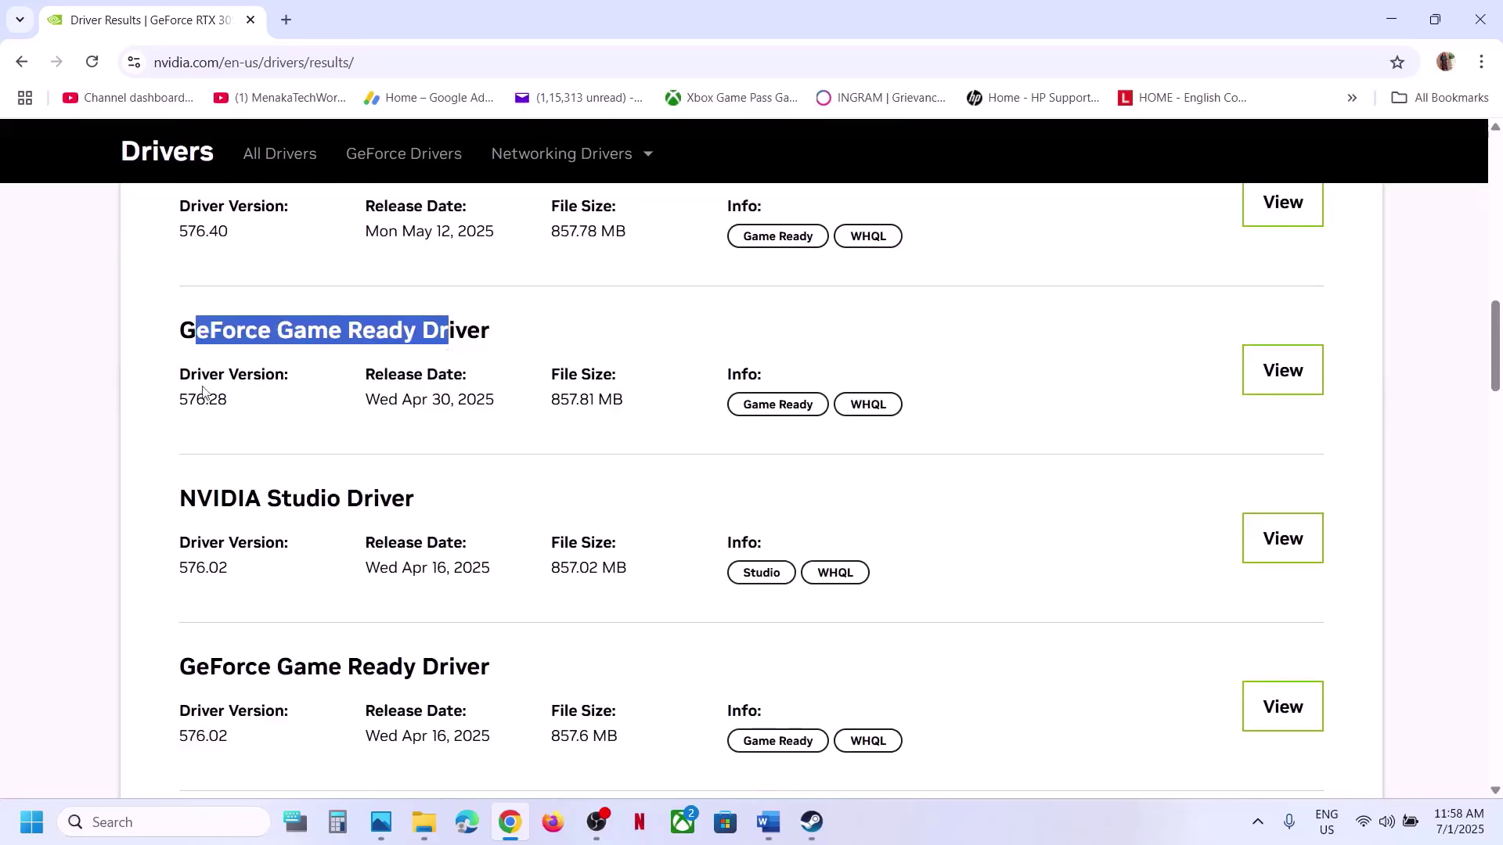
{"action": "left_click_drag", "start_coordinate": [186, 397], "coordinate": [223, 395]}
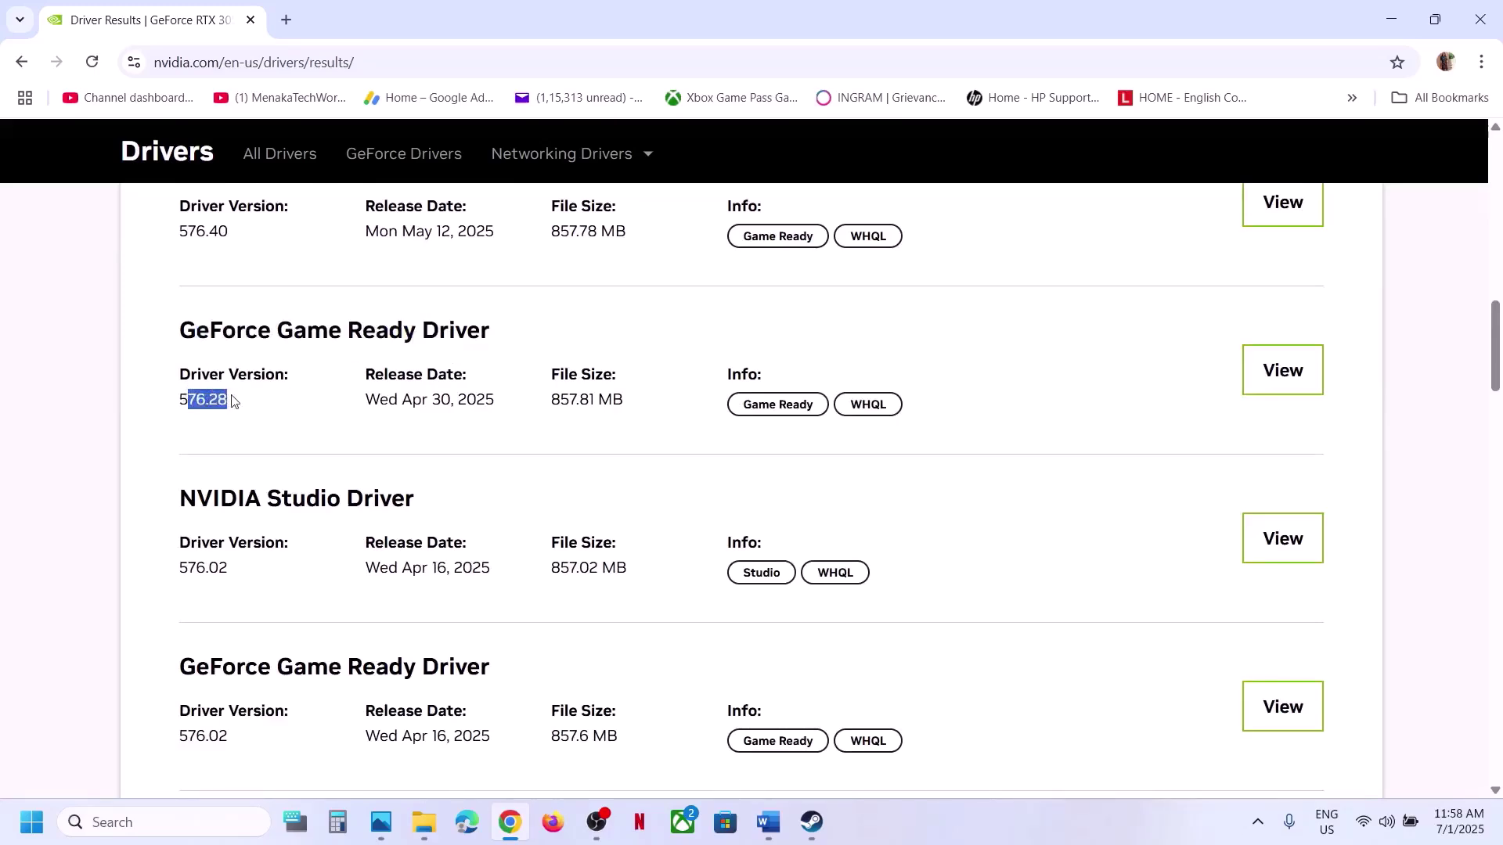
{"action": "left_click", "coordinate": [231, 397]}
Locate GeForce Game Ready Driver version 566.36 further down the list and check its version and release date.
{"action": "scroll", "coordinate": [232, 401], "scroll_direction": "down", "scroll_amount": 20}
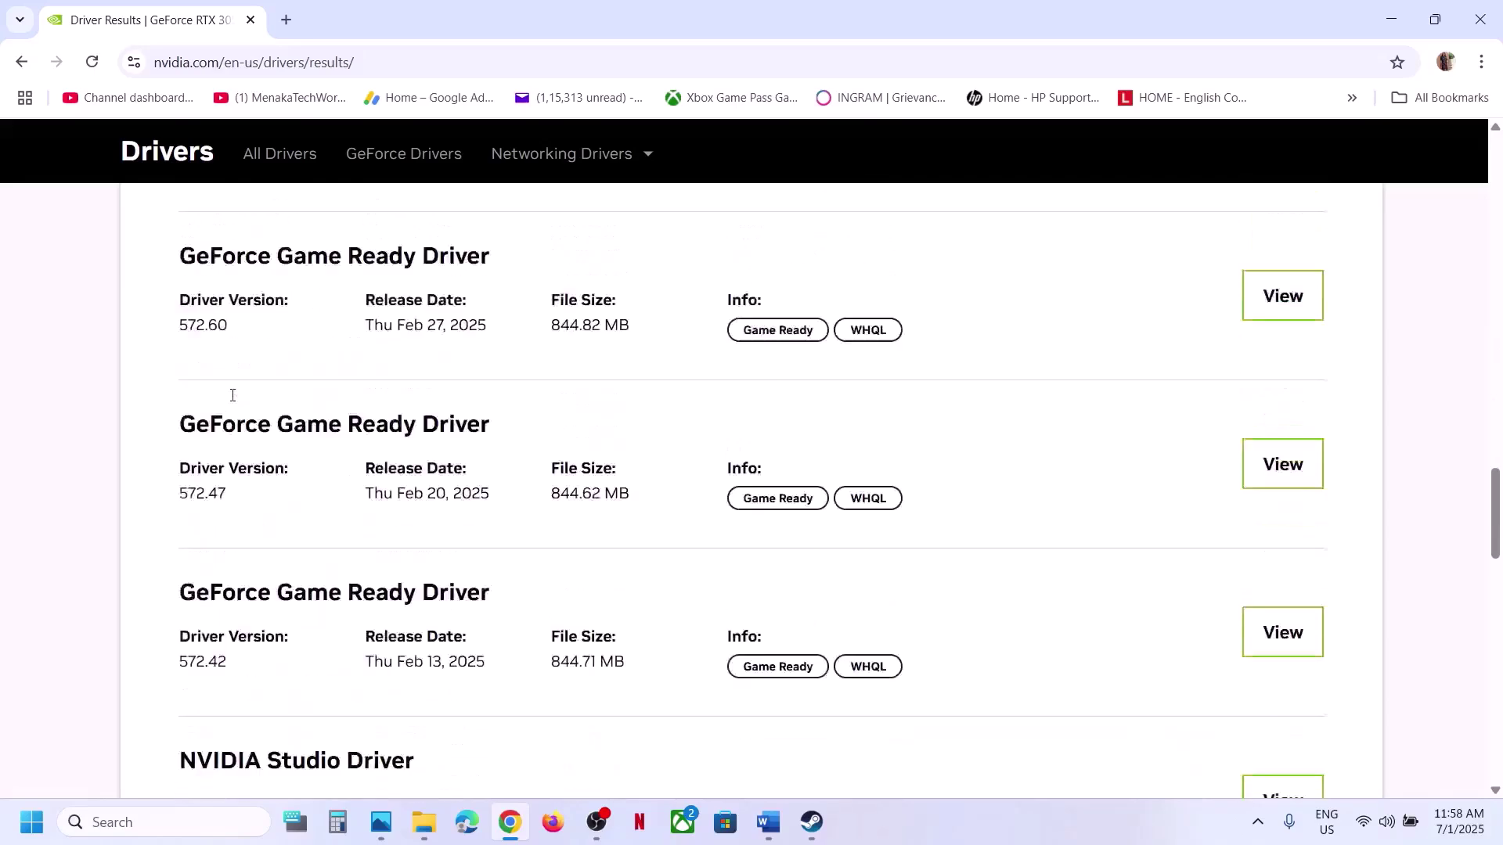
{"action": "scroll", "coordinate": [232, 401], "scroll_direction": "down", "scroll_amount": 3}
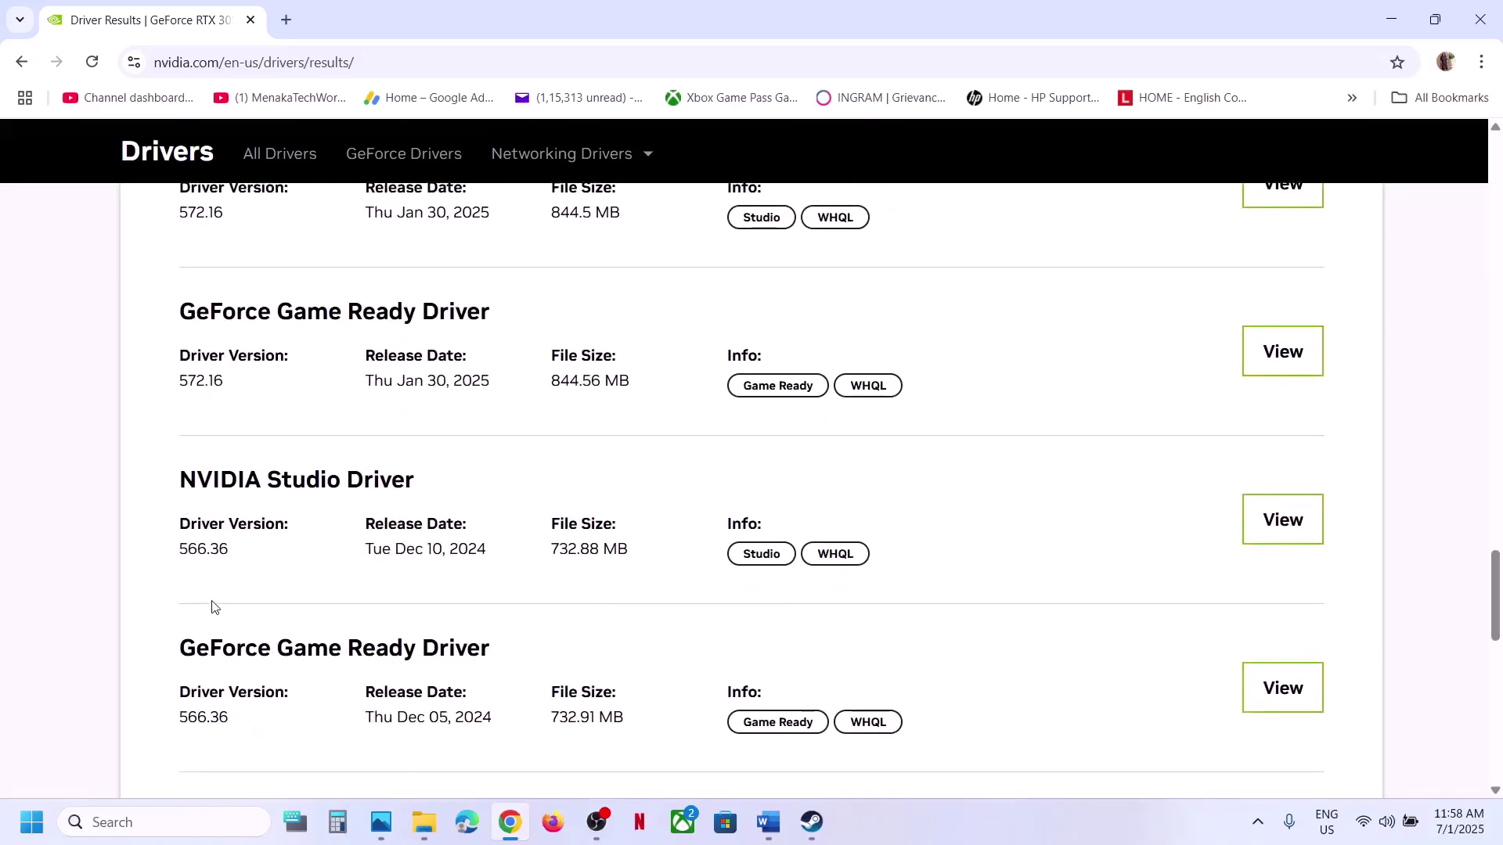
{"action": "scroll", "coordinate": [212, 607], "scroll_direction": "down", "scroll_amount": 2}
{"action": "left_click_drag", "start_coordinate": [182, 603], "coordinate": [238, 607]}
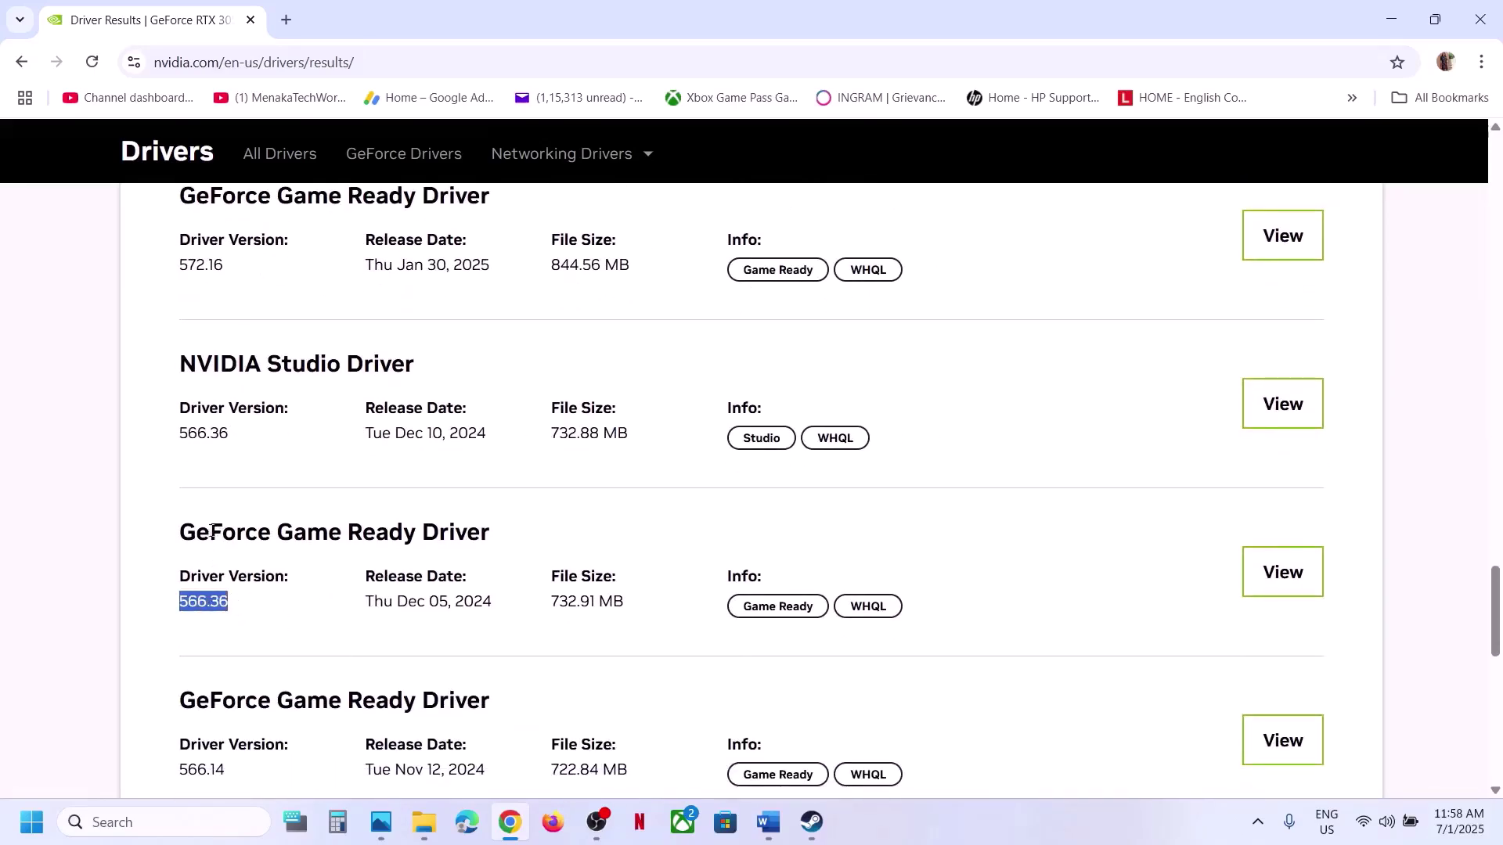
{"action": "left_click_drag", "start_coordinate": [211, 530], "coordinate": [423, 532]}
{"action": "left_click_drag", "start_coordinate": [204, 600], "coordinate": [369, 605]}
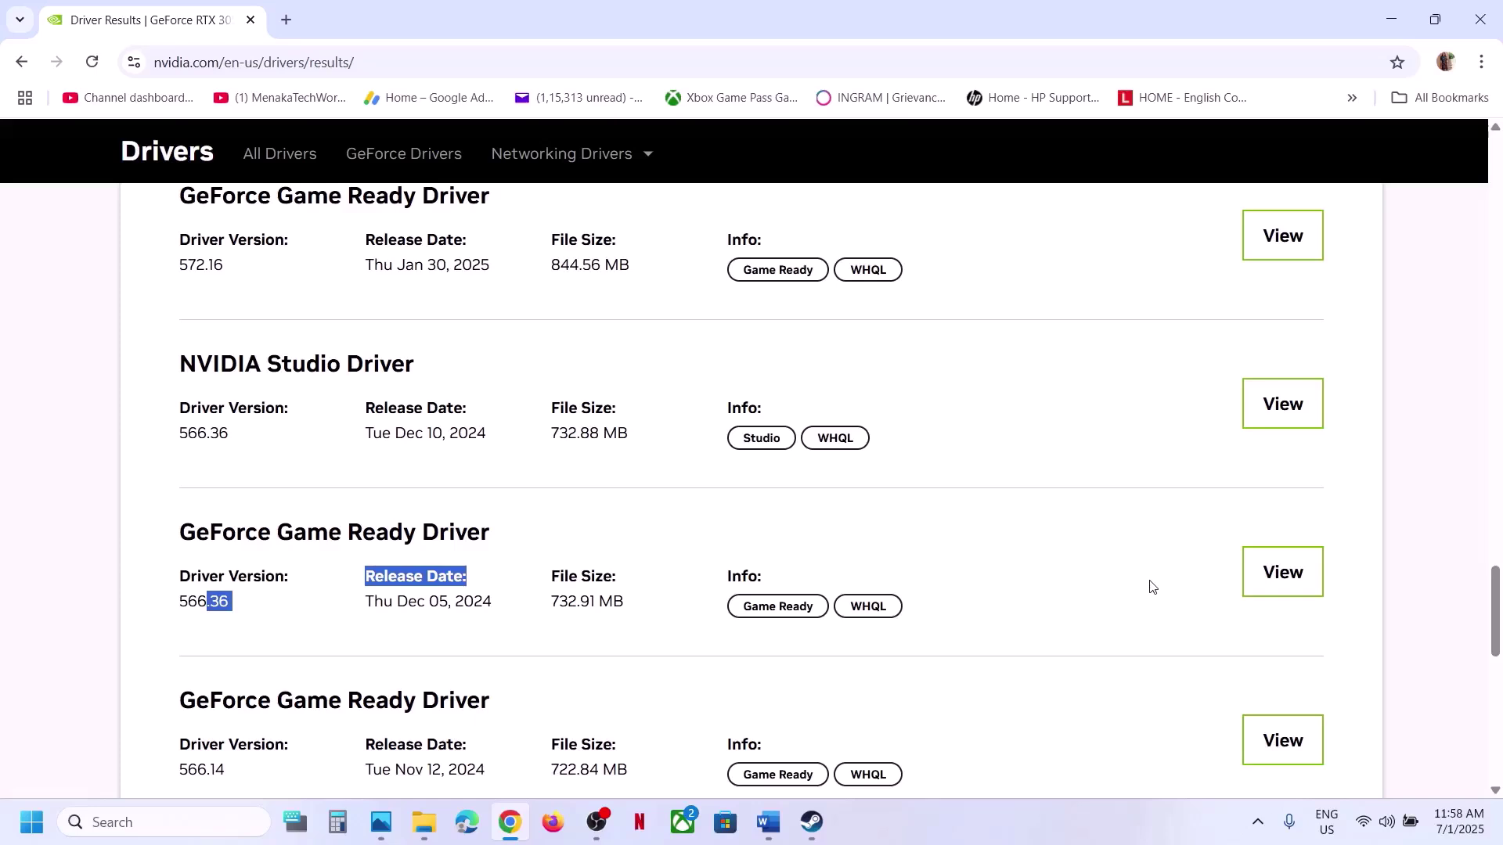
Open the NVIDIA App and bring up the graphics program settings for Ghost of Tsushima DIRECTOR'S CUT.
{"action": "left_click", "coordinate": [812, 822]}
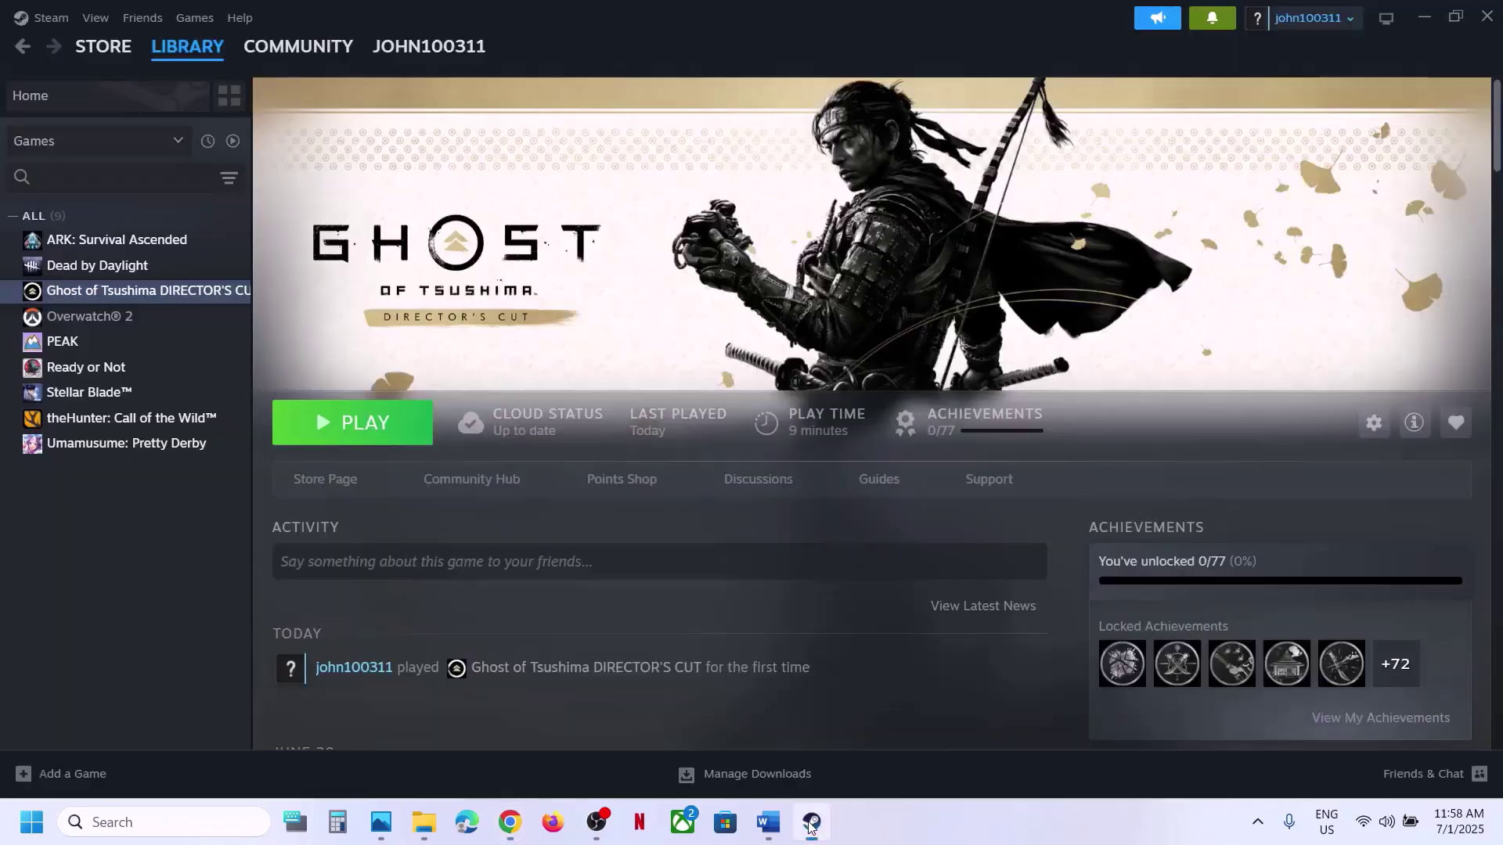
{"action": "left_click", "coordinate": [177, 810]}
{"action": "type", "text": "nvid"}
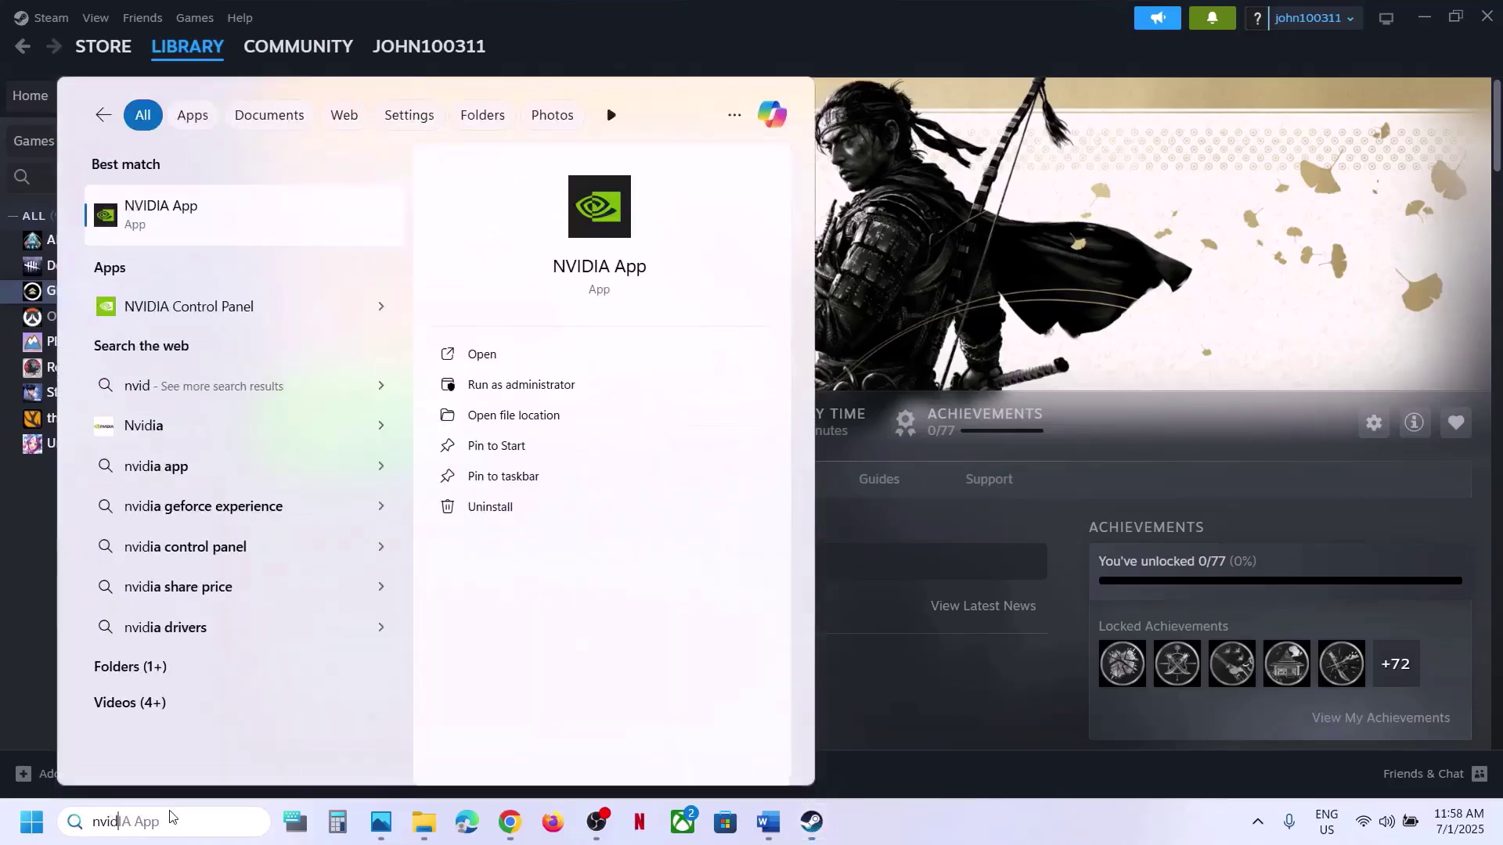
{"action": "key", "text": "Return"}
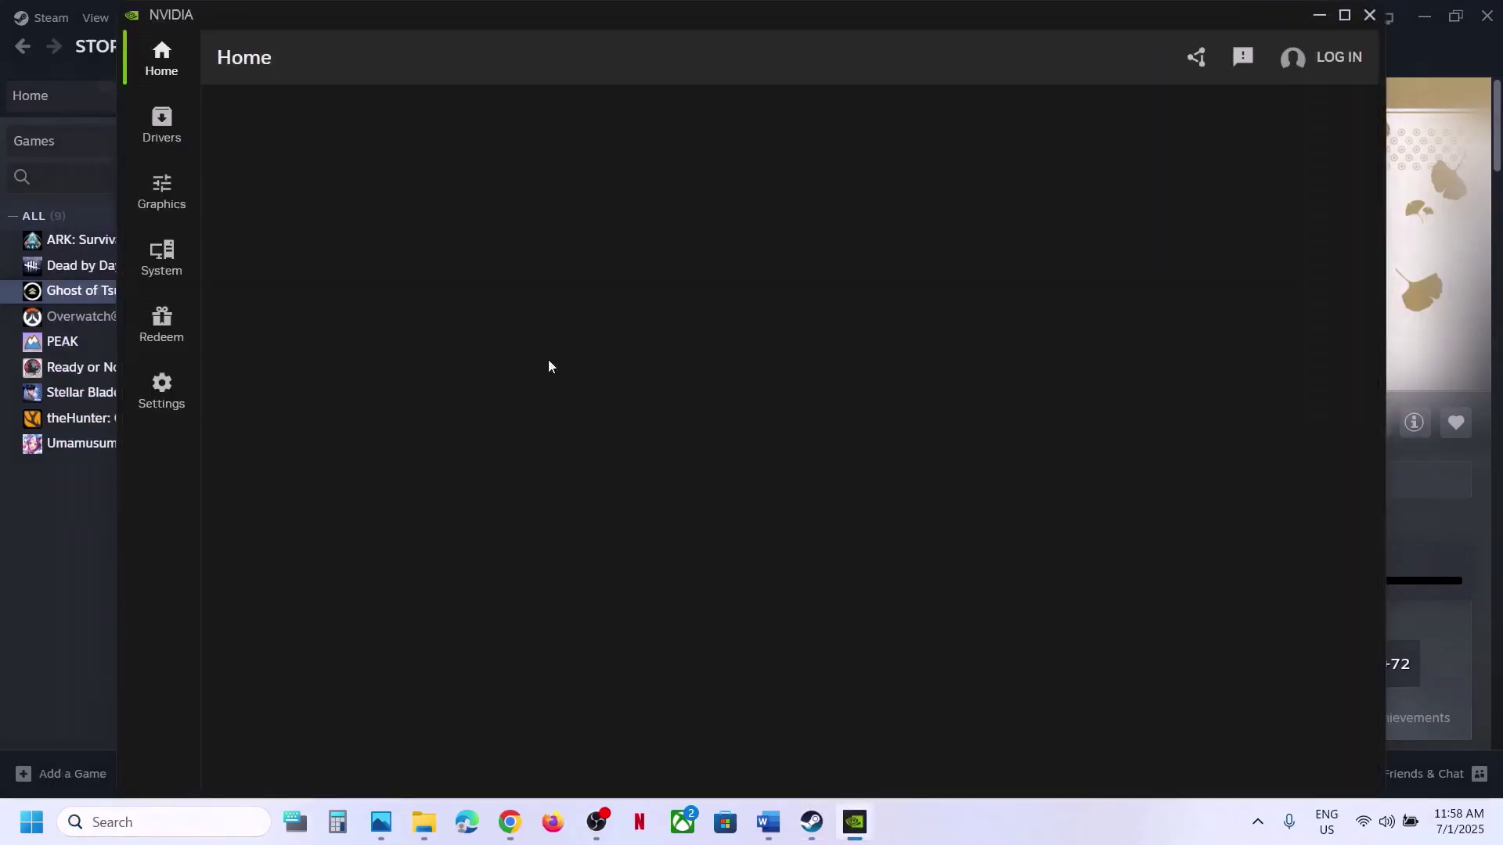
{"action": "scroll", "coordinate": [561, 533], "scroll_direction": "down", "scroll_amount": 3}
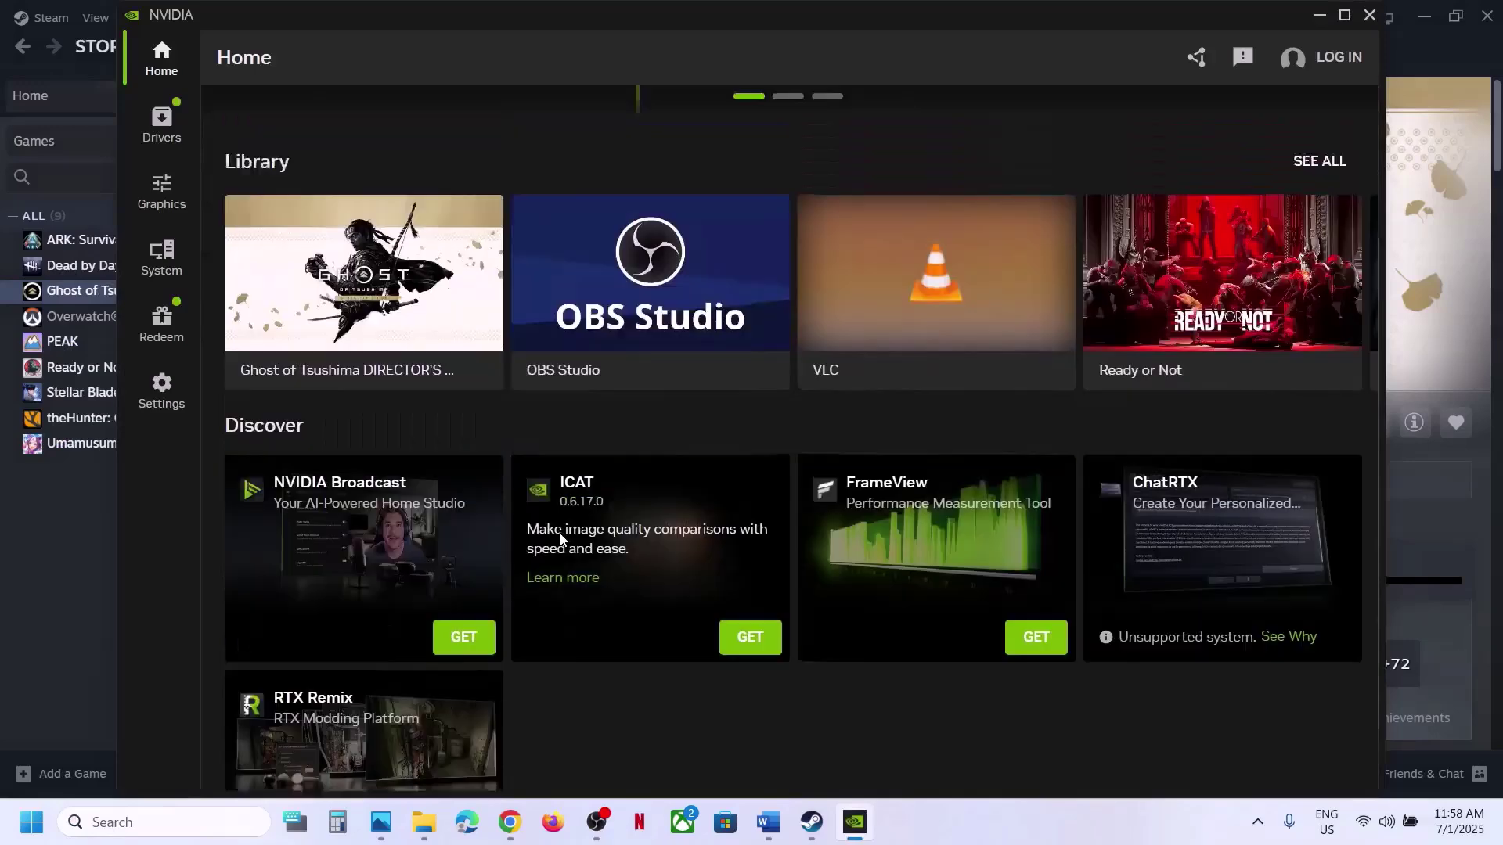
{"action": "scroll", "coordinate": [561, 533], "scroll_direction": "up", "scroll_amount": 3}
{"action": "mouse_move", "coordinate": [369, 496]}
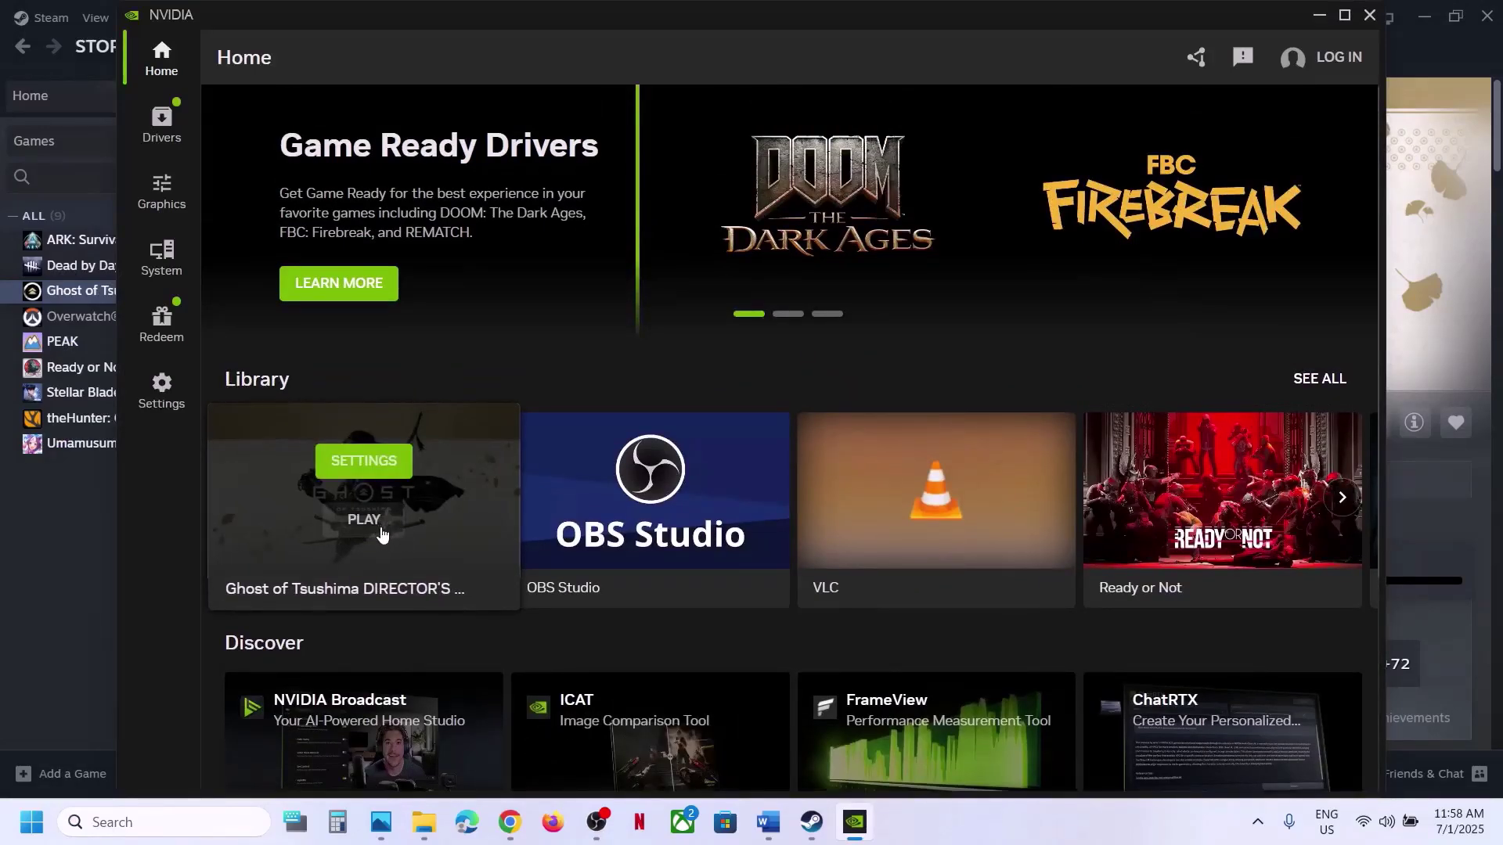
{"action": "left_click", "coordinate": [364, 462]}
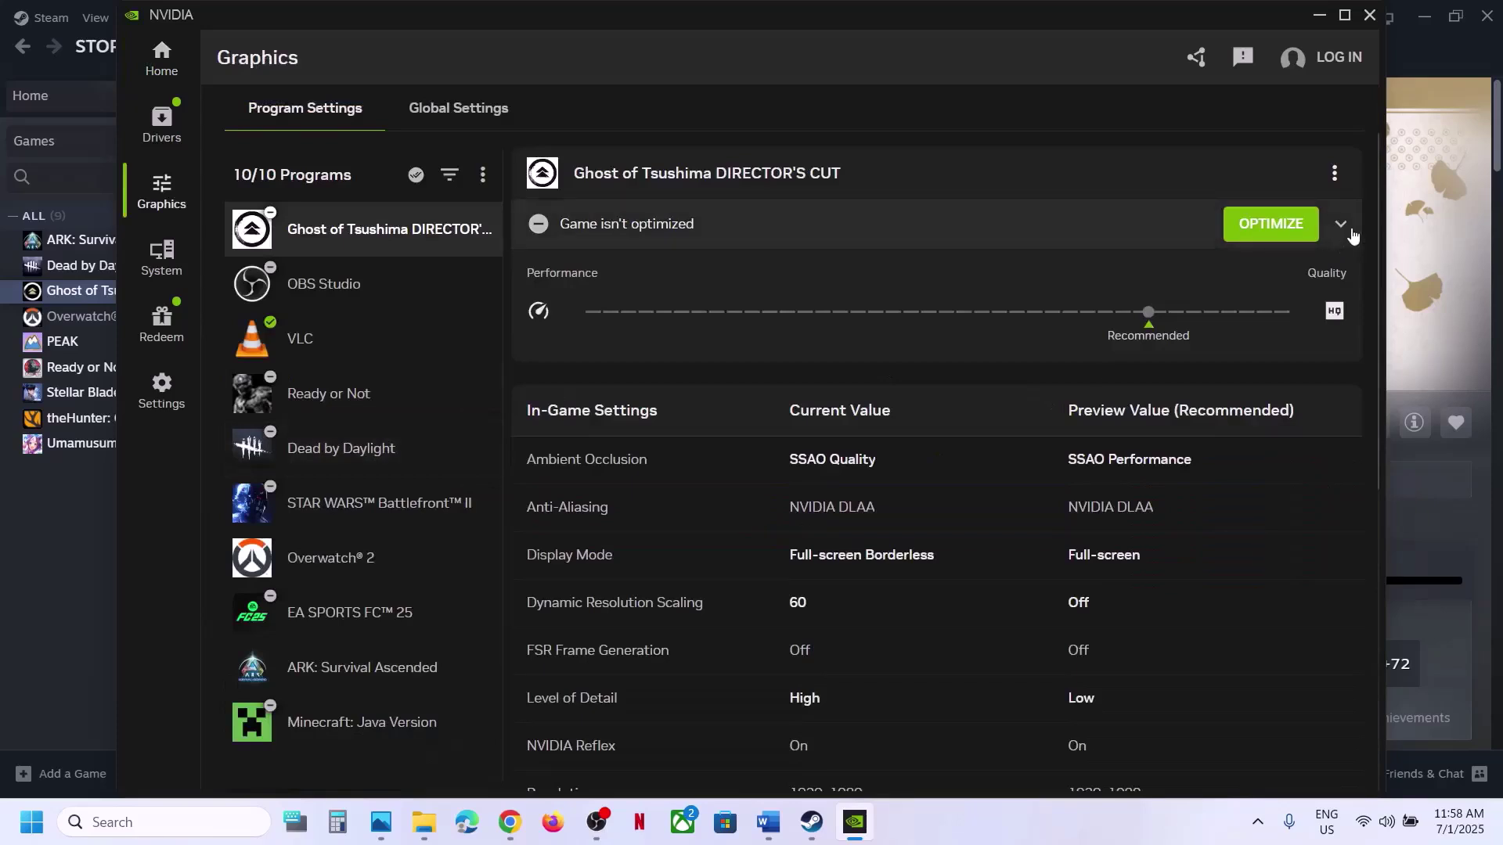
Optimize Ghost of Tsushima with the recommended graphics settings, revert the optimization, and close the NVIDIA App.
{"action": "left_click", "coordinate": [1275, 234]}
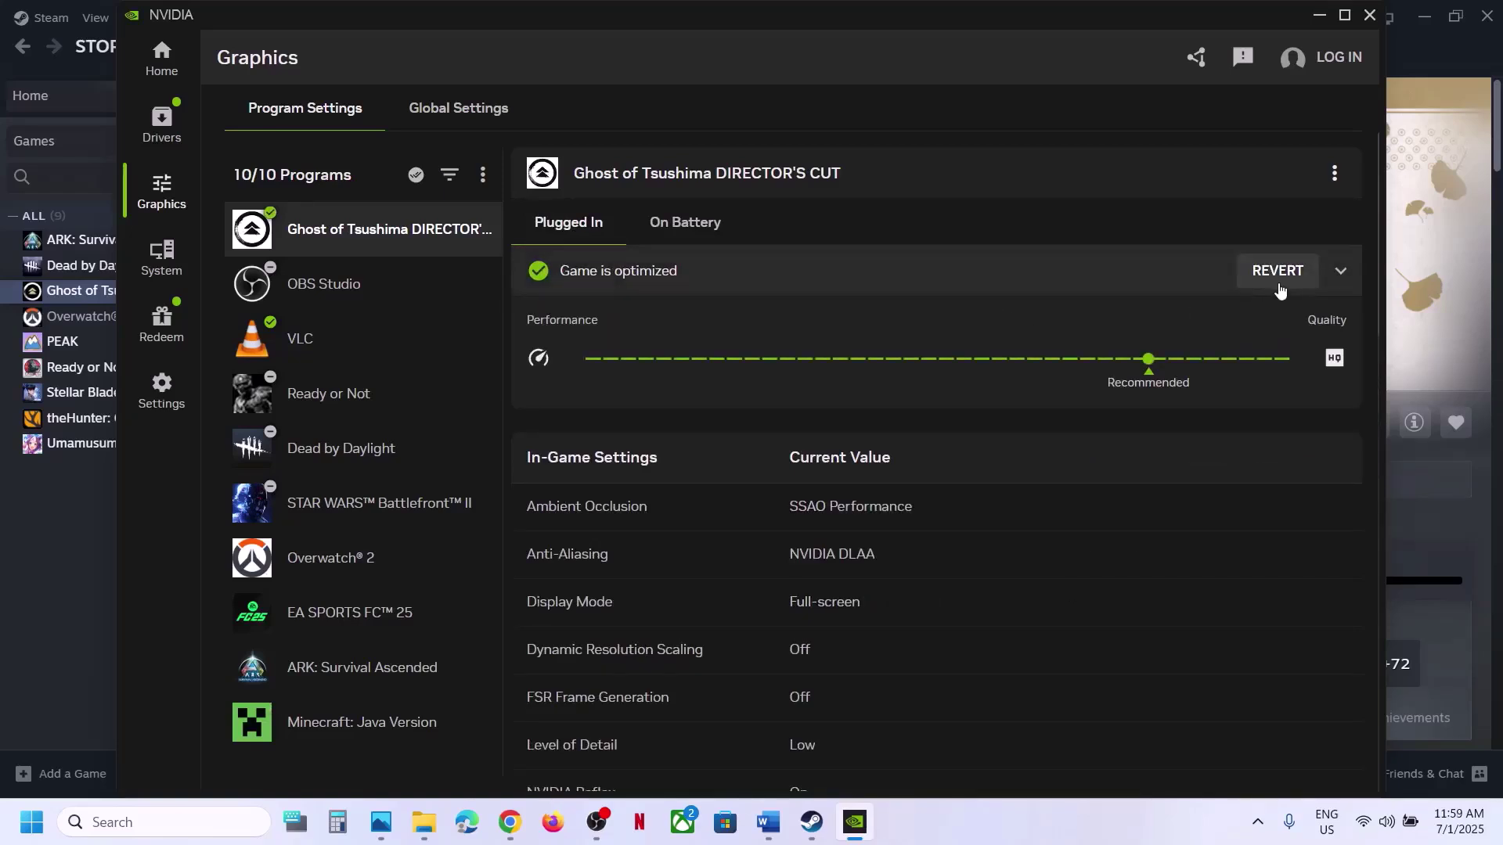
{"action": "left_click", "coordinate": [1280, 272]}
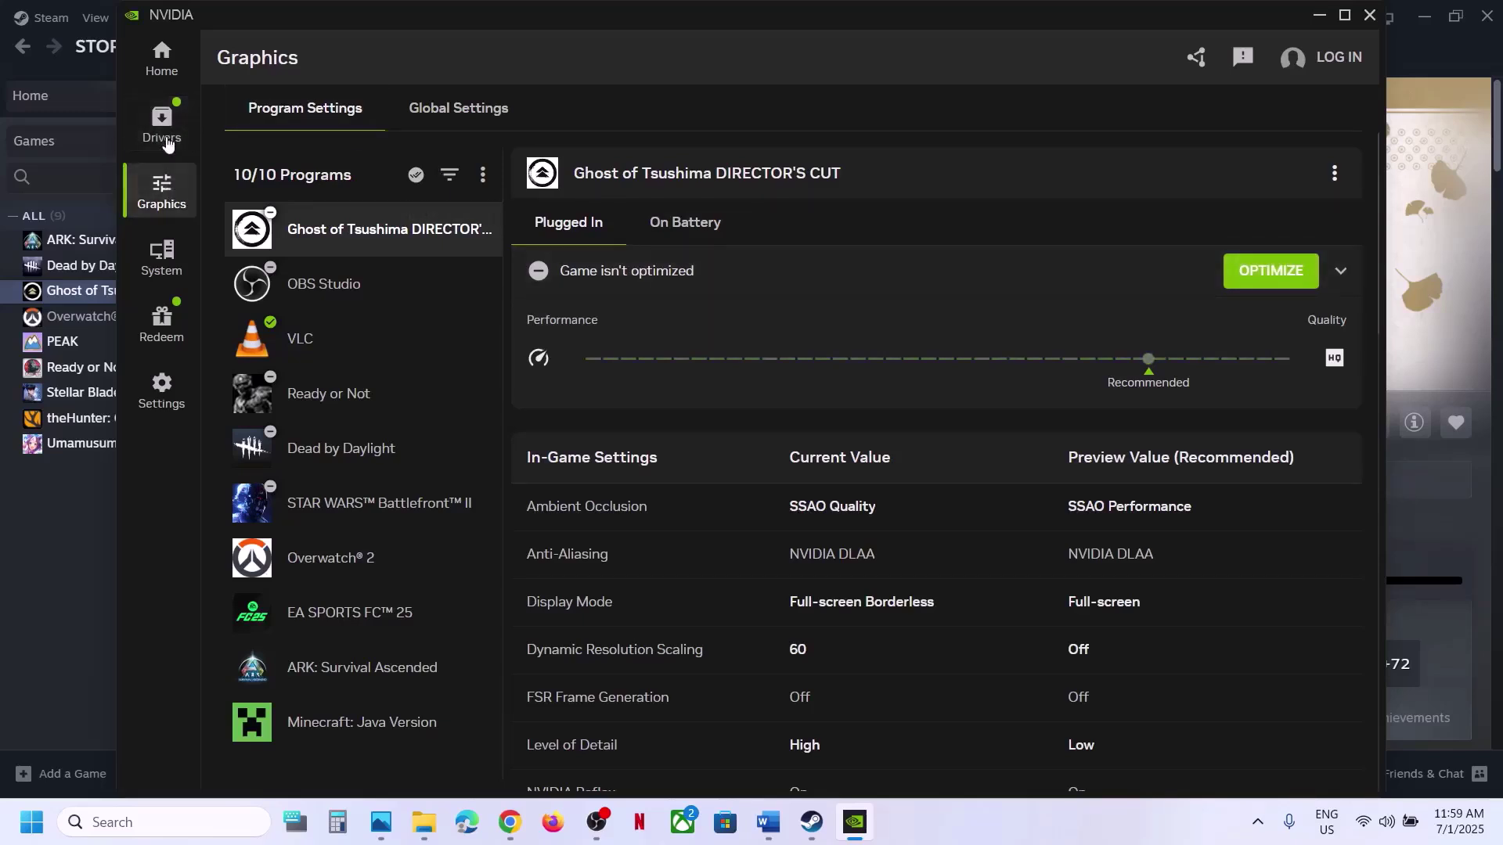
{"action": "left_click", "coordinate": [165, 75]}
{"action": "mouse_move", "coordinate": [383, 498]}
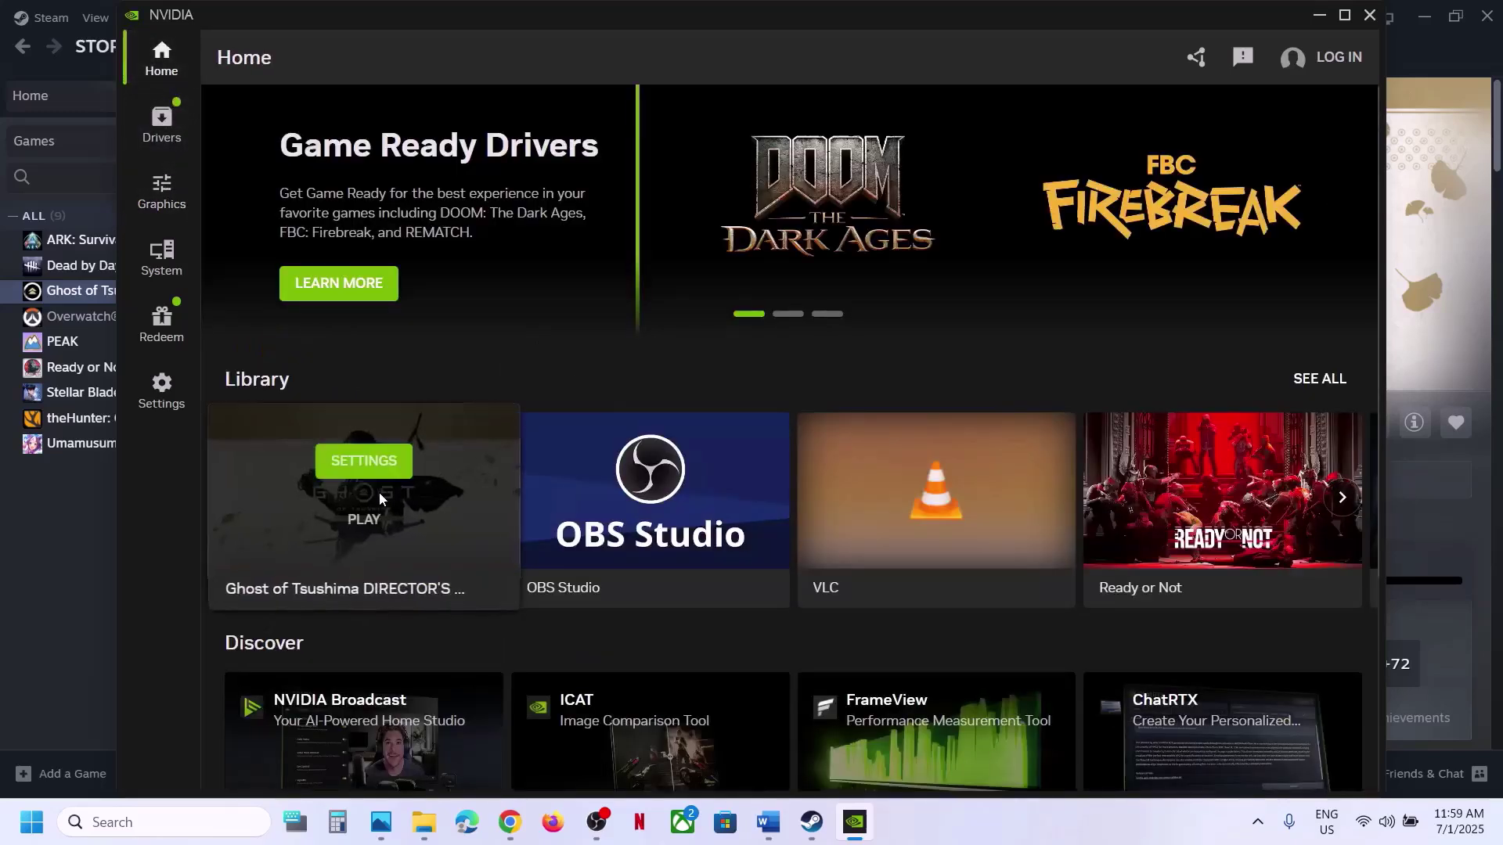
{"action": "left_click", "coordinate": [1369, 15]}
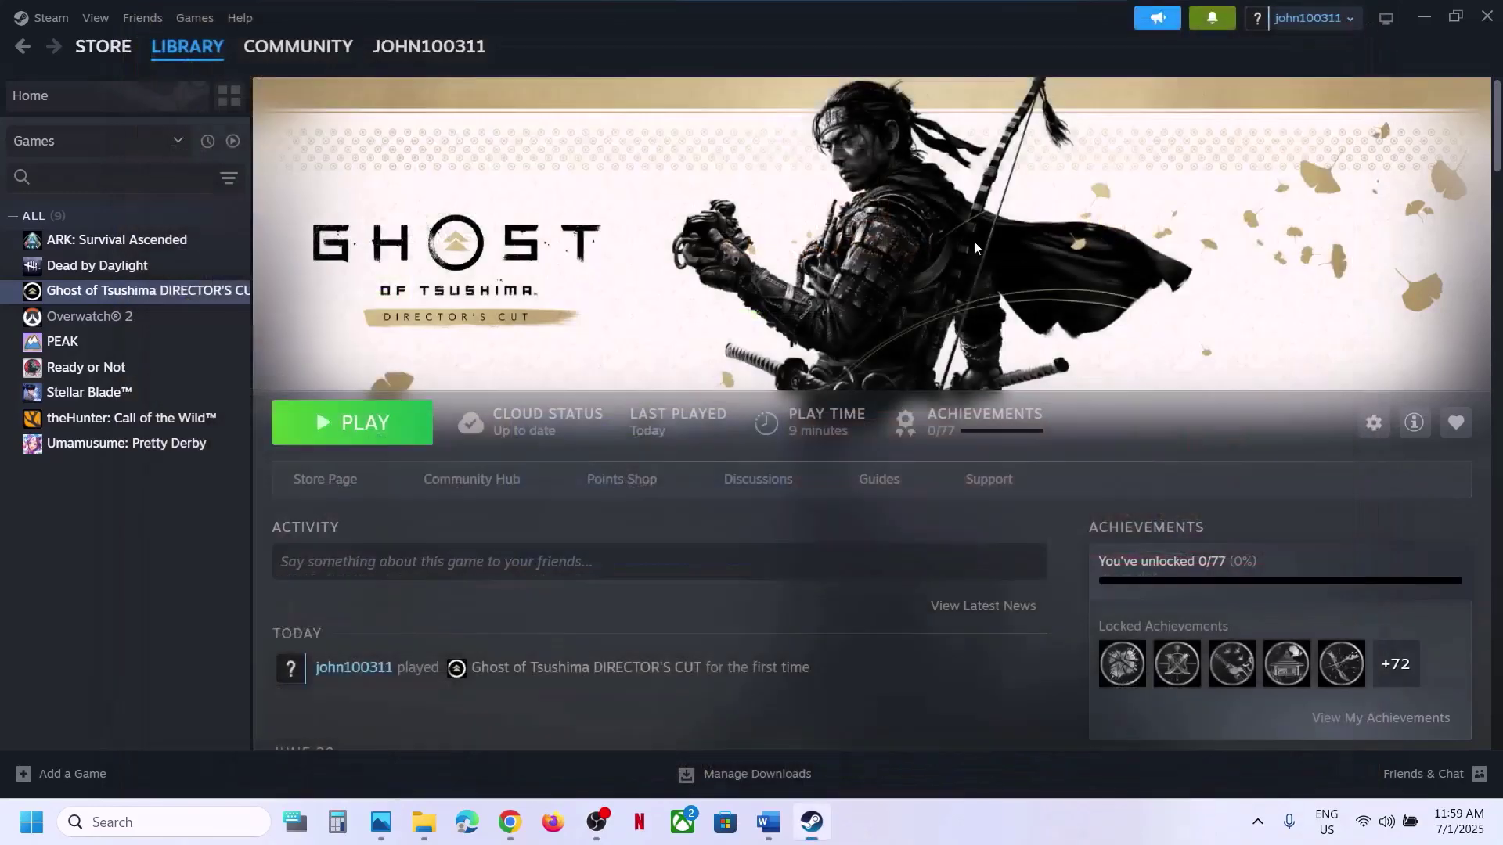
Return to the troubleshooting document in Word and highlight "Hardware-accelerated GPU scheduling" in Step 13.
{"action": "left_click", "coordinate": [770, 821]}
{"action": "scroll", "coordinate": [613, 529], "scroll_direction": "down", "scroll_amount": 2}
{"action": "scroll", "coordinate": [613, 529], "scroll_direction": "down", "scroll_amount": 3}
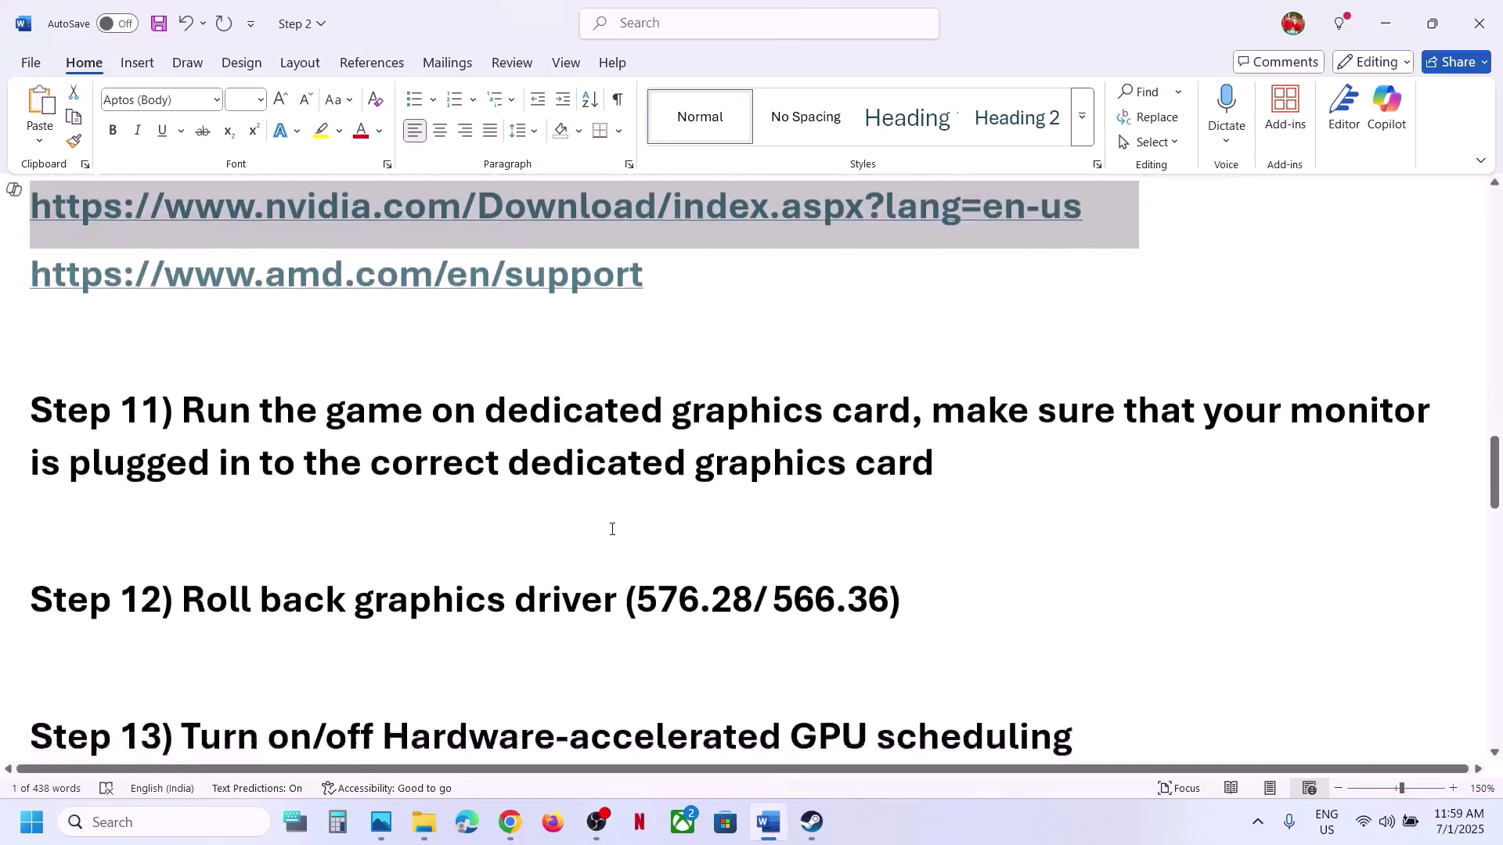
{"action": "scroll", "coordinate": [610, 527], "scroll_direction": "up", "scroll_amount": 1}
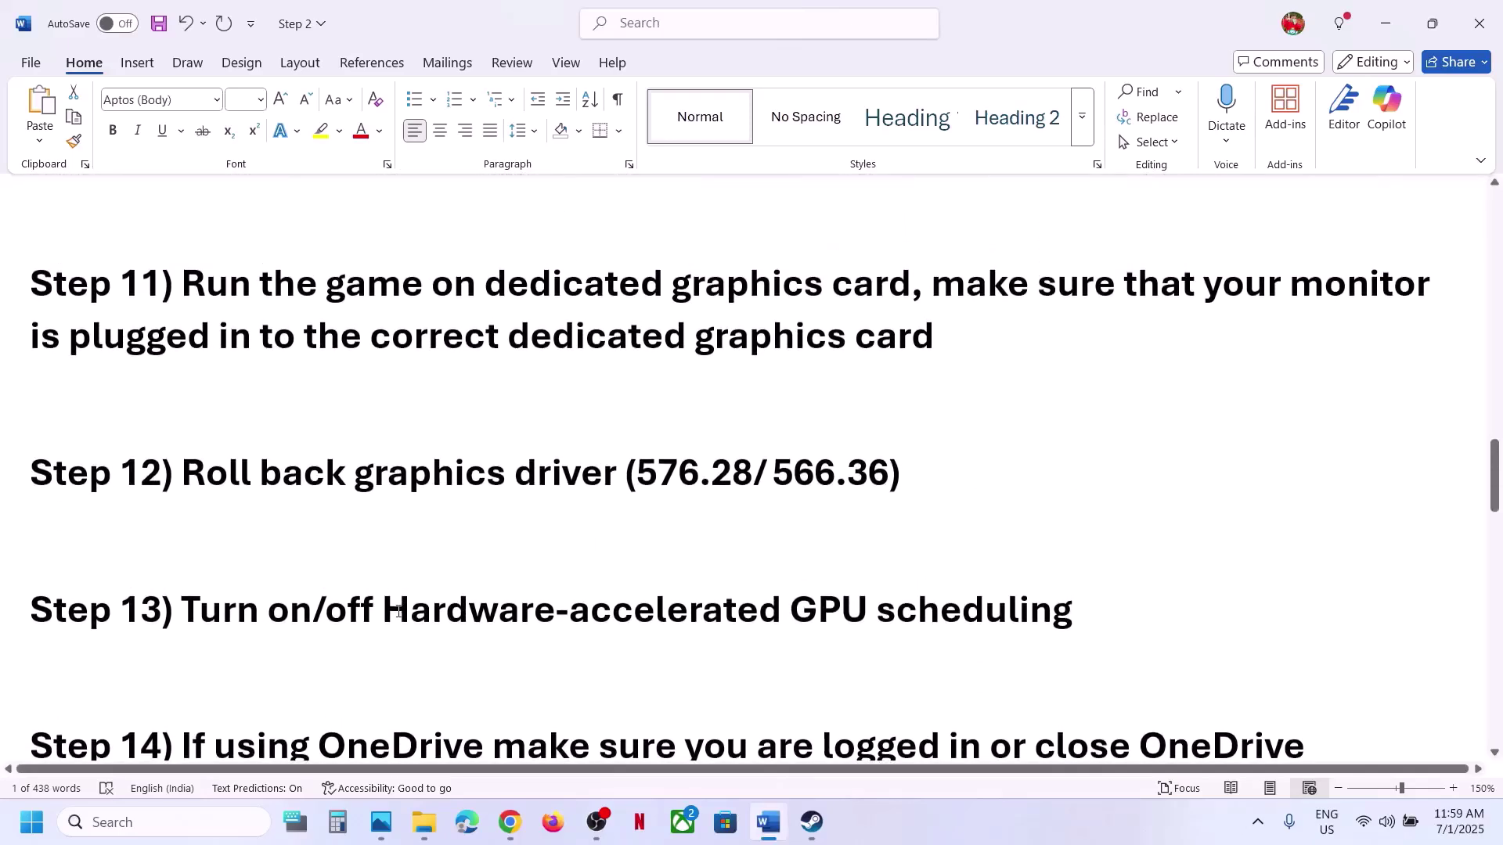
{"action": "left_click_drag", "start_coordinate": [398, 612], "coordinate": [1072, 614]}
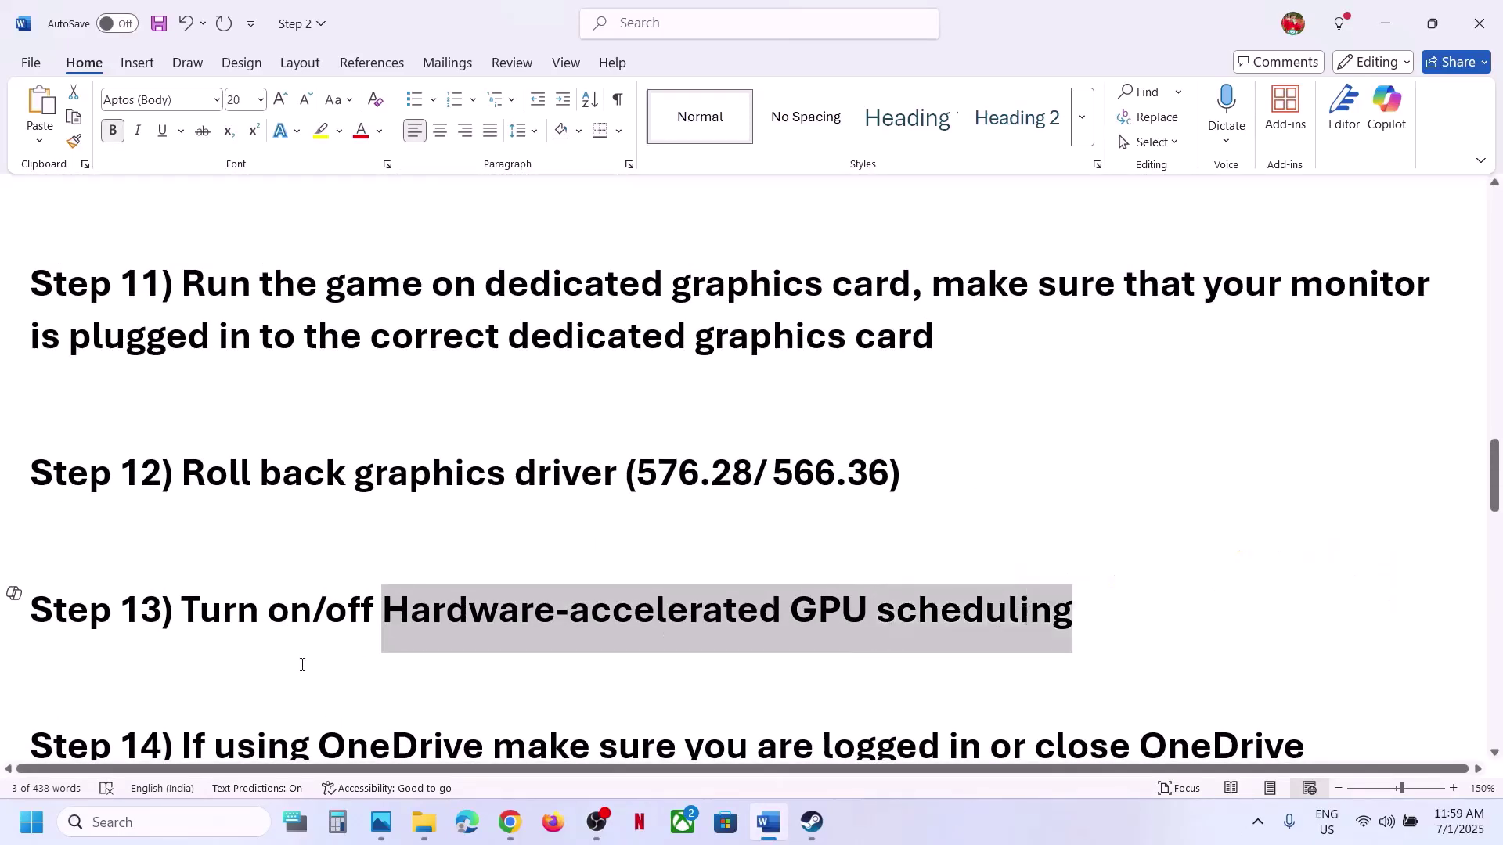
Open the display graphics page in Windows Settings and expand the advanced graphics settings.
{"action": "left_click", "coordinate": [31, 821]}
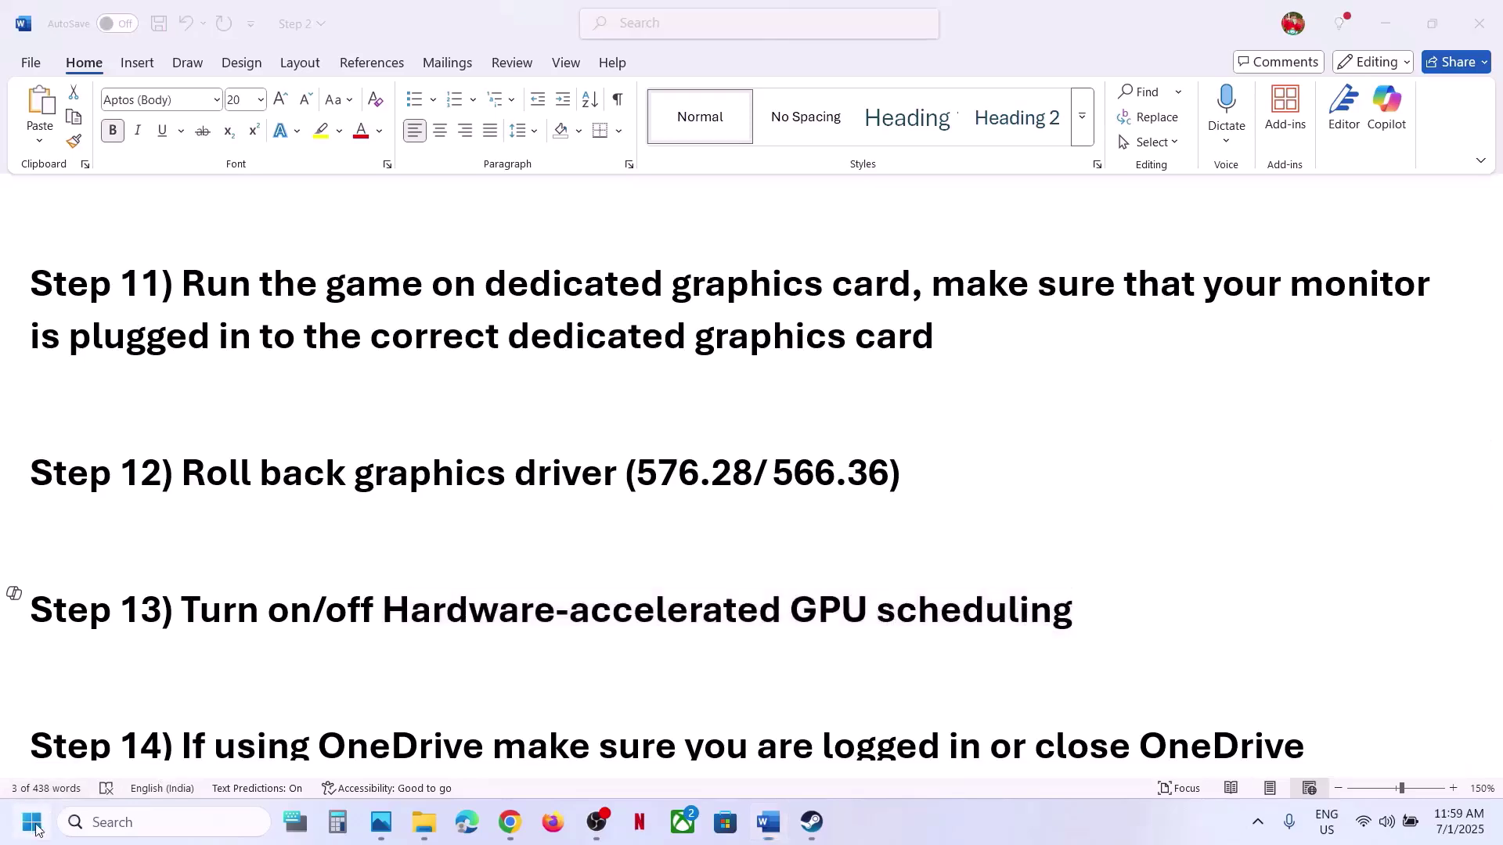
{"action": "left_click", "coordinate": [466, 332]}
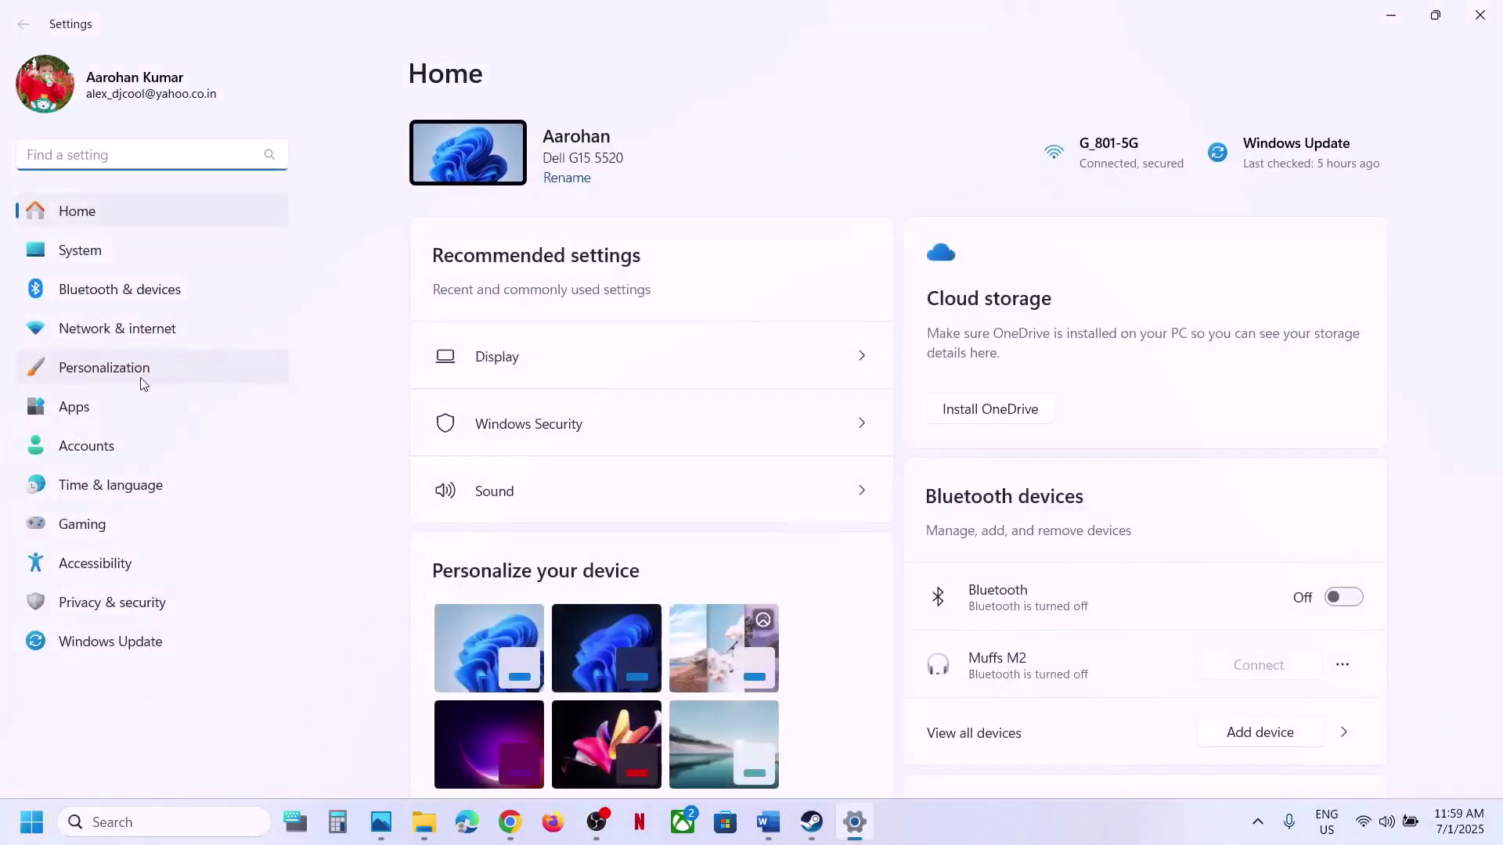
{"action": "left_click", "coordinate": [98, 257]}
{"action": "left_click", "coordinate": [505, 268]}
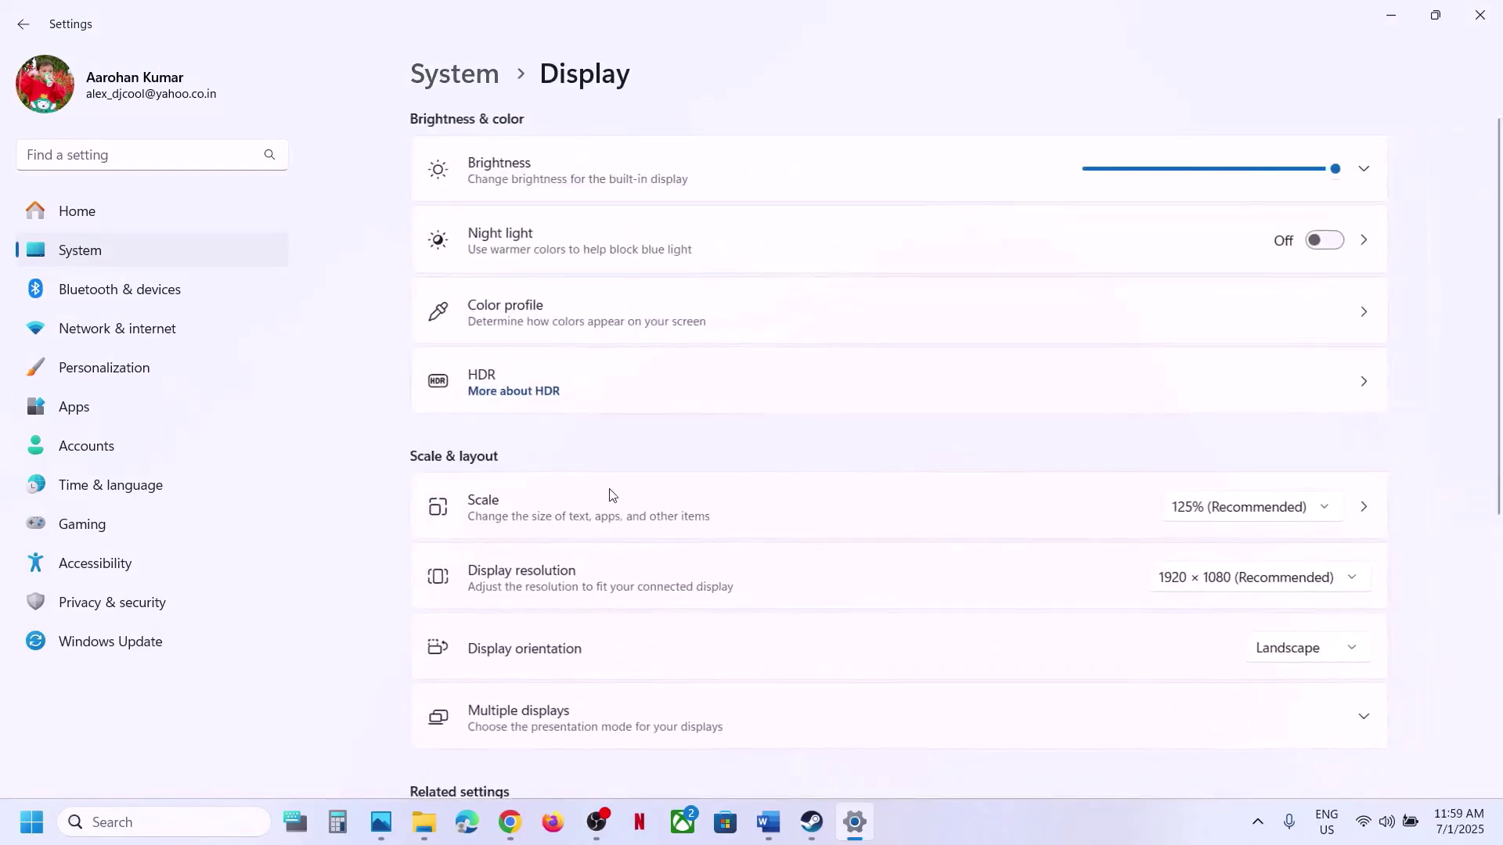
{"action": "scroll", "coordinate": [608, 493], "scroll_direction": "down", "scroll_amount": 3}
{"action": "scroll", "coordinate": [587, 611], "scroll_direction": "down", "scroll_amount": 2}
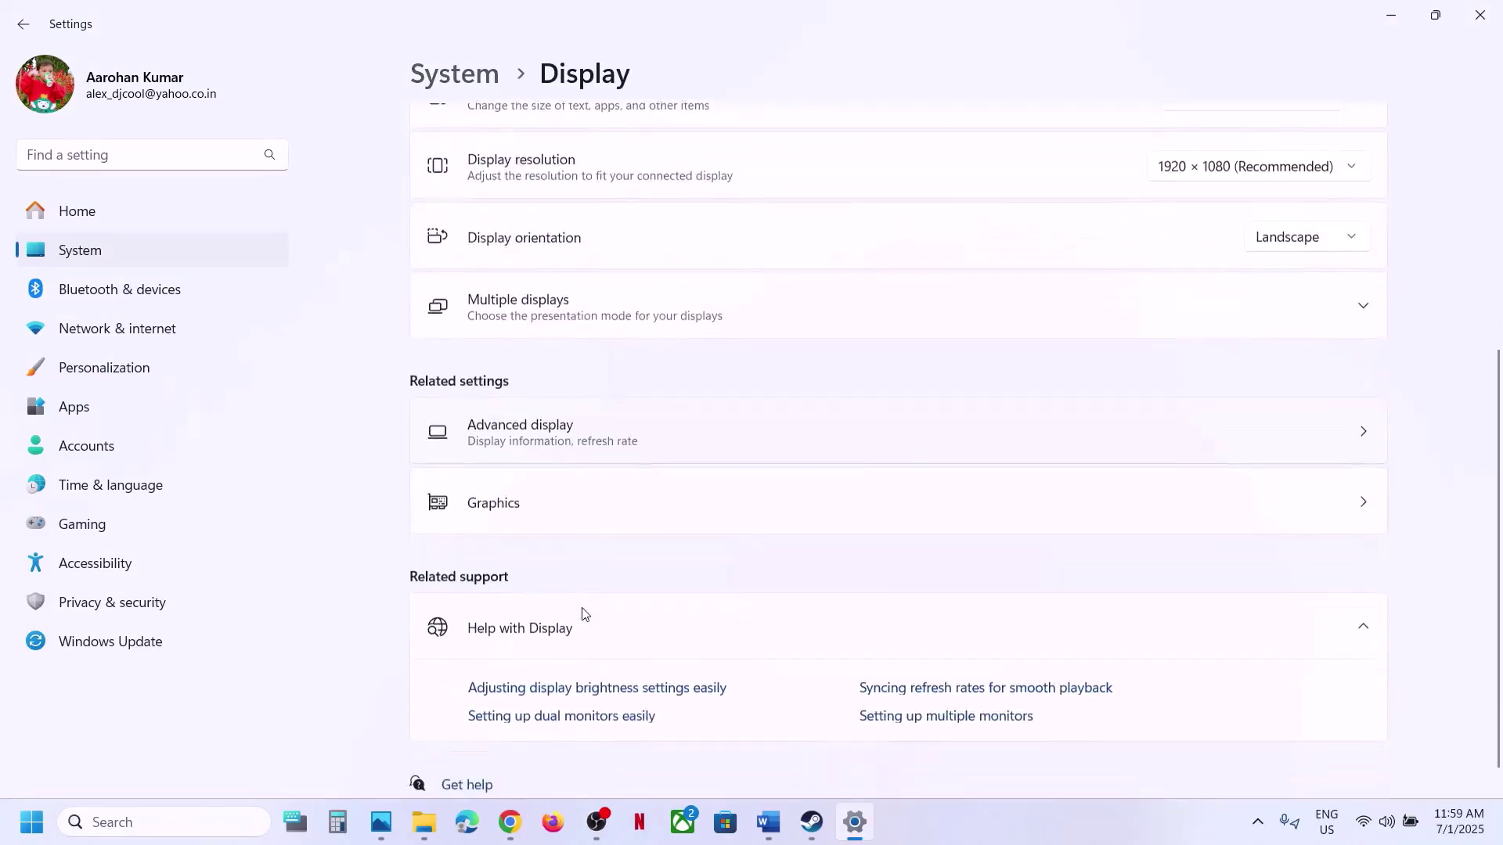
{"action": "left_click", "coordinate": [514, 524]}
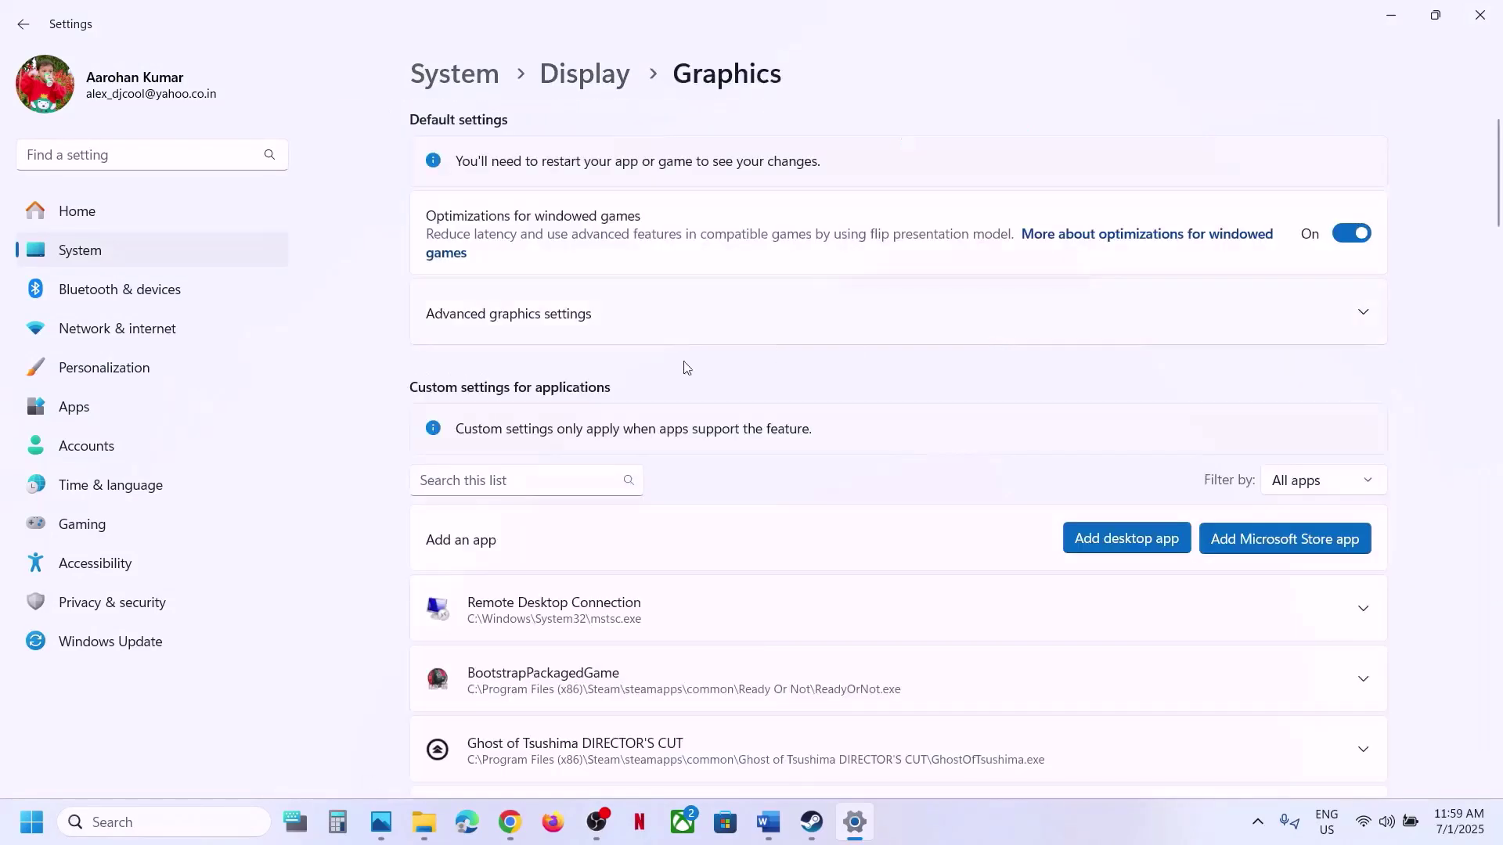
{"action": "scroll", "coordinate": [637, 398], "scroll_direction": "down", "scroll_amount": 1}
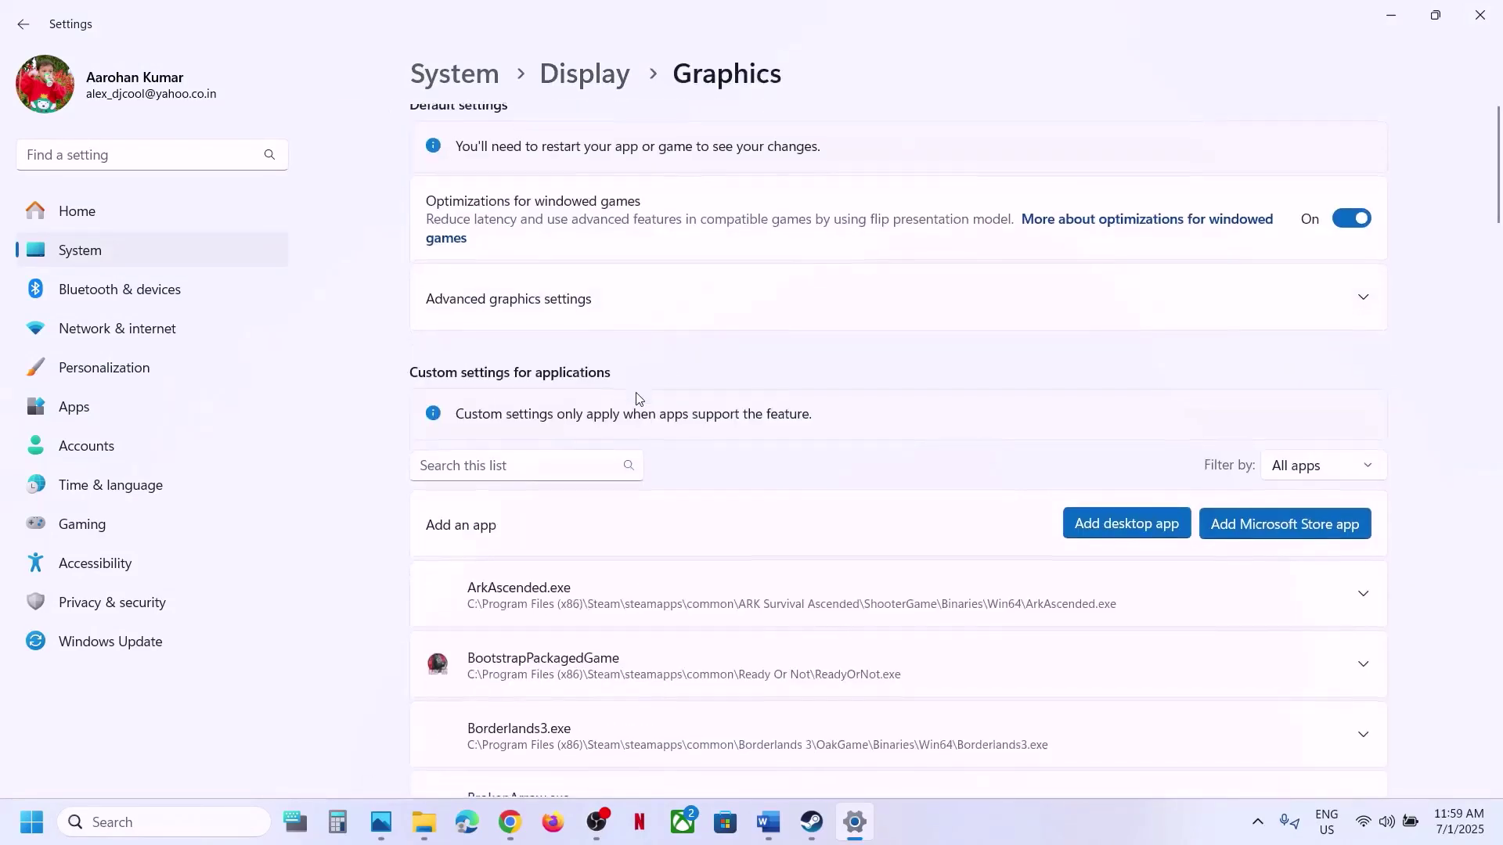
{"action": "left_click", "coordinate": [591, 314]}
{"action": "scroll", "coordinate": [979, 407], "scroll_direction": "down", "scroll_amount": 1}
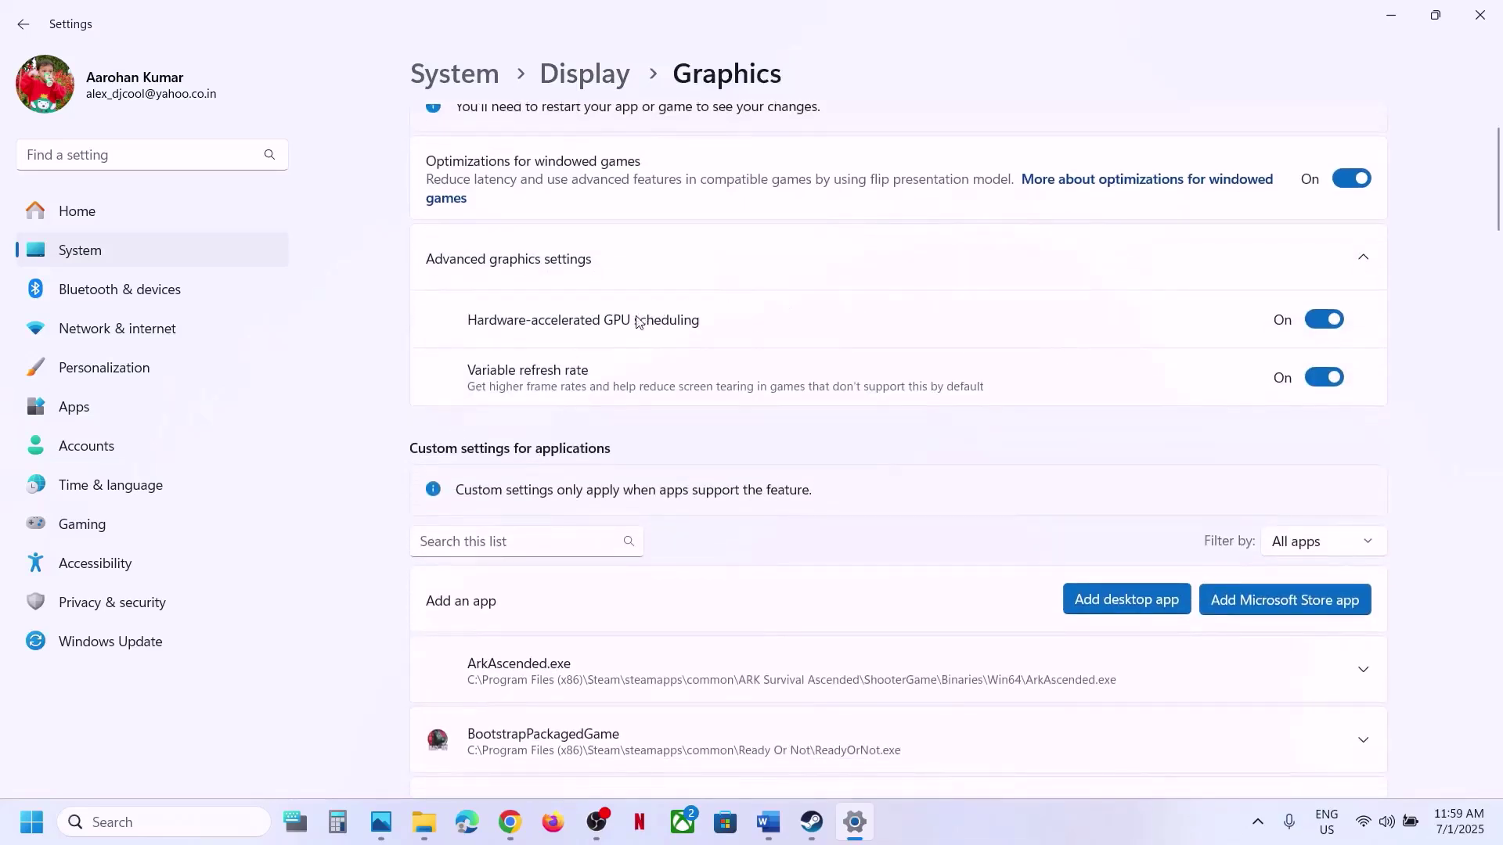
Switch Hardware-accelerated GPU scheduling off and back on twice, and close Windows Settings.
{"action": "left_click", "coordinate": [1324, 319]}
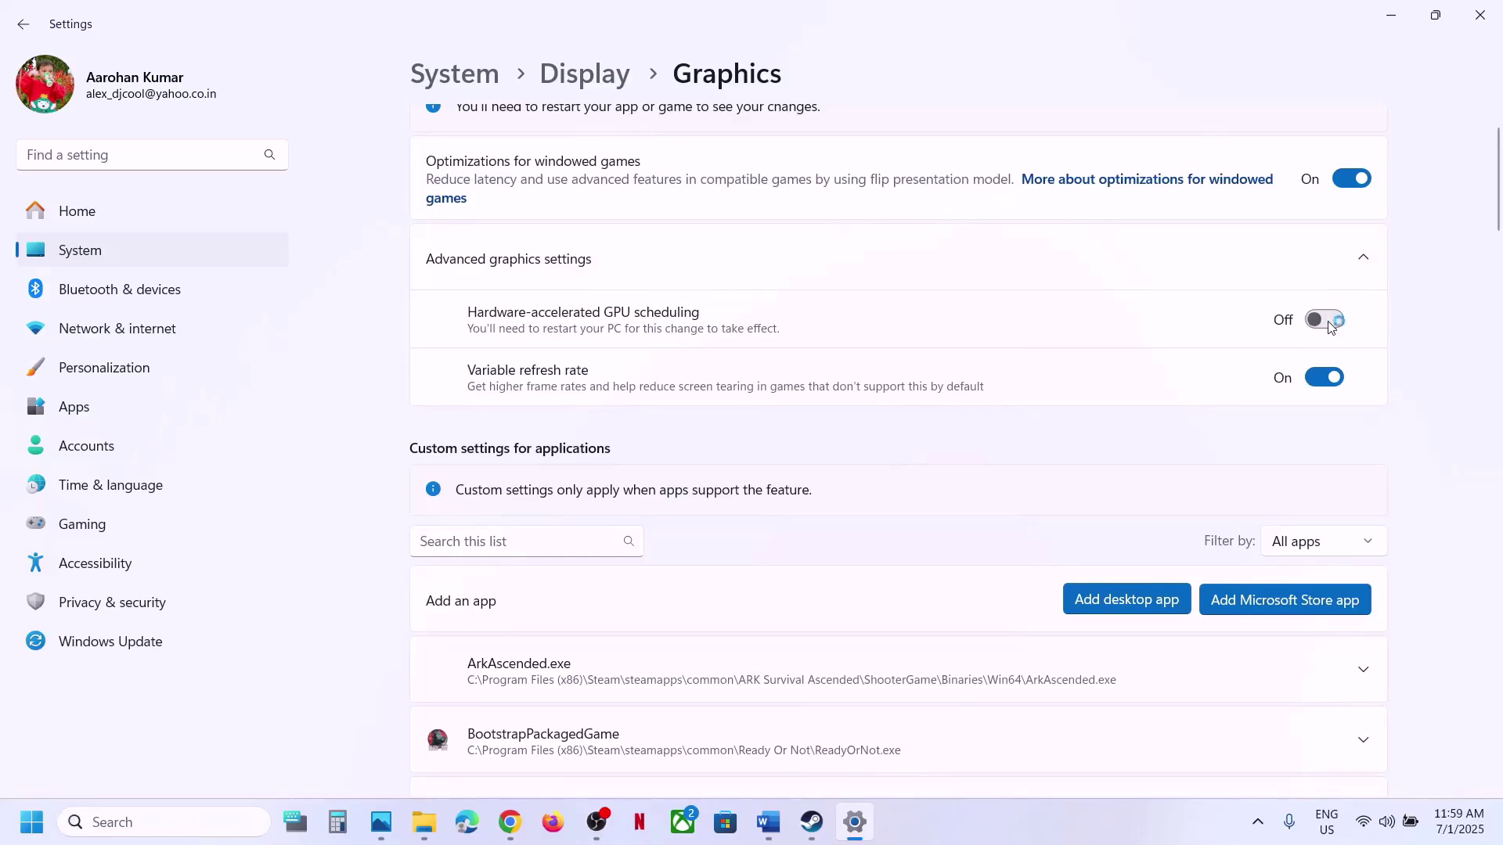
{"action": "left_click", "coordinate": [1327, 321]}
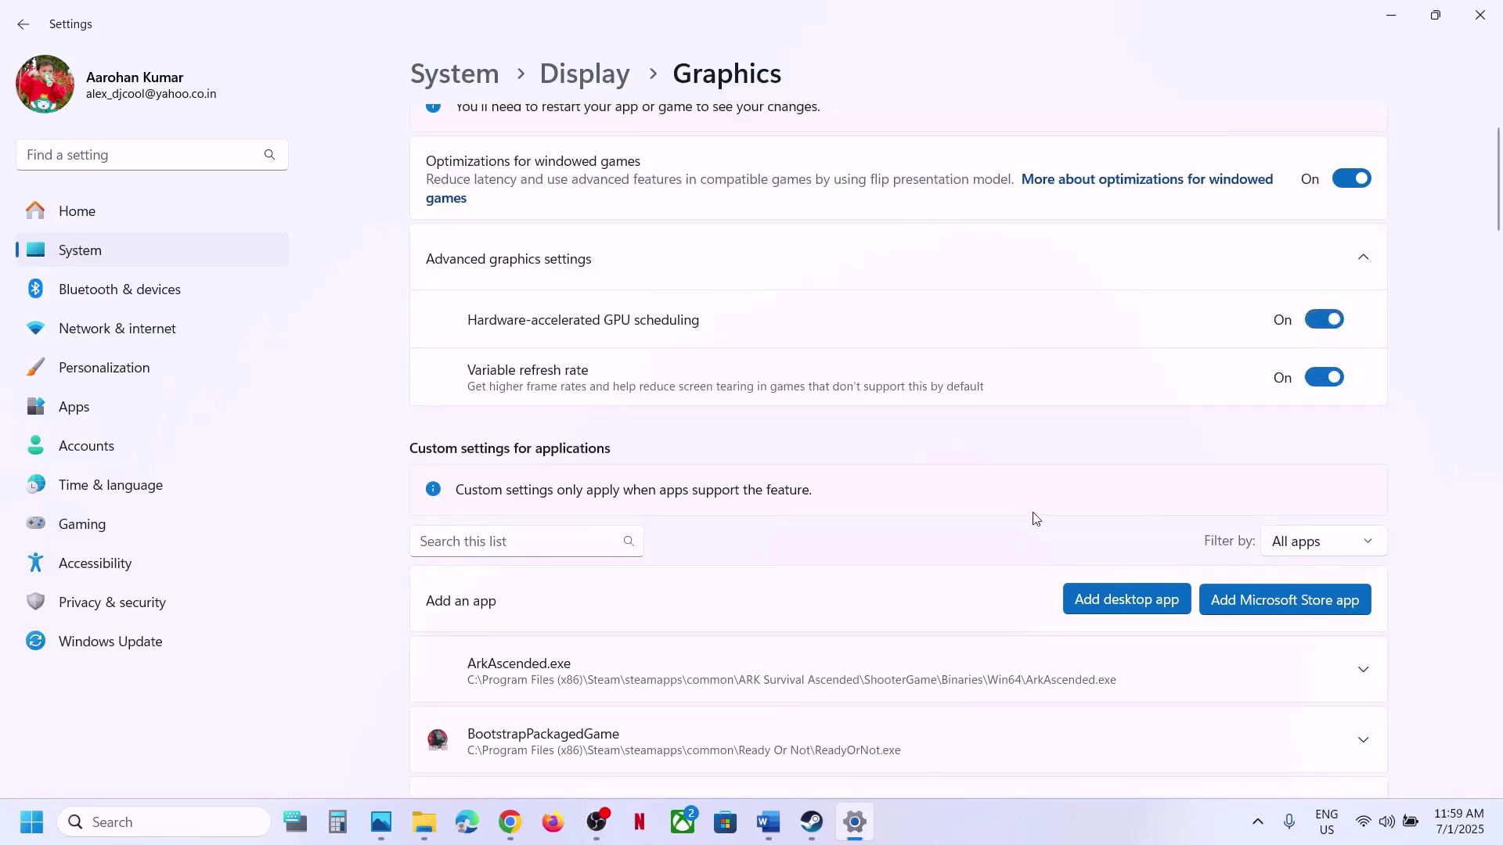
{"action": "left_click", "coordinate": [1317, 323]}
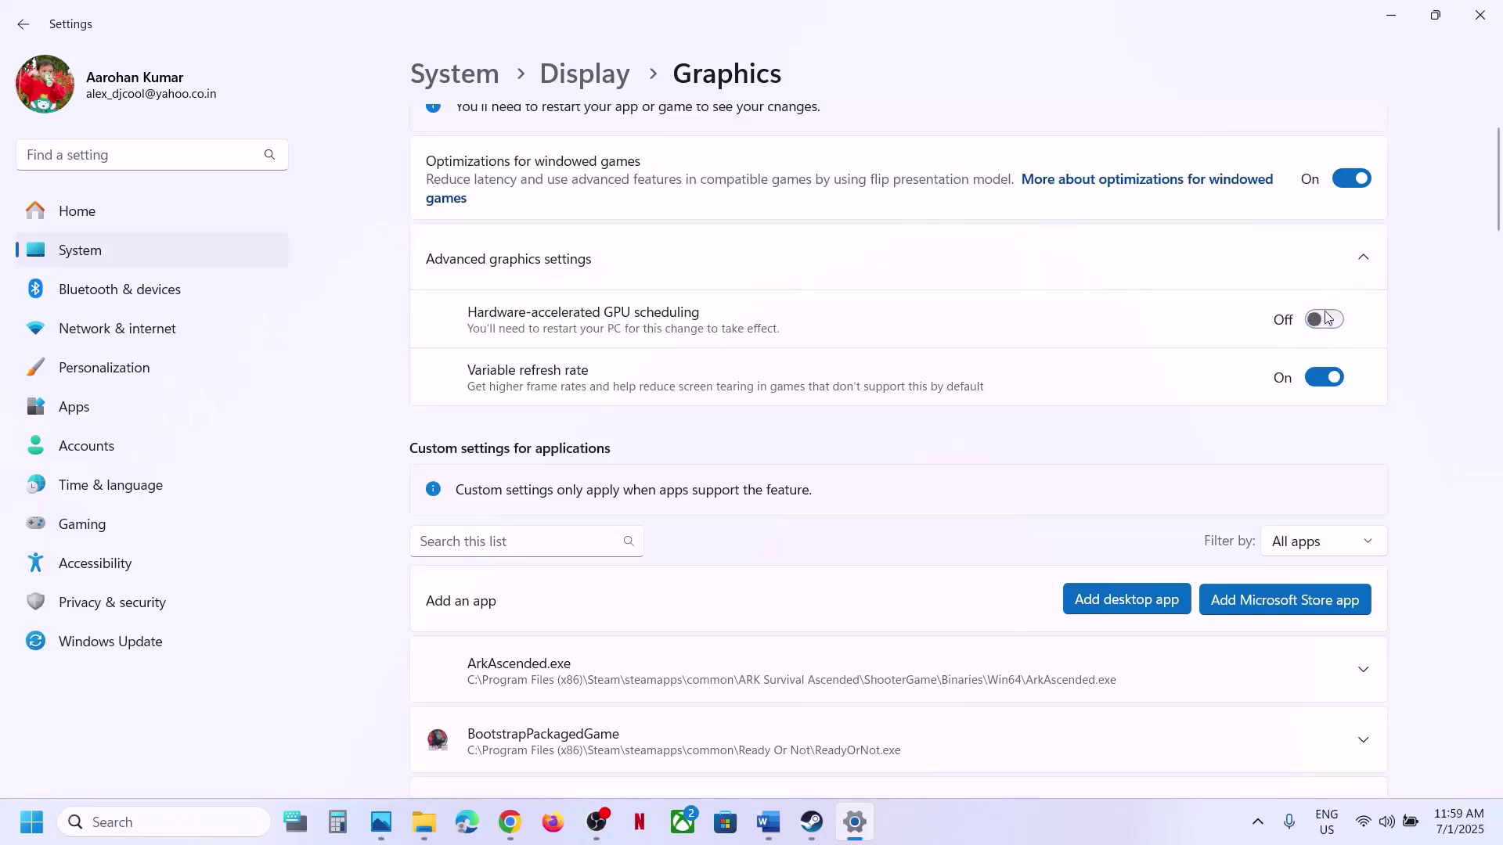
{"action": "left_click", "coordinate": [1324, 321]}
{"action": "left_click", "coordinate": [1480, 15]}
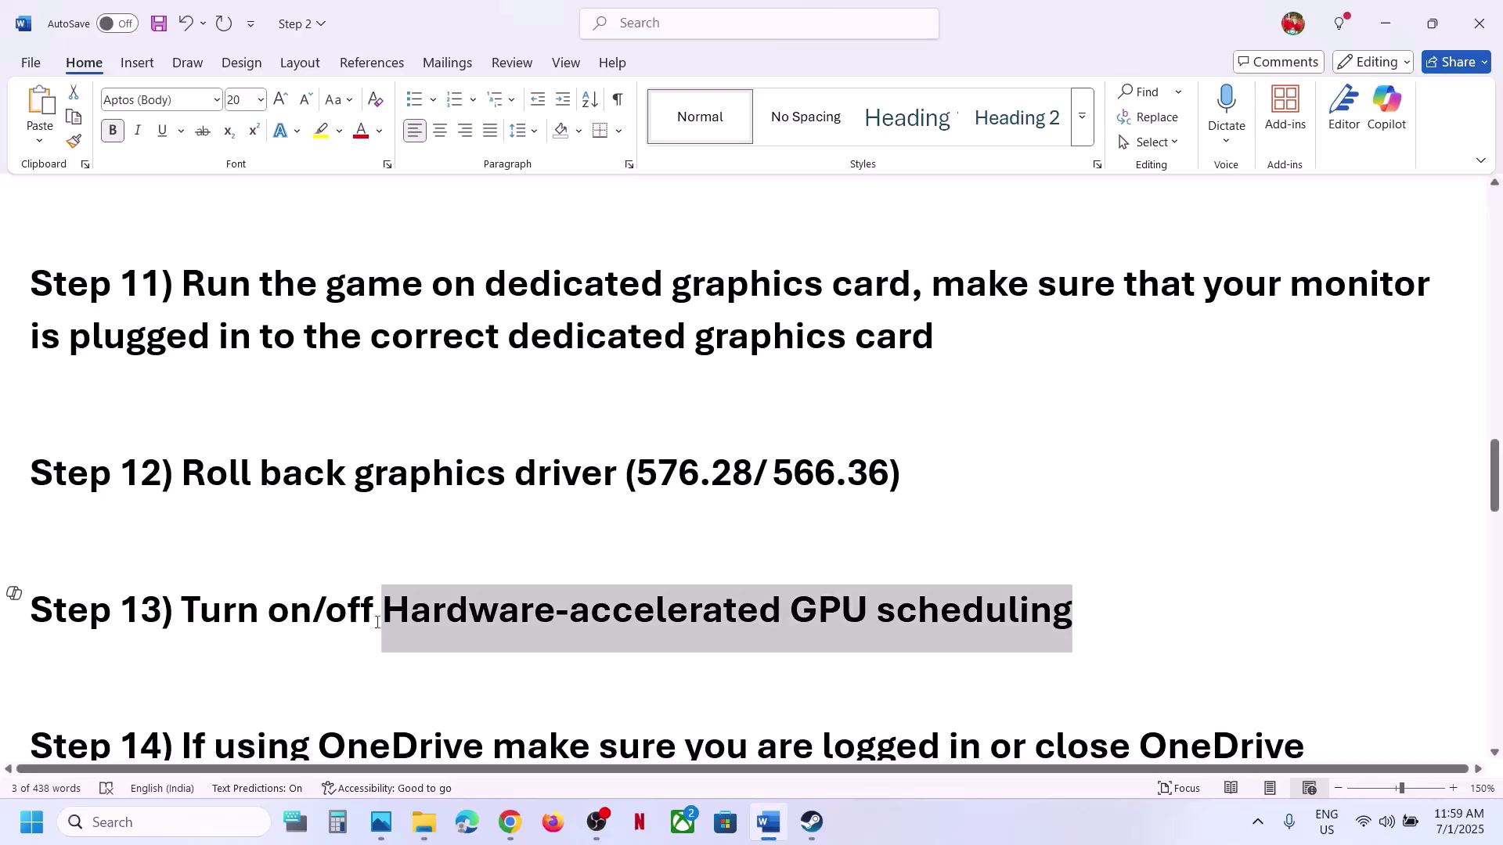
Read Step 14 in the document about being logged in to OneDrive or closing it.
{"action": "scroll", "coordinate": [383, 623], "scroll_direction": "down", "scroll_amount": 2}
{"action": "scroll", "coordinate": [382, 623], "scroll_direction": "up", "scroll_amount": 1}
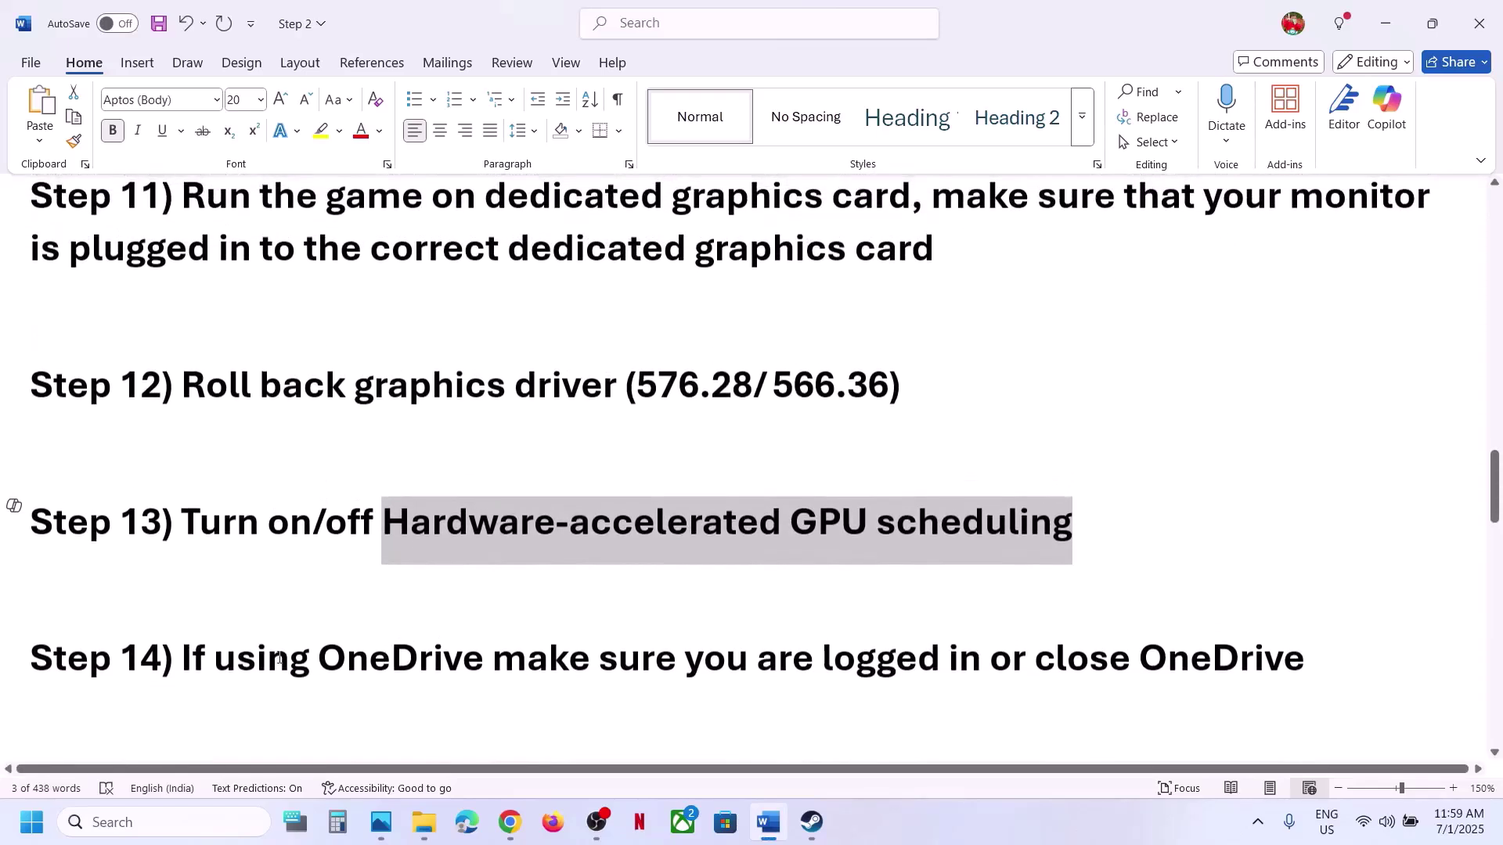
{"action": "left_click_drag", "start_coordinate": [195, 659], "coordinate": [1078, 662]}
{"action": "left_click", "coordinate": [617, 689]}
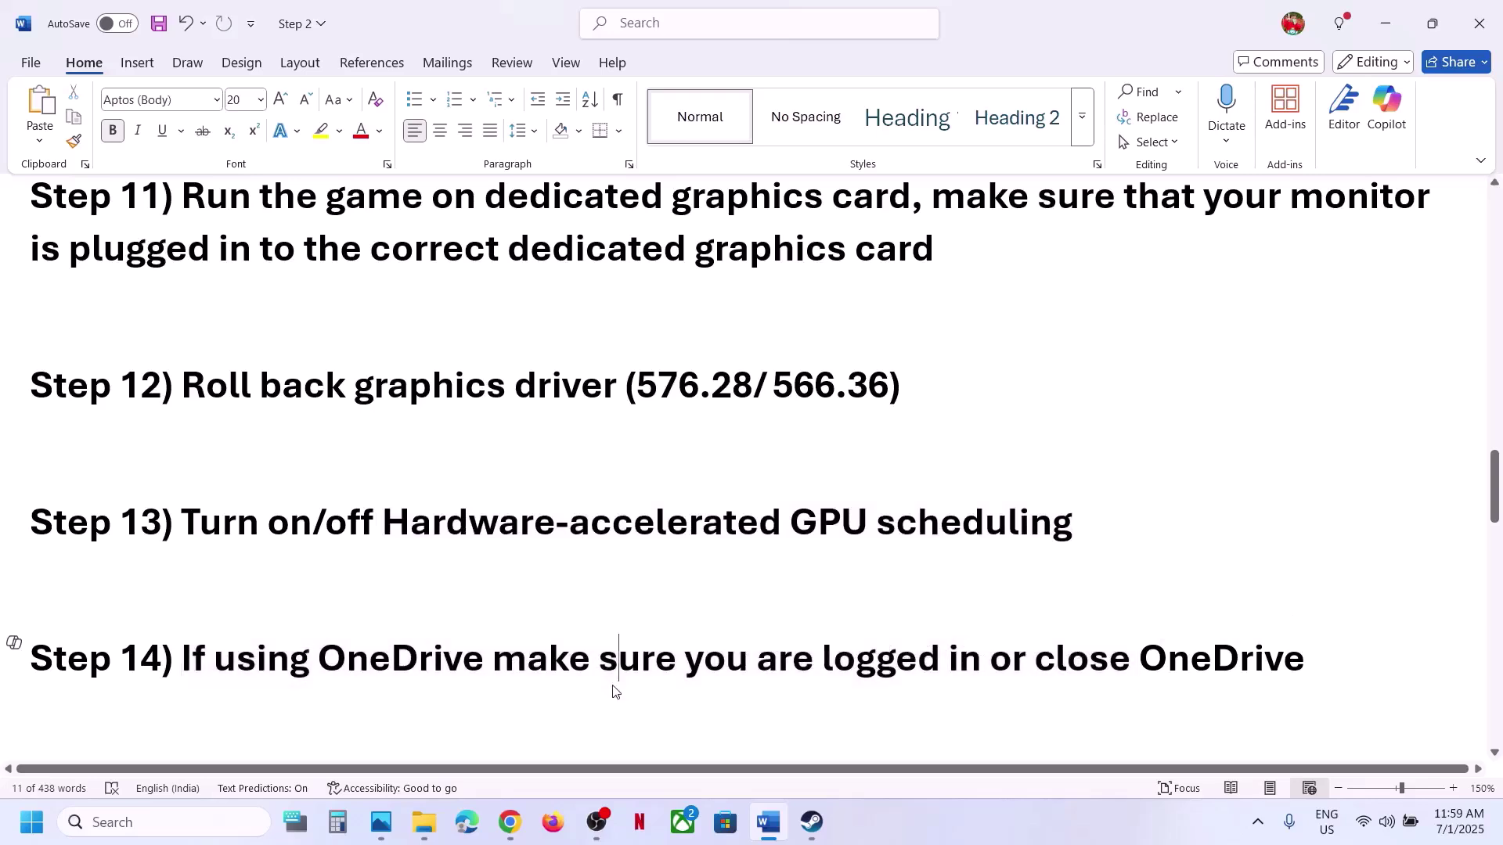
{"action": "left_click_drag", "start_coordinate": [780, 669], "coordinate": [1304, 663]}
{"action": "left_click", "coordinate": [464, 677]}
Find Step 15 in the document and highlight the file name sl.pcl.dll.
{"action": "scroll", "coordinate": [464, 677], "scroll_direction": "down", "scroll_amount": 4}
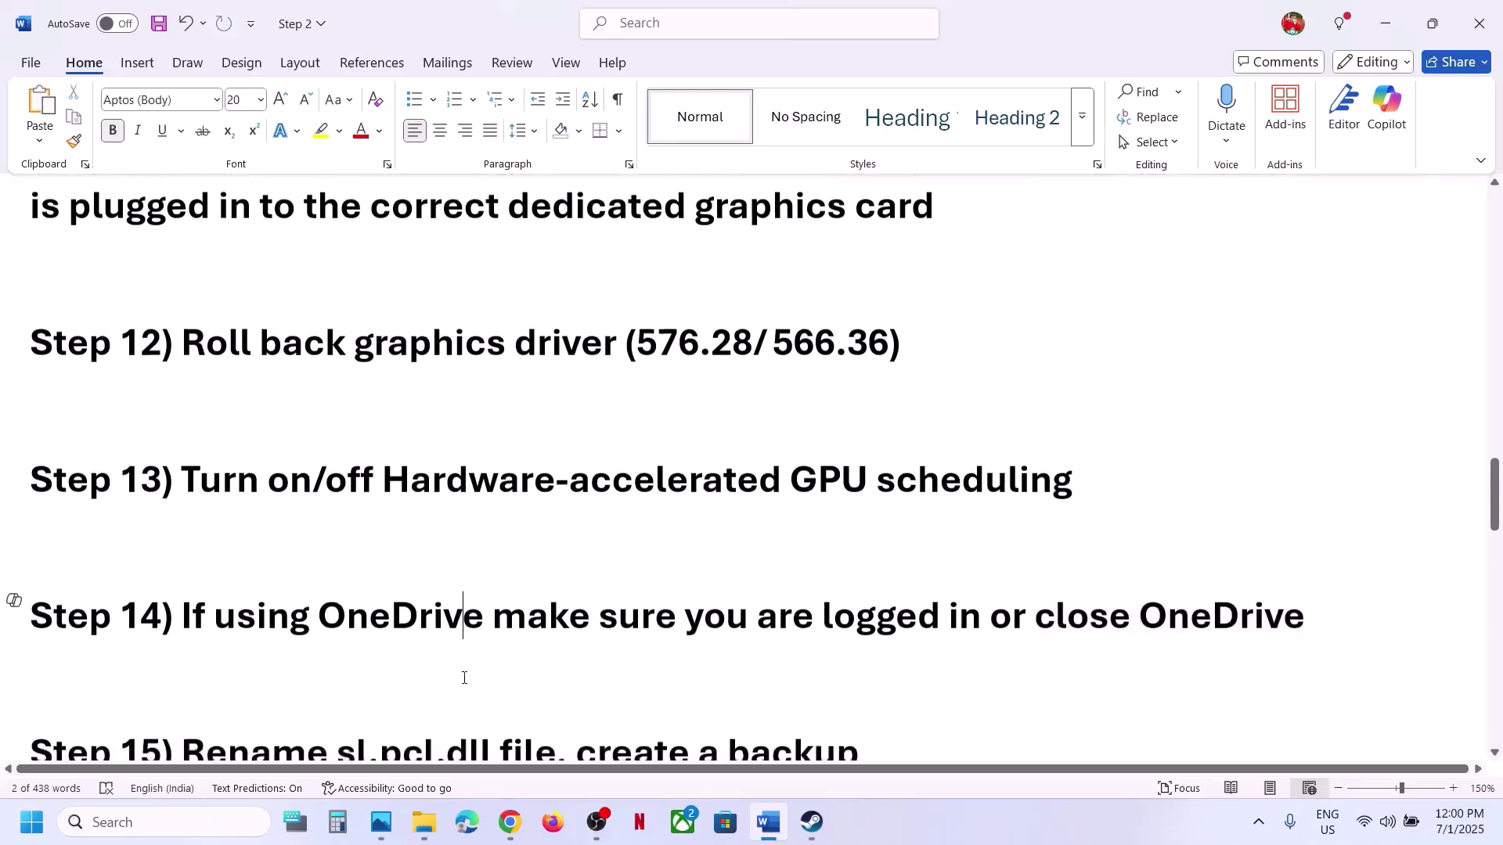
{"action": "scroll", "coordinate": [465, 678], "scroll_direction": "up", "scroll_amount": 1}
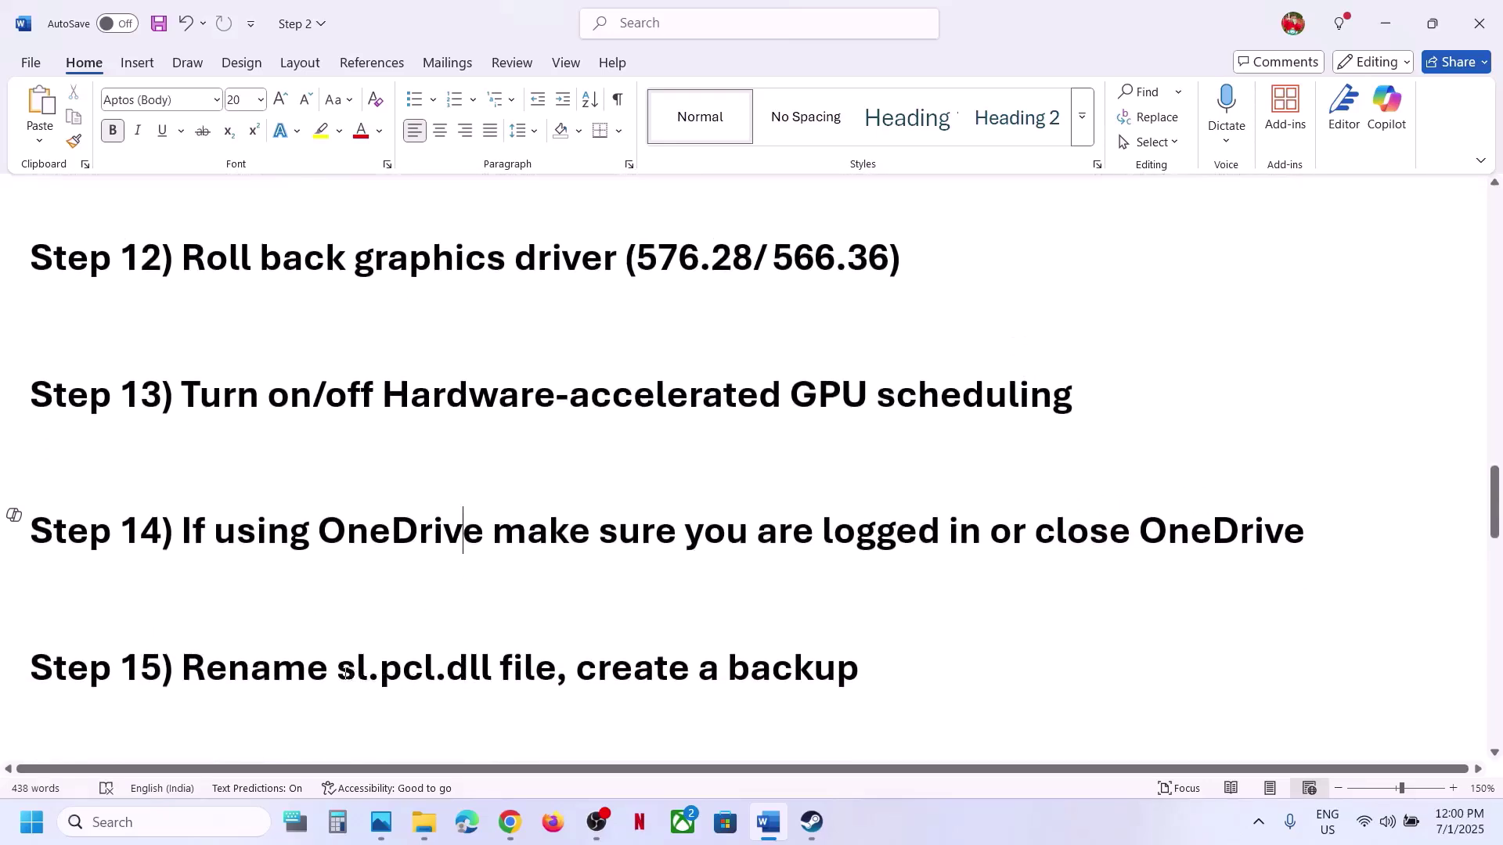
{"action": "left_click_drag", "start_coordinate": [346, 674], "coordinate": [495, 675]}
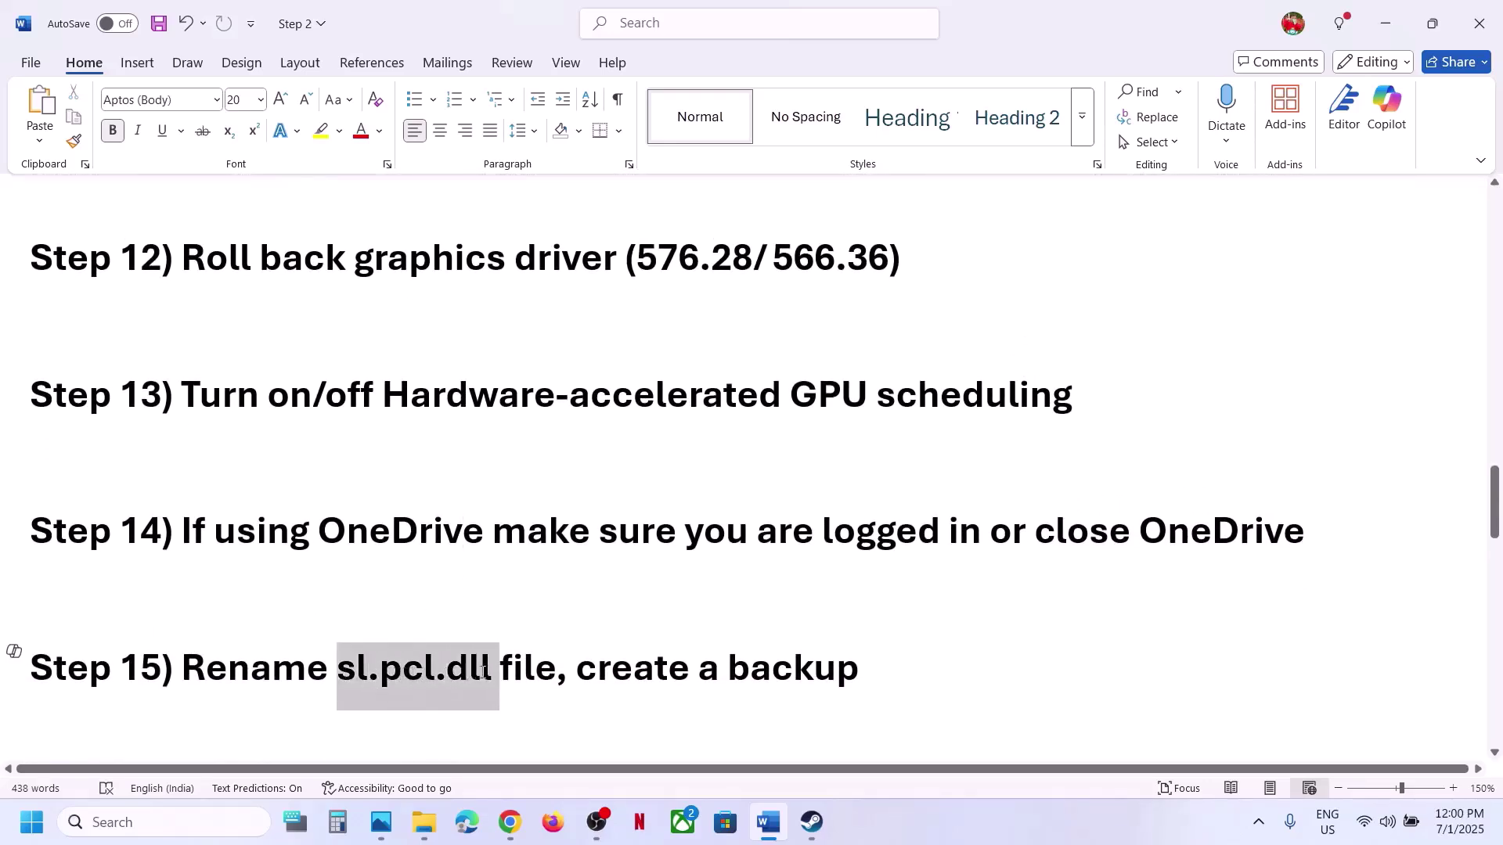
Switch to Steam and open the local files folder of Ghost of Tsushima DIRECTOR'S CUT.
{"action": "left_click", "coordinate": [812, 822]}
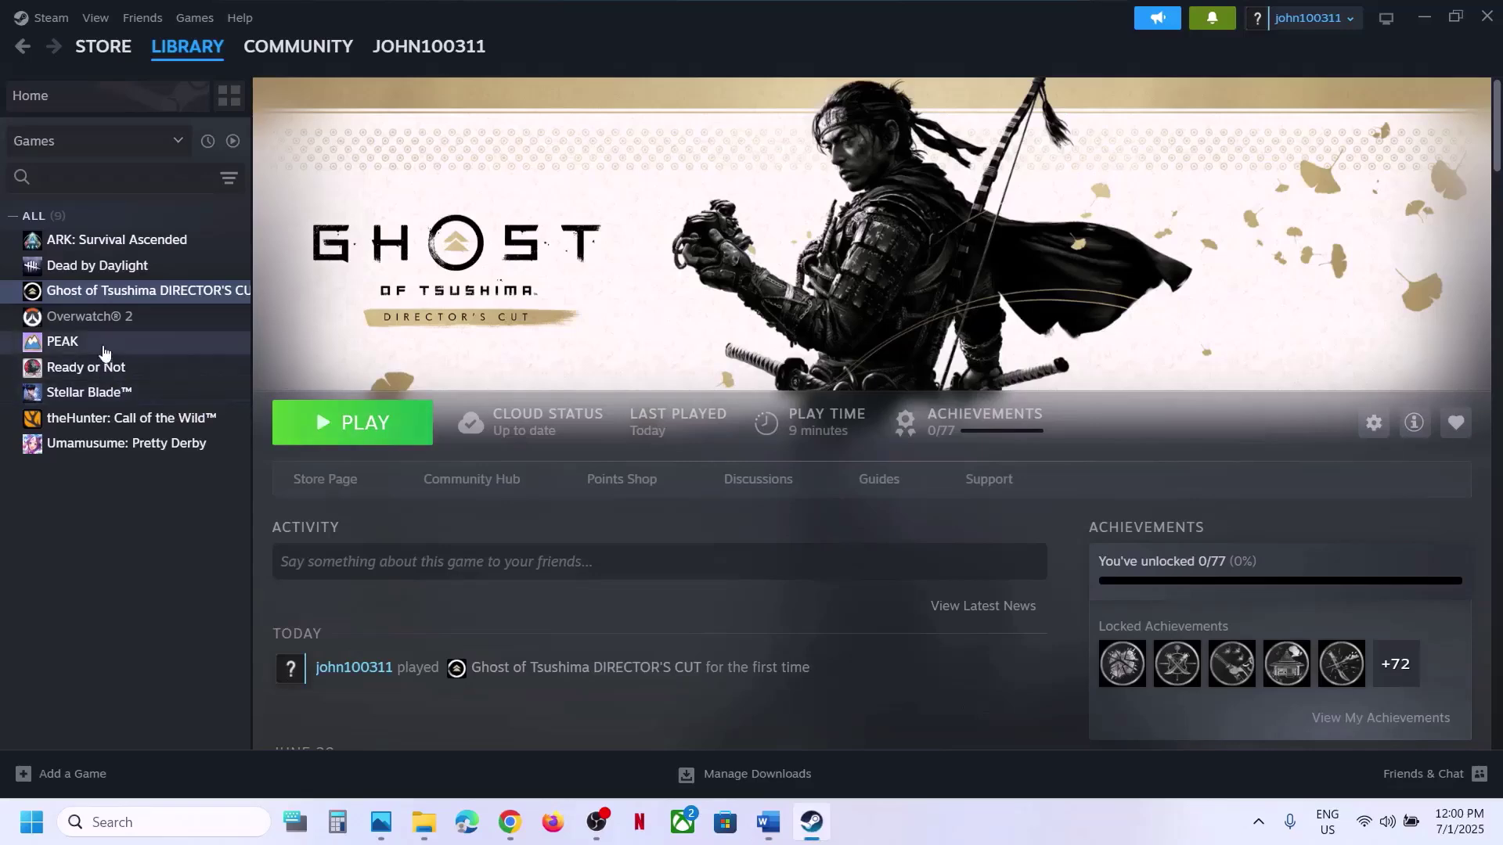
{"action": "right_click", "coordinate": [96, 293]}
{"action": "mouse_move", "coordinate": [168, 407]}
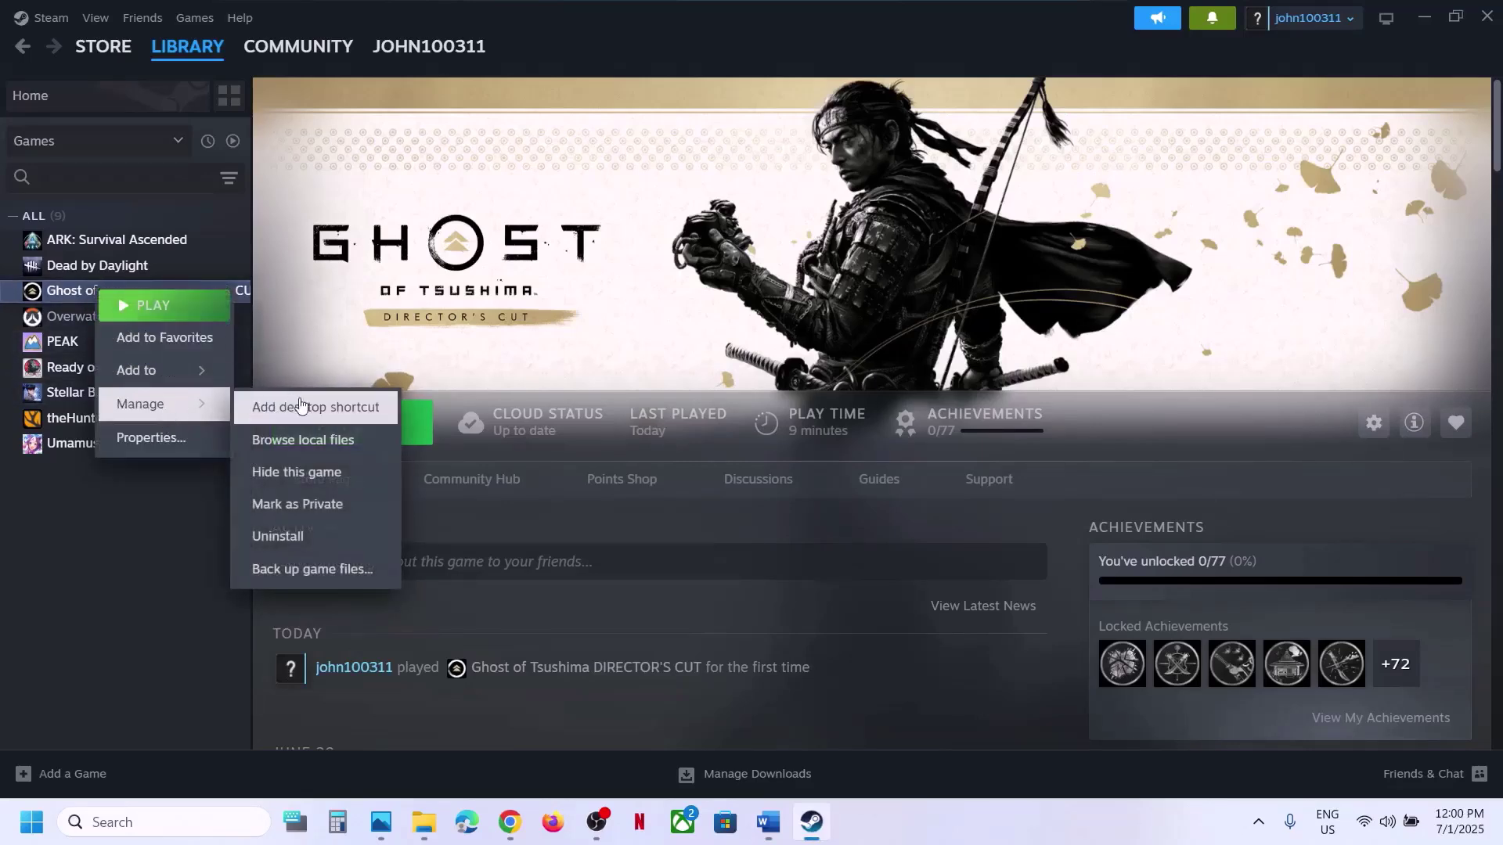
{"action": "left_click", "coordinate": [315, 458]}
{"action": "scroll", "coordinate": [378, 571], "scroll_direction": "down", "scroll_amount": 2}
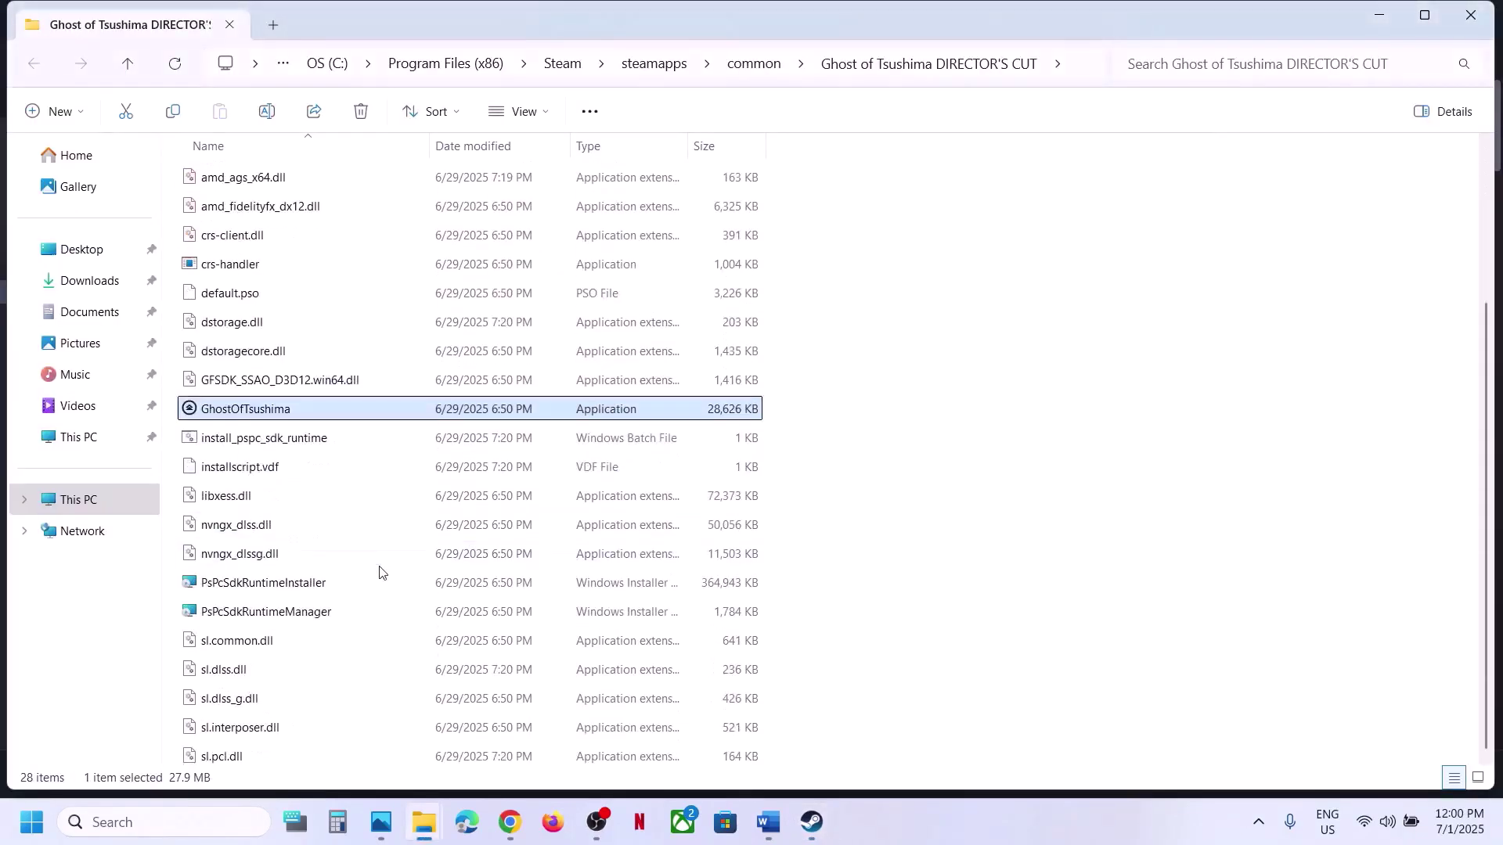
Back up sl.pcl.dll by copying it from the game folder to the desktop, and move the copy to the middle of the desktop.
{"action": "left_click", "coordinate": [242, 707]}
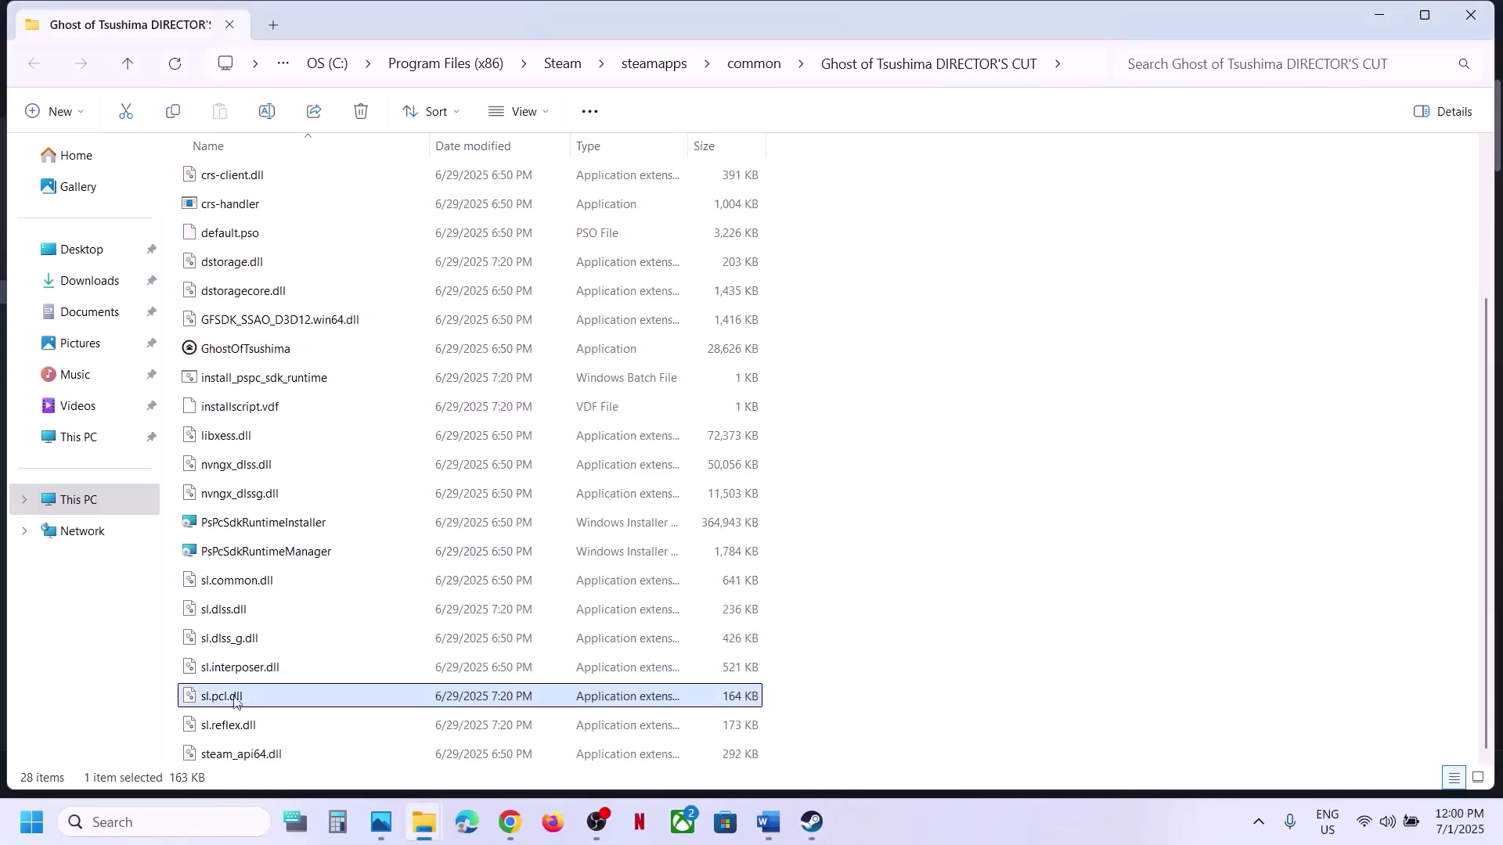
{"action": "right_click", "coordinate": [238, 704]}
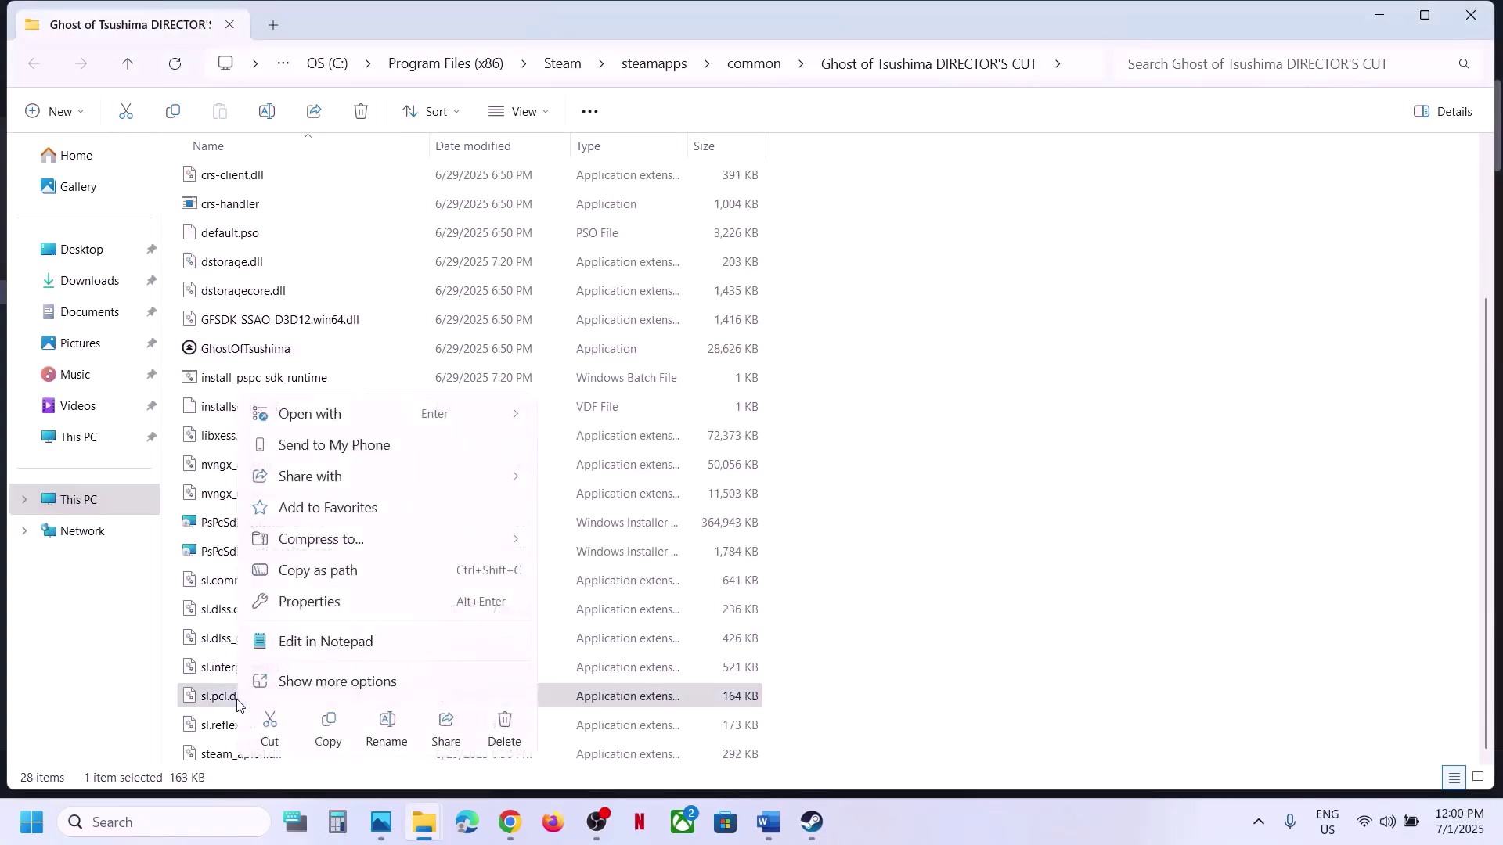
{"action": "left_click", "coordinate": [327, 721]}
{"action": "key", "text": "super+d"}
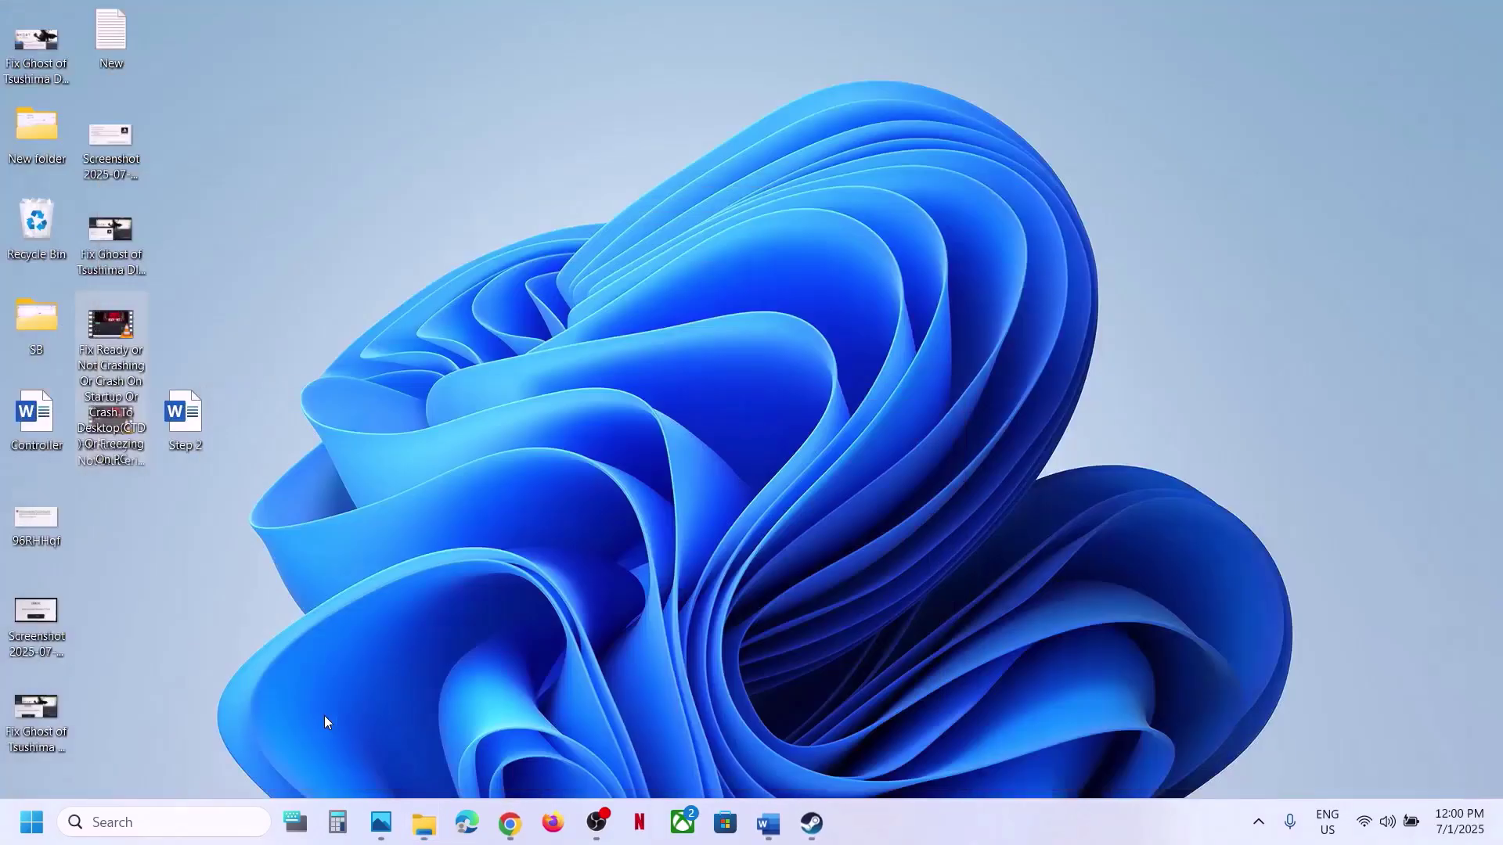
{"action": "key", "text": "ctrl+v"}
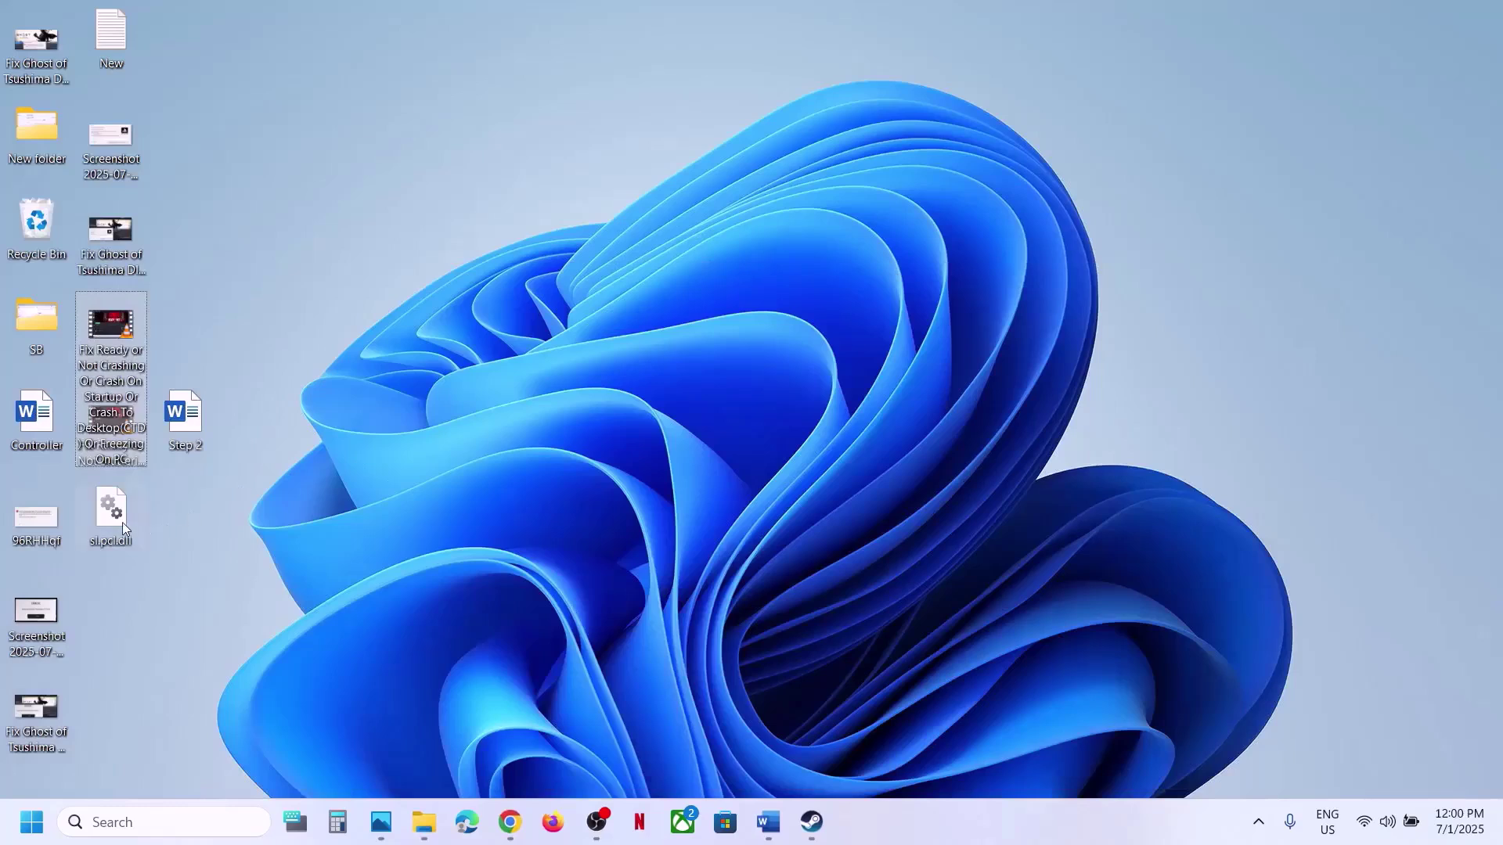
{"action": "left_click_drag", "start_coordinate": [122, 523], "coordinate": [721, 443]}
{"action": "left_click_drag", "start_coordinate": [785, 398], "coordinate": [777, 440]}
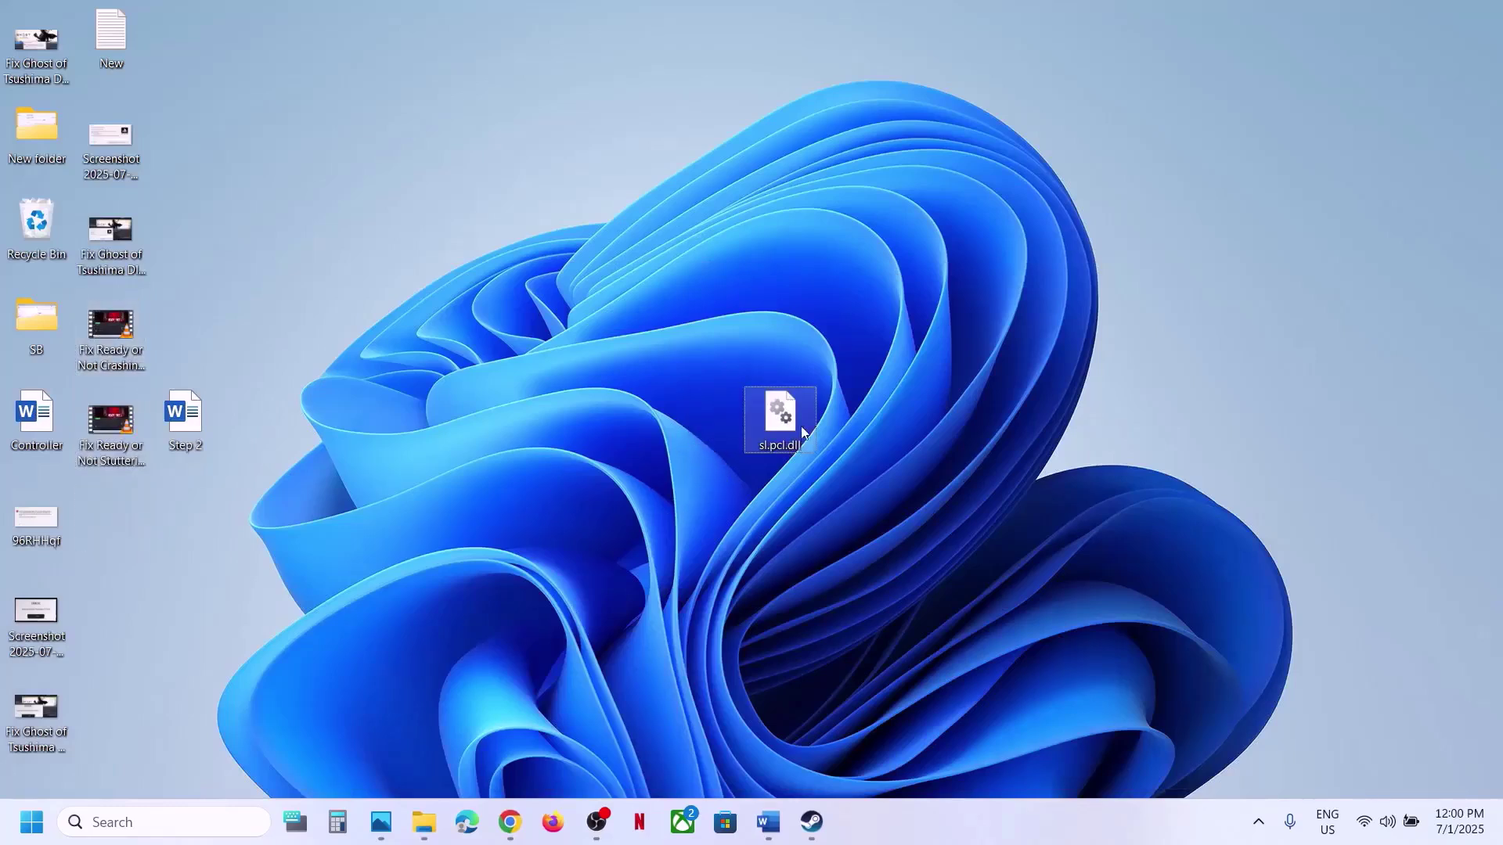
{"action": "mouse_move", "coordinate": [788, 409]}
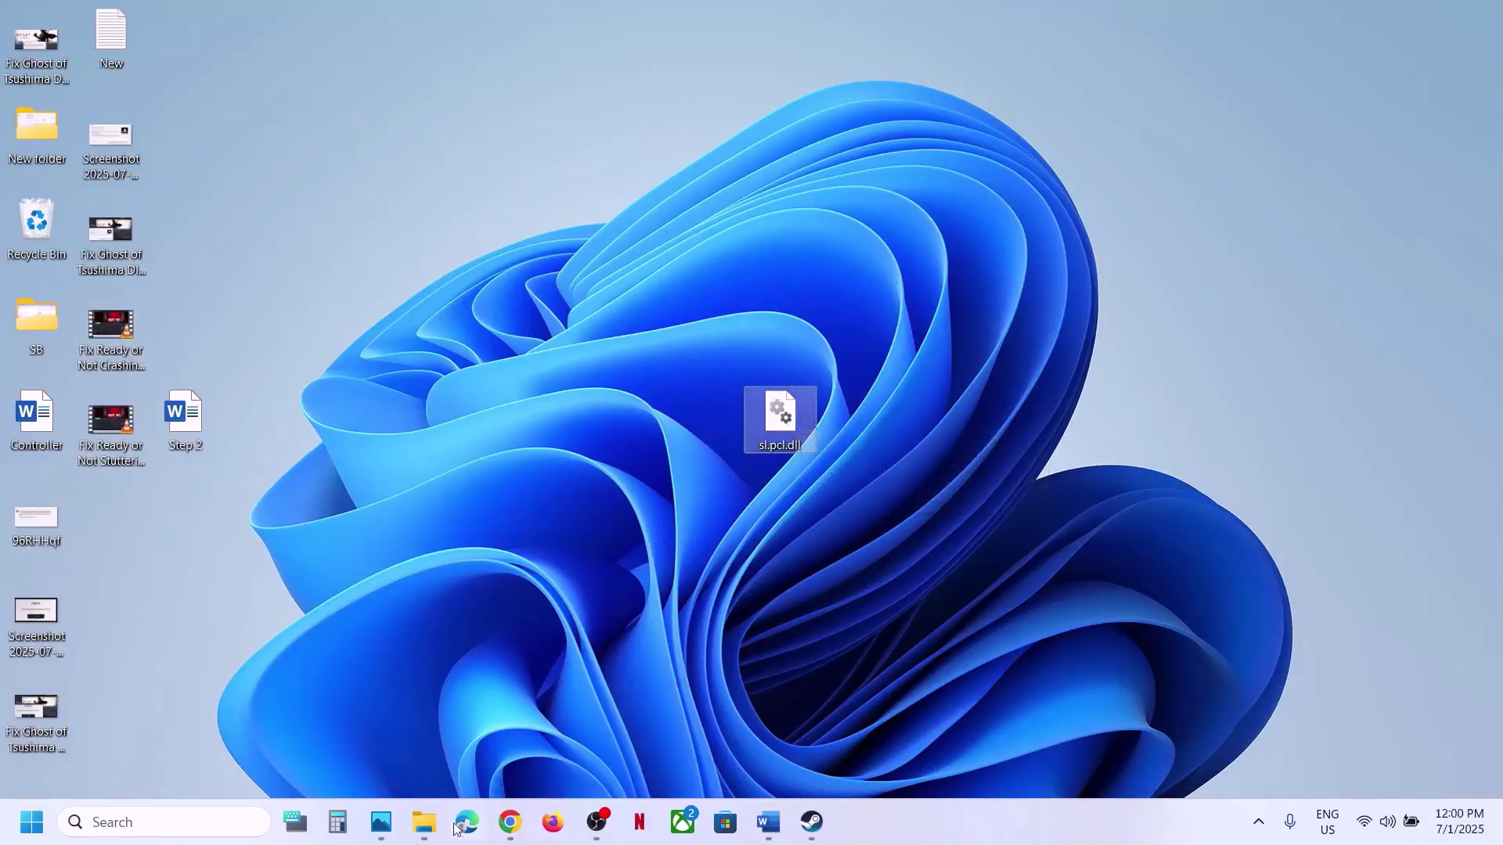
Return to the game folder in File Explorer and rename the original sl.pcl.dll to sl.pcl.dll.old.
{"action": "left_click", "coordinate": [424, 821]}
{"action": "left_click", "coordinate": [533, 750]}
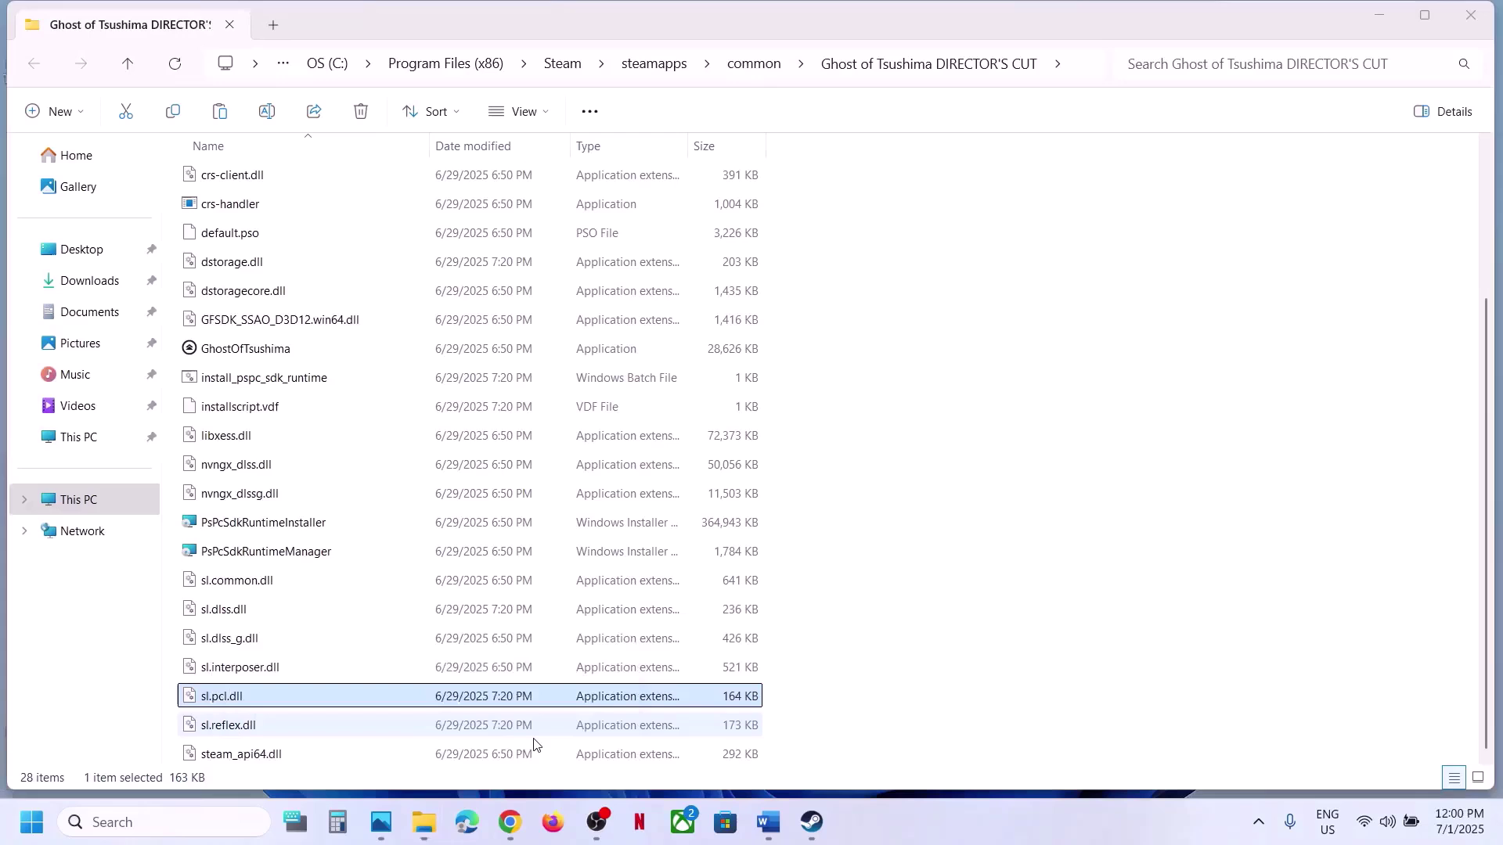
{"action": "right_click", "coordinate": [261, 704]}
{"action": "left_click", "coordinate": [412, 724]}
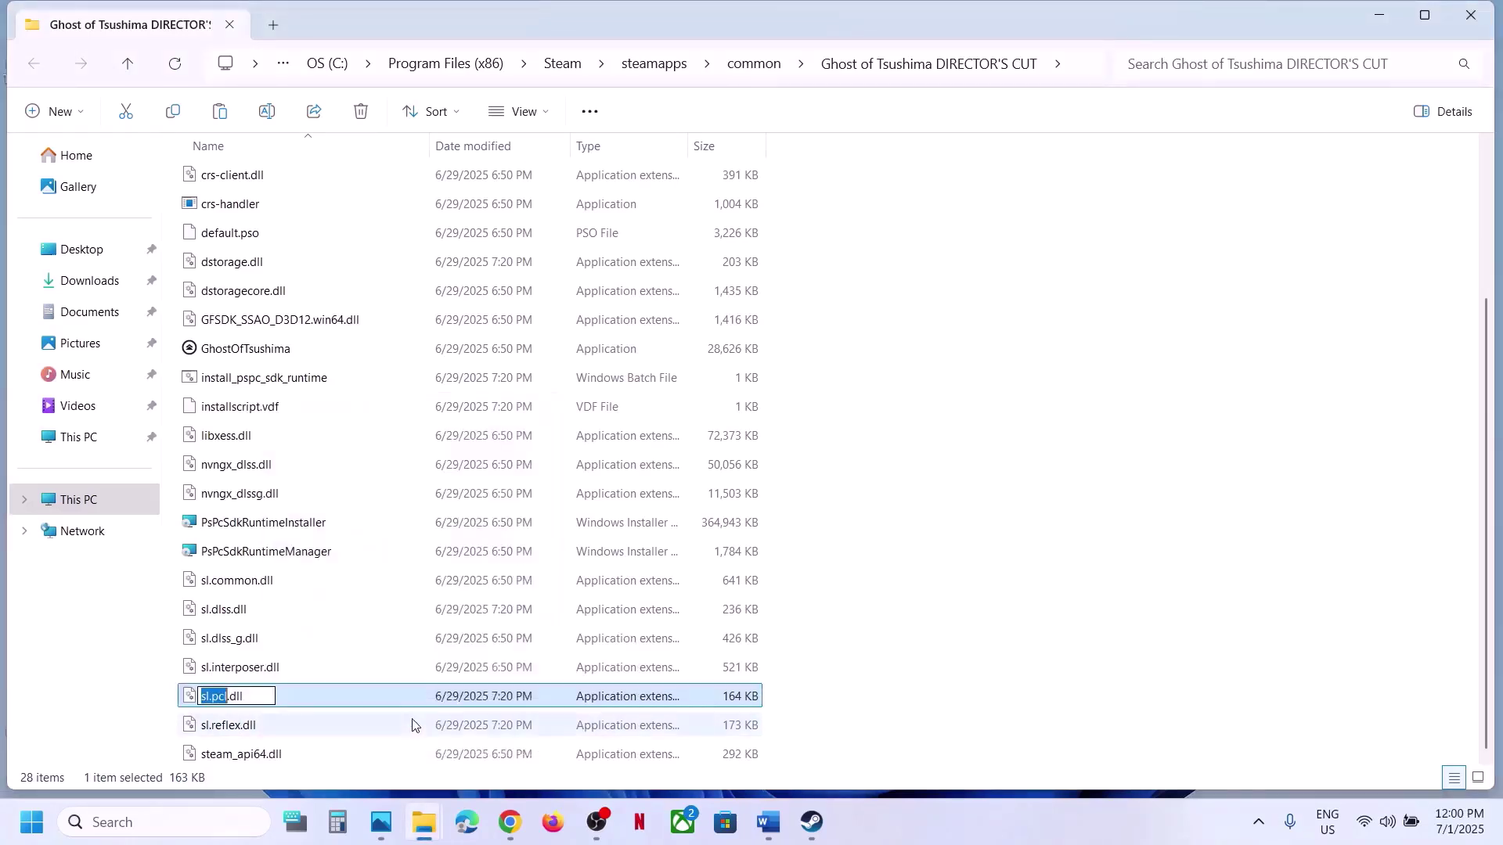
{"action": "left_click", "coordinate": [268, 699]}
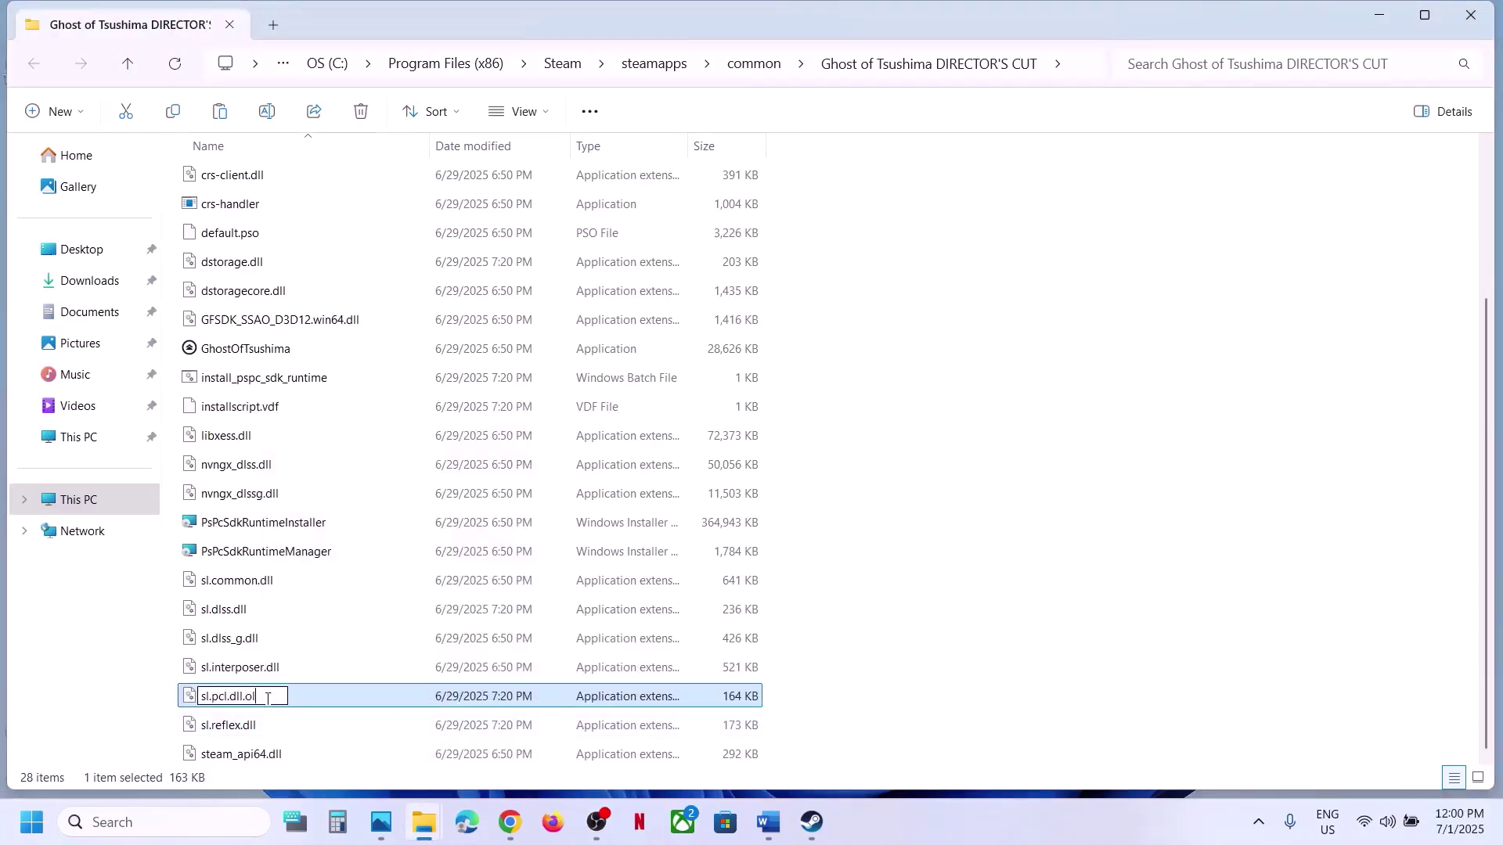
{"action": "type", "text": ".old"}
{"action": "left_click", "coordinate": [932, 654]}
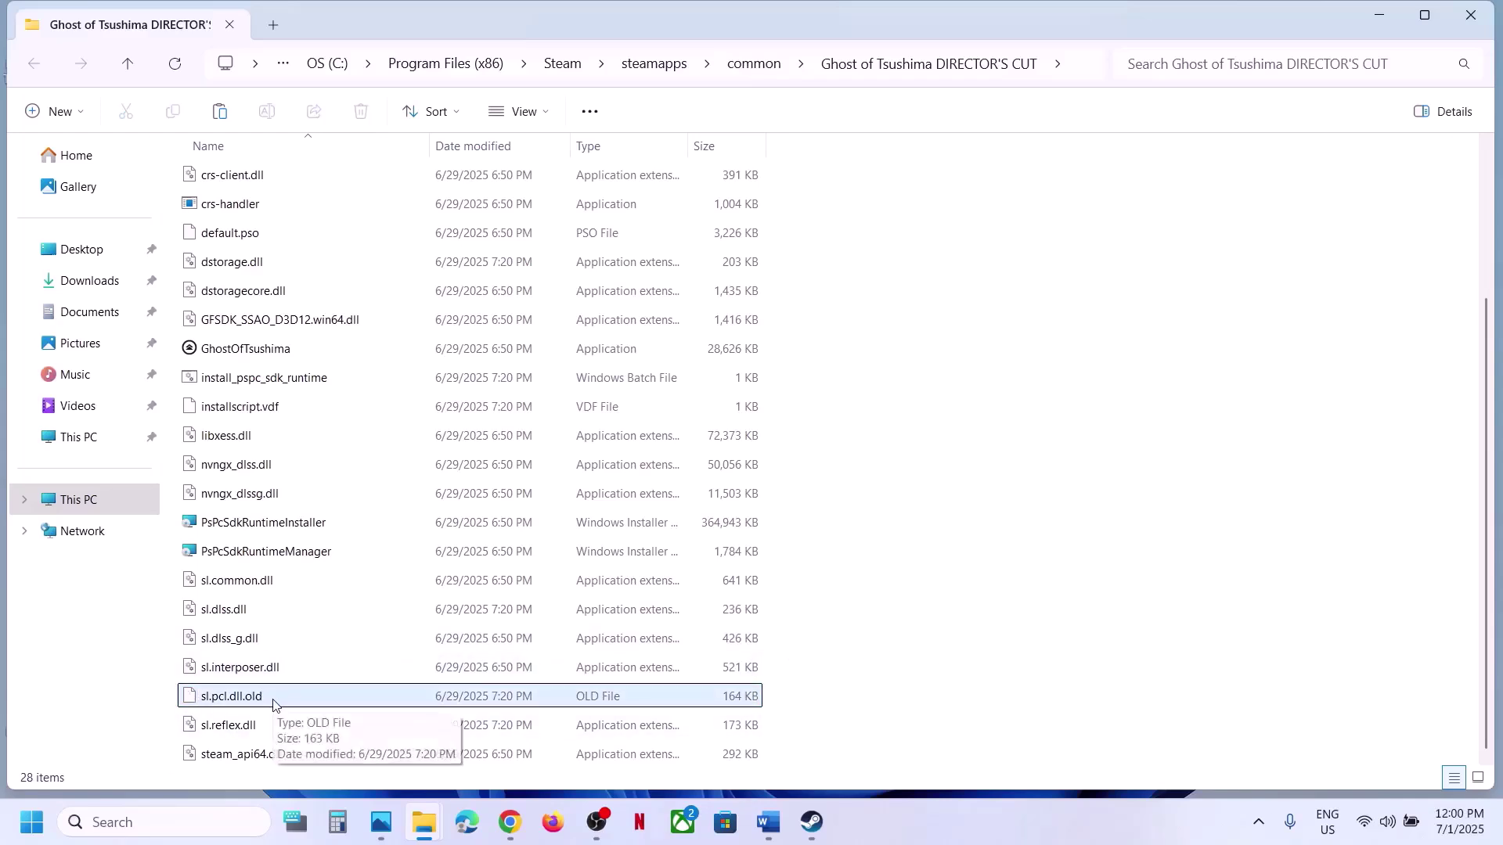
Switch to the Word document, find Step 16 and highlight "Verify the game files".
{"action": "left_click", "coordinate": [811, 820]}
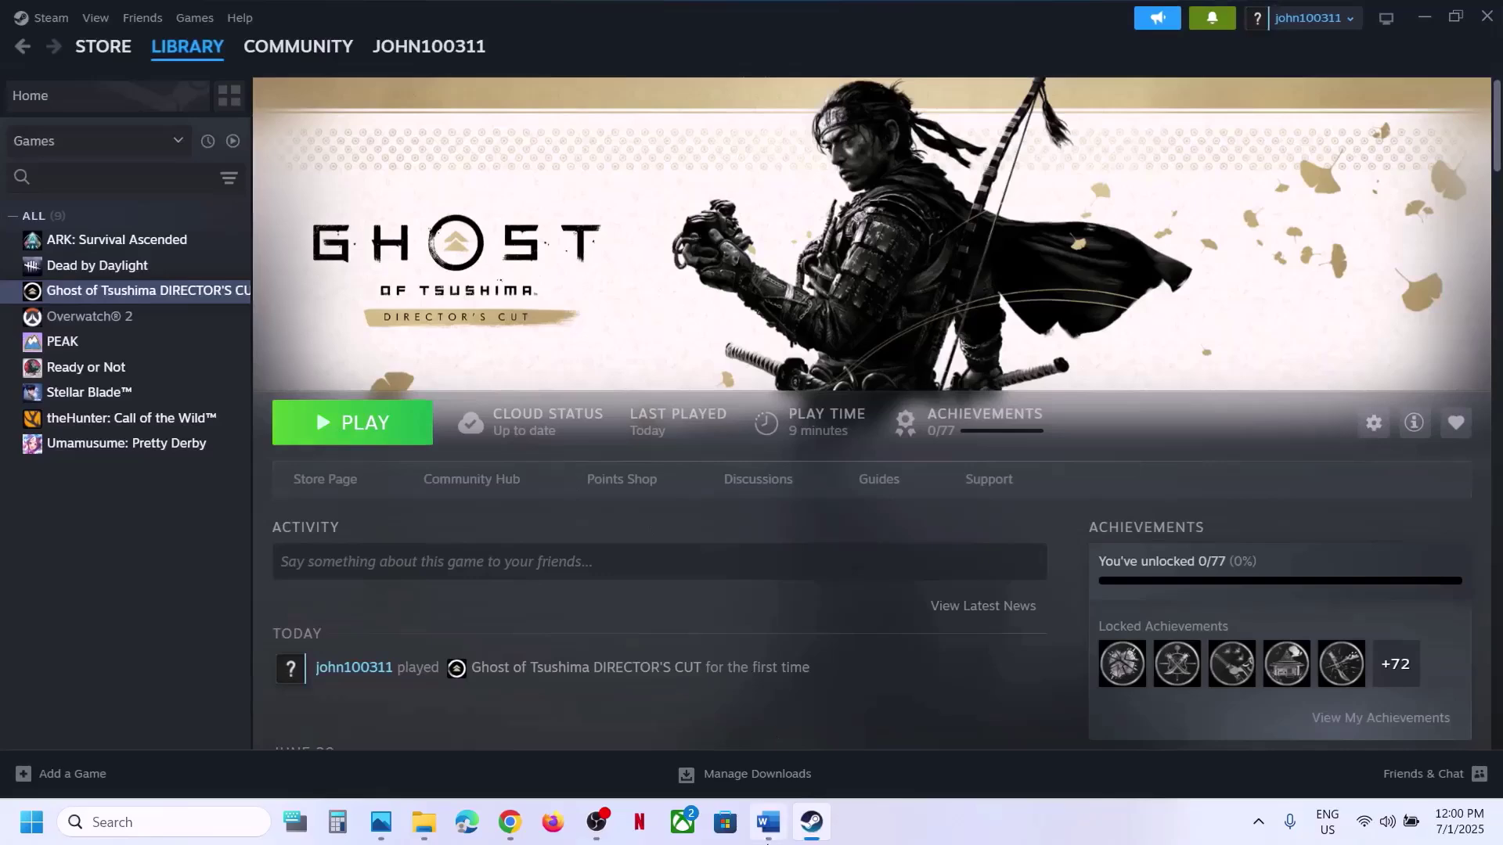
{"action": "left_click", "coordinate": [768, 822]}
{"action": "scroll", "coordinate": [535, 550], "scroll_direction": "down", "scroll_amount": 3}
{"action": "scroll", "coordinate": [535, 549], "scroll_direction": "up", "scroll_amount": 1}
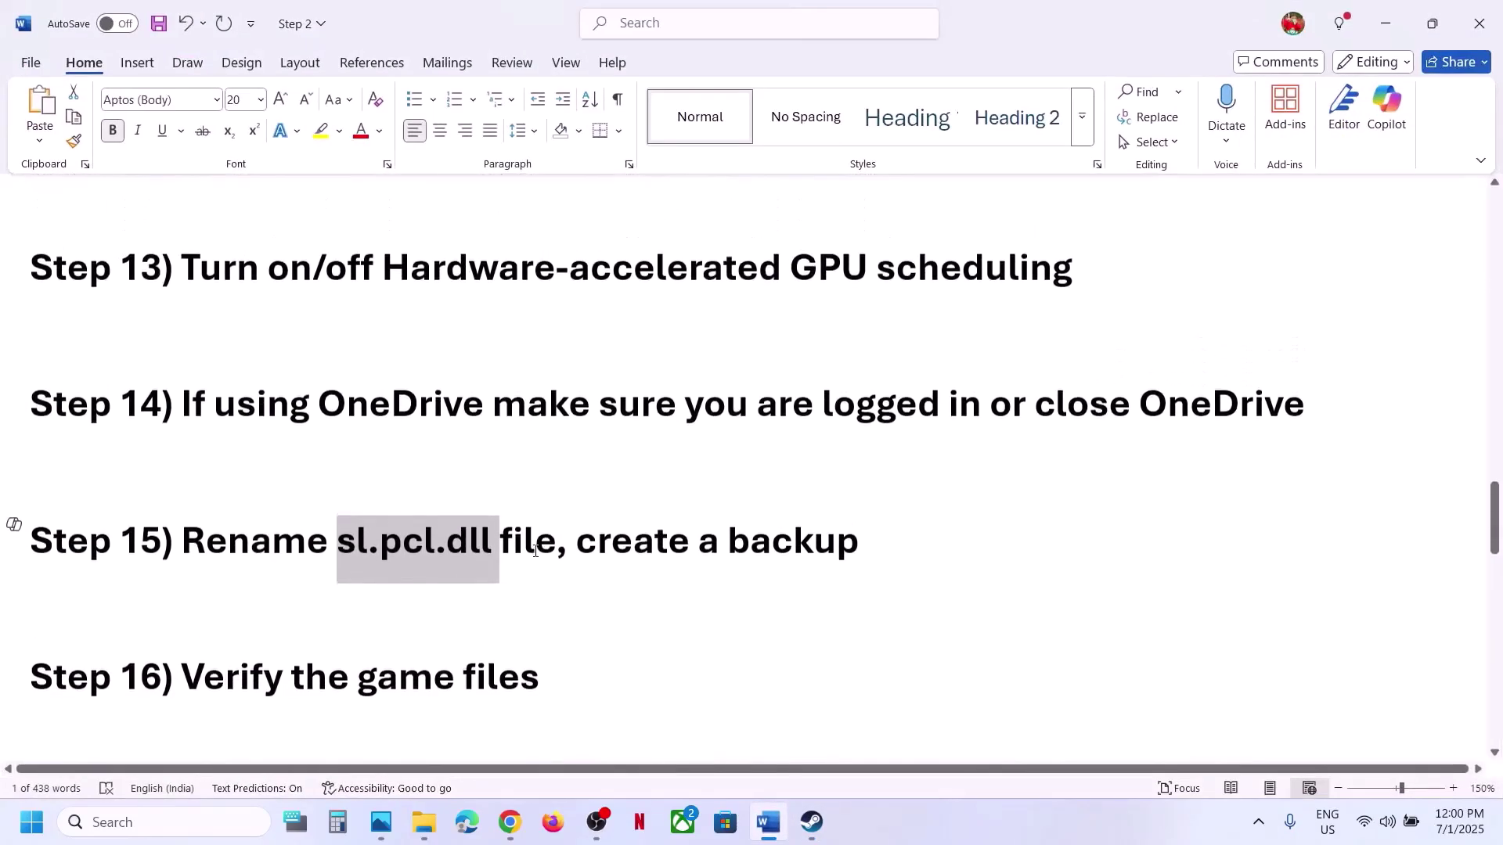
{"action": "left_click_drag", "start_coordinate": [502, 695], "coordinate": [183, 681]}
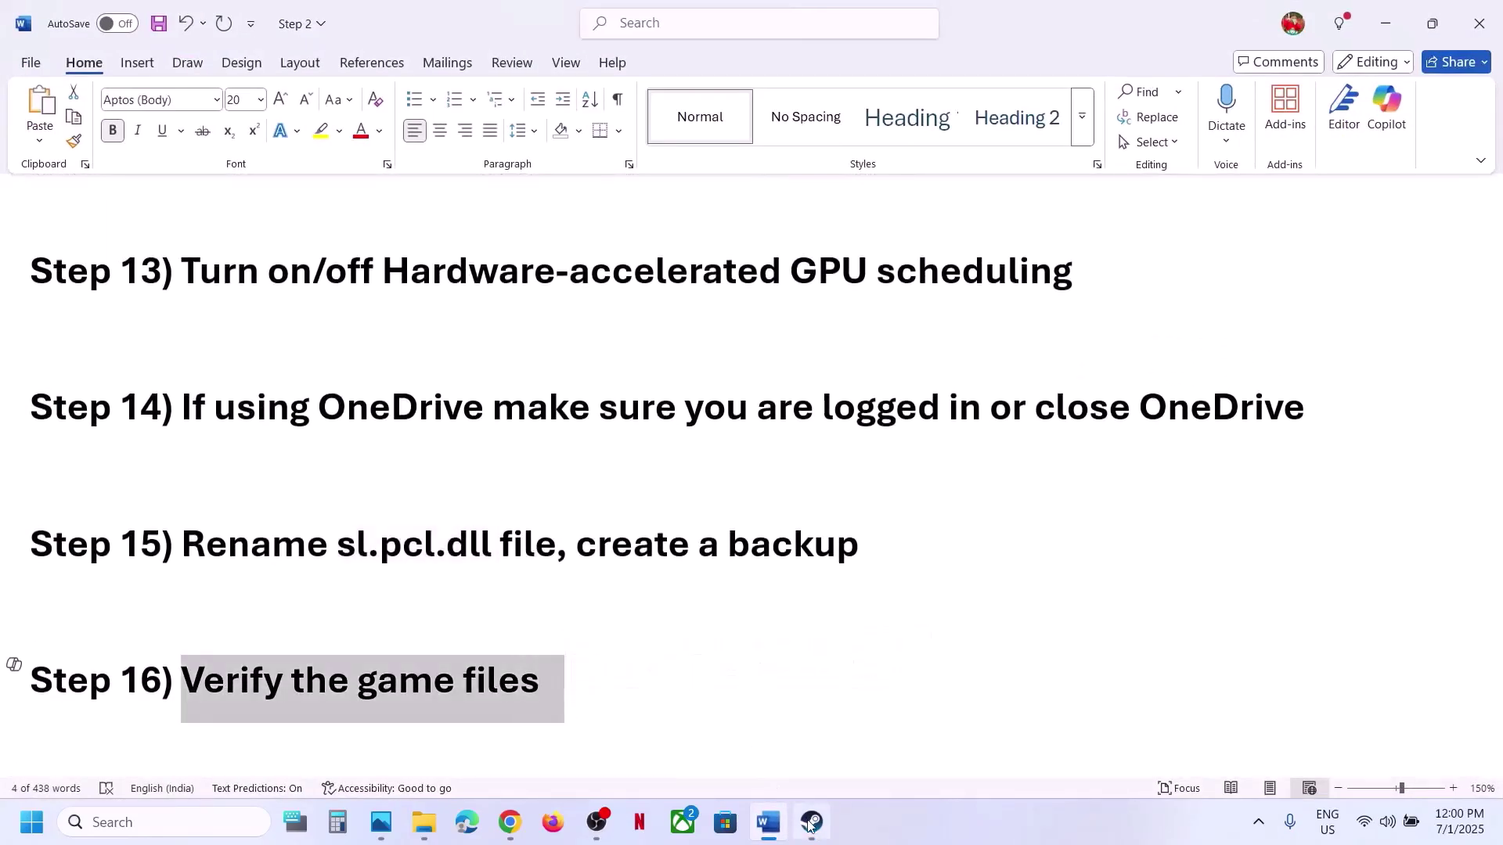
Switch to Steam, examine the file verification option in the Installed Files properties of Ghost of Tsushima DIRECTOR'S CUT, and close the properties.
{"action": "key", "text": "alt+Tab"}
{"action": "right_click", "coordinate": [124, 295]}
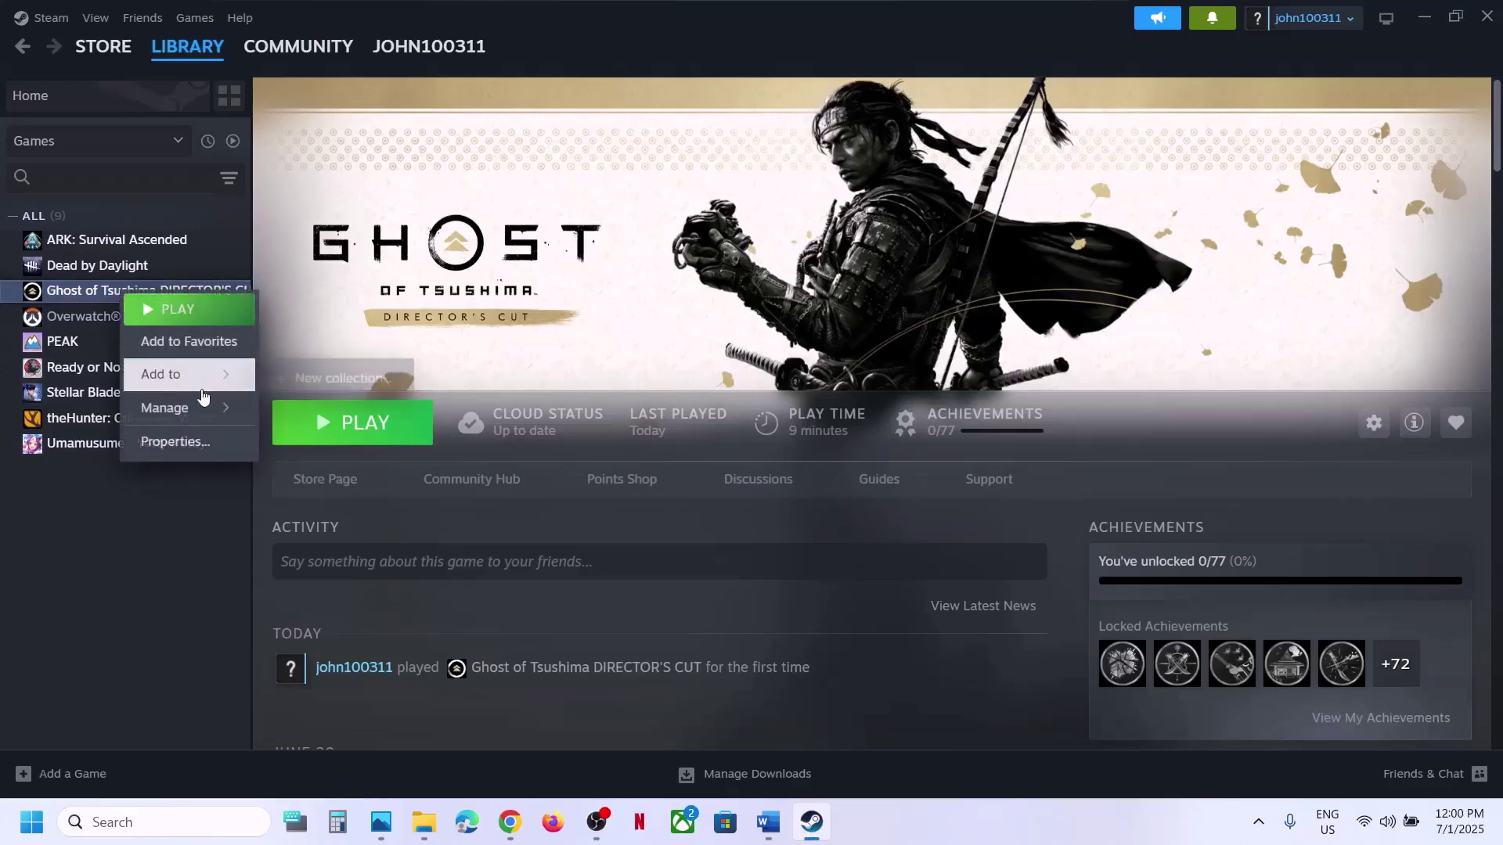
{"action": "left_click", "coordinate": [195, 439]}
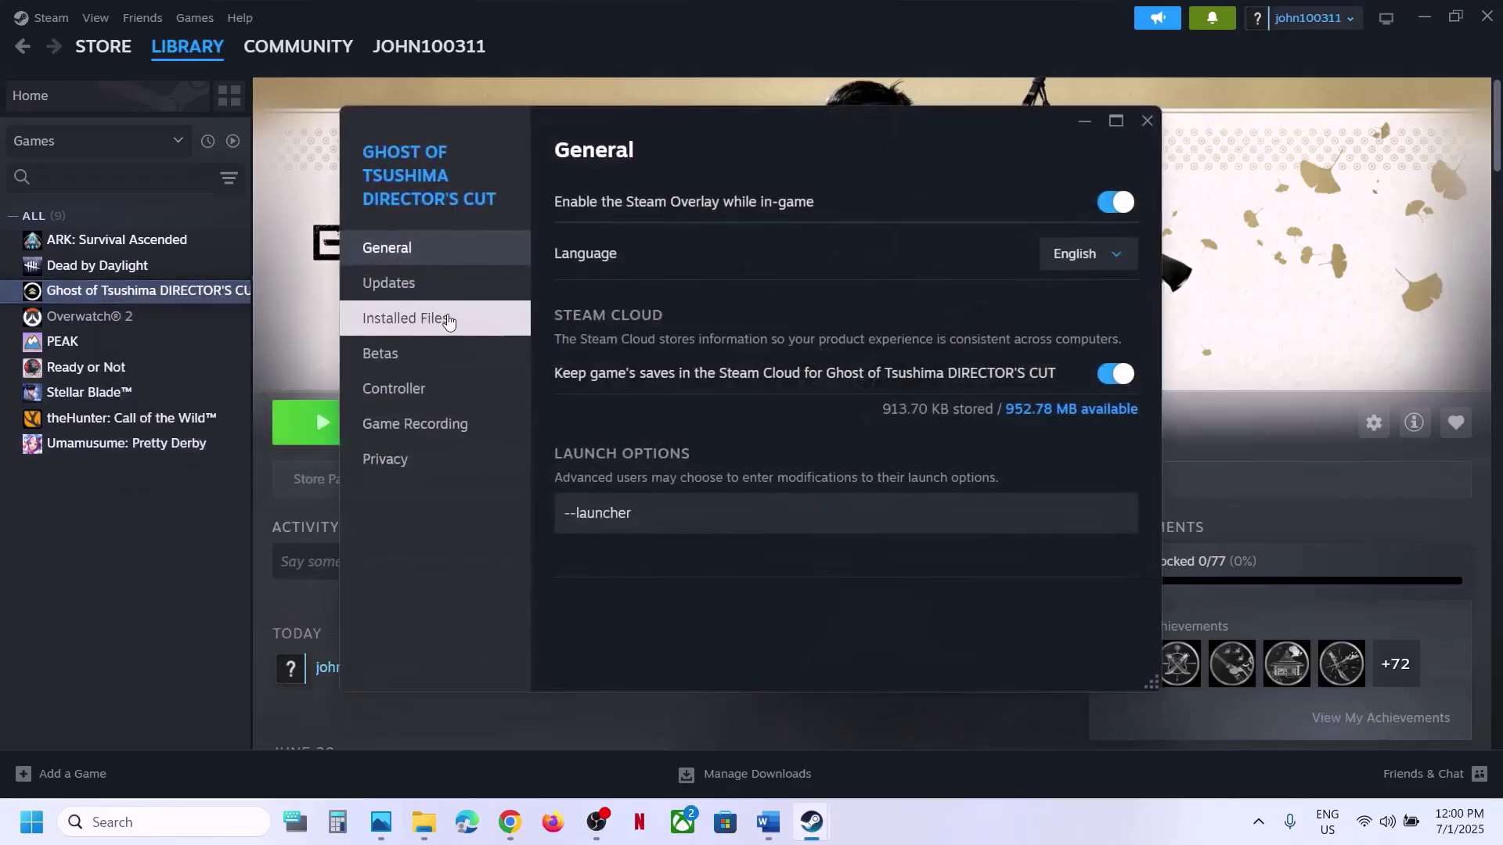
{"action": "left_click", "coordinate": [501, 320]}
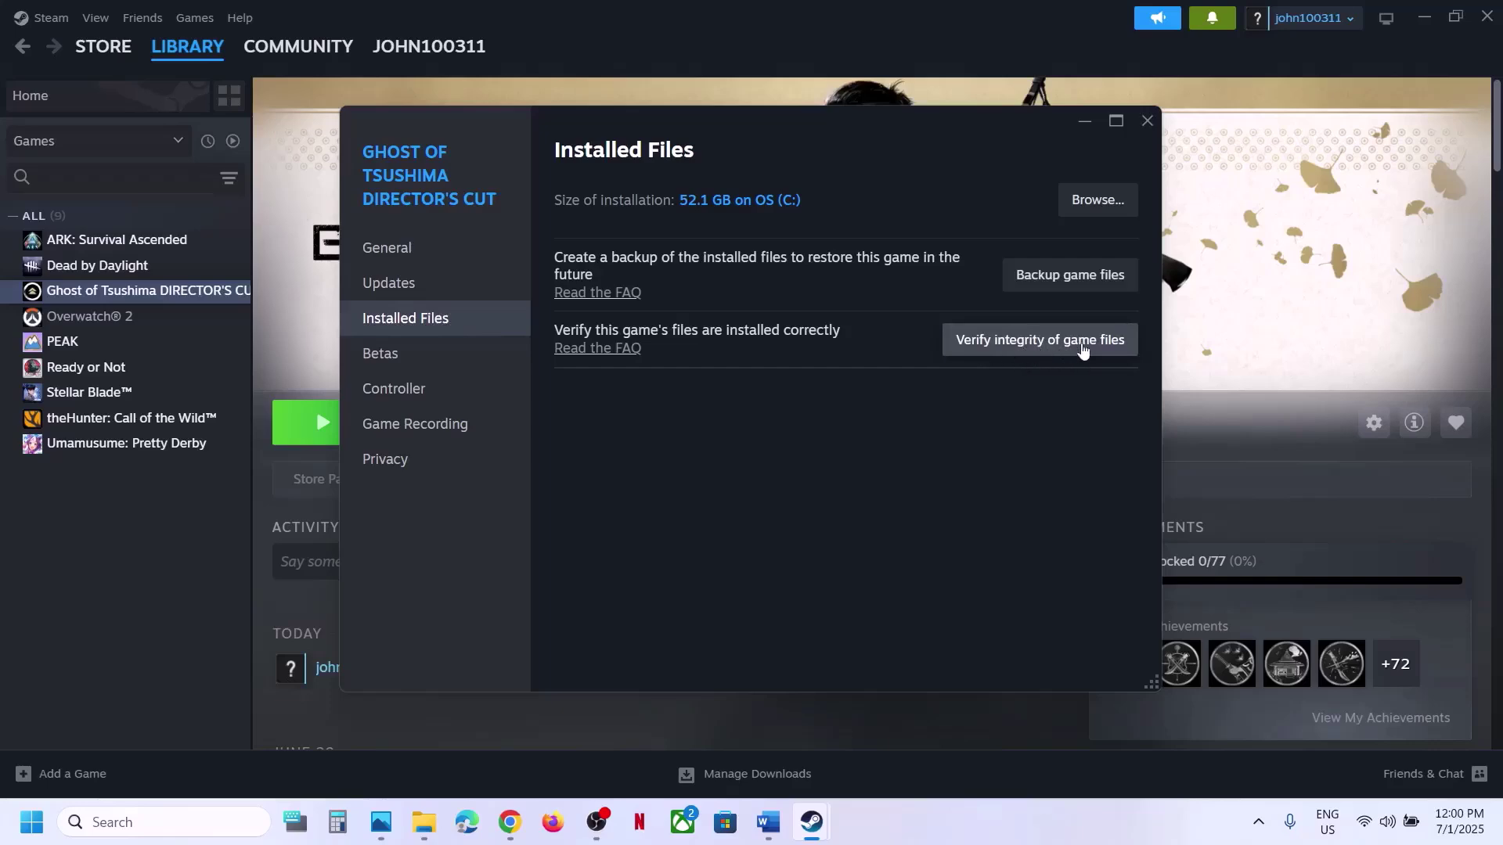
{"action": "left_click", "coordinate": [1148, 131]}
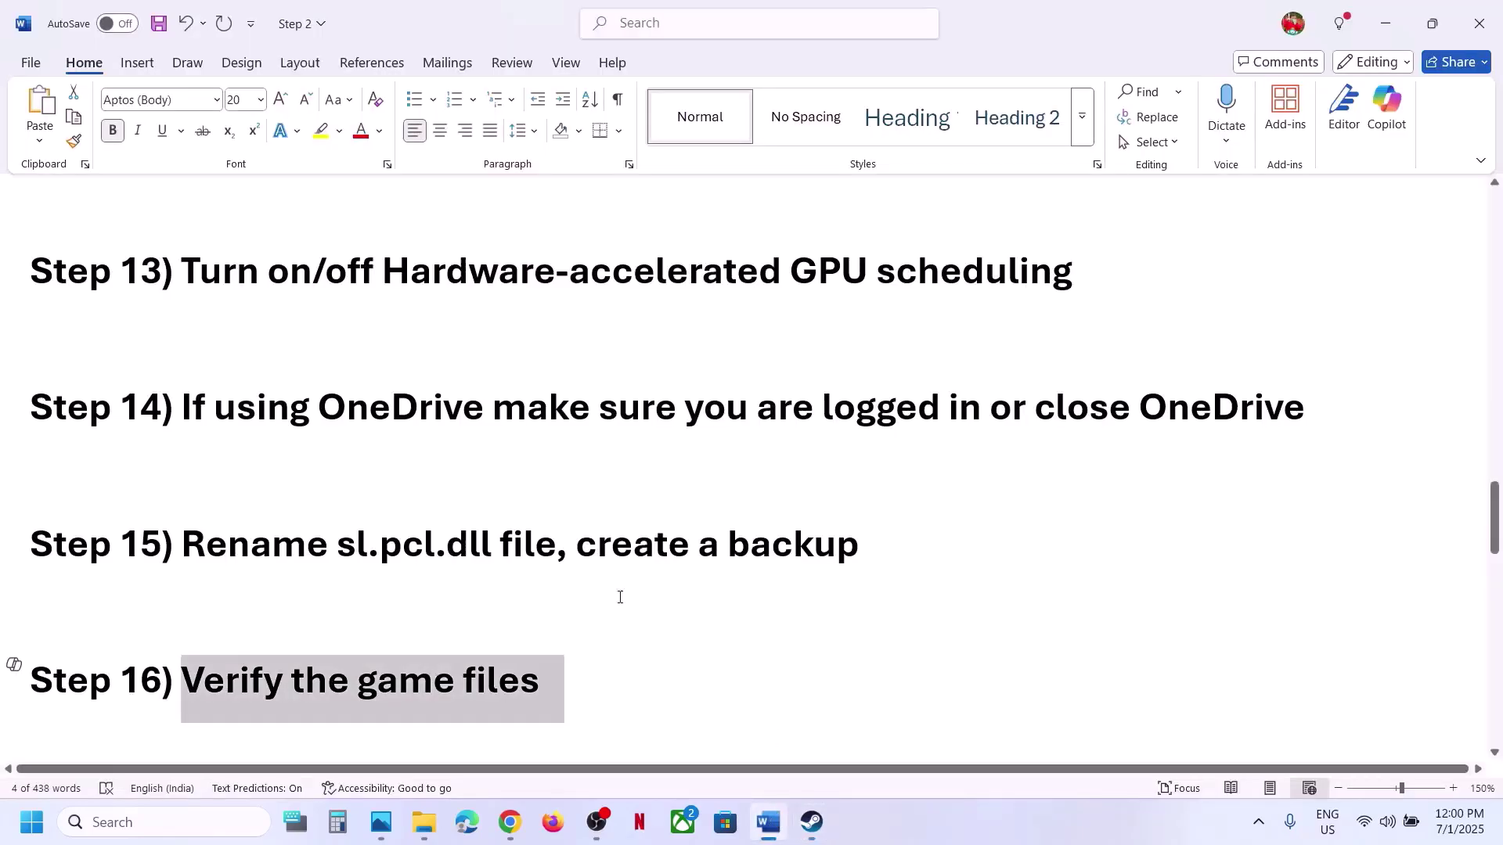
Read Step 17 in the Word document and open the Power Options in Control Panel to examine the available power plans.
{"action": "scroll", "coordinate": [619, 597], "scroll_direction": "down", "scroll_amount": 2}
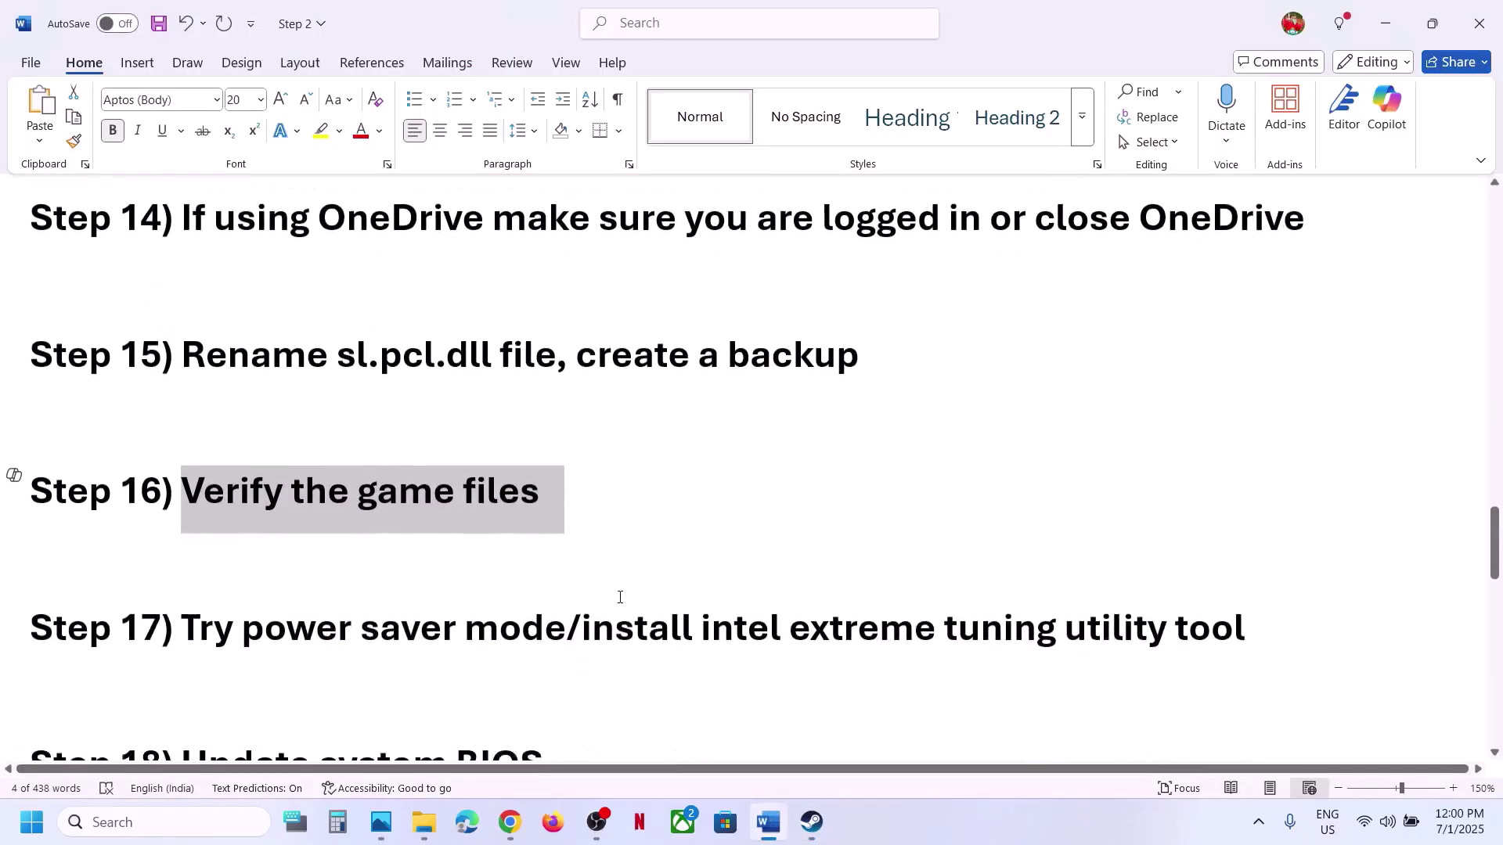
{"action": "left_click_drag", "start_coordinate": [209, 651], "coordinate": [552, 653]}
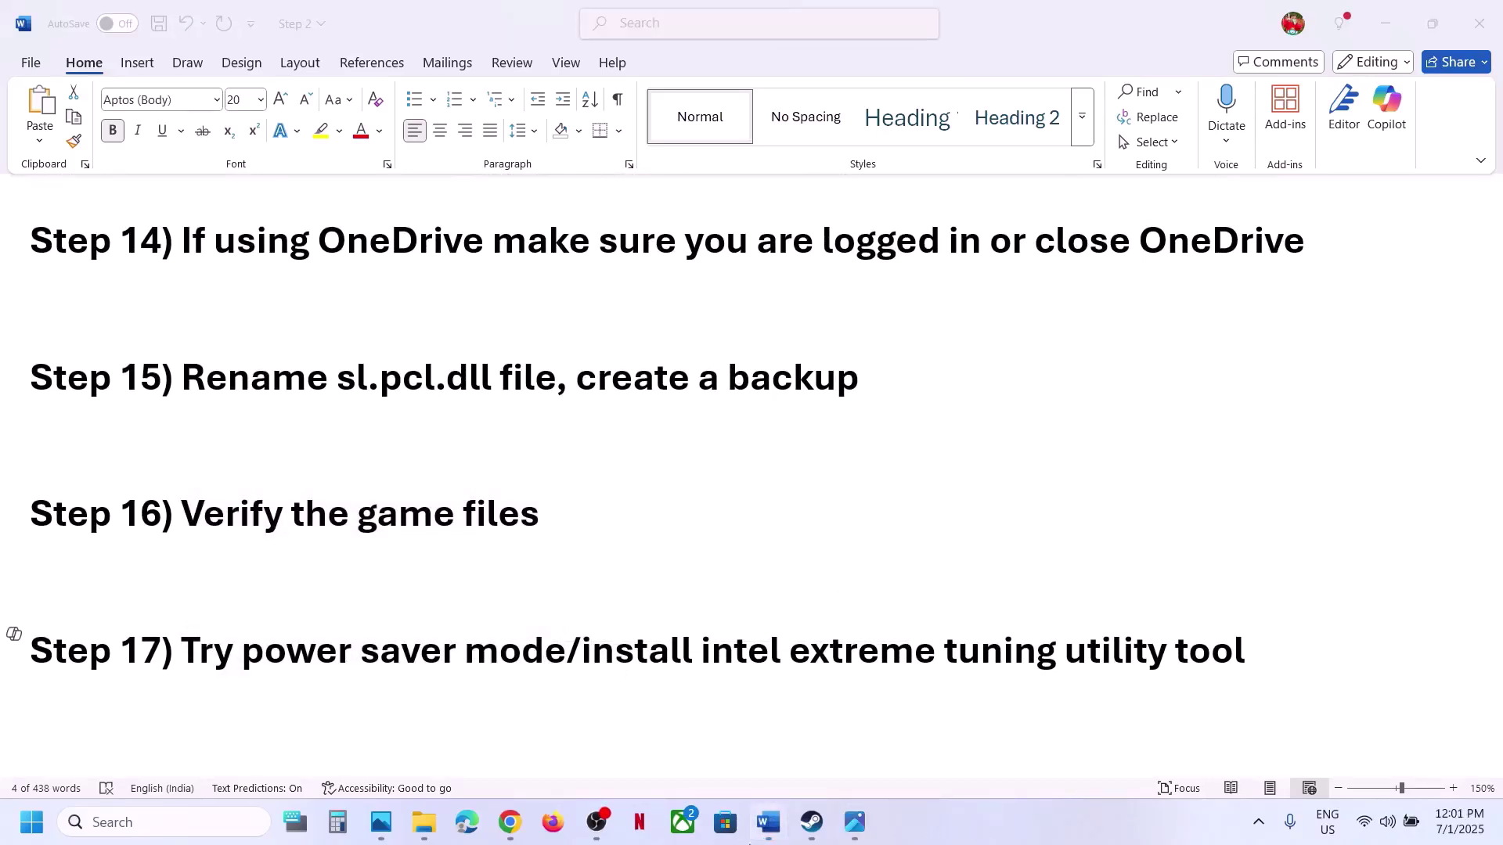
{"action": "left_click", "coordinate": [147, 822]}
{"action": "type", "text": "control"}
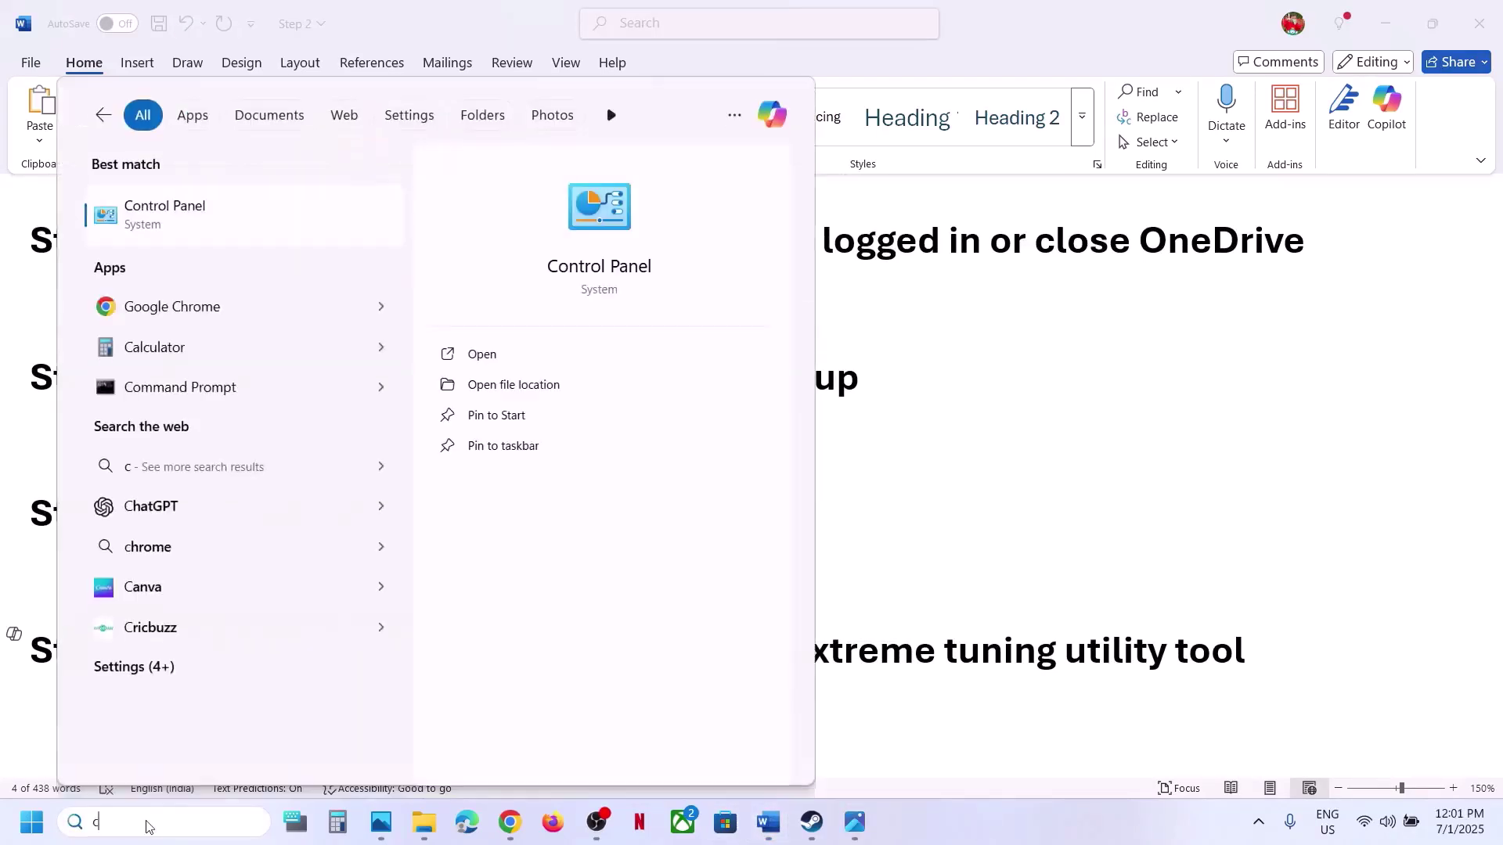
{"action": "key", "text": "Return"}
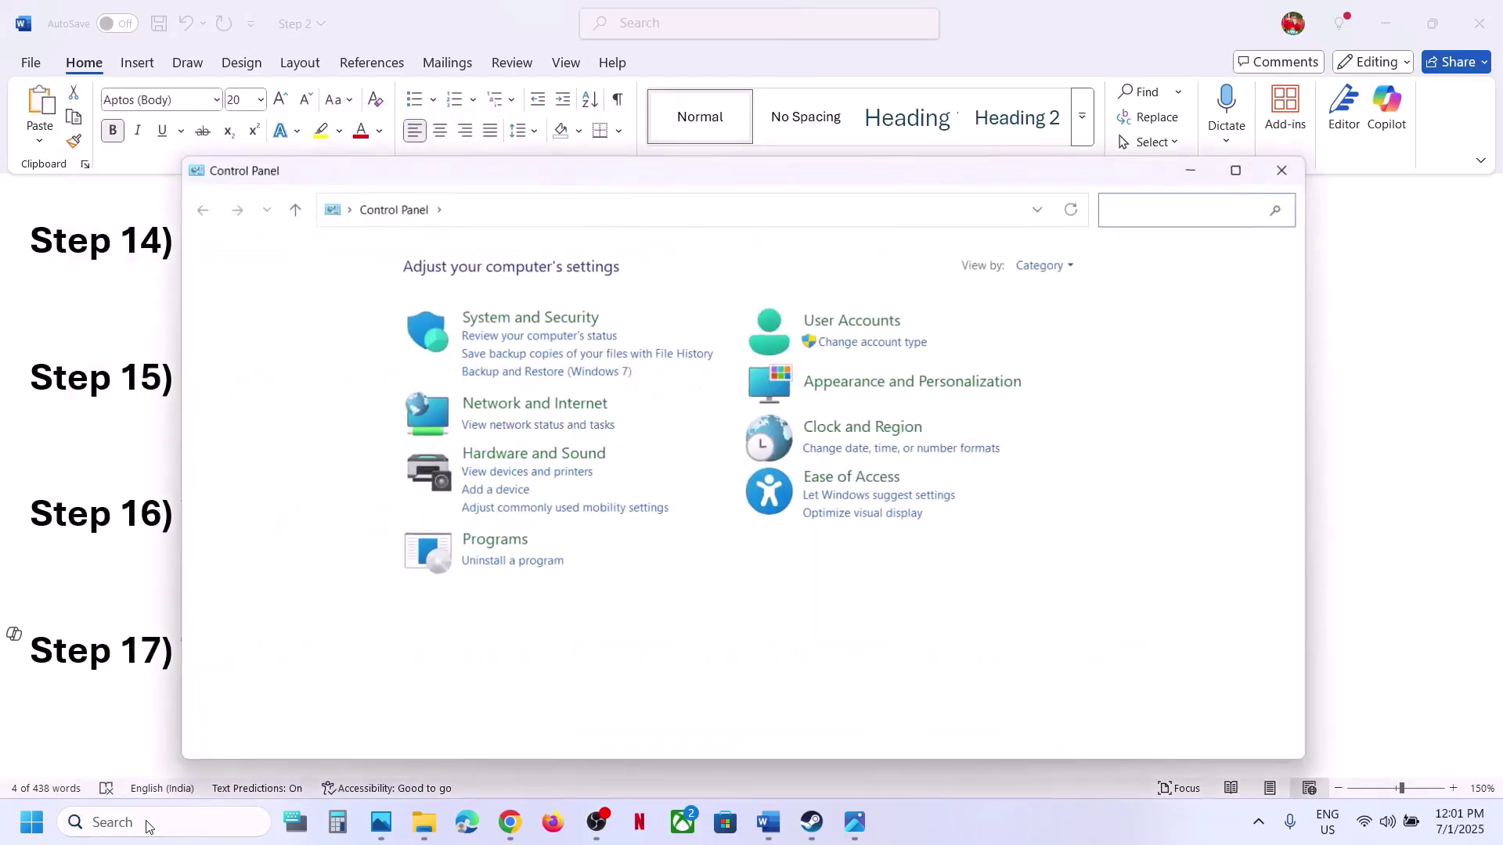
{"action": "left_click", "coordinate": [522, 461]}
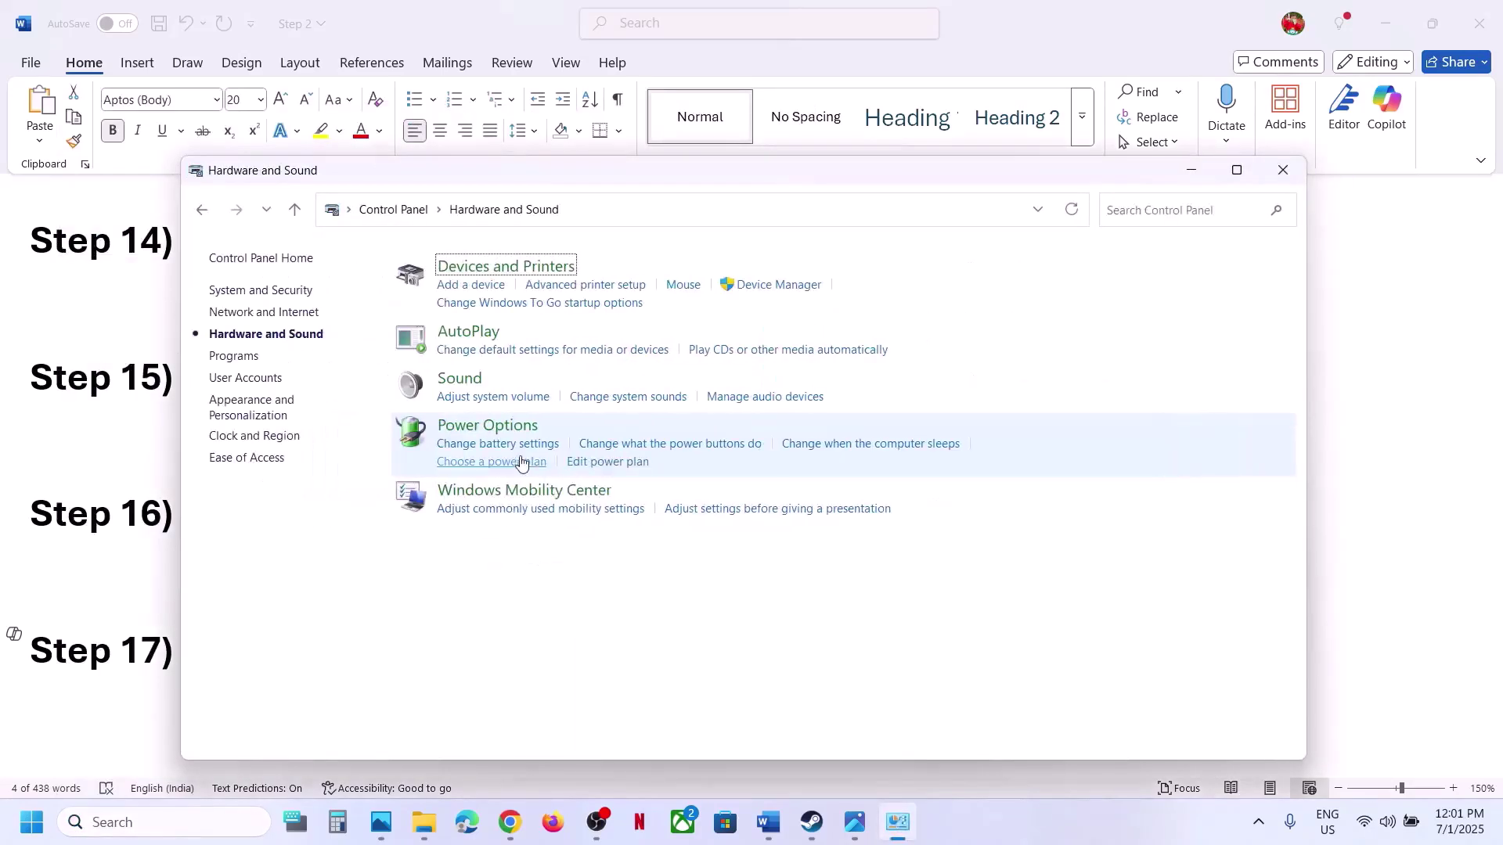
{"action": "left_click", "coordinate": [492, 429]}
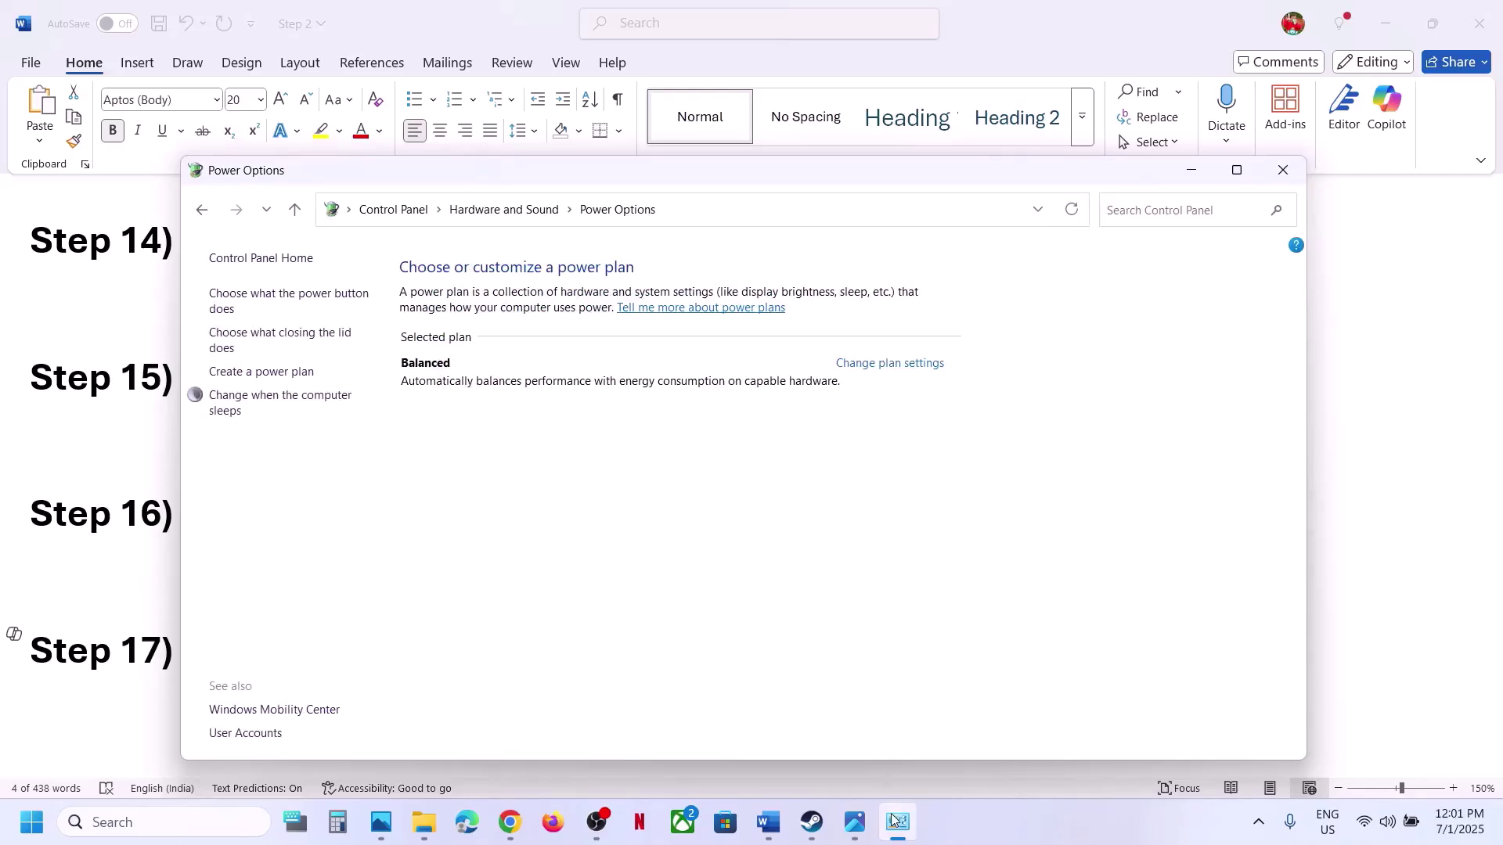
View the Power Saver picture and the Intel Extreme Tuning Utility picture showing the Performance Core Ratio at 55x, and close the image viewer.
{"action": "left_click", "coordinate": [855, 822]}
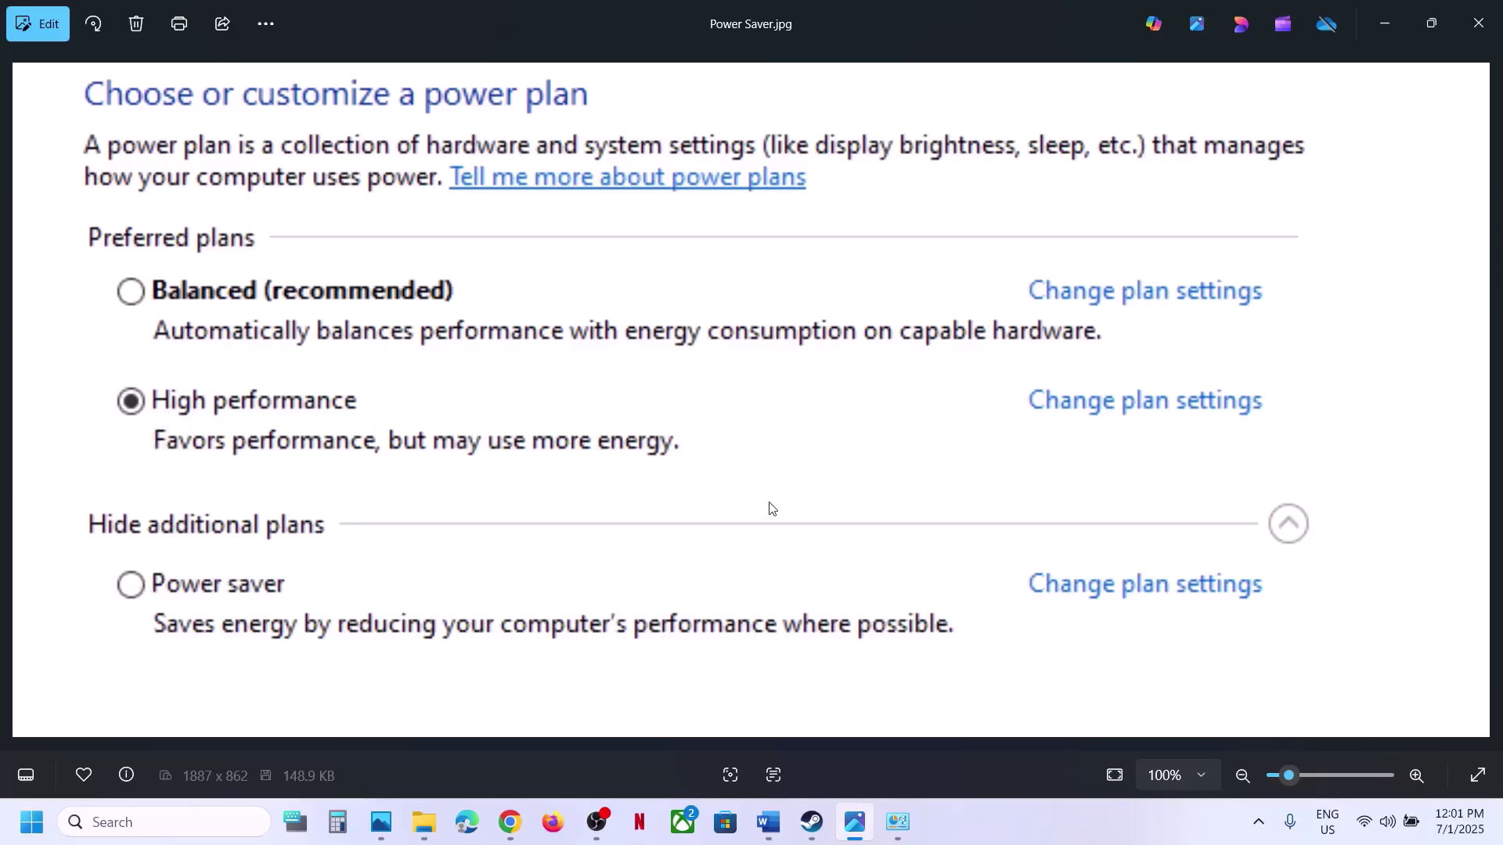
{"action": "key", "text": "Left"}
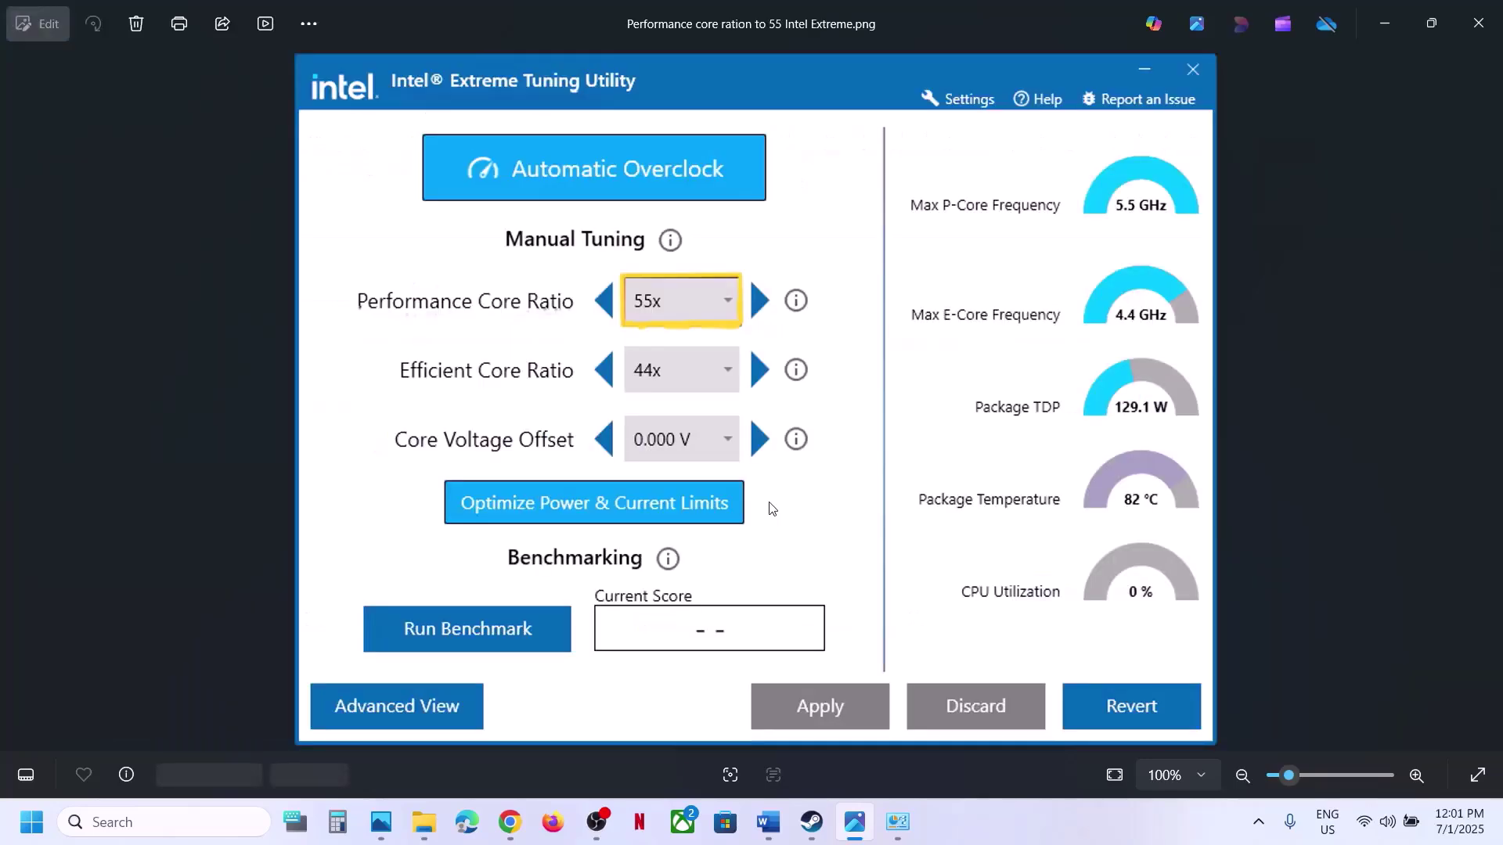
{"action": "scroll", "coordinate": [835, 255], "scroll_direction": "up", "scroll_amount": 5}
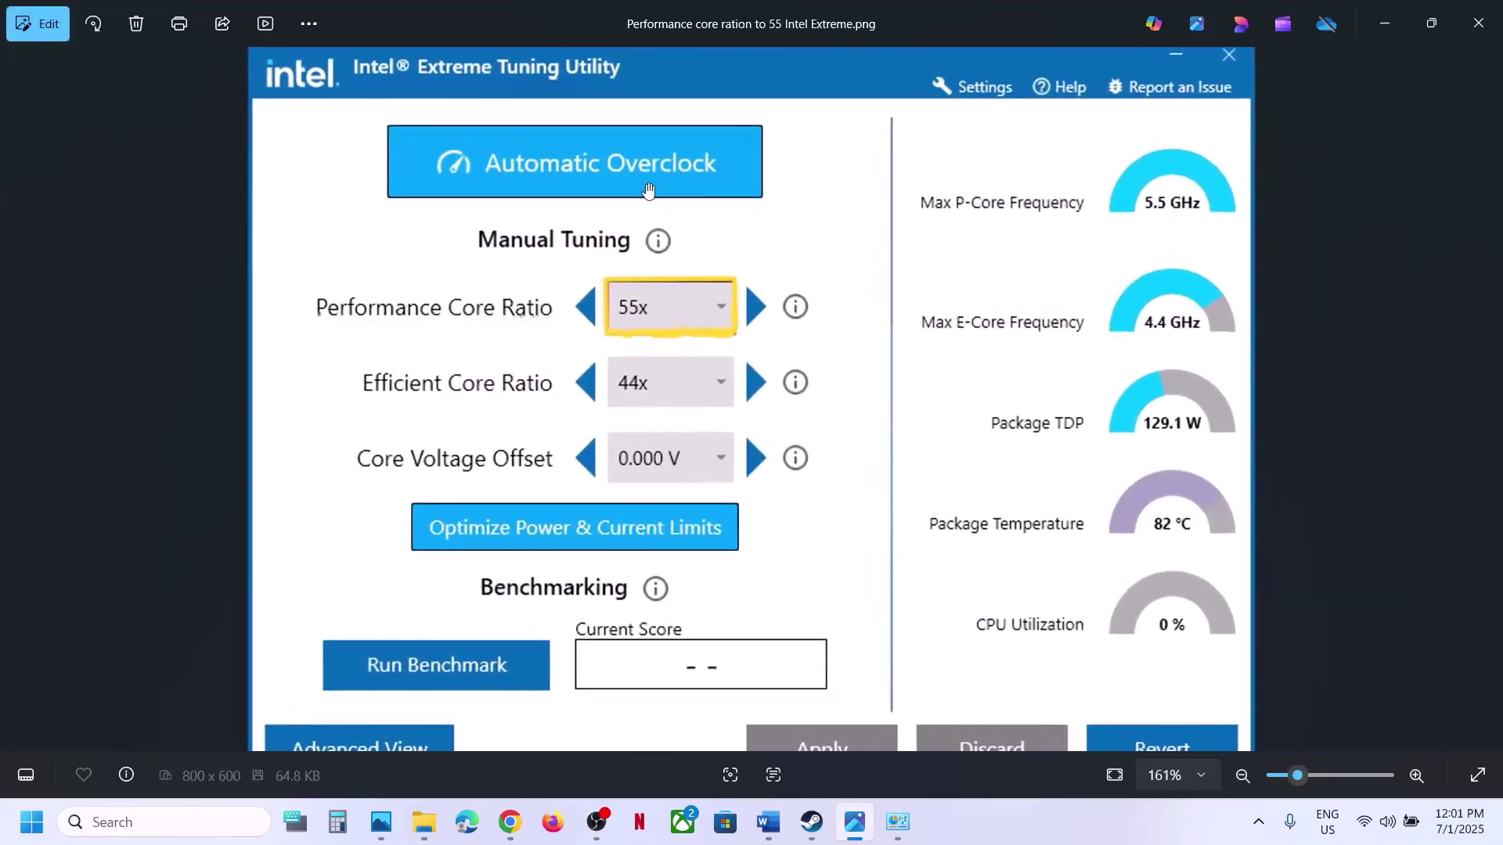
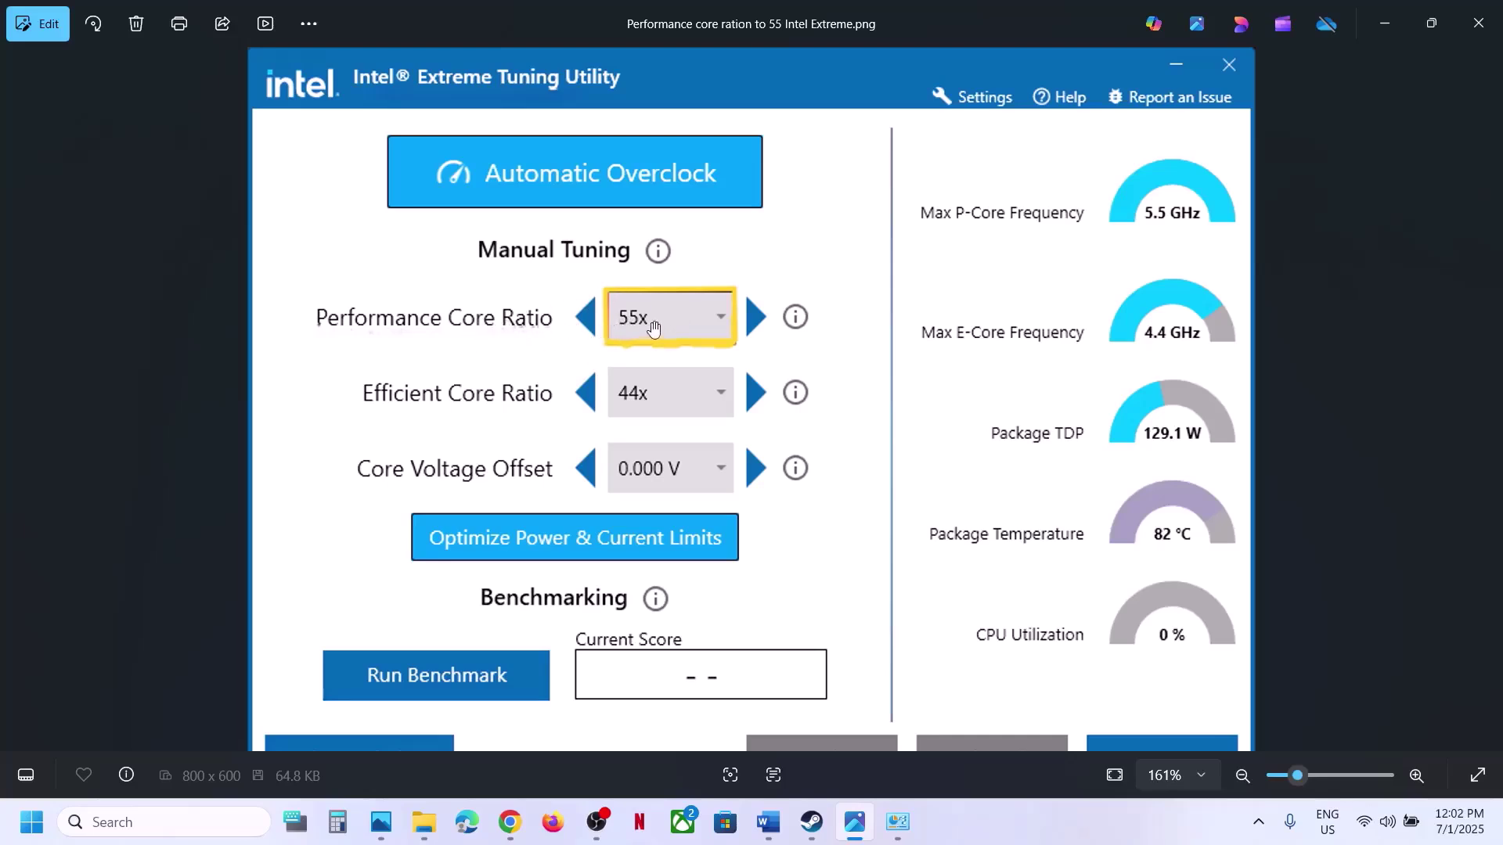
{"action": "scroll", "coordinate": [654, 328], "scroll_direction": "down", "scroll_amount": 2}
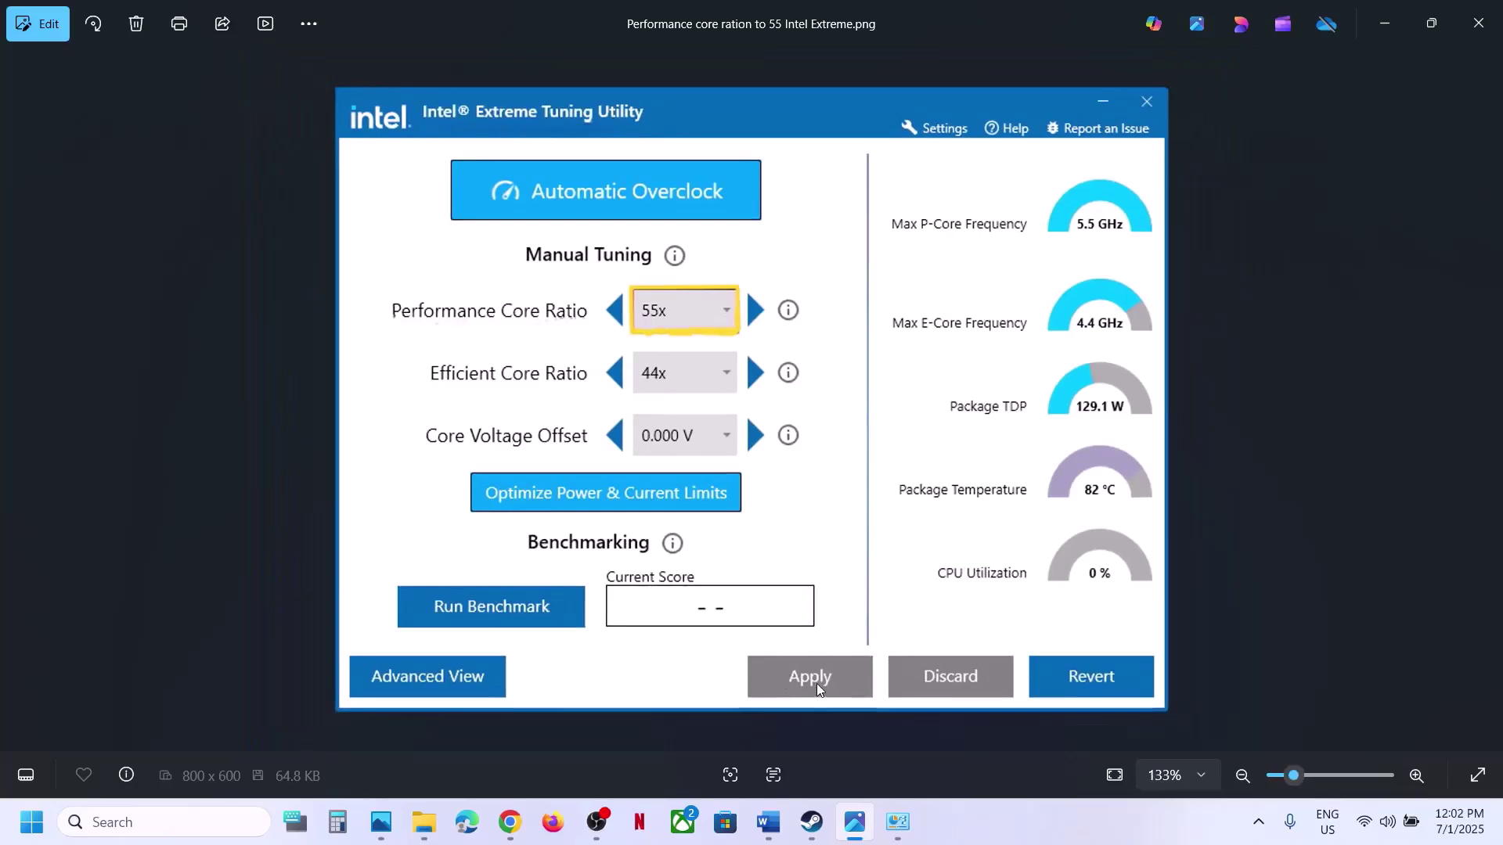
{"action": "left_click", "coordinate": [1480, 47]}
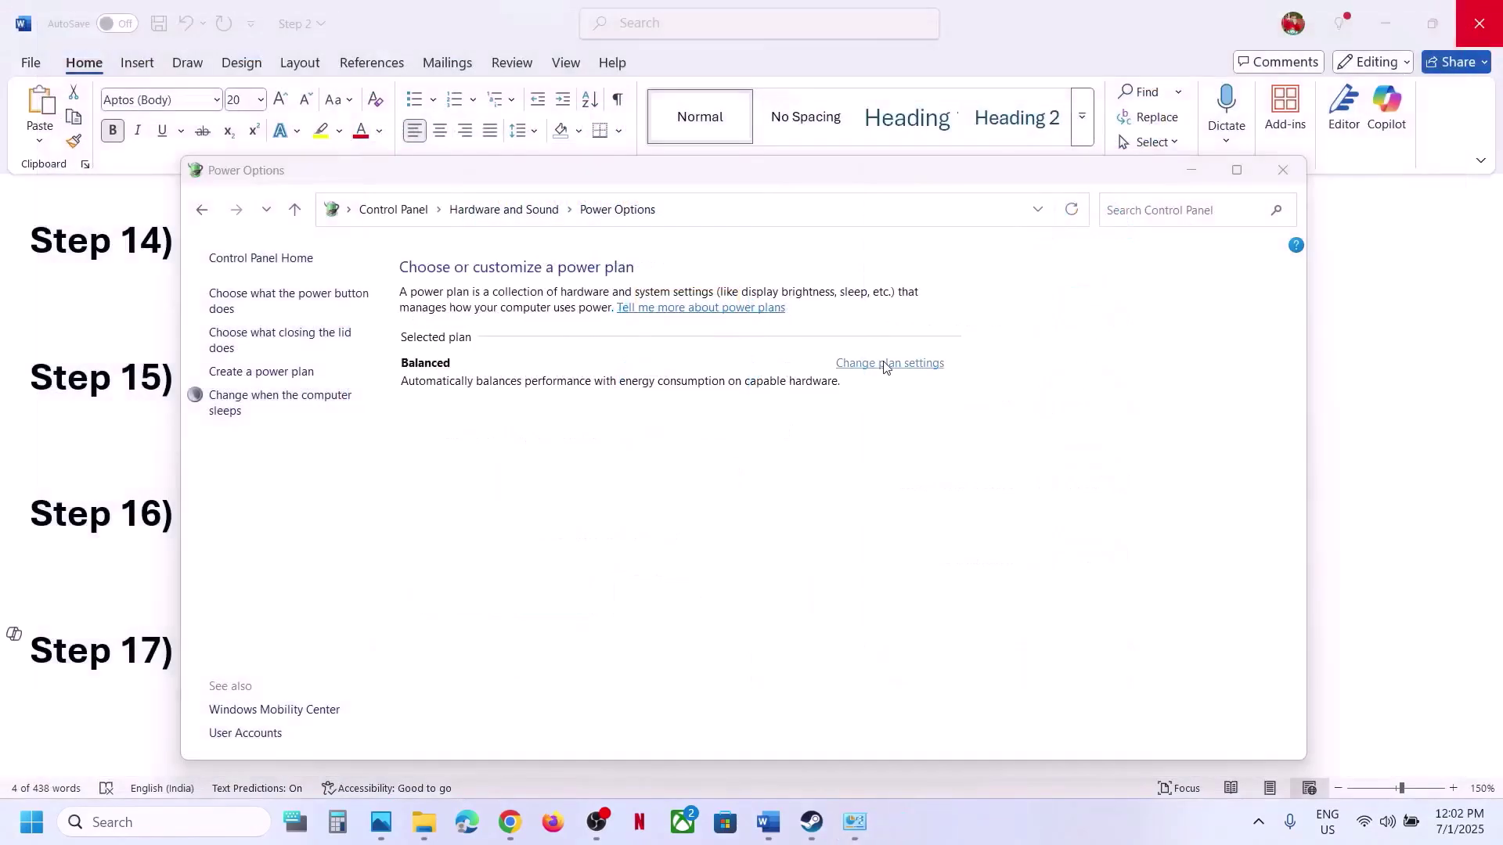
Return to the Word document, highlight "Try power saver mode" in Step 17, and highlight "Update system BIOS" in Step 18.
{"action": "left_click", "coordinate": [811, 822]}
{"action": "left_click", "coordinate": [767, 822]}
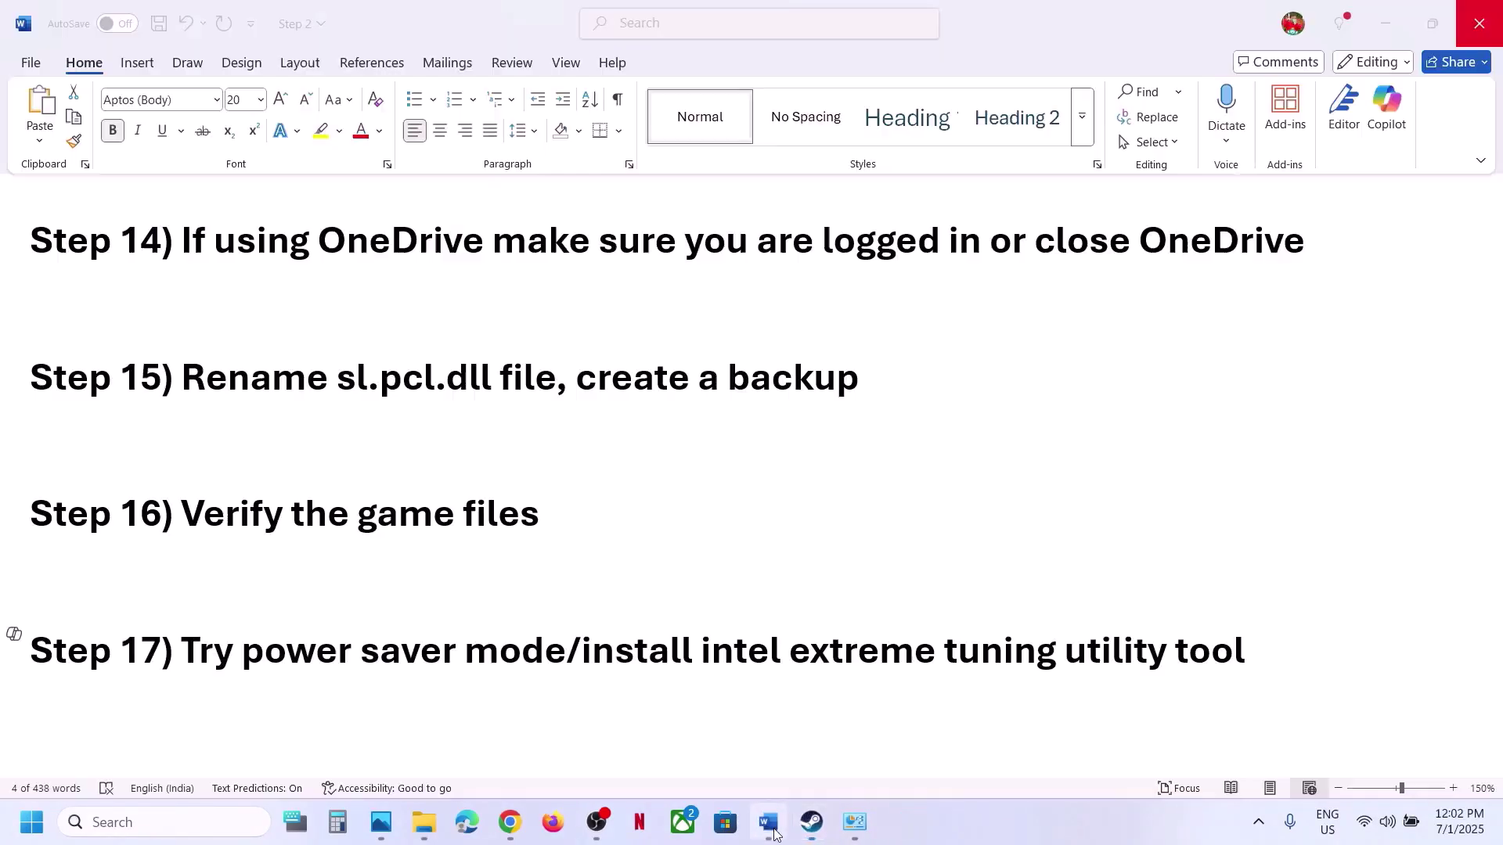
{"action": "left_click_drag", "start_coordinate": [182, 649], "coordinate": [565, 650]}
{"action": "scroll", "coordinate": [560, 501], "scroll_direction": "down", "scroll_amount": 2}
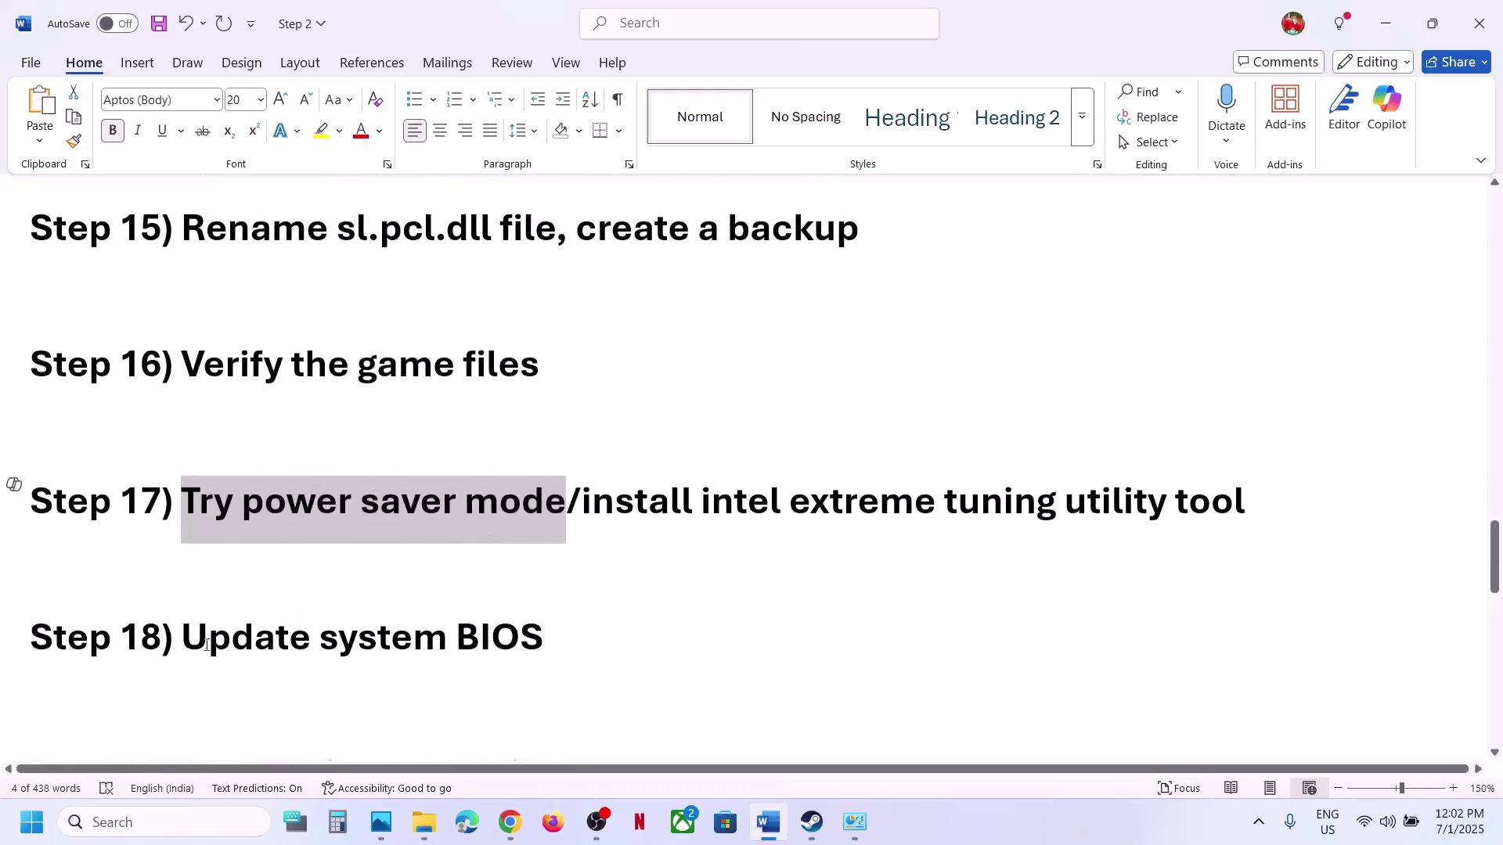
{"action": "left_click_drag", "start_coordinate": [196, 639], "coordinate": [565, 638]}
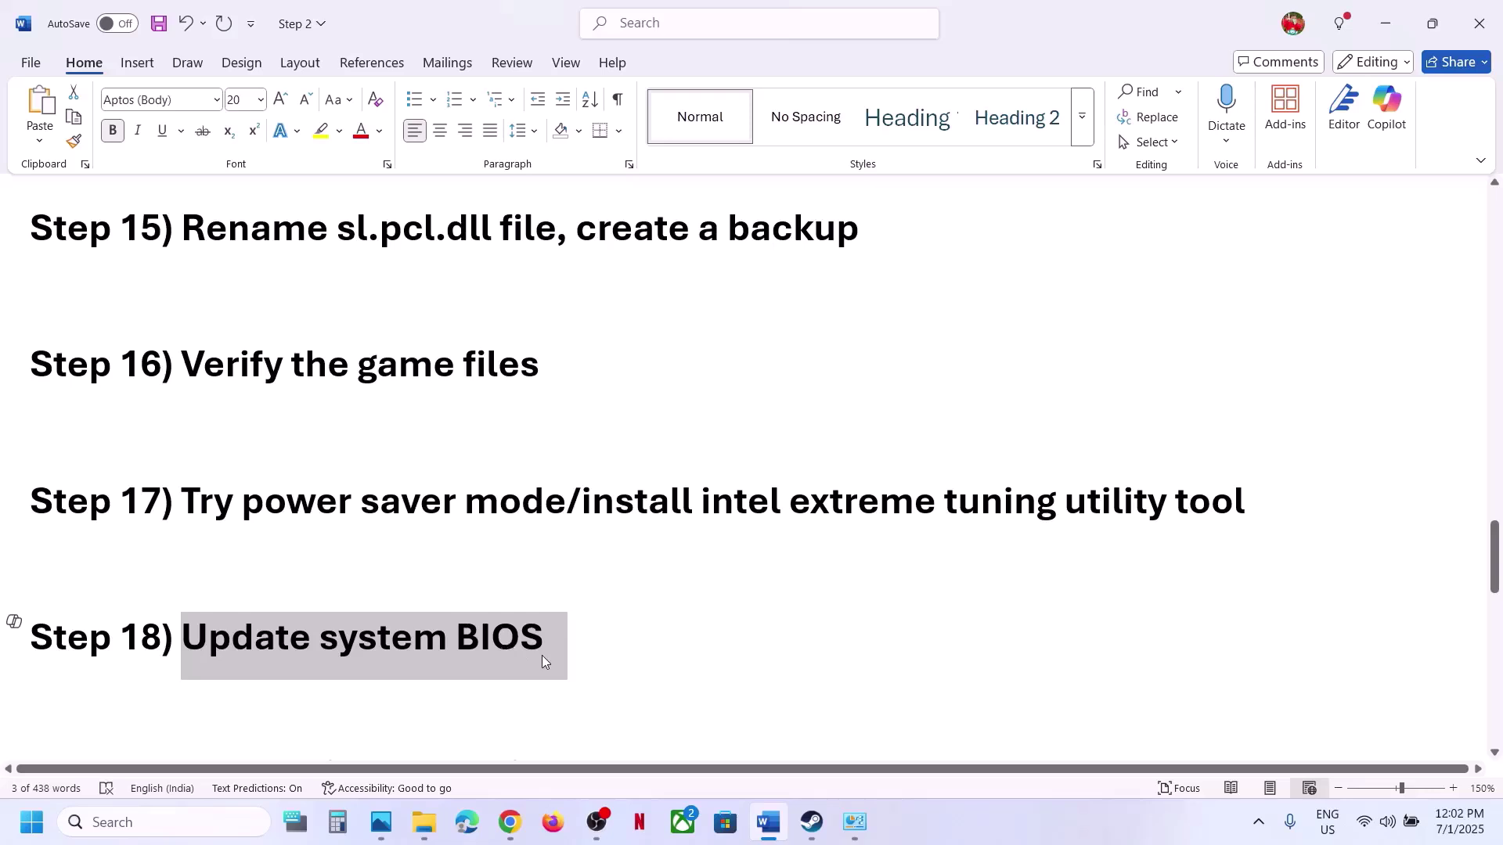
Check the laptop's battery charge in the Windows quick settings and close them.
{"action": "left_click", "coordinate": [1407, 842]}
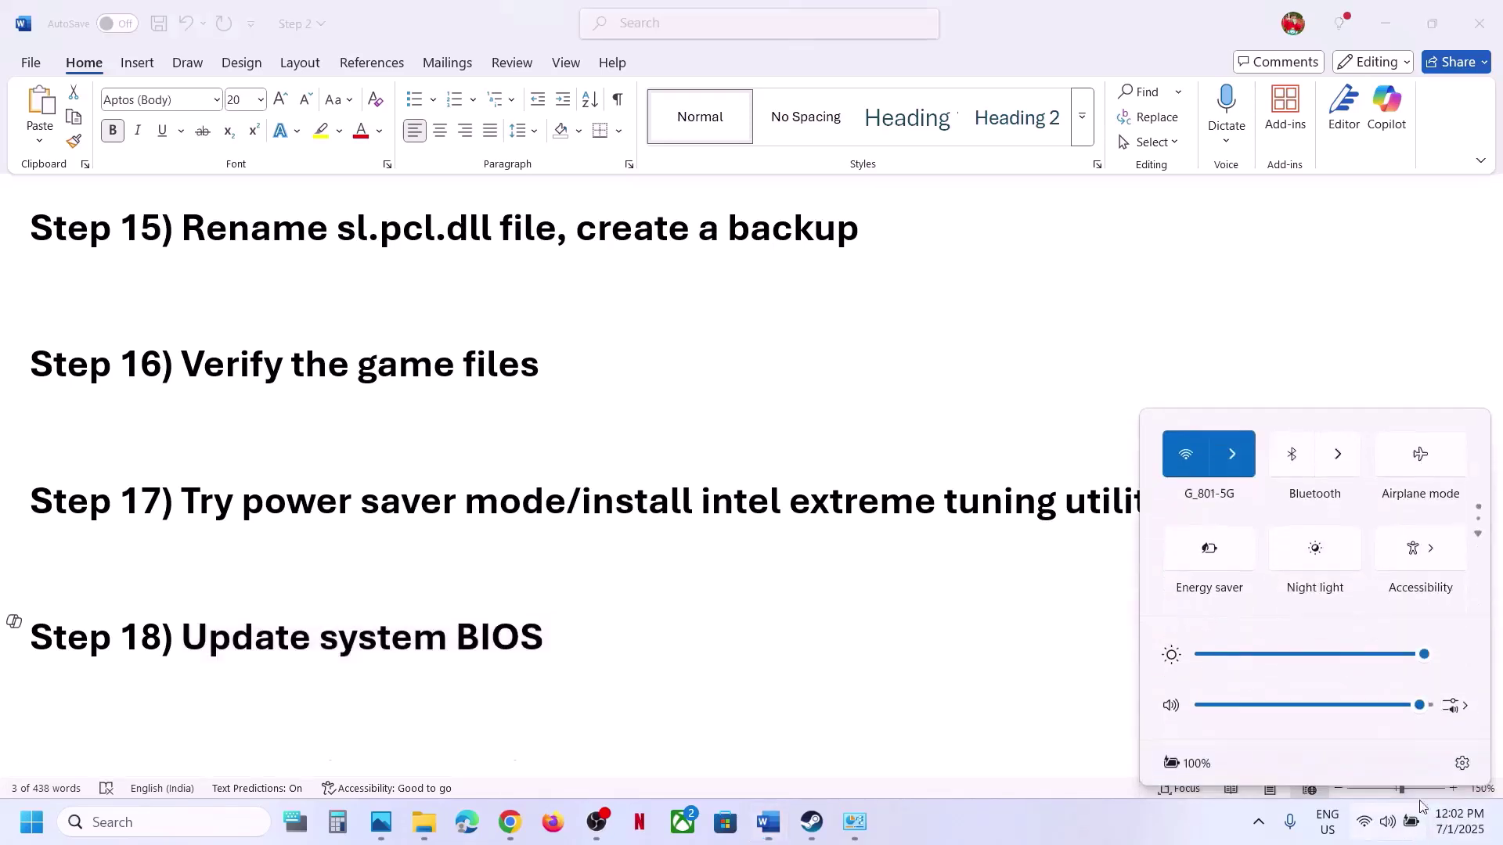
{"action": "mouse_move", "coordinate": [1188, 766]}
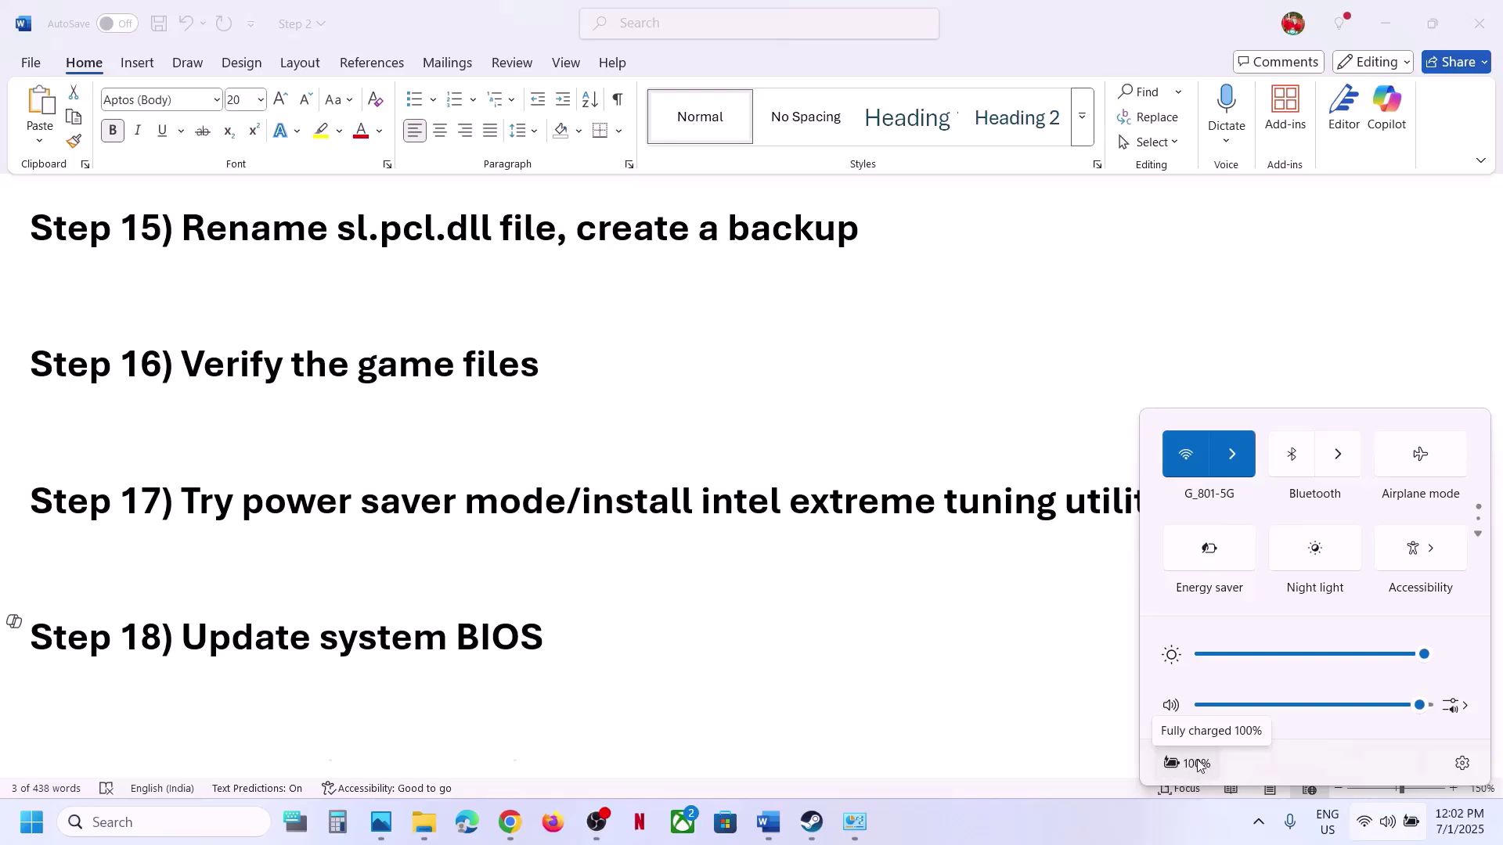
{"action": "left_click", "coordinate": [833, 695]}
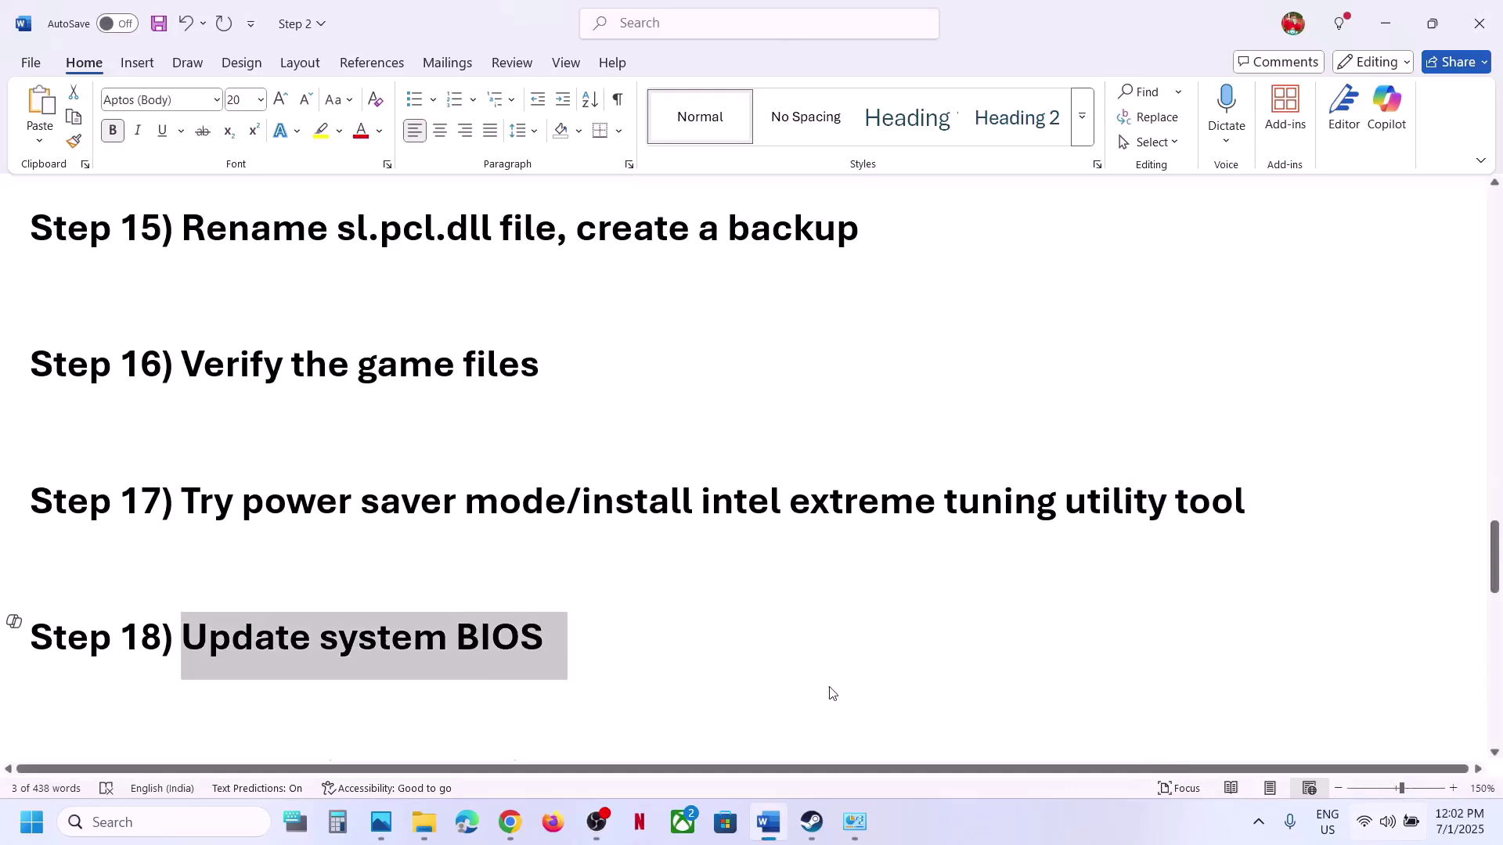
Return to the Word document and highlight the Visual C++ download link under Step 19.
{"action": "left_click", "coordinate": [812, 824]}
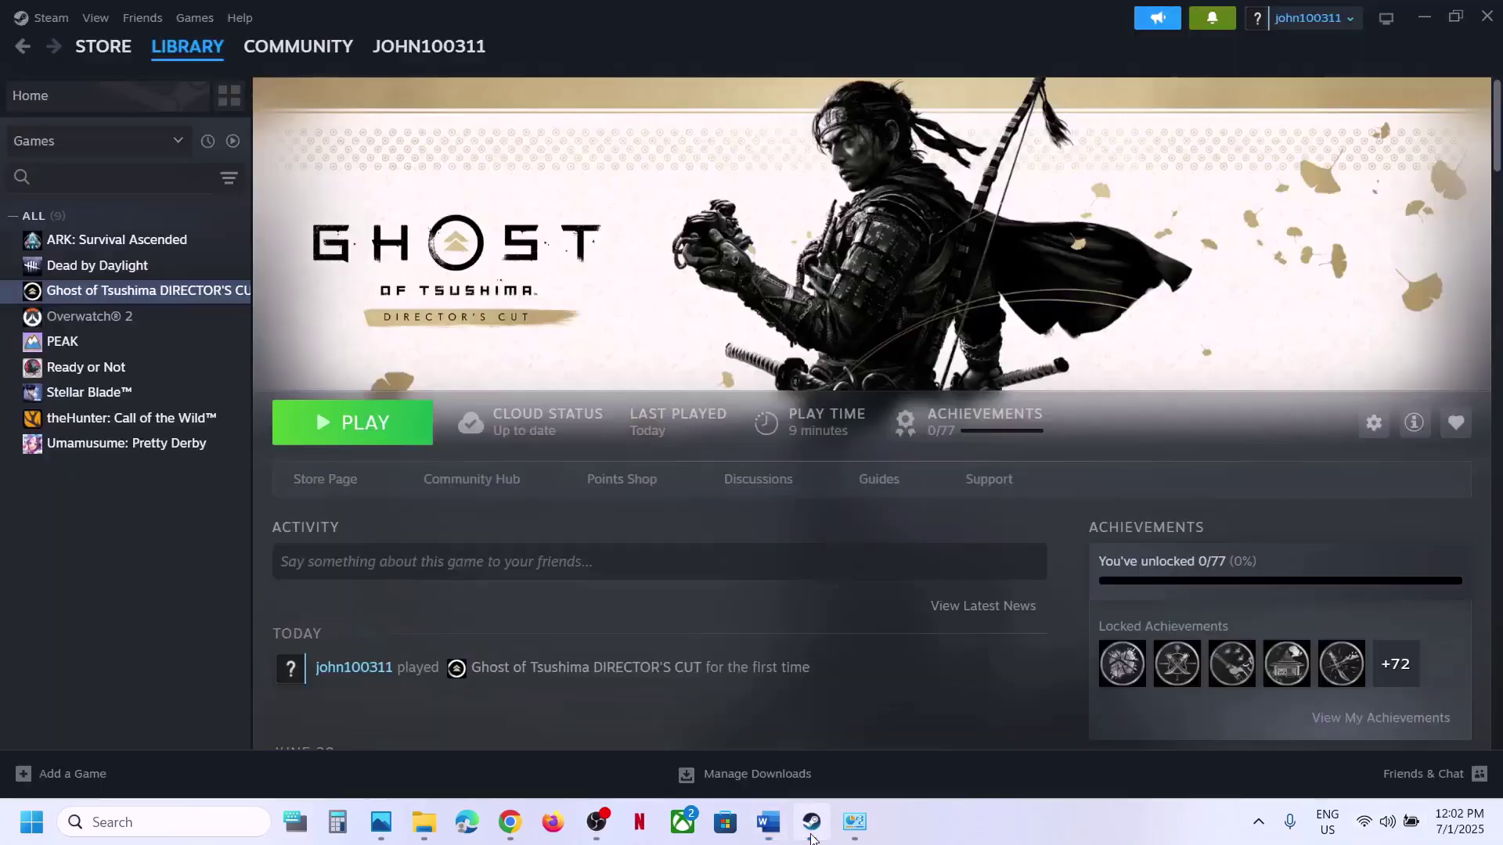
{"action": "left_click", "coordinate": [769, 822]}
{"action": "scroll", "coordinate": [624, 545], "scroll_direction": "down", "scroll_amount": 2}
{"action": "scroll", "coordinate": [624, 546], "scroll_direction": "down", "scroll_amount": 3}
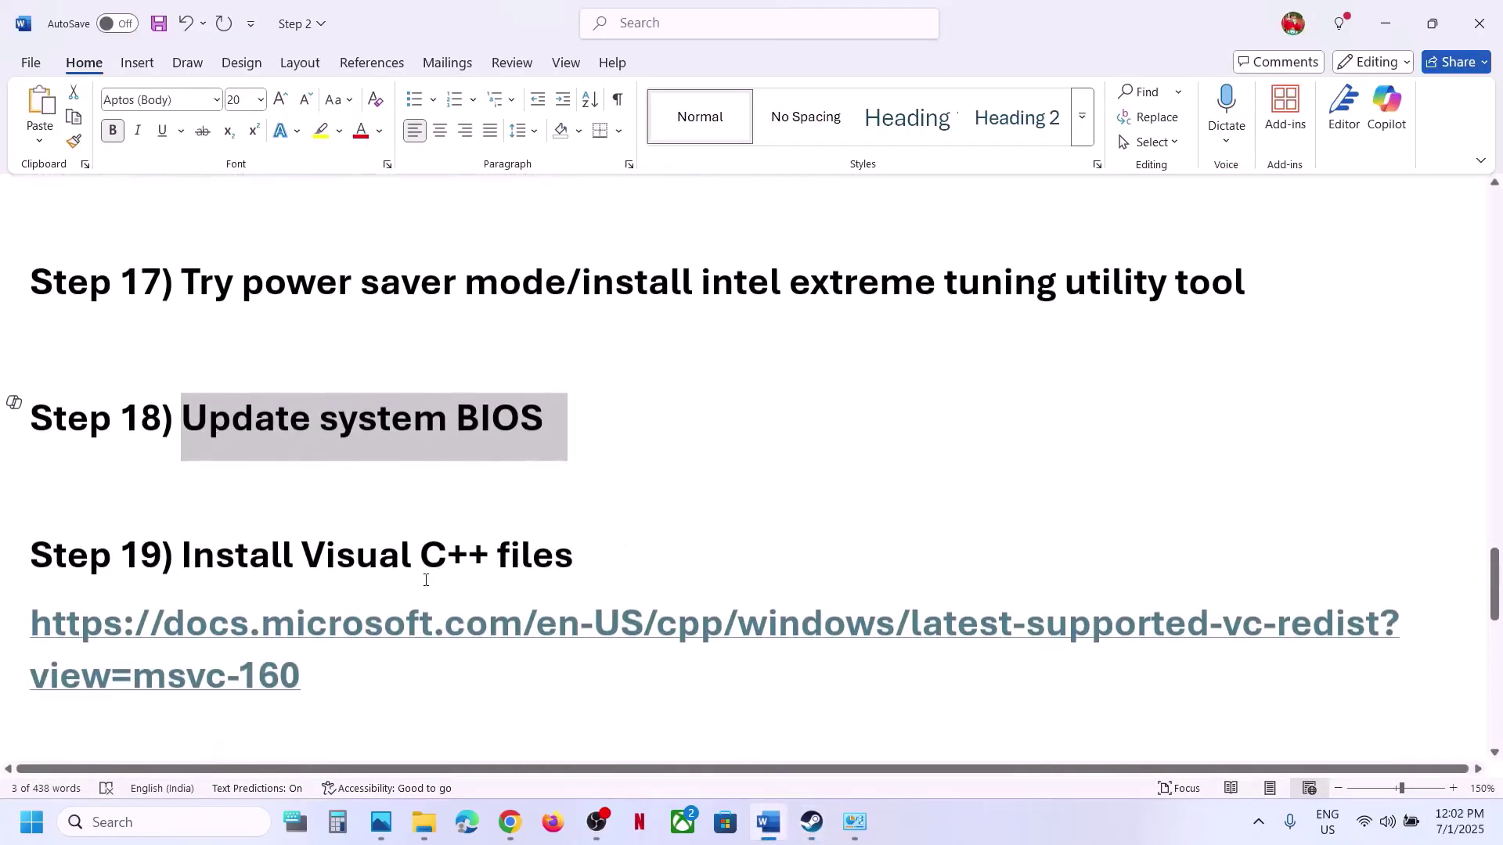
{"action": "left_click_drag", "start_coordinate": [326, 673], "coordinate": [115, 642]}
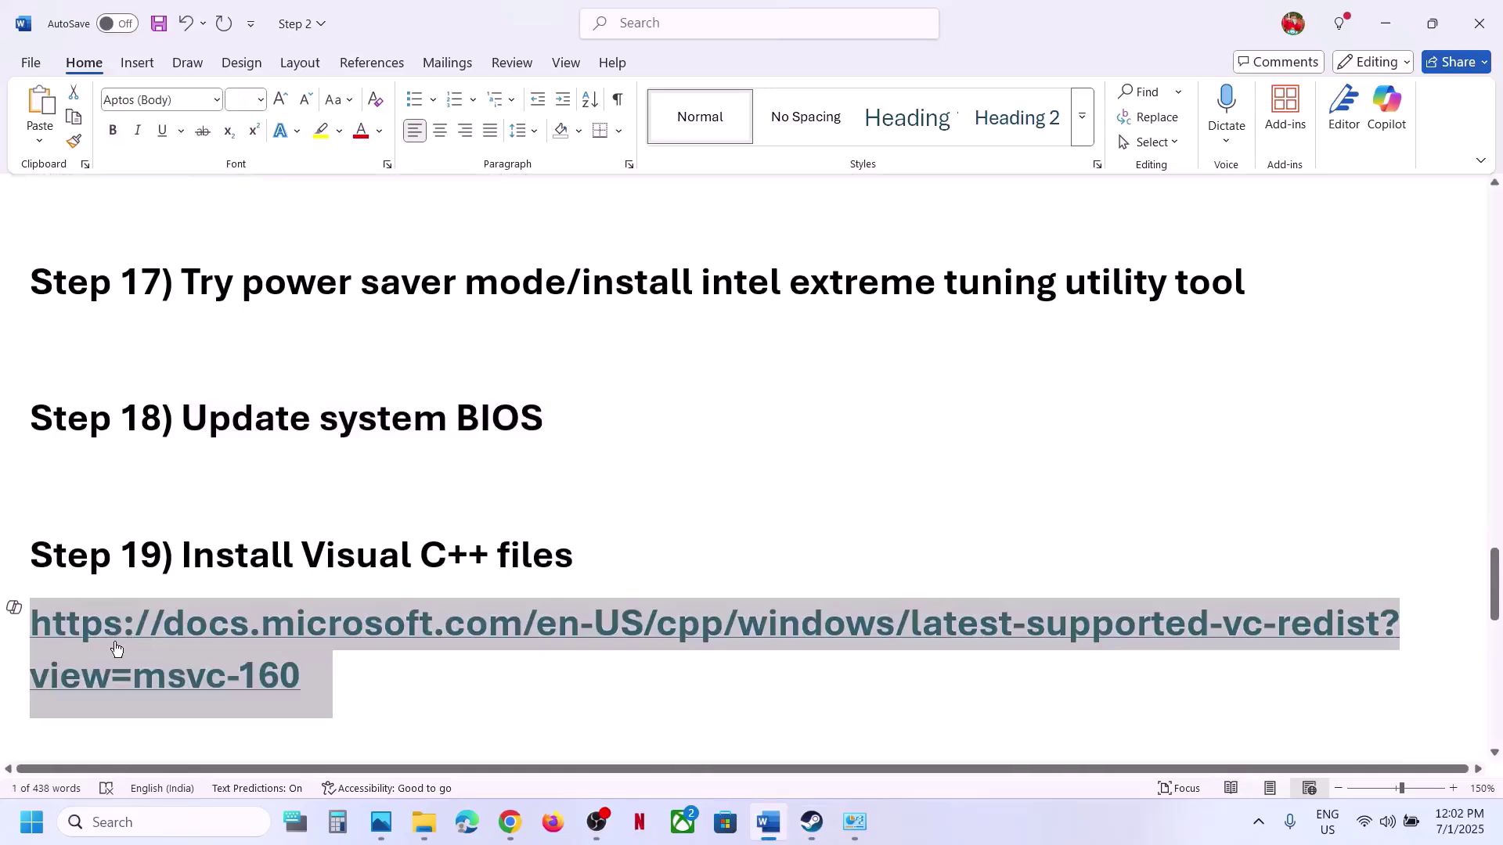
Switch to Chrome, load learn.microsoft.com/en-us/cpp/windows/latest-supported-vc-redist?view=msvc-160 in a new tab, and find the latest redistributable download table.
{"action": "left_click", "coordinate": [510, 822]}
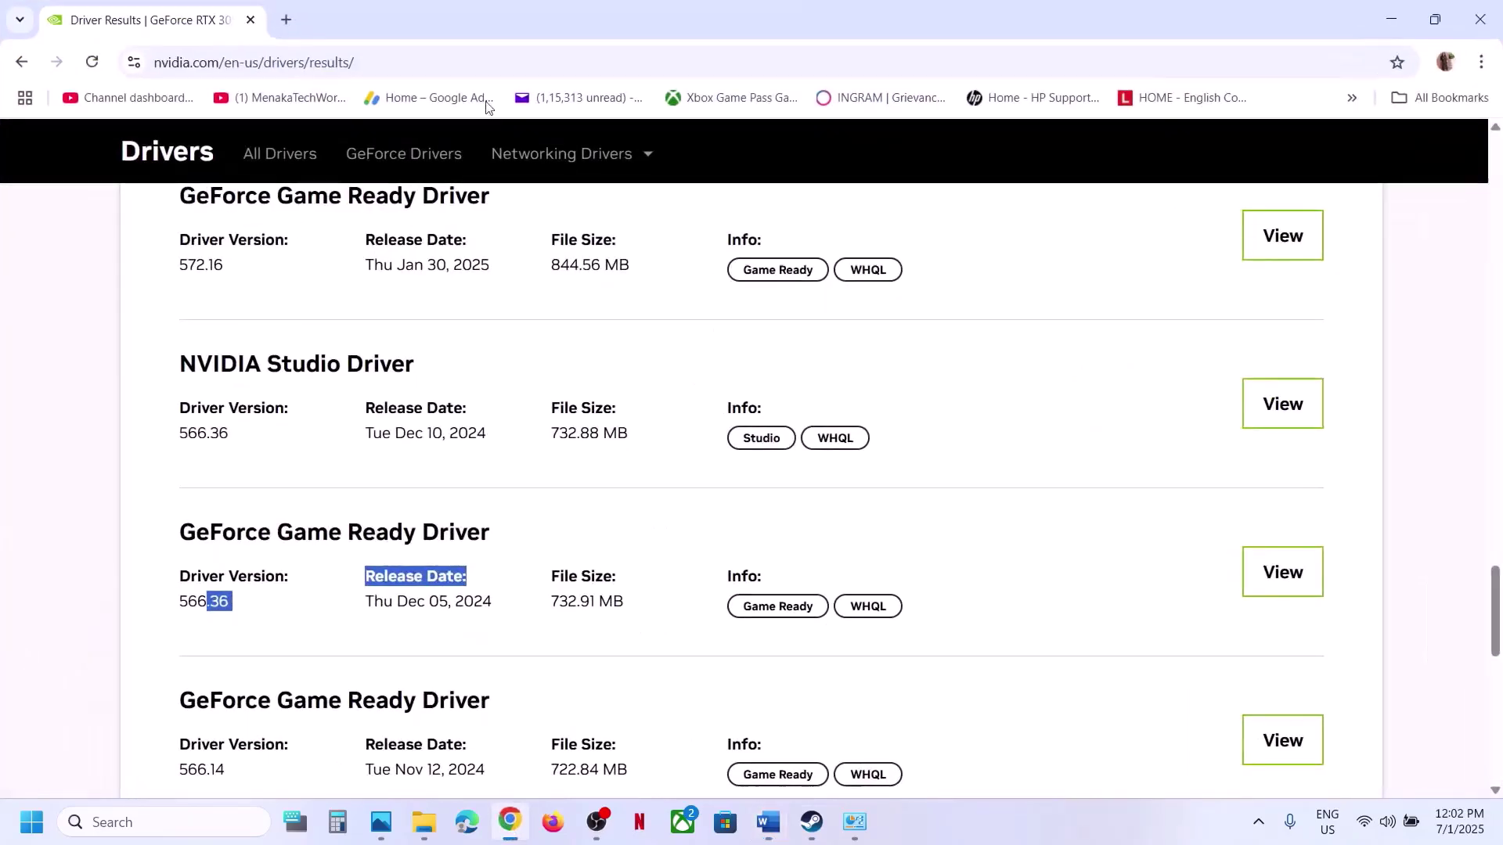
{"action": "left_click", "coordinate": [288, 20]}
{"action": "type", "text": "learn.microsoft.com/en-us/cpp/windows/latest-supported-vc-redist?view=msvc-160"}
{"action": "key", "text": "Return"}
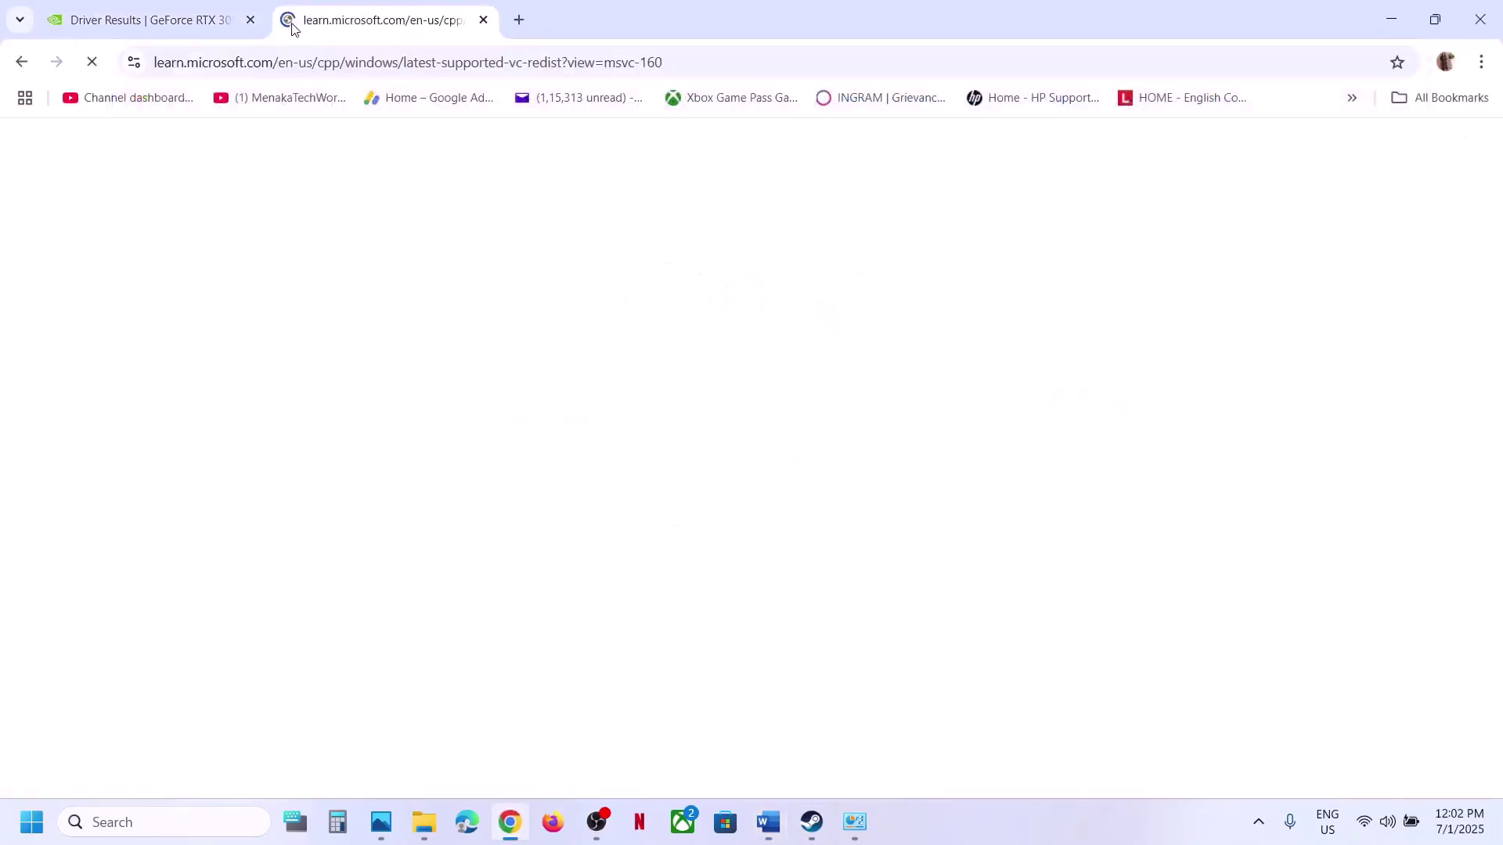
{"action": "scroll", "coordinate": [579, 333], "scroll_direction": "down", "scroll_amount": 10}
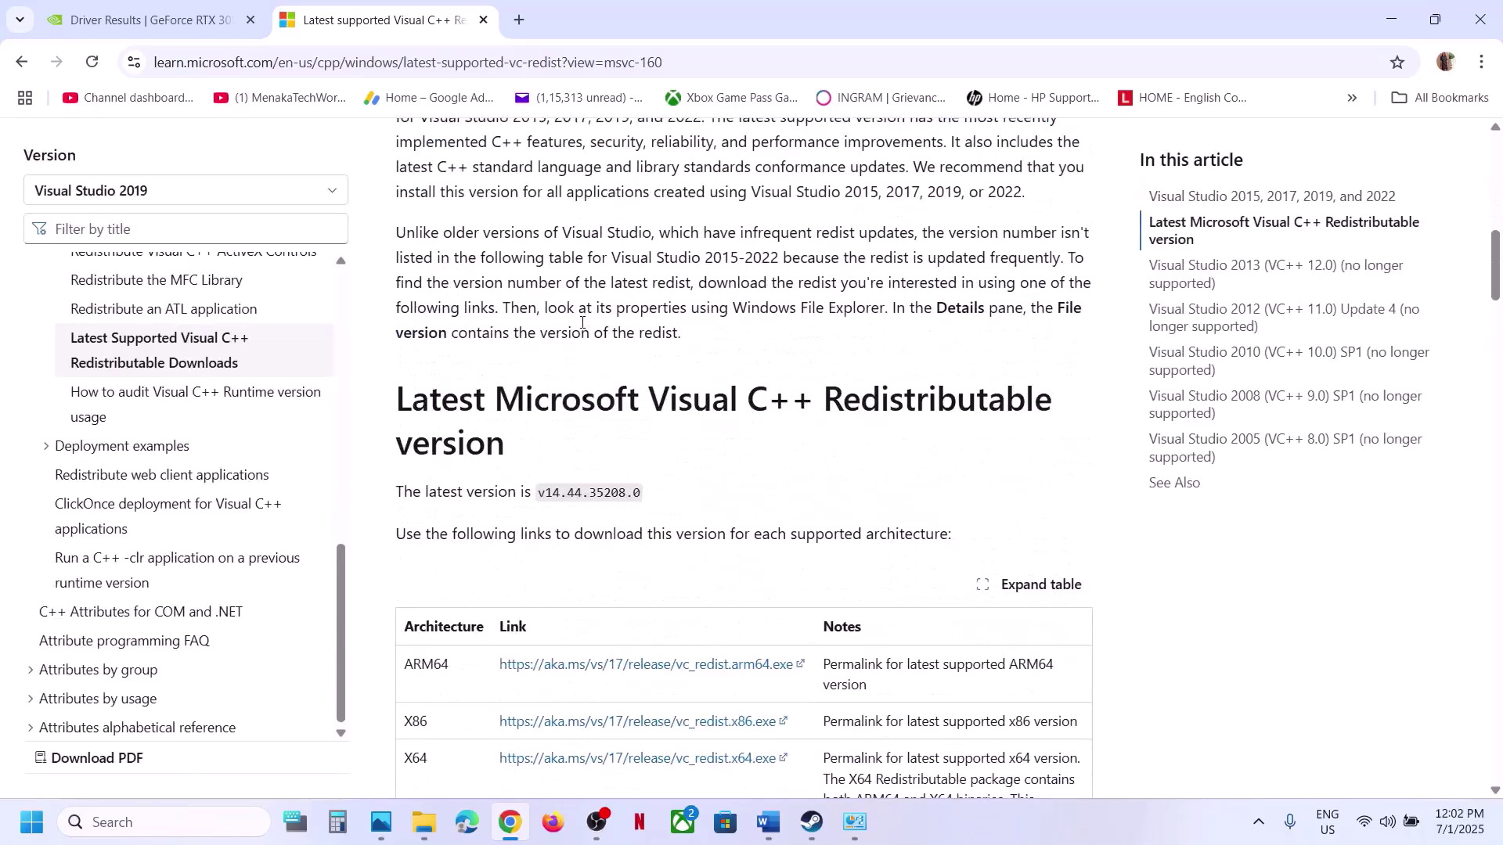
{"action": "scroll", "coordinate": [582, 327], "scroll_direction": "down", "scroll_amount": 3}
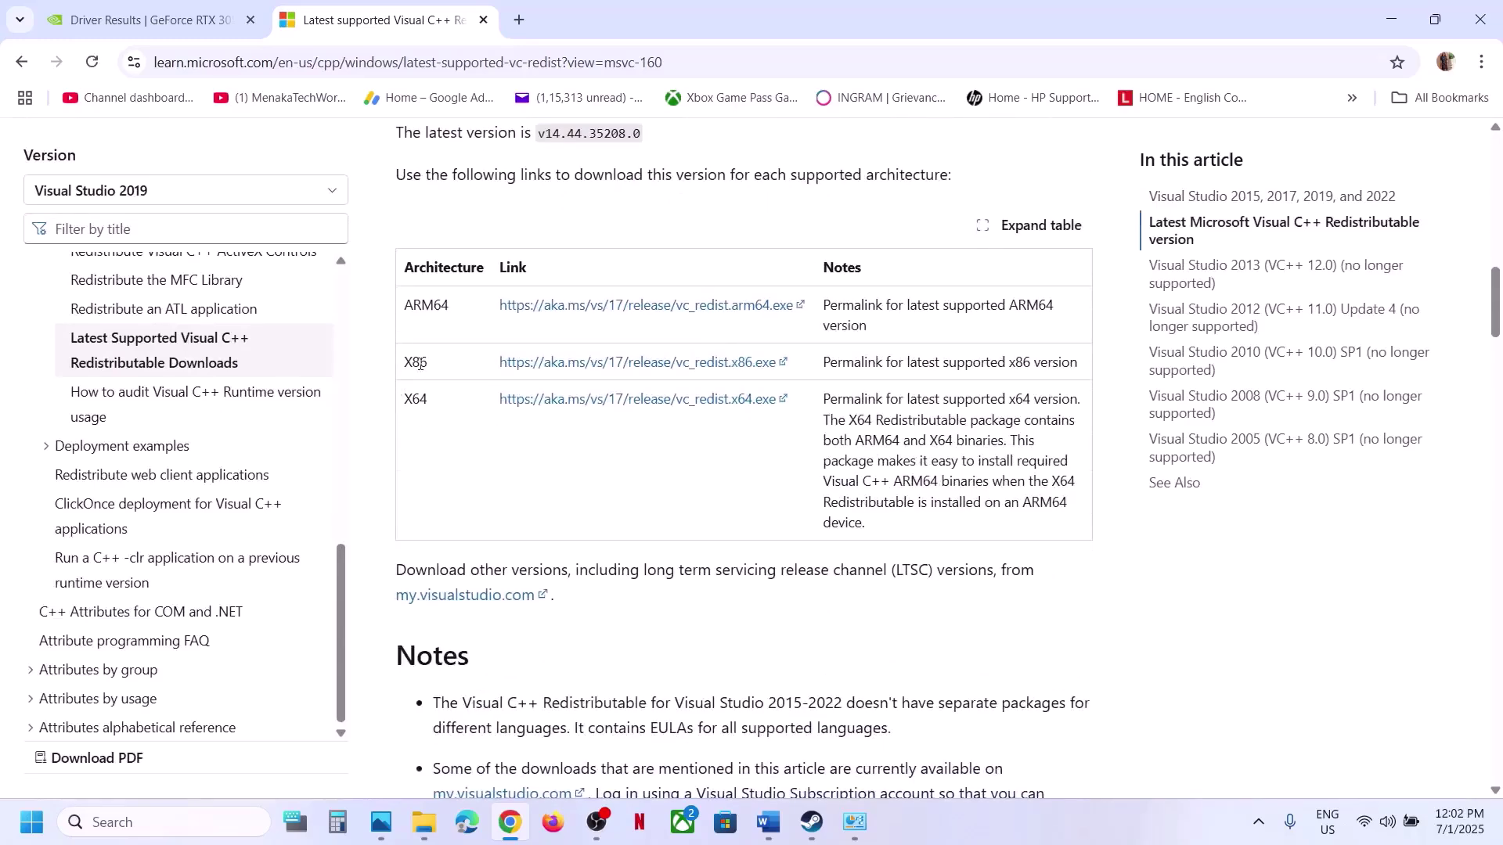
Download the X86 Visual C++ Redistributable, launch it, and start its repair with administrator permission.
{"action": "double_click", "coordinate": [420, 363]}
{"action": "double_click", "coordinate": [419, 395]}
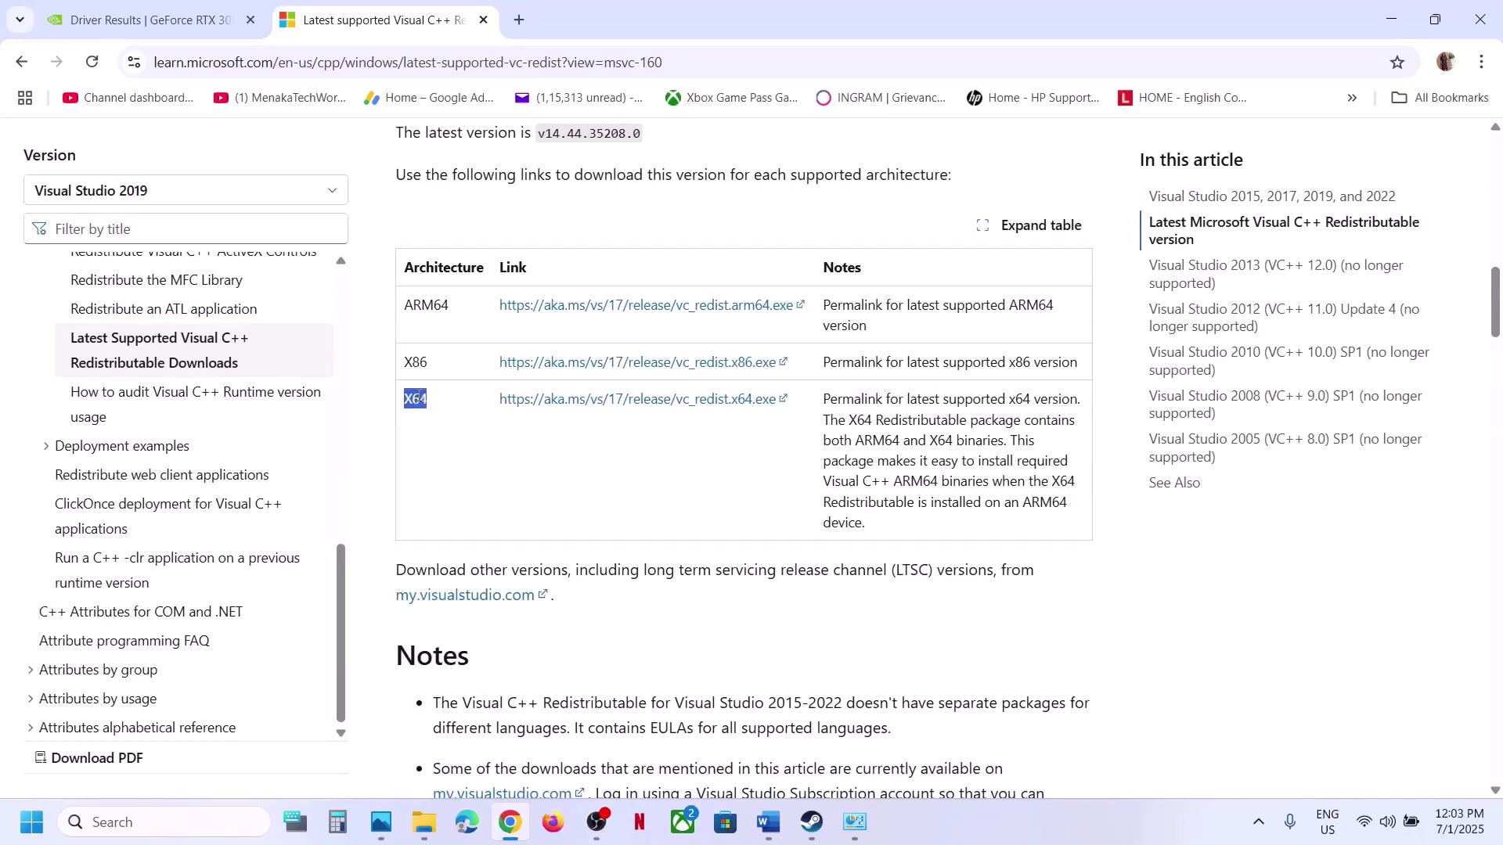
{"action": "double_click", "coordinate": [420, 362]}
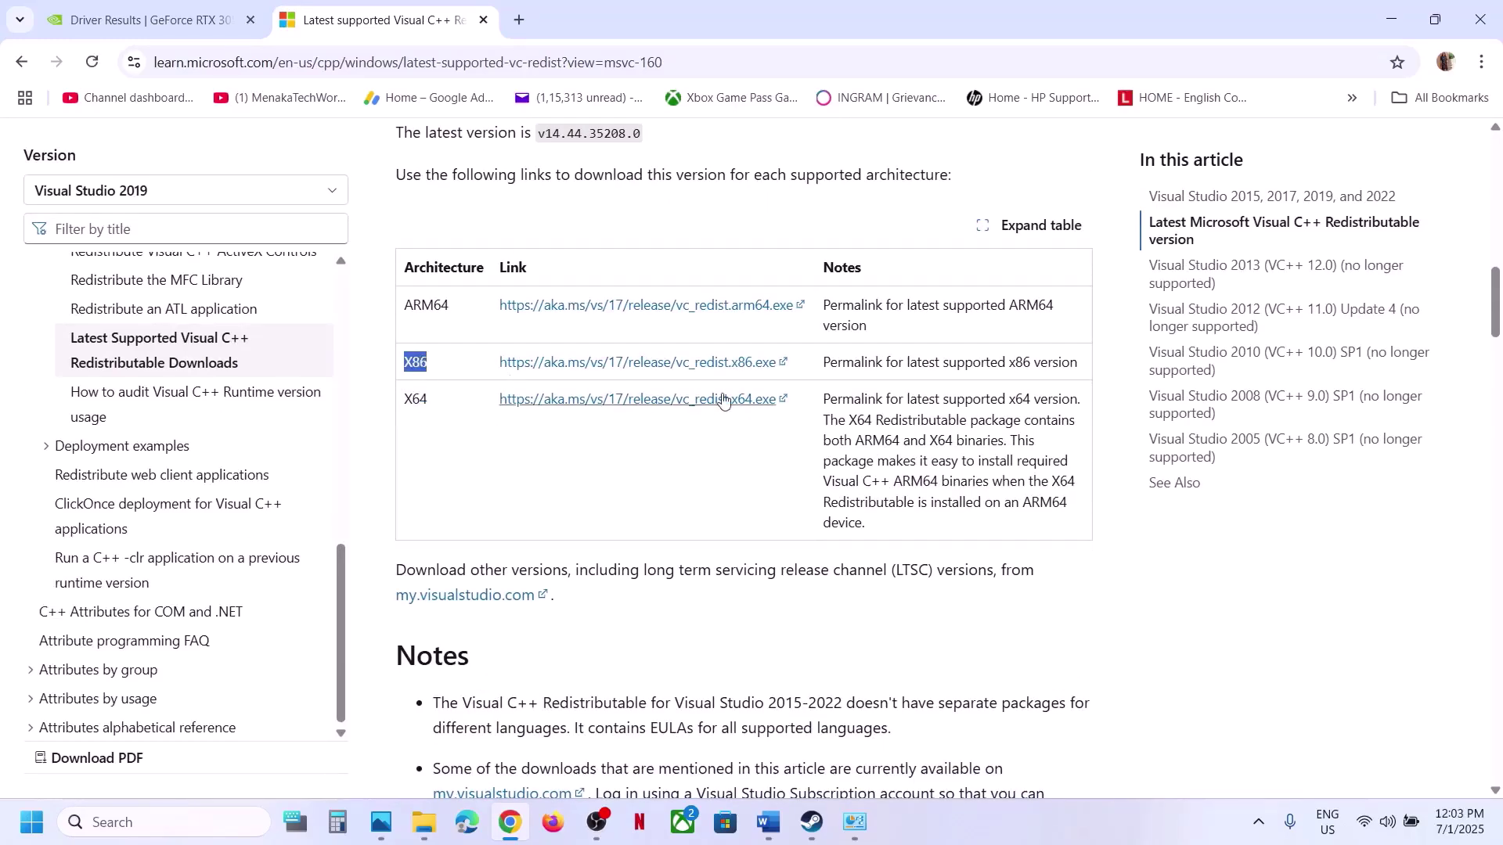
{"action": "left_click", "coordinate": [694, 365]}
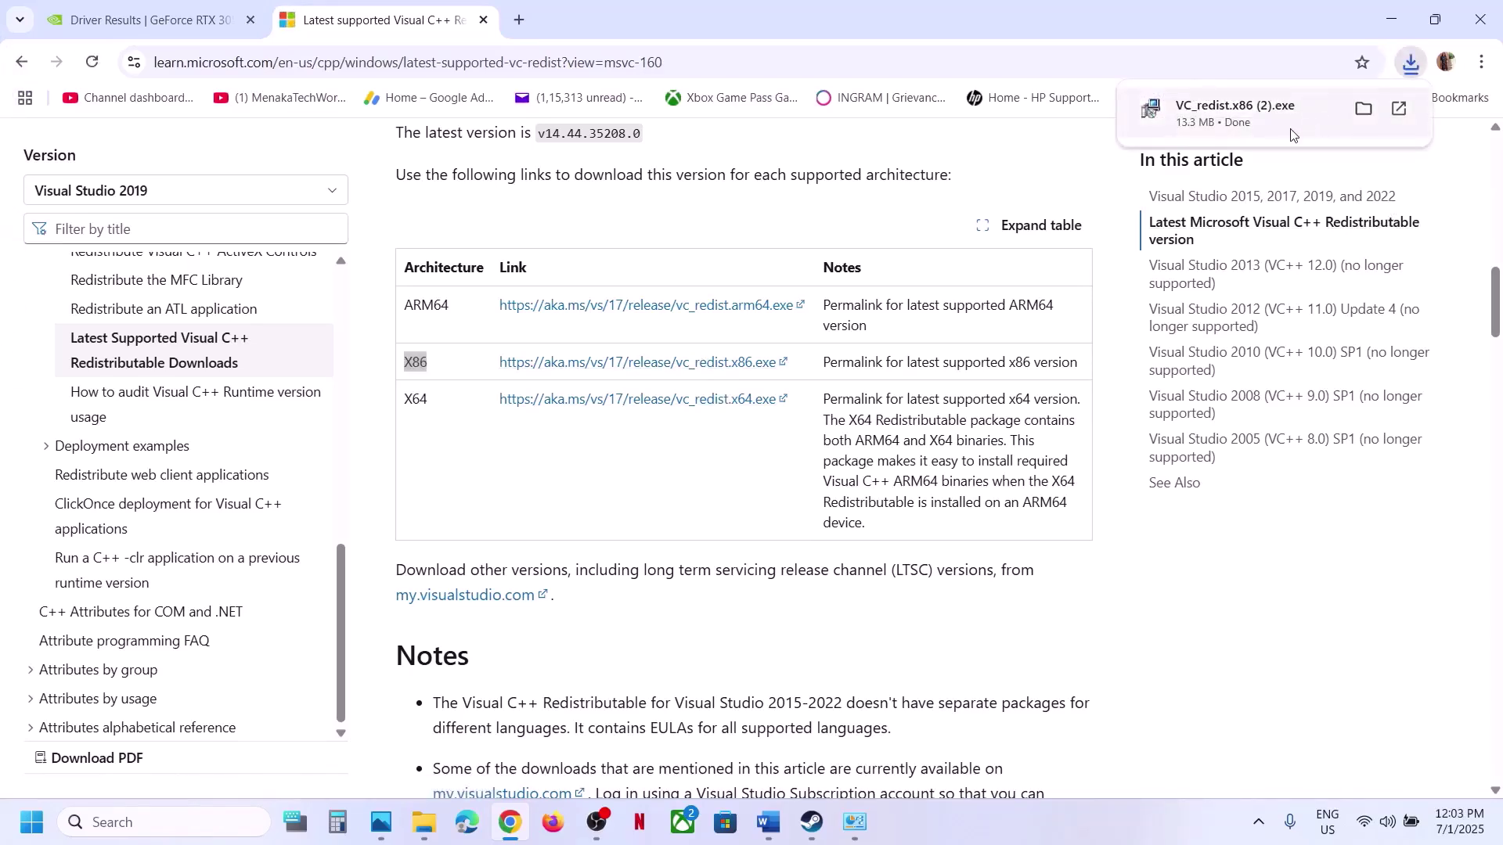
{"action": "left_click", "coordinate": [1292, 135]}
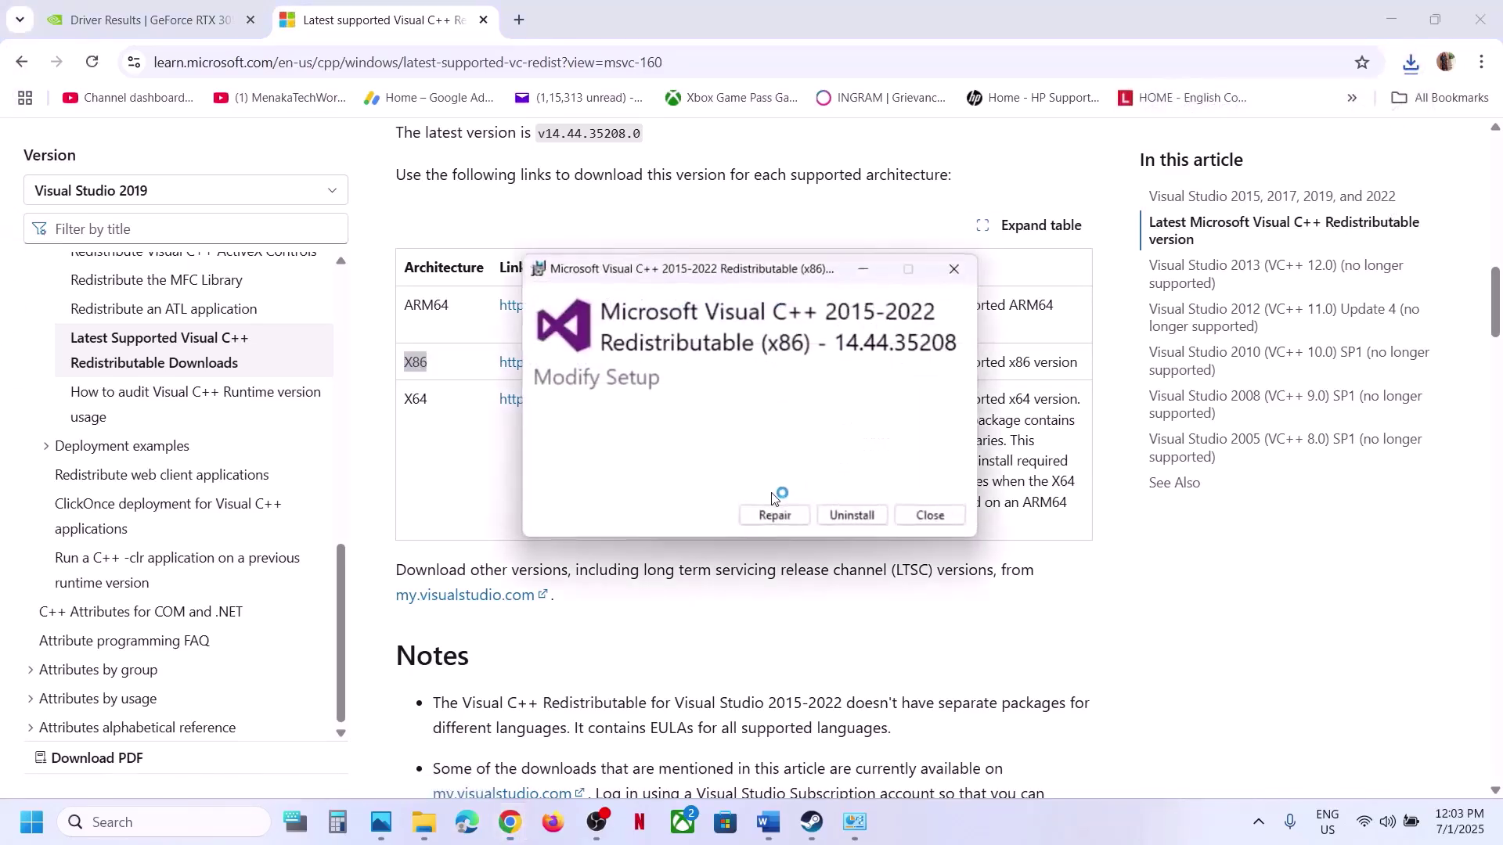
{"action": "left_click", "coordinate": [773, 515]}
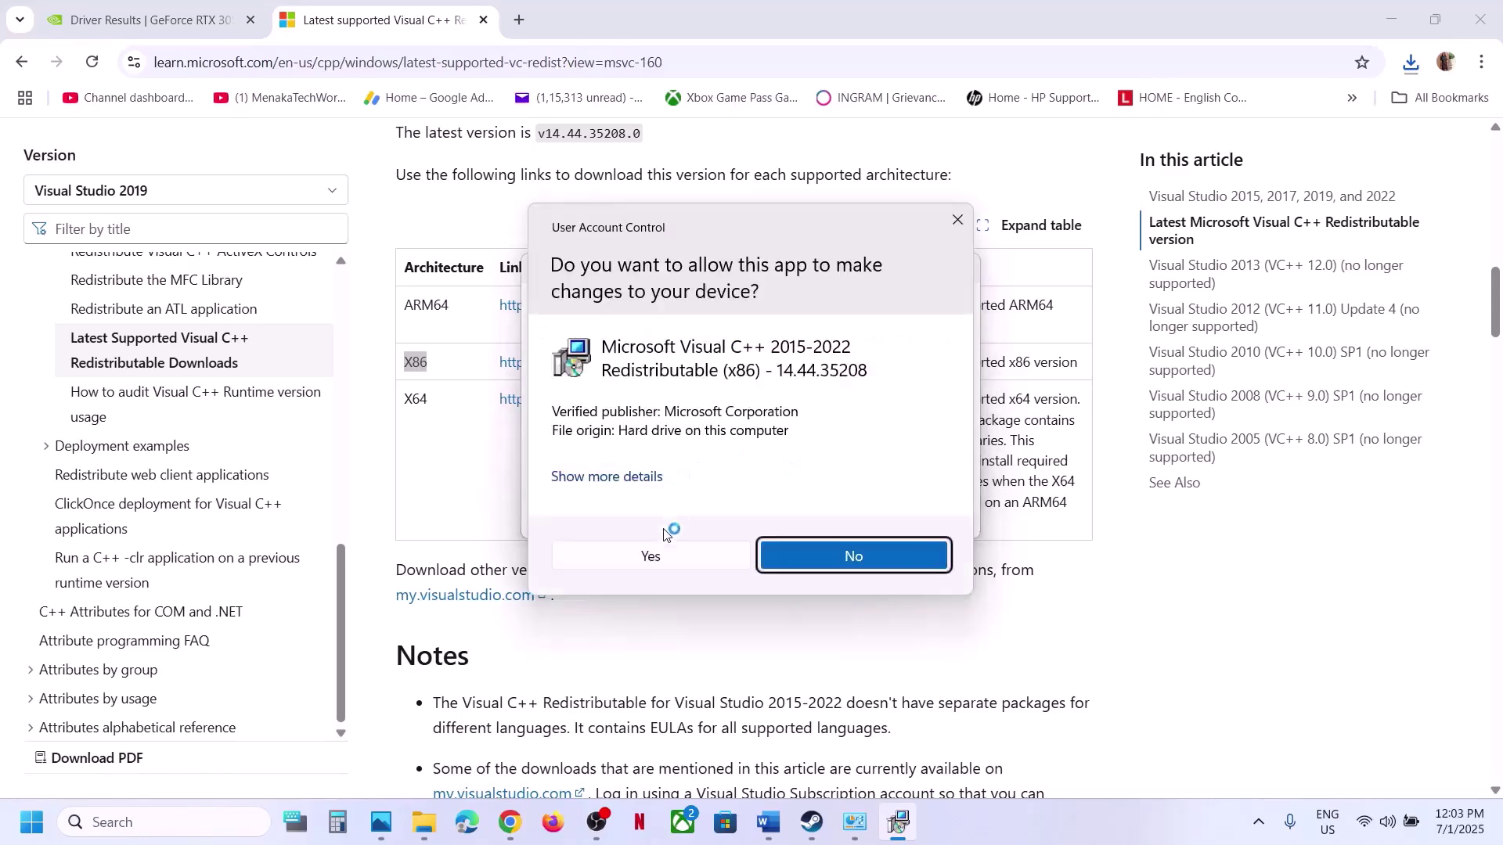
{"action": "left_click", "coordinate": [650, 556]}
Download the X64 Visual C++ Redistributable, launch it, and start its repair with administrator permission.
{"action": "double_click", "coordinate": [409, 398]}
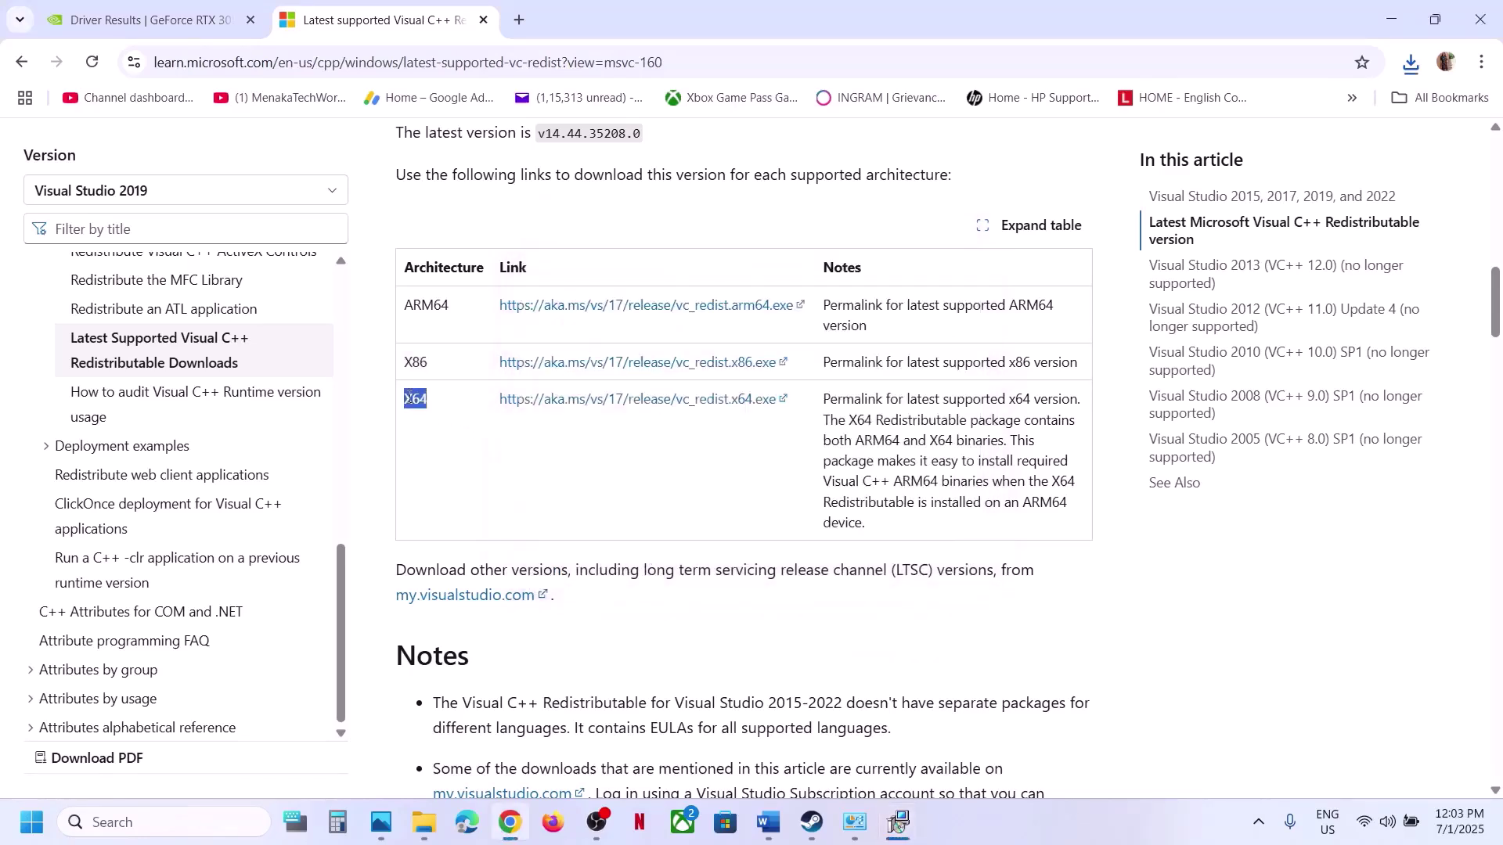
{"action": "left_click", "coordinate": [1411, 63]}
{"action": "left_click", "coordinate": [1245, 160]}
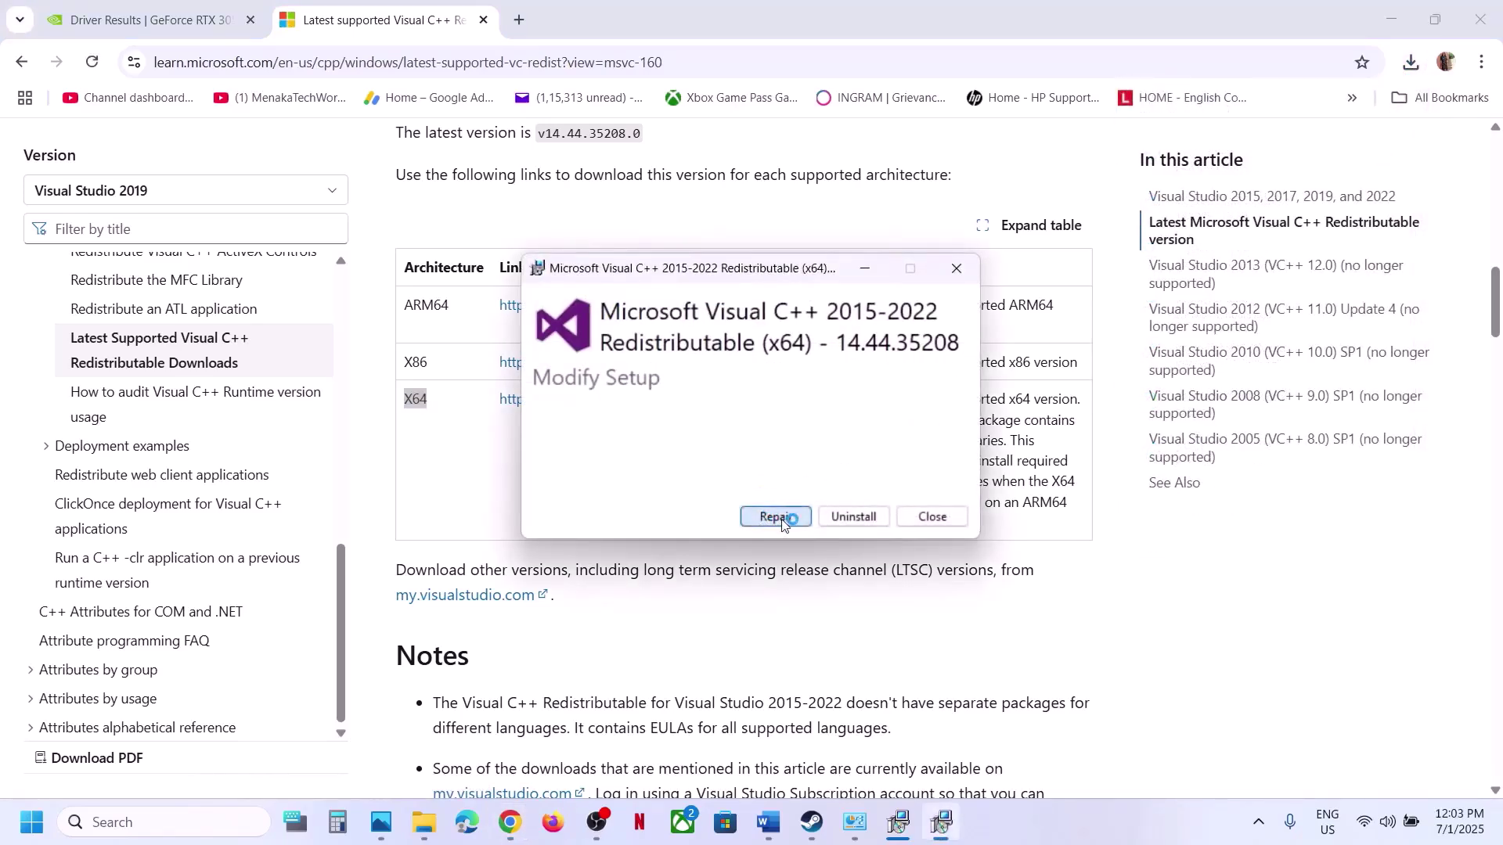
{"action": "left_click", "coordinate": [777, 517]}
{"action": "left_click", "coordinate": [667, 547]}
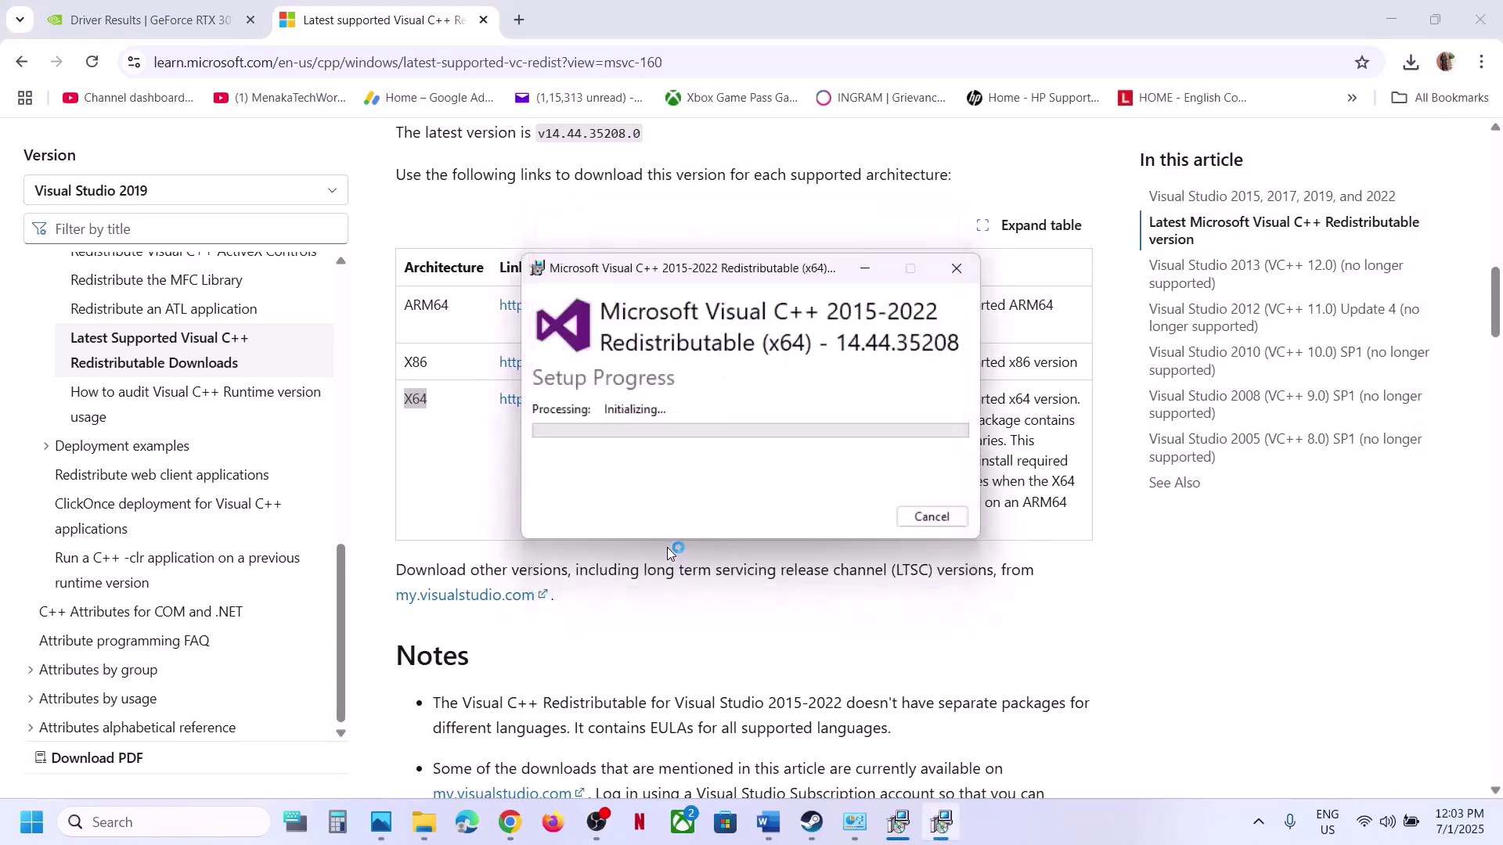
Bring up the x86 setup window beside the x64 one and close both finished Visual C++ setups.
{"action": "left_click", "coordinate": [896, 822]}
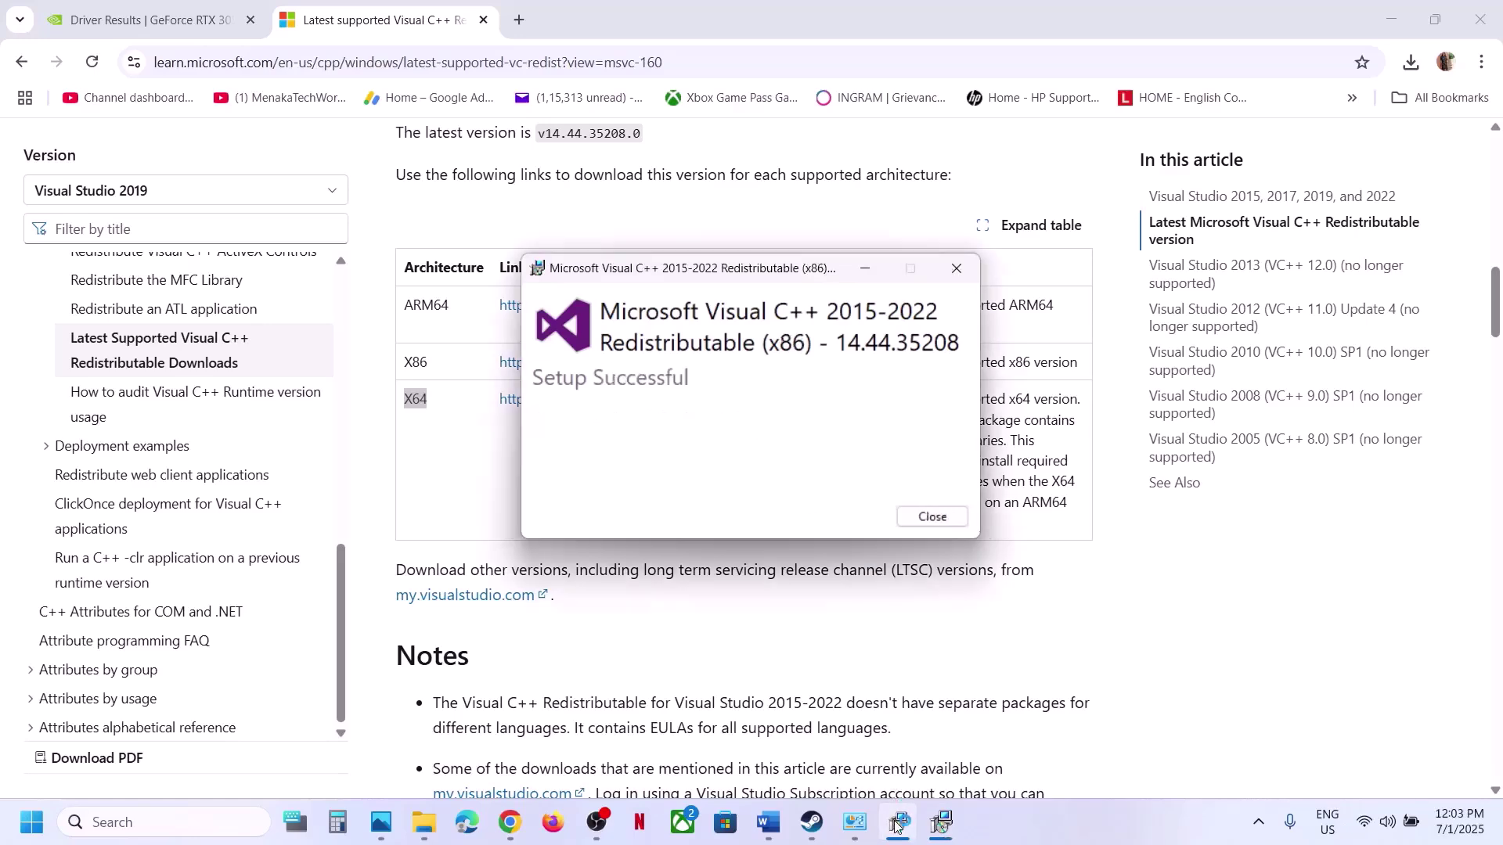
{"action": "left_click_drag", "start_coordinate": [818, 274], "coordinate": [1194, 296]}
{"action": "left_click", "coordinate": [739, 495]}
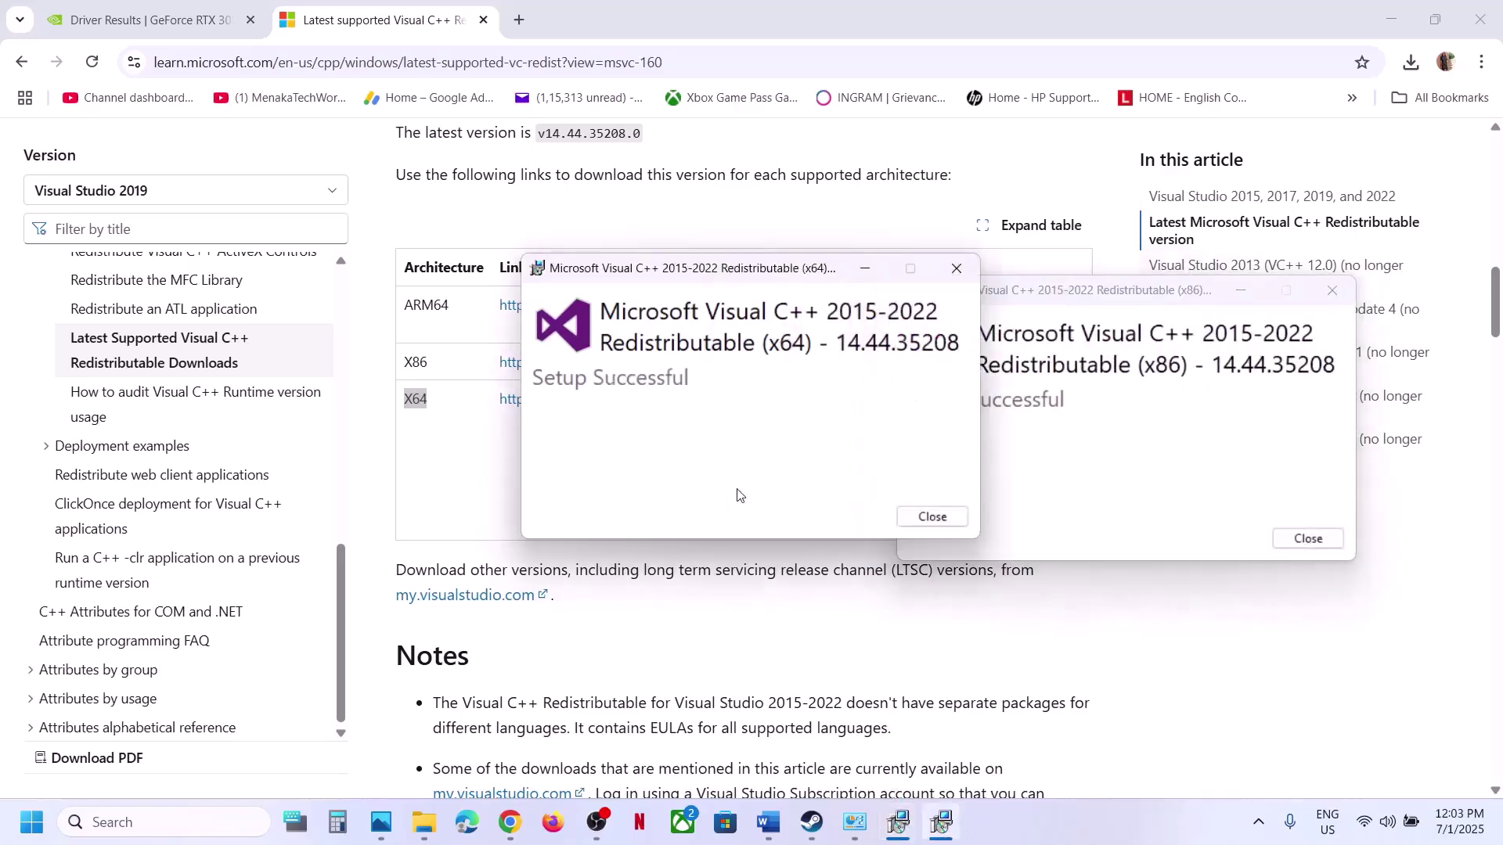
{"action": "left_click", "coordinate": [951, 524]}
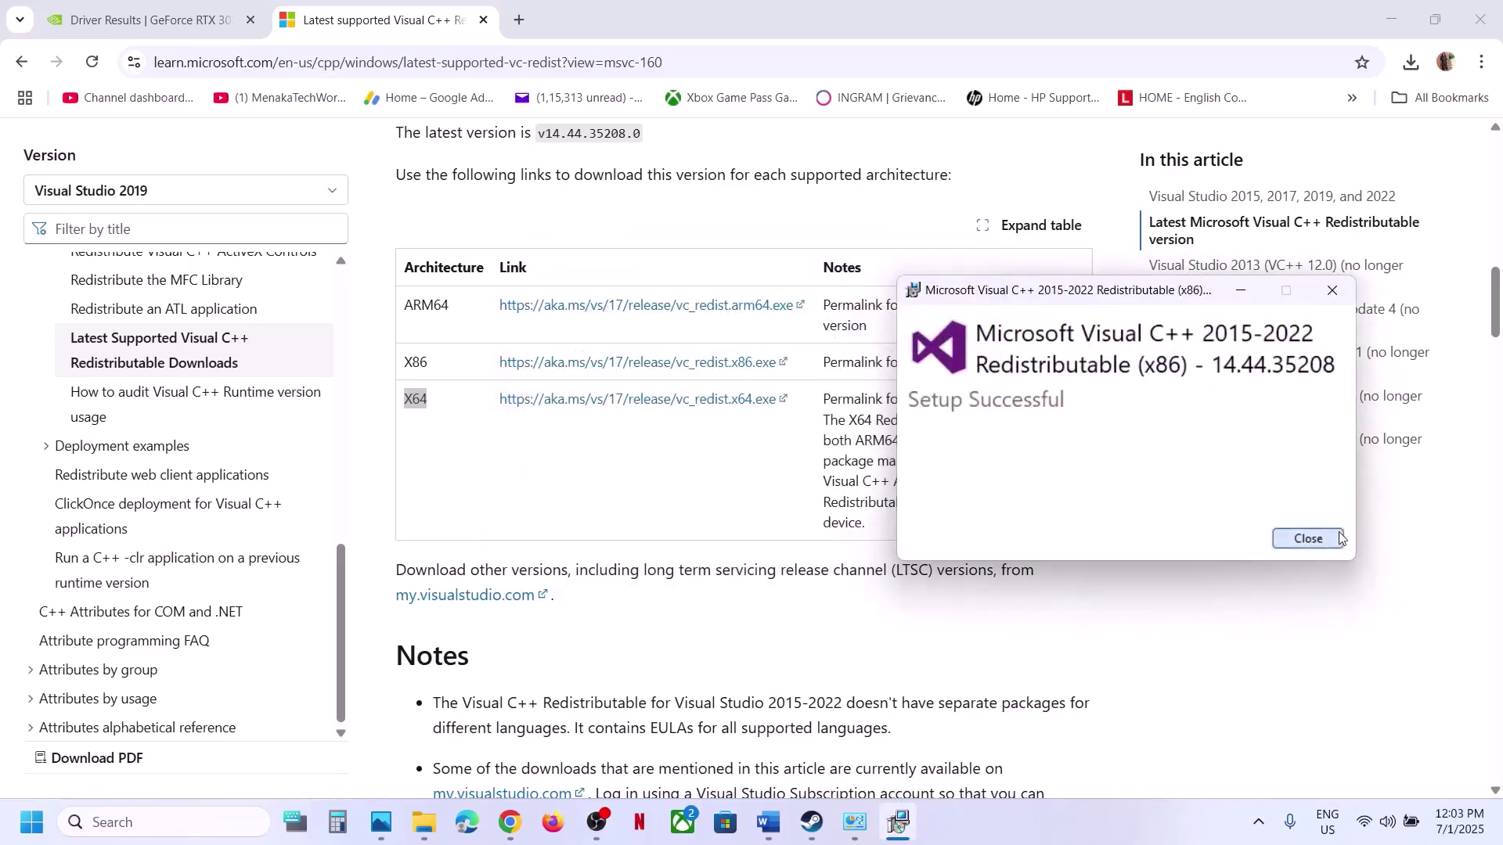
{"action": "left_click", "coordinate": [1308, 538]}
View the Windows power choices, return to the Word document, and highlight "Update Windows to the latest version" in Step 20.
{"action": "left_click", "coordinate": [39, 828]}
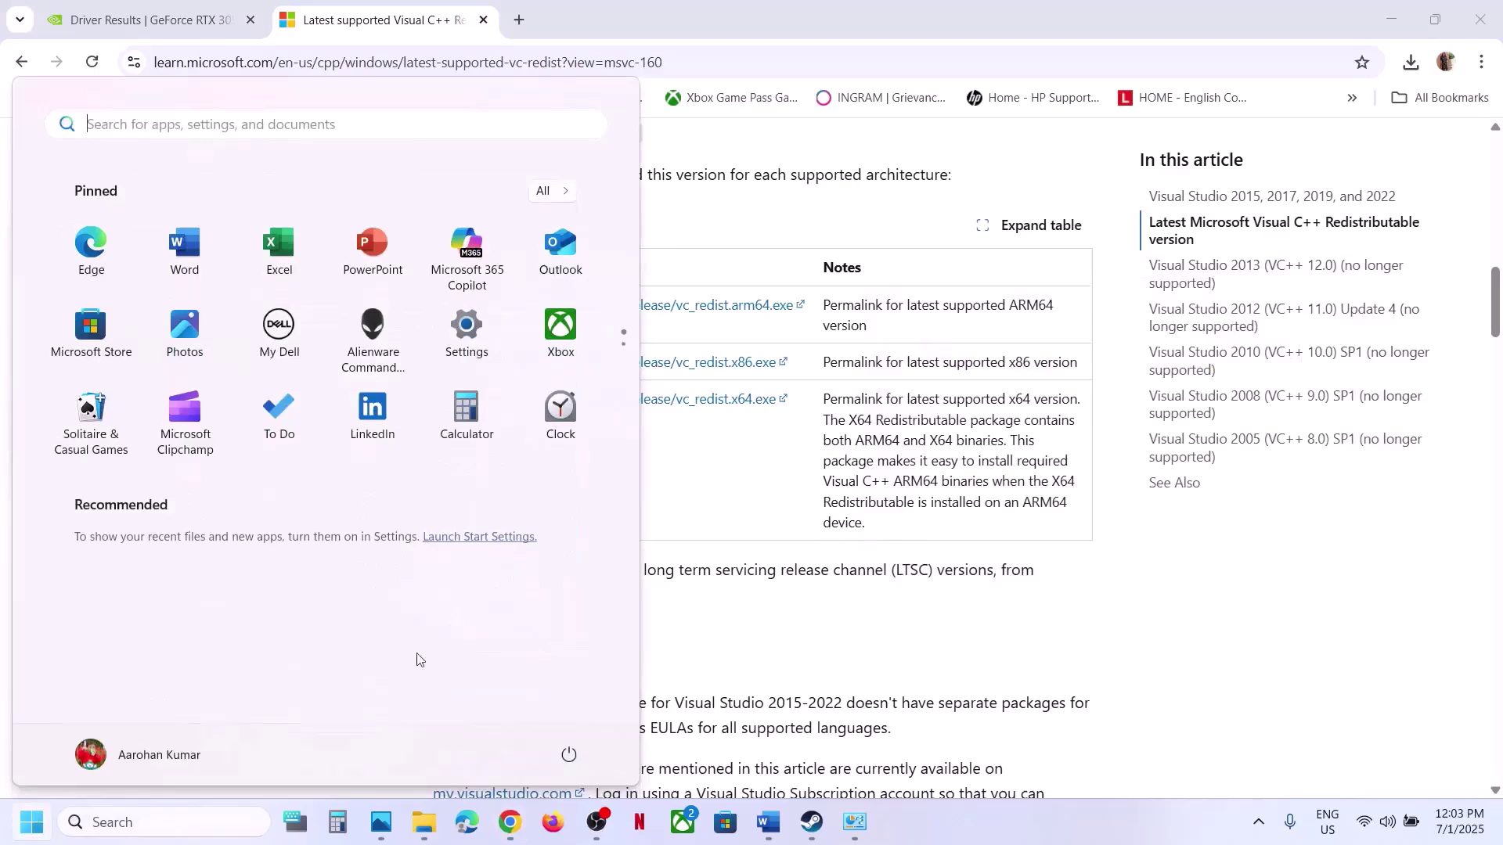
{"action": "left_click", "coordinate": [568, 753]}
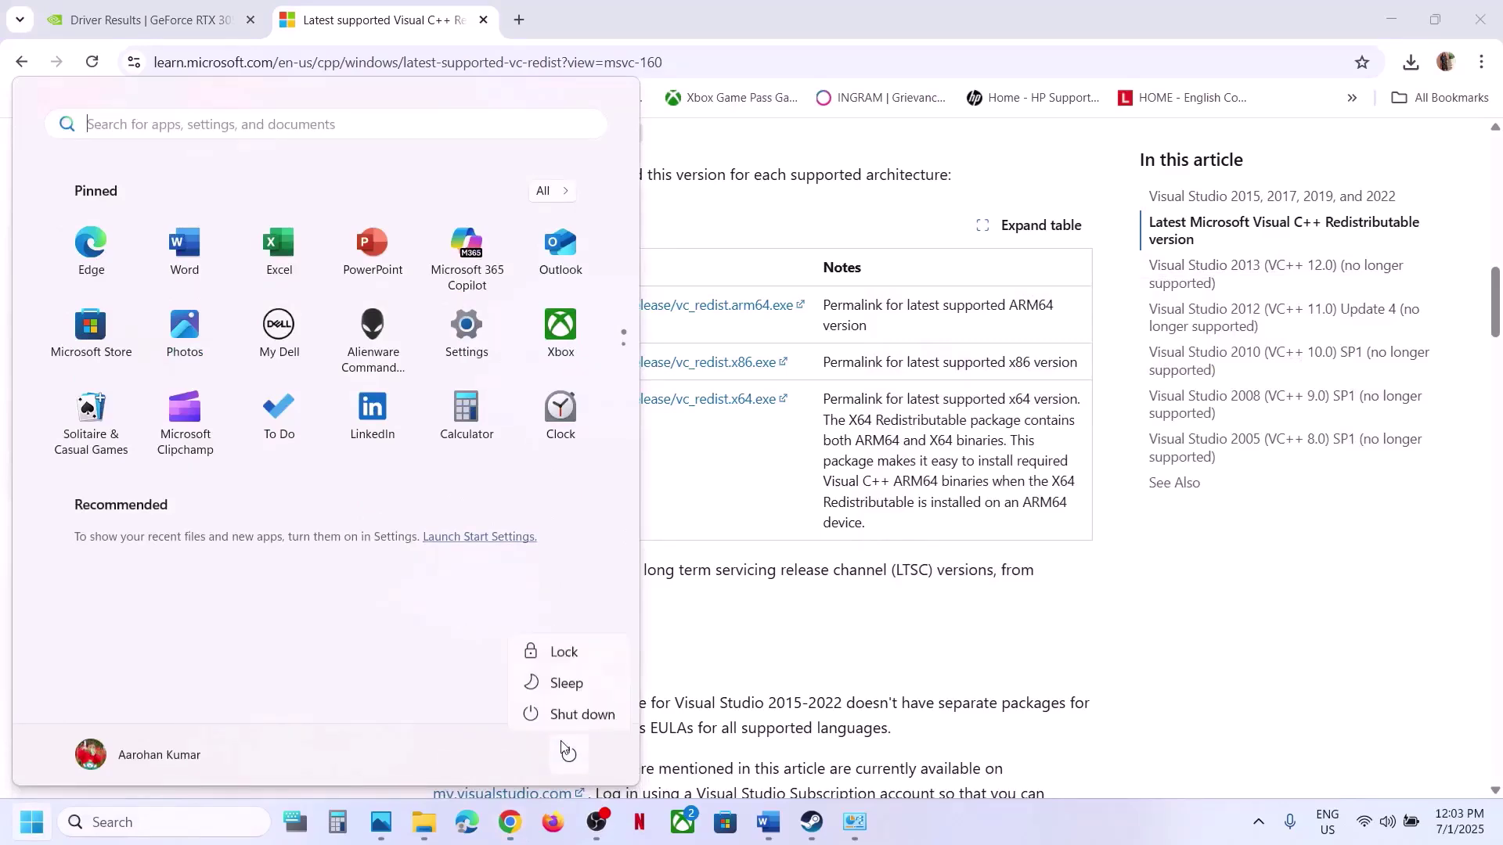
{"action": "left_click", "coordinate": [812, 822]}
{"action": "left_click", "coordinate": [769, 822]}
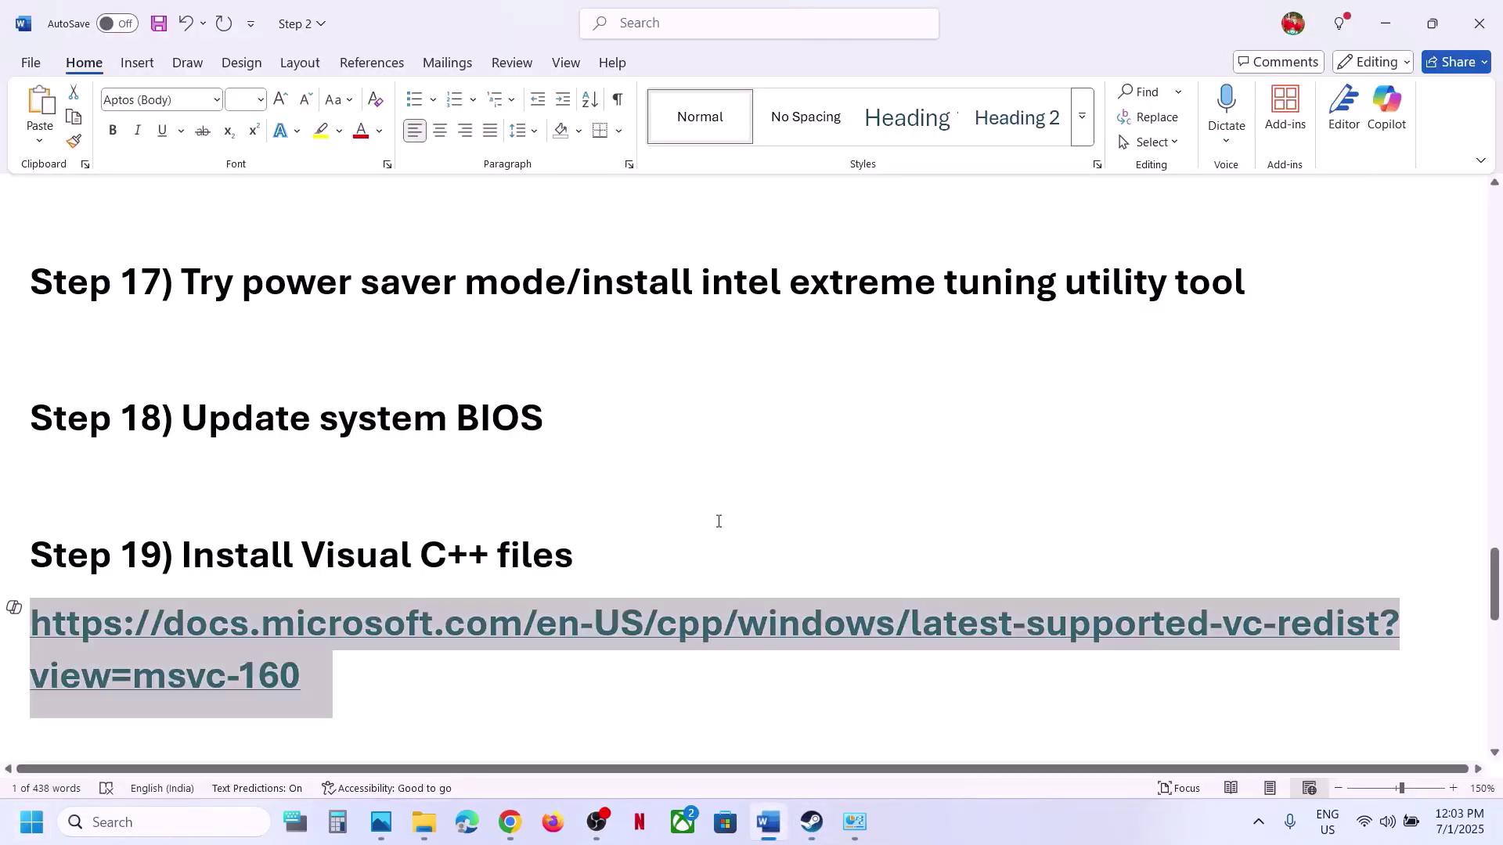
{"action": "scroll", "coordinate": [715, 520], "scroll_direction": "down", "scroll_amount": 3}
{"action": "left_click_drag", "start_coordinate": [308, 622], "coordinate": [858, 593]}
Check for Windows updates in Settings and show the power choices for restarting the PC.
{"action": "key", "text": "super+i"}
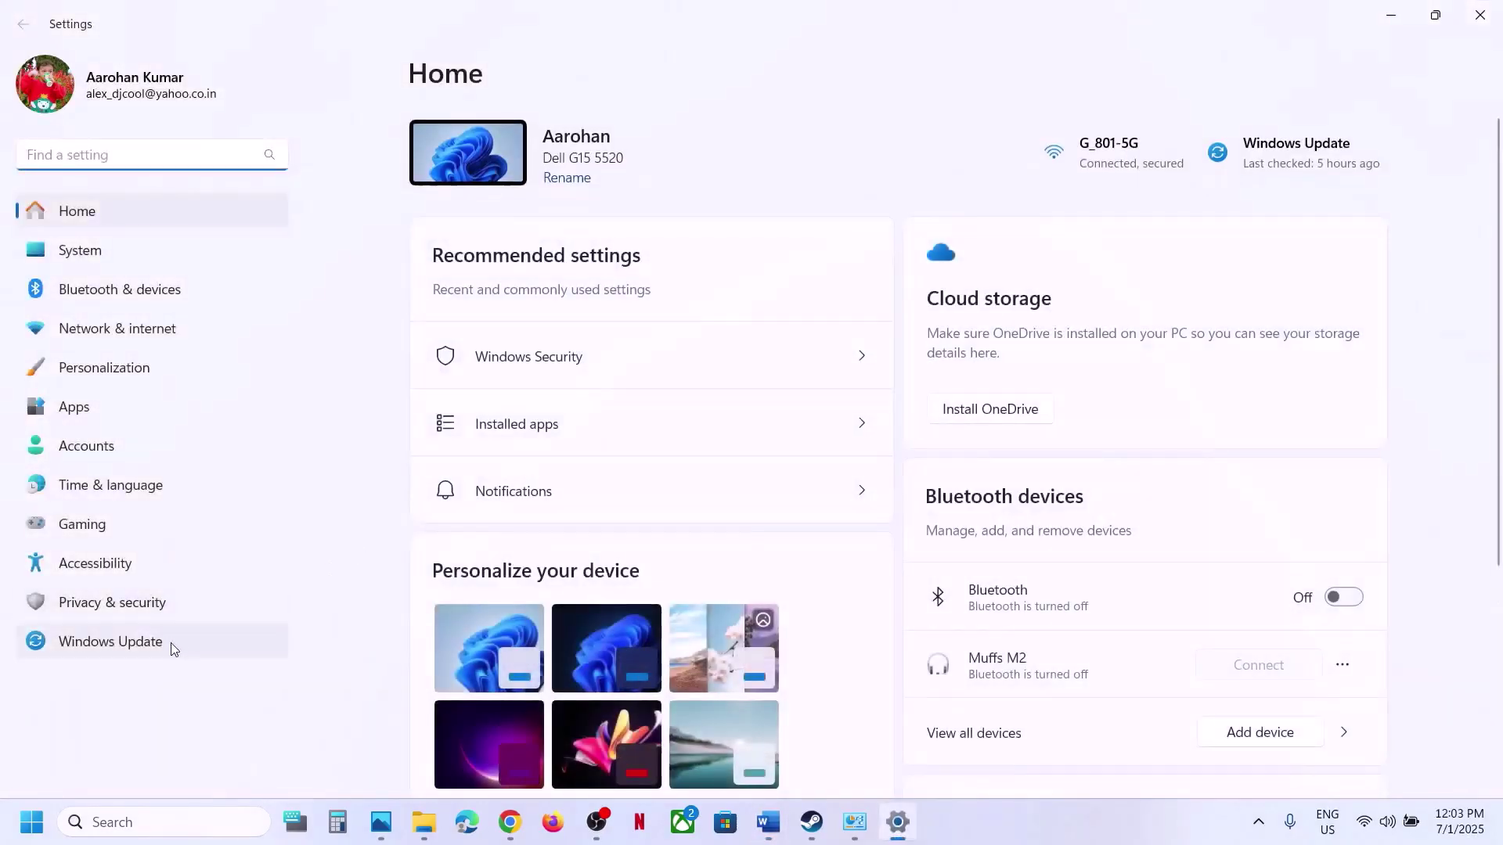
{"action": "left_click", "coordinate": [173, 649]}
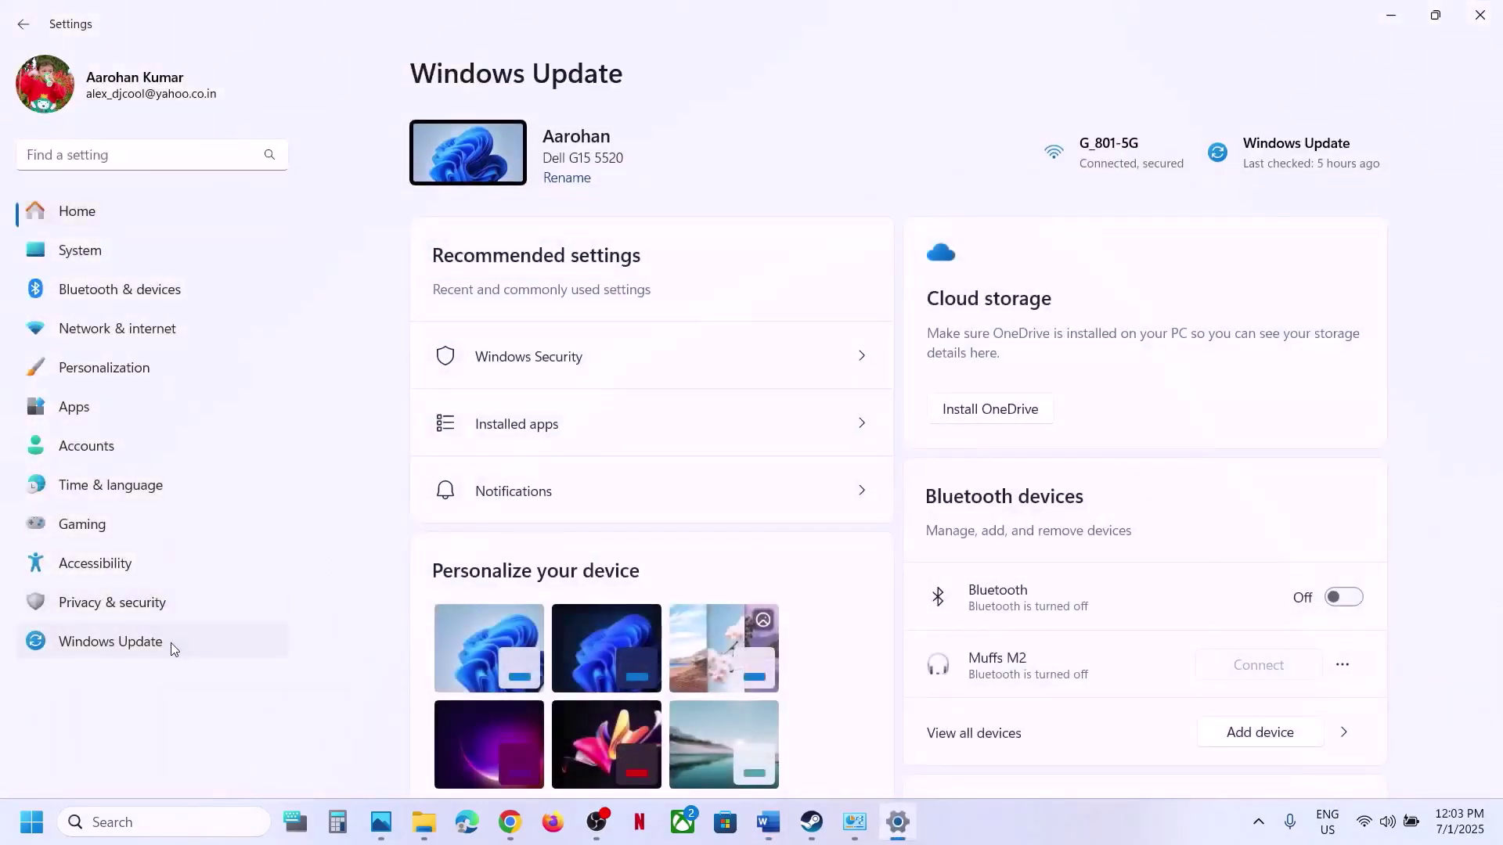
{"action": "left_click", "coordinate": [1333, 172]}
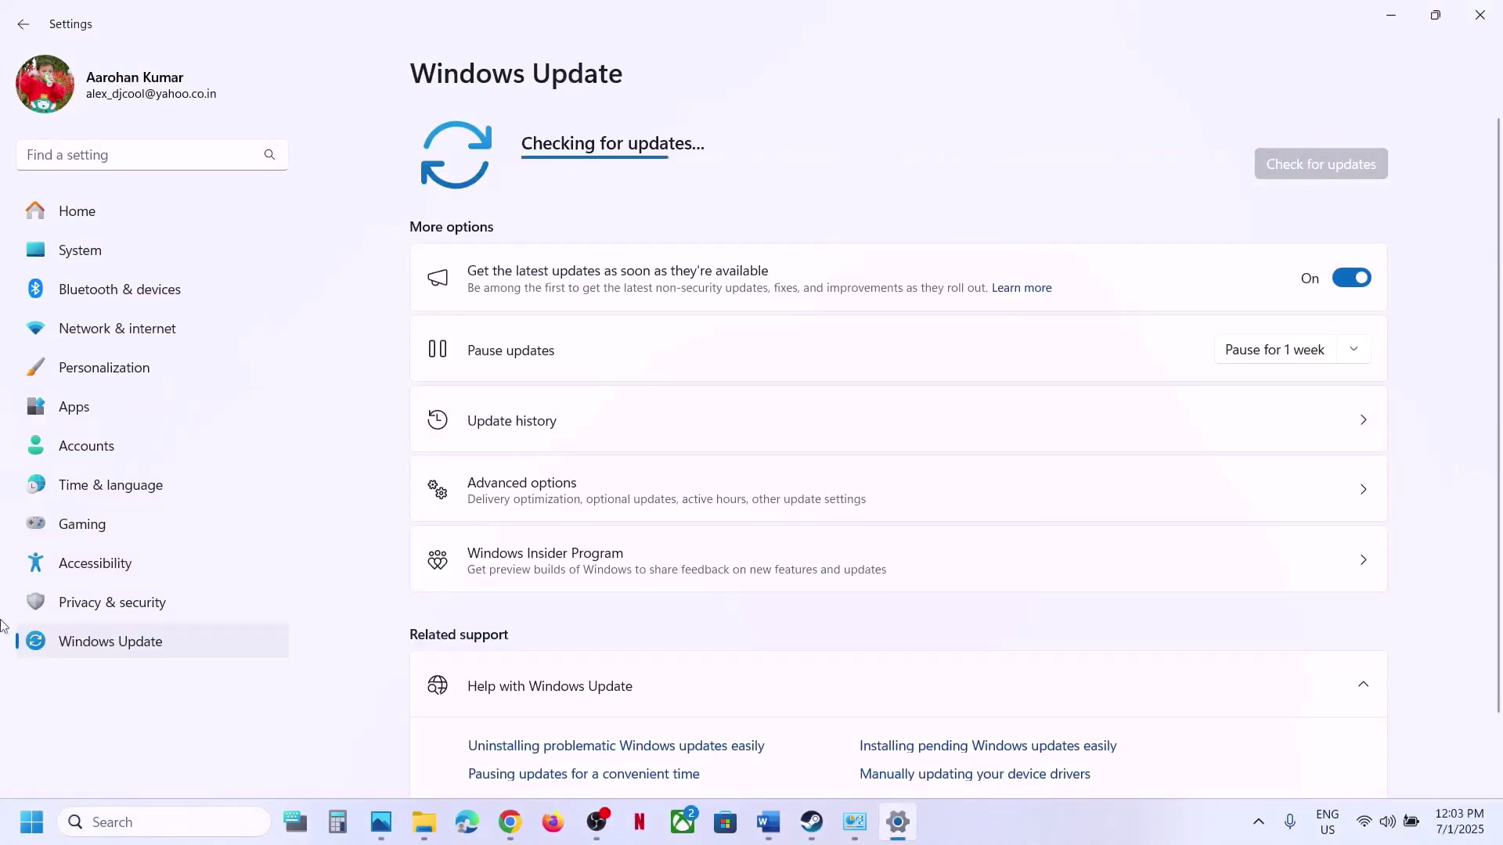
{"action": "key", "text": "super"}
{"action": "left_click", "coordinate": [561, 771]}
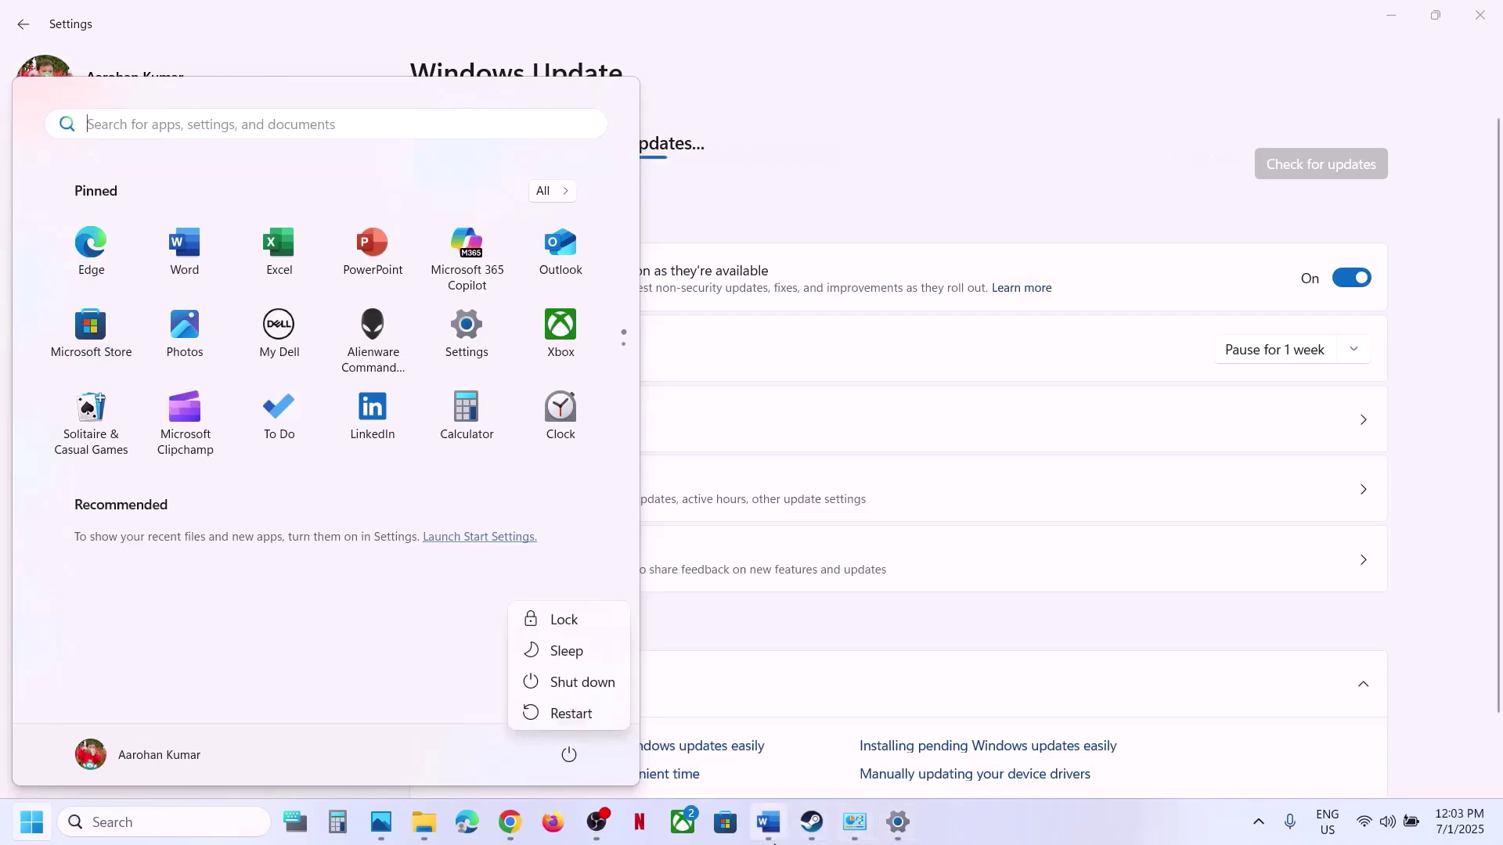
Return to the Word document and highlight Step 21's advice on unplugging external devices, disconnecting controllers and disabling the Steam overlay.
{"action": "left_click", "coordinate": [767, 822]}
{"action": "scroll", "coordinate": [742, 604], "scroll_direction": "down", "scroll_amount": 2}
{"action": "scroll", "coordinate": [743, 605], "scroll_direction": "down", "scroll_amount": 4}
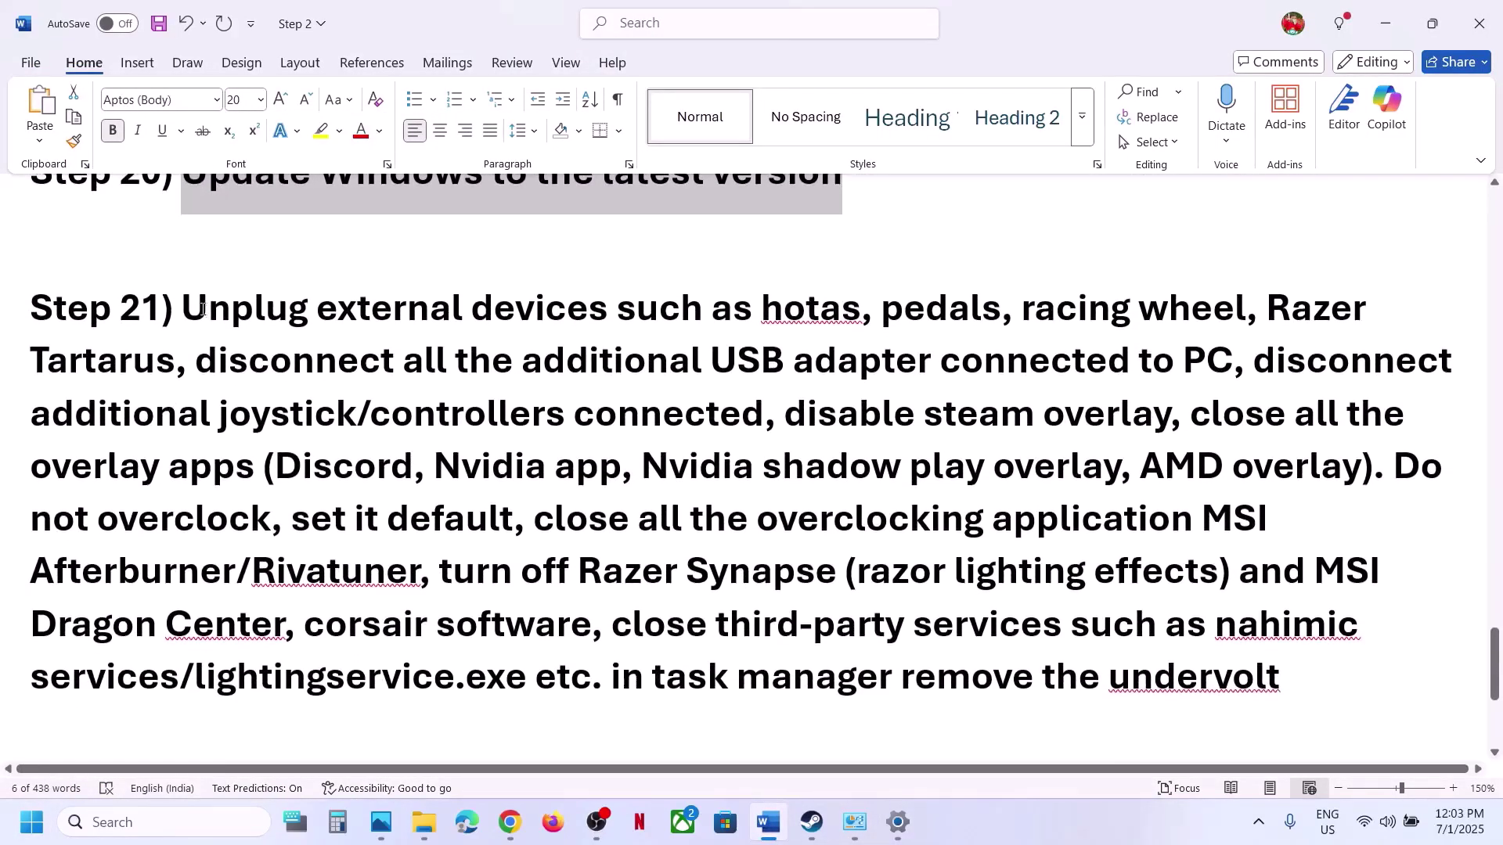
{"action": "left_click_drag", "start_coordinate": [202, 310], "coordinate": [1139, 356]}
{"action": "left_click", "coordinate": [1238, 368]}
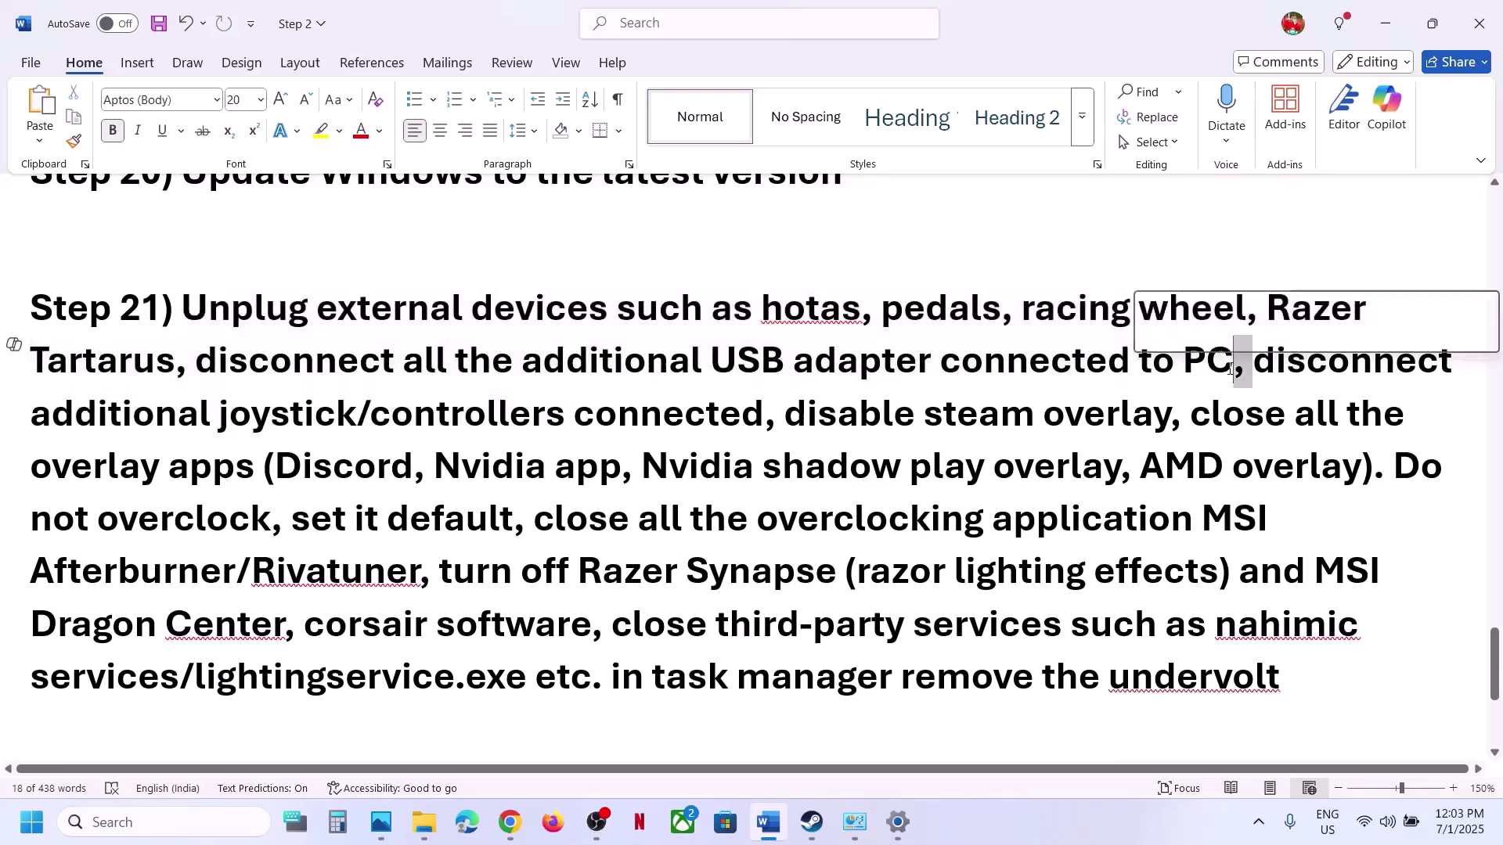
{"action": "left_click_drag", "start_coordinate": [1255, 368], "coordinate": [1180, 415]}
Switch to Steam, turn off the in-game Steam Overlay in the Ghost of Tsushima DIRECTOR'S CUT properties, and close them.
{"action": "left_click", "coordinate": [818, 829]}
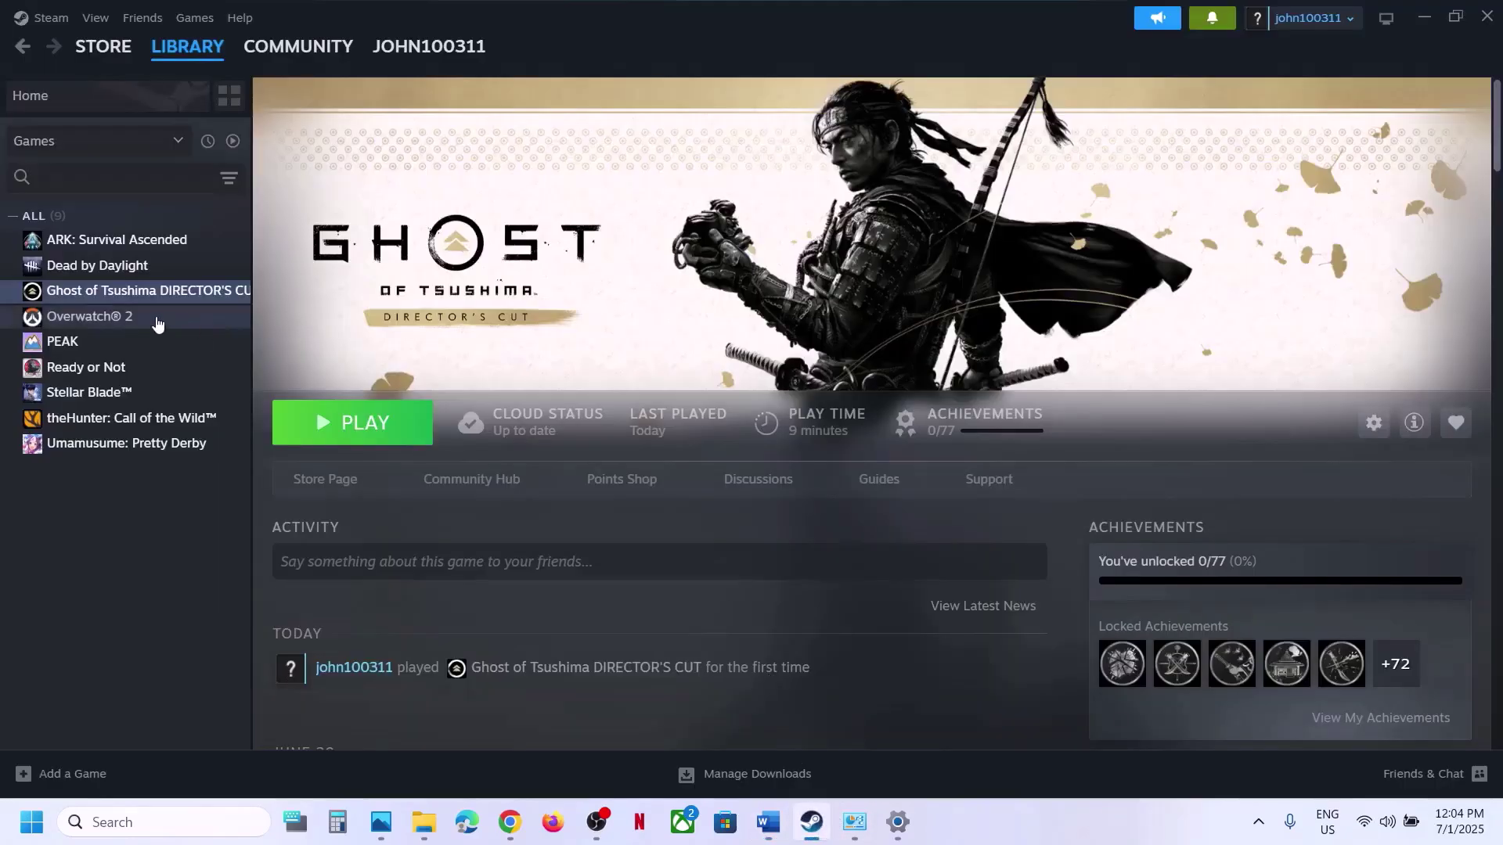
{"action": "right_click", "coordinate": [144, 296]}
{"action": "left_click", "coordinate": [205, 441]}
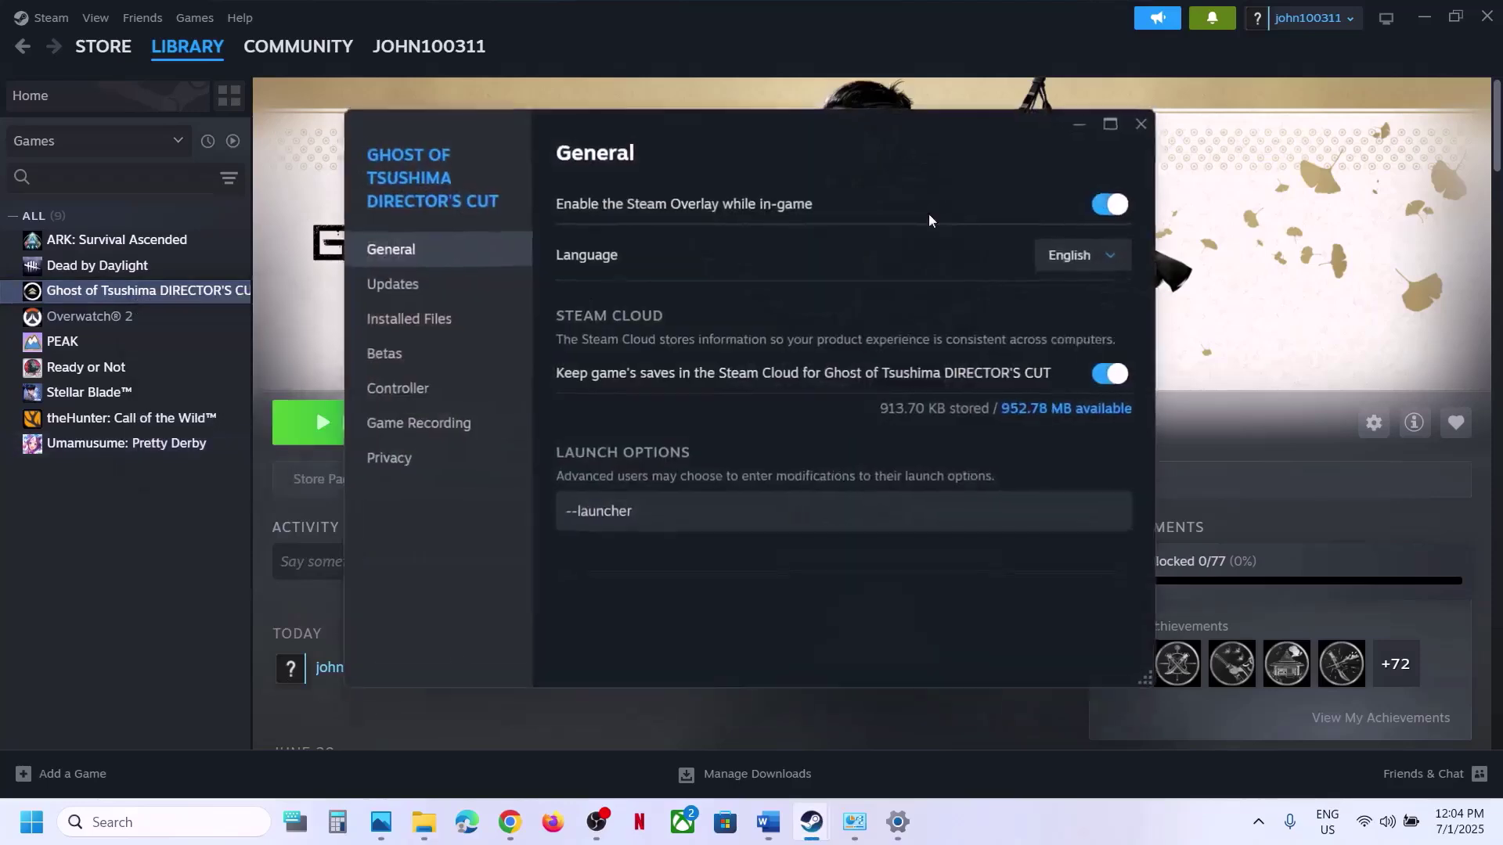
{"action": "left_click", "coordinate": [1115, 202]}
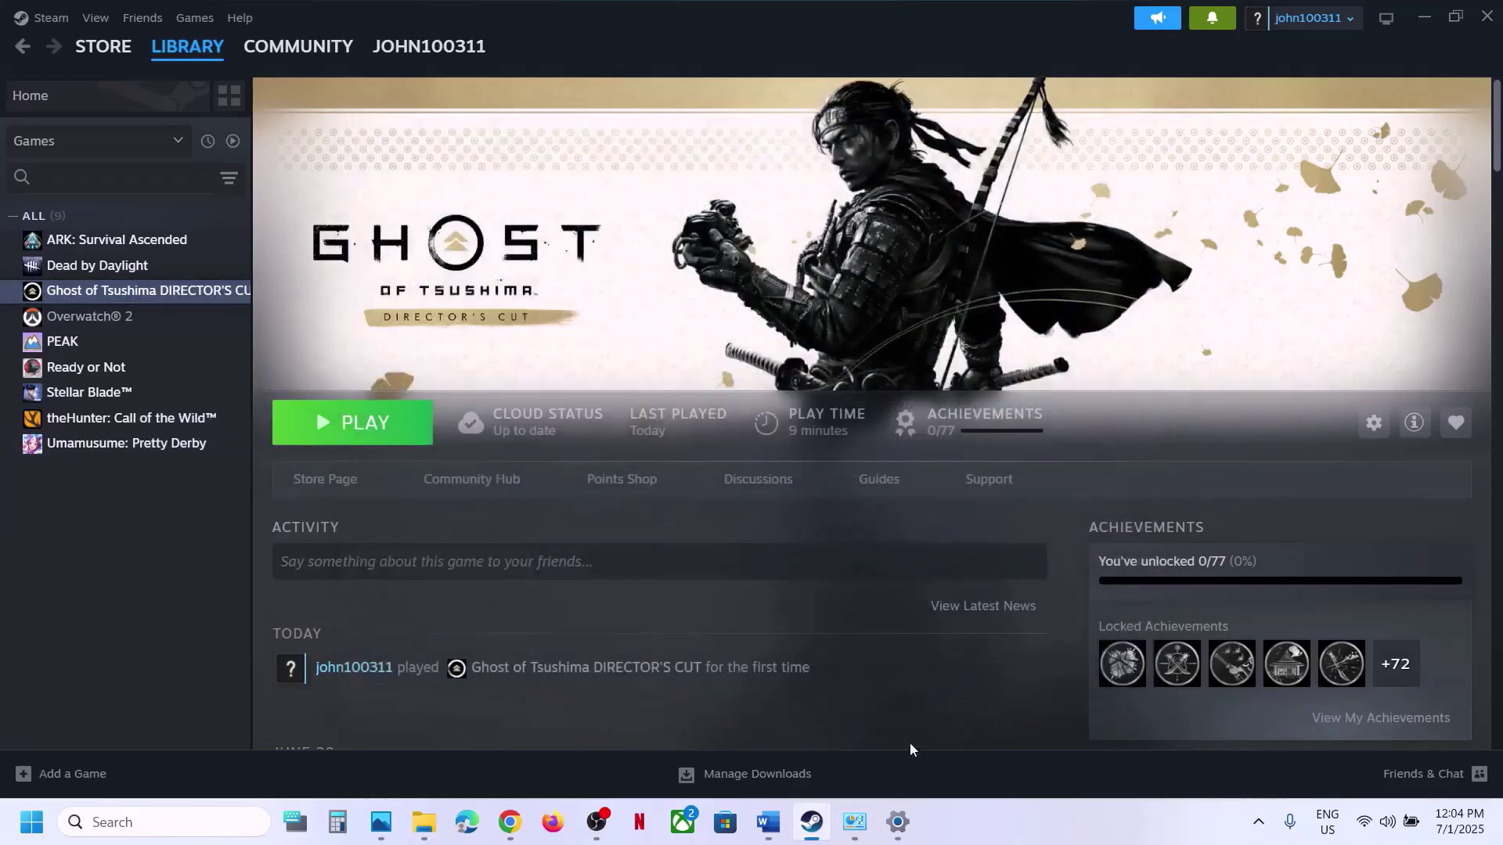
Return to the Word document and highlight Step 21's advice on closing overlay apps such as Discord and Nvidia app and all overclocking applications.
{"action": "left_click", "coordinate": [768, 822]}
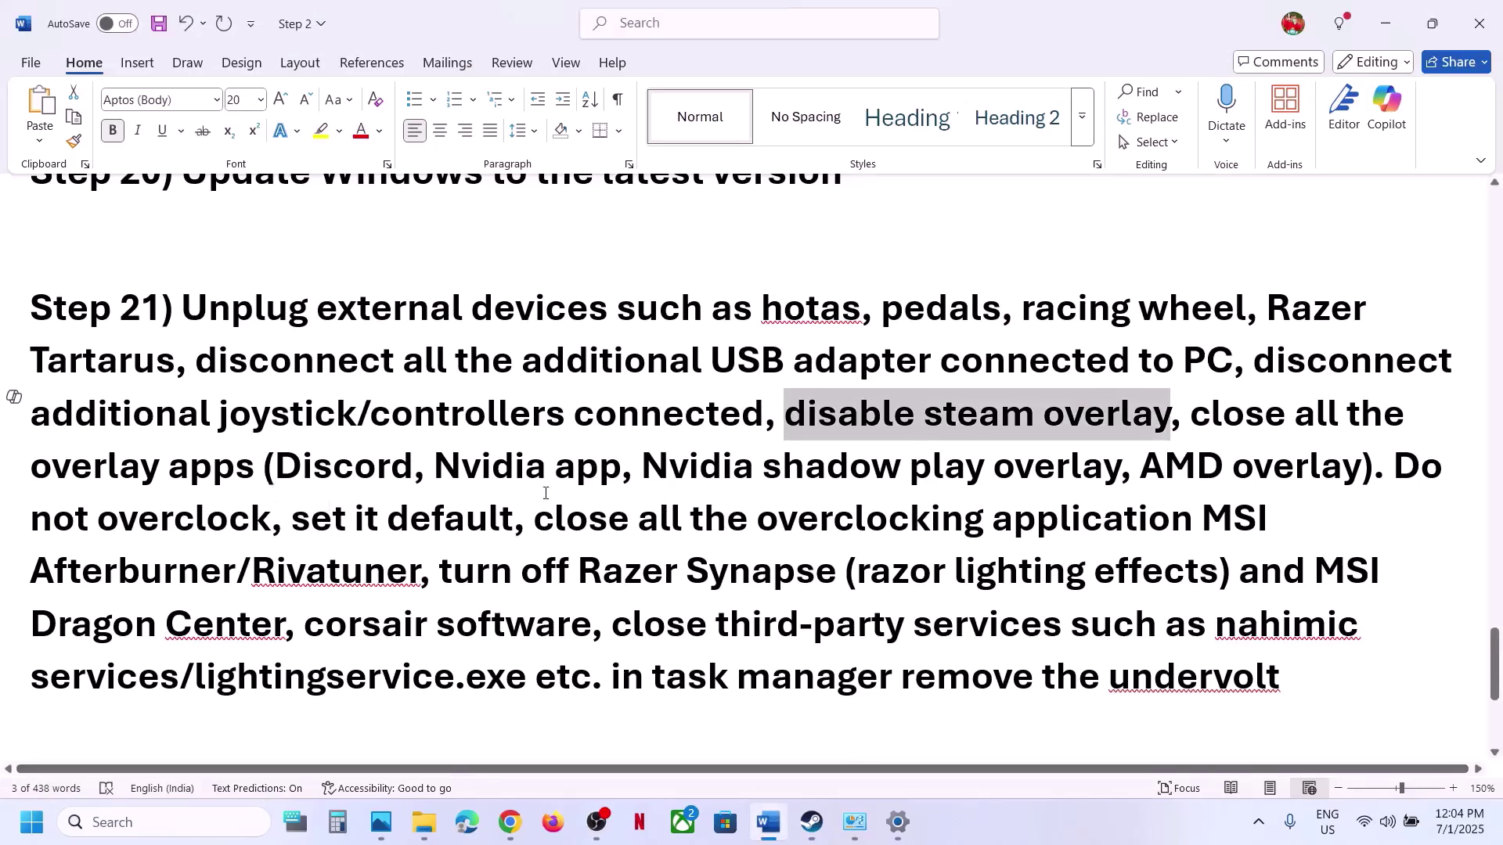
{"action": "double_click", "coordinate": [379, 470]}
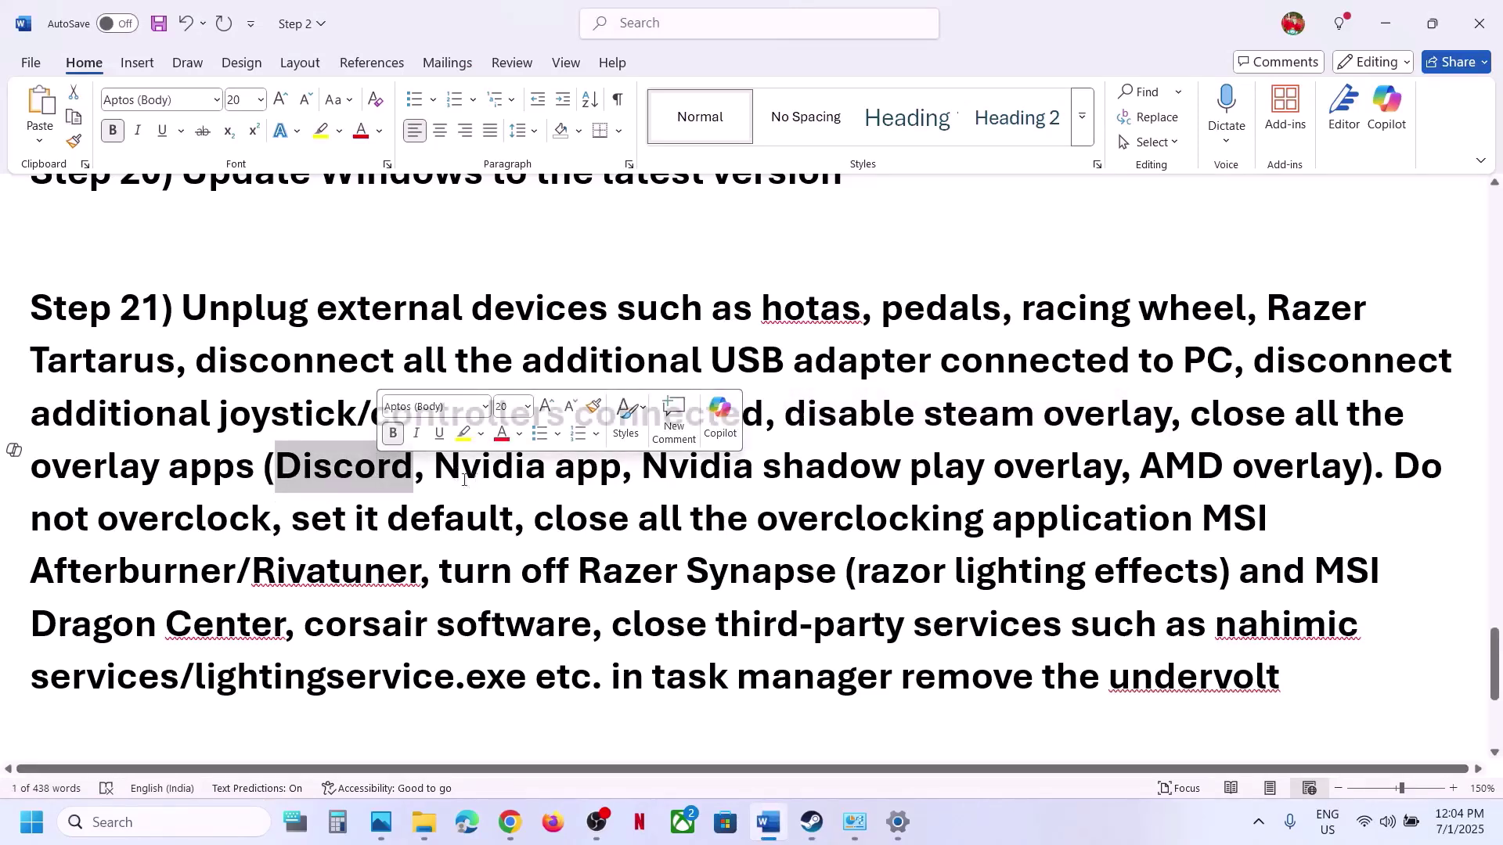
{"action": "left_click_drag", "start_coordinate": [435, 469], "coordinate": [639, 470]}
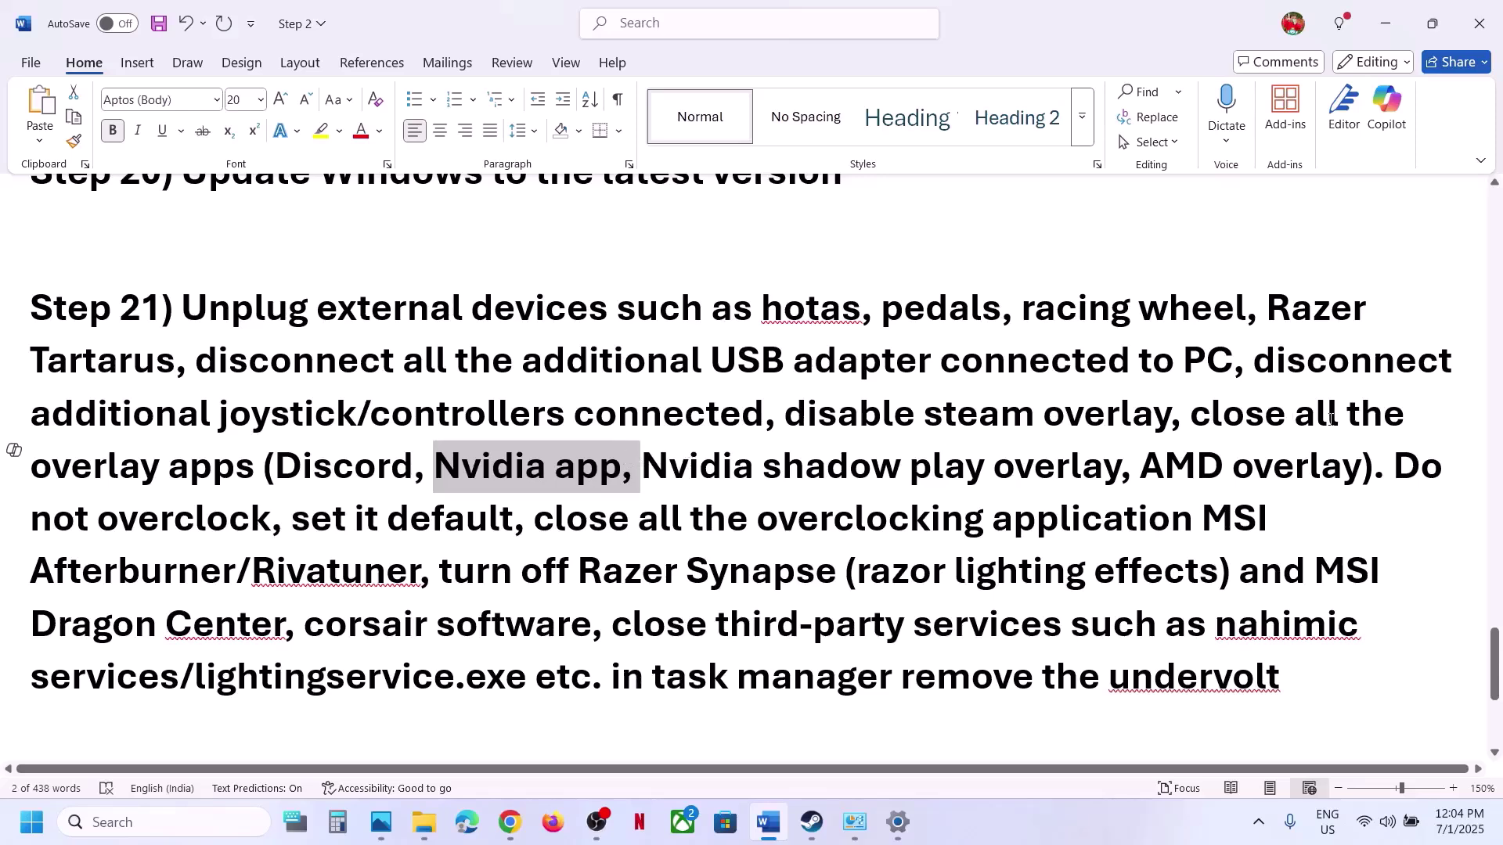
{"action": "left_click_drag", "start_coordinate": [1191, 417], "coordinate": [718, 477]}
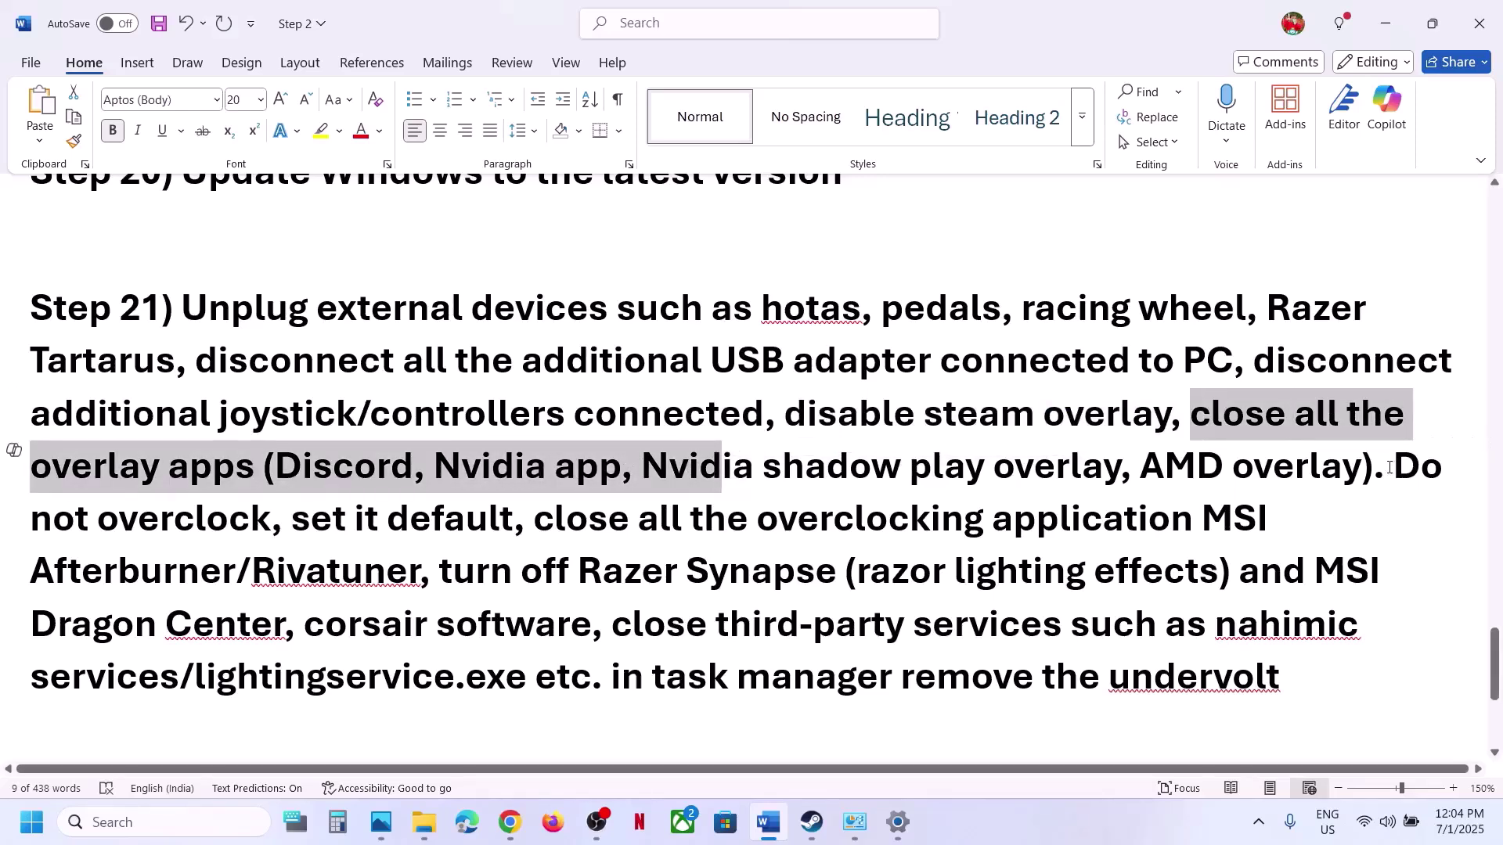
{"action": "left_click_drag", "start_coordinate": [1368, 468], "coordinate": [1213, 516]}
{"action": "left_click", "coordinate": [564, 517]}
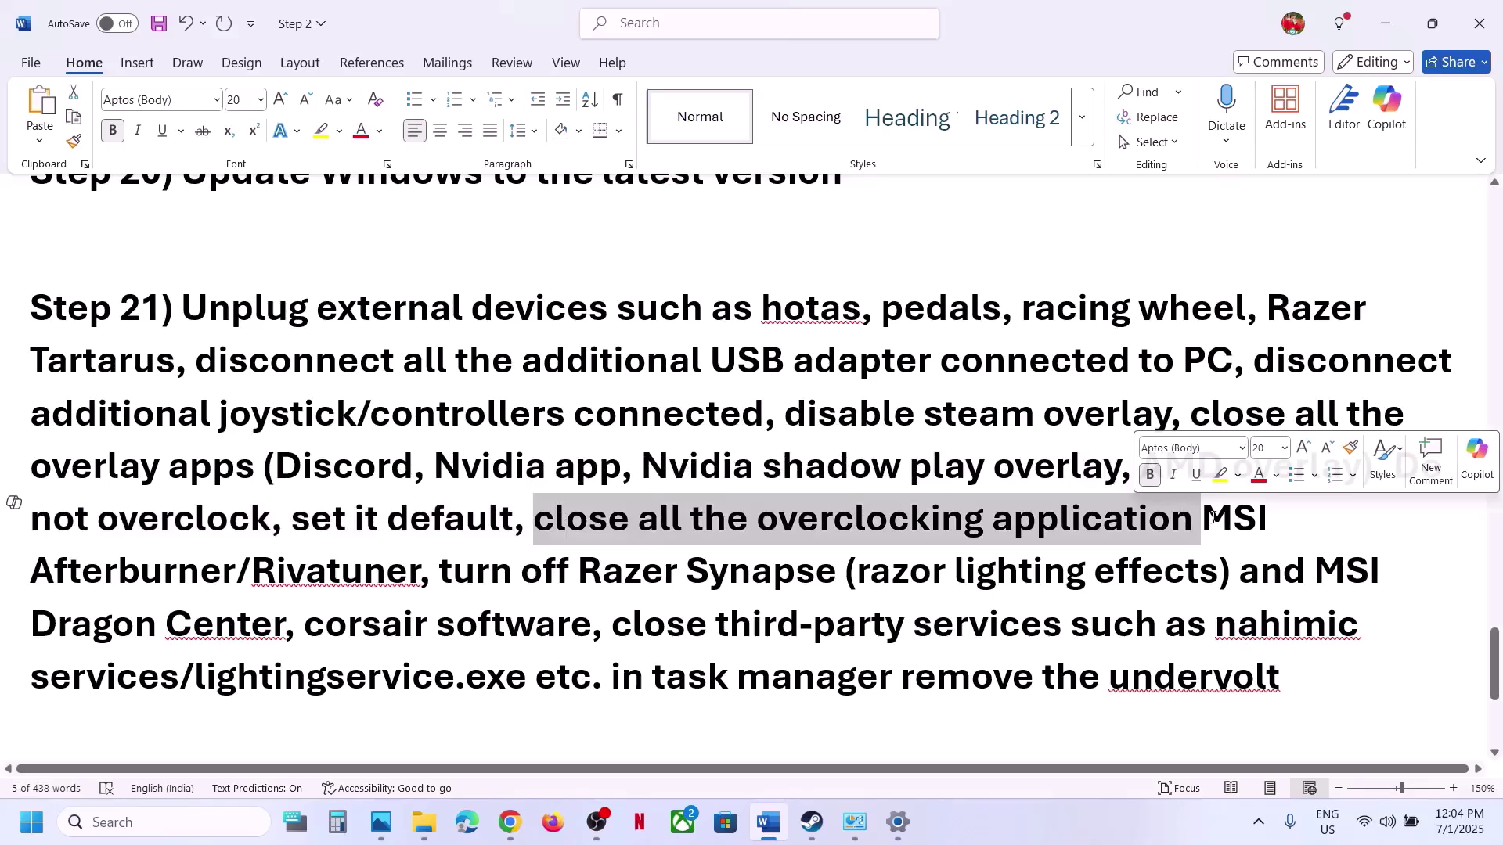
Highlight Step 21's advice on closing overclocking applications, turning off Razer Synapse, closing third-party services and removing the undervolt.
{"action": "left_click", "coordinate": [756, 539]}
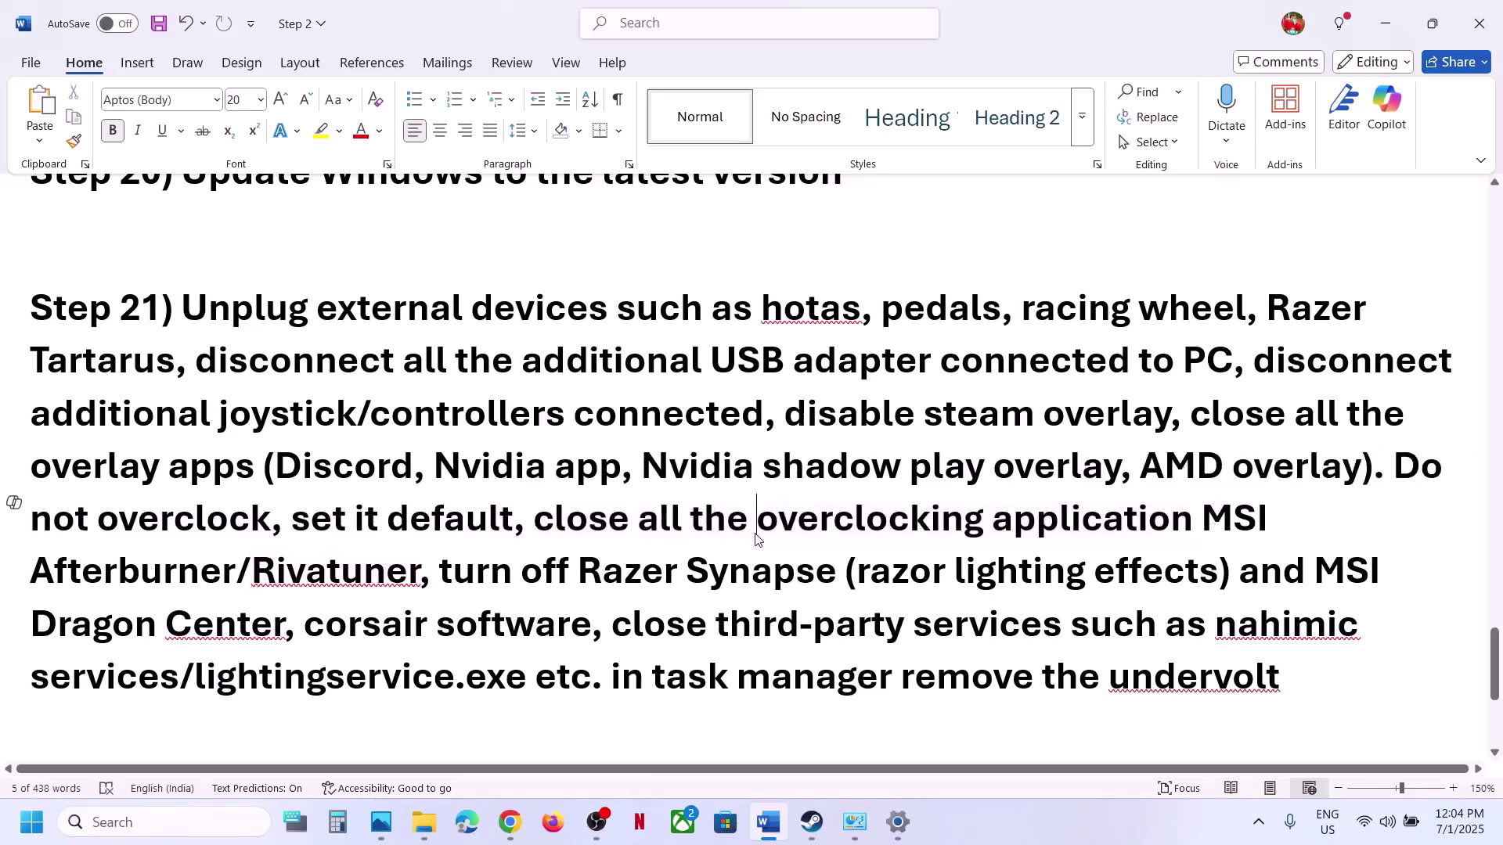
{"action": "left_click_drag", "start_coordinate": [756, 539], "coordinate": [1163, 553]}
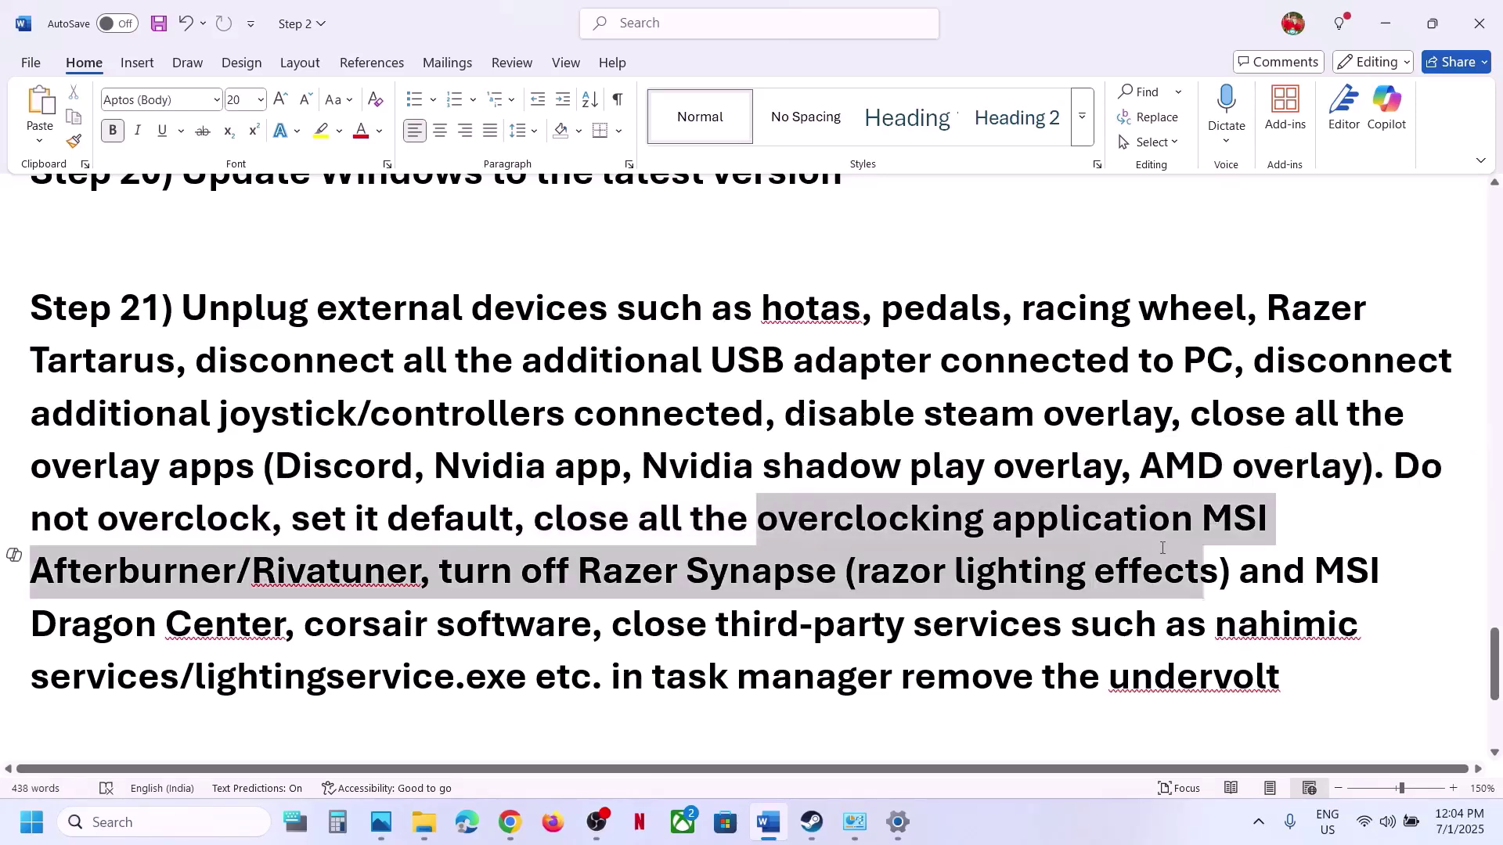
{"action": "left_click", "coordinate": [527, 610]}
{"action": "left_click_drag", "start_coordinate": [441, 575], "coordinate": [1243, 679]}
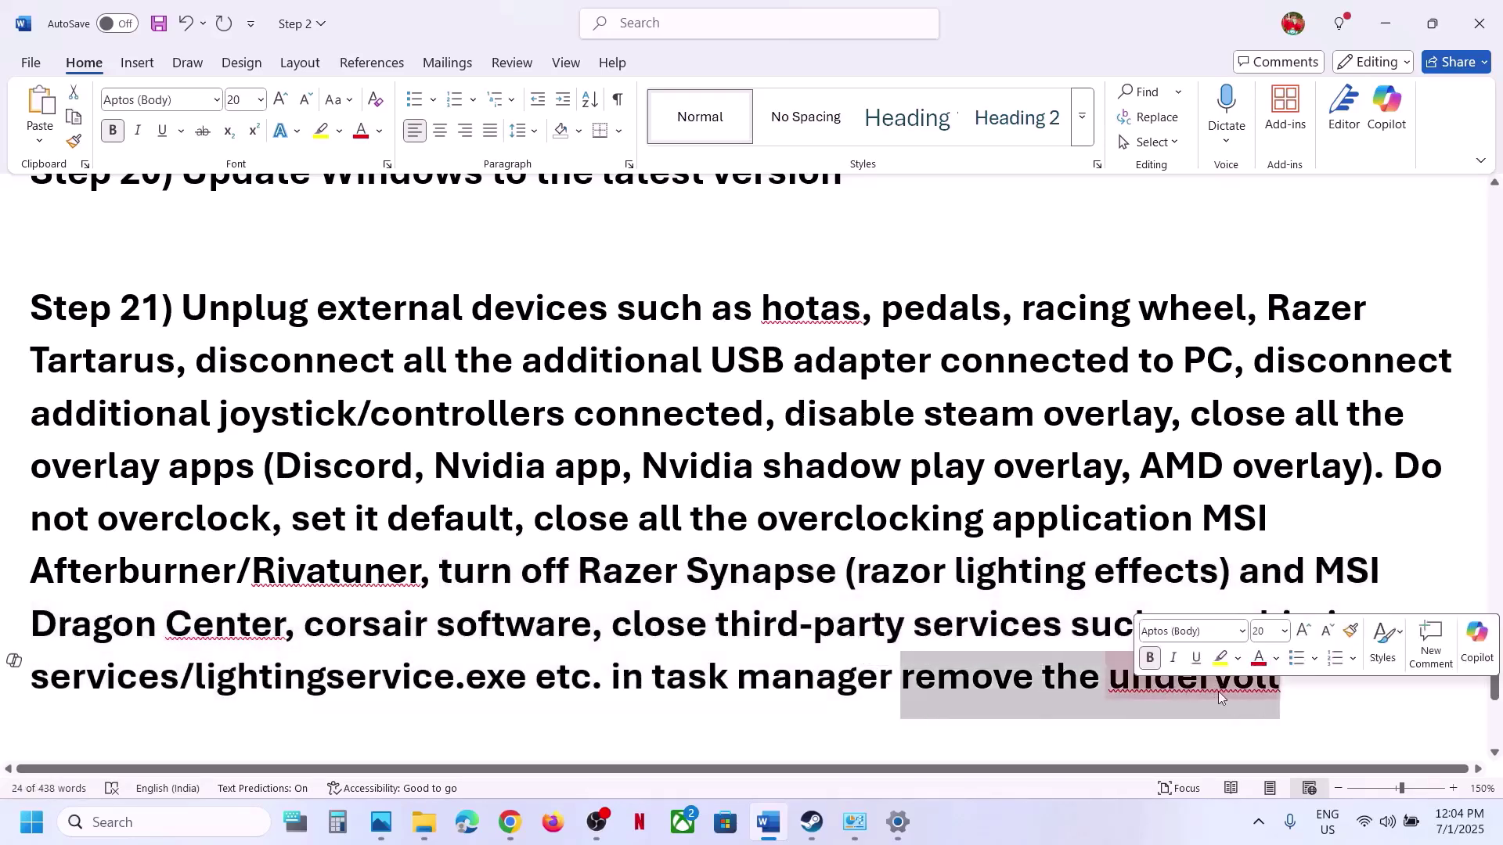
{"action": "left_click", "coordinate": [674, 570]}
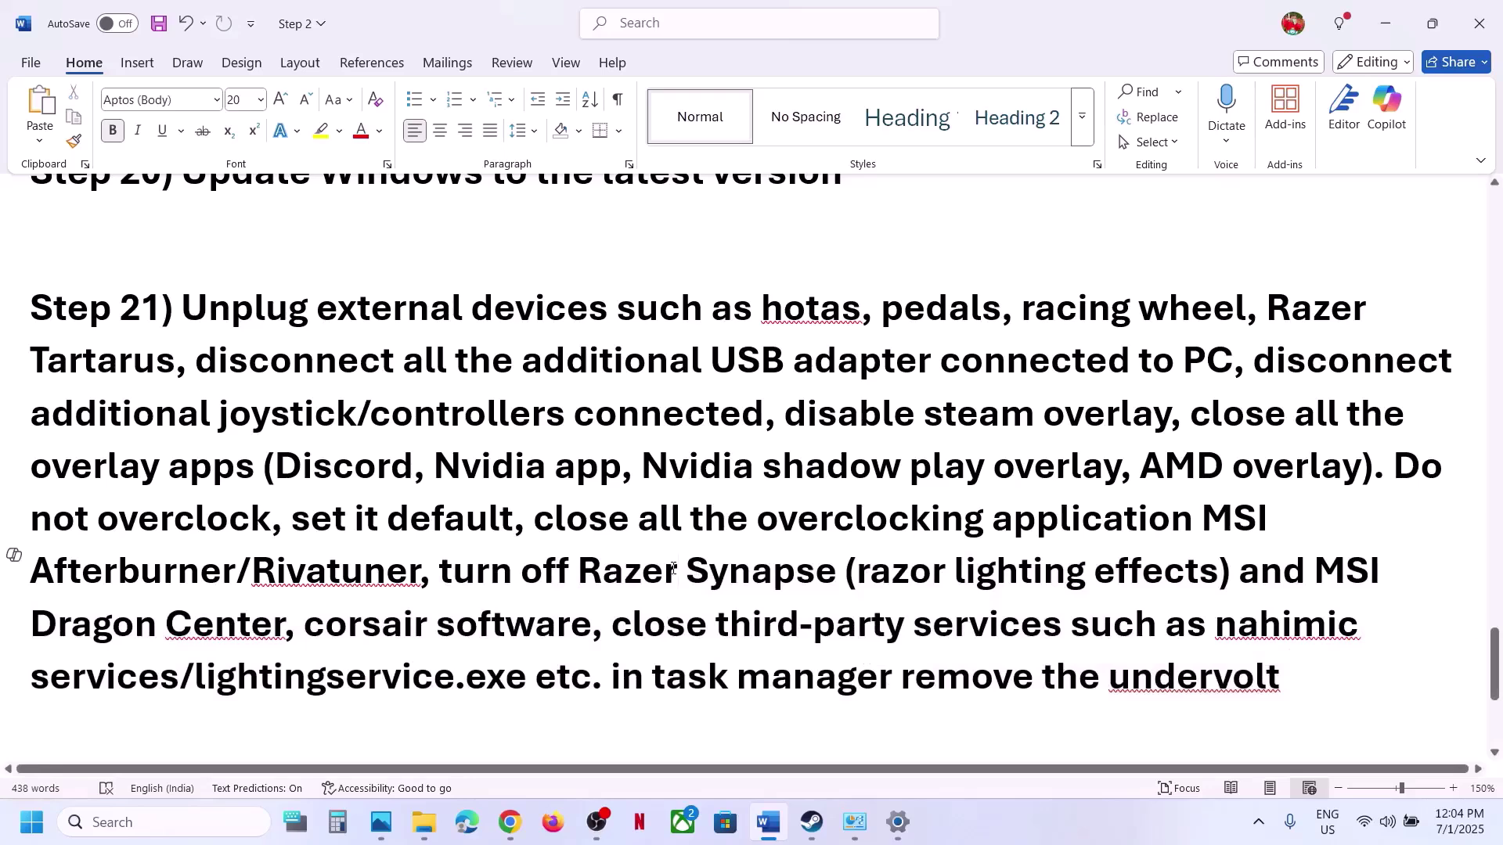
Highlight the Step 22 heading about increasing virtual memory in the Word document.
{"action": "scroll", "coordinate": [673, 568], "scroll_direction": "down", "scroll_amount": 3}
{"action": "scroll", "coordinate": [292, 618], "scroll_direction": "up", "scroll_amount": 1}
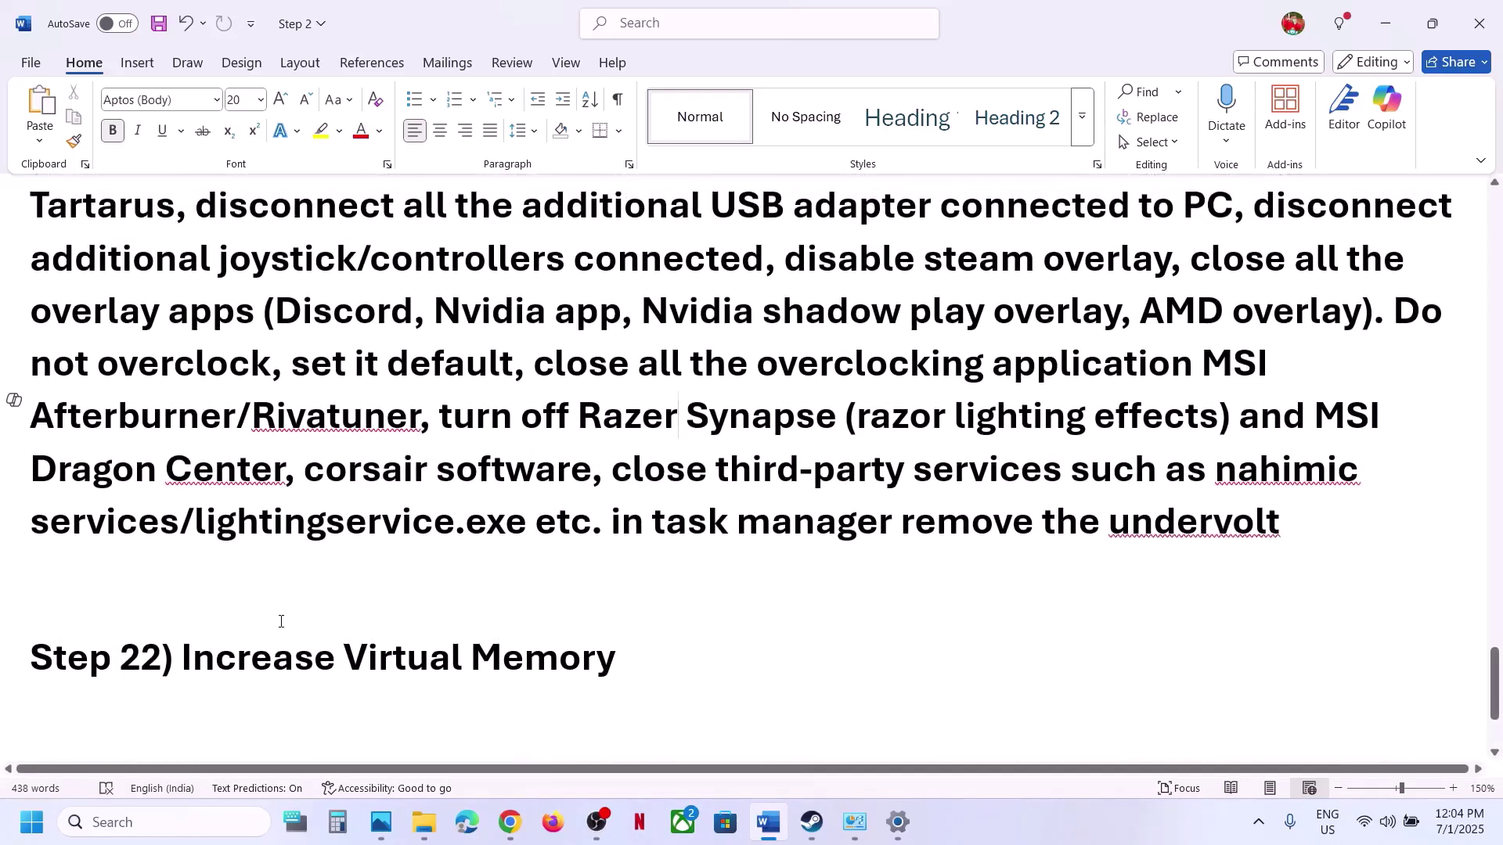
{"action": "left_click_drag", "start_coordinate": [281, 622], "coordinate": [626, 665]}
{"action": "left_click", "coordinate": [1010, 831]}
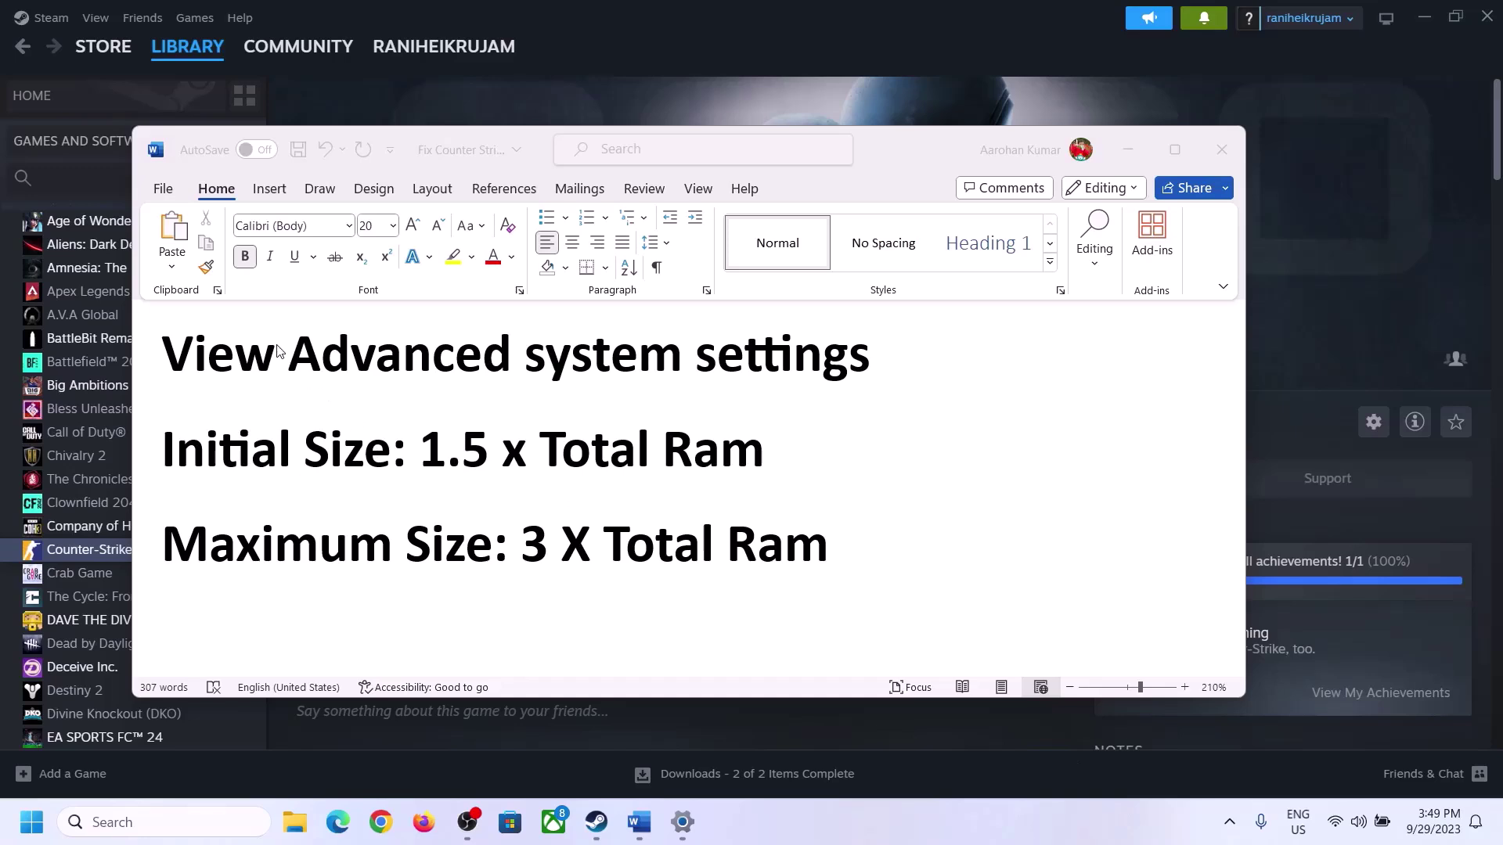
Copy "View Advanced system settings" from the Word document, search Windows for it and open the matching Control Panel result.
{"action": "left_click", "coordinate": [222, 363]}
{"action": "left_click_drag", "start_coordinate": [176, 361], "coordinate": [853, 356]}
{"action": "key", "text": "ctrl+c"}
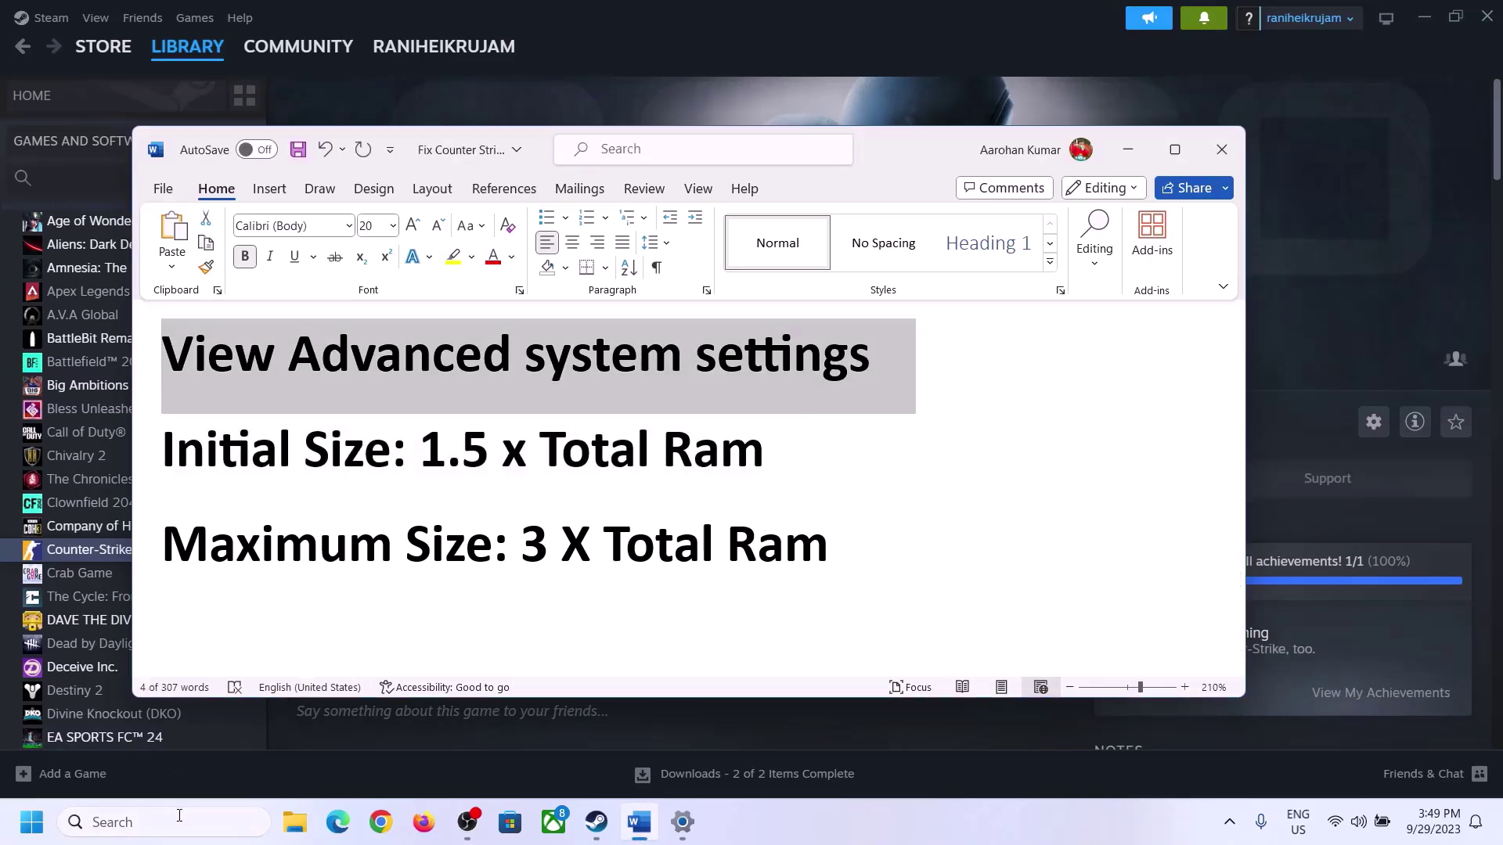
{"action": "left_click", "coordinate": [178, 821]}
{"action": "key", "text": "ctrl+v"}
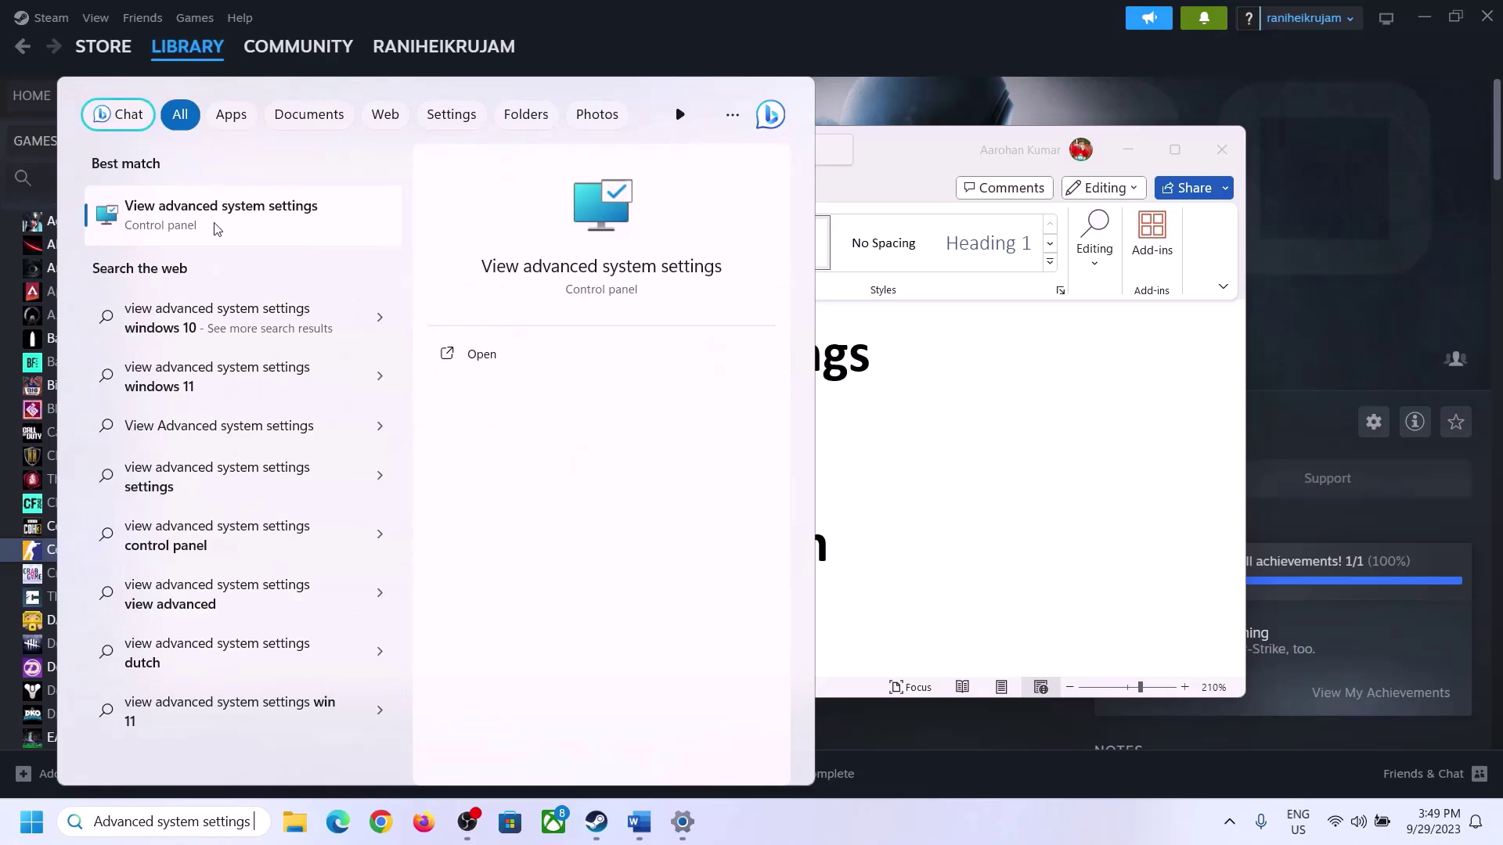
{"action": "left_click", "coordinate": [210, 227]}
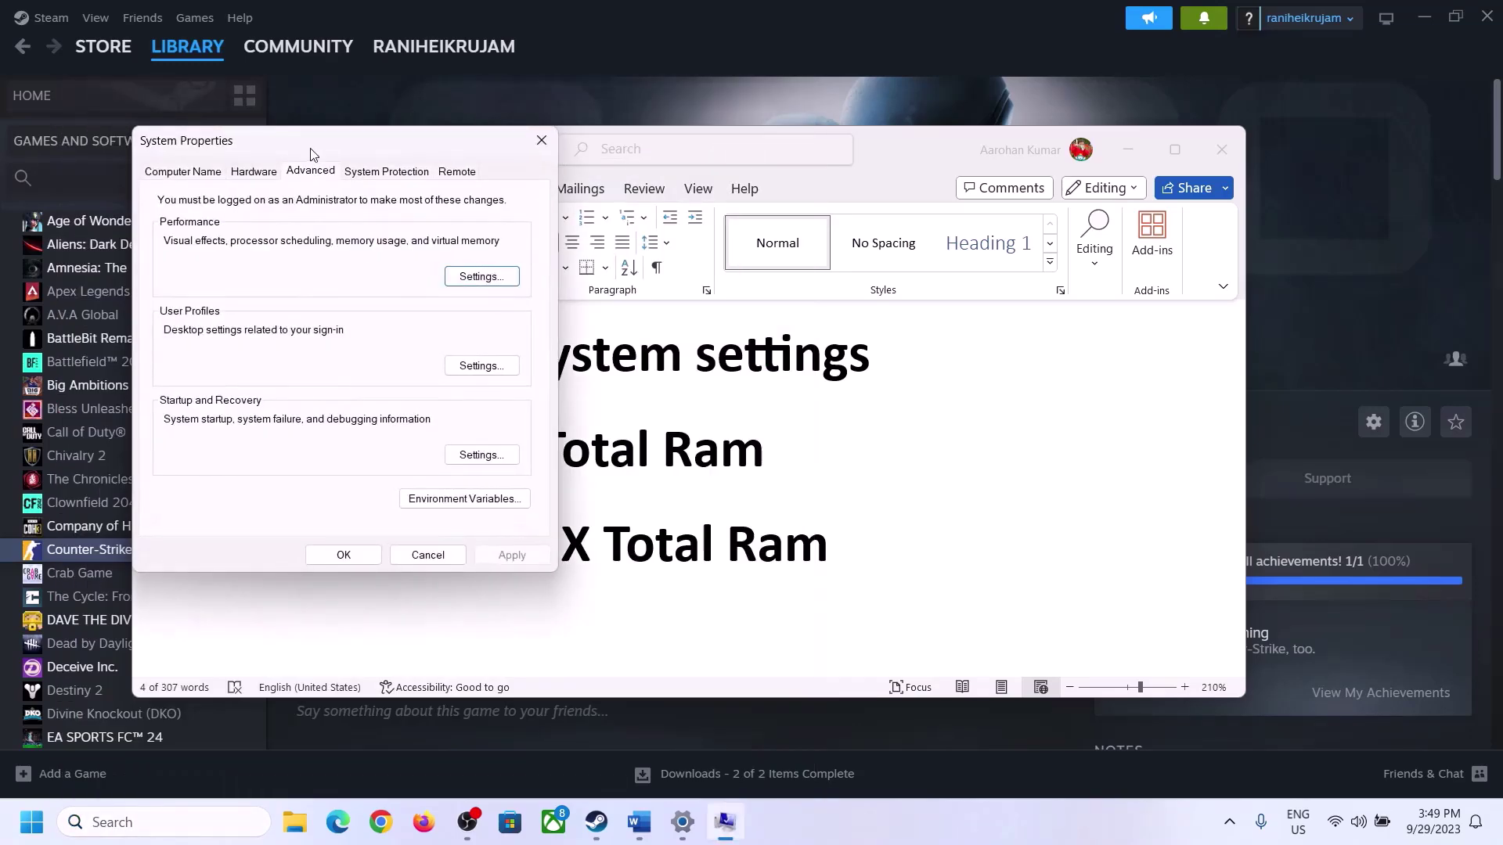
In the Virtual Memory settings under Performance Options, turn off automatic paging file management and choose a custom size for drive C.
{"action": "left_click_drag", "start_coordinate": [312, 151], "coordinate": [670, 268]}
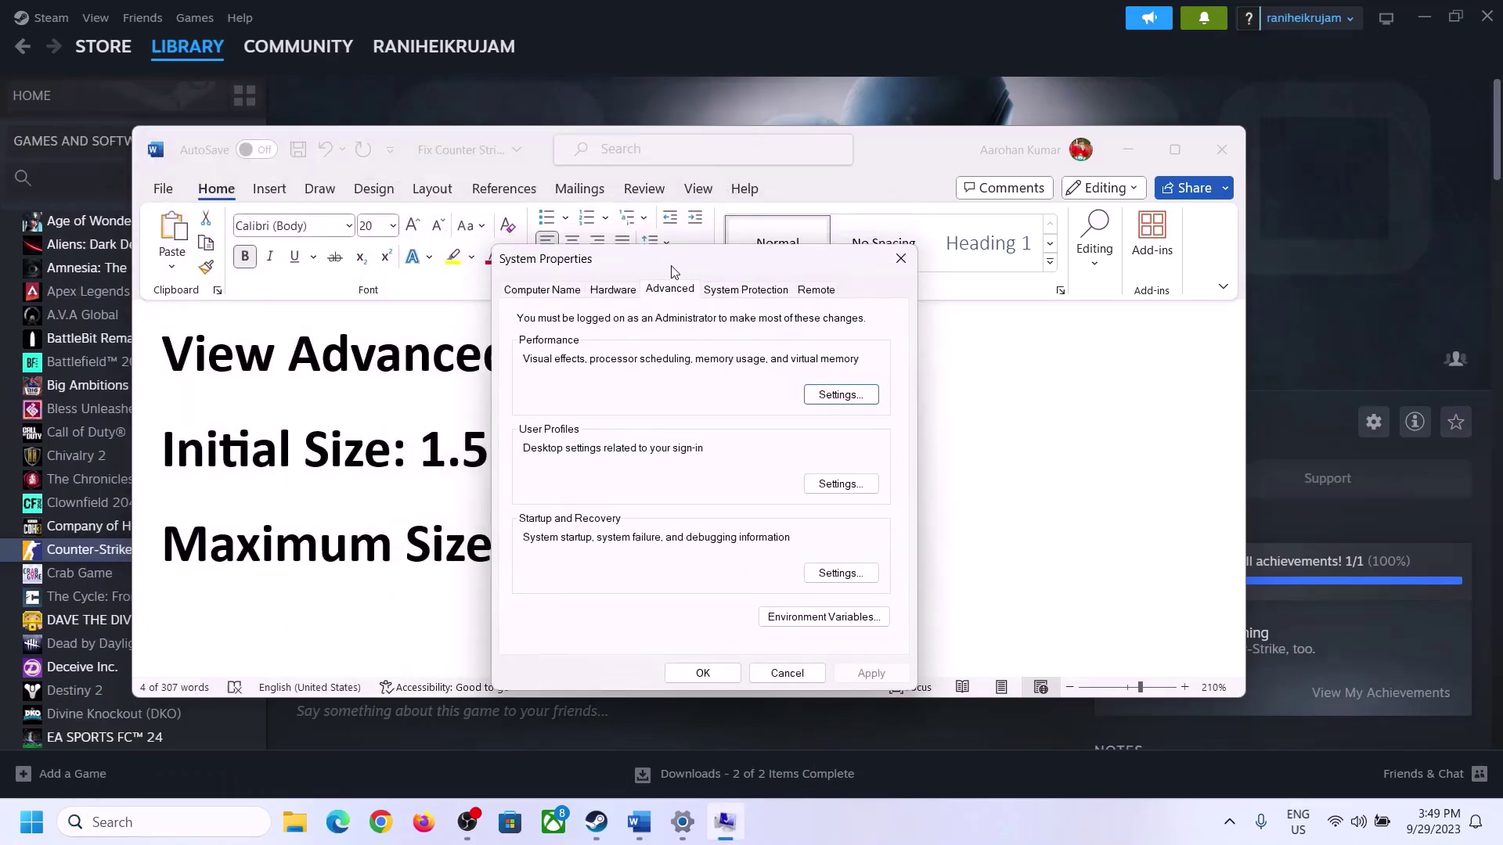
{"action": "left_click", "coordinate": [838, 399]}
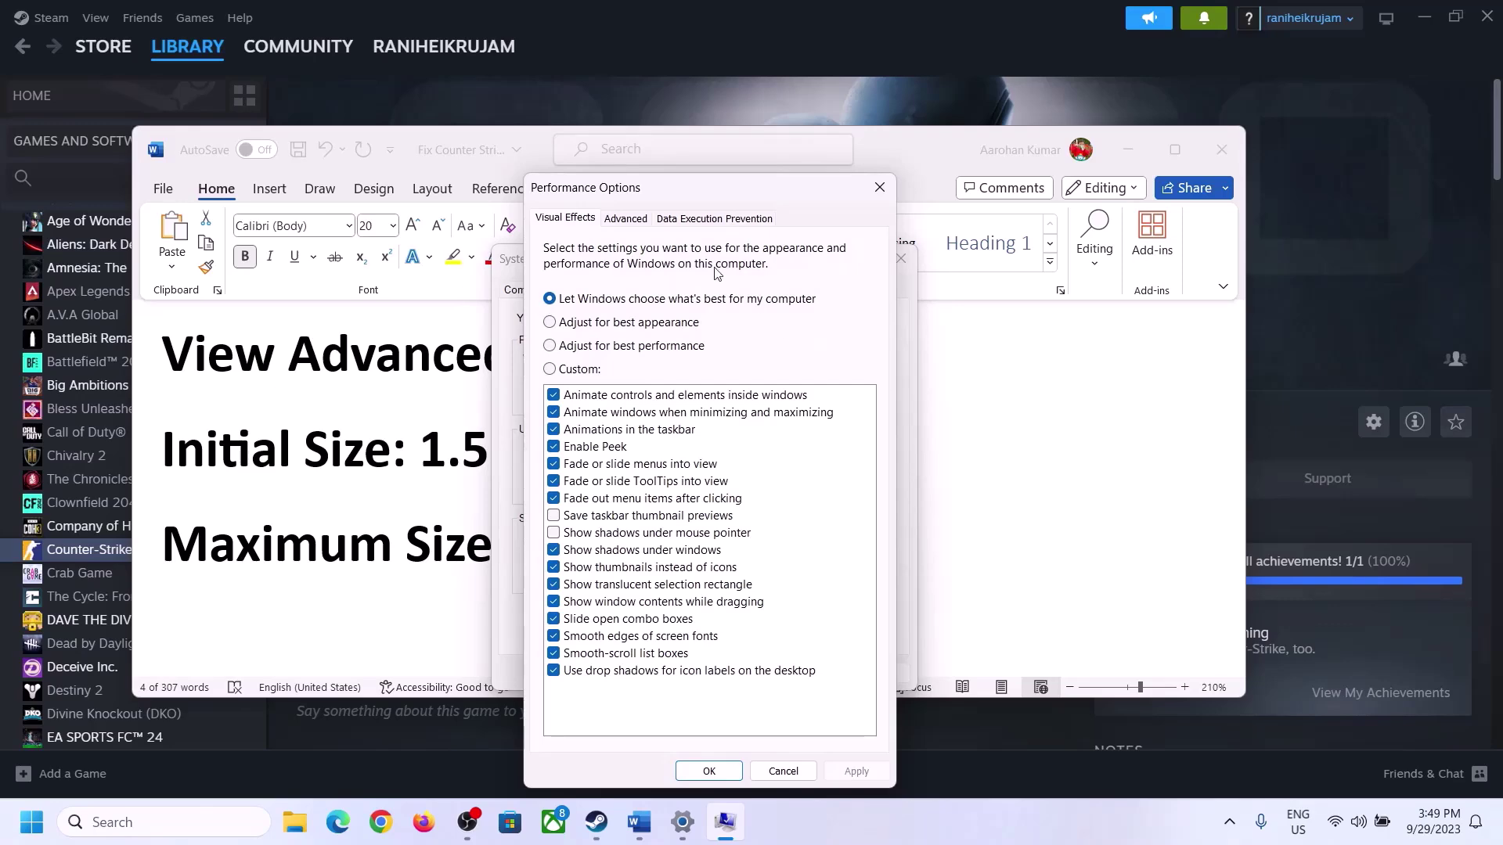
{"action": "left_click", "coordinate": [626, 219]}
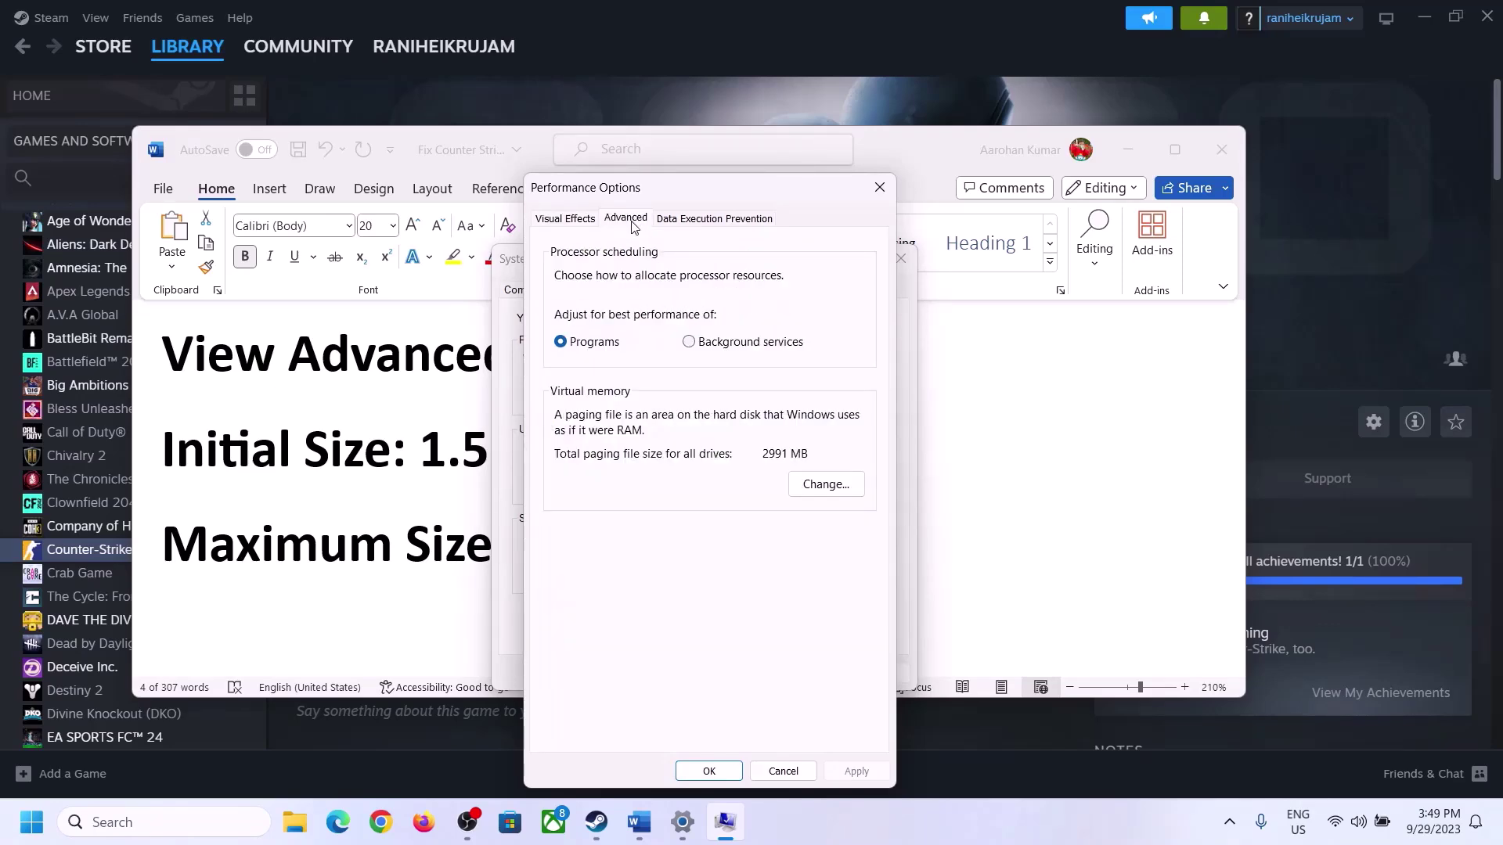
{"action": "left_click", "coordinate": [832, 485]}
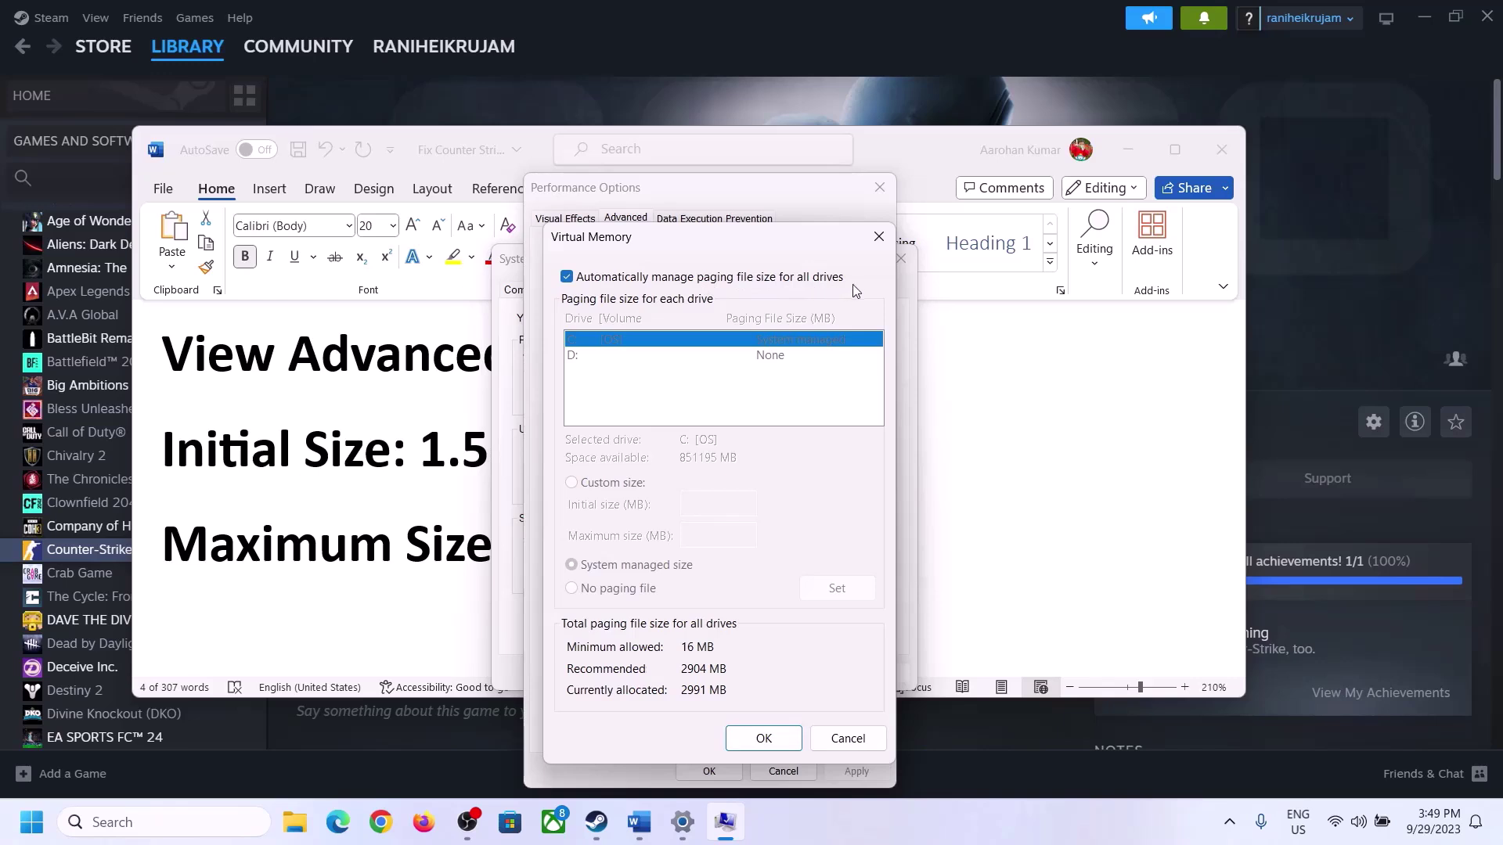
{"action": "left_click", "coordinate": [567, 277]}
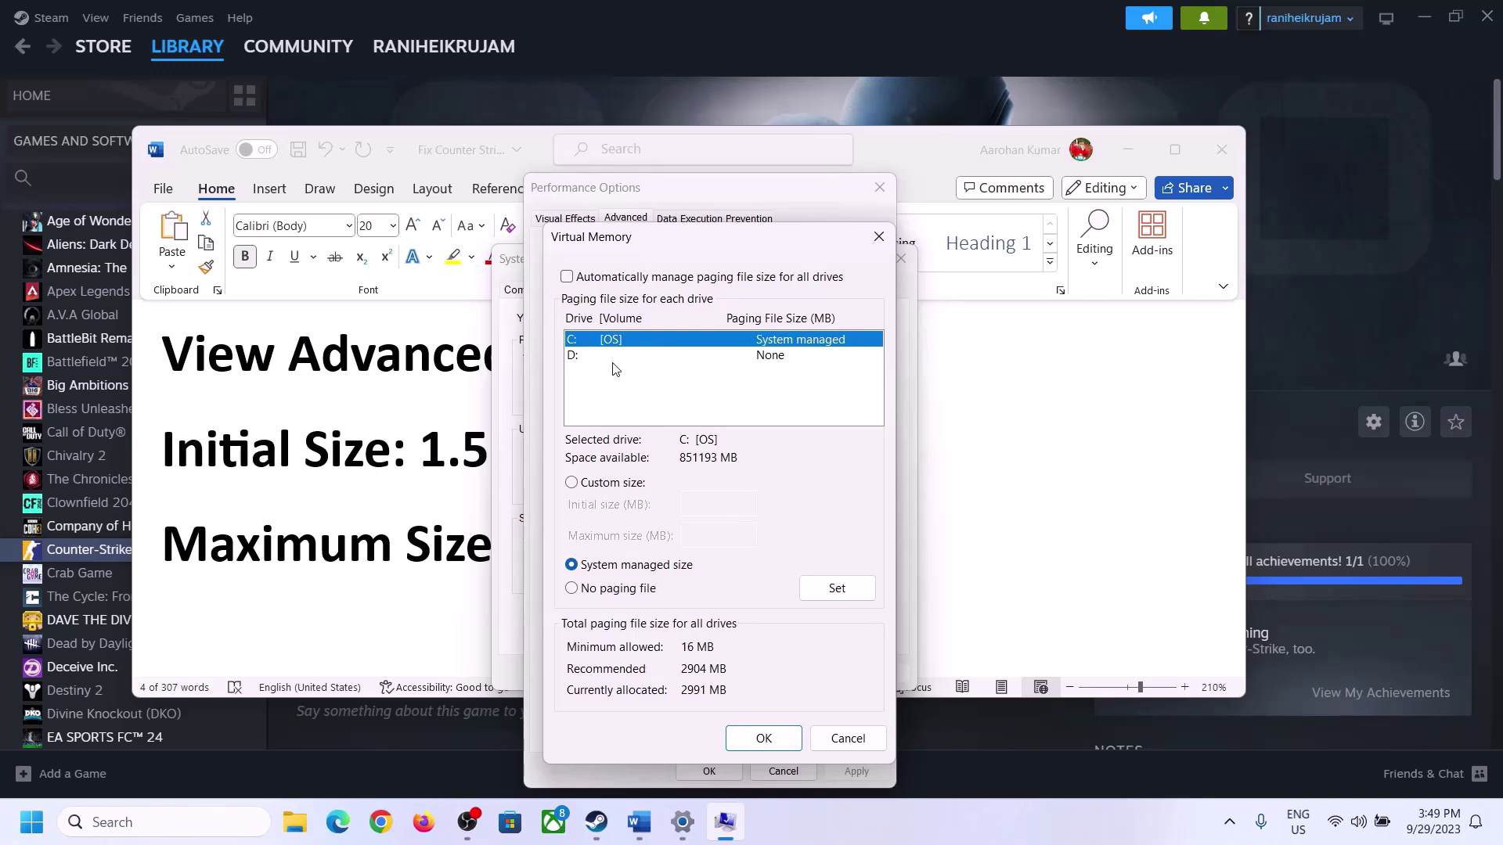
{"action": "left_click", "coordinate": [573, 485]}
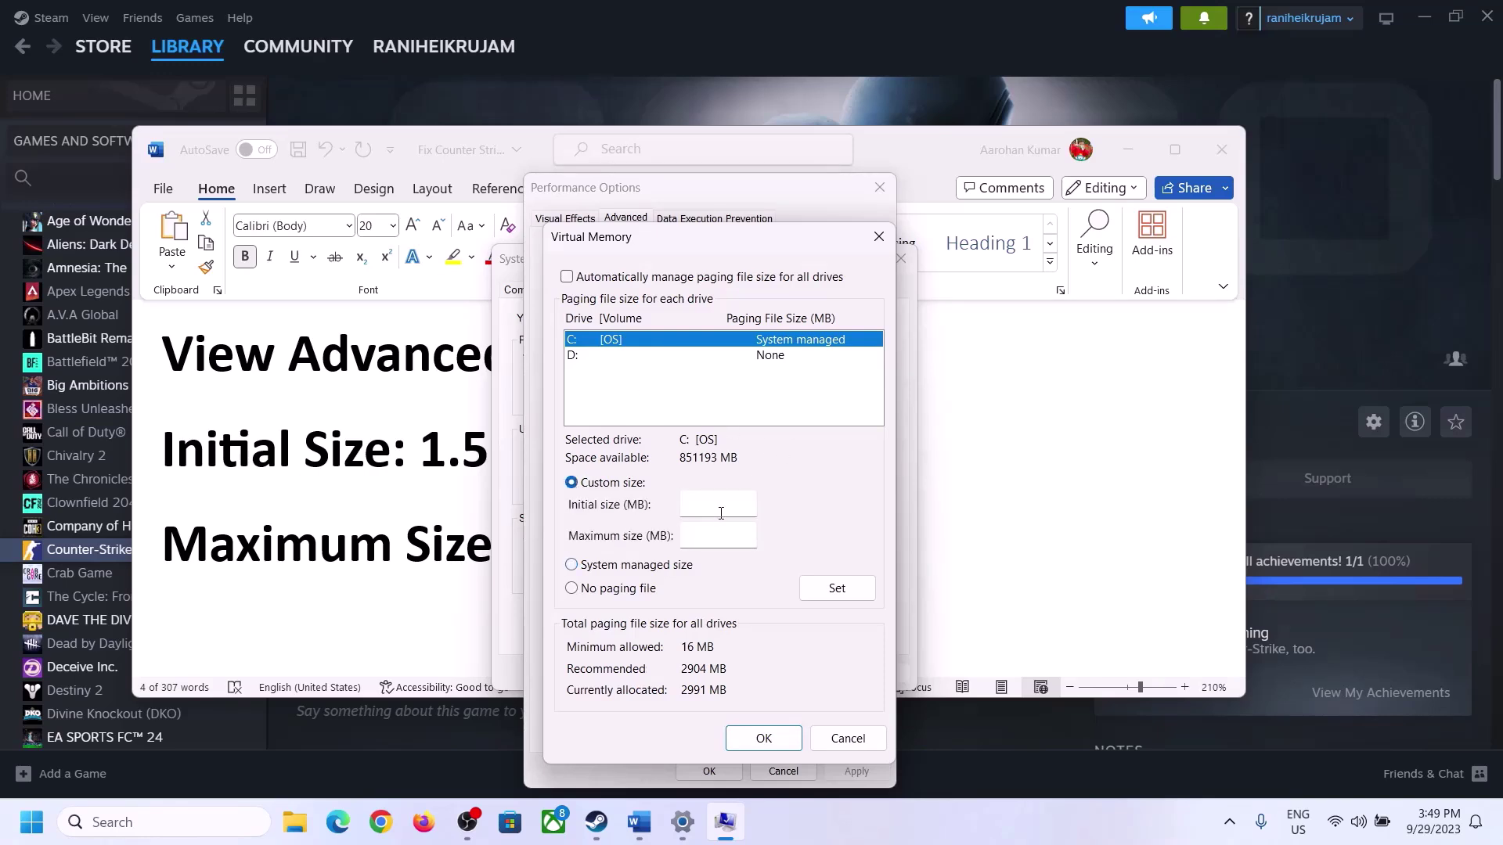
Highlight the initial size formula, 1.5 x Total Ram, in Word and look up the installed RAM on the System About page in Settings.
{"action": "left_click", "coordinate": [407, 460]}
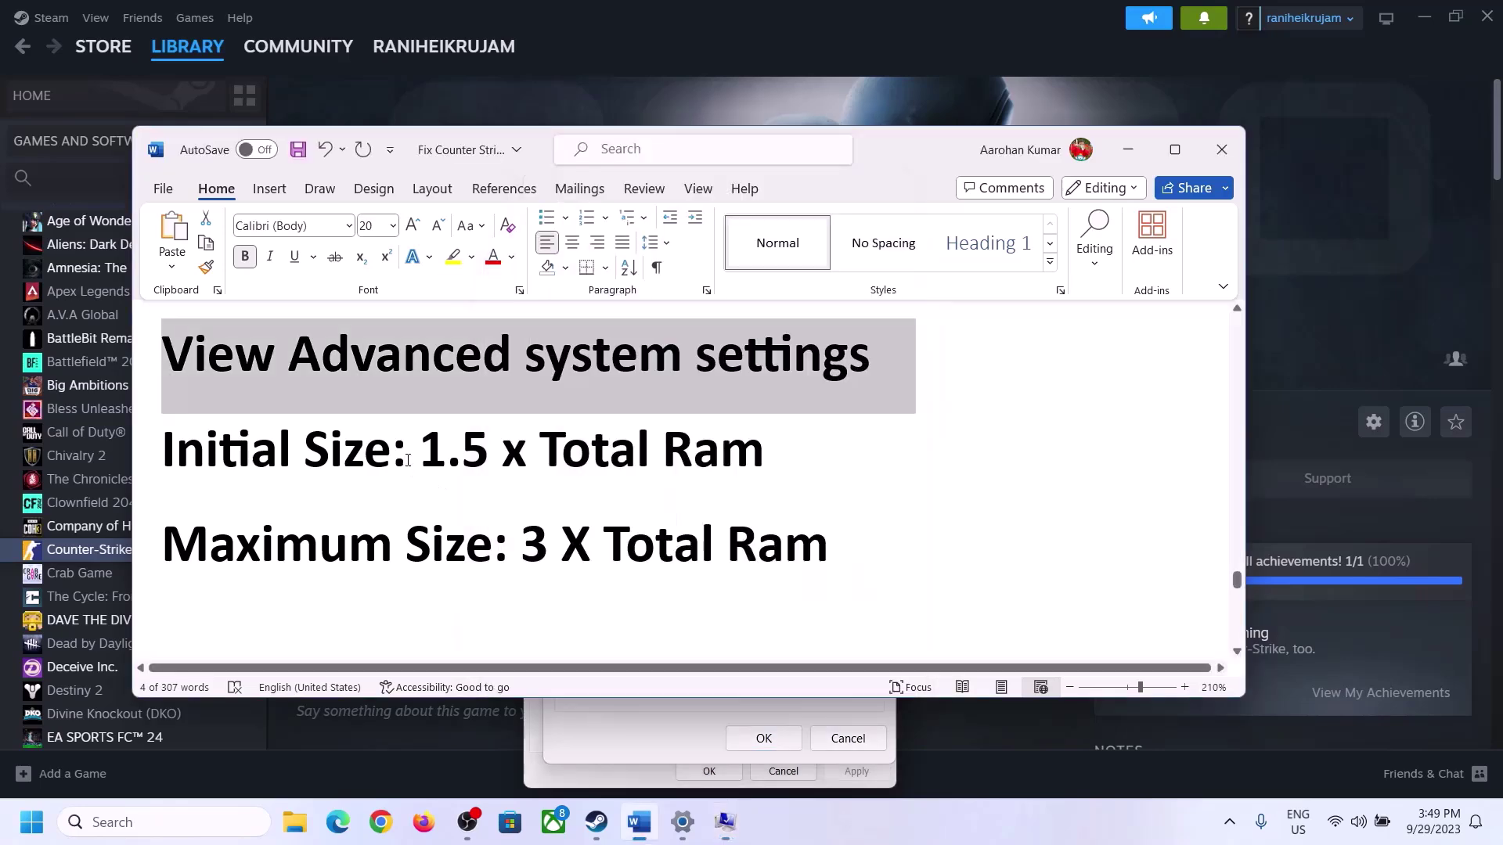
{"action": "left_click_drag", "start_coordinate": [429, 451], "coordinate": [696, 468]}
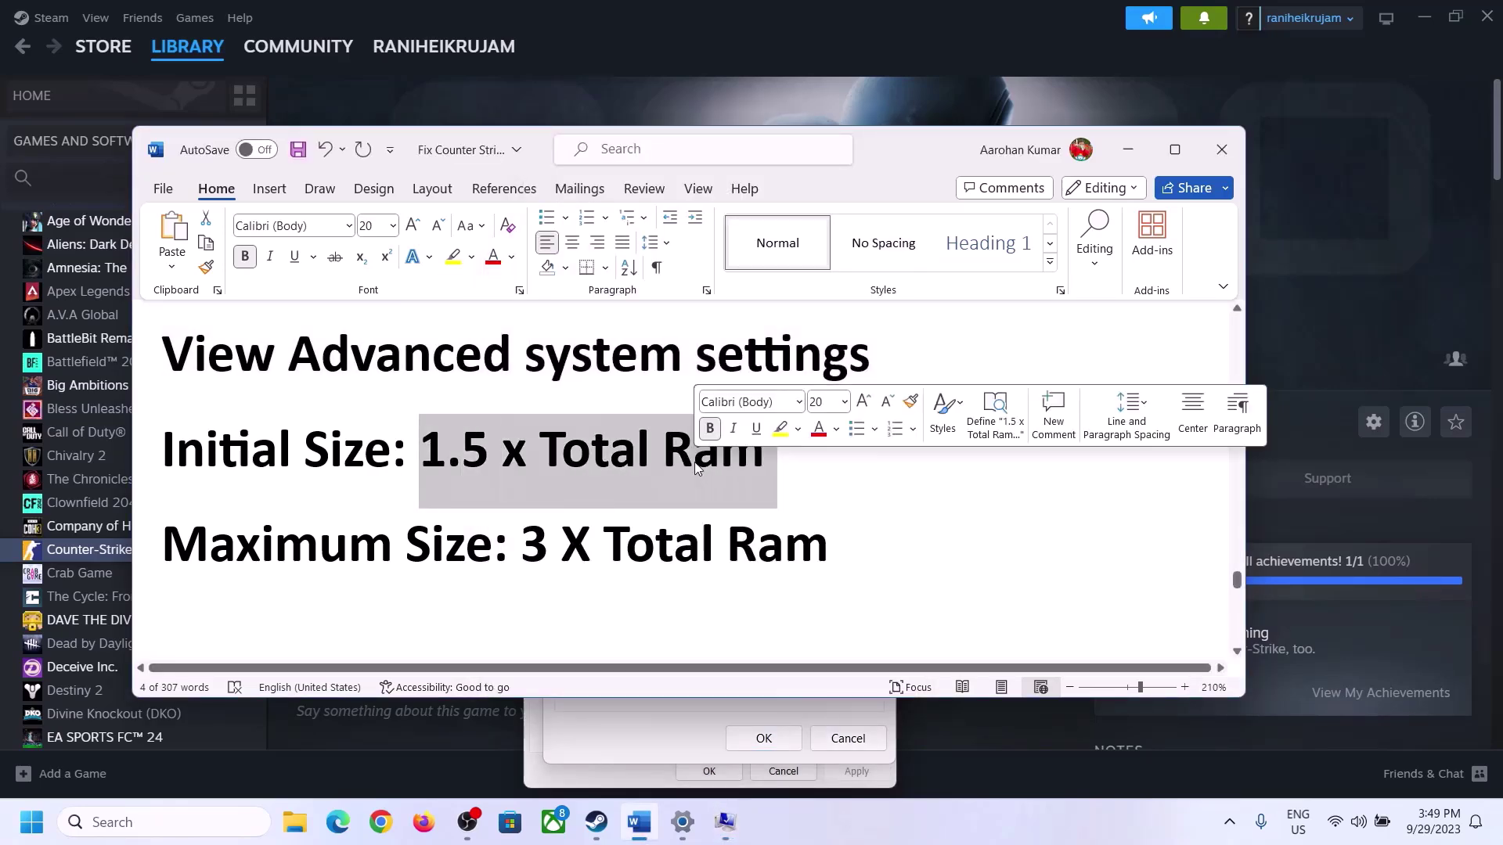
{"action": "left_click", "coordinate": [683, 826]}
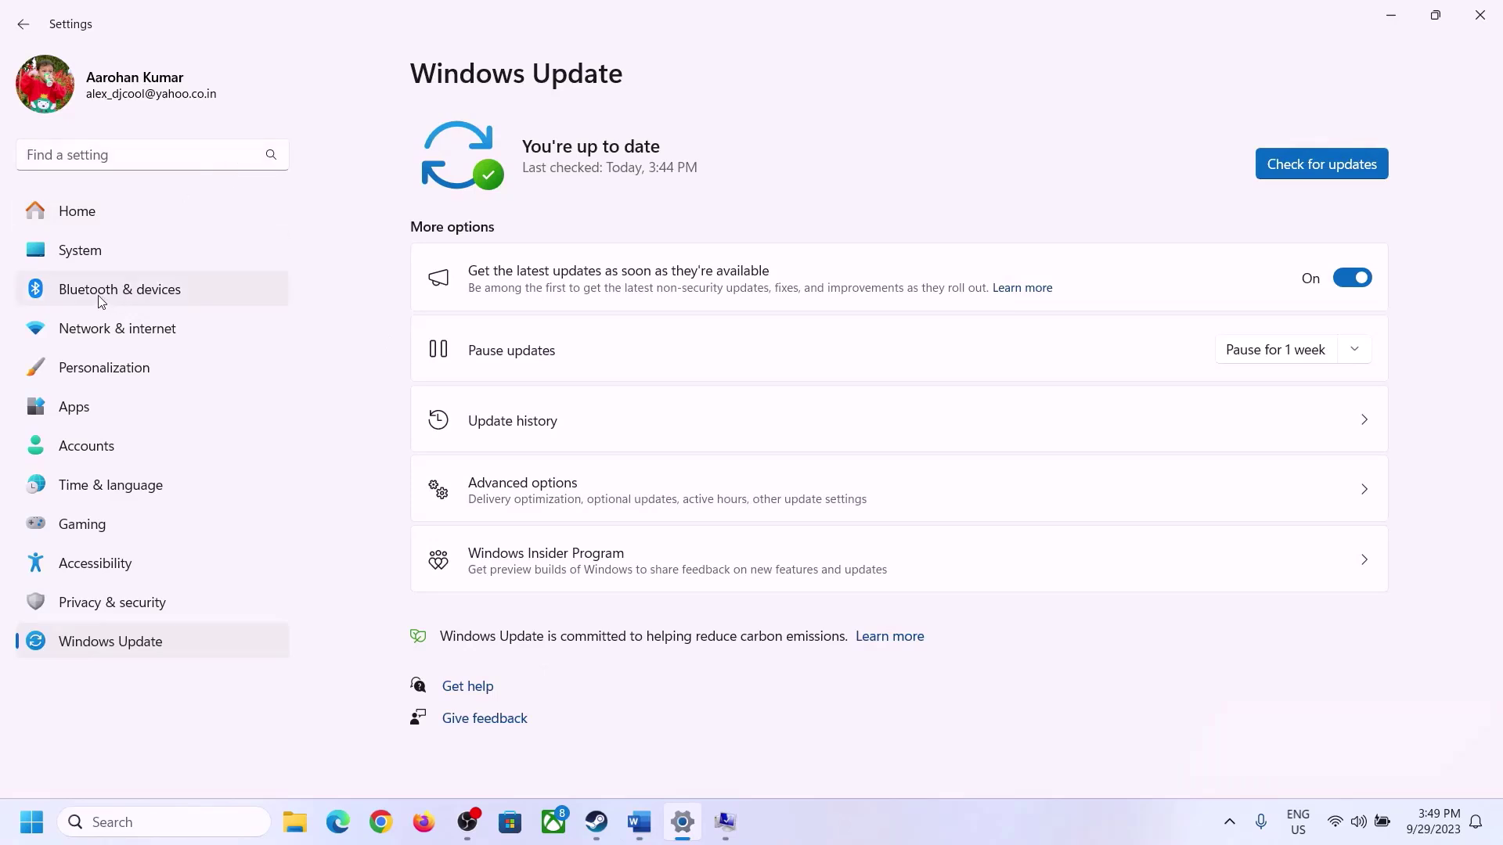
{"action": "left_click", "coordinate": [69, 262]}
{"action": "scroll", "coordinate": [554, 571], "scroll_direction": "down", "scroll_amount": 8}
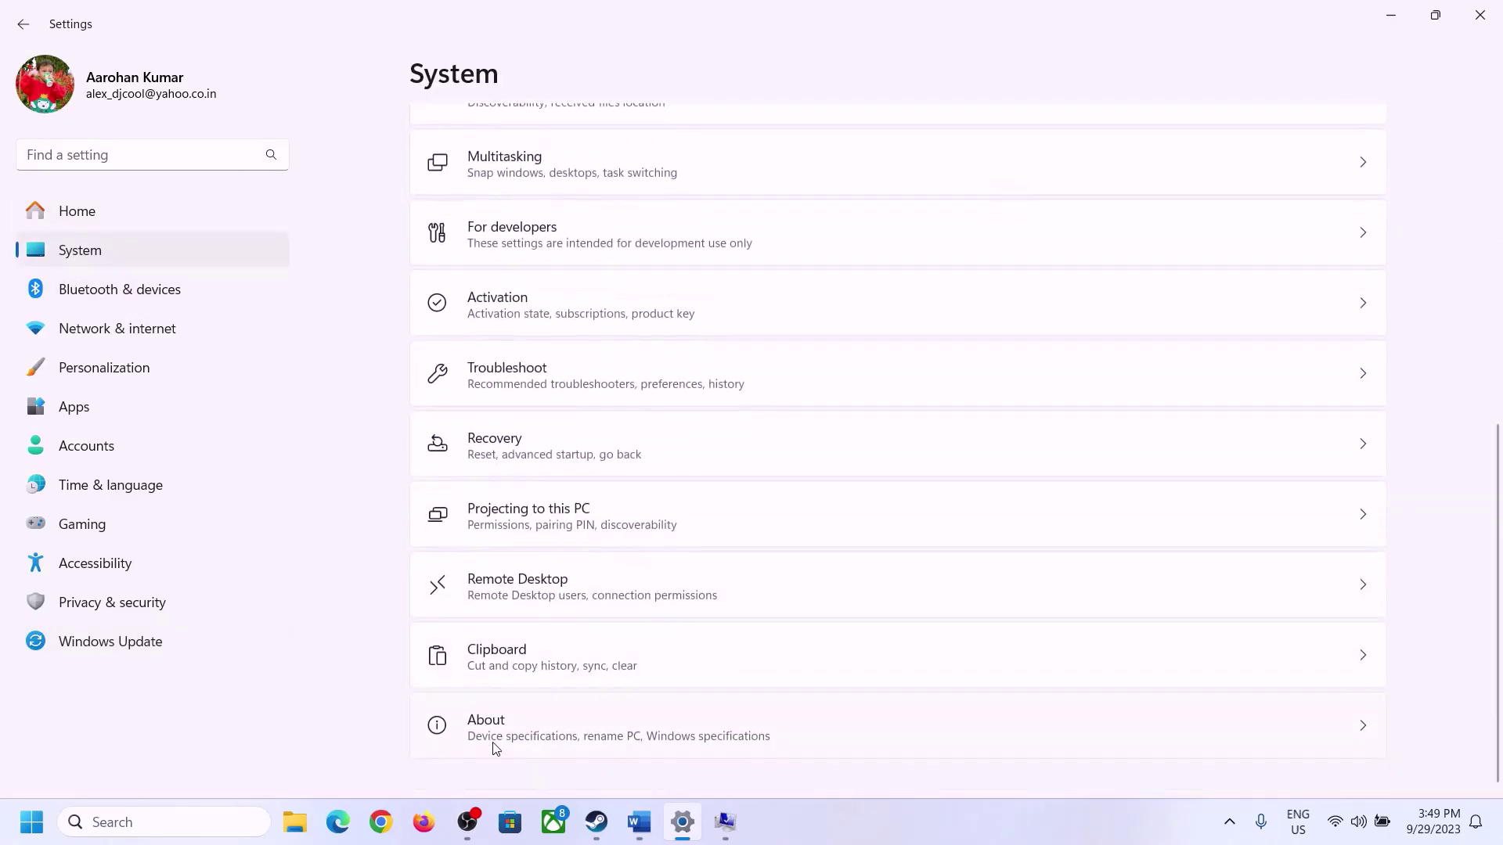
{"action": "left_click", "coordinate": [501, 734]}
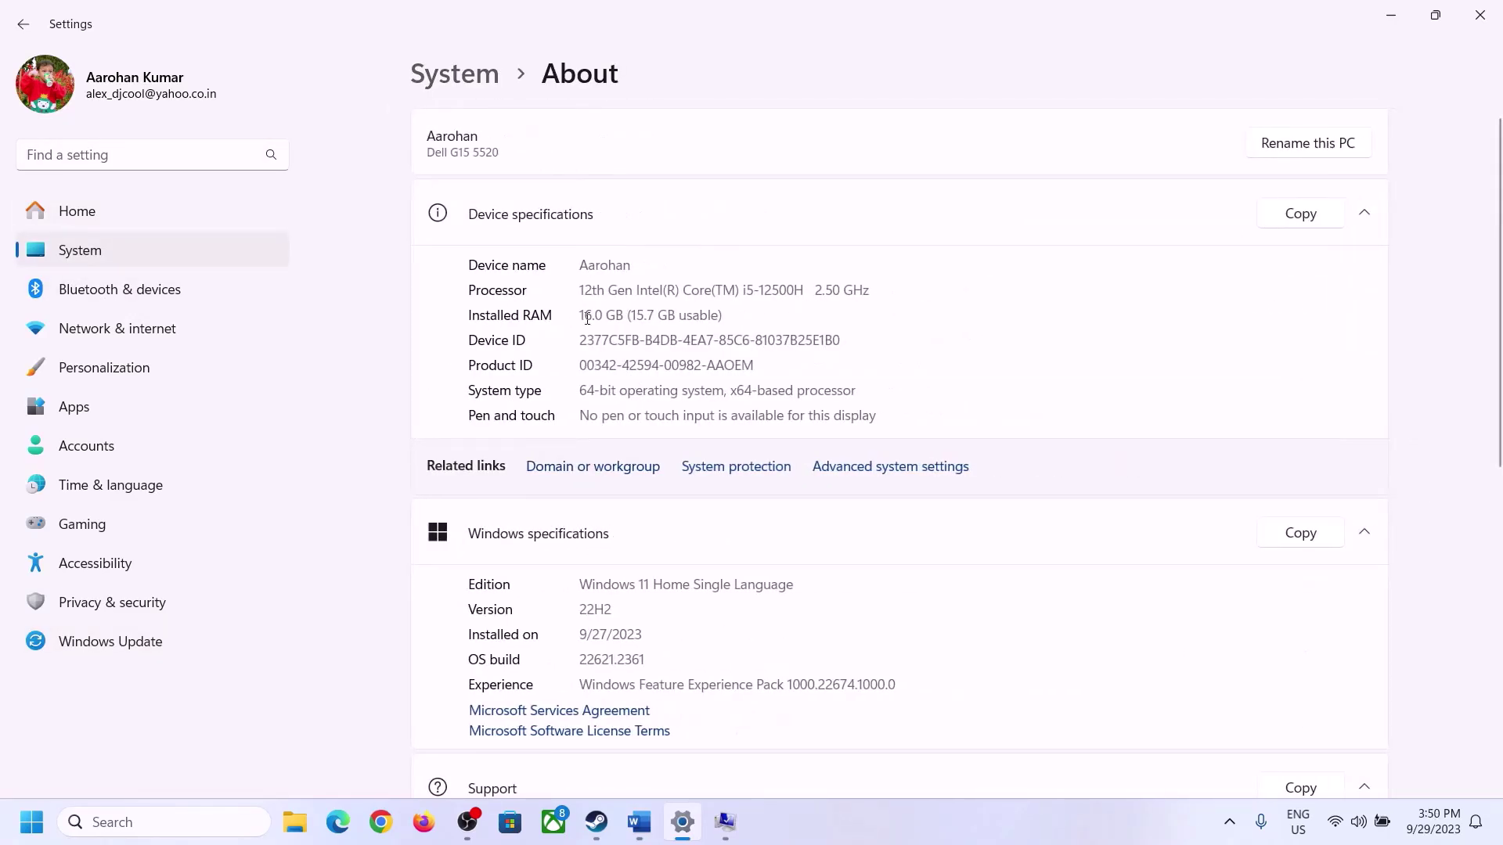
{"action": "left_click_drag", "start_coordinate": [594, 314], "coordinate": [573, 314]}
{"action": "left_click", "coordinate": [603, 316]}
{"action": "left_click_drag", "start_coordinate": [598, 315], "coordinate": [578, 308]}
Launch Calculator with the Run command calc, place it beside the Virtual Memory dialog and recheck the initial size formula in Word.
{"action": "left_click", "coordinate": [713, 821]}
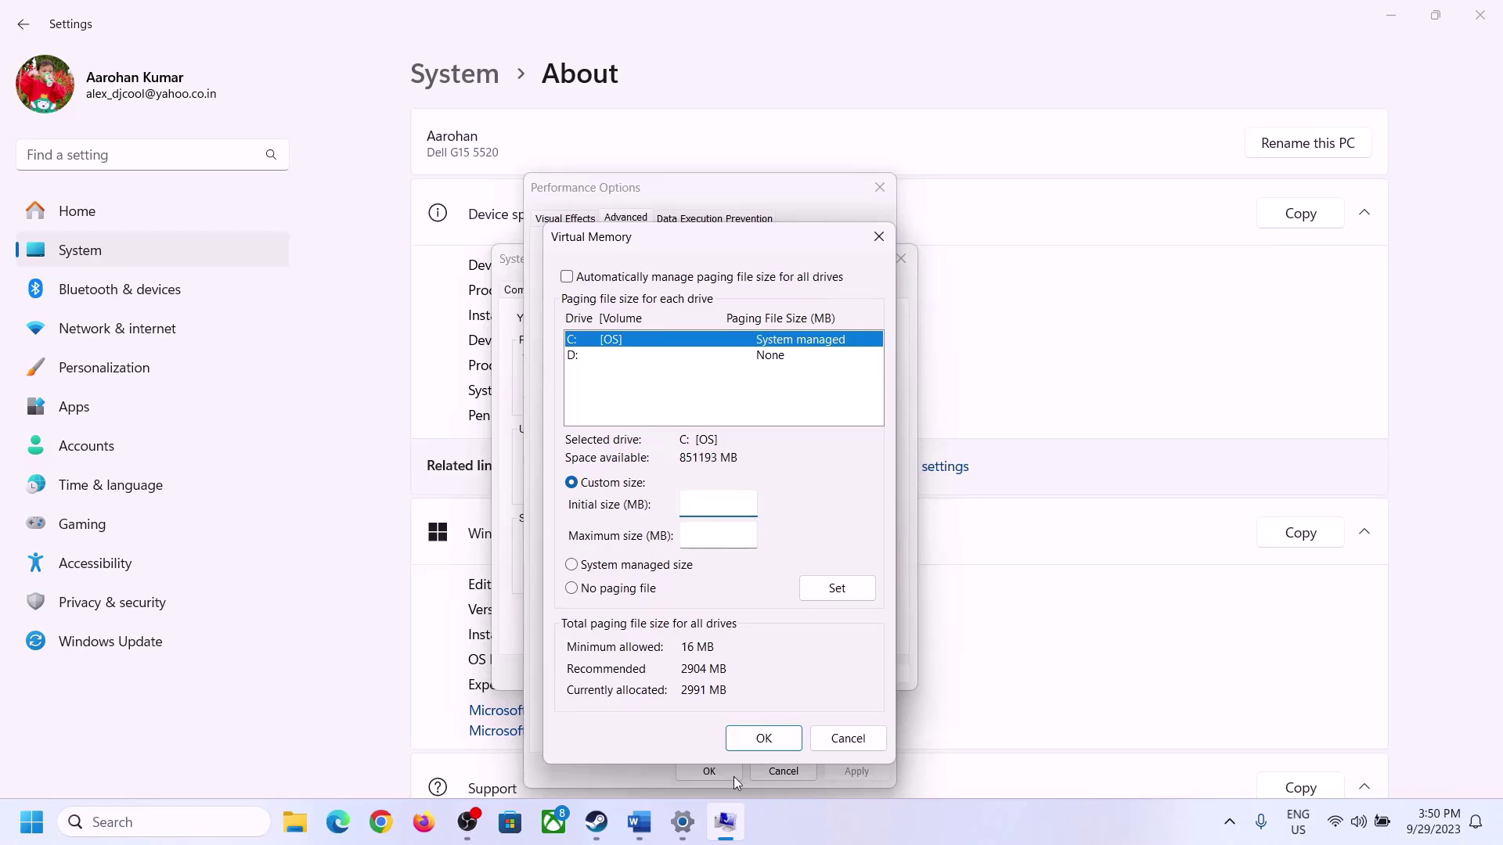
{"action": "mouse_move", "coordinate": [682, 822]}
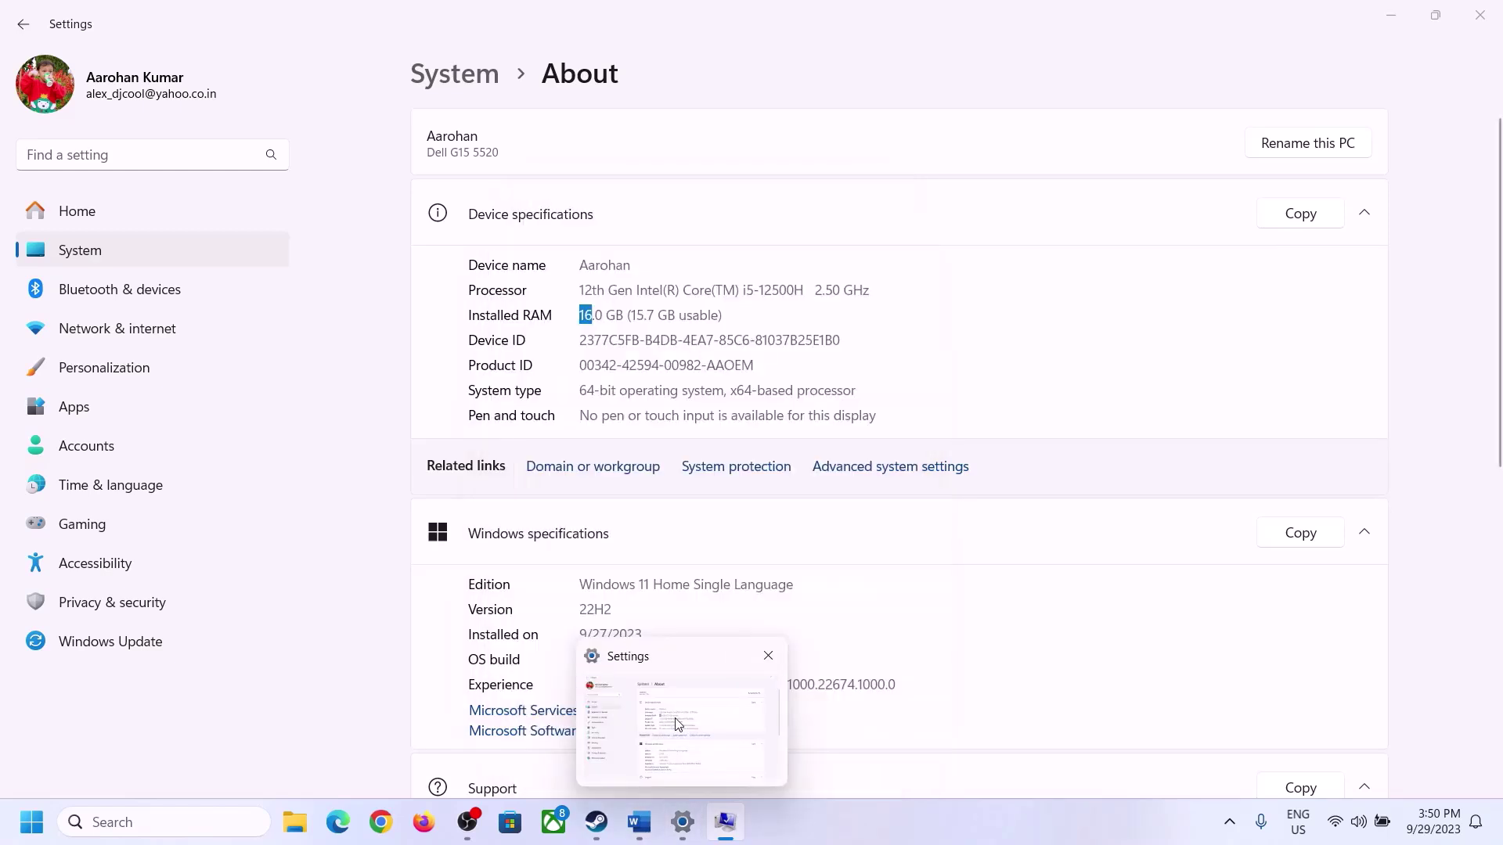
{"action": "key", "text": "super+r"}
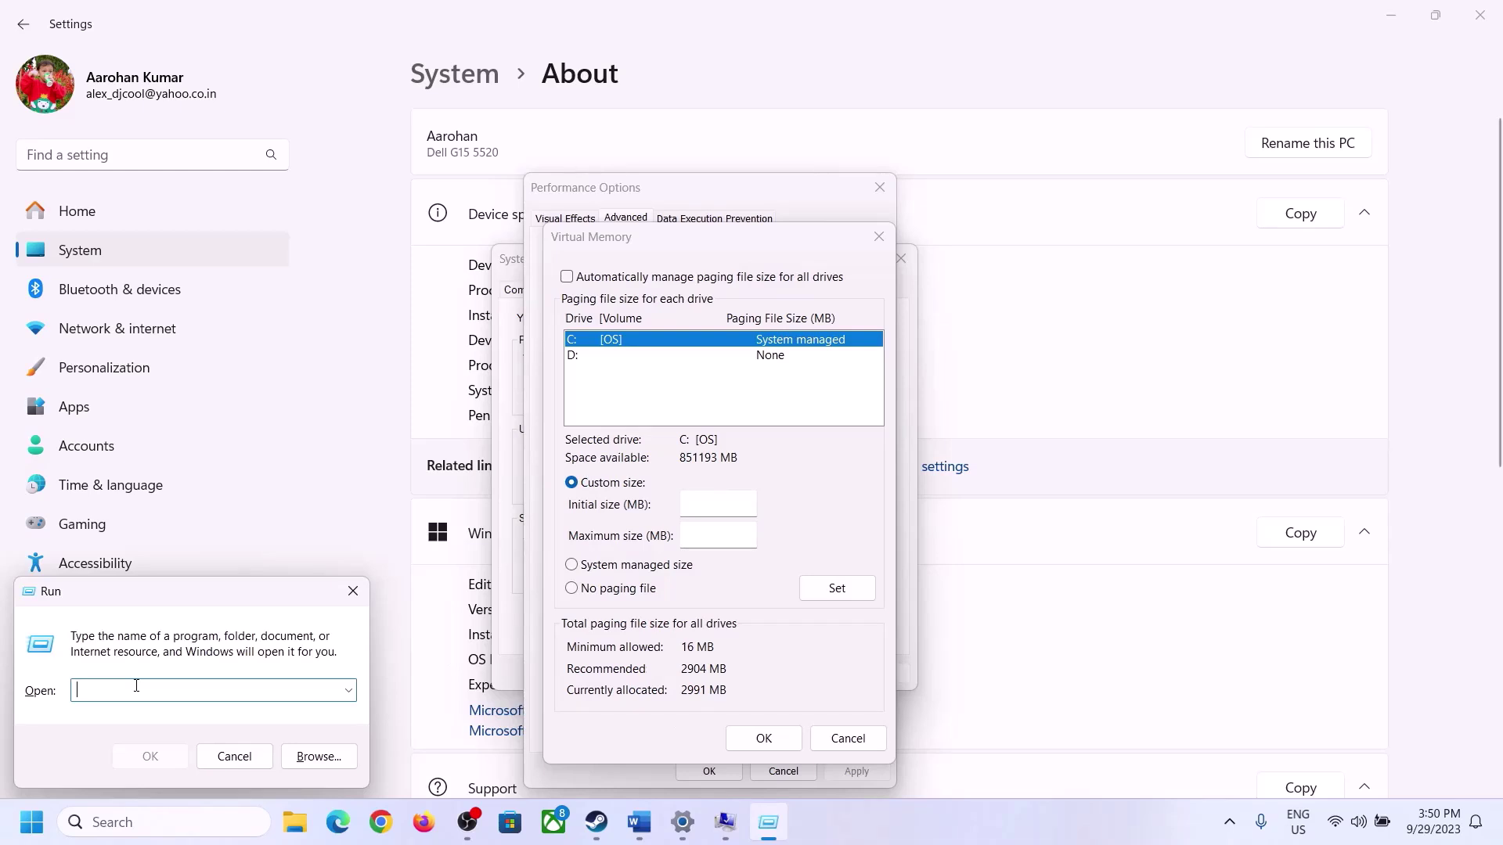
{"action": "type", "text": "calc"}
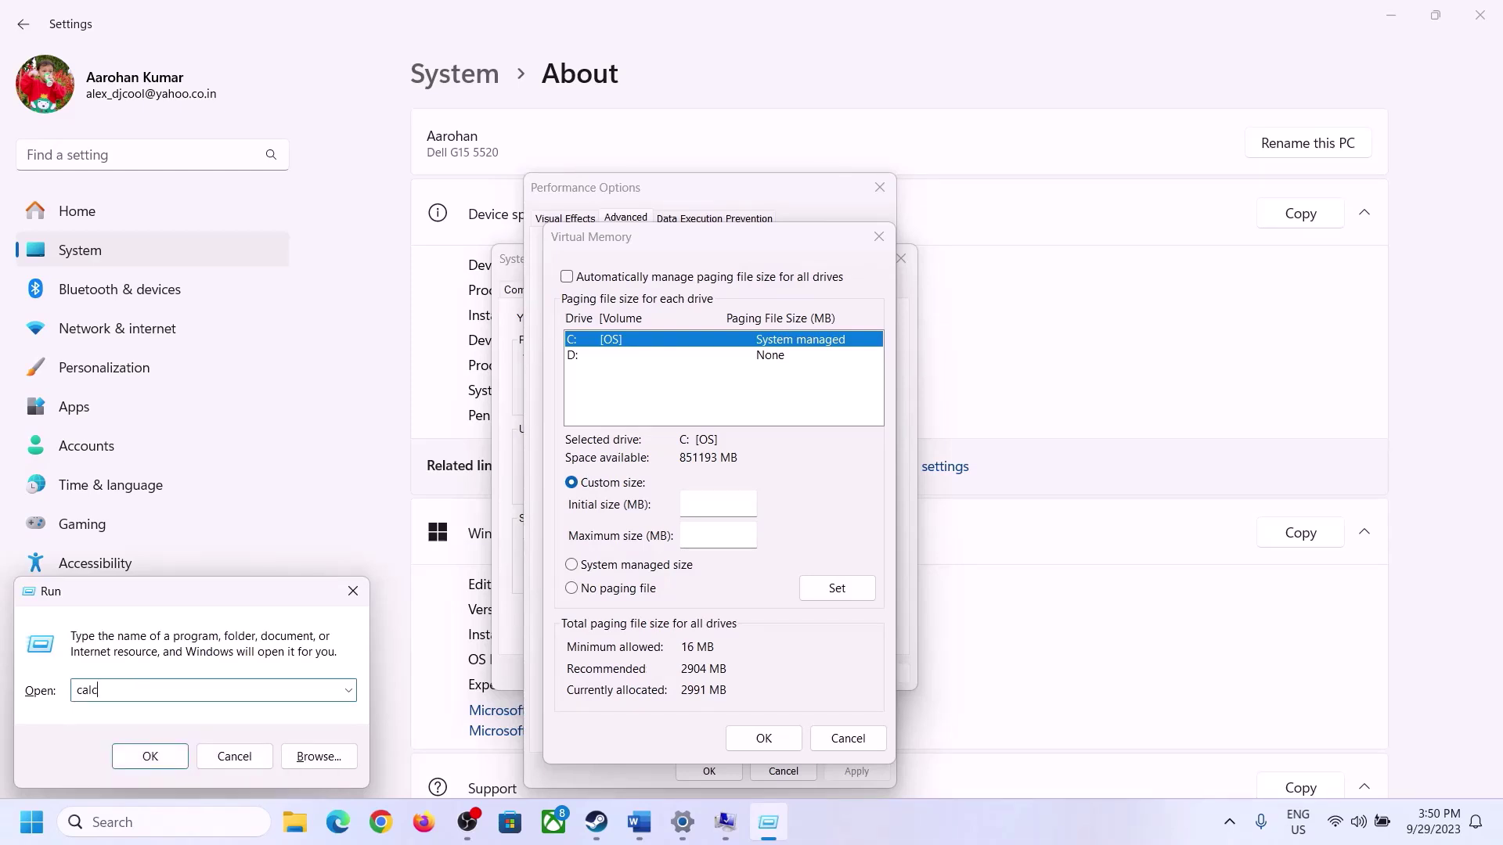
{"action": "left_click", "coordinate": [130, 757]}
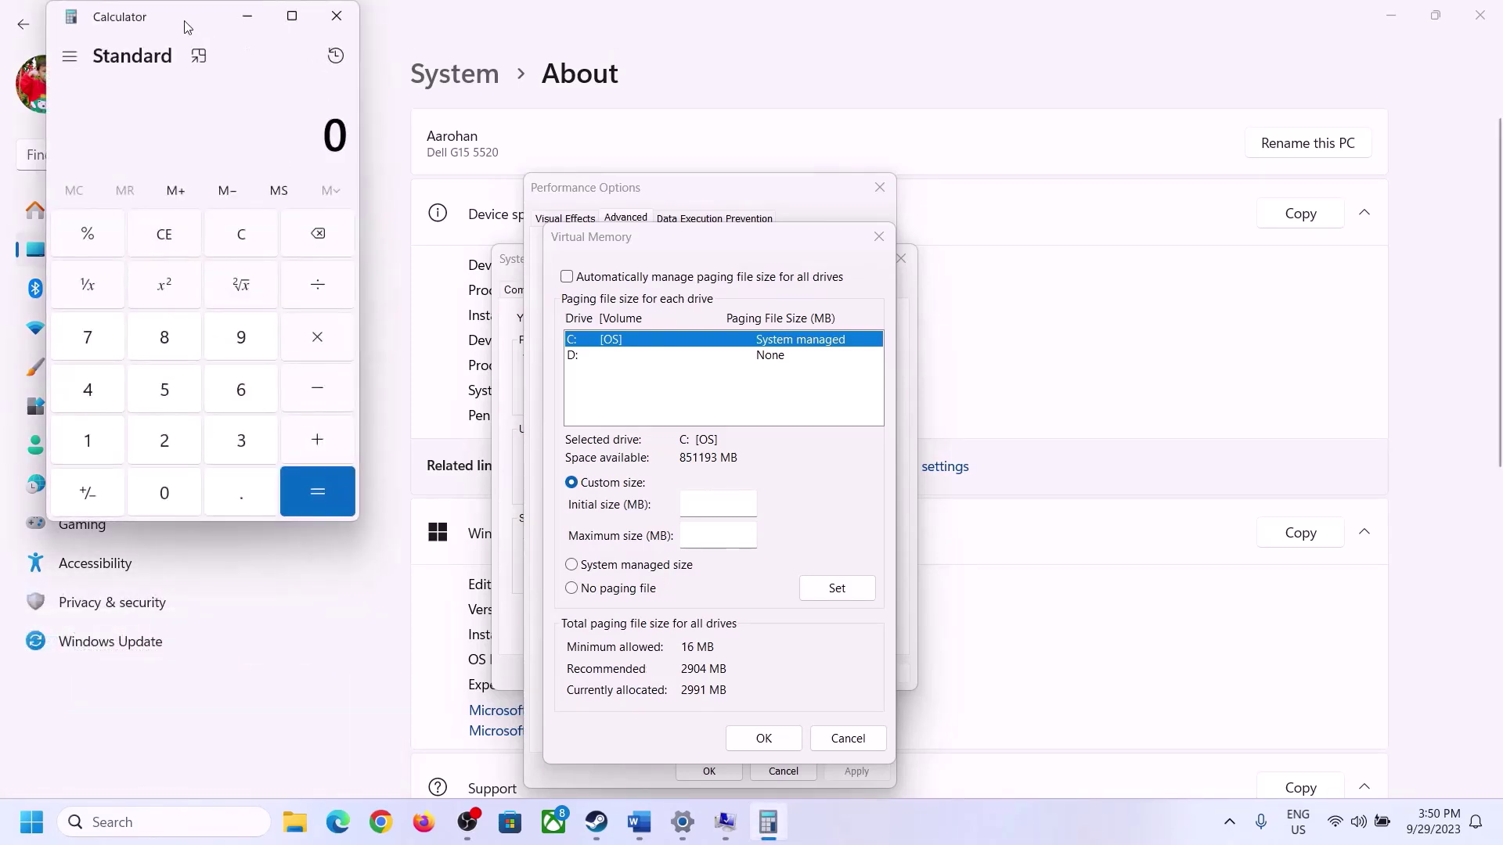
{"action": "left_click_drag", "start_coordinate": [191, 28], "coordinate": [1096, 256]}
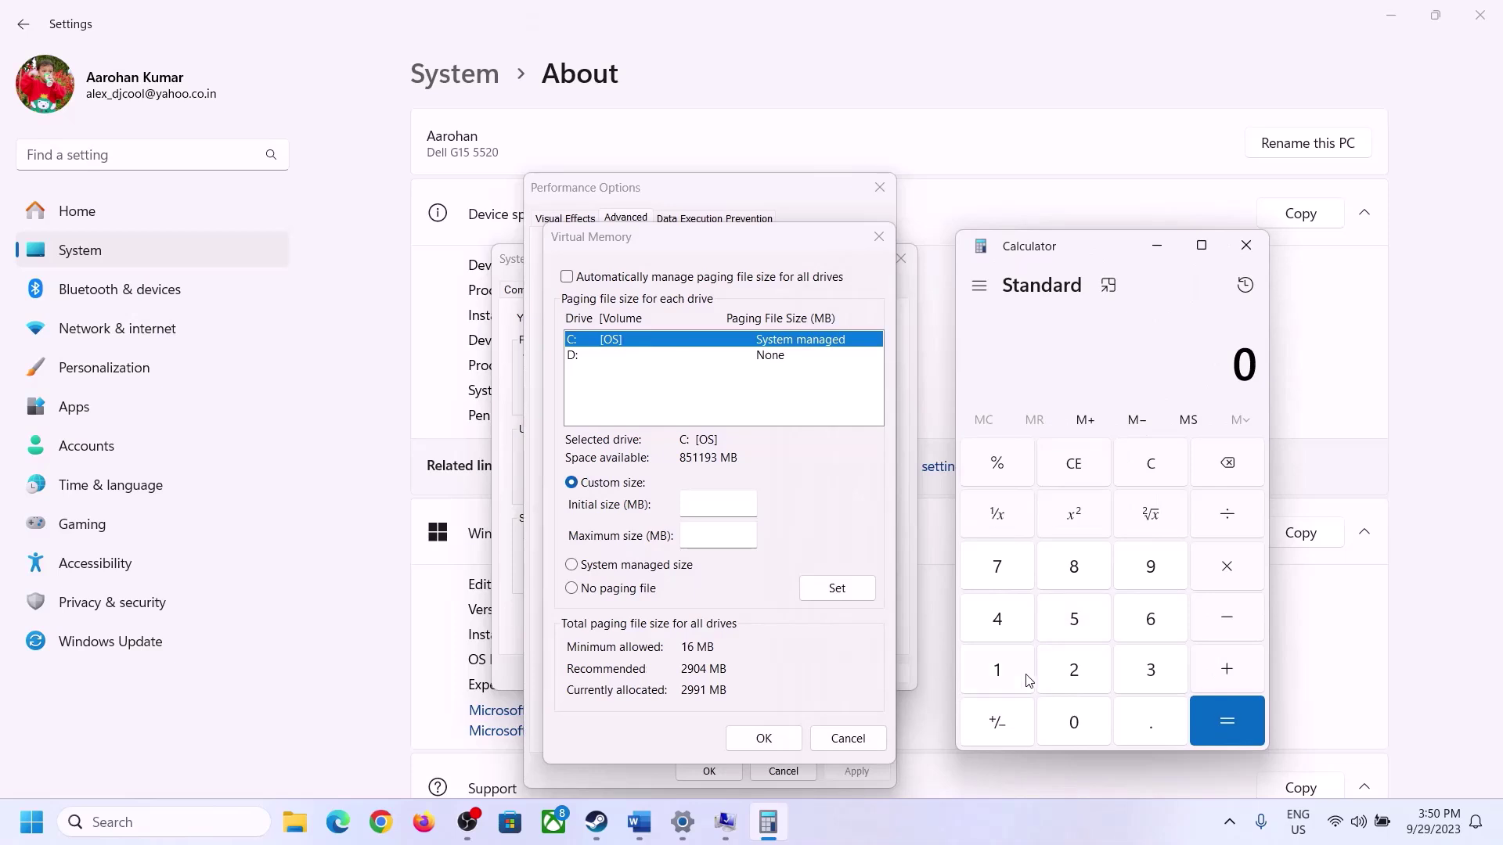
{"action": "left_click", "coordinate": [639, 836]}
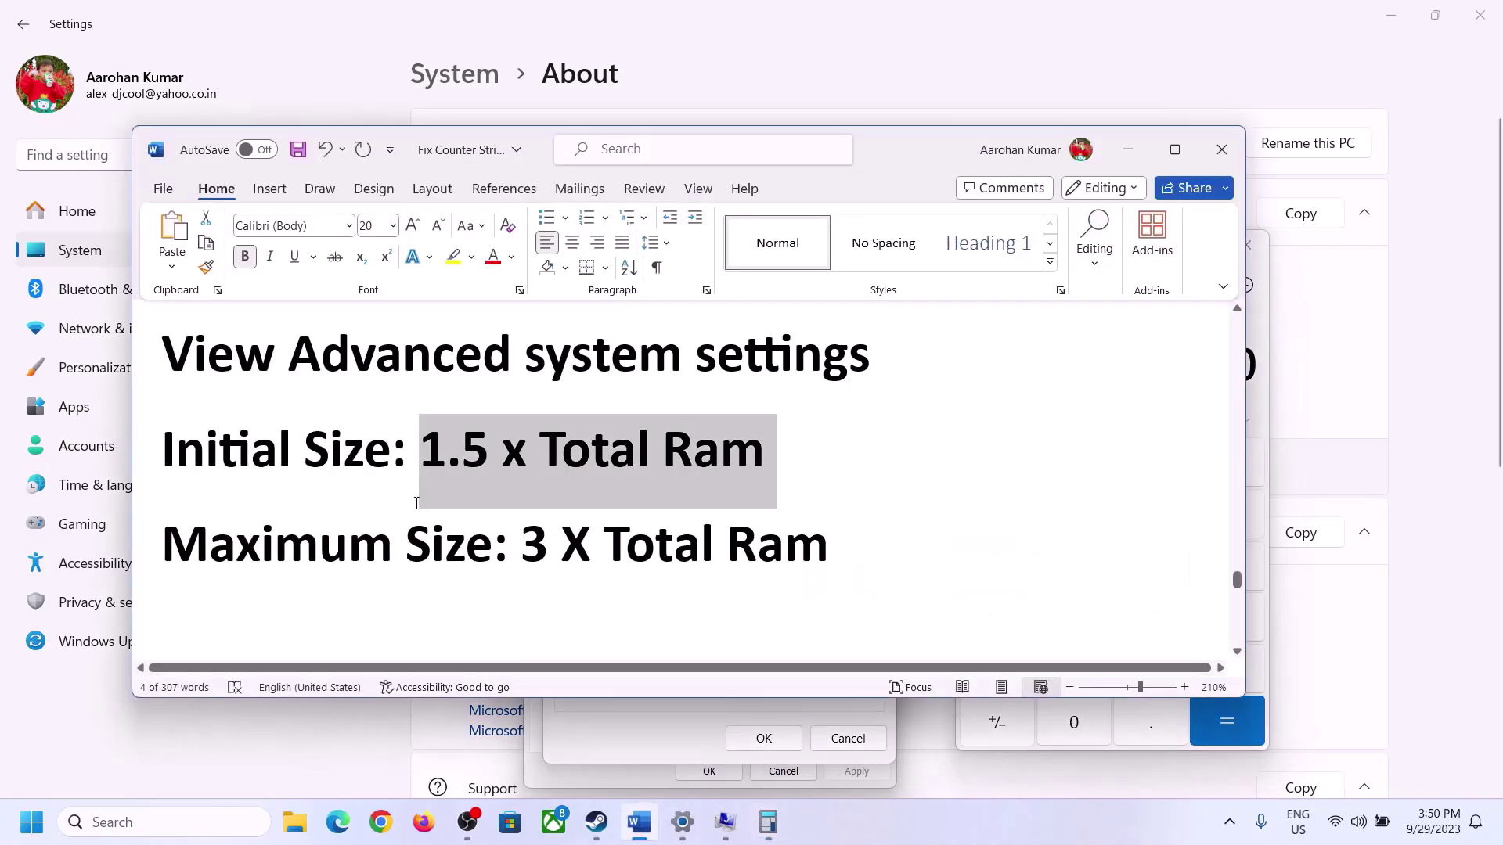
{"action": "left_click", "coordinate": [768, 822]}
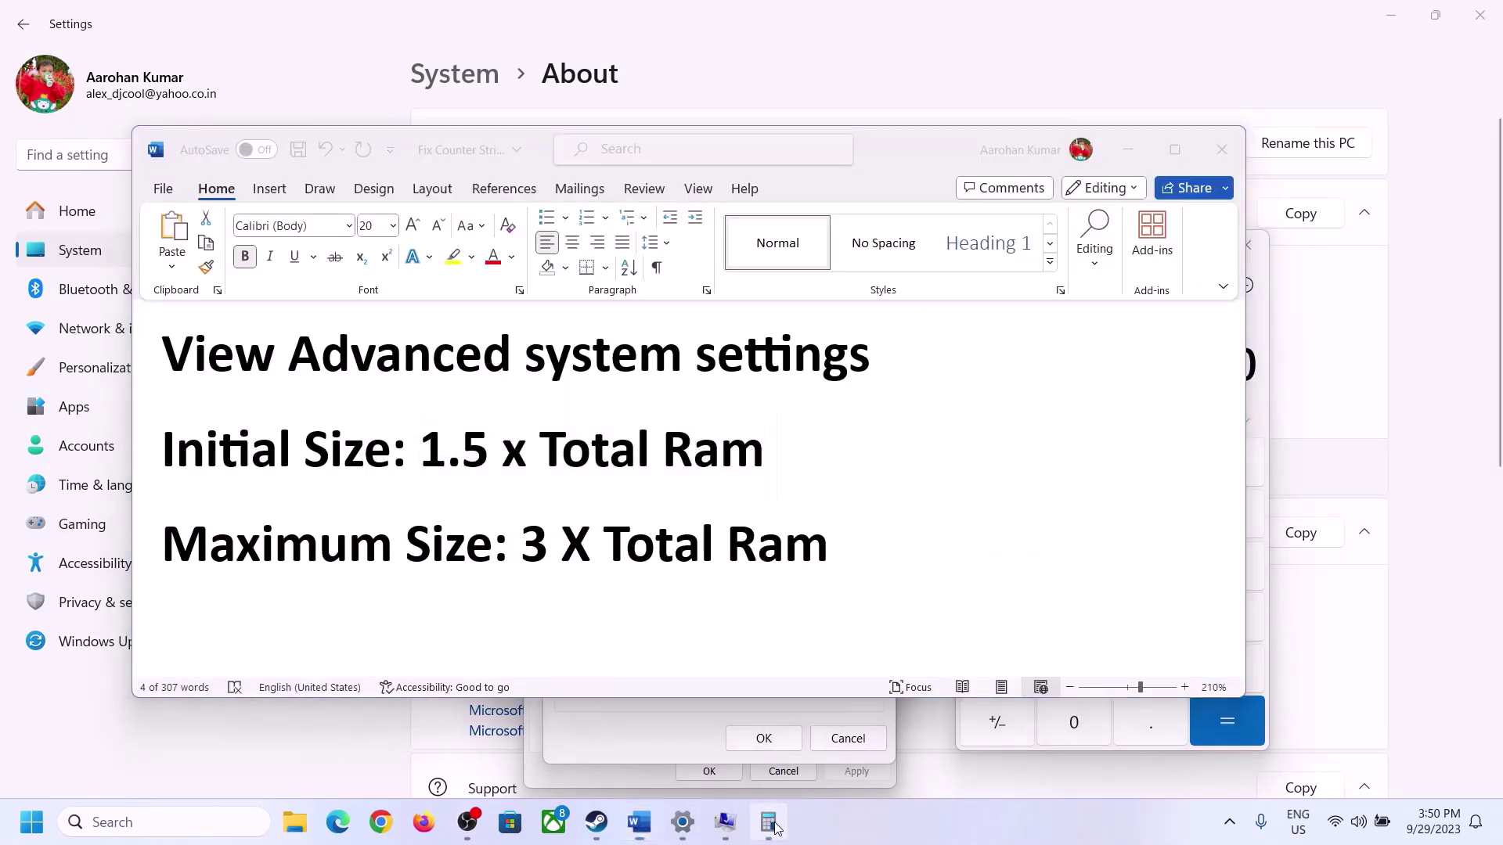
{"action": "left_click", "coordinate": [1001, 675]}
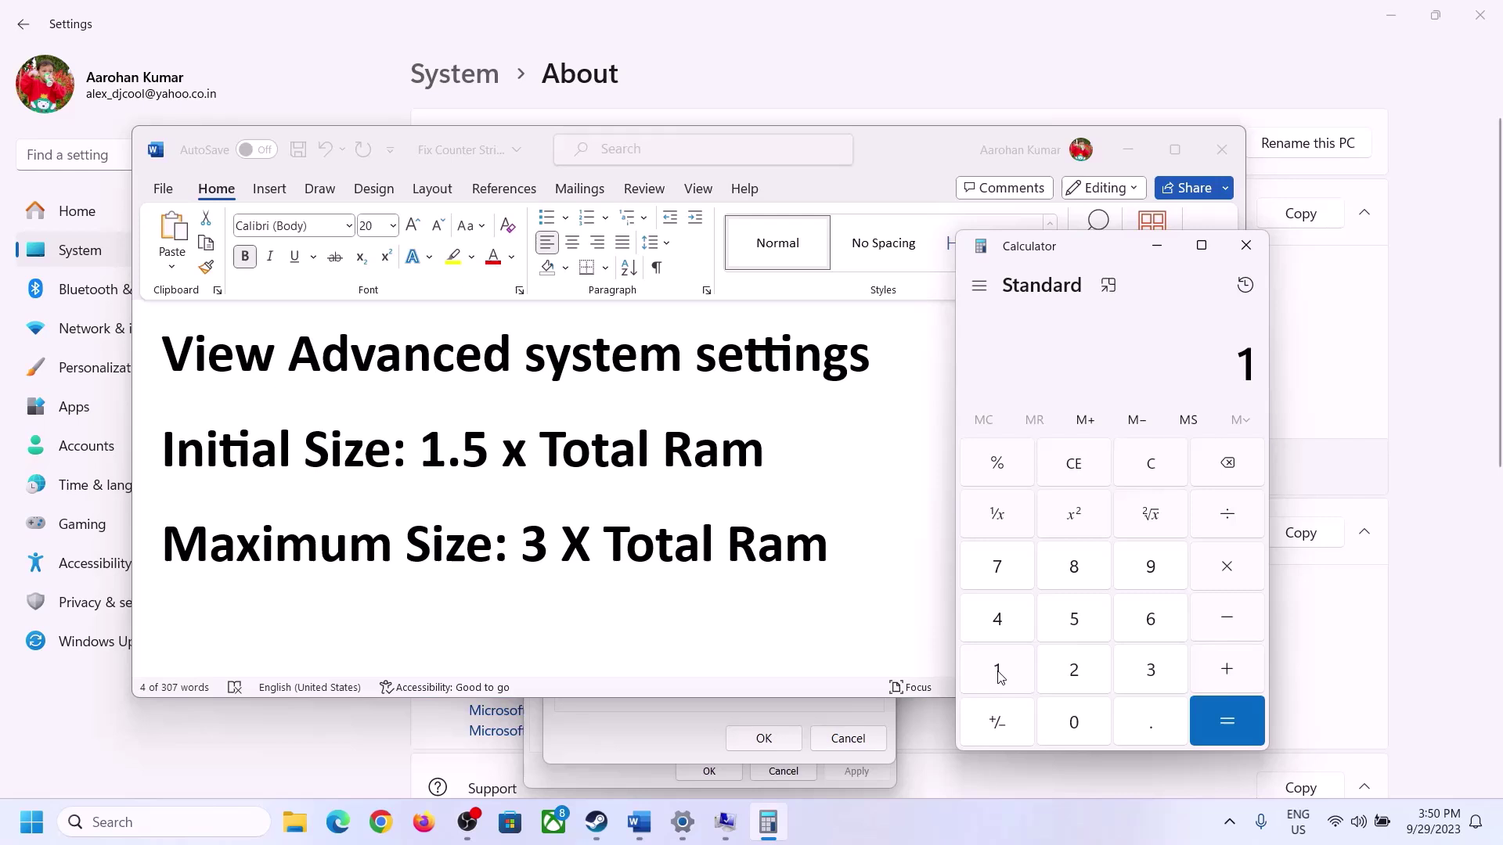
{"action": "left_click", "coordinate": [1144, 633]}
{"action": "left_click", "coordinate": [1150, 479]}
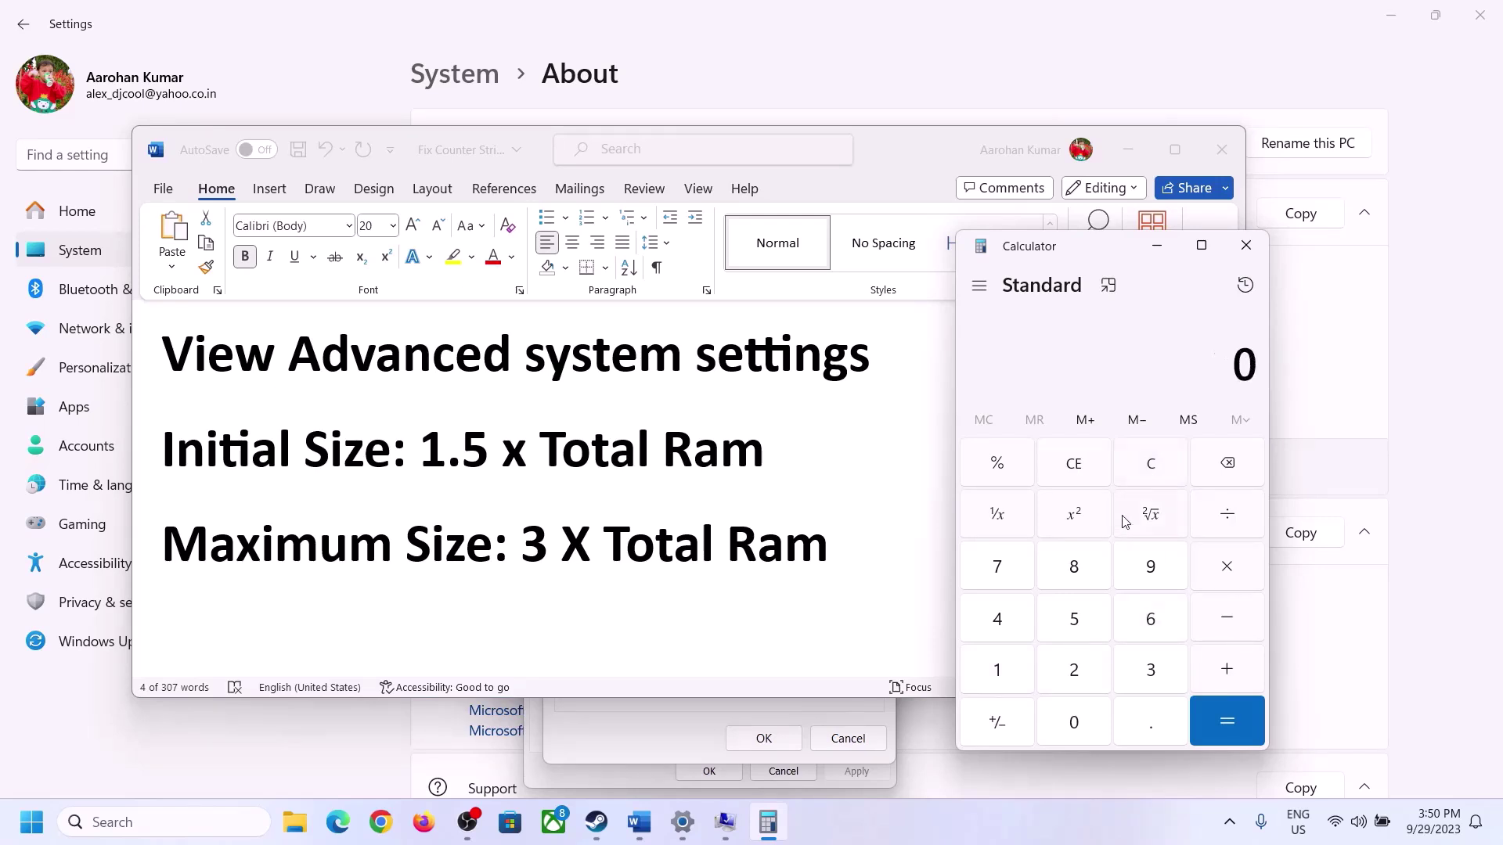
Convert the installed RAM to megabytes in Calculator by computing 16 × 1024.
{"action": "left_click", "coordinate": [1009, 673]}
{"action": "left_click", "coordinate": [1127, 626]}
{"action": "left_click", "coordinate": [1225, 578]}
{"action": "left_click", "coordinate": [998, 675]}
{"action": "left_click", "coordinate": [1080, 732]}
{"action": "left_click", "coordinate": [1082, 679]}
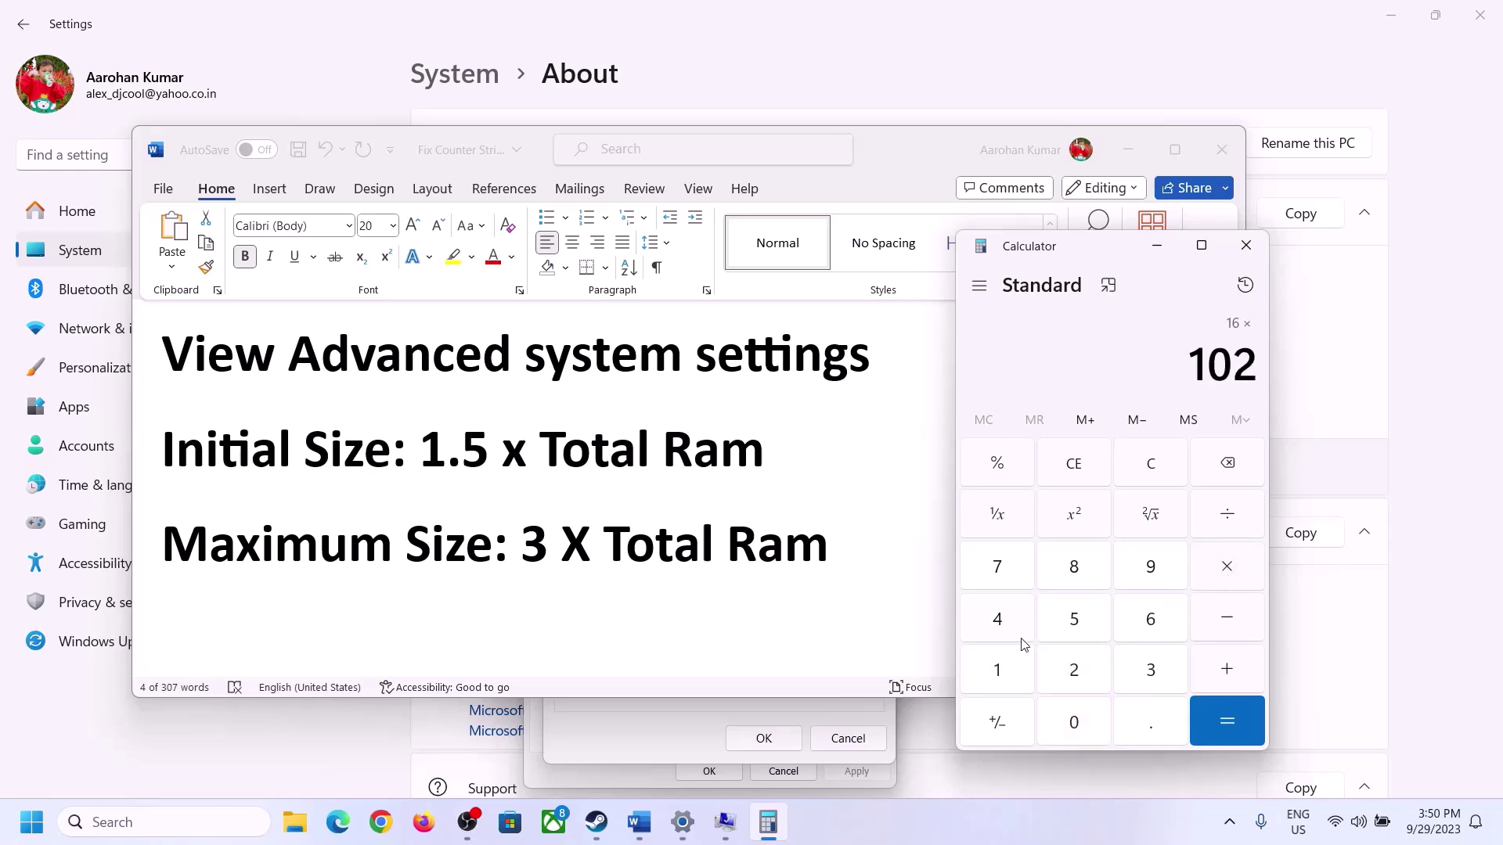
{"action": "left_click", "coordinate": [1009, 630]}
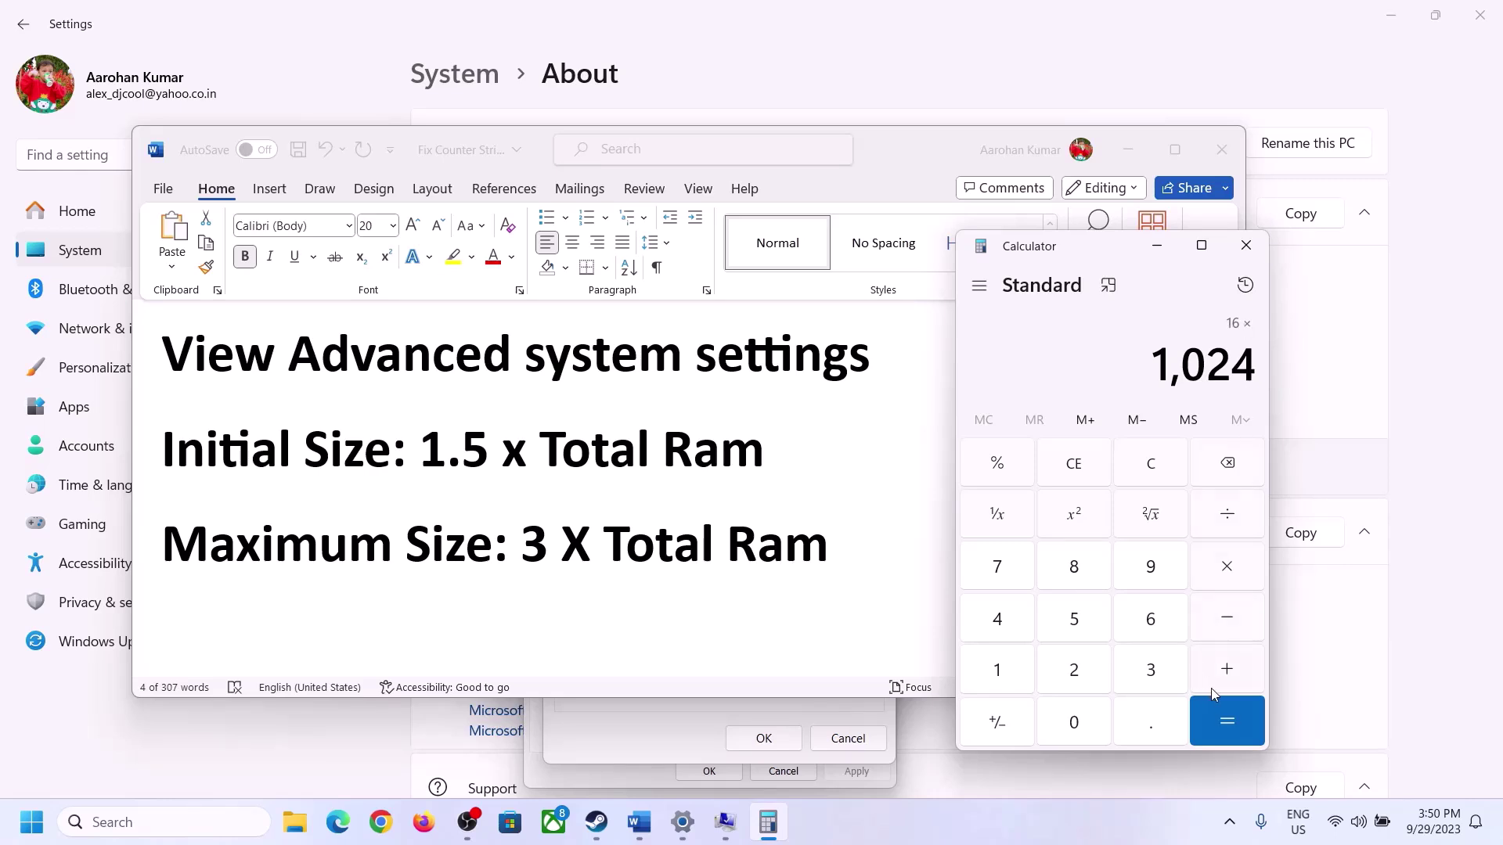
{"action": "left_click", "coordinate": [1225, 722]}
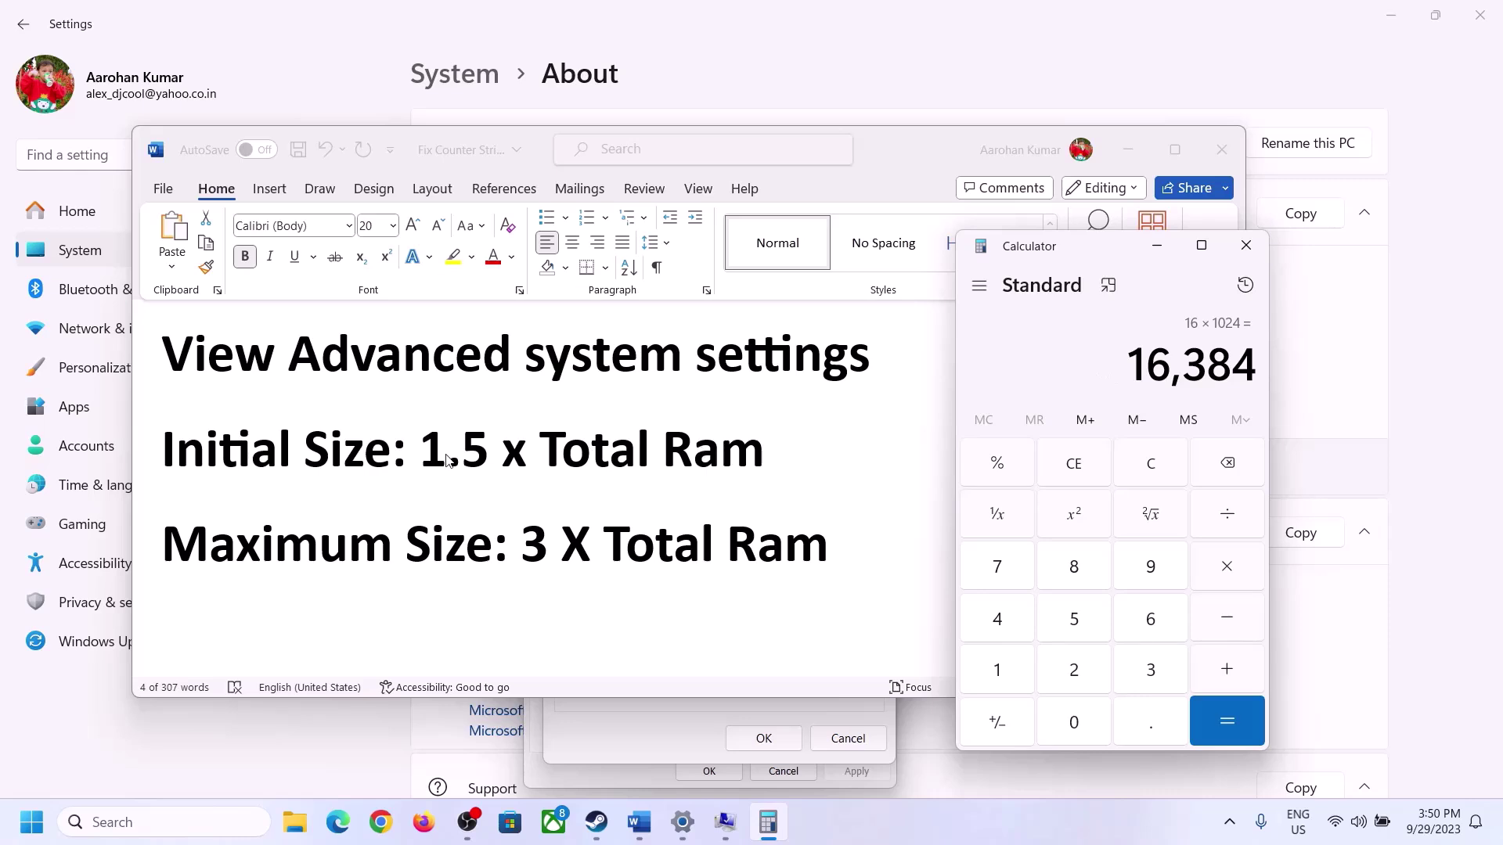
Multiply the RAM in megabytes by 1.5 to work out the paging file's initial size.
{"action": "left_click", "coordinate": [1229, 571]}
{"action": "left_click", "coordinate": [1018, 674]}
{"action": "left_click", "coordinate": [1146, 728]}
{"action": "left_click", "coordinate": [1085, 628]}
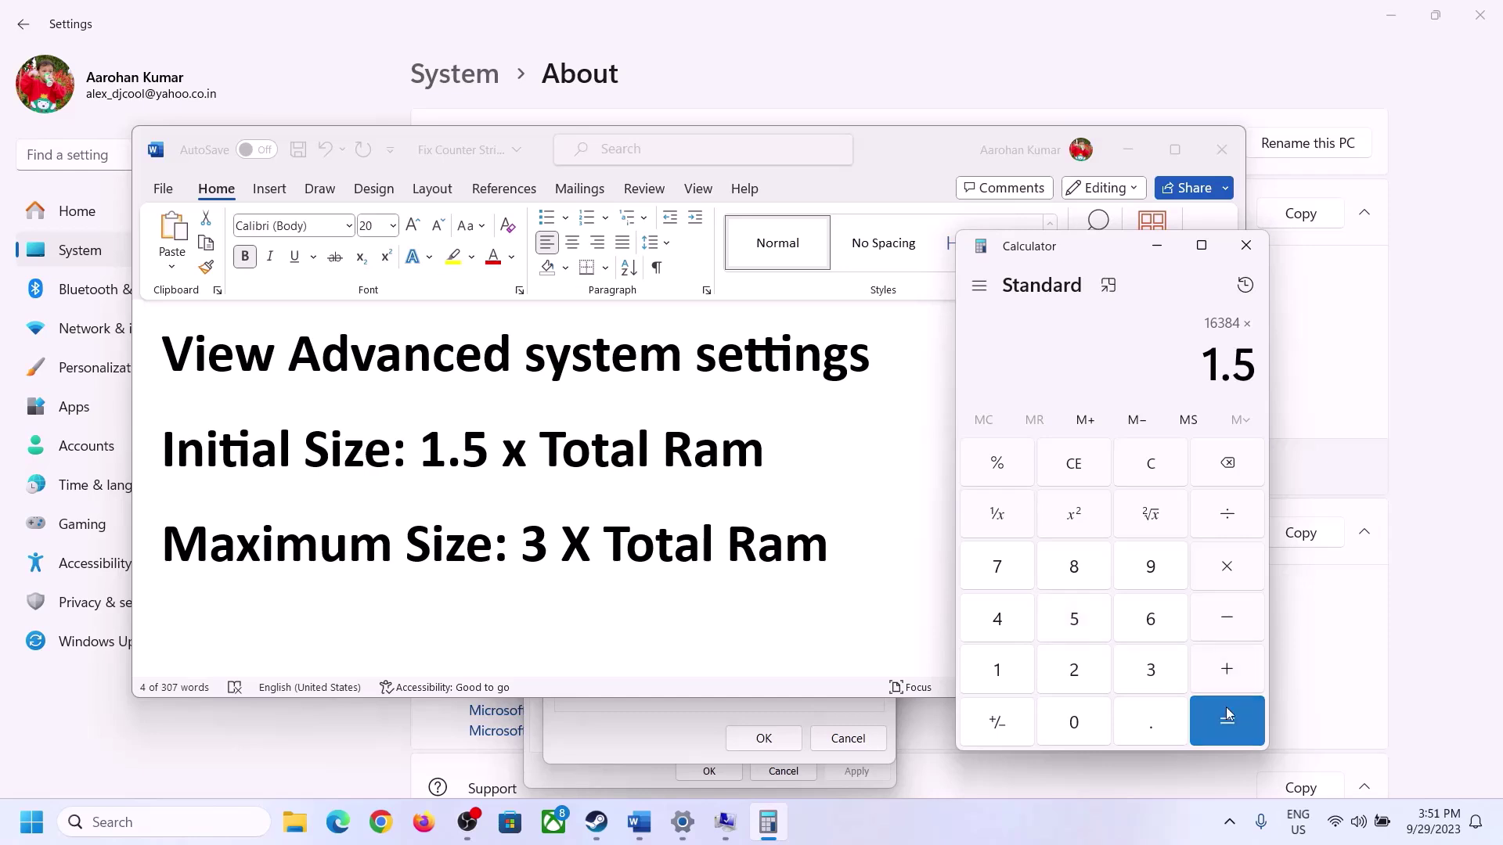
{"action": "left_click", "coordinate": [1226, 715]}
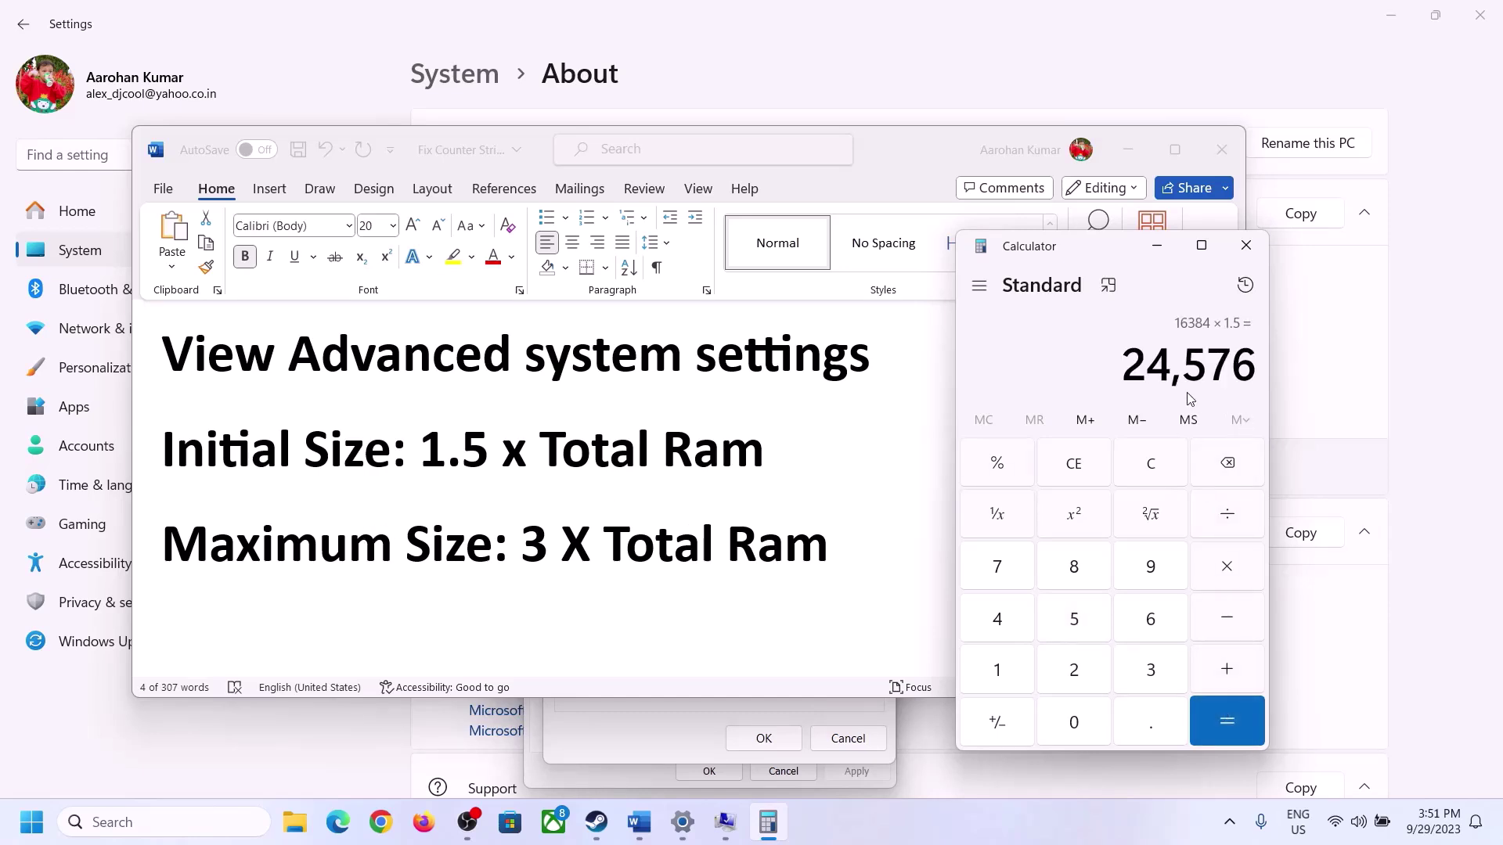
Set the paging file's initial size to 24576 MB and look up the maximum size formula in Word.
{"action": "left_click", "coordinate": [662, 736]}
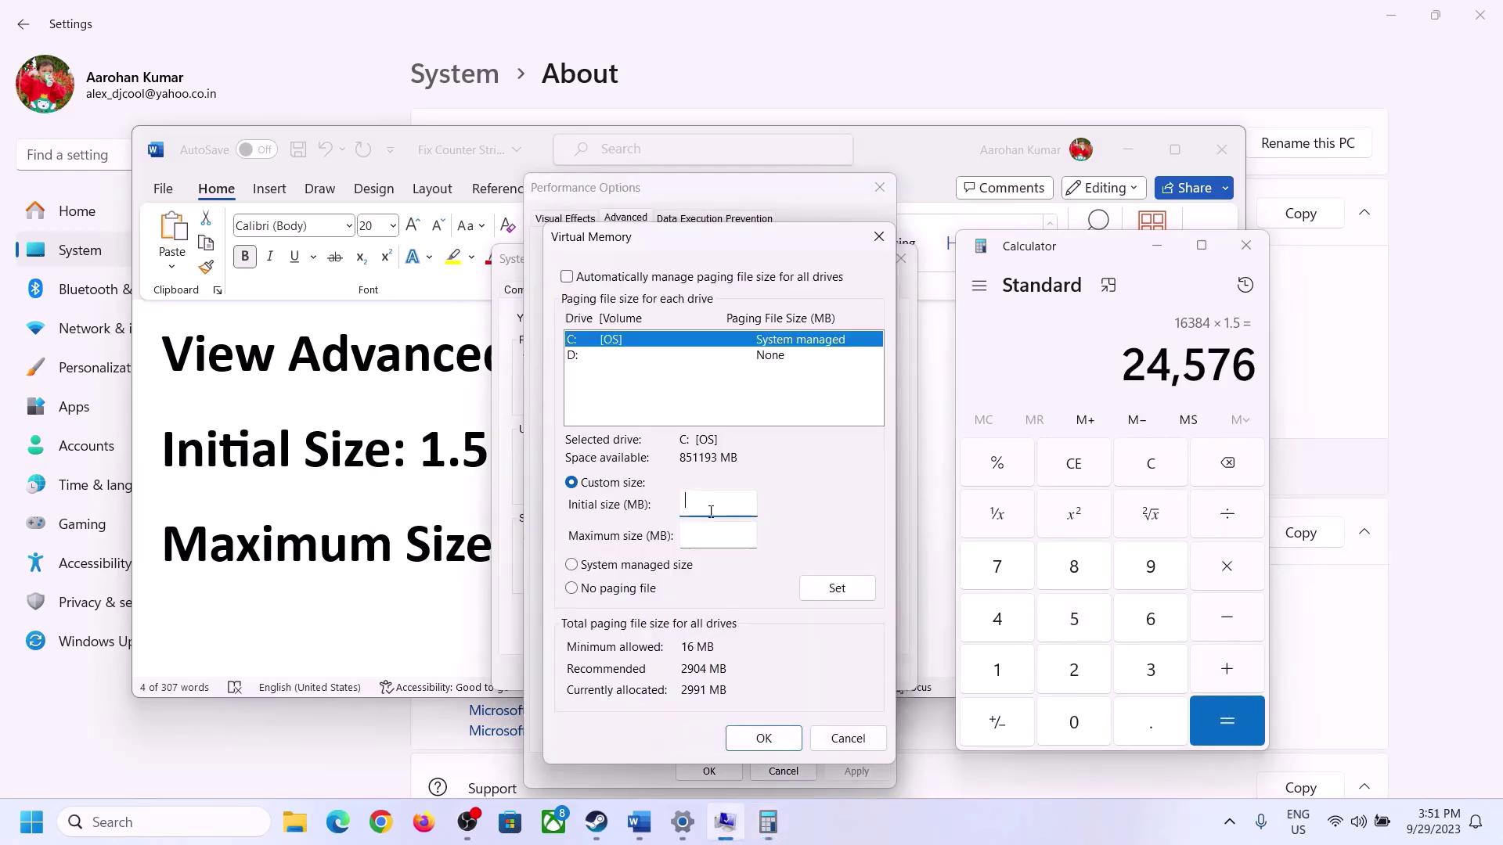
{"action": "type", "text": "24576"}
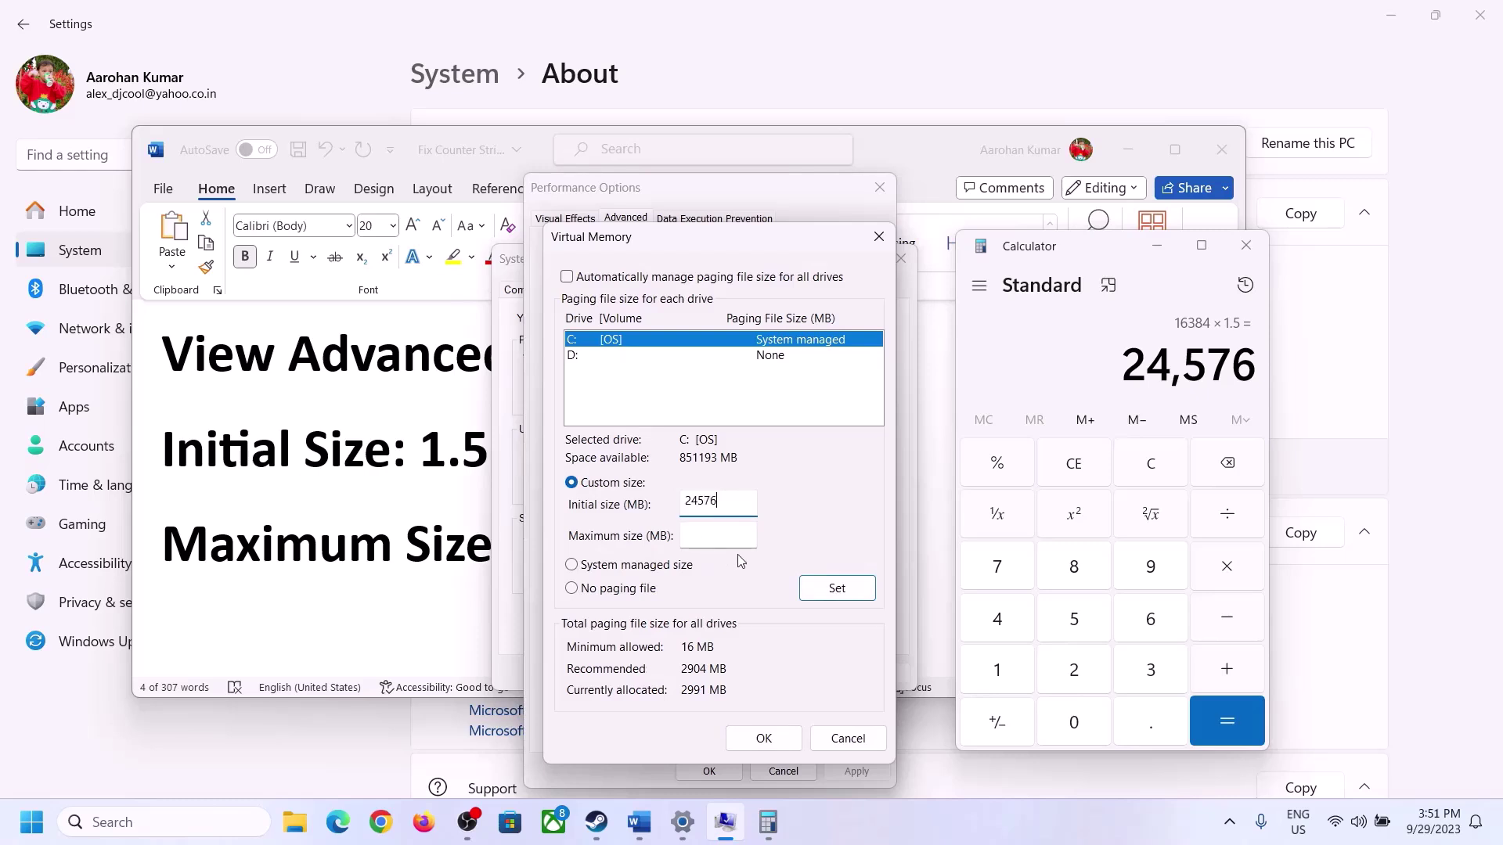
{"action": "left_click", "coordinate": [747, 535]}
{"action": "left_click", "coordinate": [463, 552]}
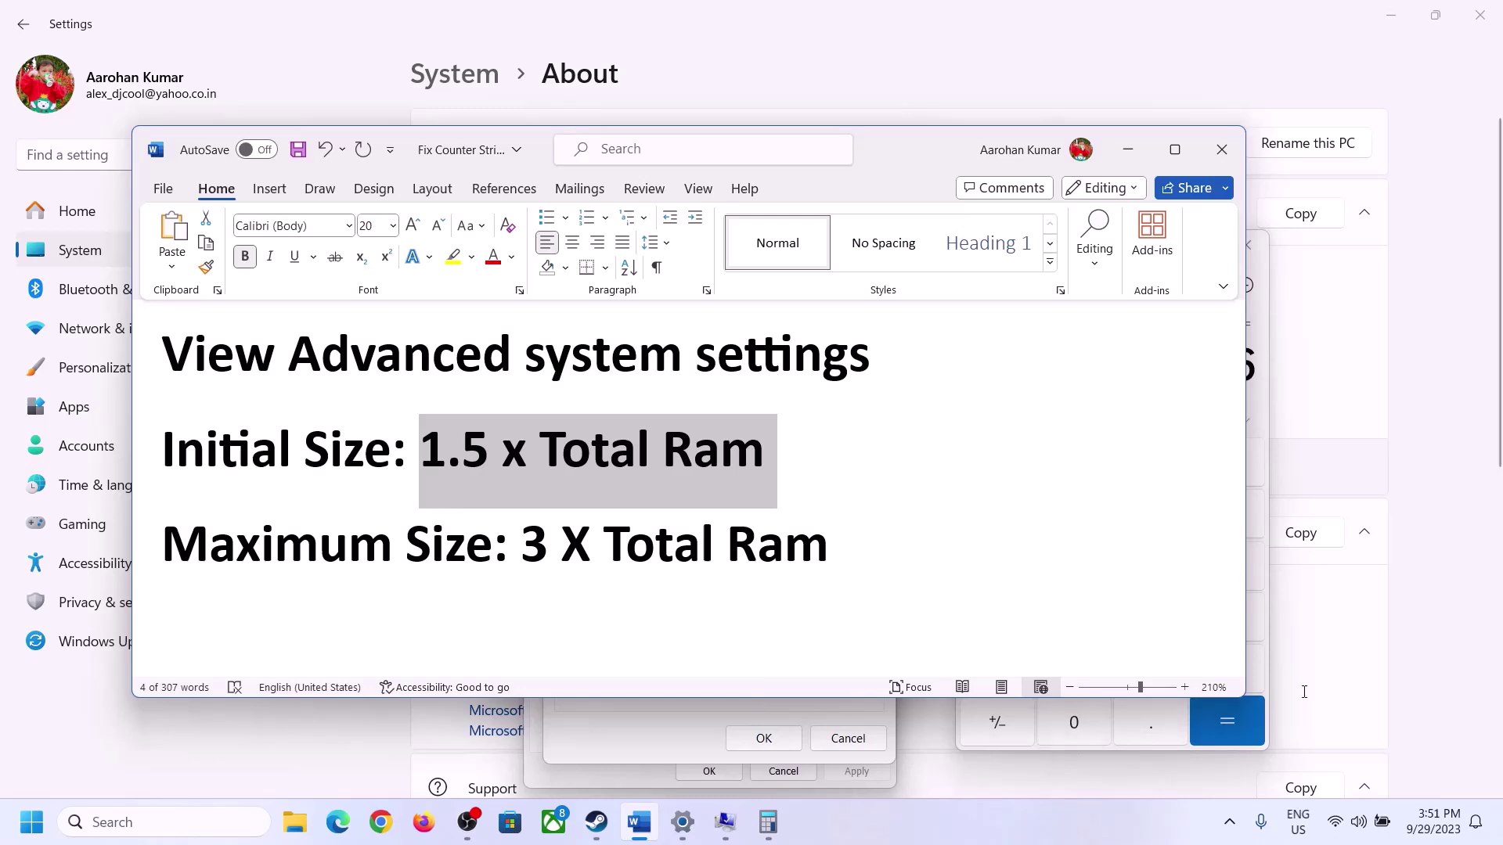
Recheck the installed RAM in Settings and convert it to megabytes again in Calculator by computing 16 × 1024.
{"action": "left_click", "coordinate": [1264, 423]}
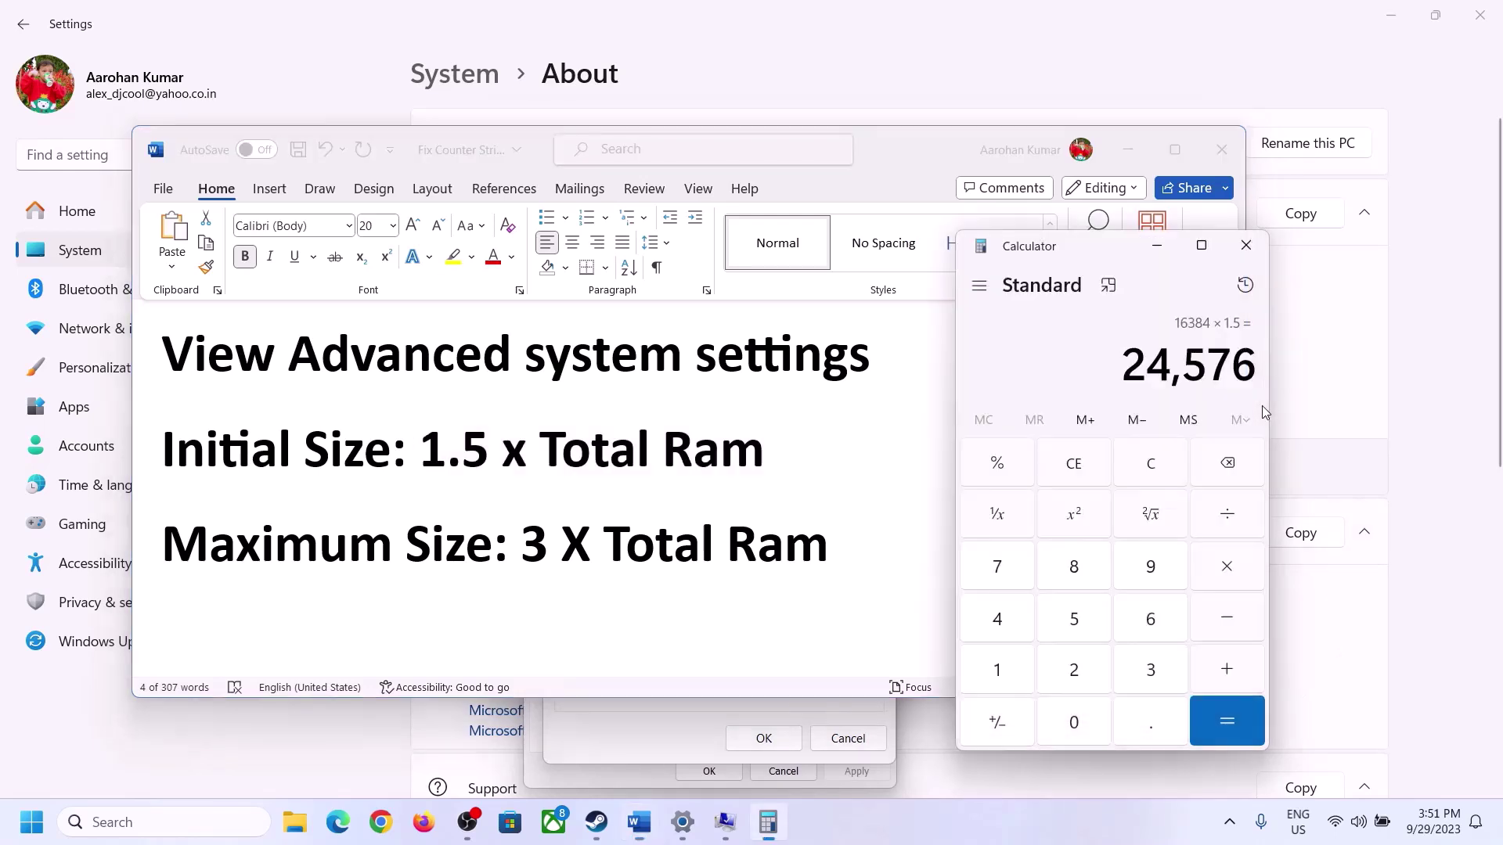
{"action": "left_click", "coordinate": [1151, 463]}
{"action": "left_click", "coordinate": [683, 821]}
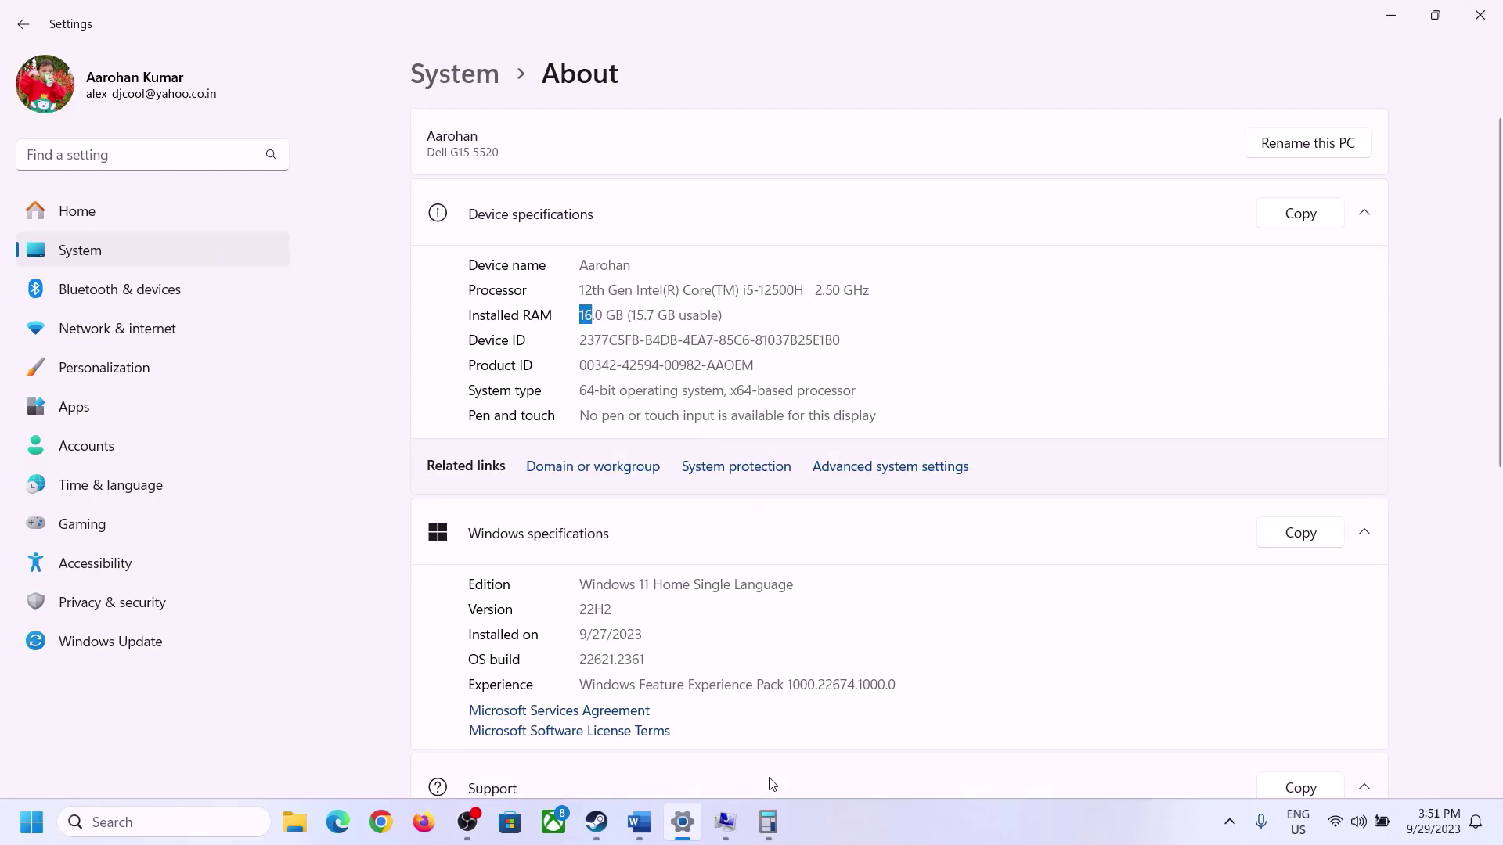
{"action": "left_click", "coordinate": [768, 822]}
{"action": "left_click", "coordinate": [1015, 663]}
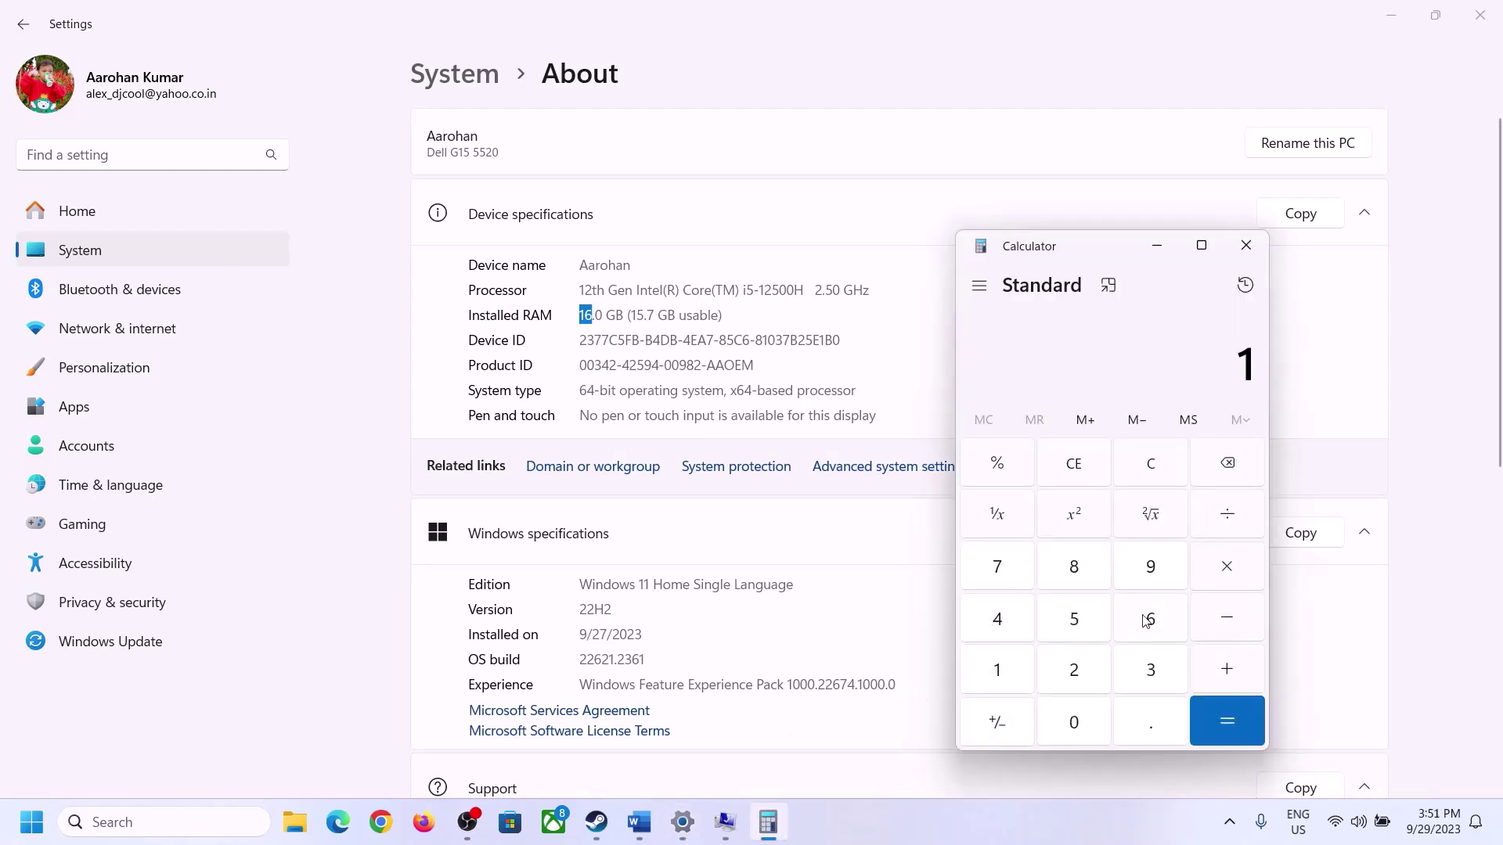
{"action": "left_click", "coordinate": [1147, 621]}
{"action": "left_click", "coordinate": [1222, 568]}
{"action": "left_click", "coordinate": [1008, 664]}
{"action": "left_click", "coordinate": [1059, 718]}
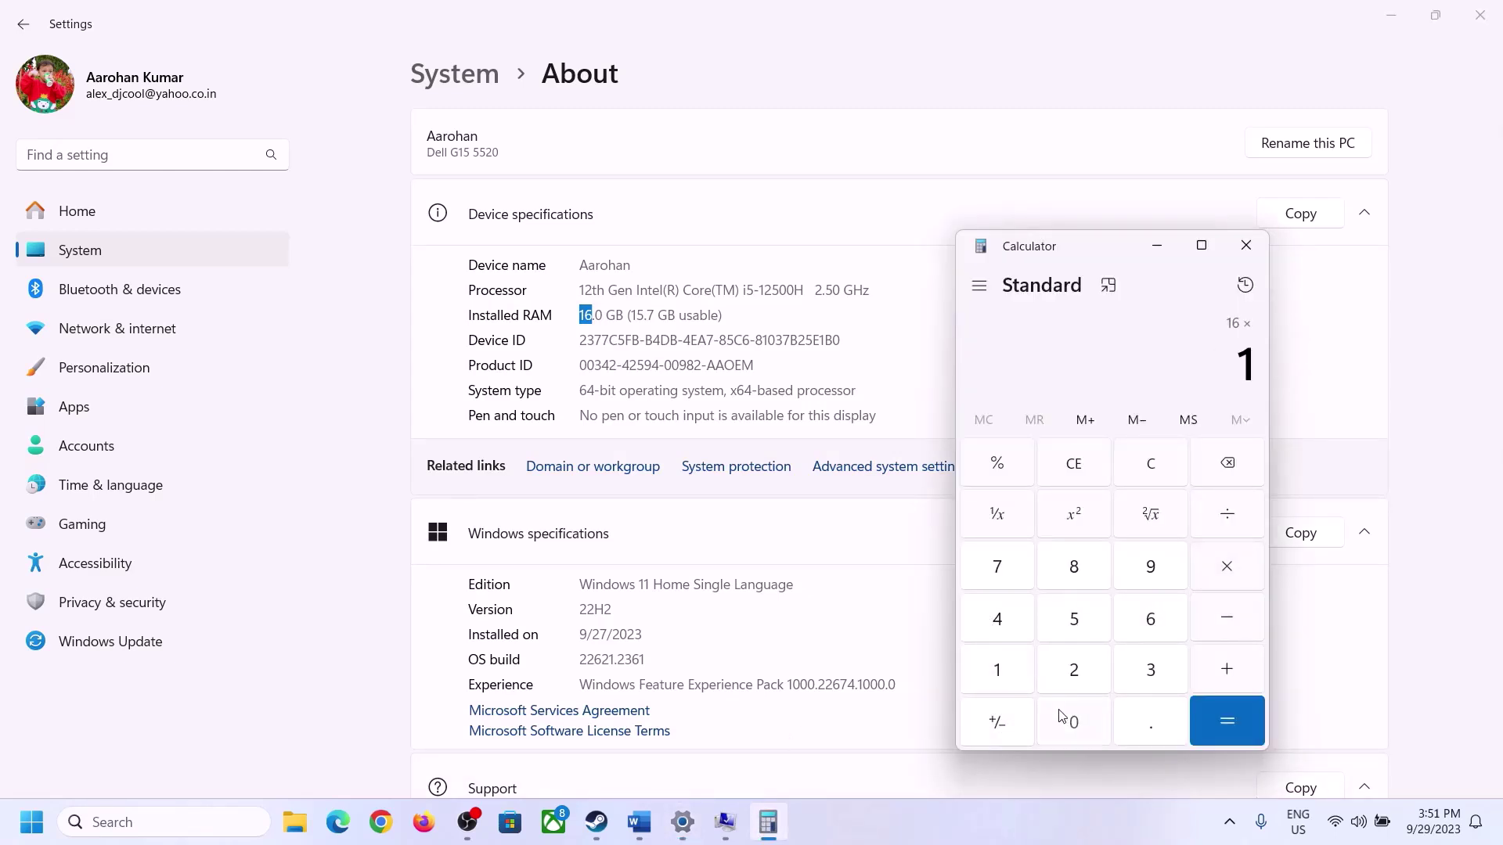
{"action": "left_click", "coordinate": [1074, 670]}
{"action": "left_click", "coordinate": [999, 624]}
{"action": "left_click", "coordinate": [1208, 739]}
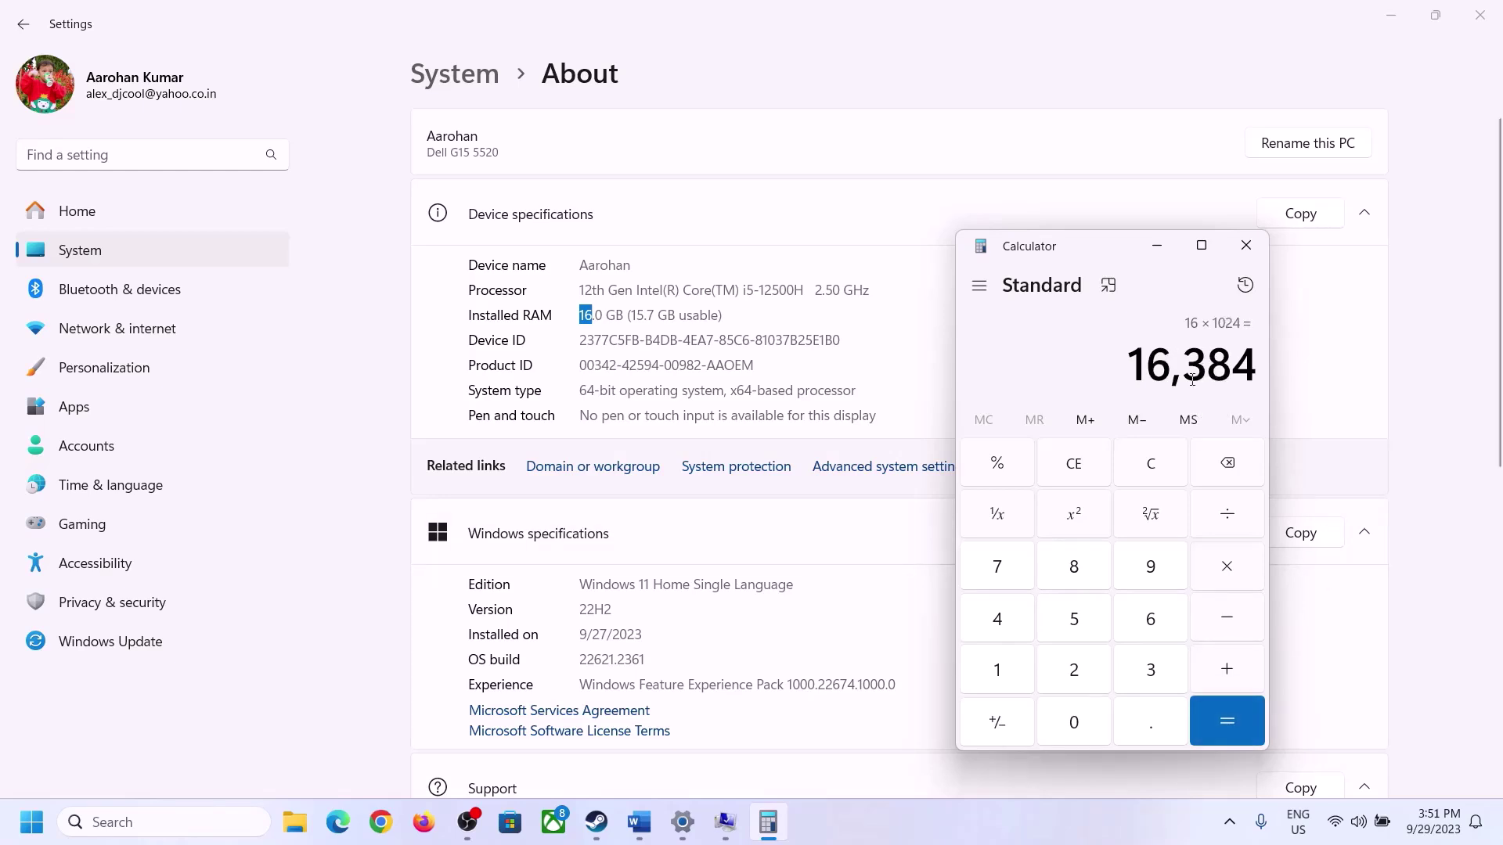
Recheck the maximum size formula in Word and multiply the RAM in megabytes by 3 in Calculator.
{"action": "left_click", "coordinate": [640, 822]}
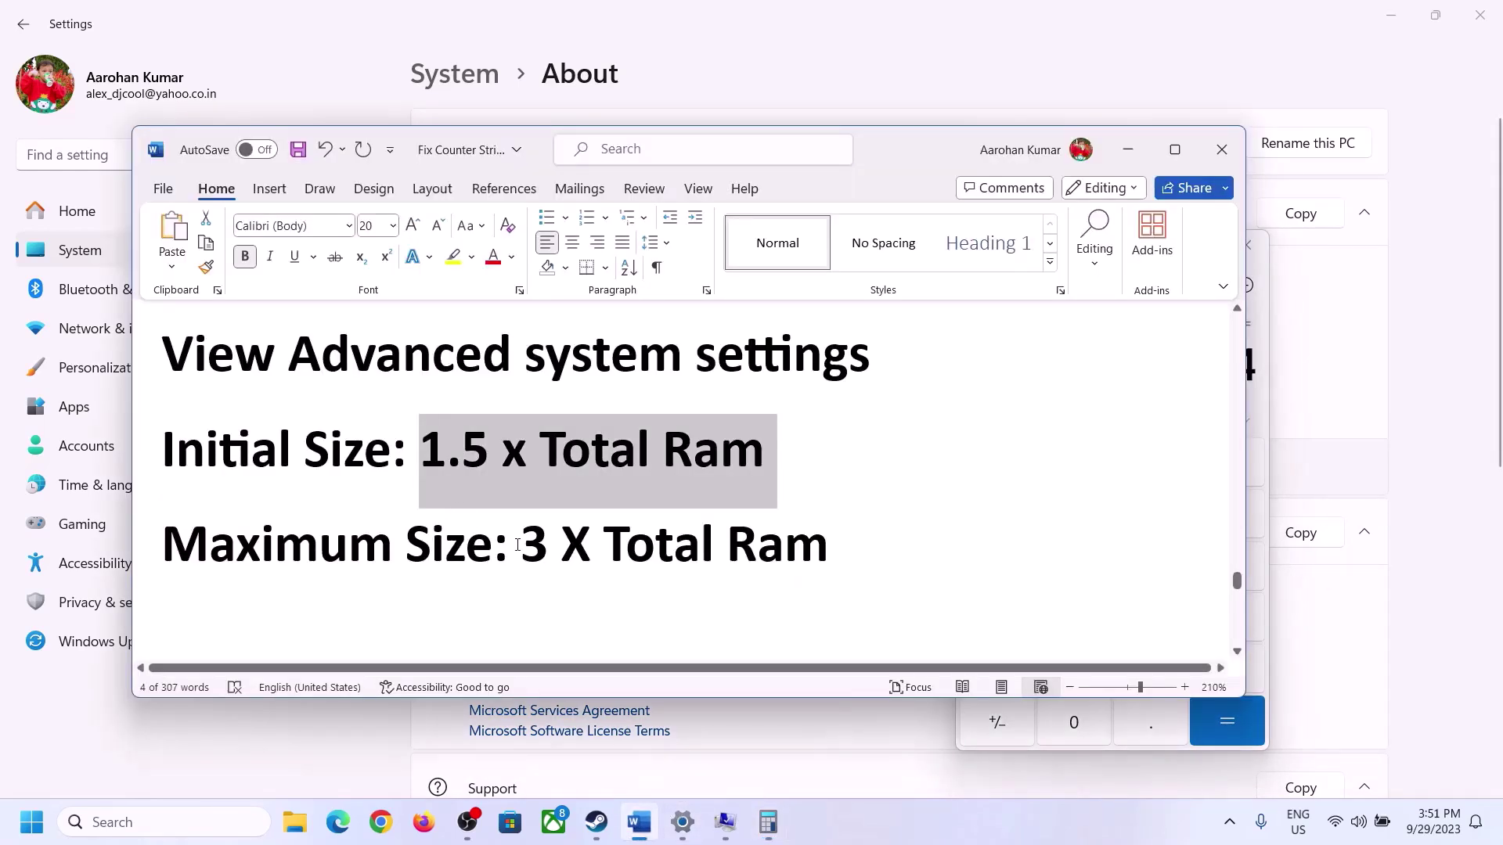
{"action": "left_click", "coordinate": [770, 822]}
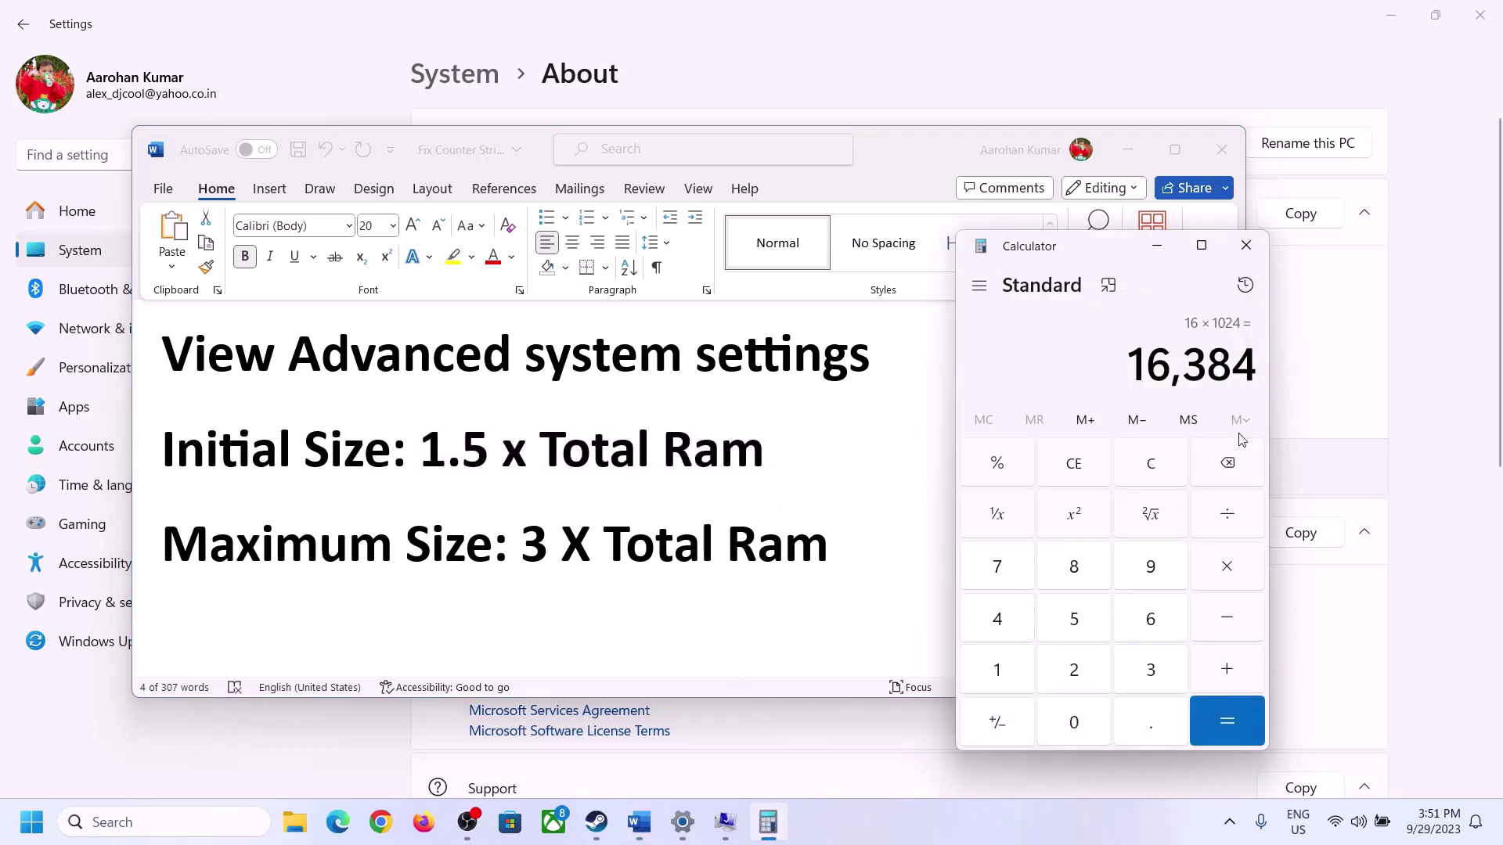
{"action": "left_click", "coordinate": [1228, 573]}
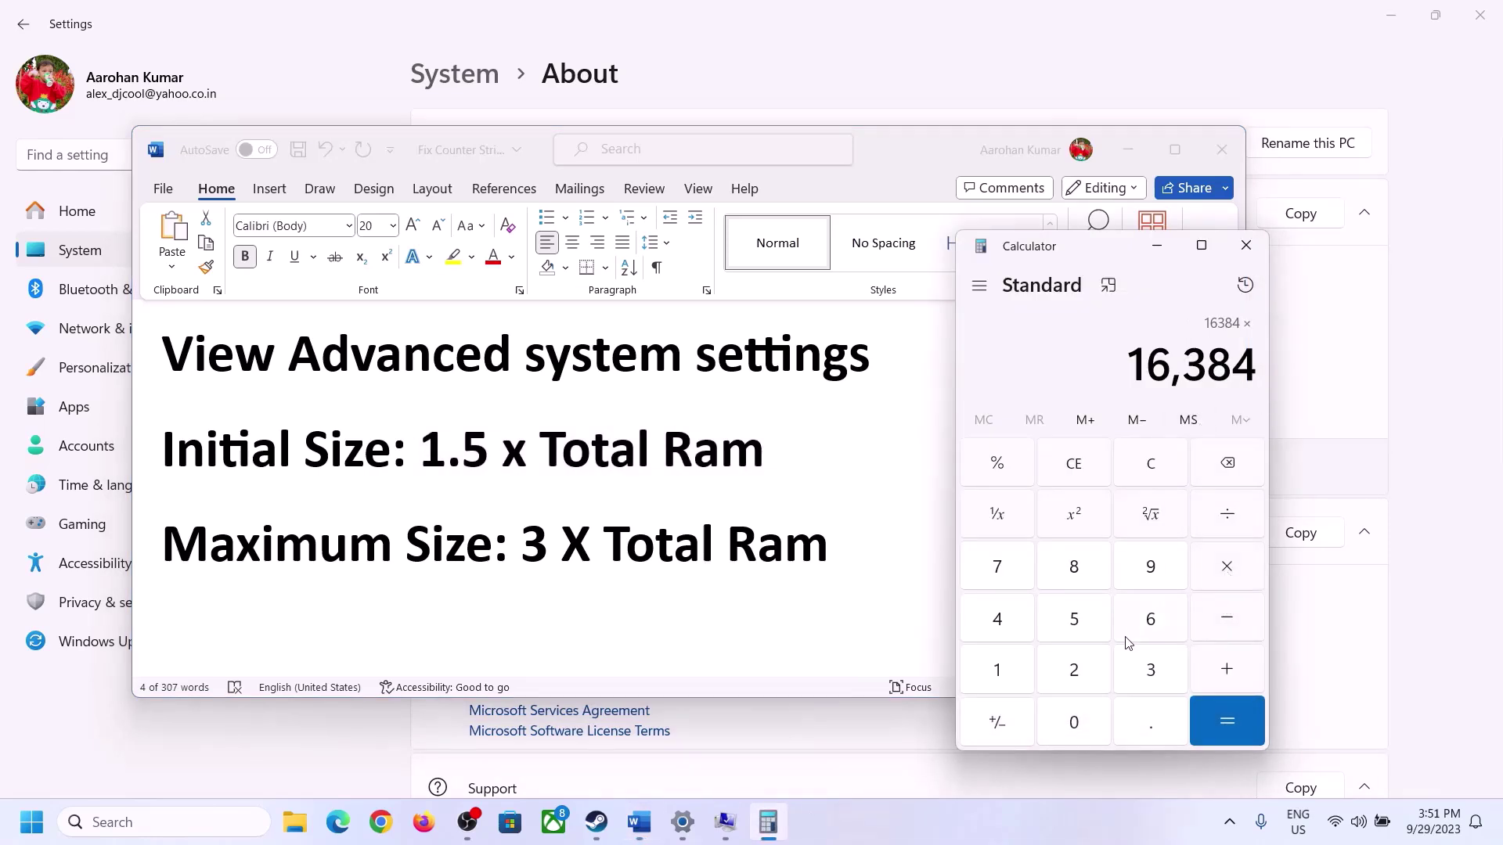
{"action": "left_click", "coordinate": [1131, 673]}
{"action": "left_click", "coordinate": [1239, 719]}
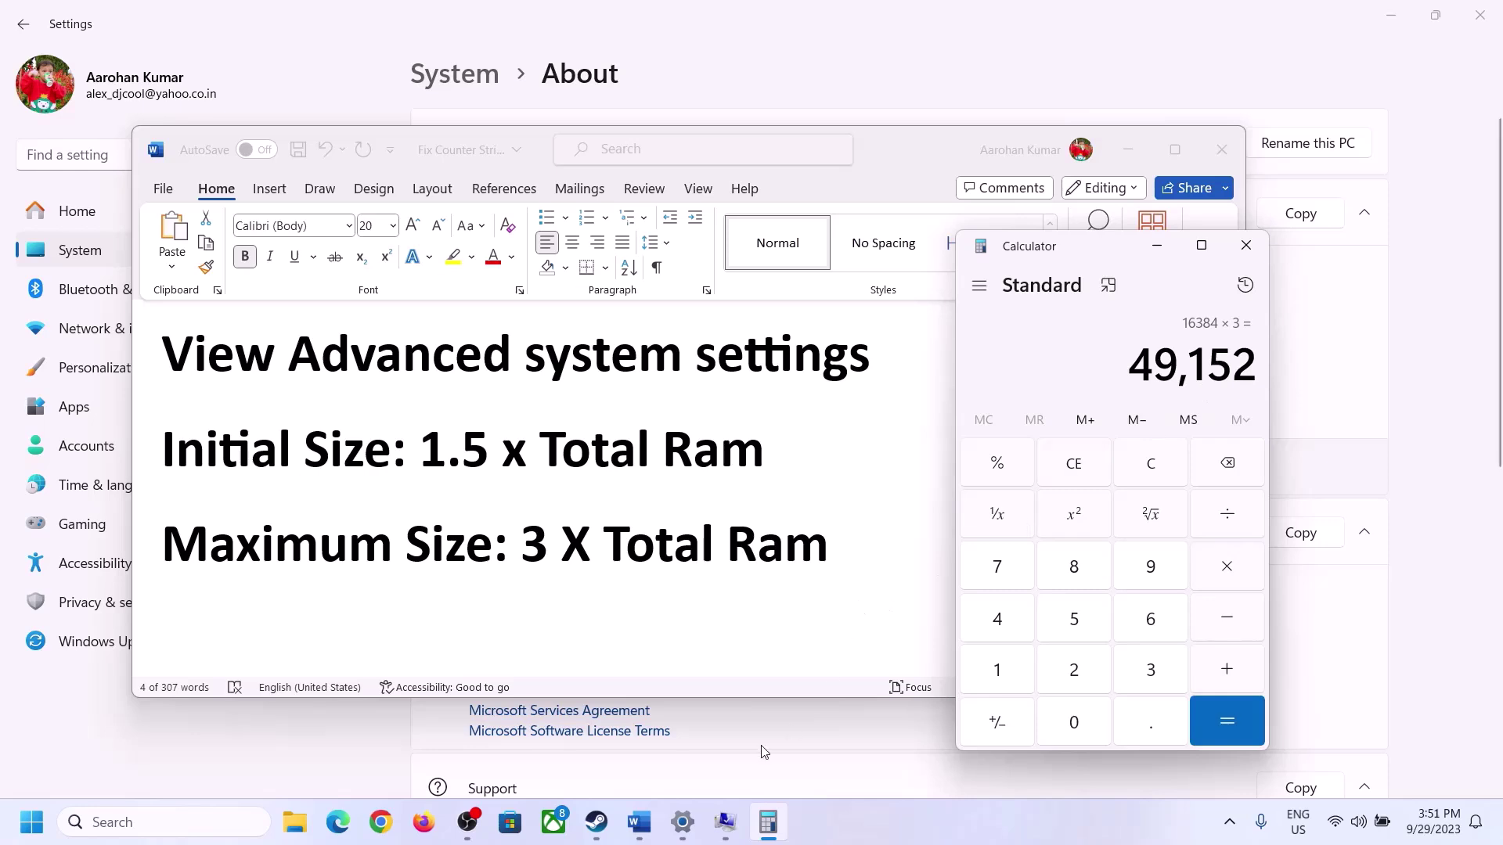
Set the paging file's maximum size to 49152 MB and apply the custom size to drive C:.
{"action": "mouse_move", "coordinate": [716, 826]}
{"action": "left_click", "coordinate": [759, 773]}
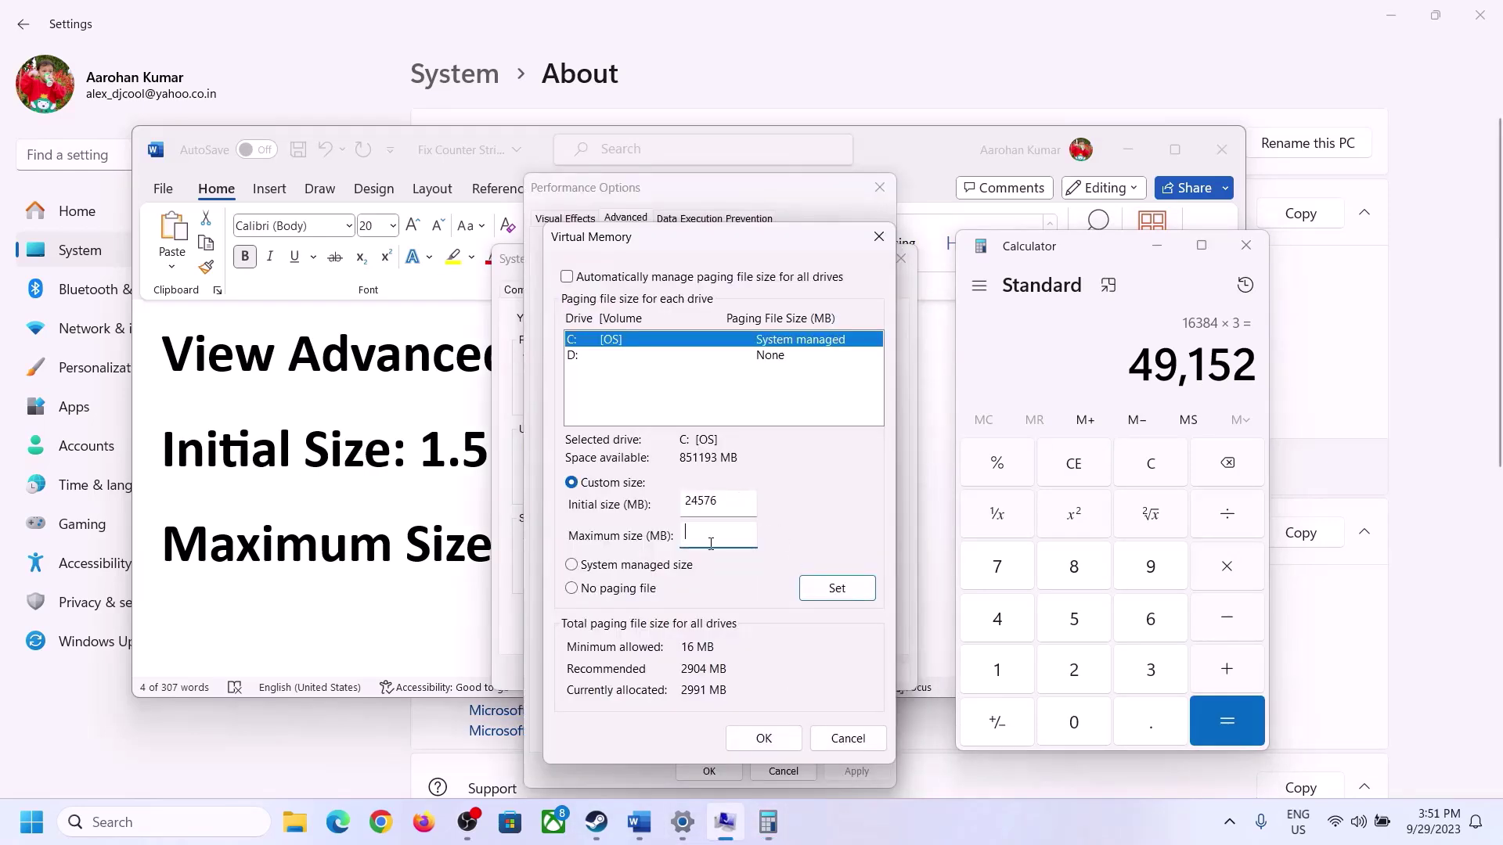
{"action": "type", "text": "9152"}
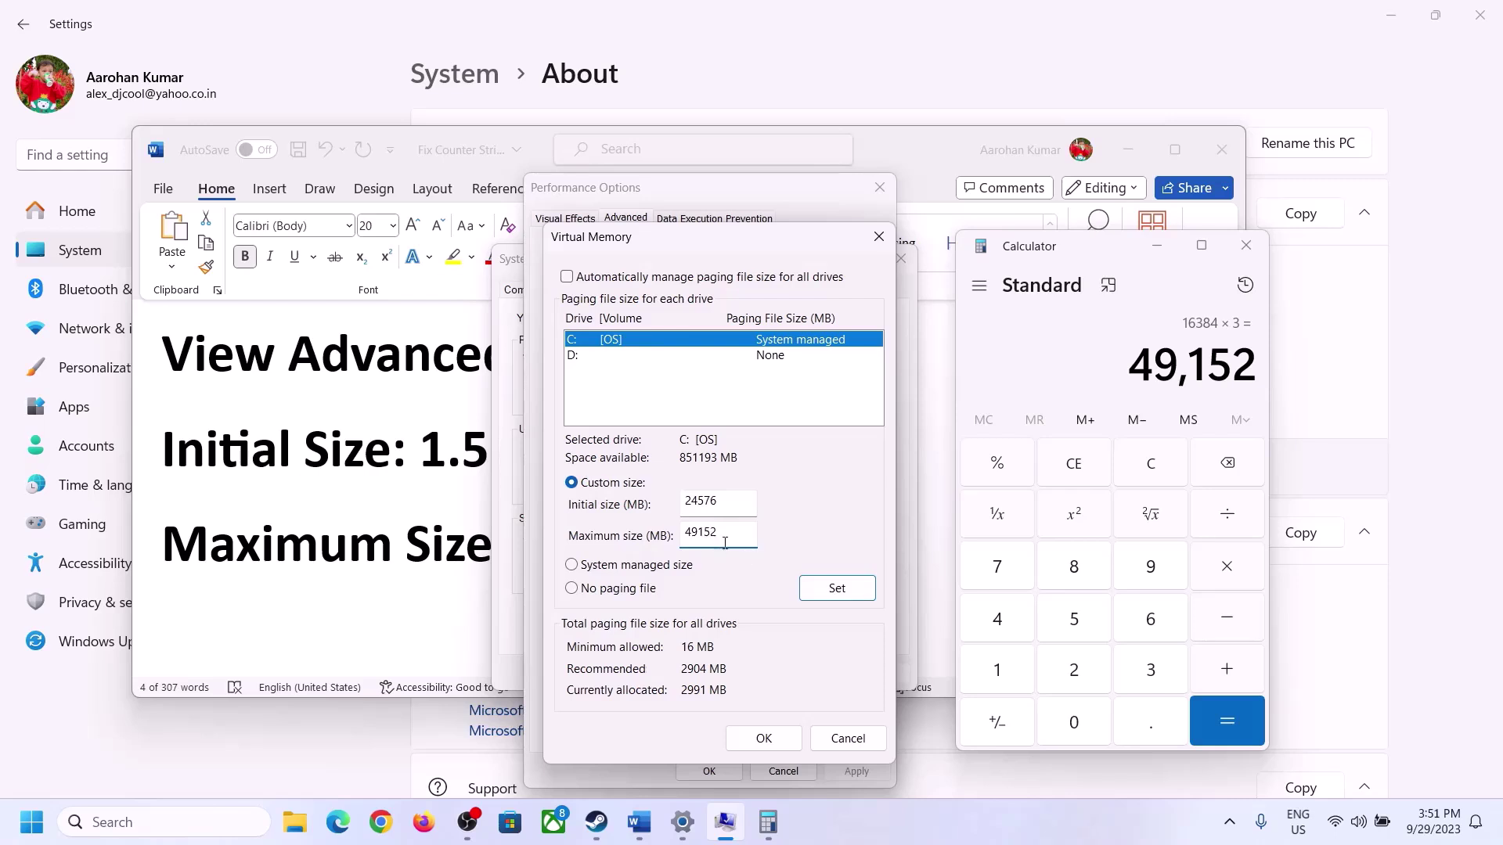
{"action": "left_click", "coordinate": [837, 591]}
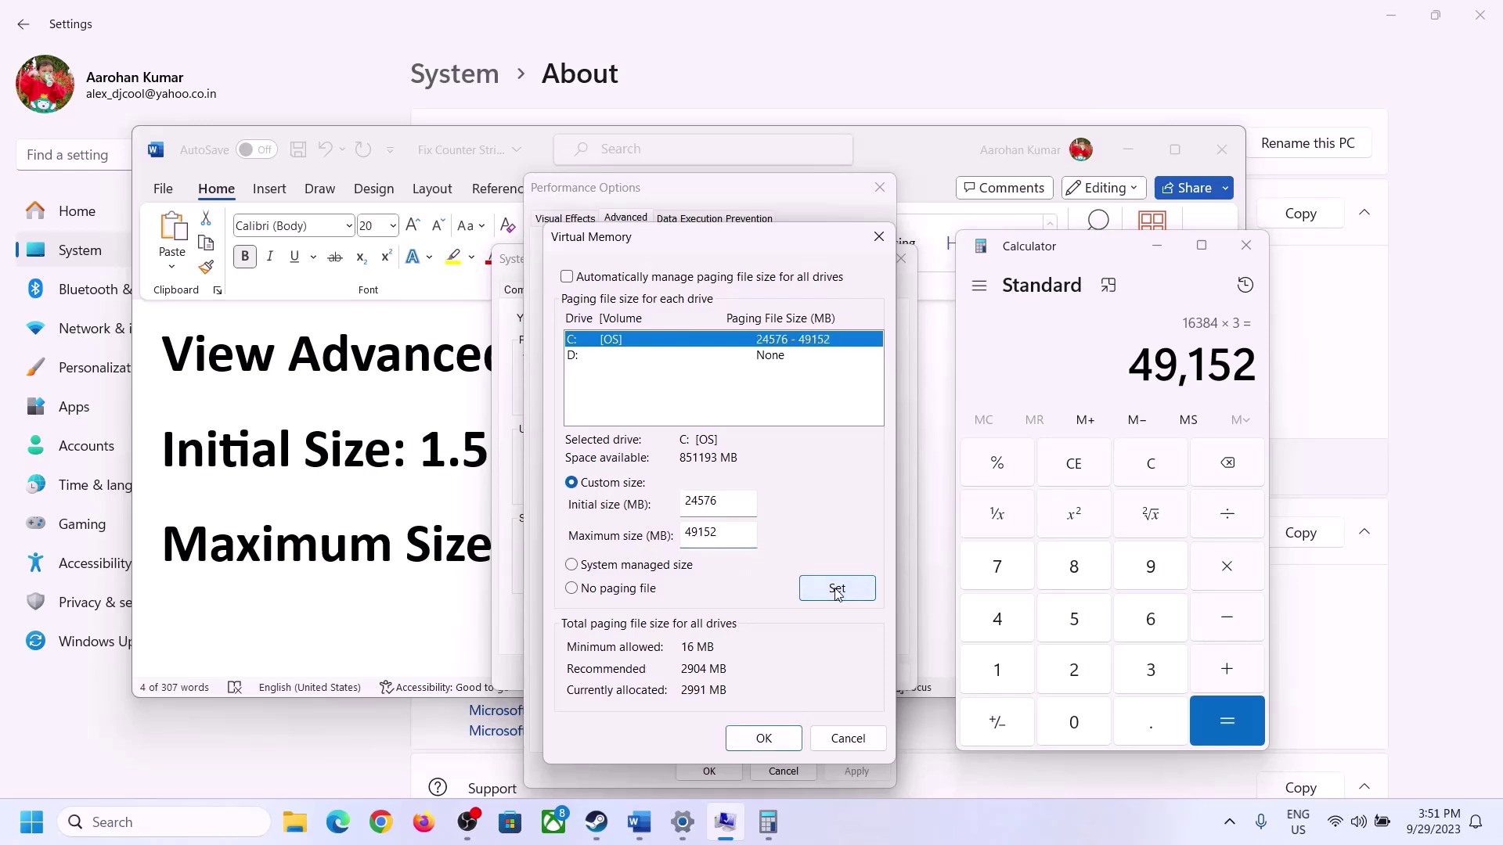
{"action": "left_click", "coordinate": [763, 739]}
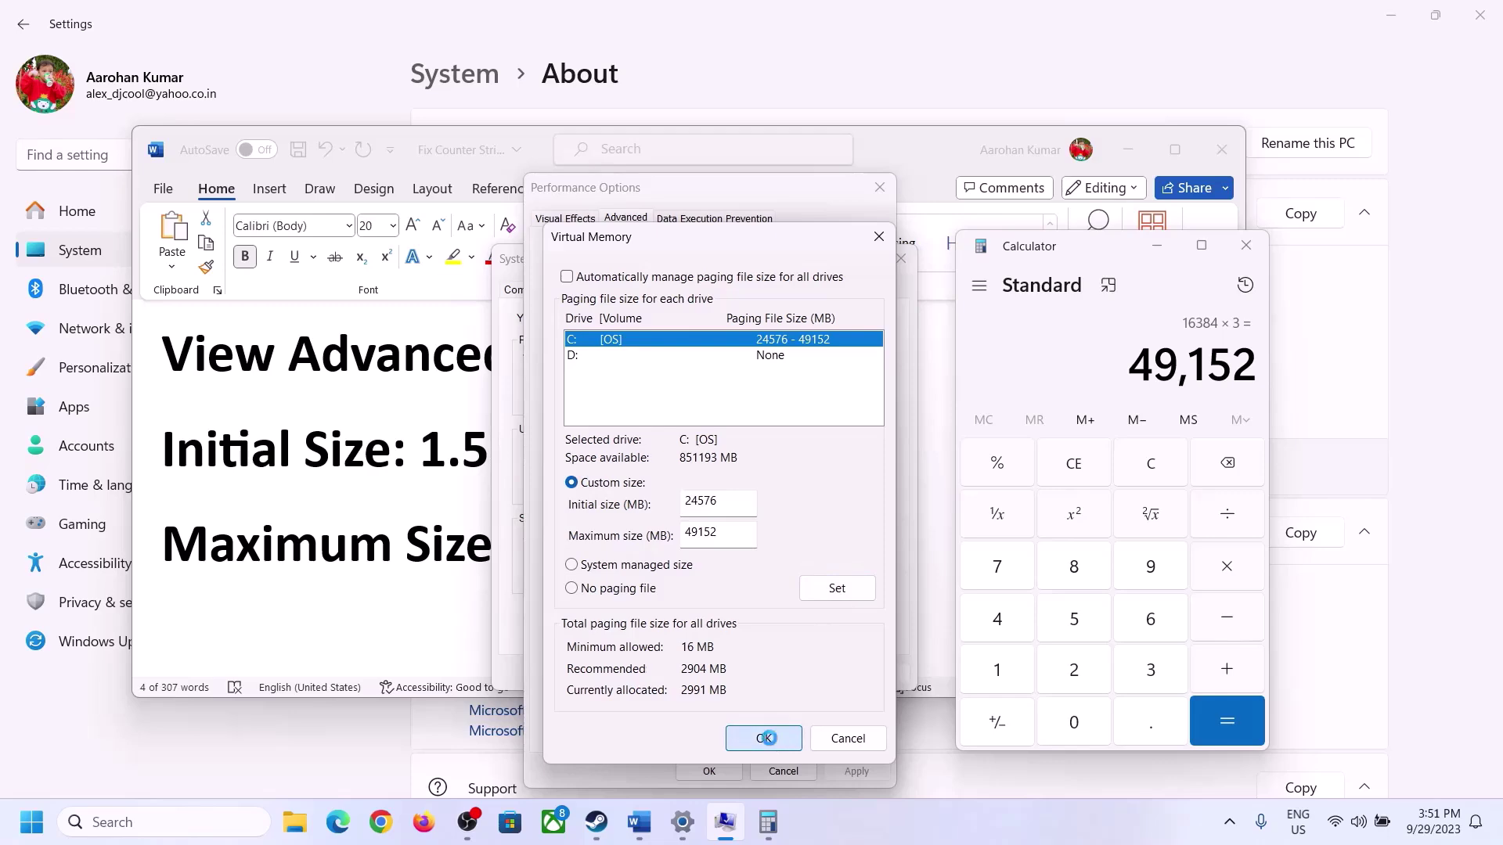
Confirm the Performance Options and System Properties dialogs and close the restart prompt.
{"action": "left_click", "coordinate": [931, 483]}
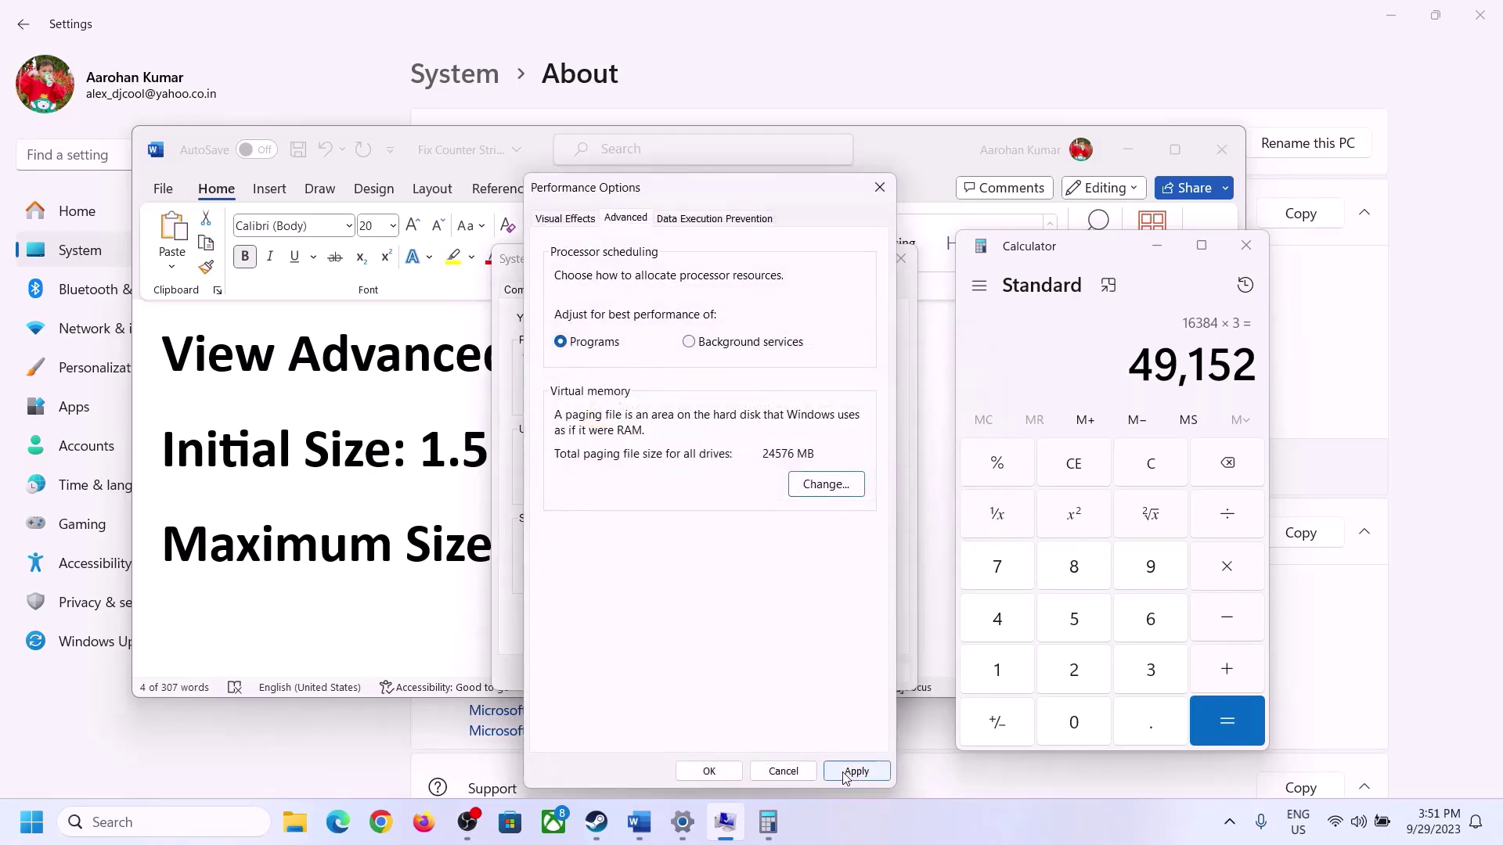
{"action": "left_click", "coordinate": [709, 771]}
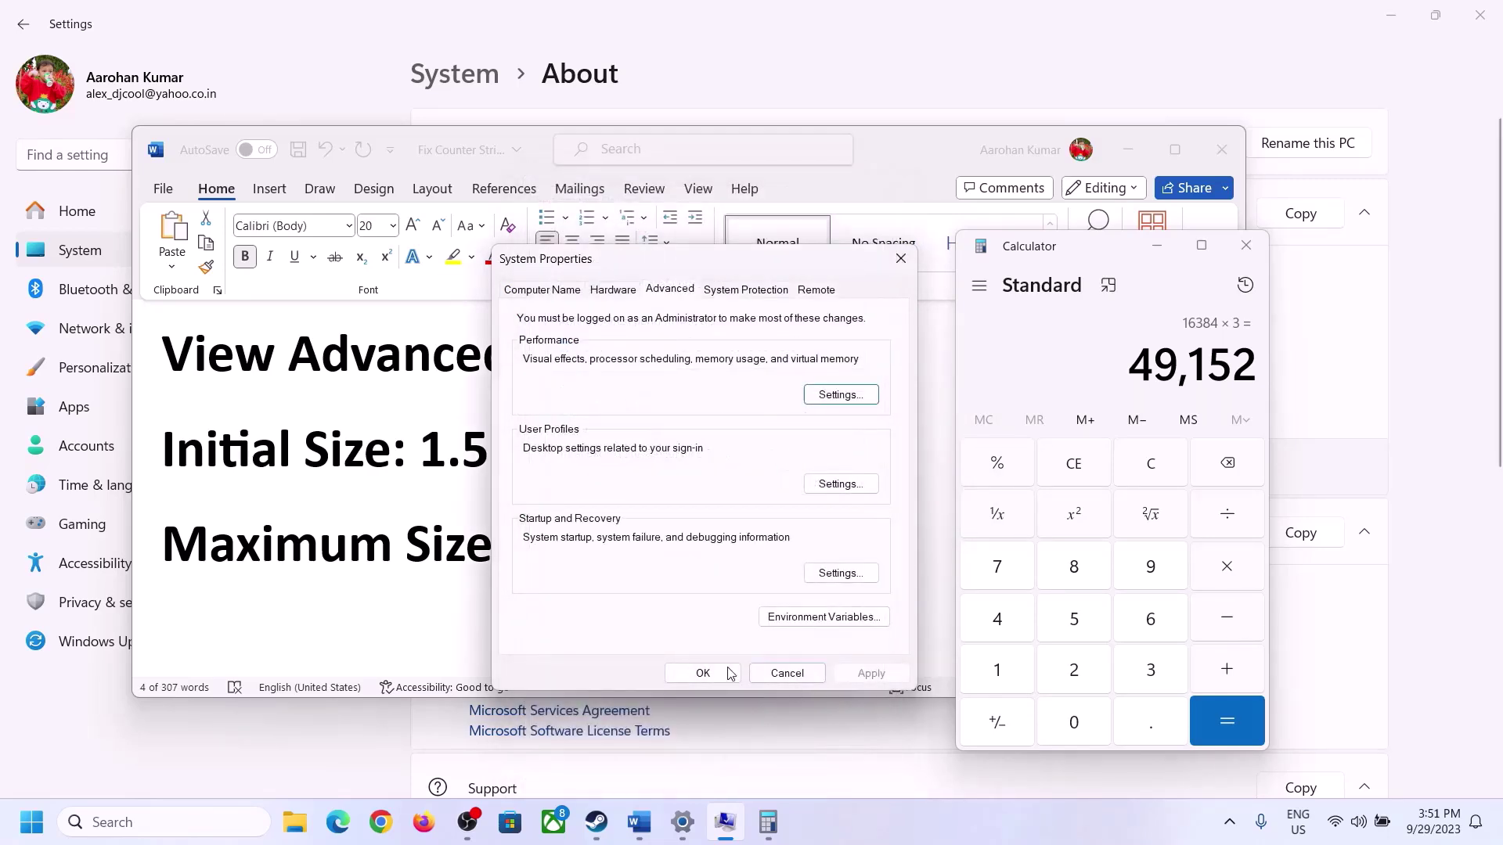
{"action": "left_click", "coordinate": [703, 673]}
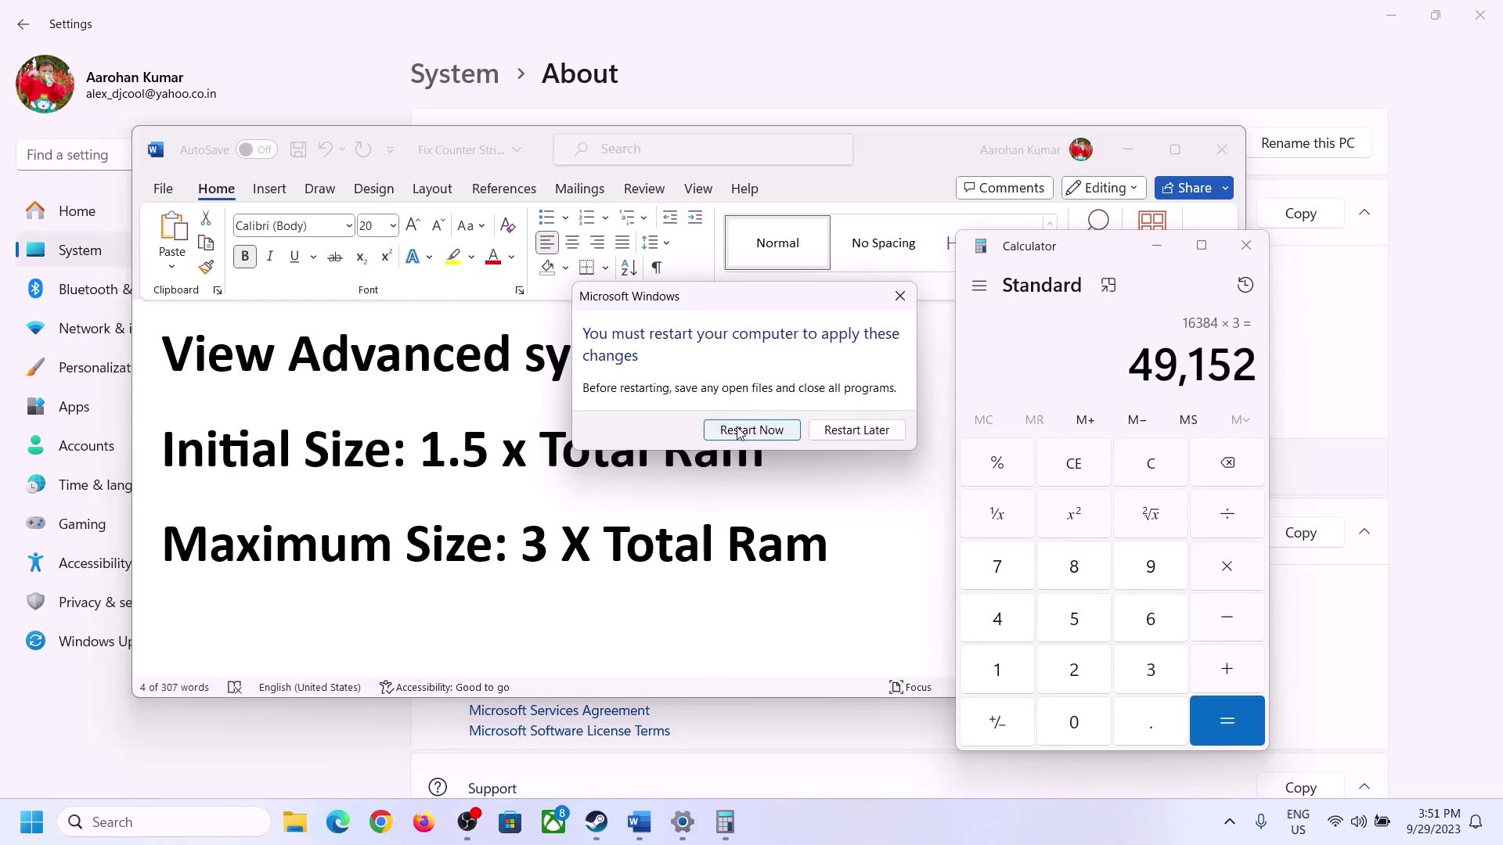
{"action": "left_click", "coordinate": [899, 296]}
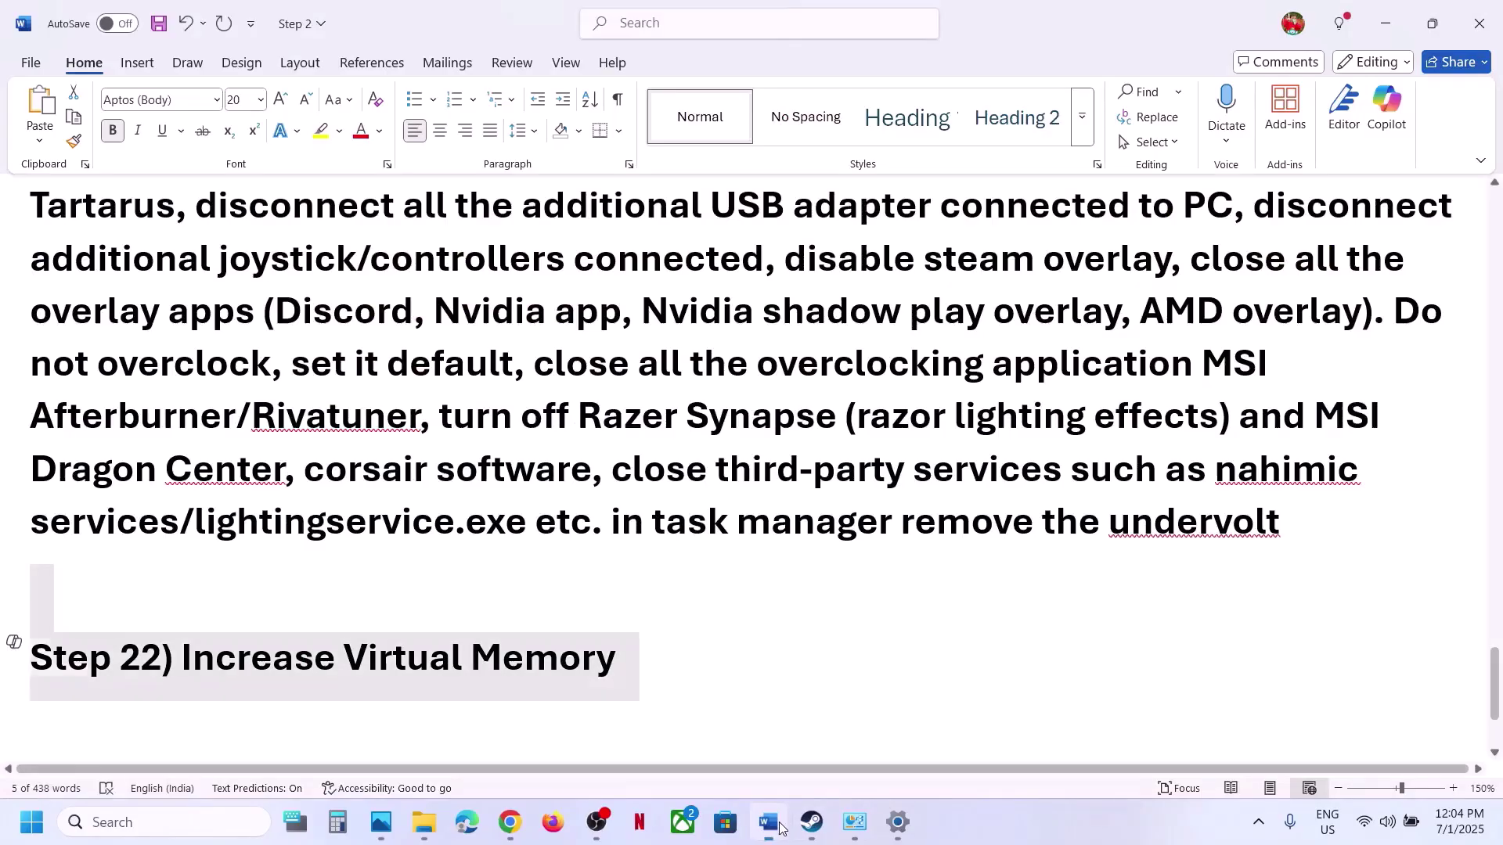
Highlight the step 23 instructions about uninstalling and reinstalling the game in the Word step list.
{"action": "left_click", "coordinate": [768, 822]}
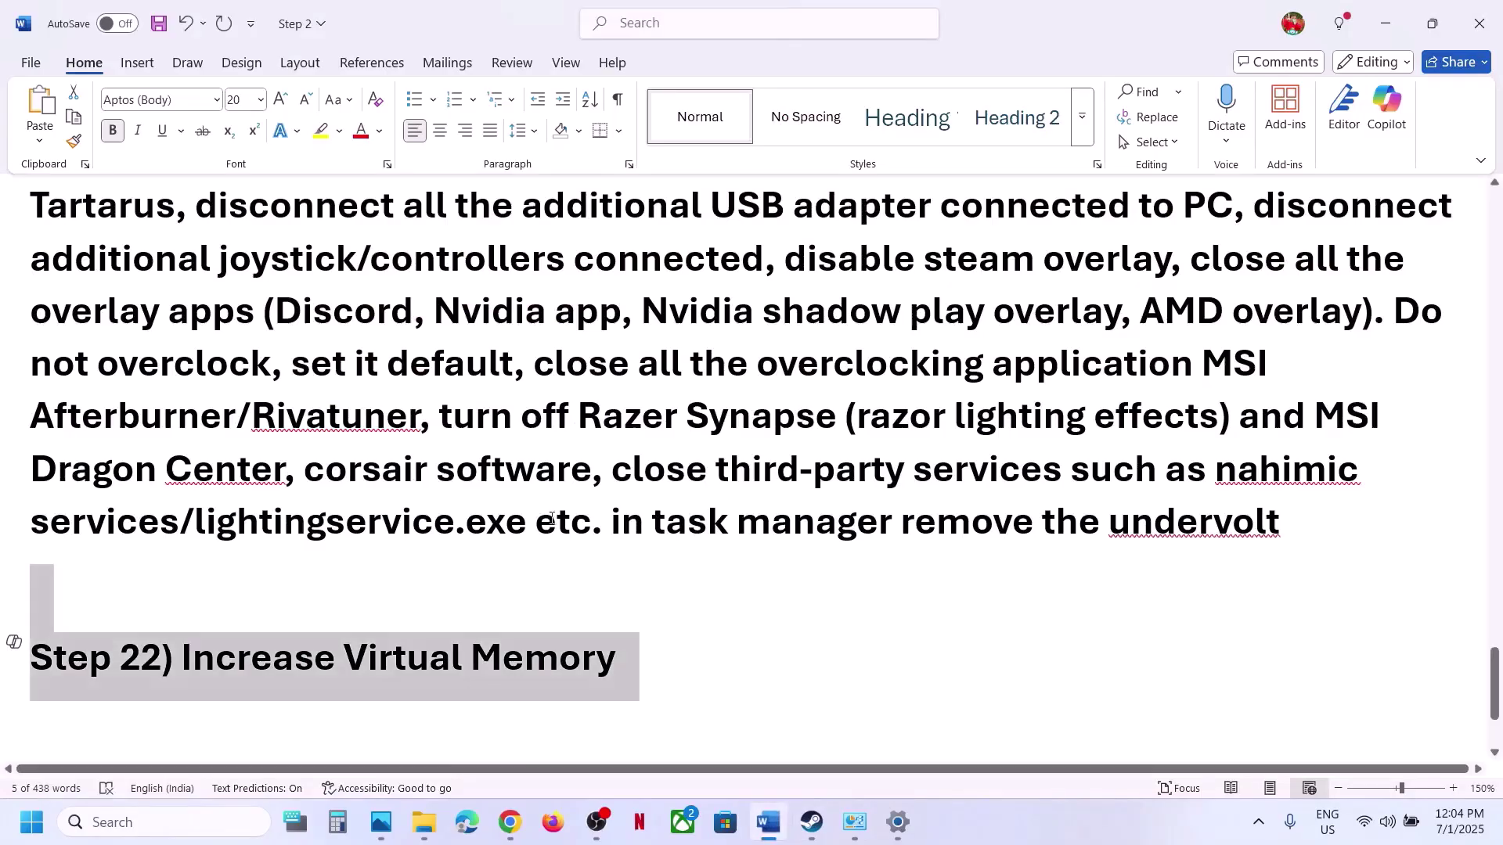
{"action": "scroll", "coordinate": [387, 628], "scroll_direction": "down", "scroll_amount": 3}
{"action": "left_click_drag", "start_coordinate": [183, 601], "coordinate": [1108, 700]}
Switch to Steam and view the management options for Ghost of Tsushima DIRECTOR'S CUT in the library.
{"action": "left_click", "coordinate": [812, 822]}
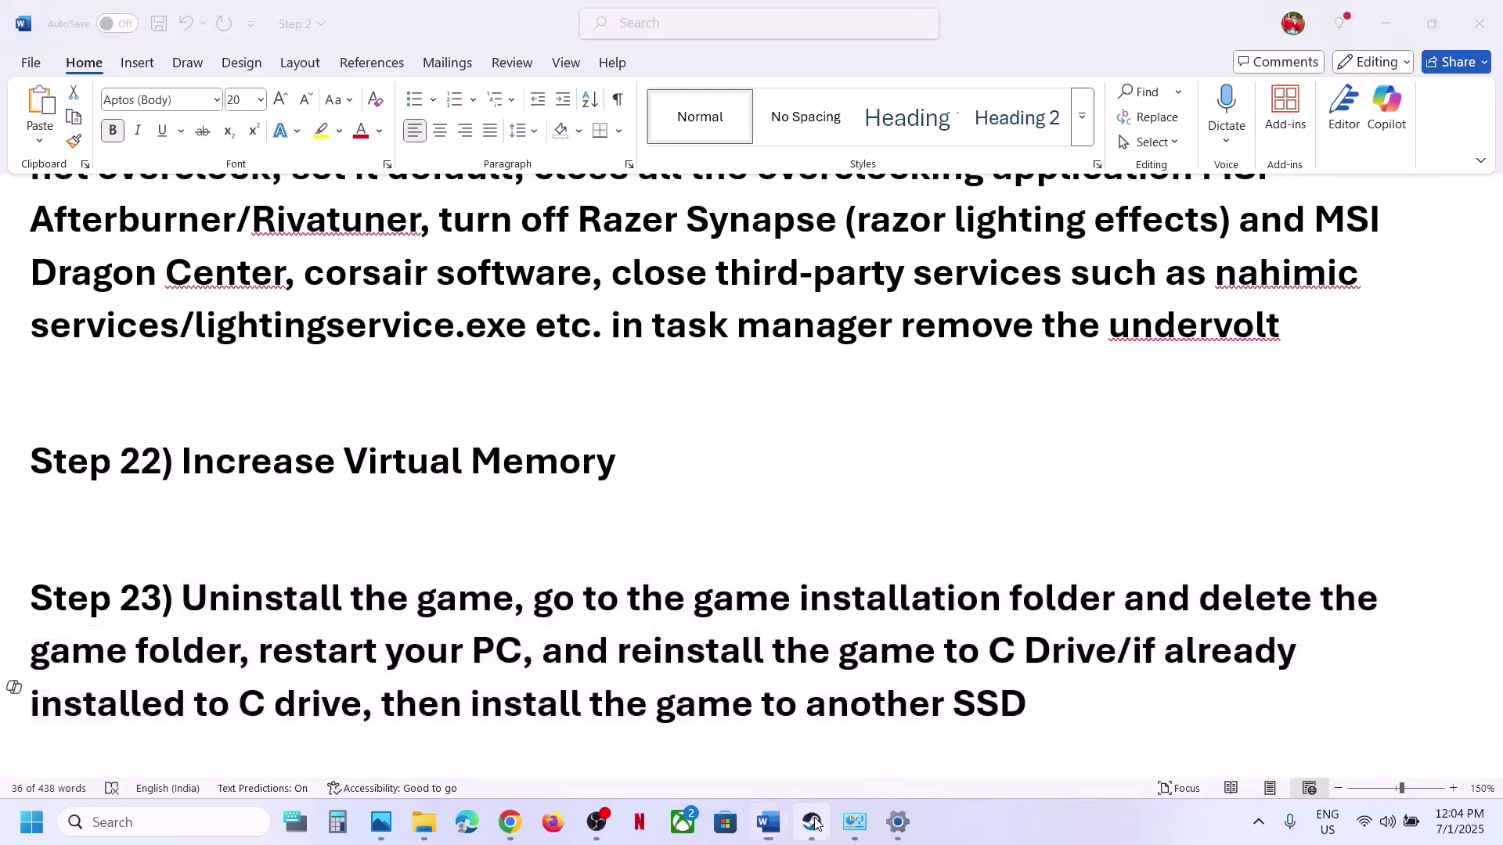
{"action": "right_click", "coordinate": [228, 295]}
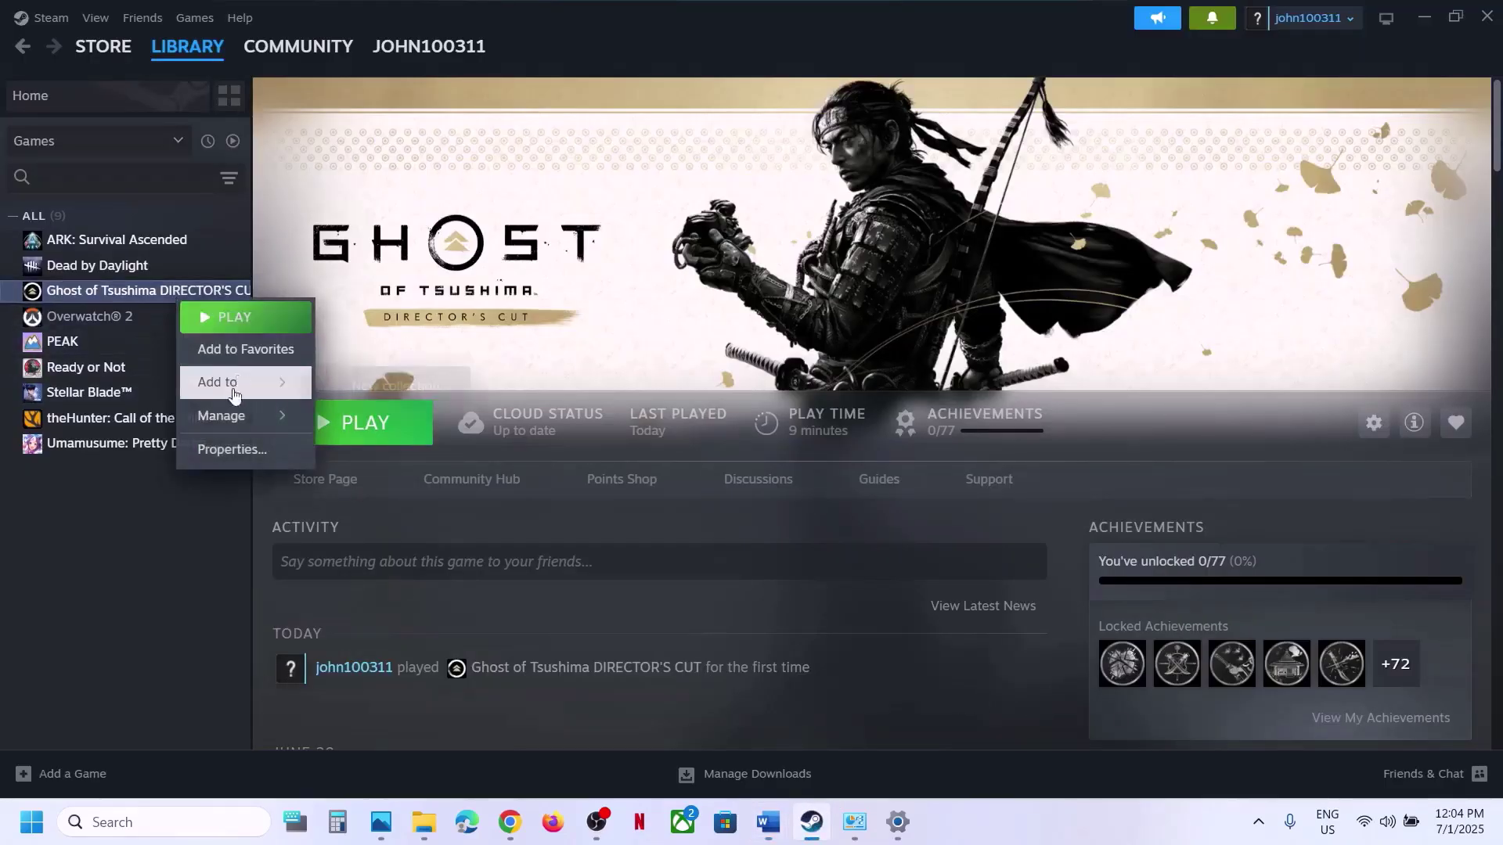
{"action": "mouse_move", "coordinate": [235, 416]}
{"action": "left_click", "coordinate": [766, 267]}
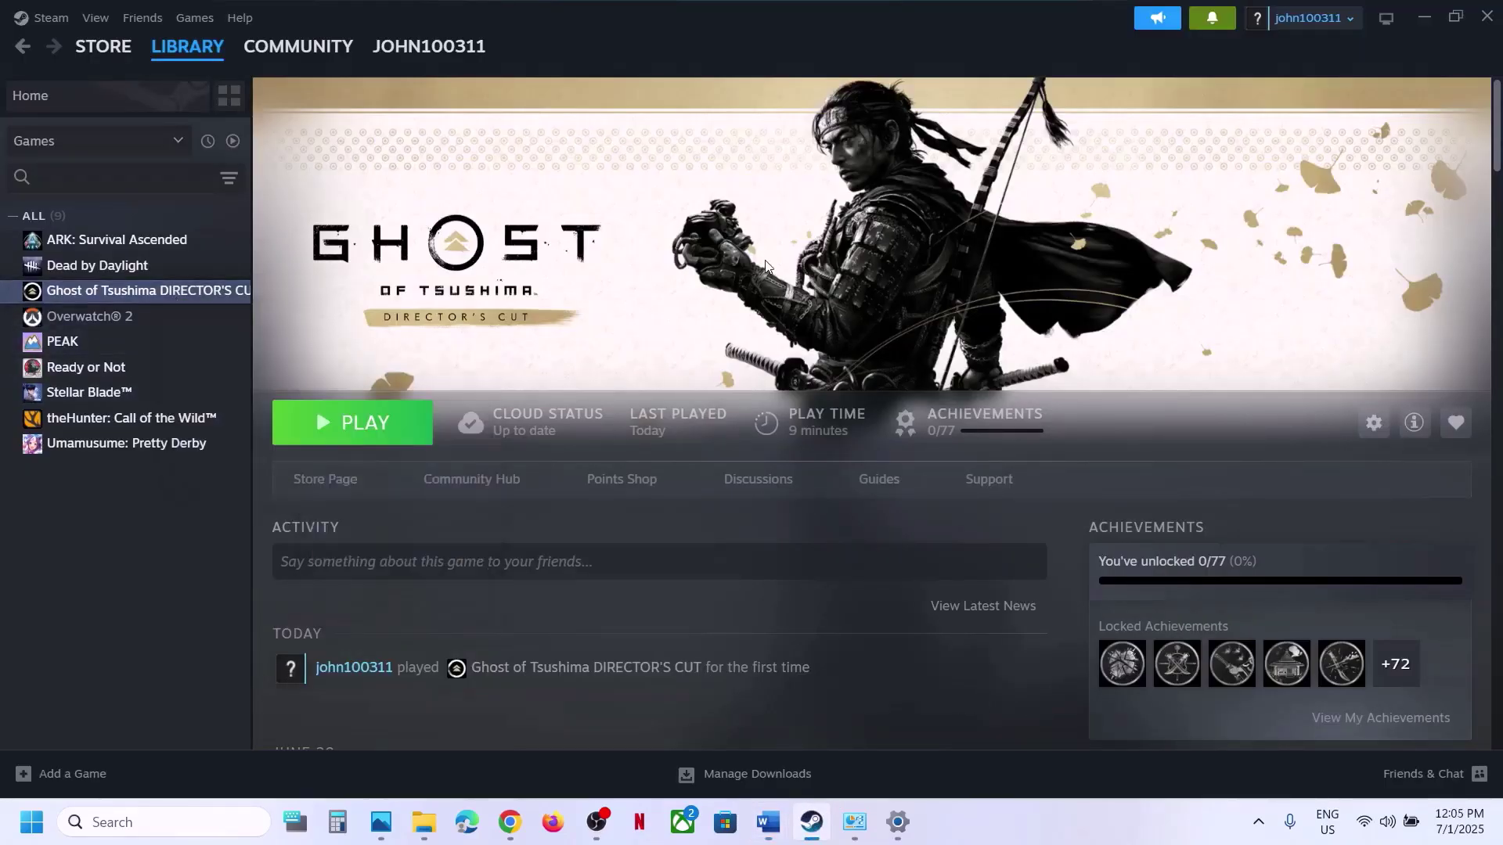
Highlight the step 23 advice in Word on reinstalling to C Drive or another SSD, and return to Steam.
{"action": "left_click", "coordinate": [770, 822]}
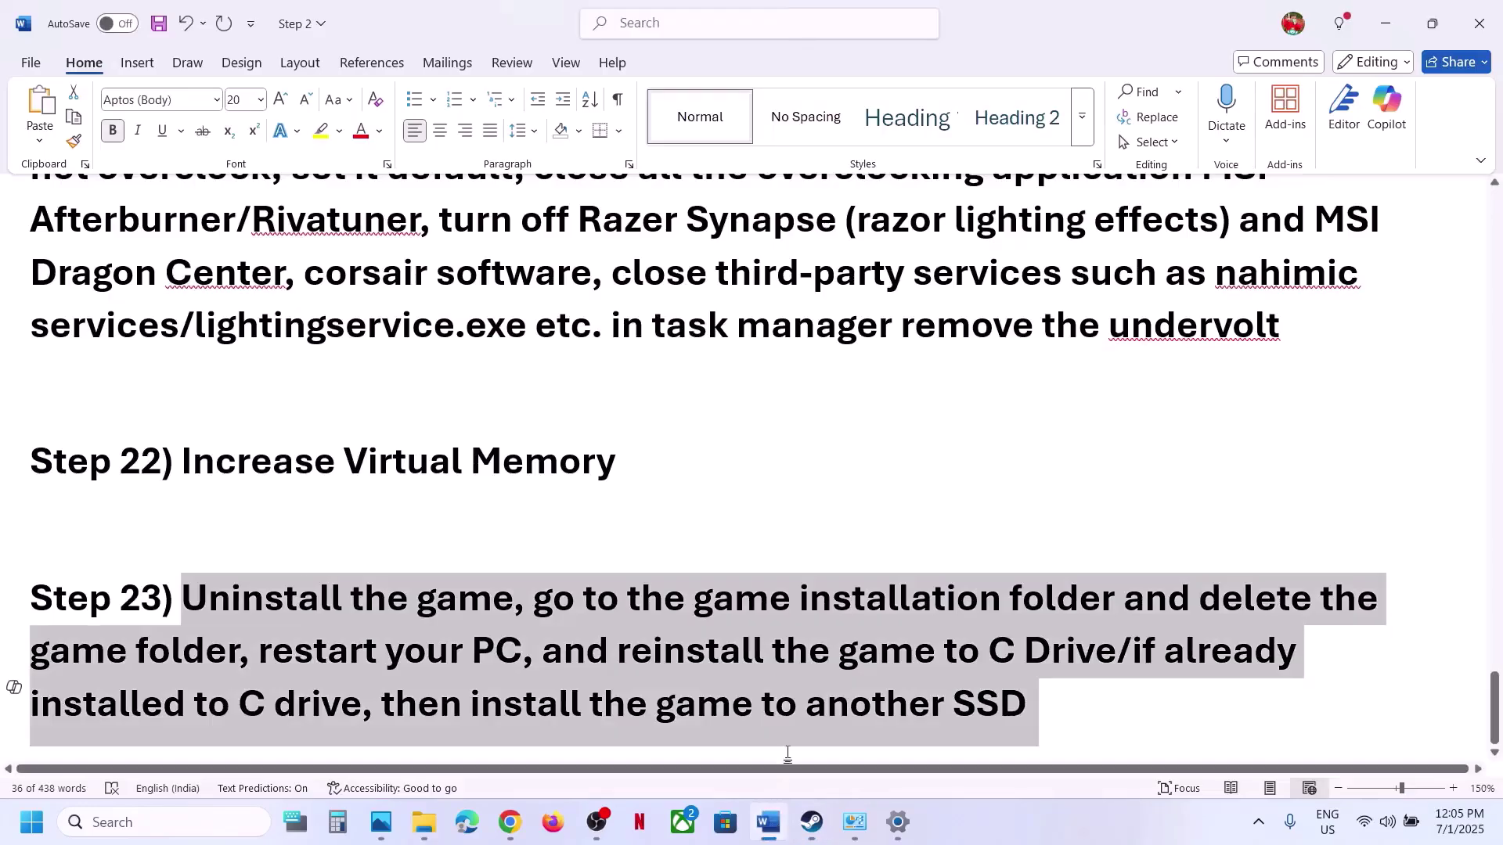
{"action": "left_click", "coordinate": [508, 654]}
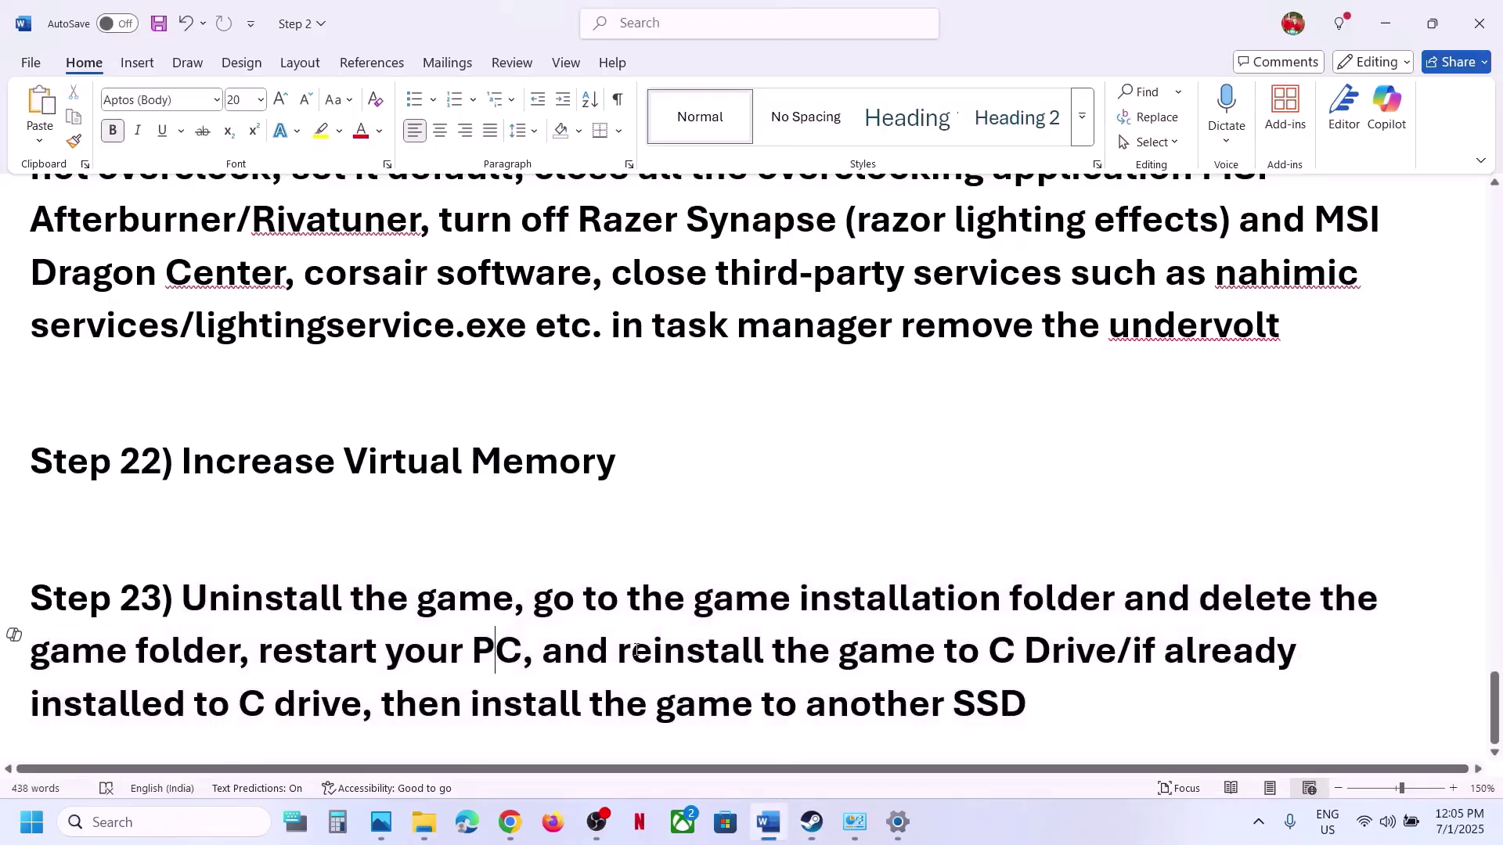
{"action": "left_click_drag", "start_coordinate": [642, 655], "coordinate": [1113, 655]}
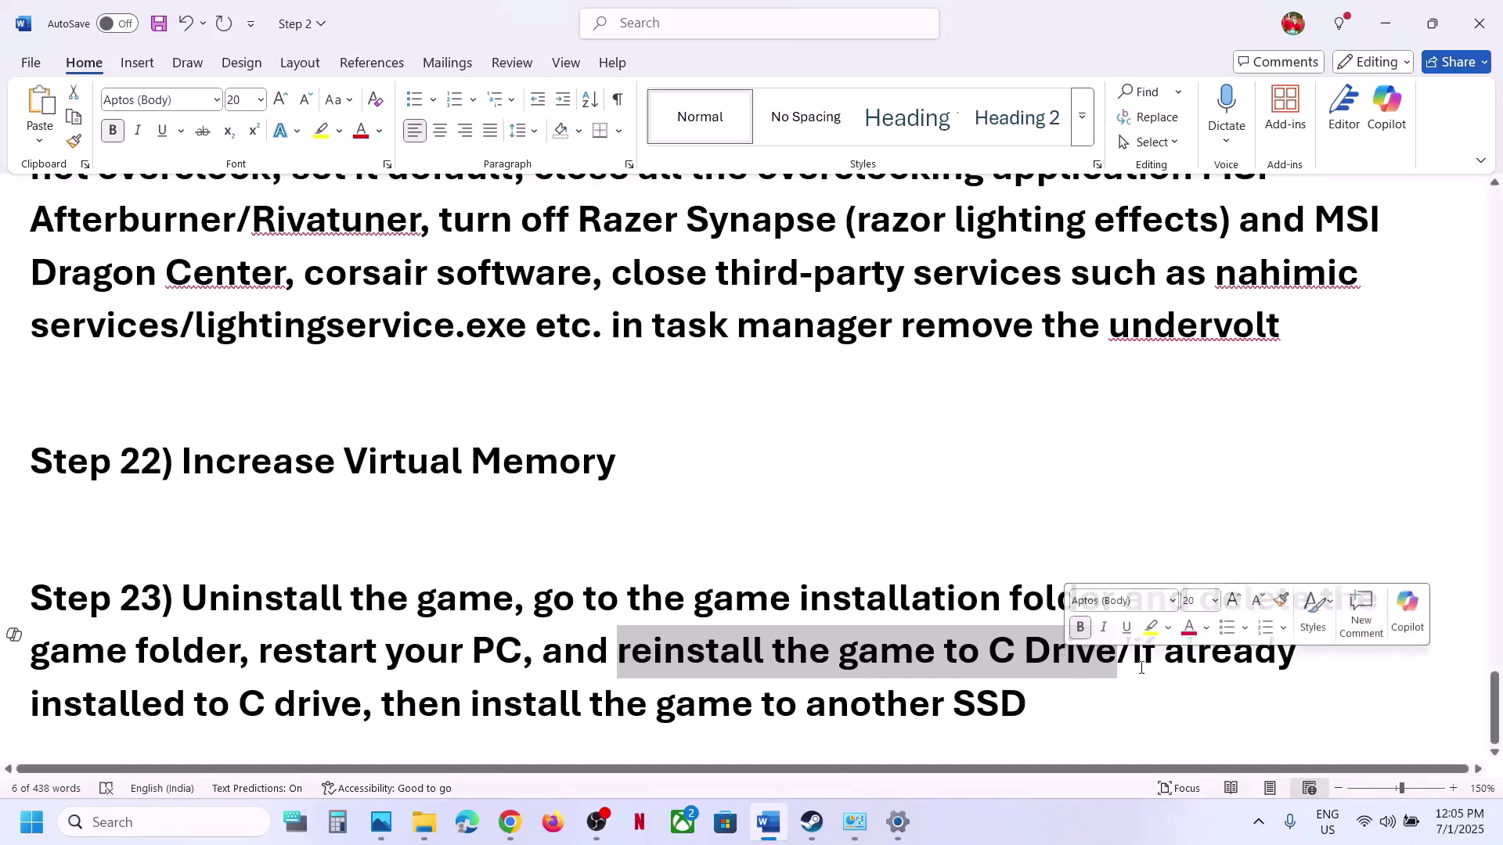
{"action": "left_click_drag", "start_coordinate": [1137, 659], "coordinate": [1019, 719]}
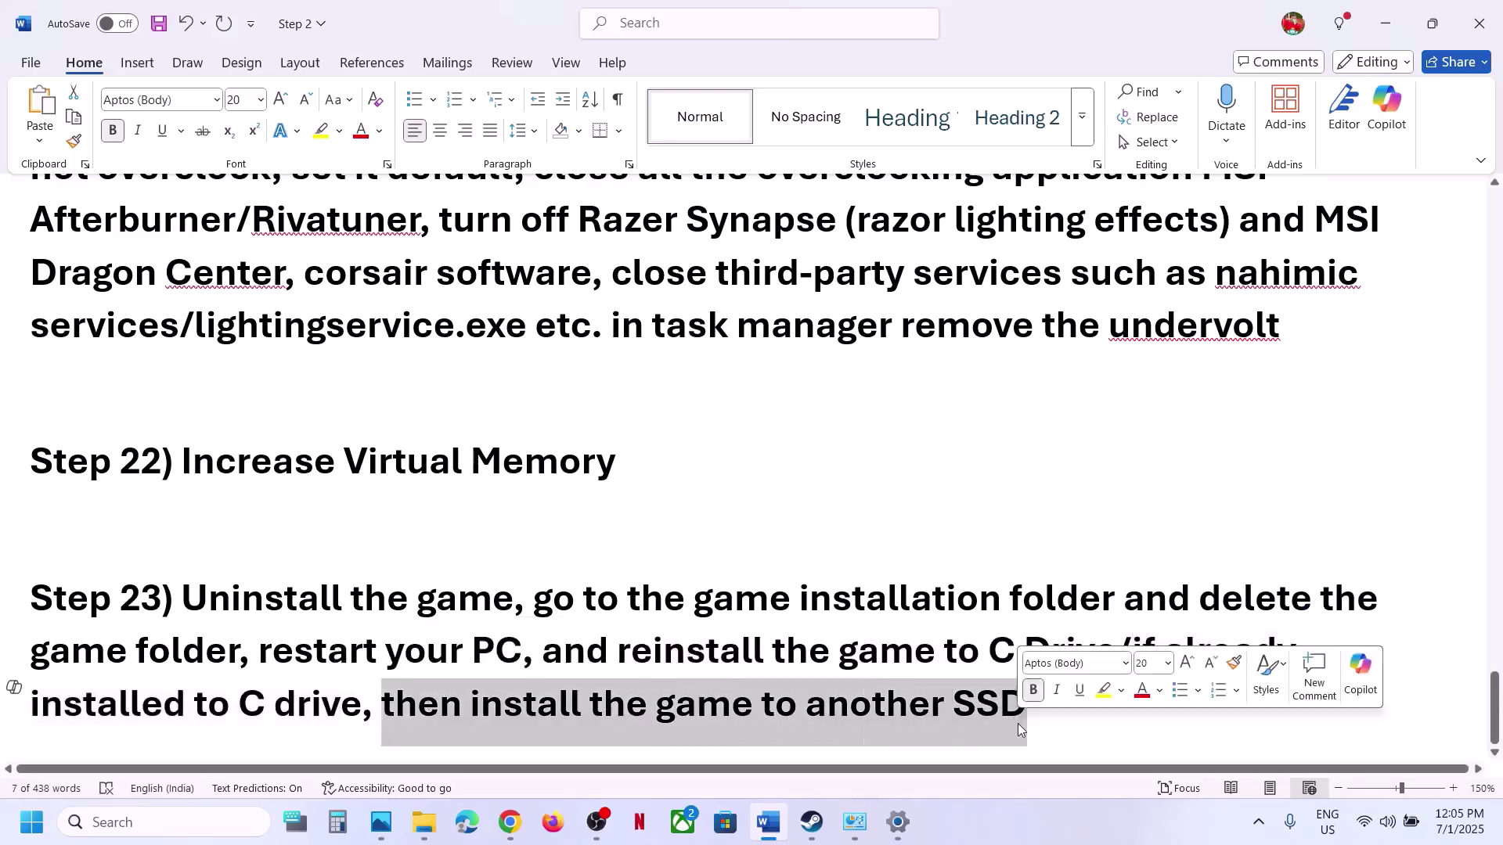
{"action": "left_click", "coordinate": [814, 838]}
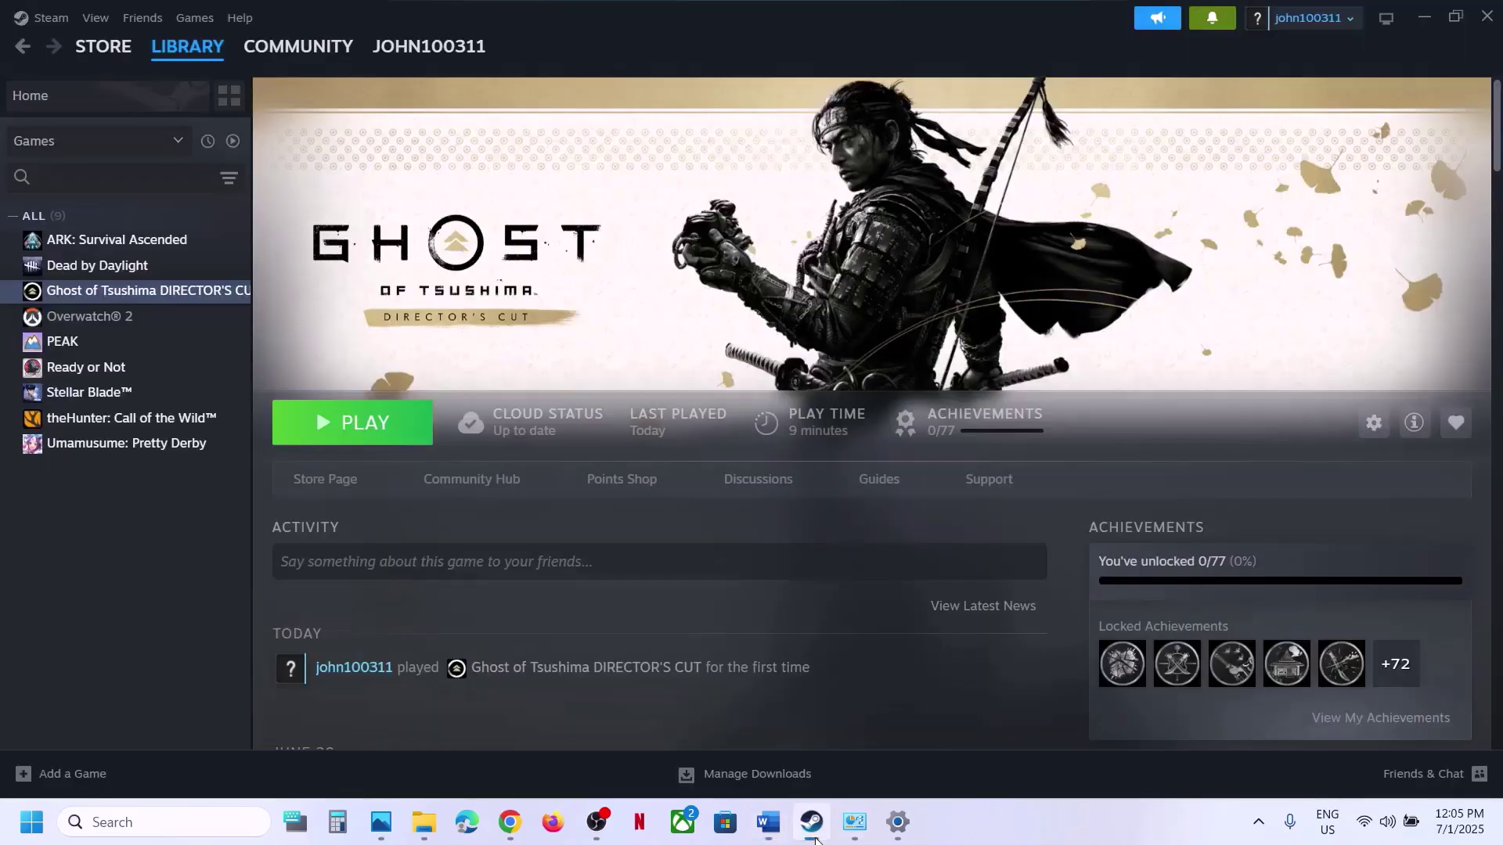